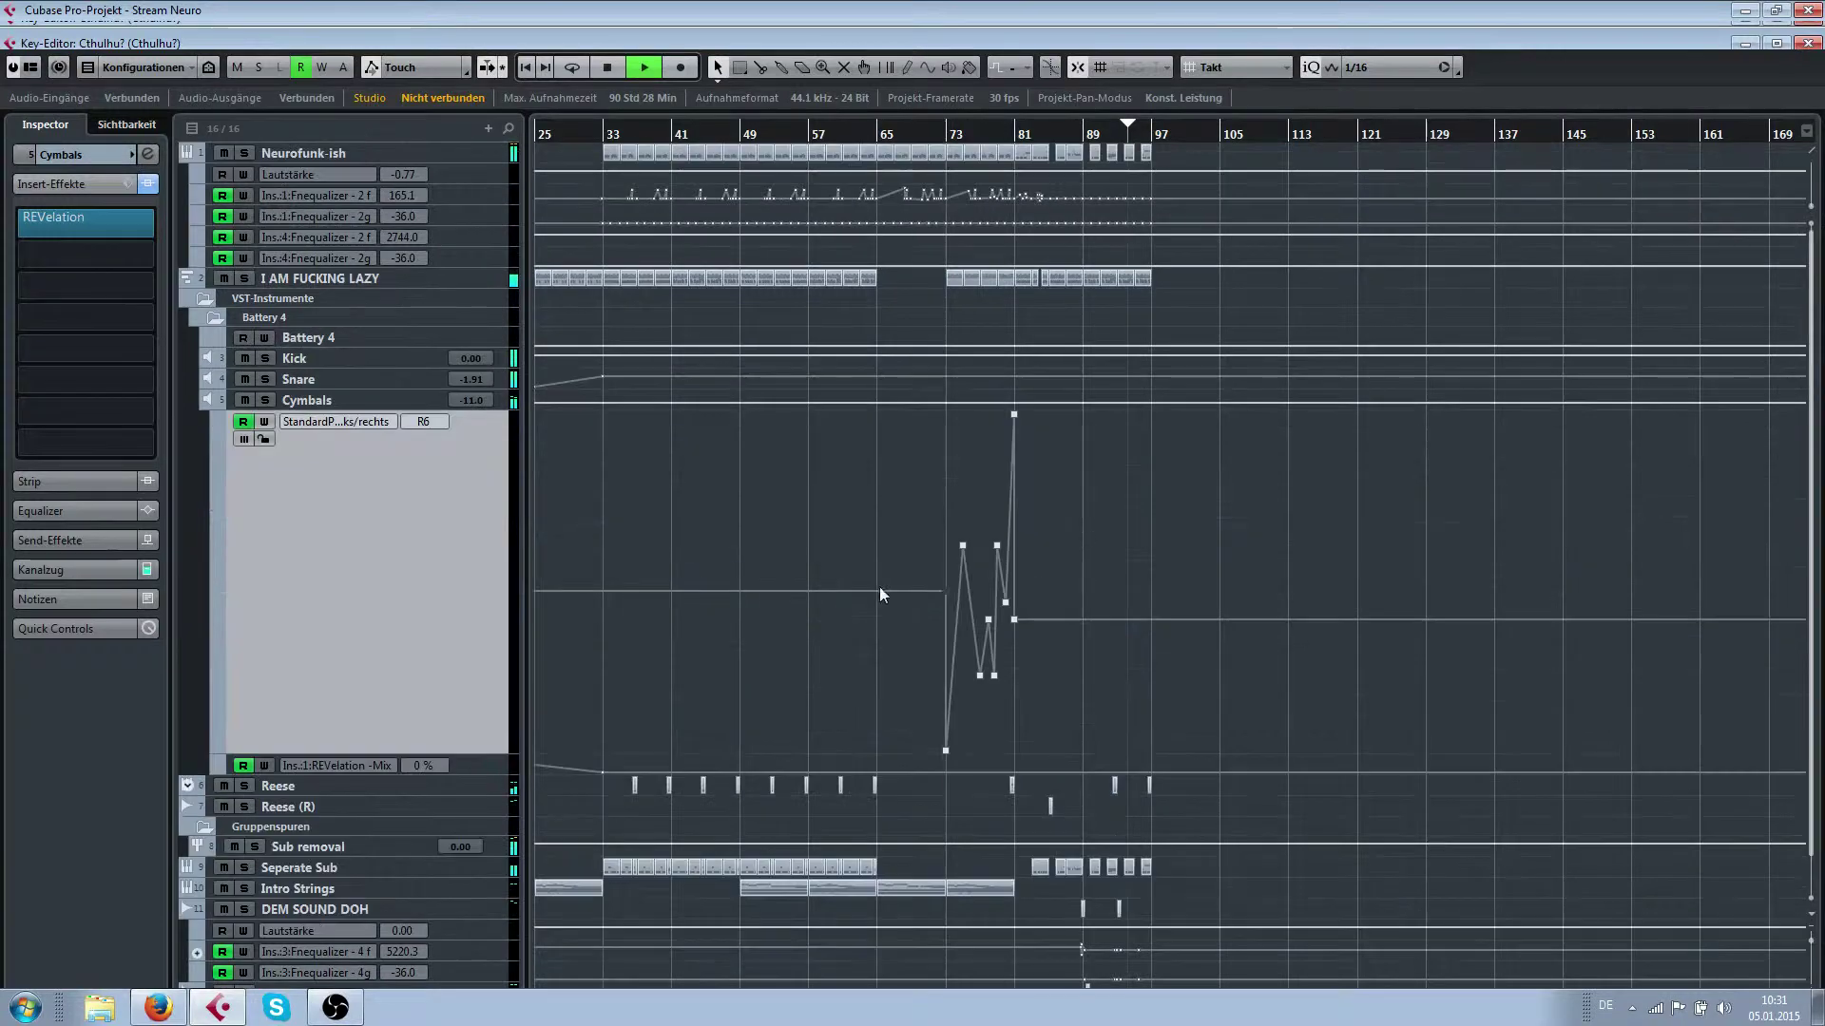
Move the Cymbals pan automation before bar 73 to centre
scroll(927, 592, up, 2)
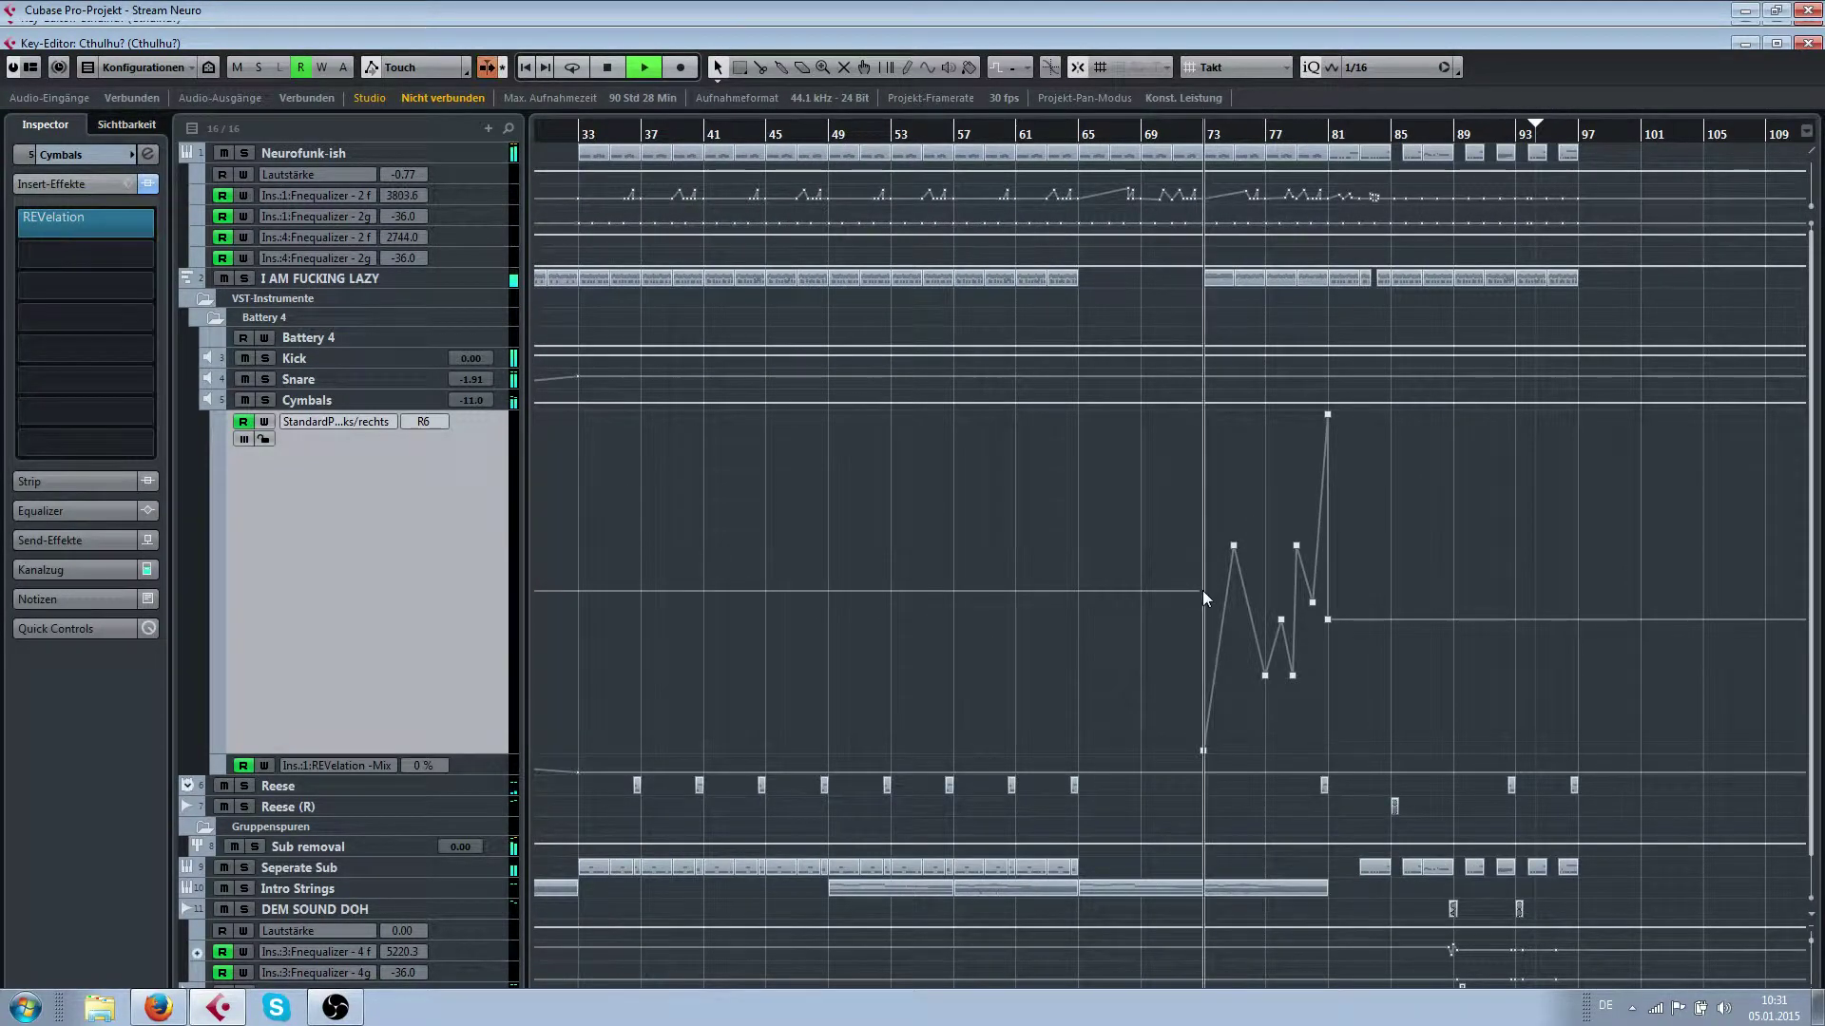
drag(1205, 590, 1201, 584)
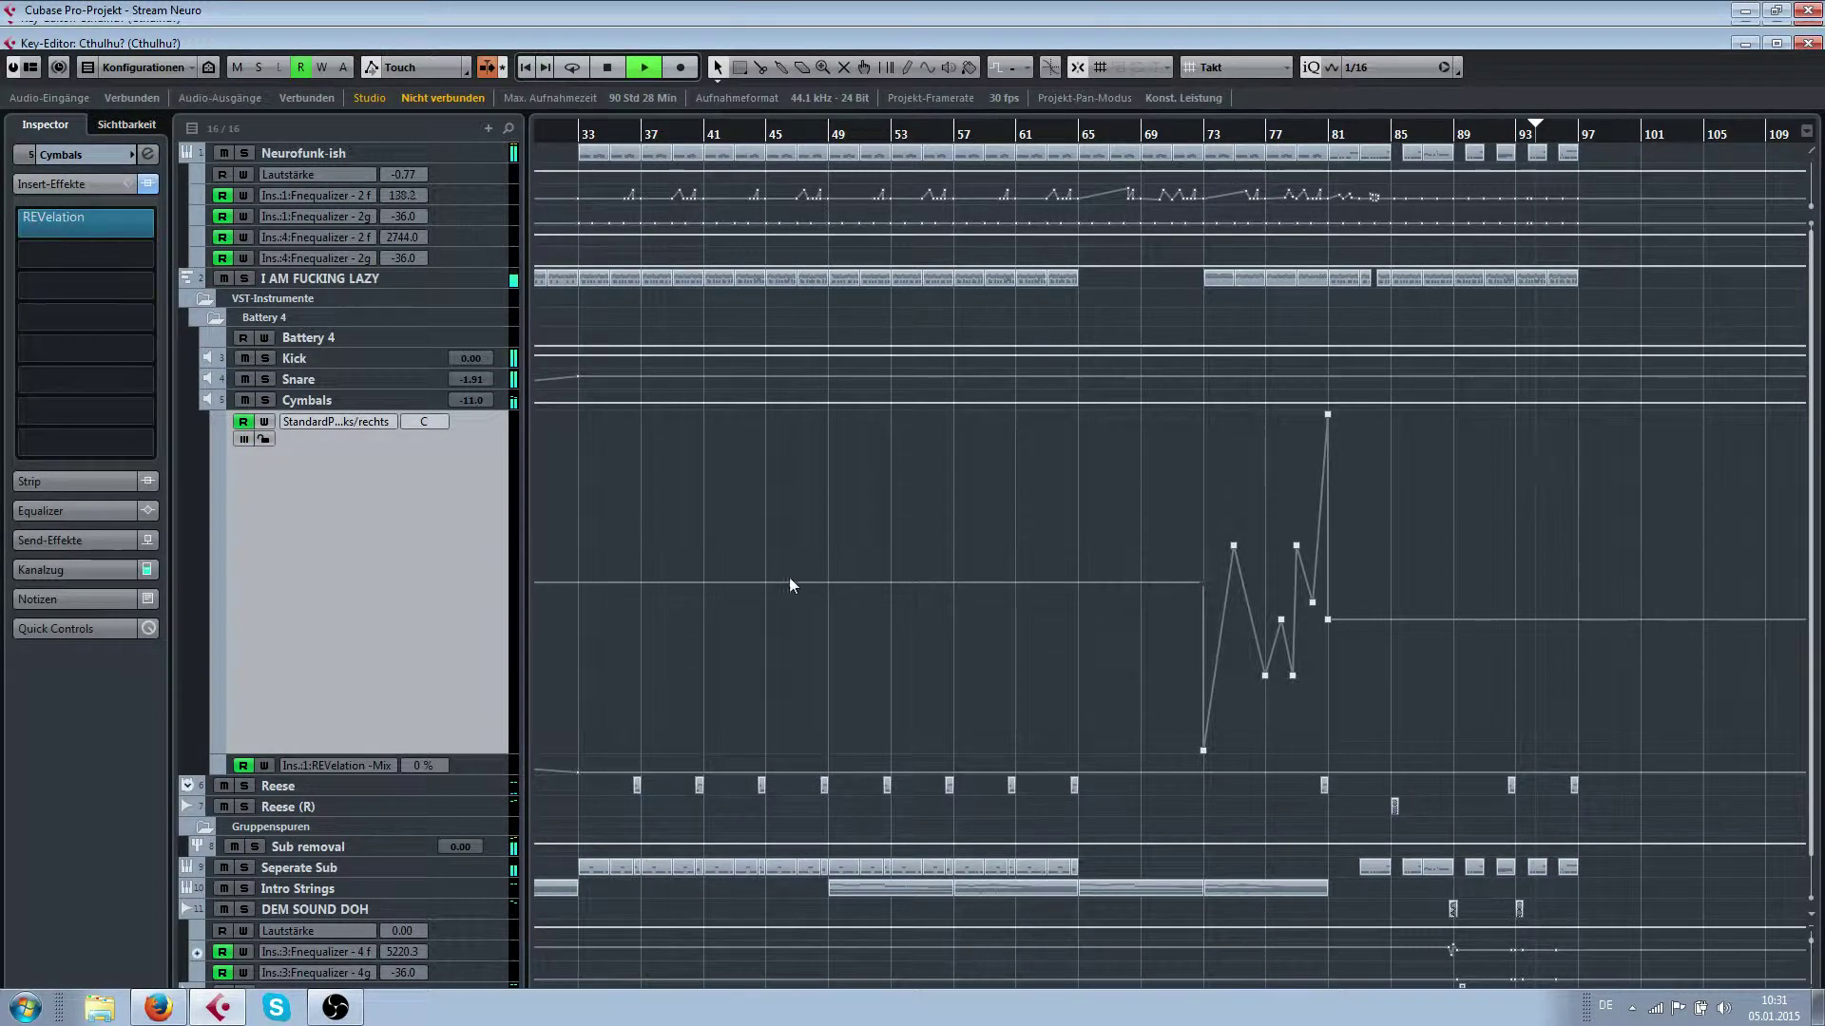
Shrink the enlarged pan automation lane and give all tracks a uniform medium row height
key(z)
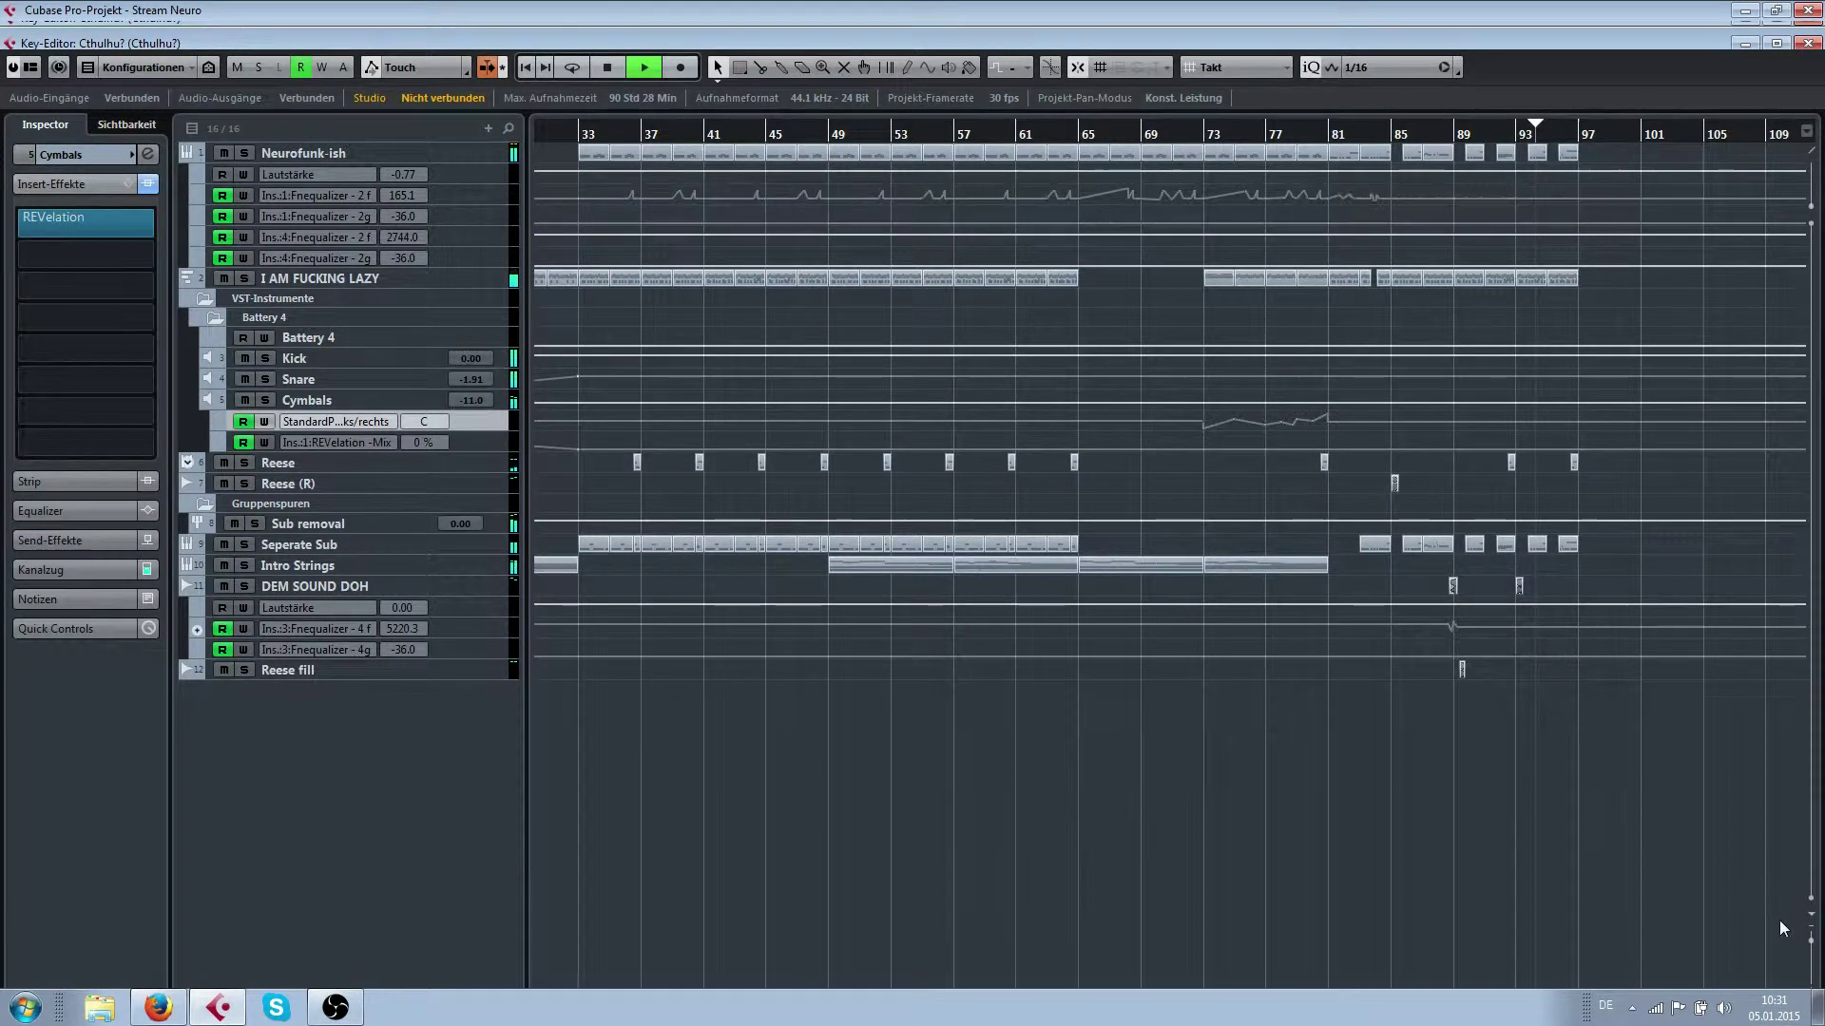
click(1810, 987)
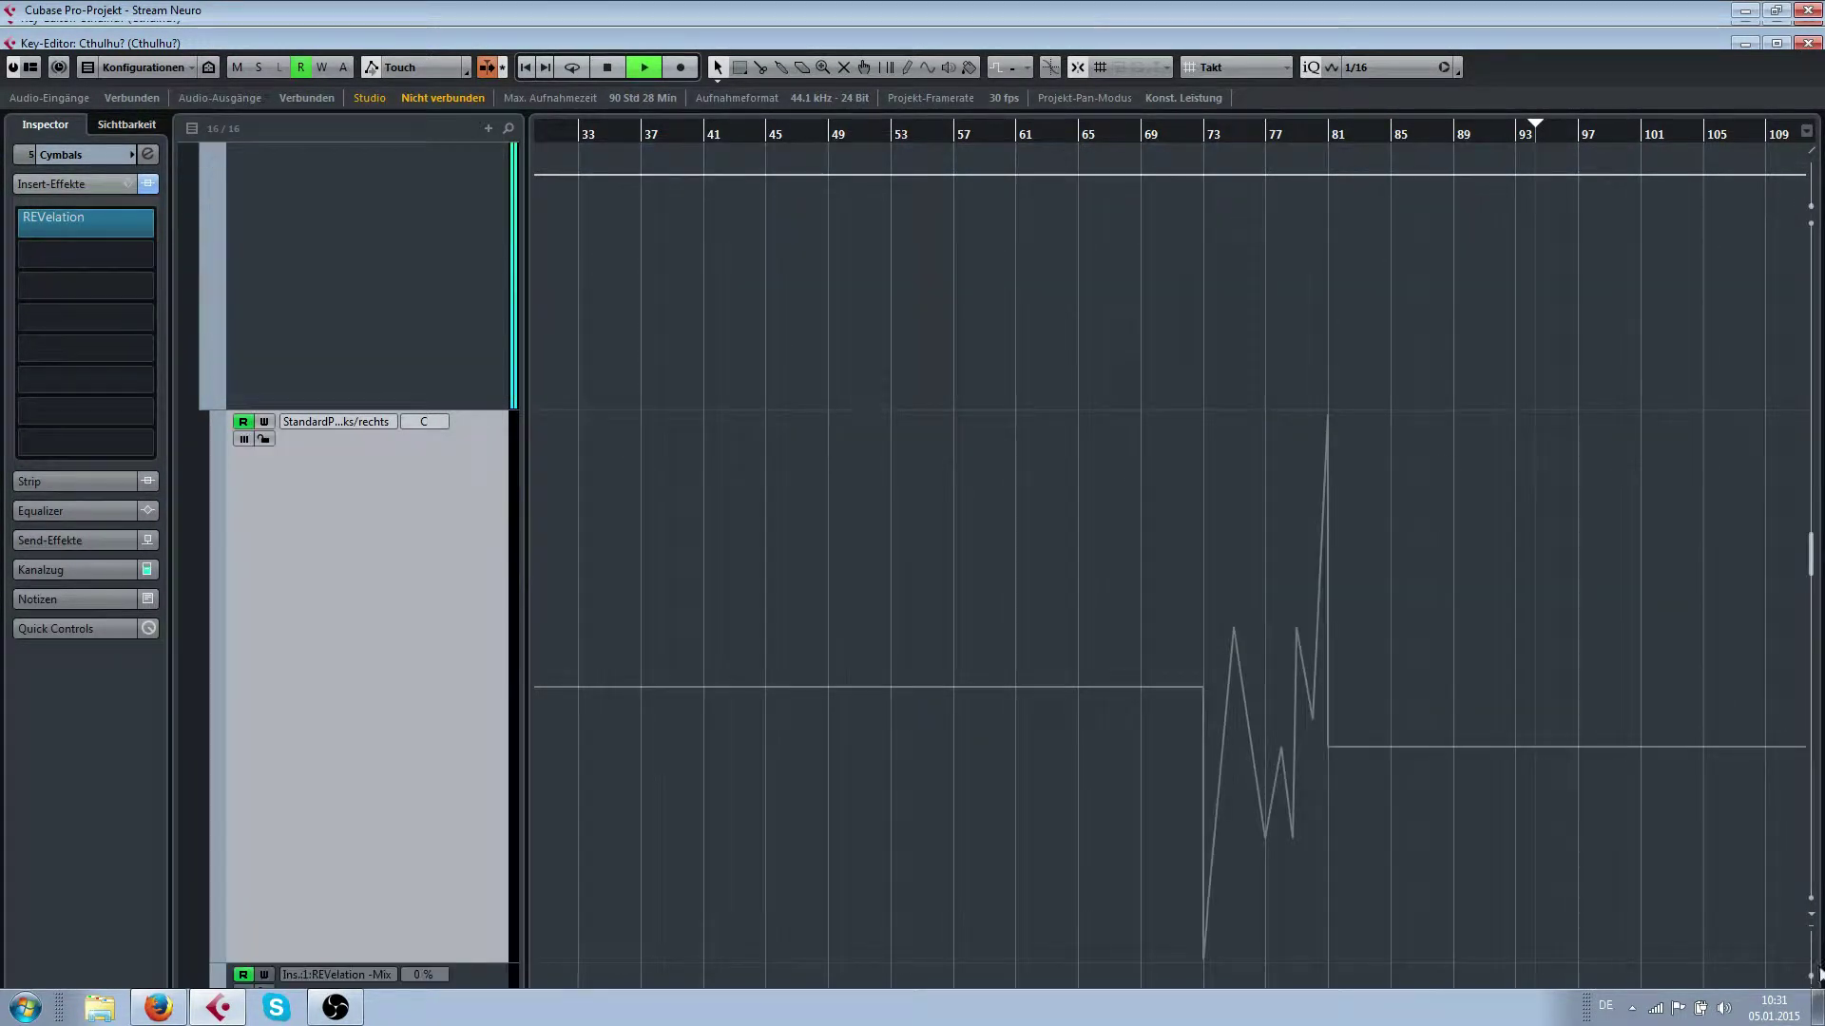
drag(1809, 976, 1819, 941)
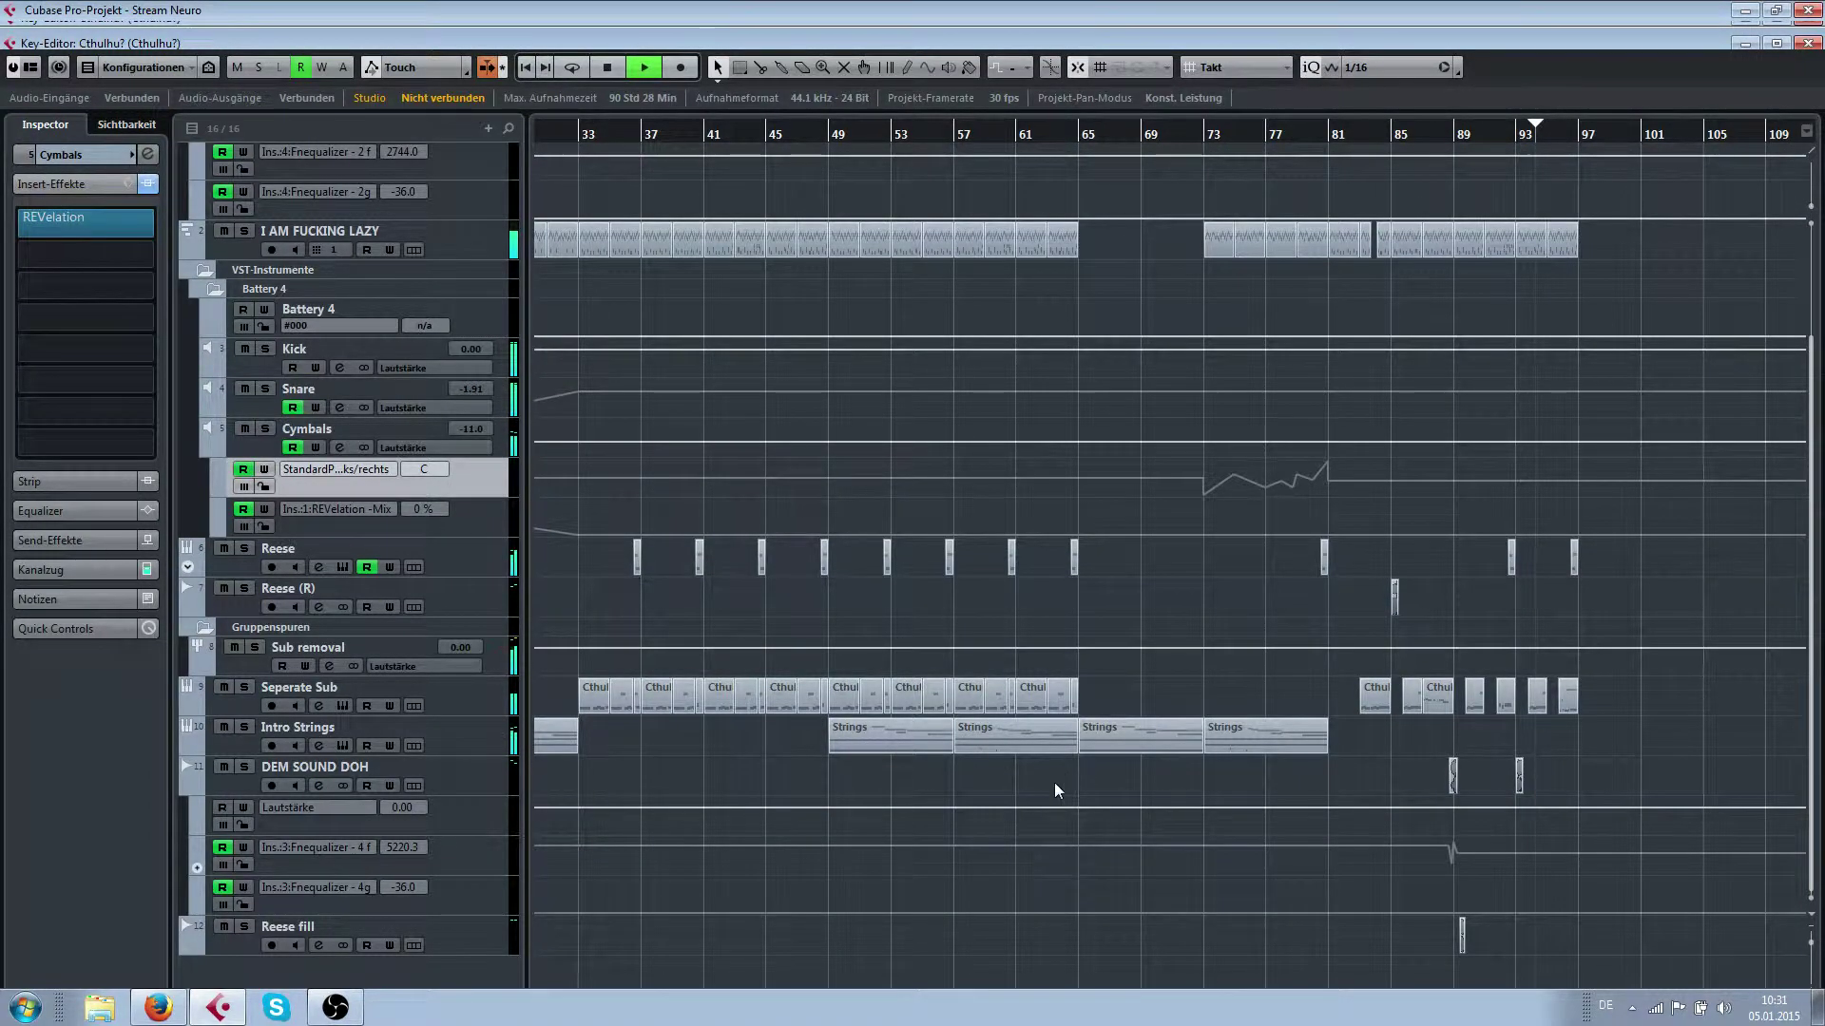
scroll(1066, 774, up, 2)
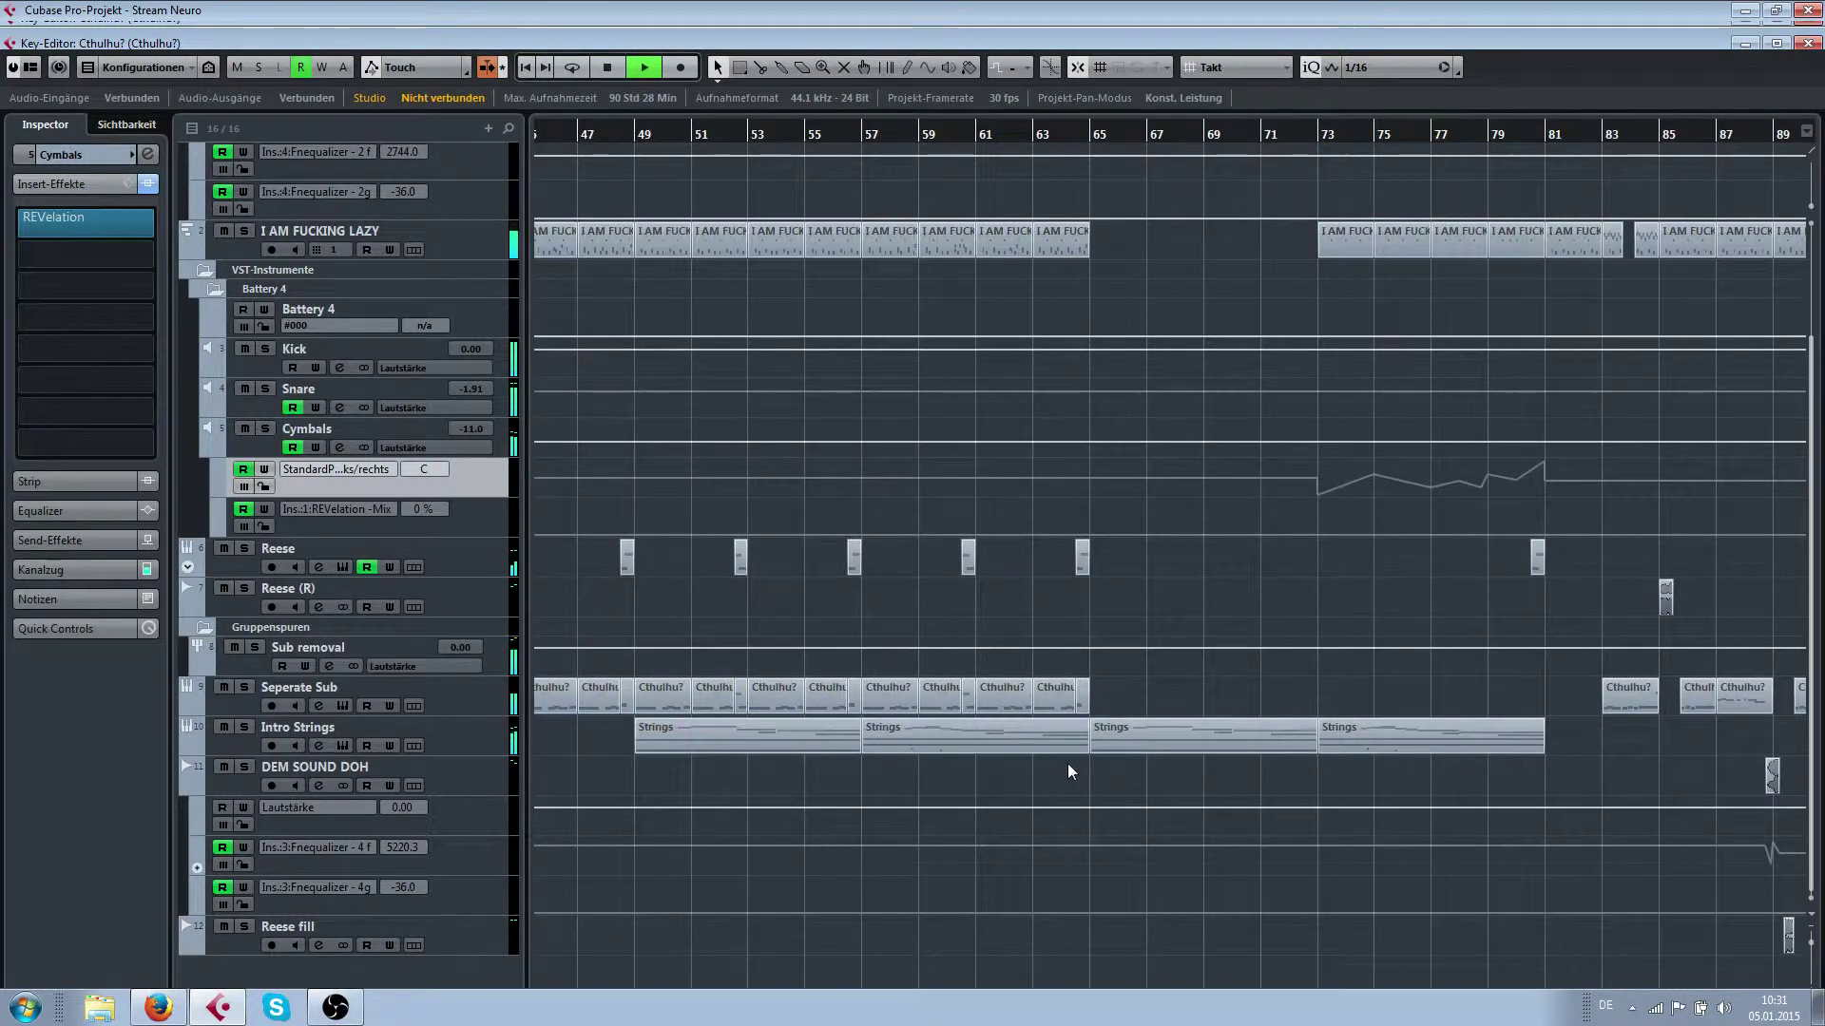
scroll(1066, 785, up, 1)
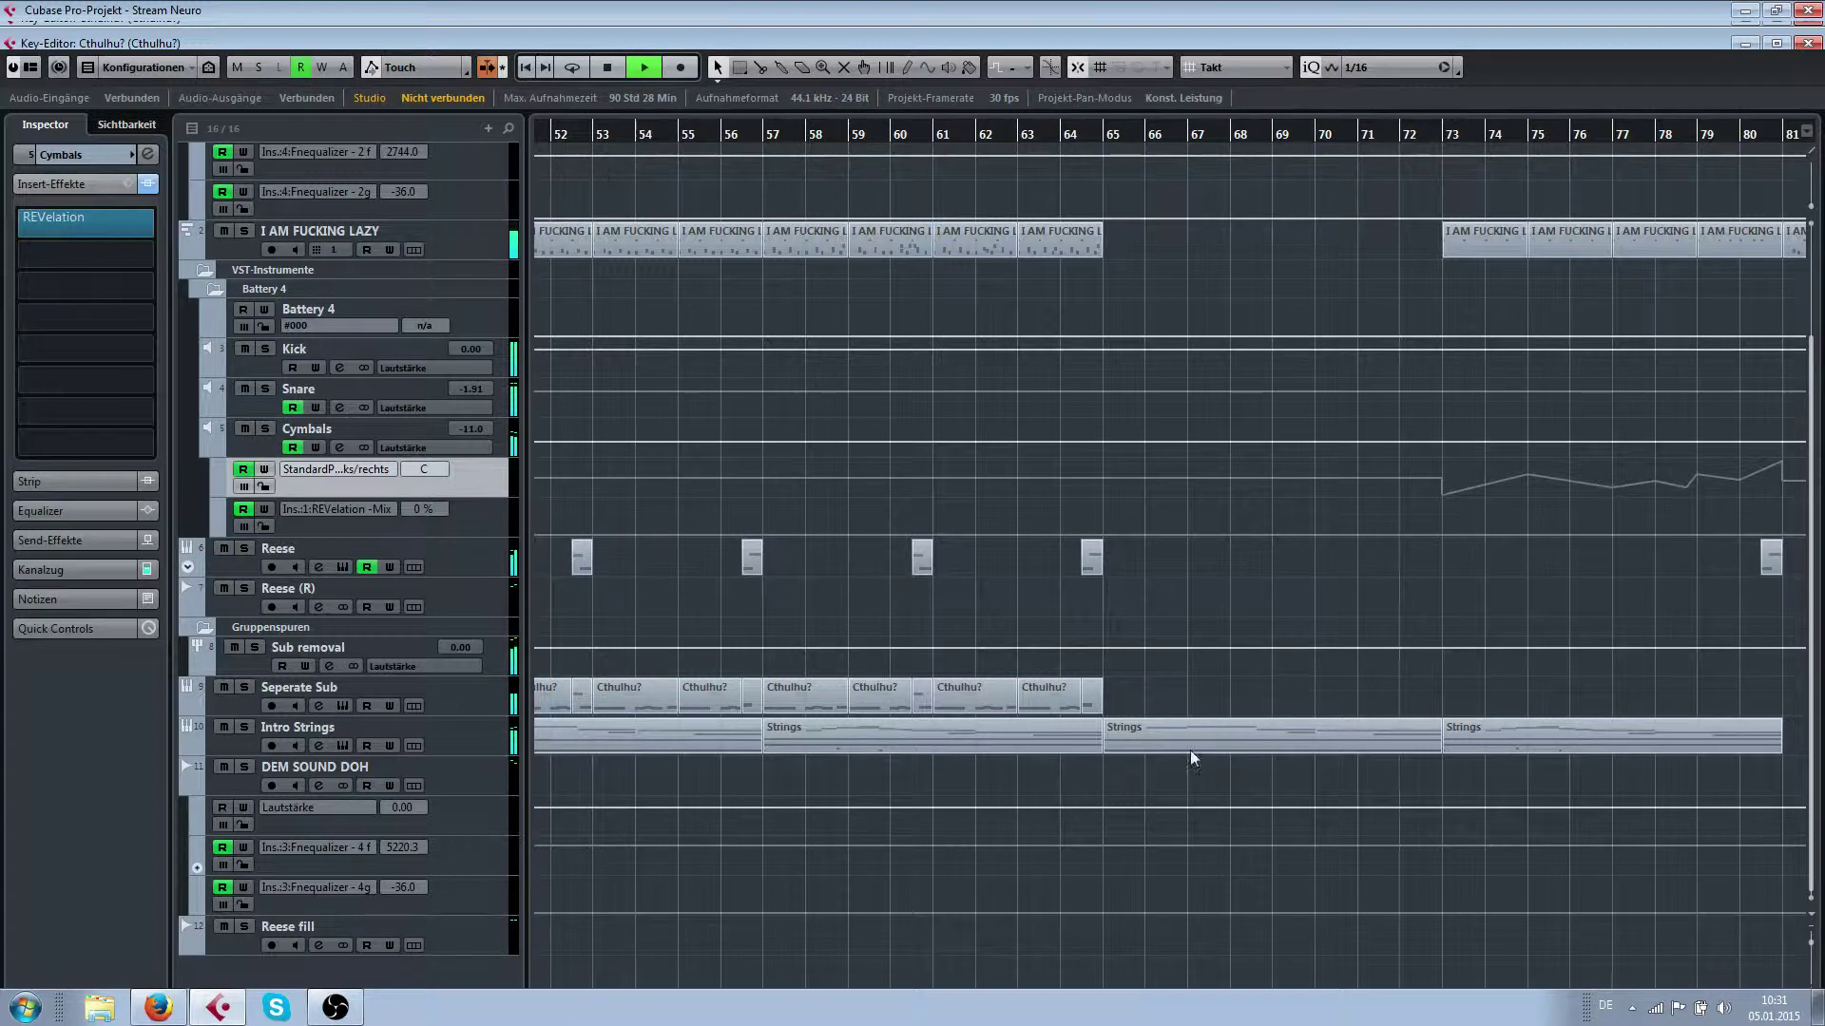
scroll(1177, 744, up, 2)
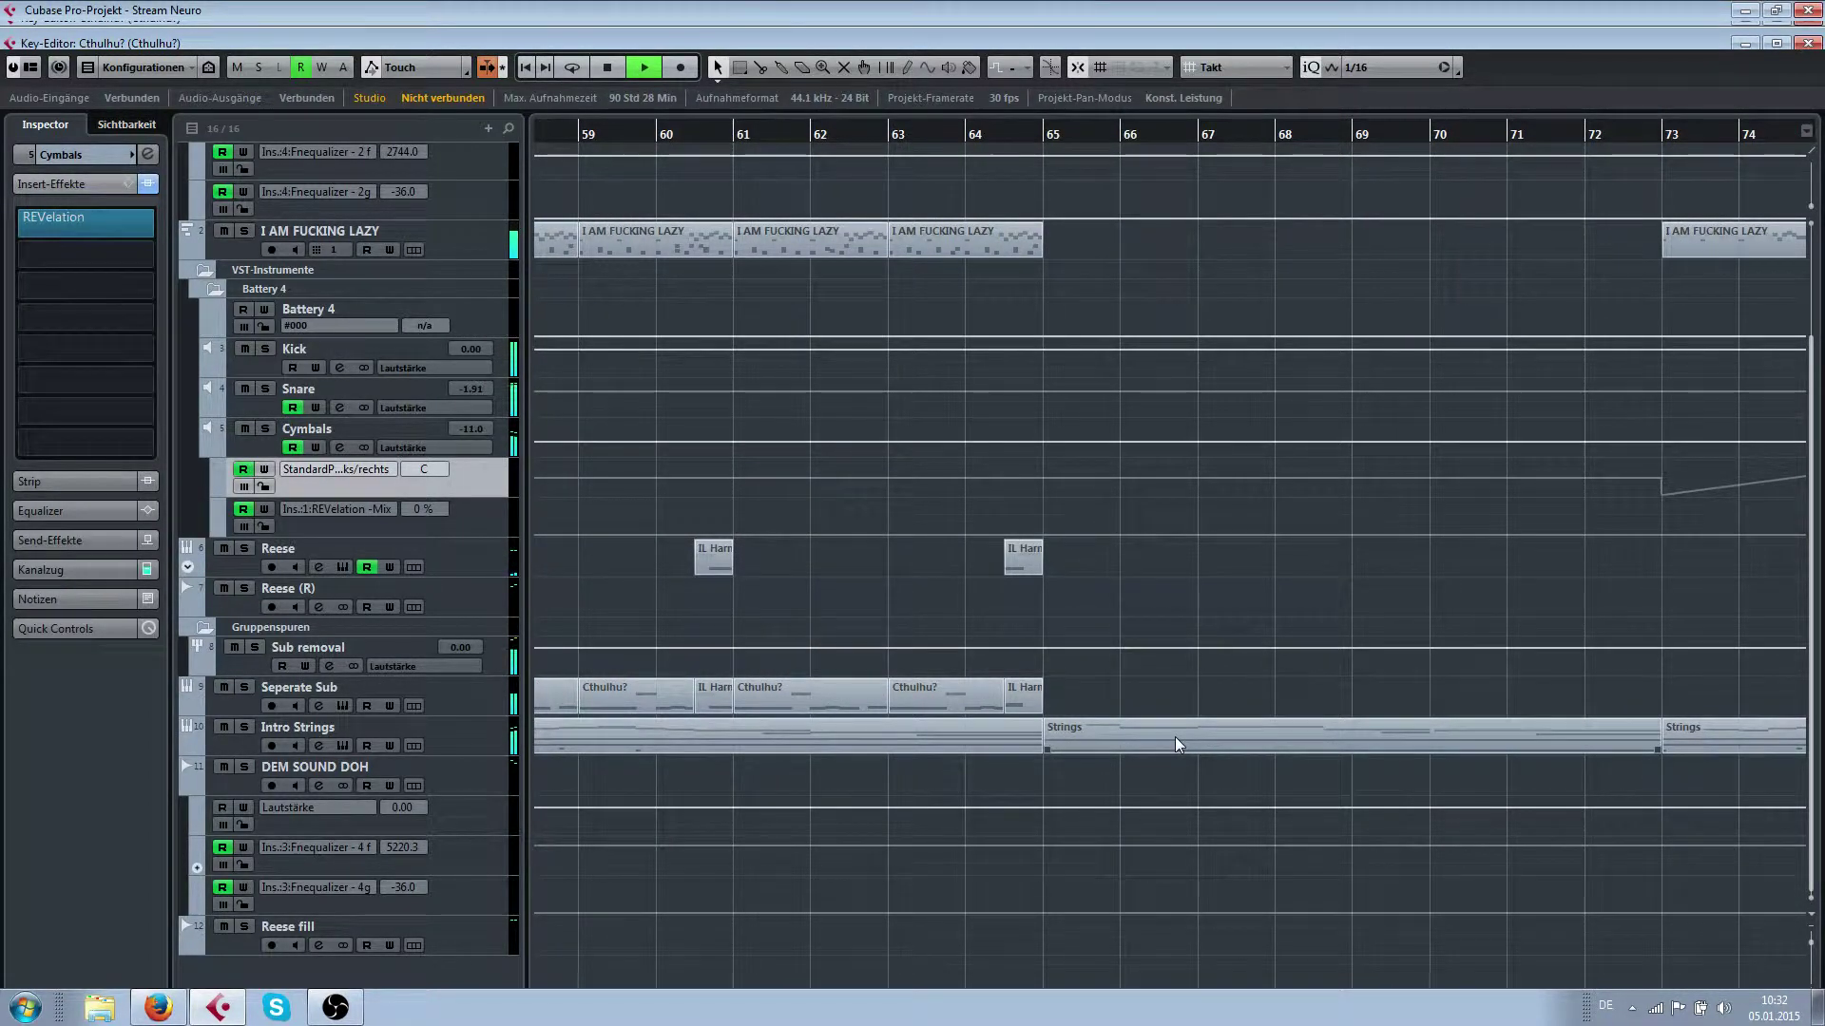
right_click(50, 24)
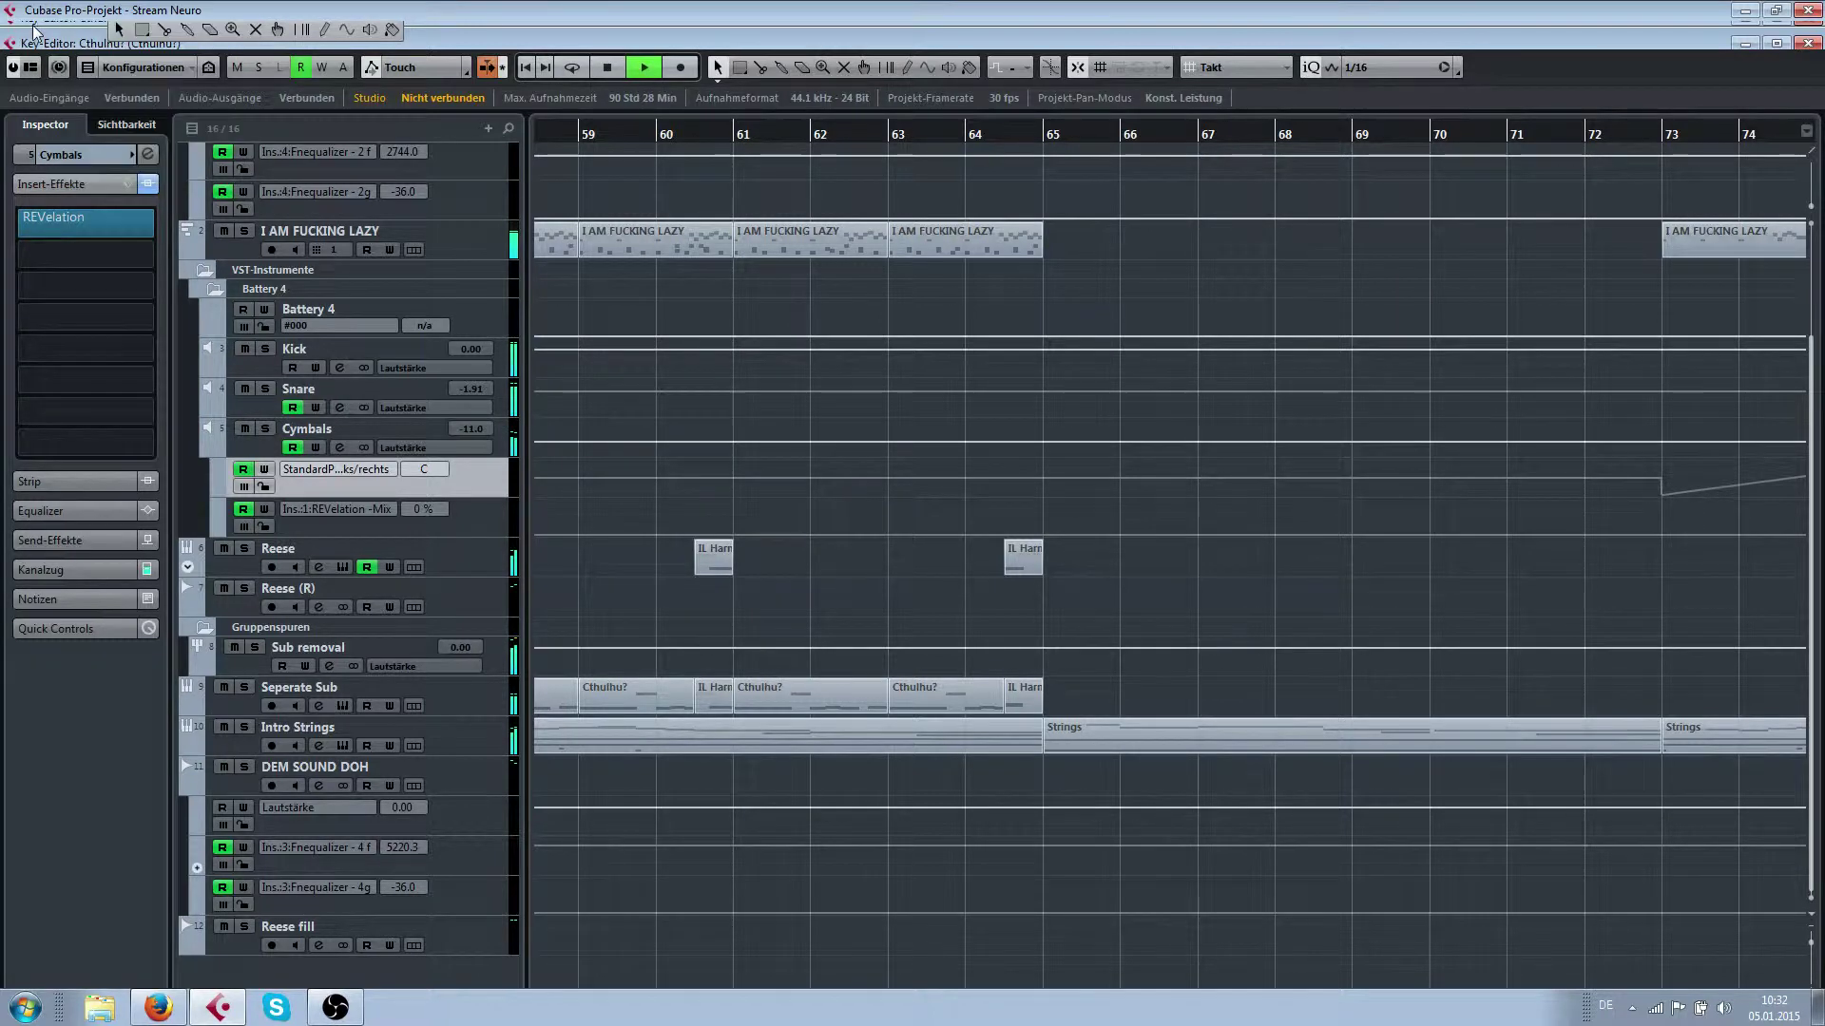
right_click(34, 26)
right_click(9, 32)
right_click(65, 31)
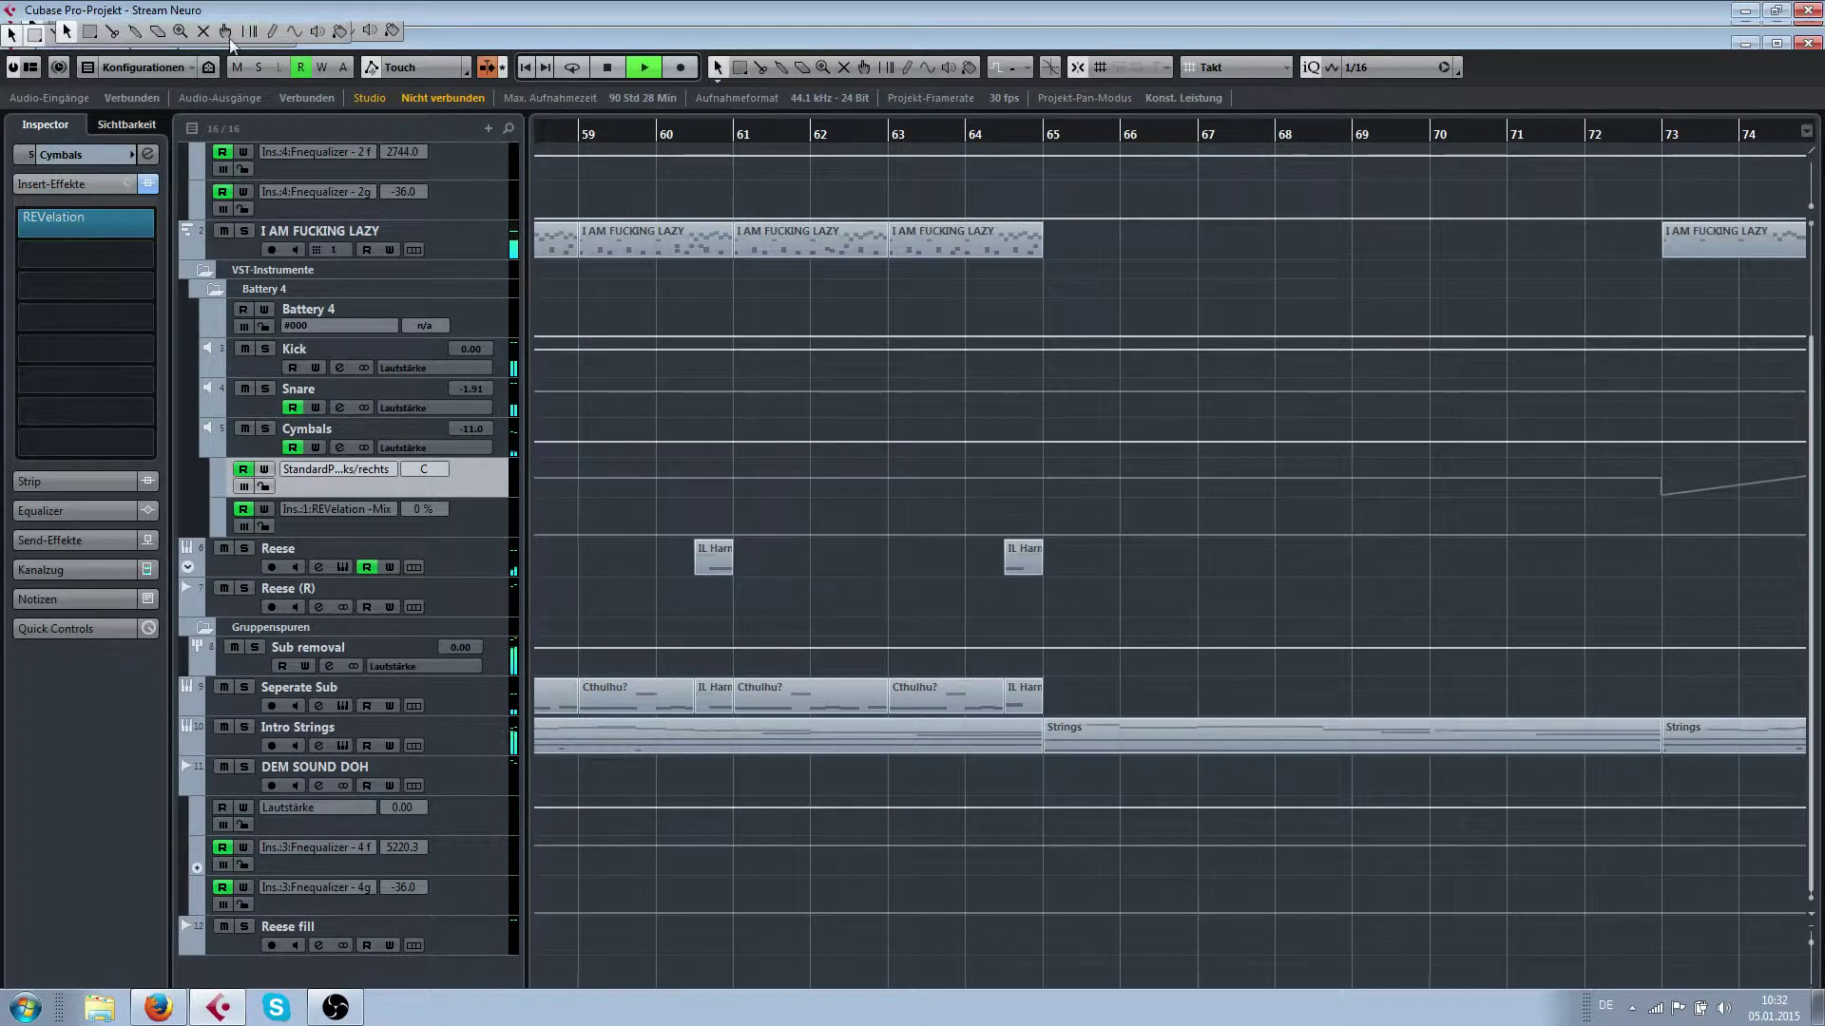
drag(231, 42, 1229, 33)
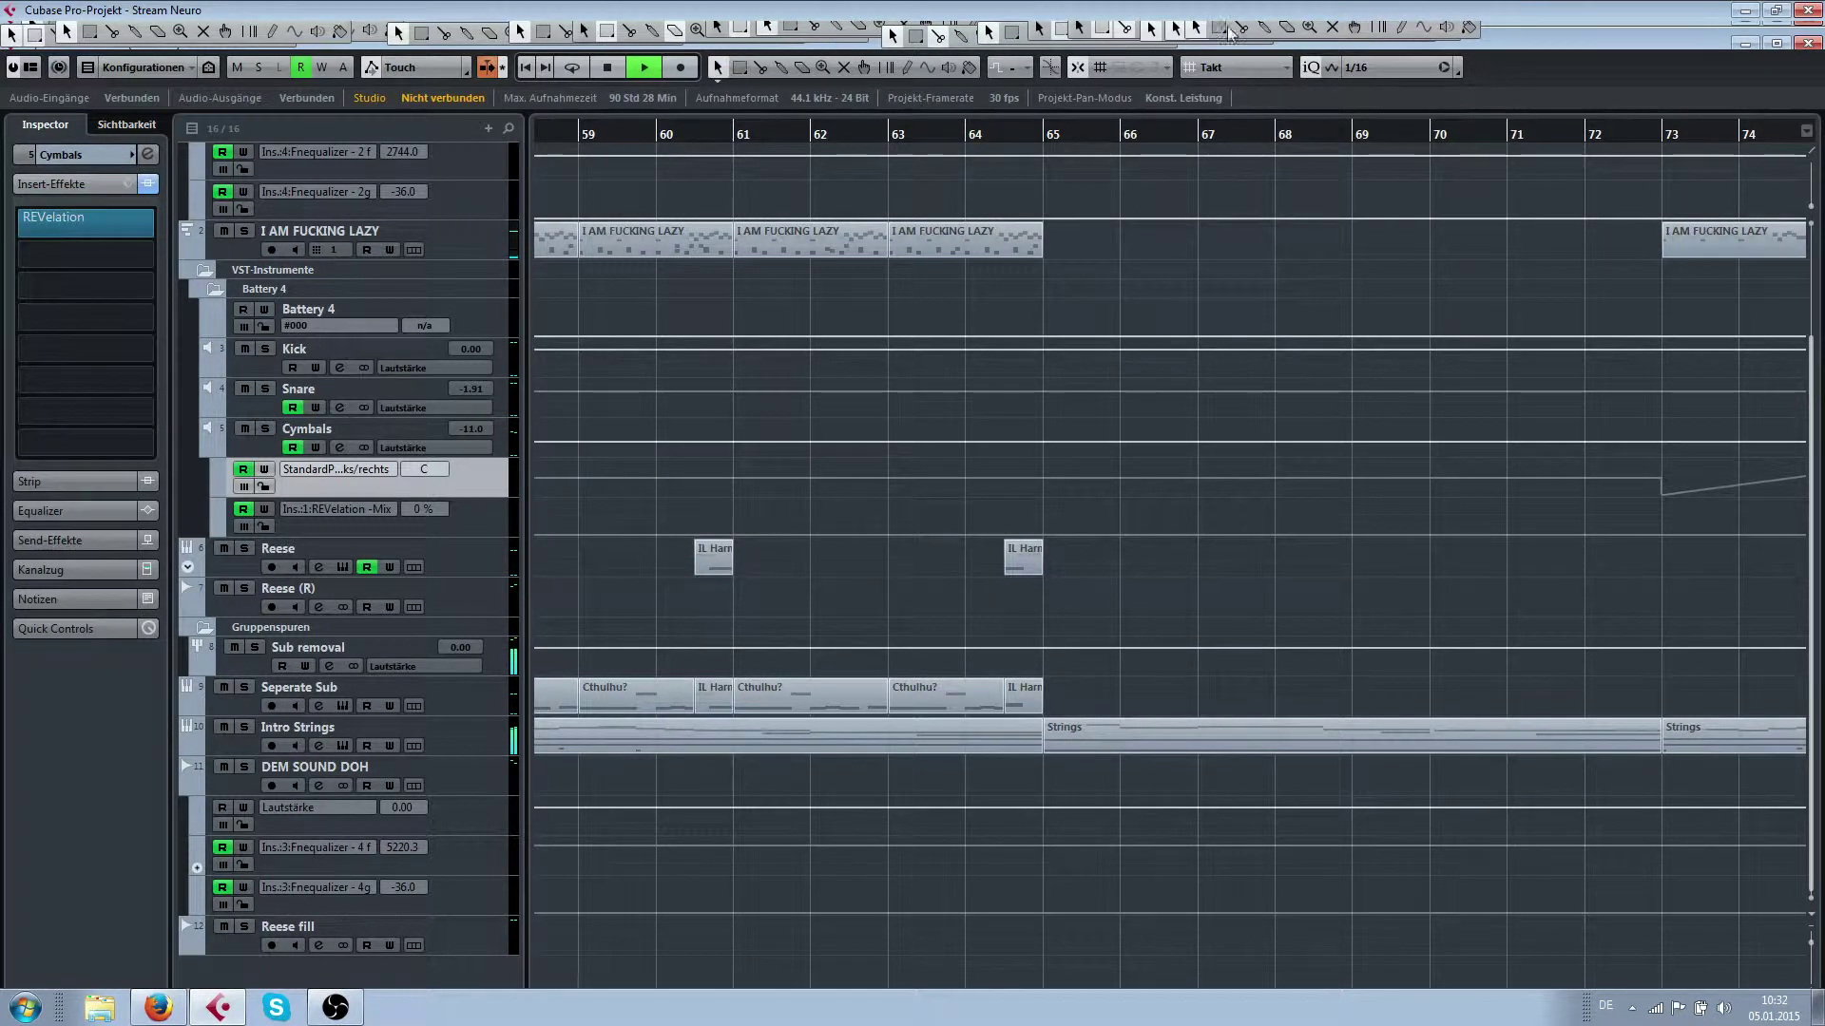
Review the arrangement from the break at bar 65 to its end at bar 97, stopping playback
scroll(1211, 300, down, 1)
scroll(1213, 303, right, 1)
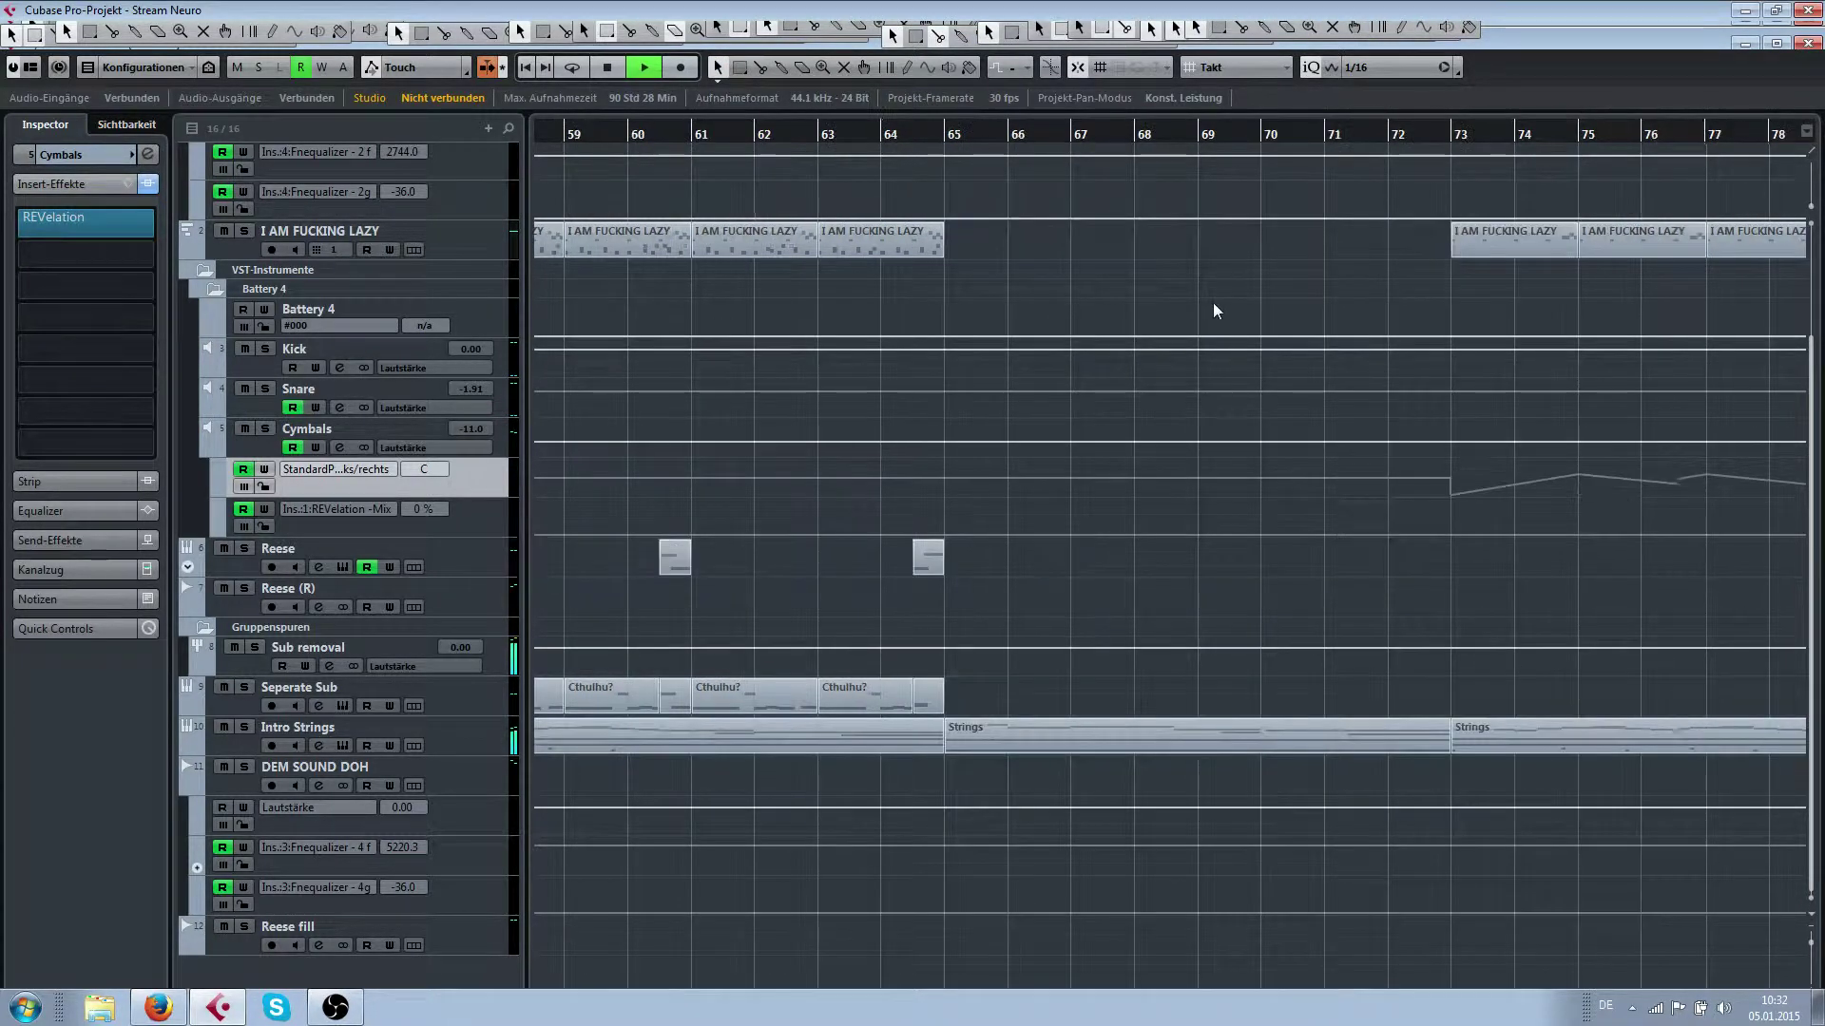
scroll(1215, 303, down, 1)
scroll(1218, 305, right, 1)
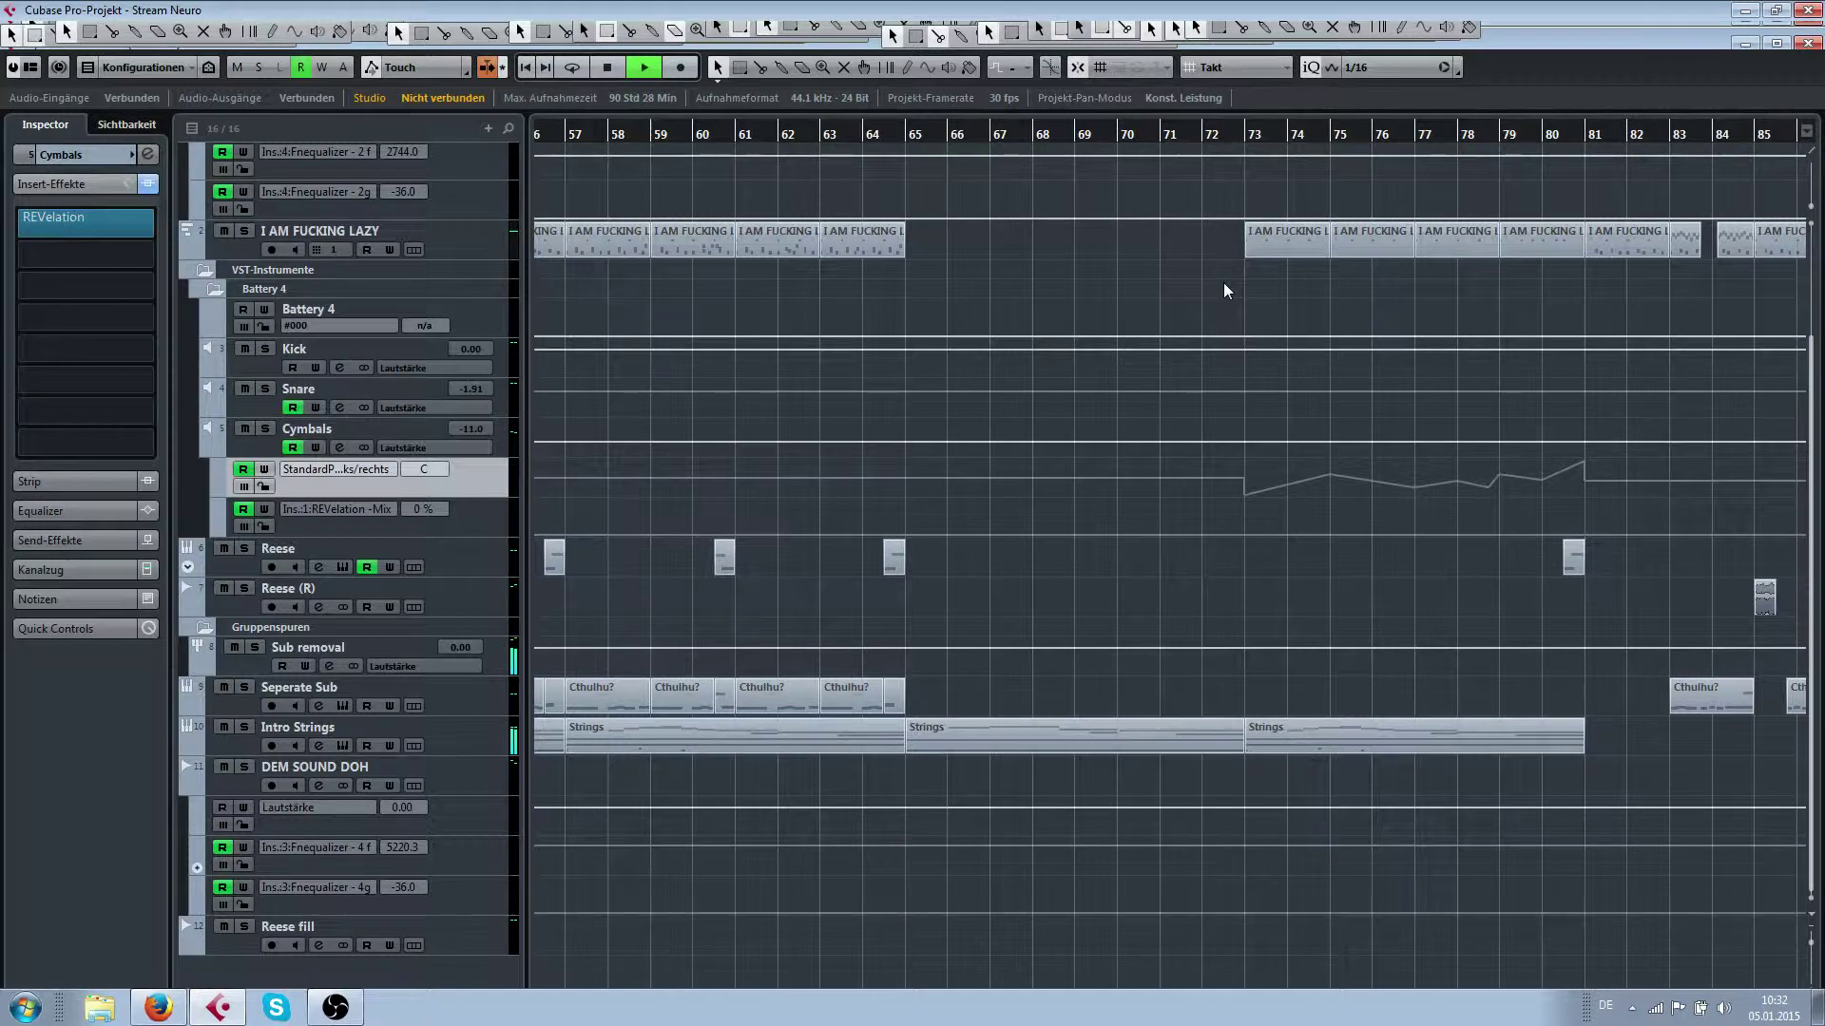
key(g)
key(g)
key(g)
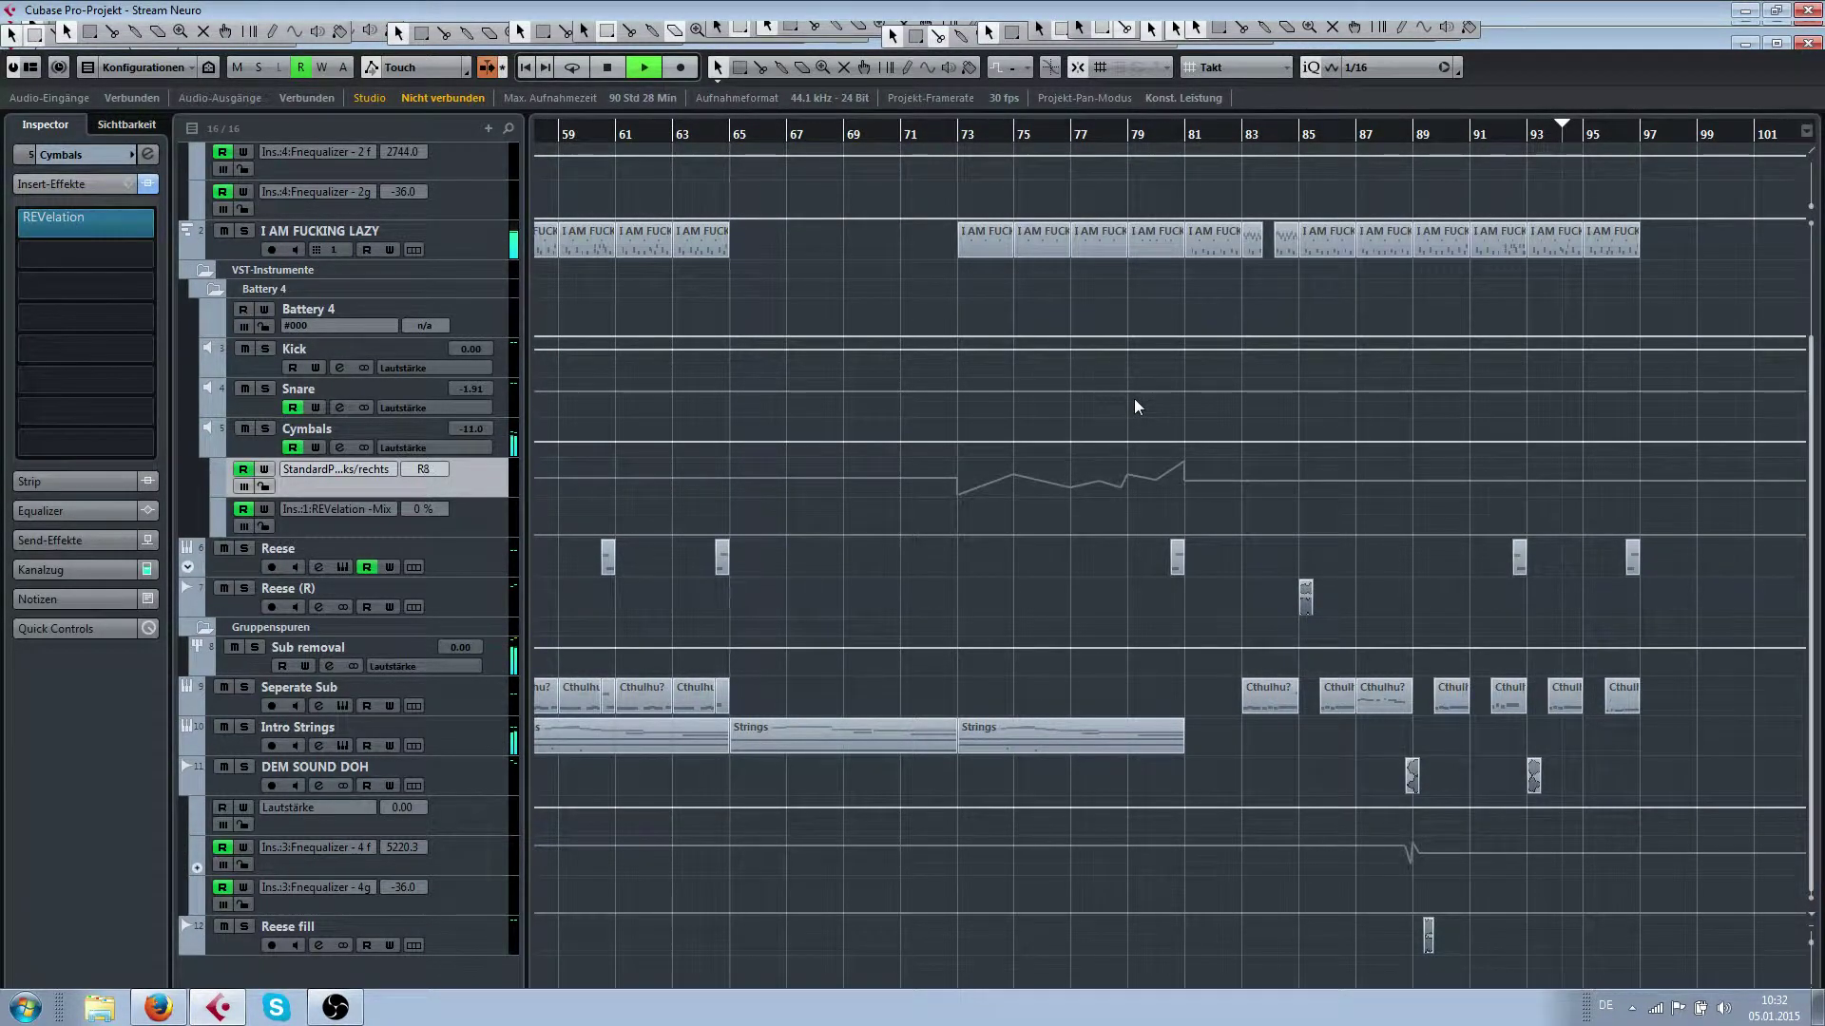
scroll(893, 353, right, 3)
scroll(921, 373, up, 3)
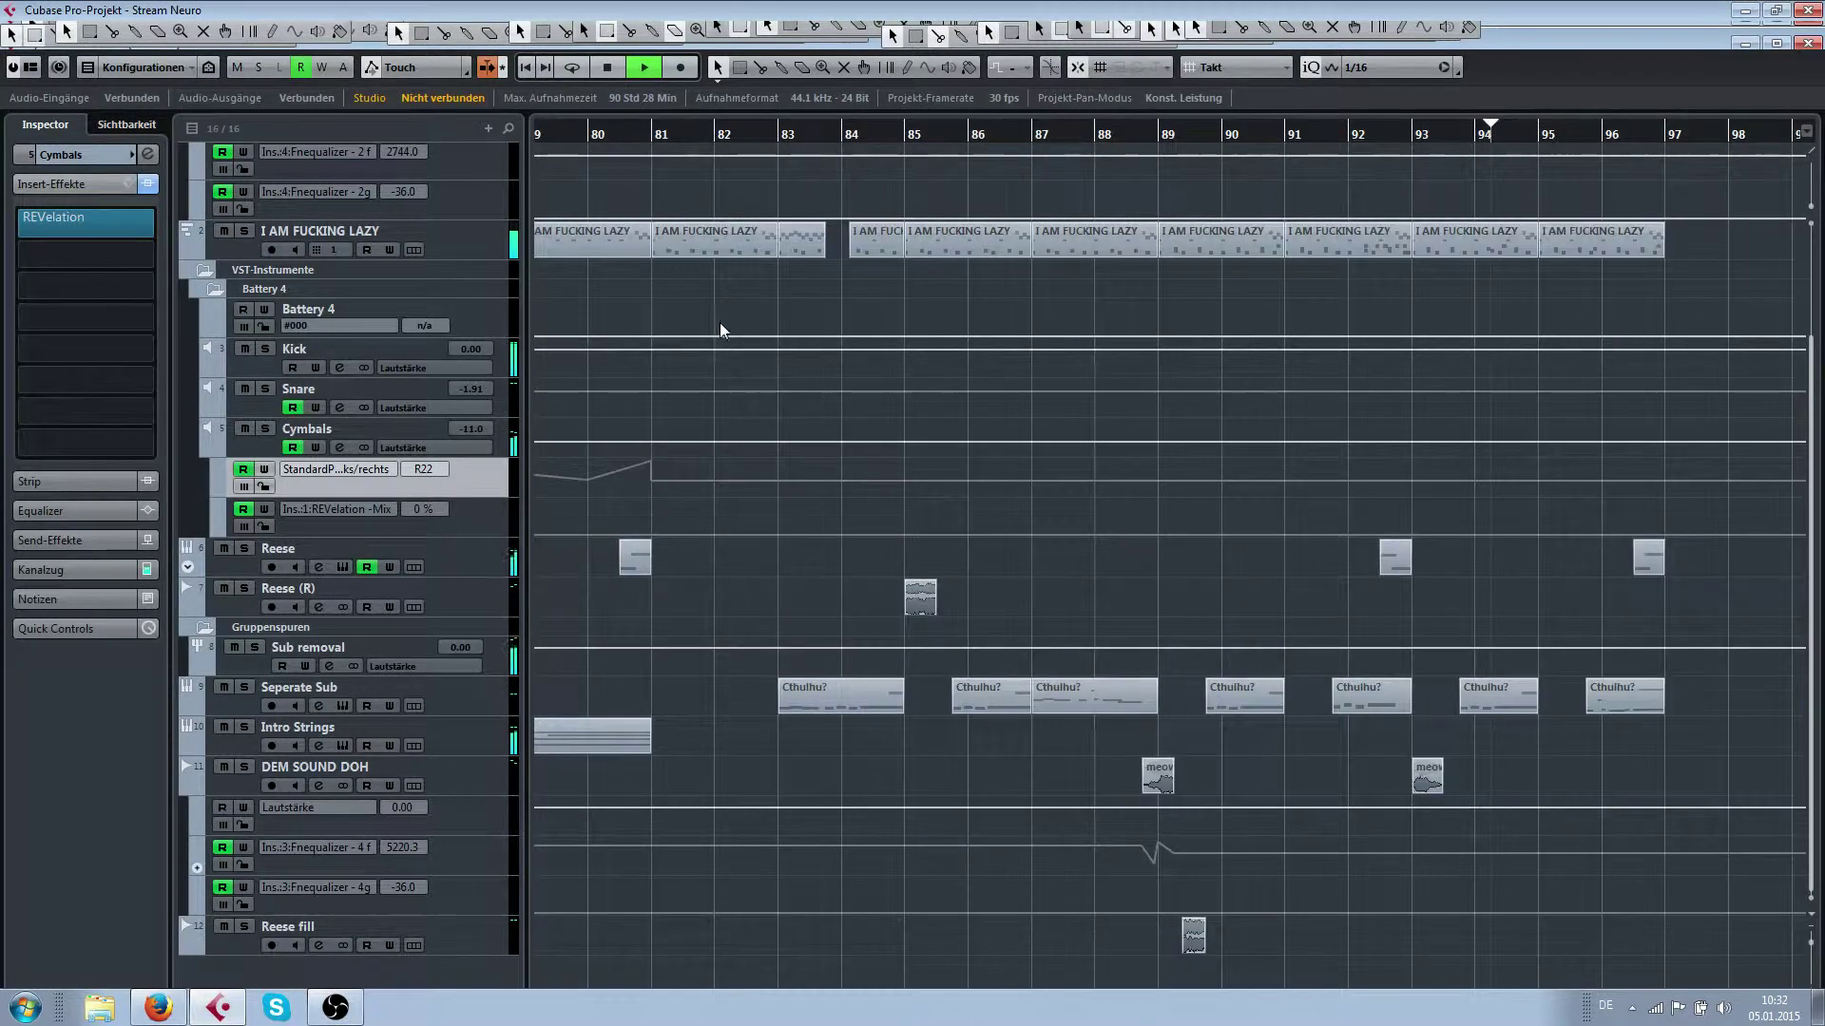
scroll(741, 323, up, 3)
scroll(773, 312, down, 3)
scroll(772, 298, up, 3)
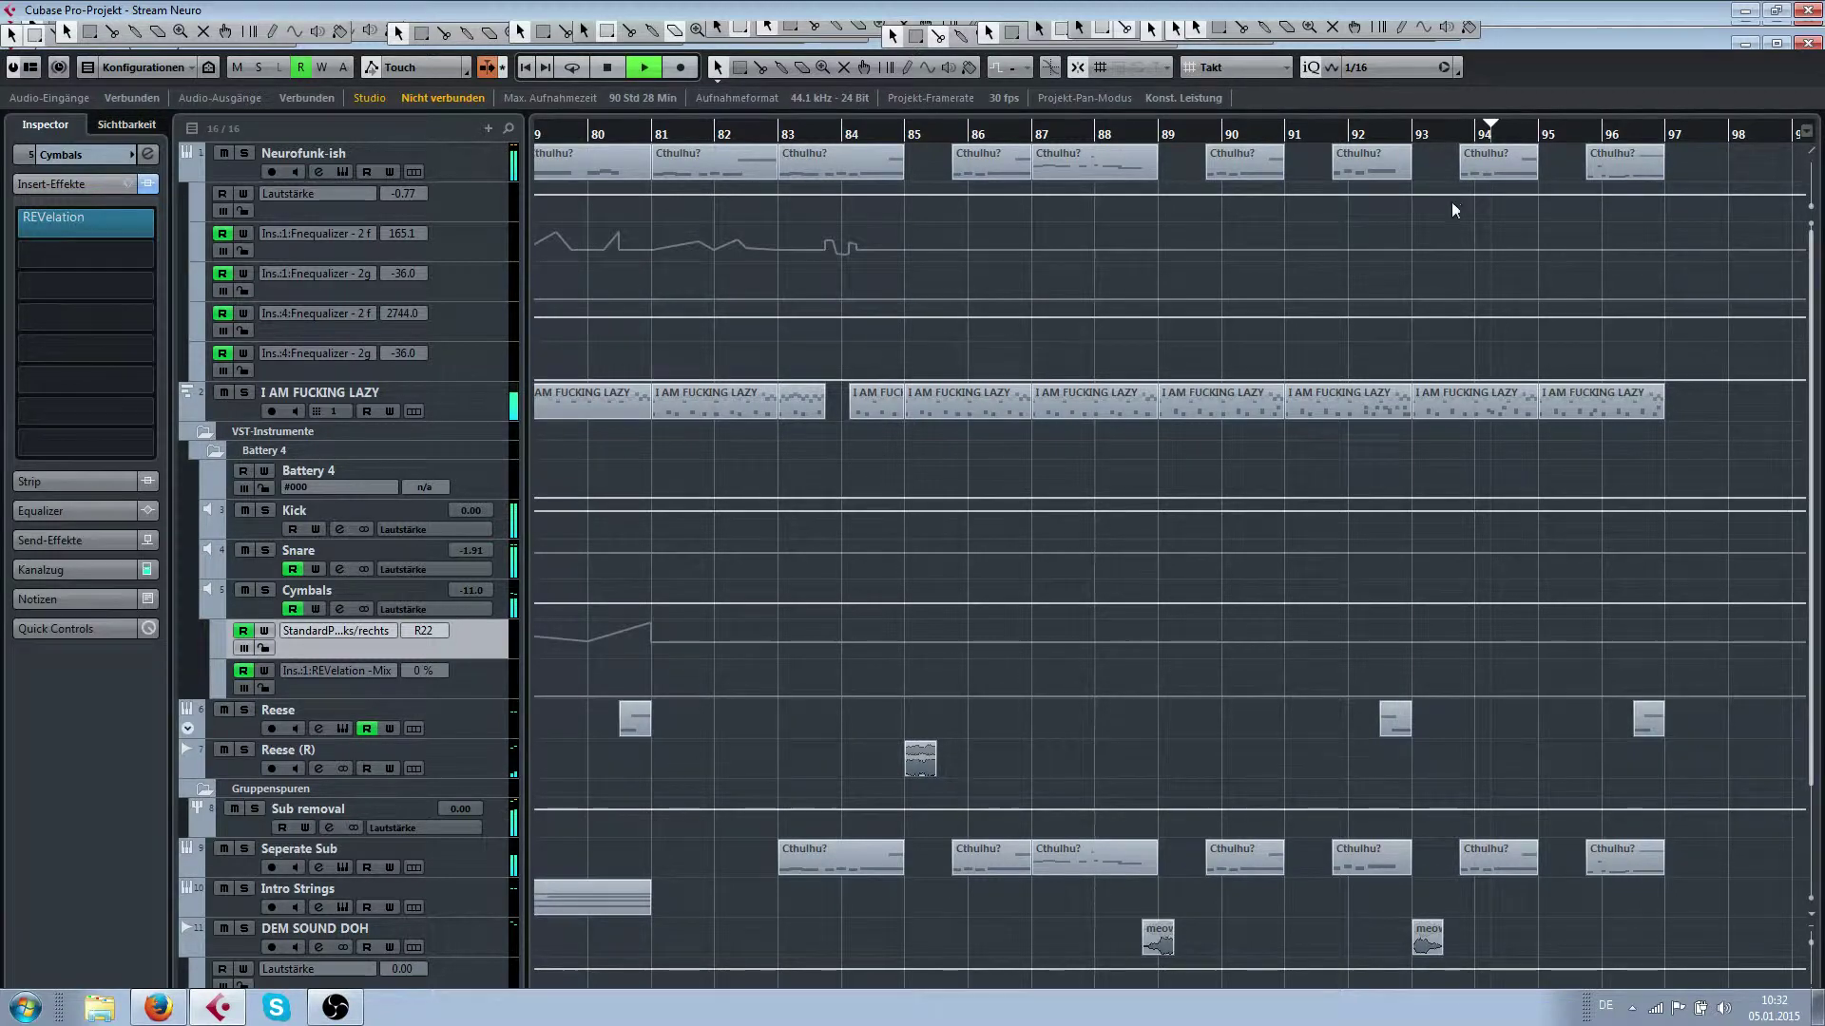
scroll(1360, 185, up, 3)
scroll(1359, 186, down, 3)
scroll(1351, 204, up, 1)
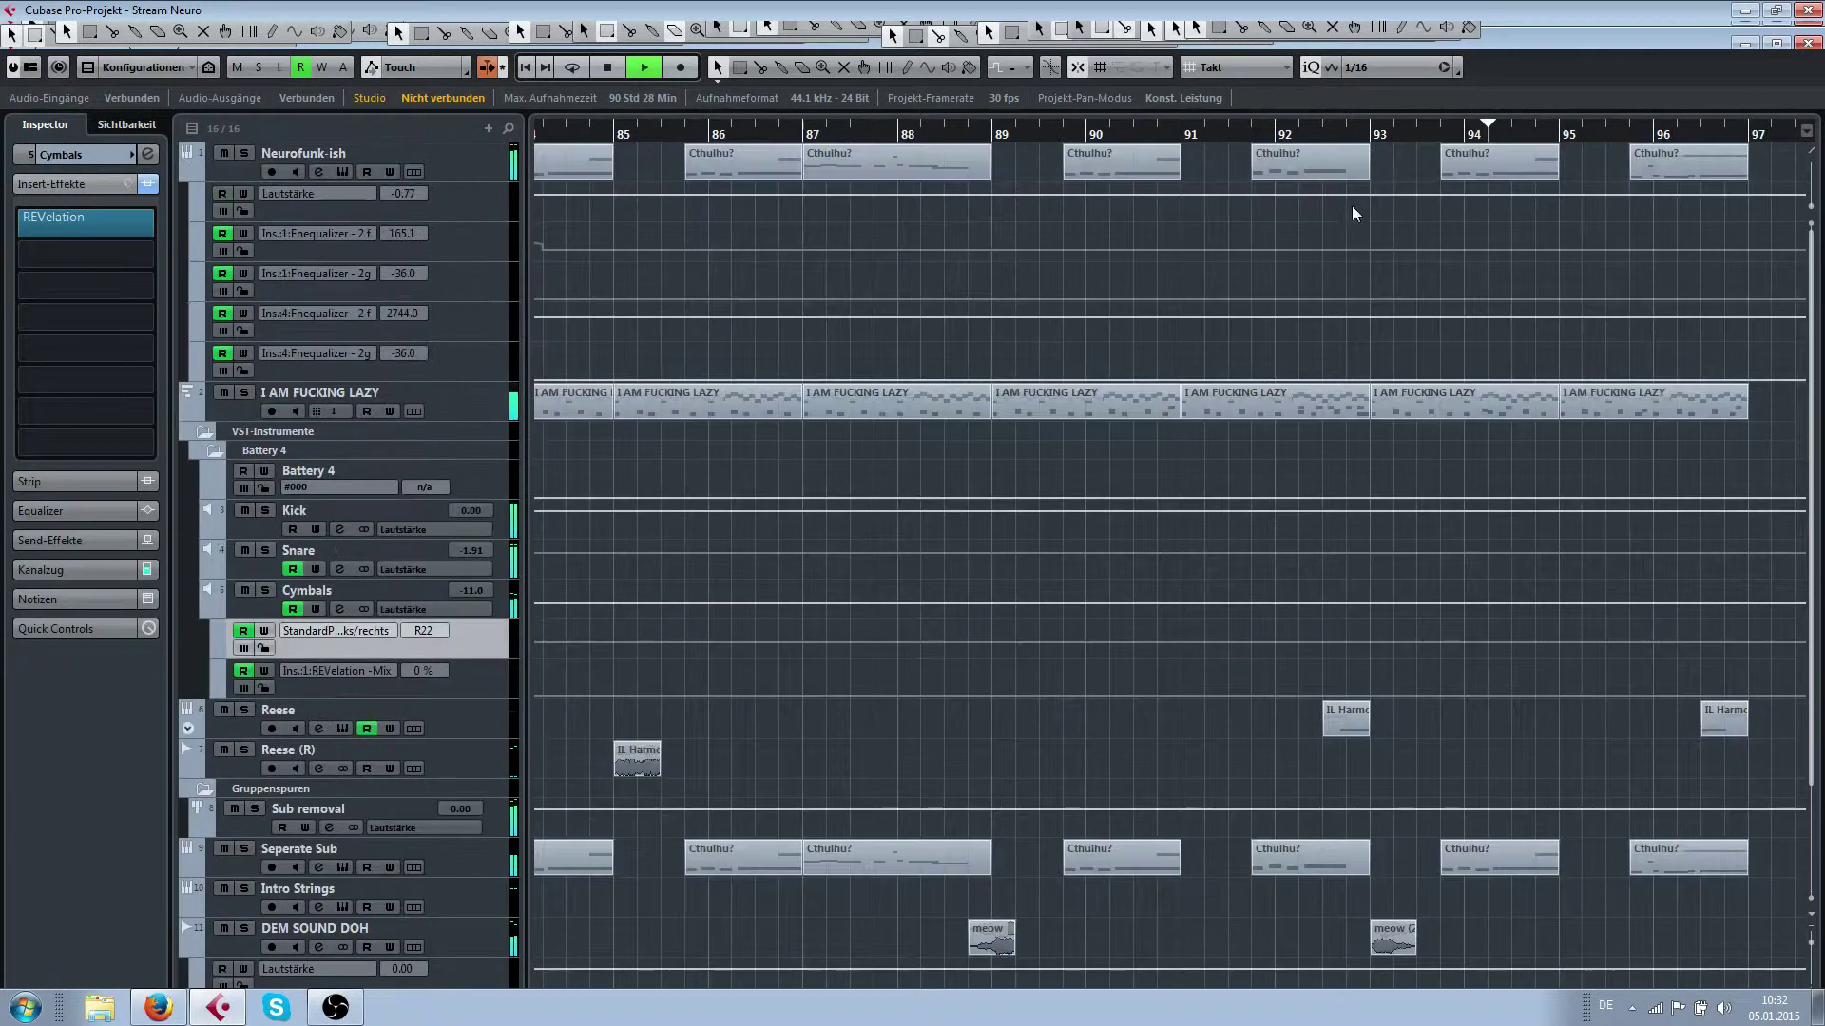
scroll(1357, 266, right, 3)
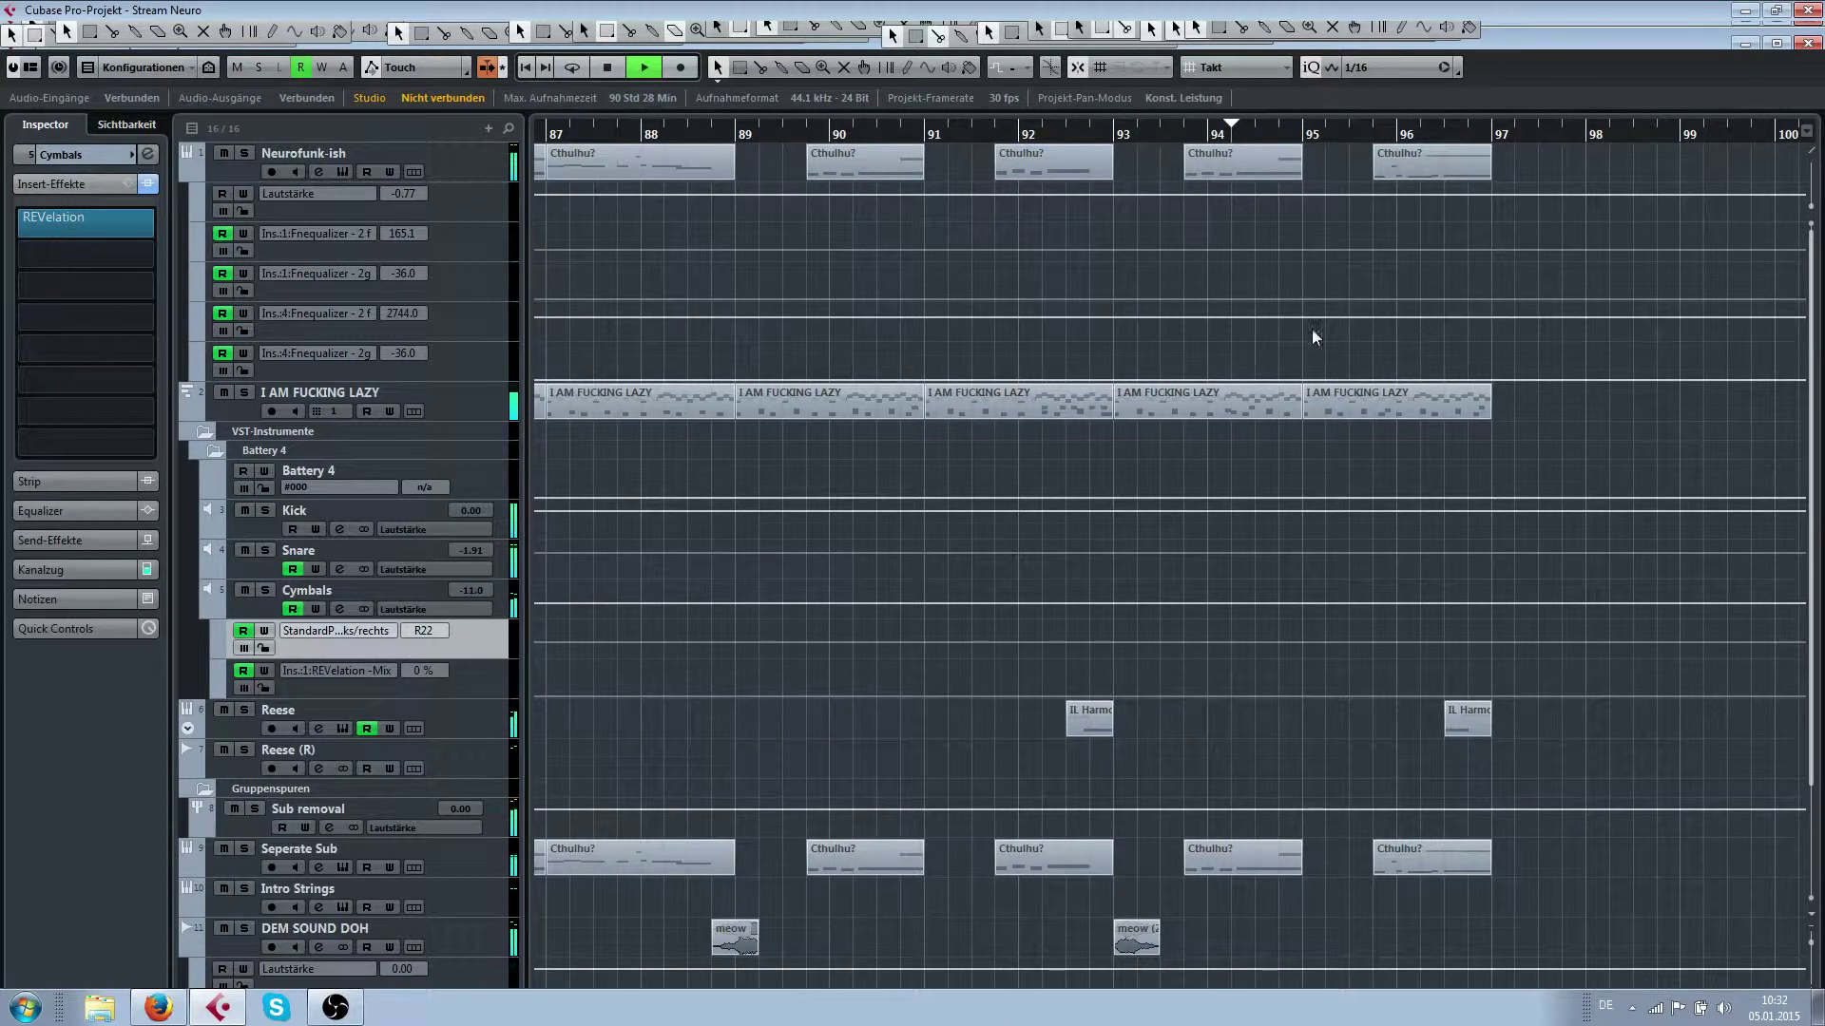
scroll(1492, 346, up, 2)
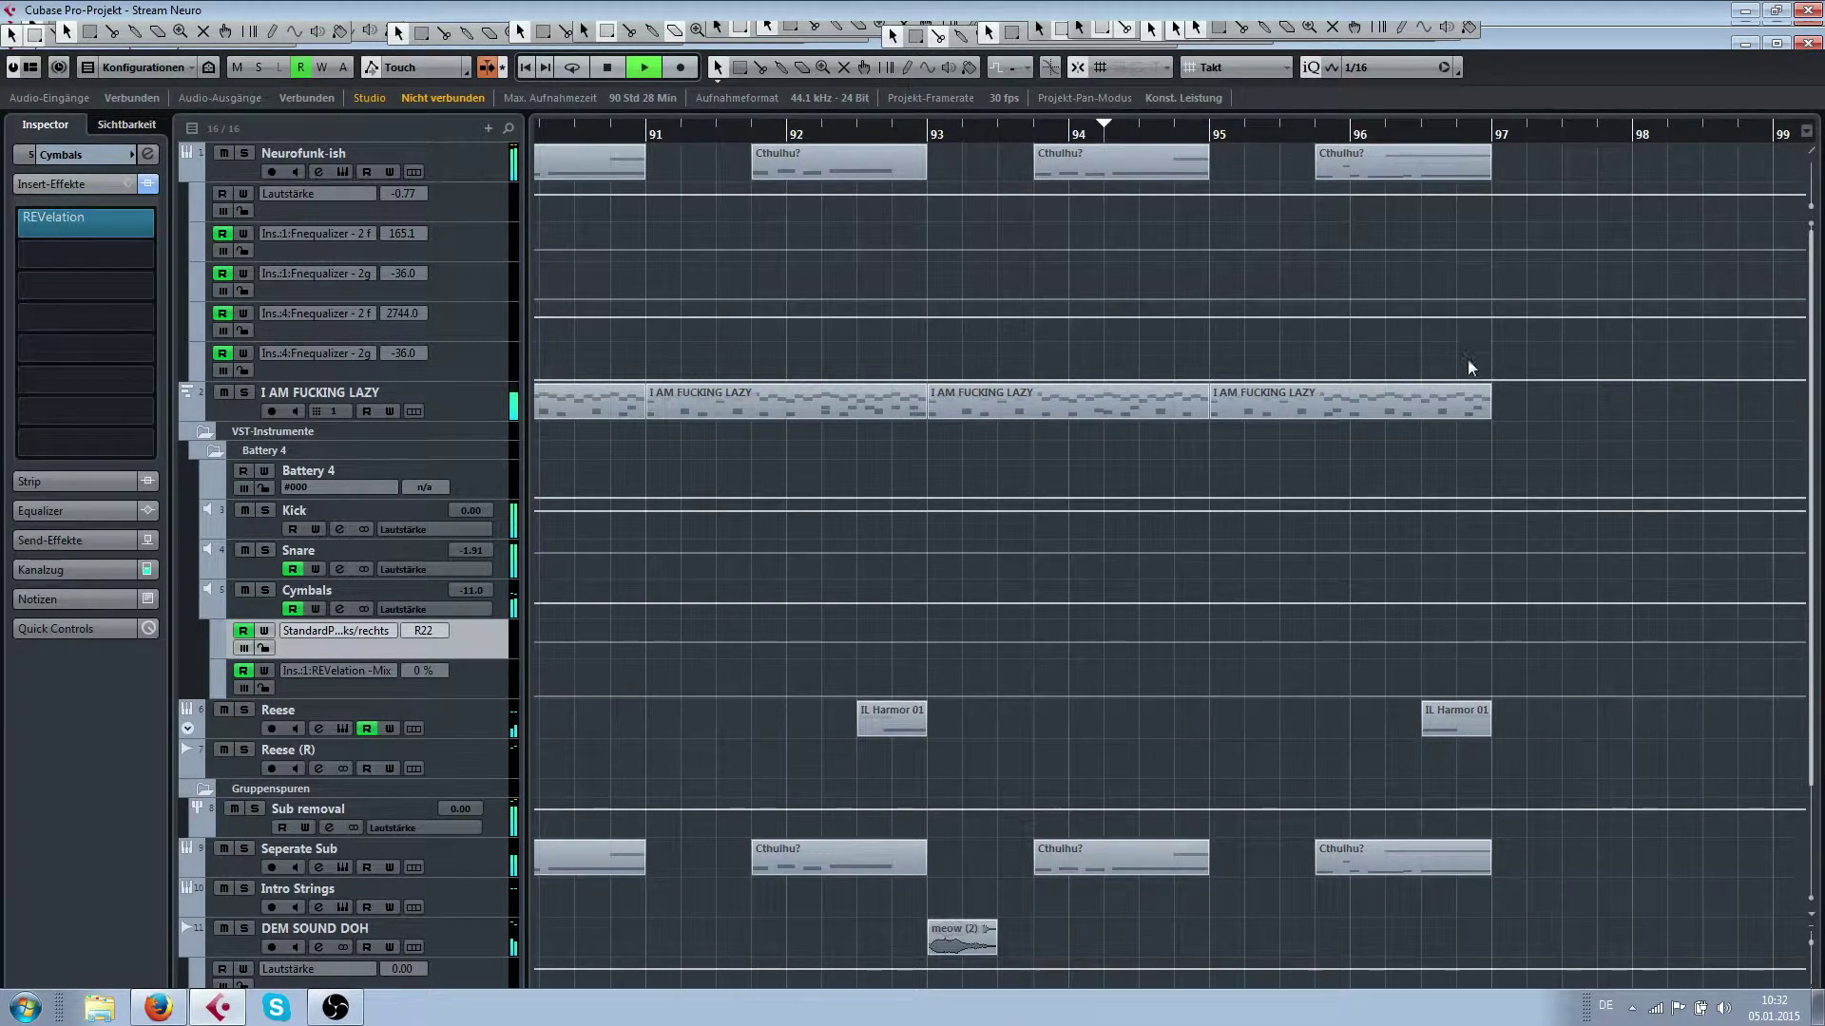
scroll(1450, 389, right, 2)
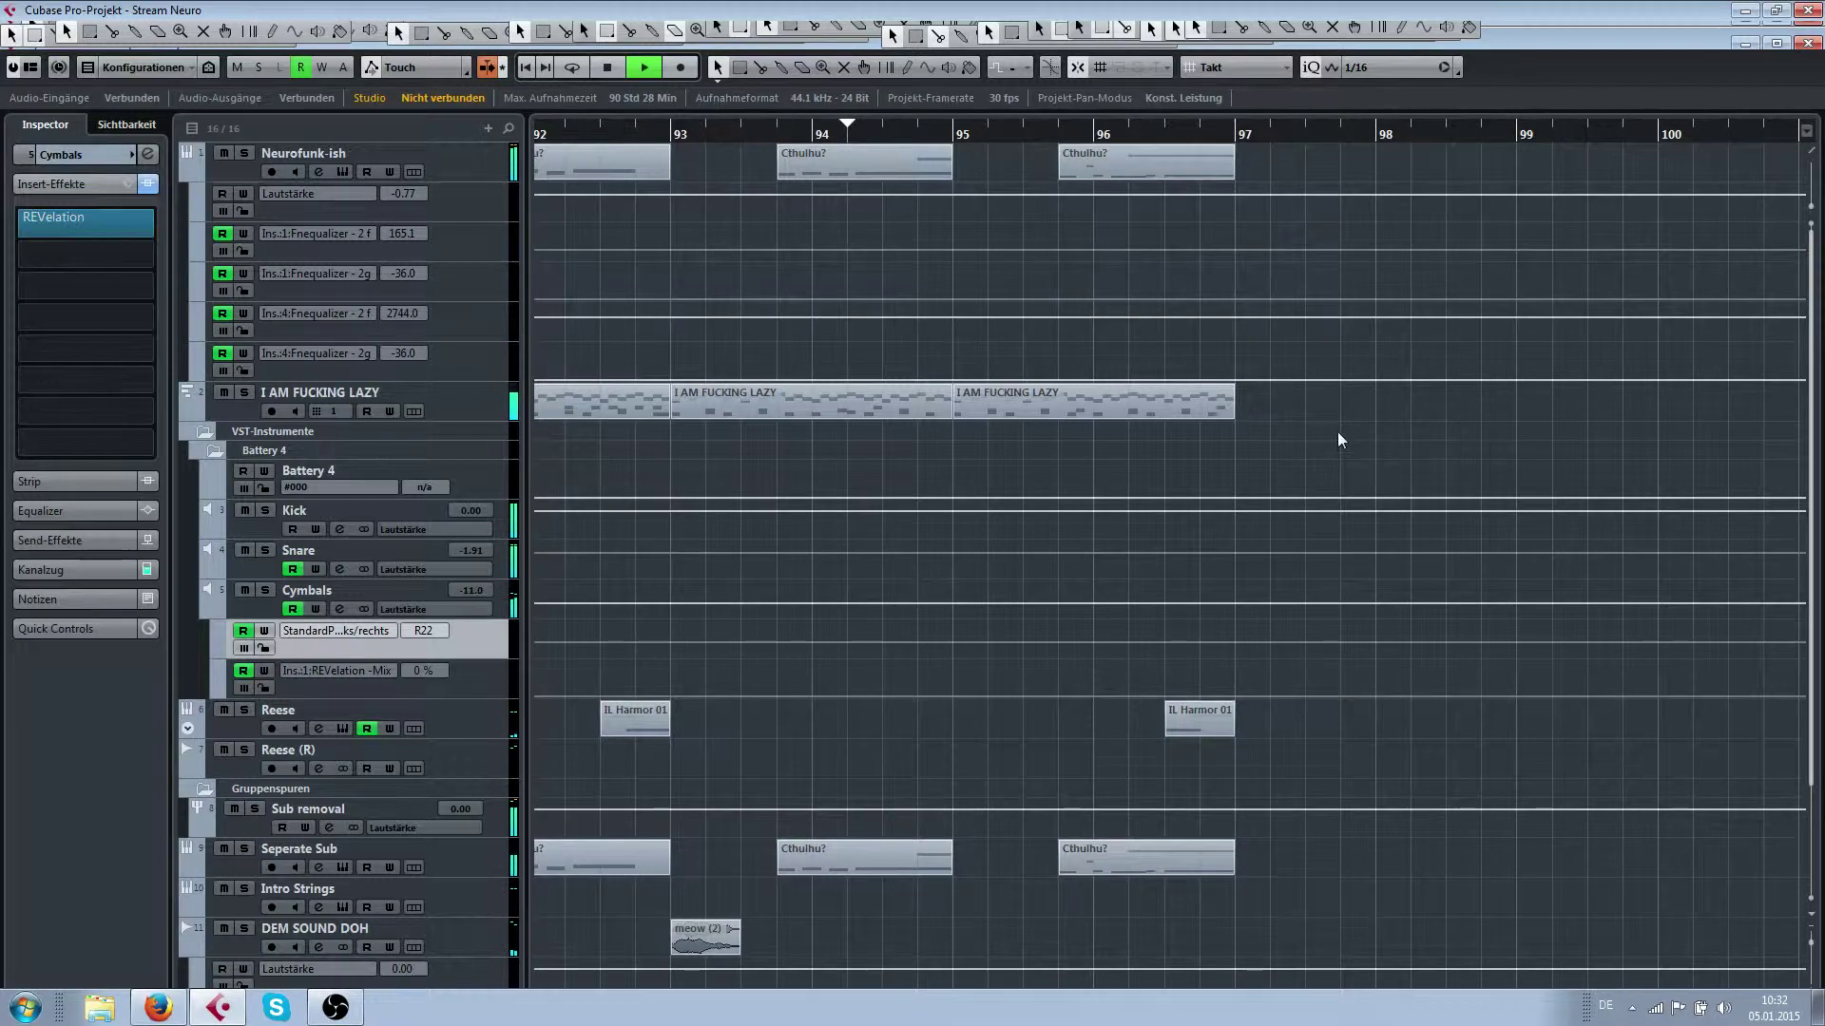
key(space)
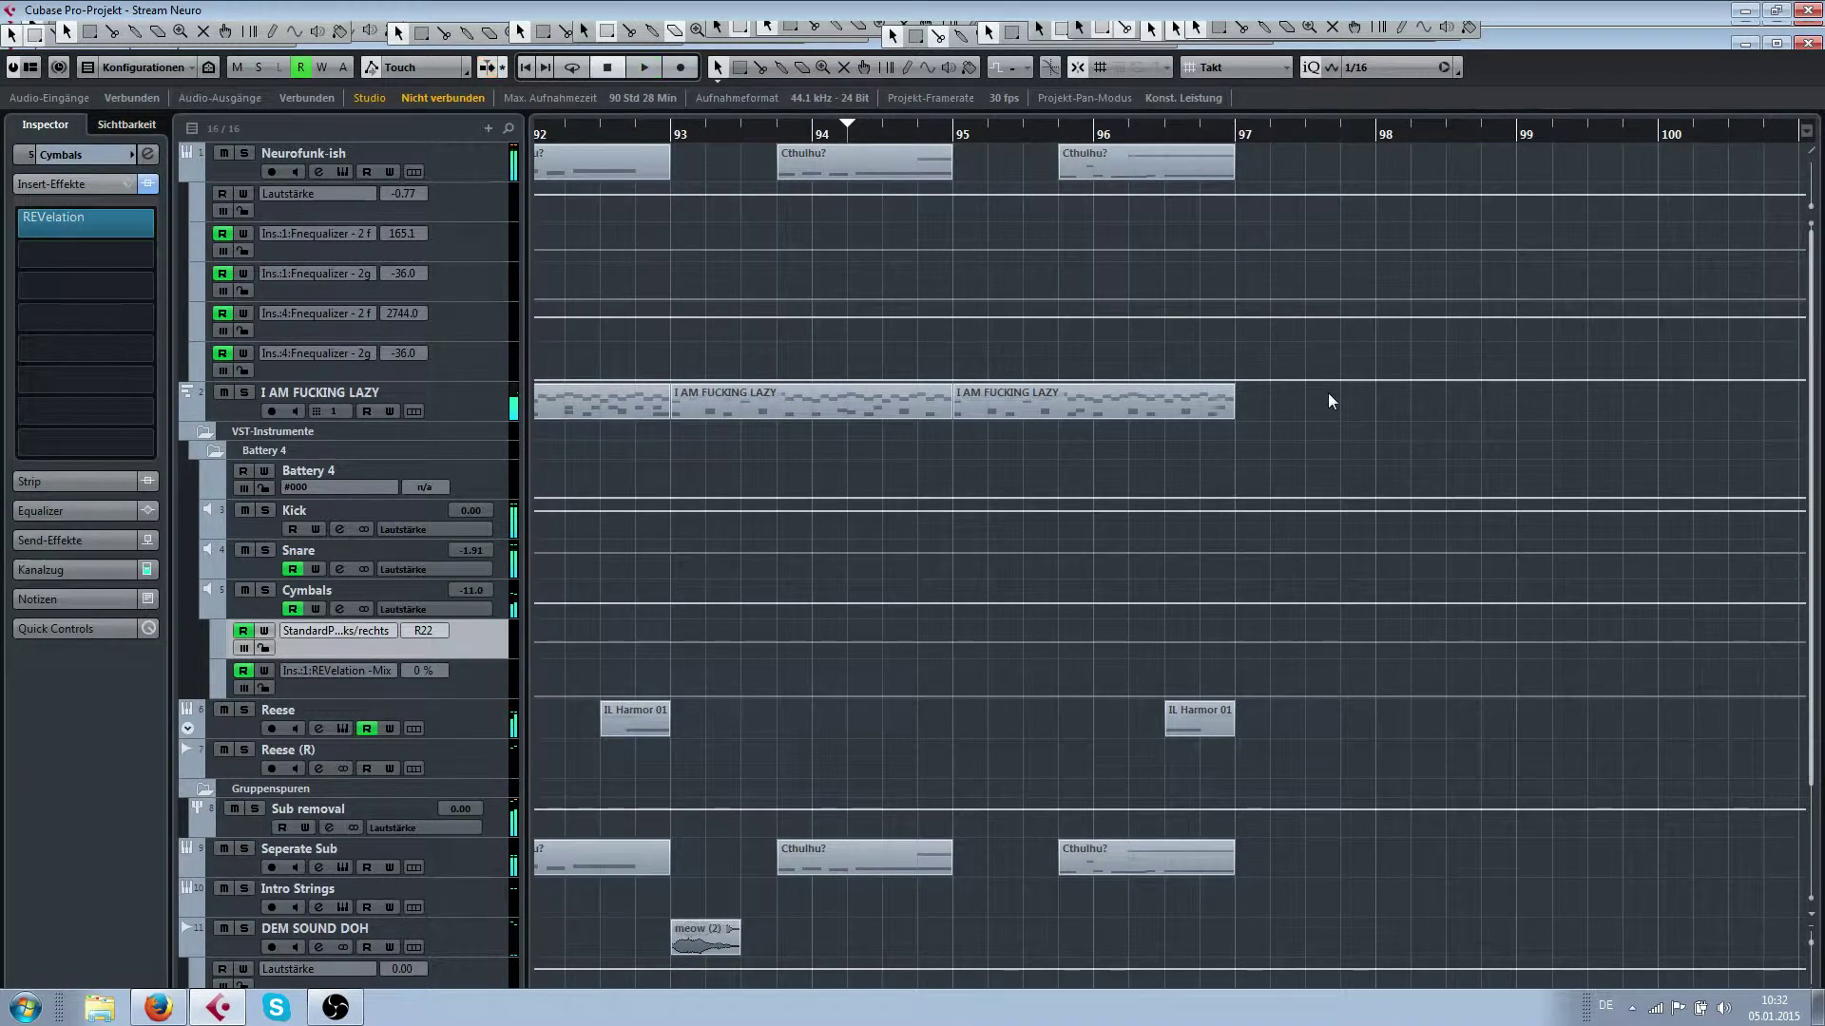
scroll(1327, 380, down, 3)
scroll(1327, 340, right, 1)
scroll(1308, 334, down, 3)
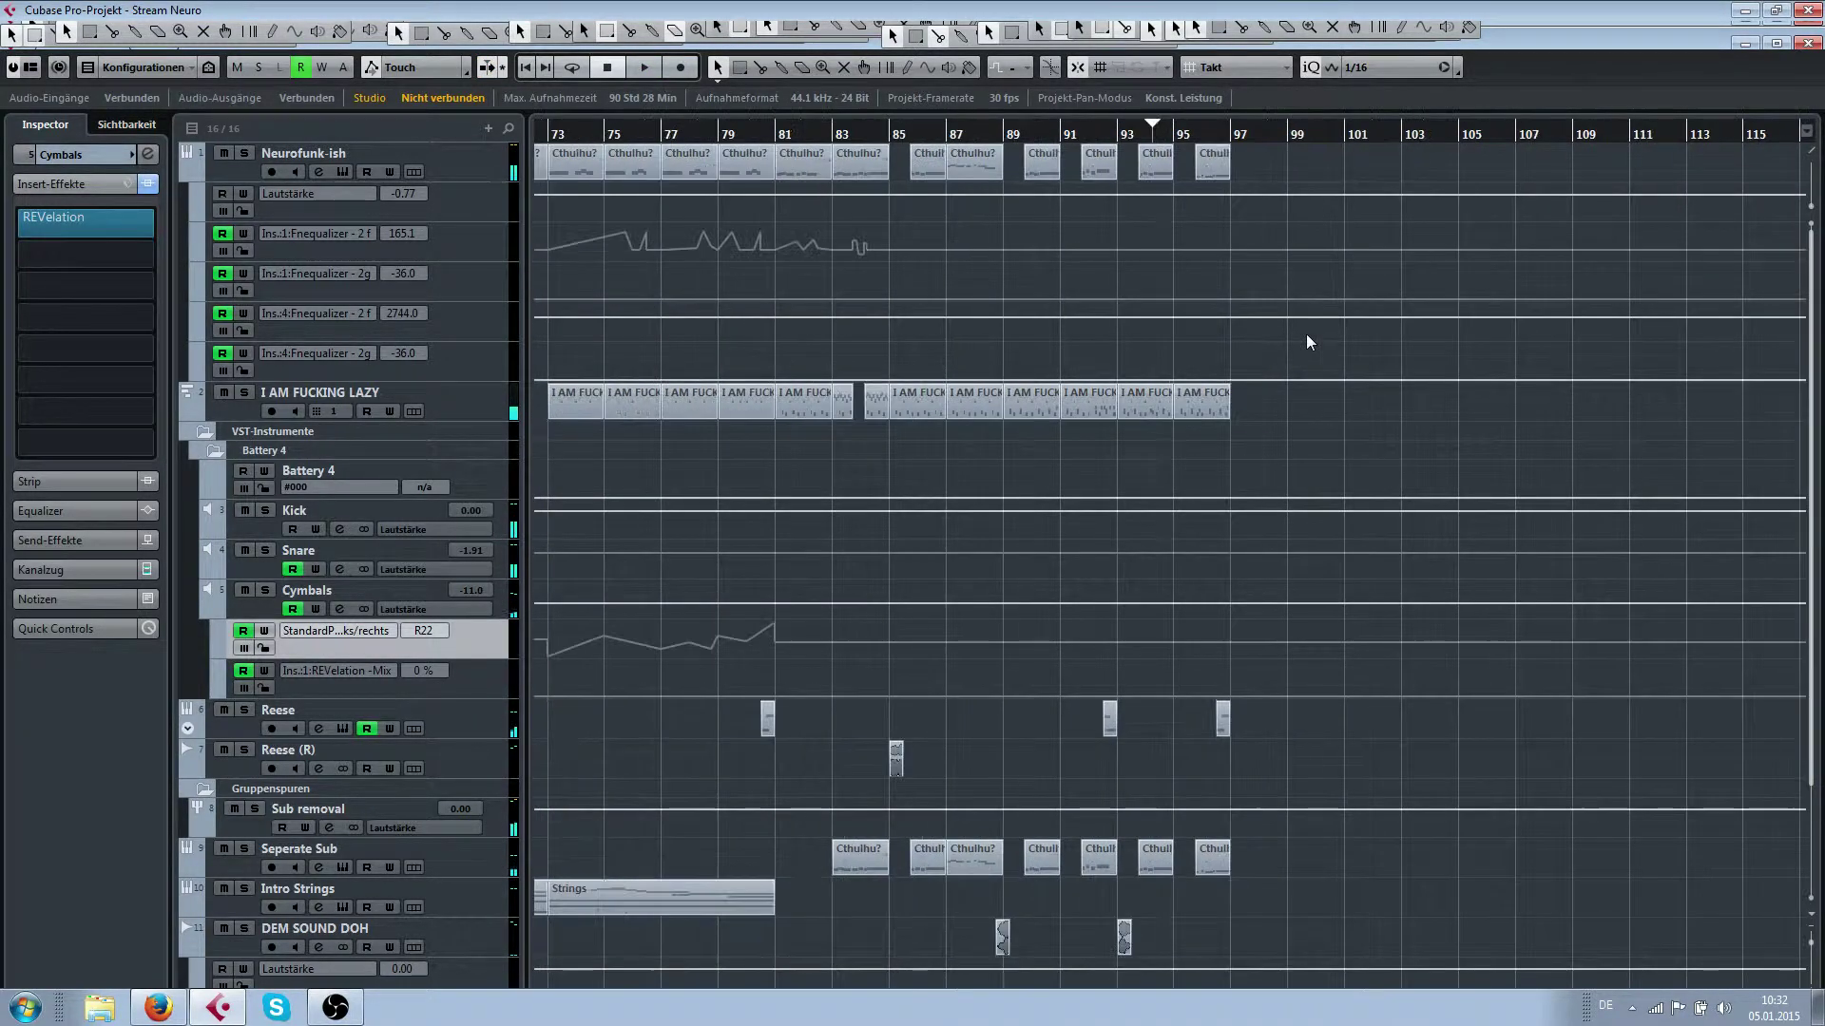
scroll(1183, 365, right, 3)
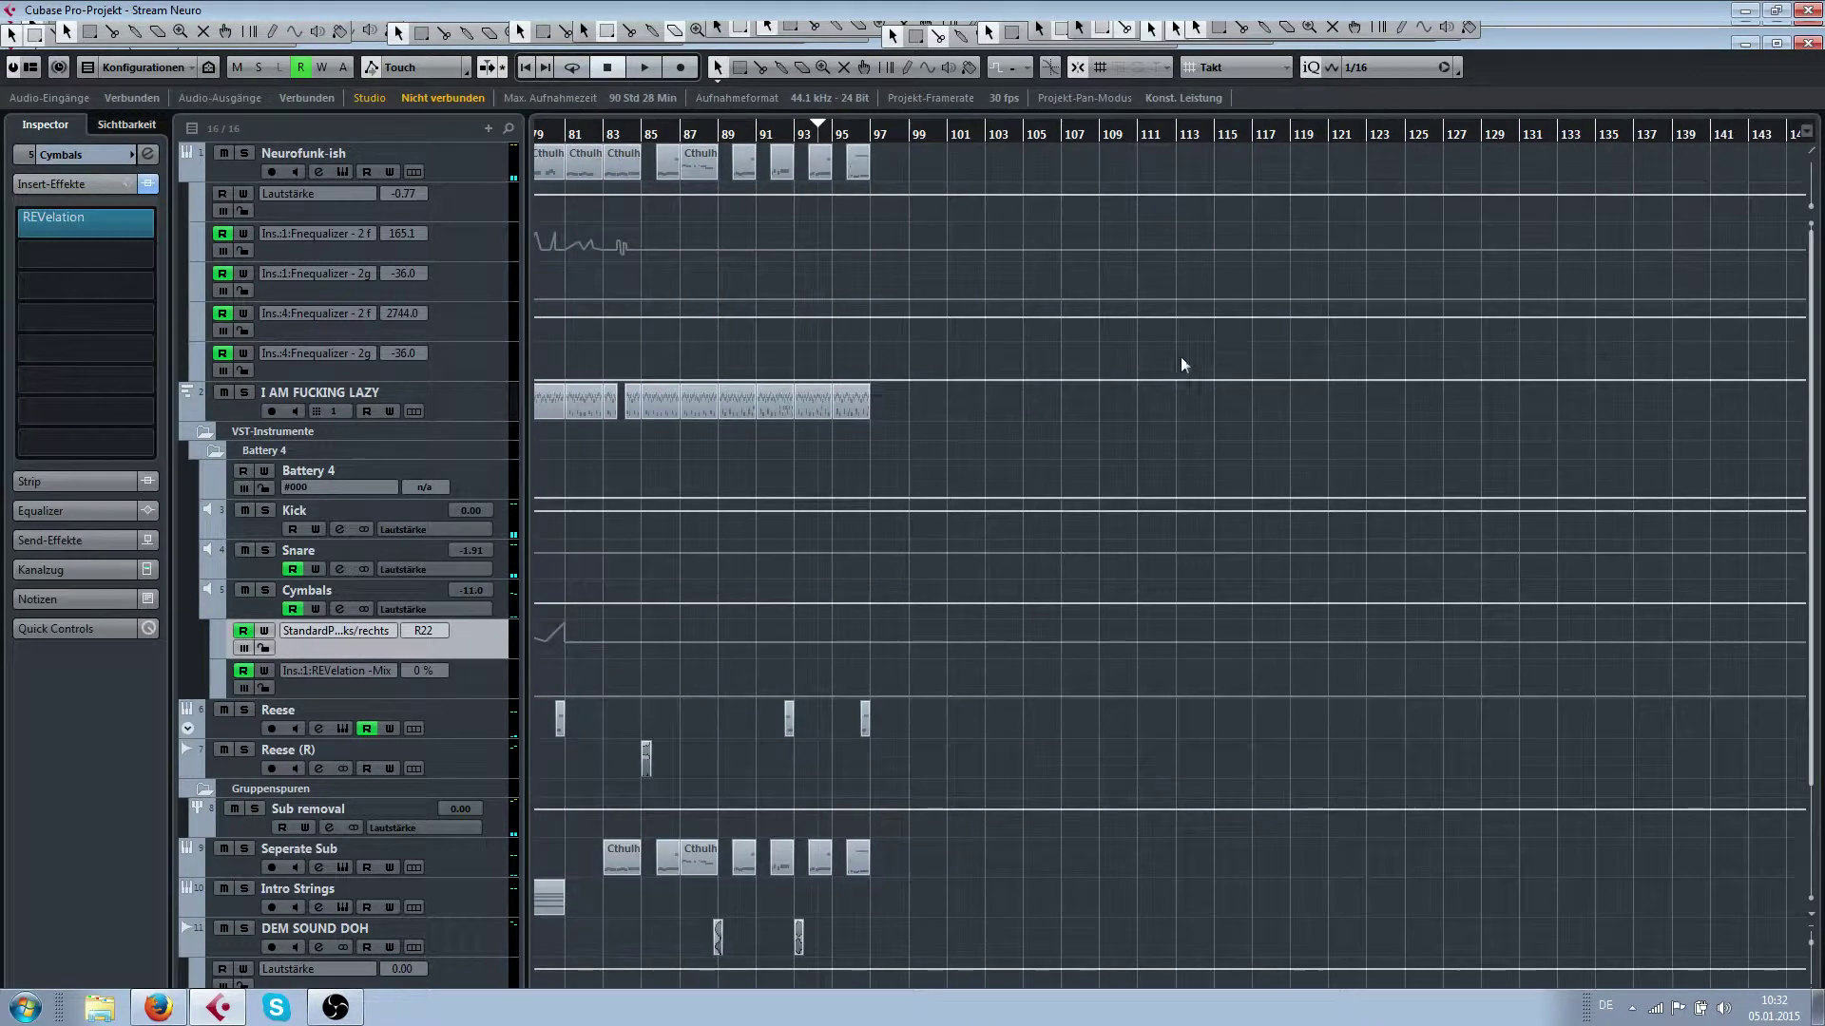
scroll(960, 399, down, 3)
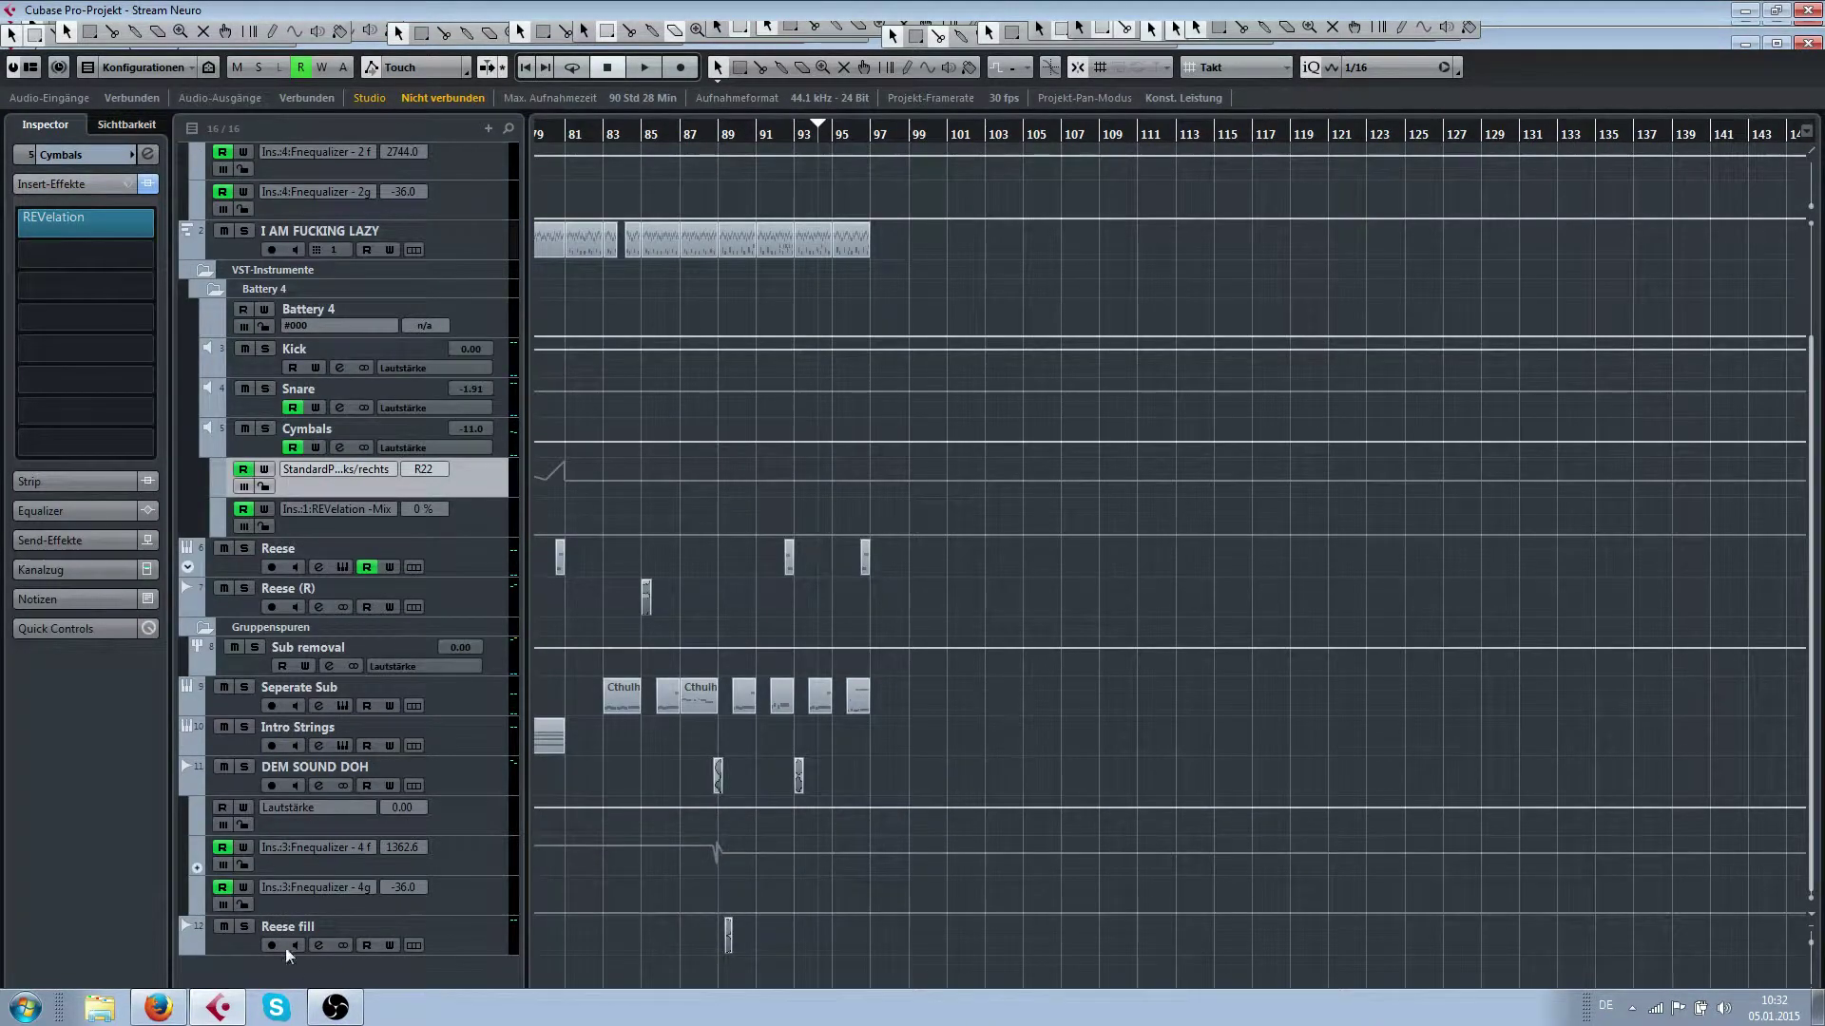
Copy the two Strings parts spanning bars 65 to 81 on the Intro Strings track to bar 97
scroll(1171, 451, left, 6)
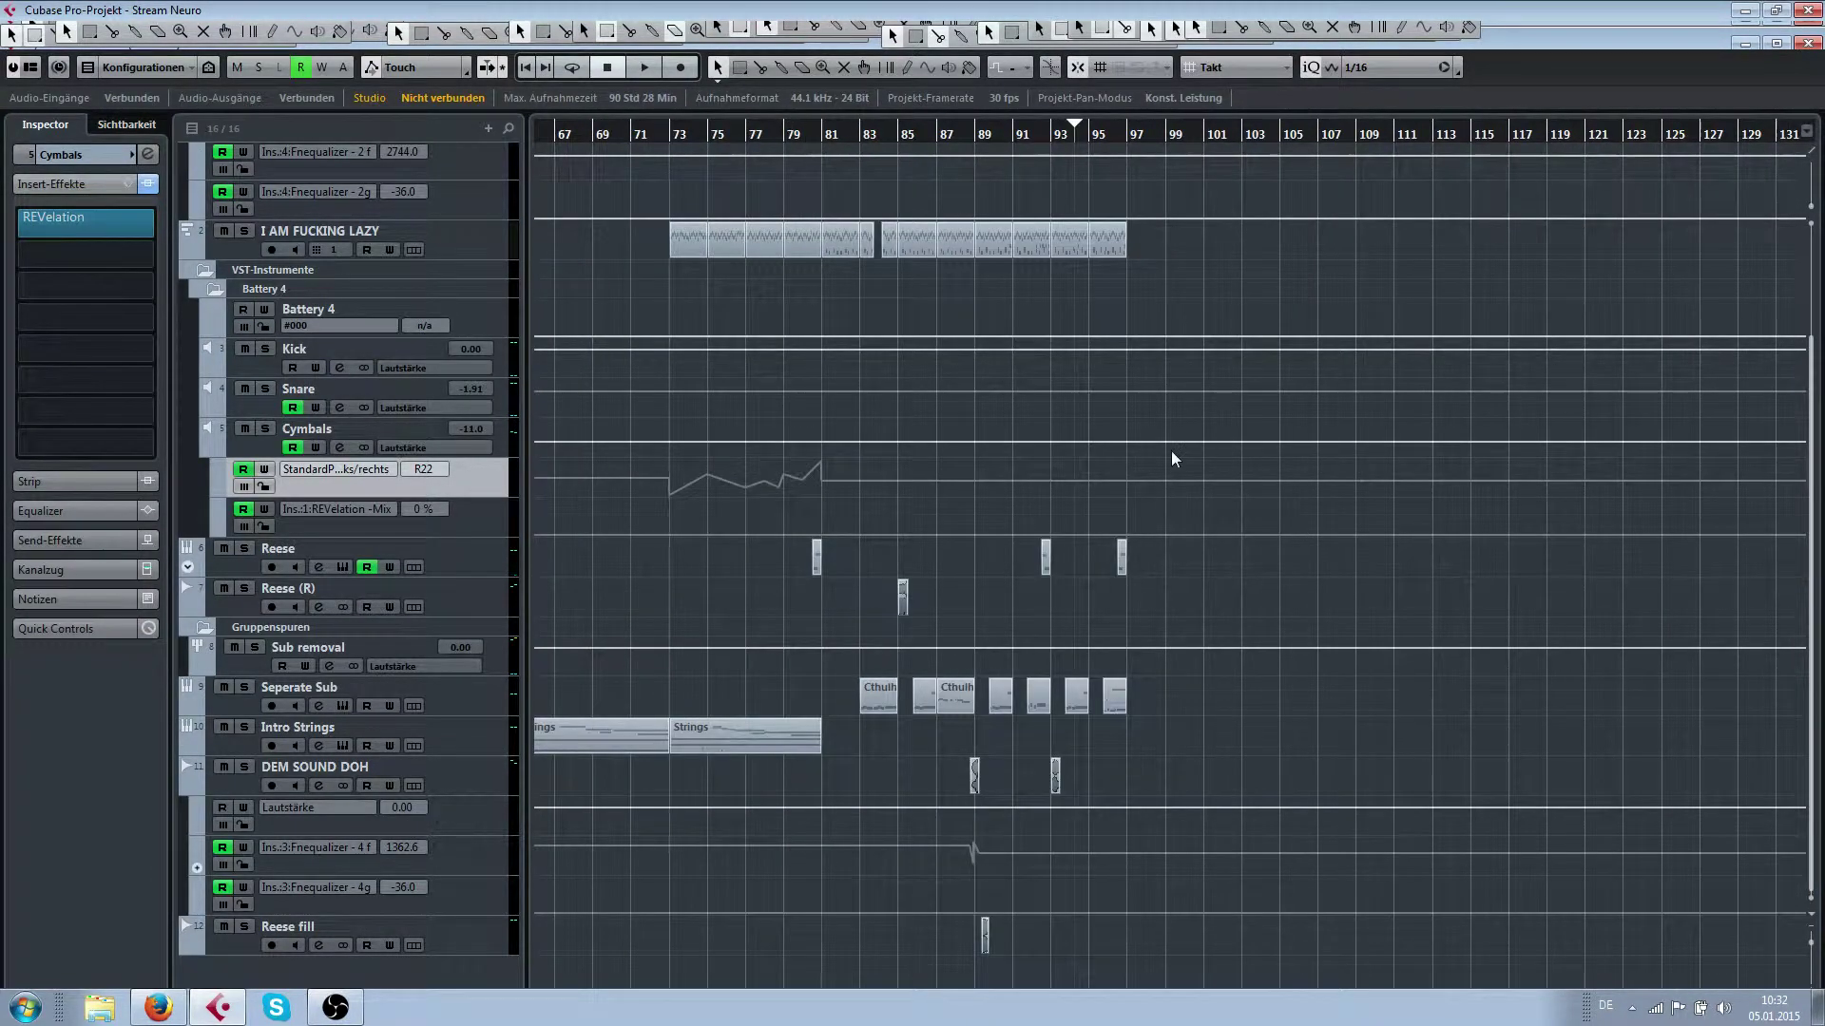
scroll(1170, 451, up, 3)
scroll(1171, 454, left, 6)
scroll(1171, 507, down, 3)
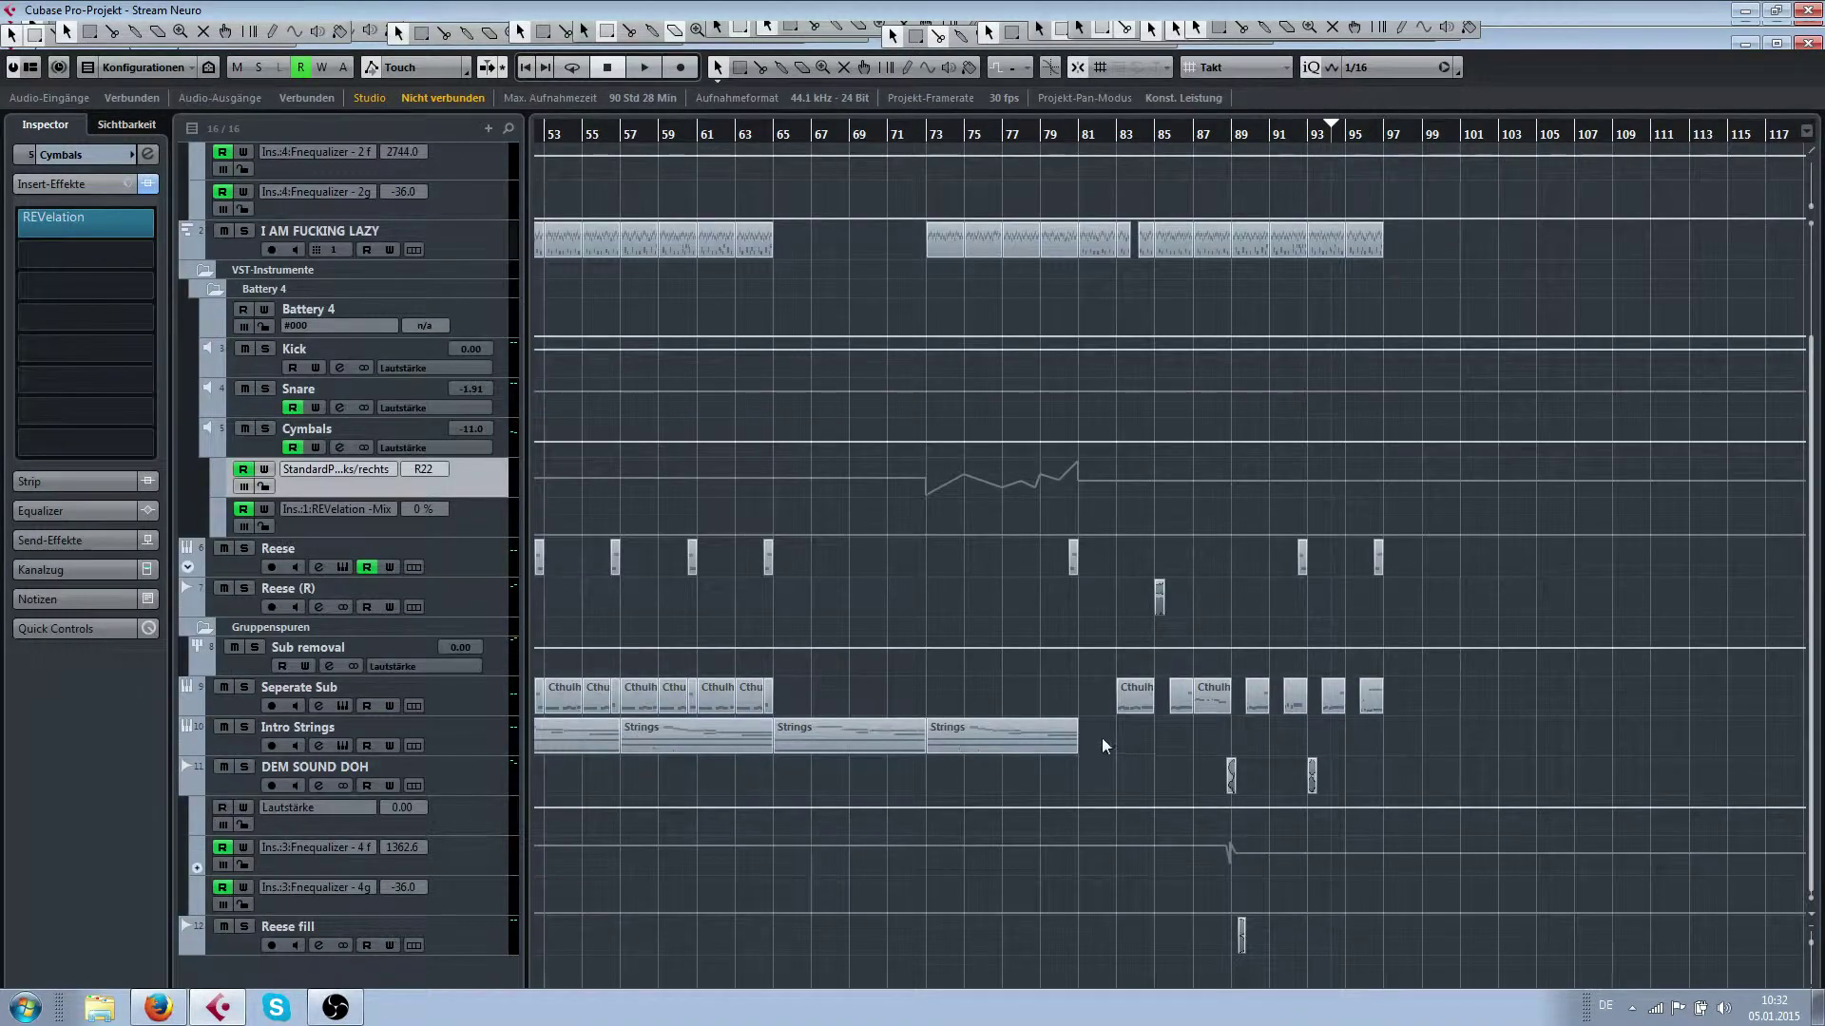
click(825, 738)
shift+click(929, 738)
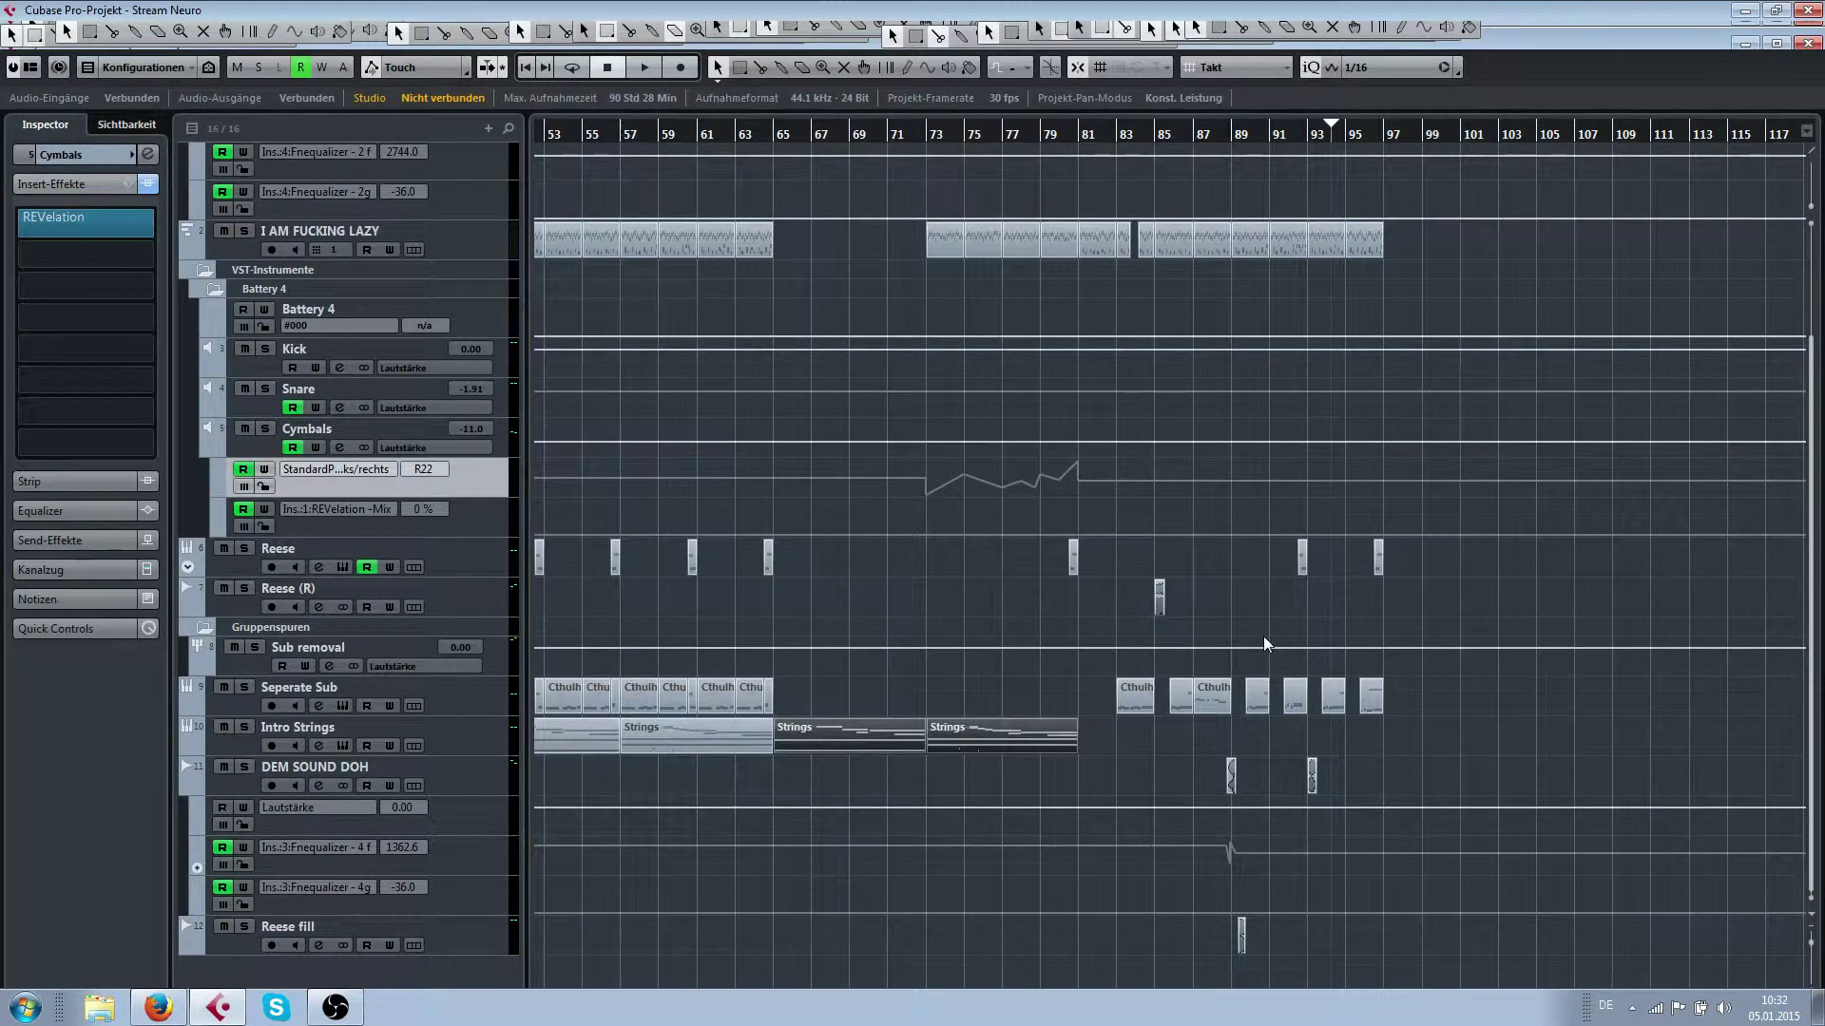
scroll(1169, 513, right, 6)
scroll(1026, 304, up, 4)
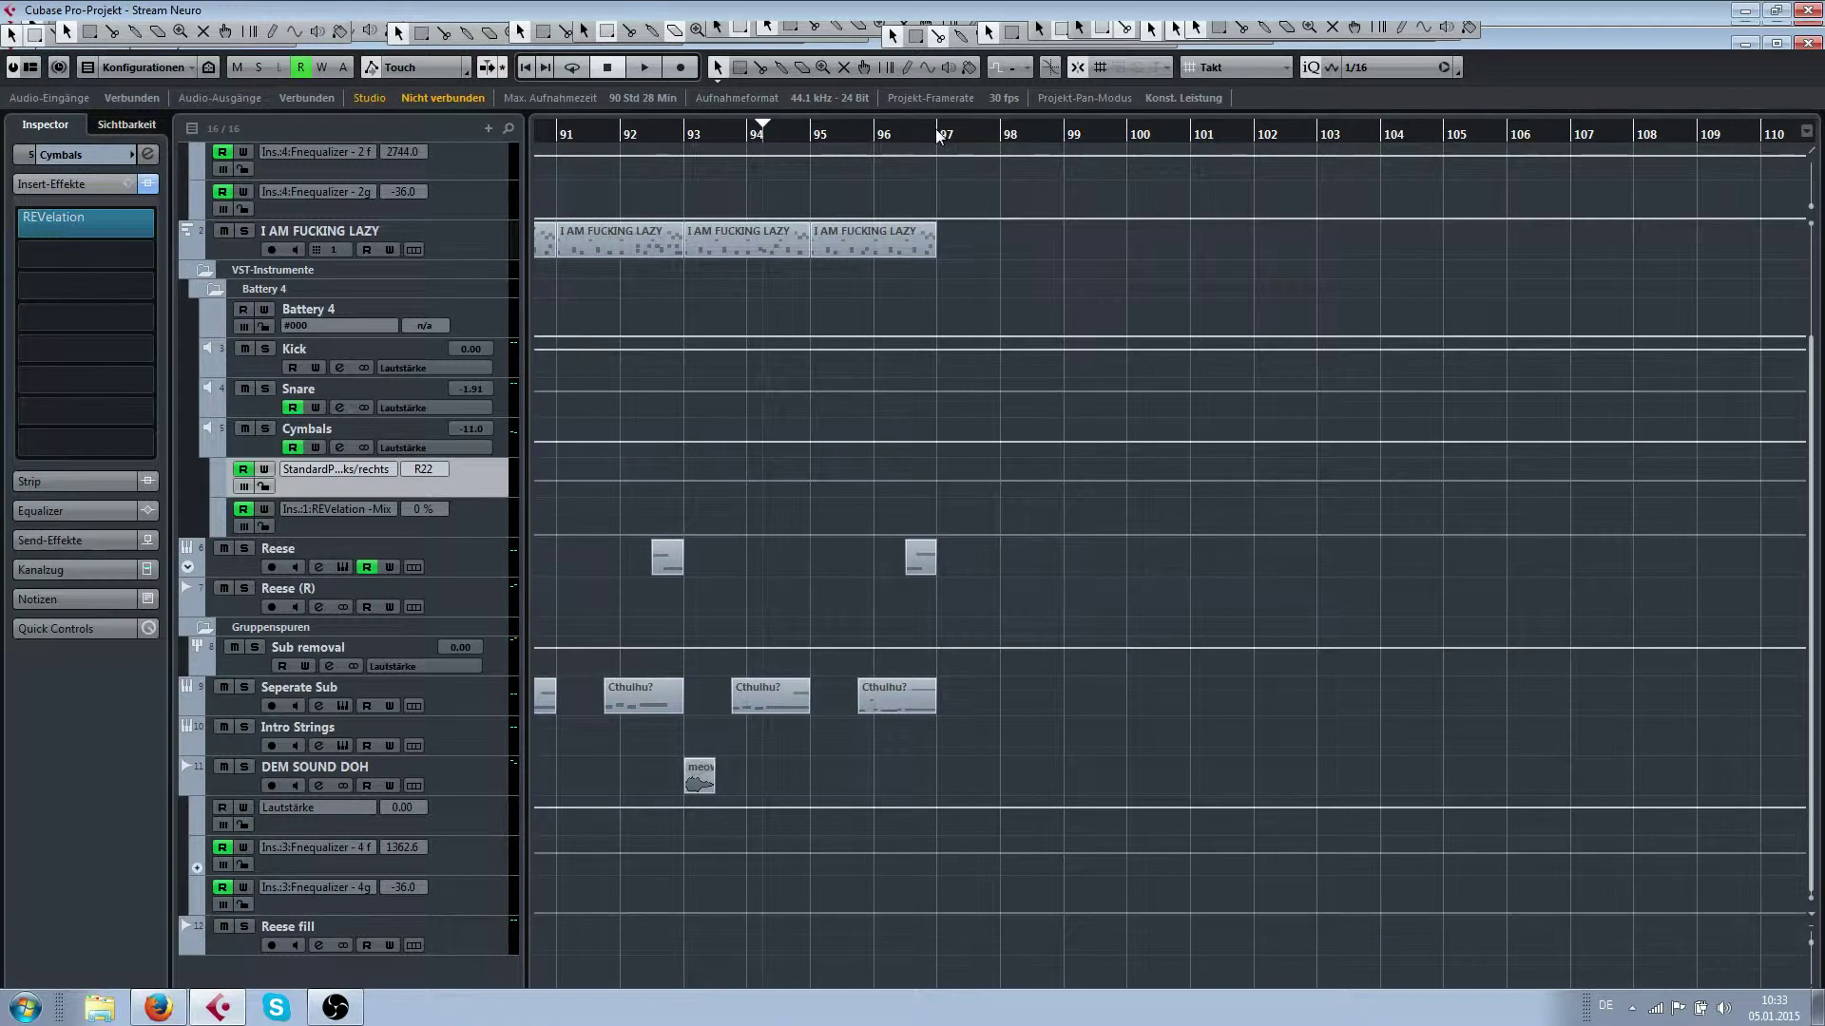
key(ctrl+v)
scroll(1054, 772, down, 3)
scroll(879, 523, right, 2)
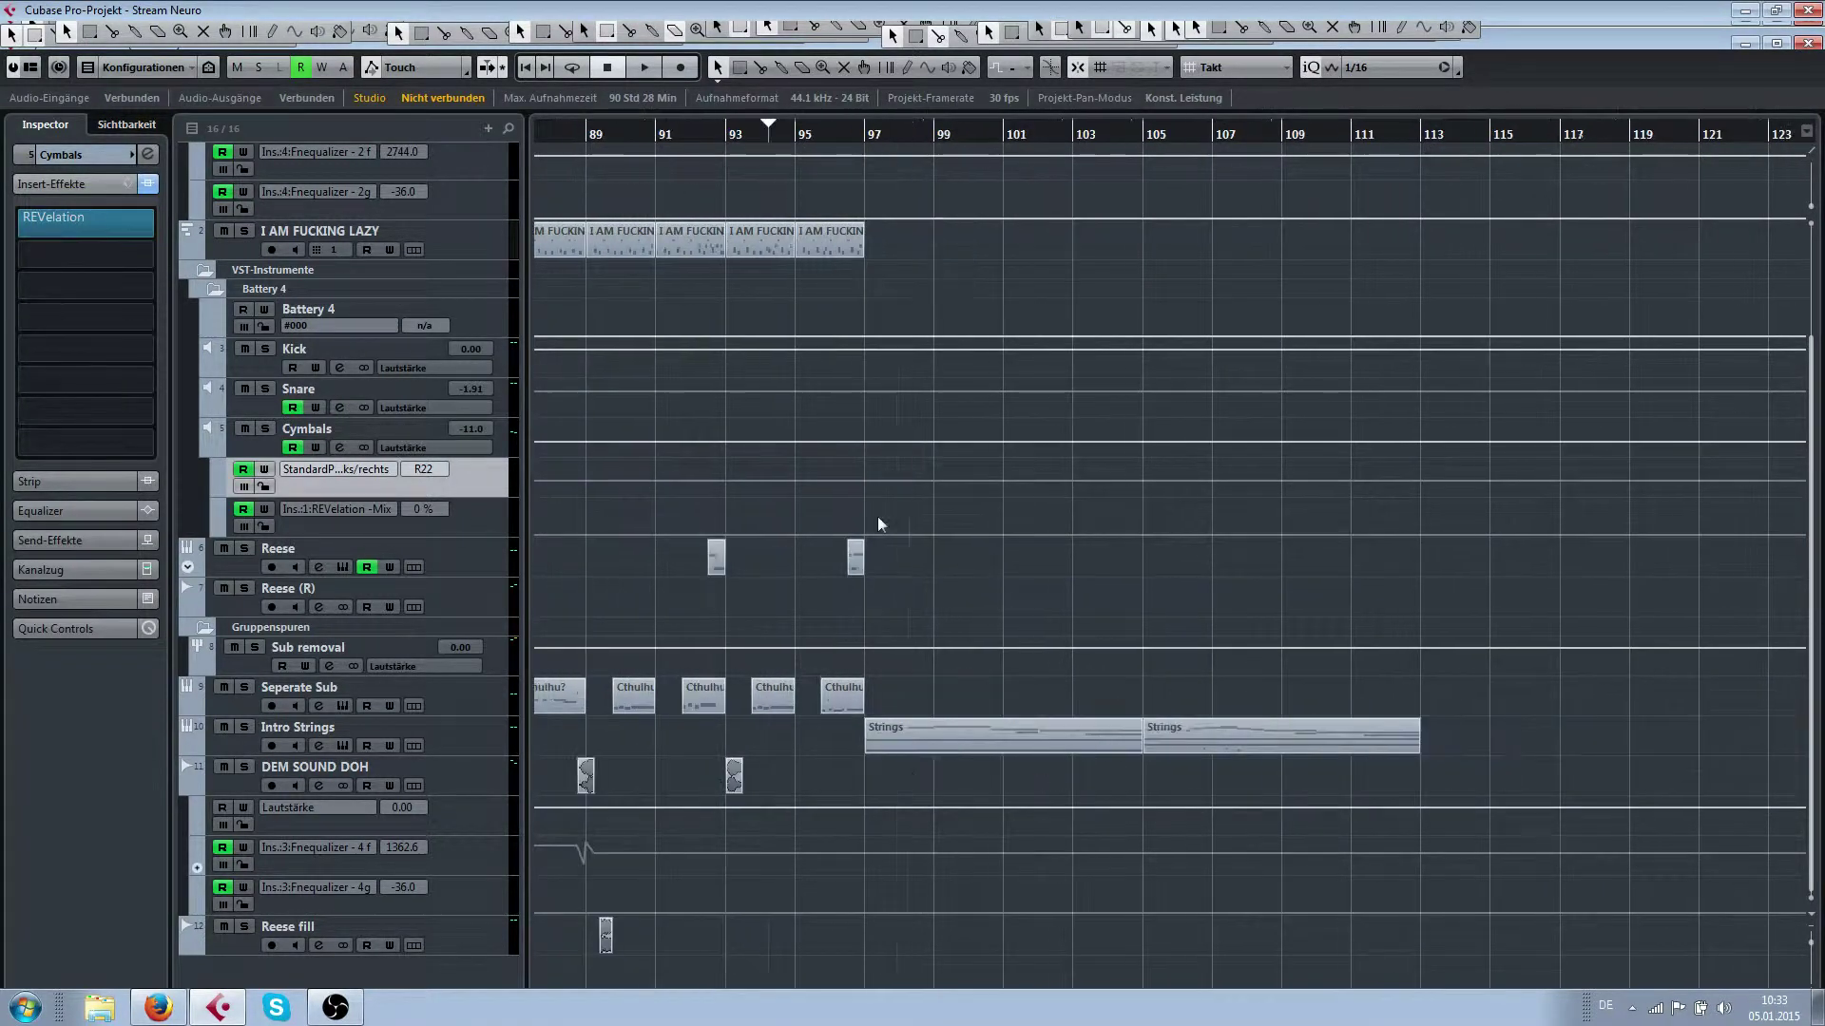
Render the Strings part at bar 97 as one event with the complete signal path, leaving the source events unchanged
click(986, 745)
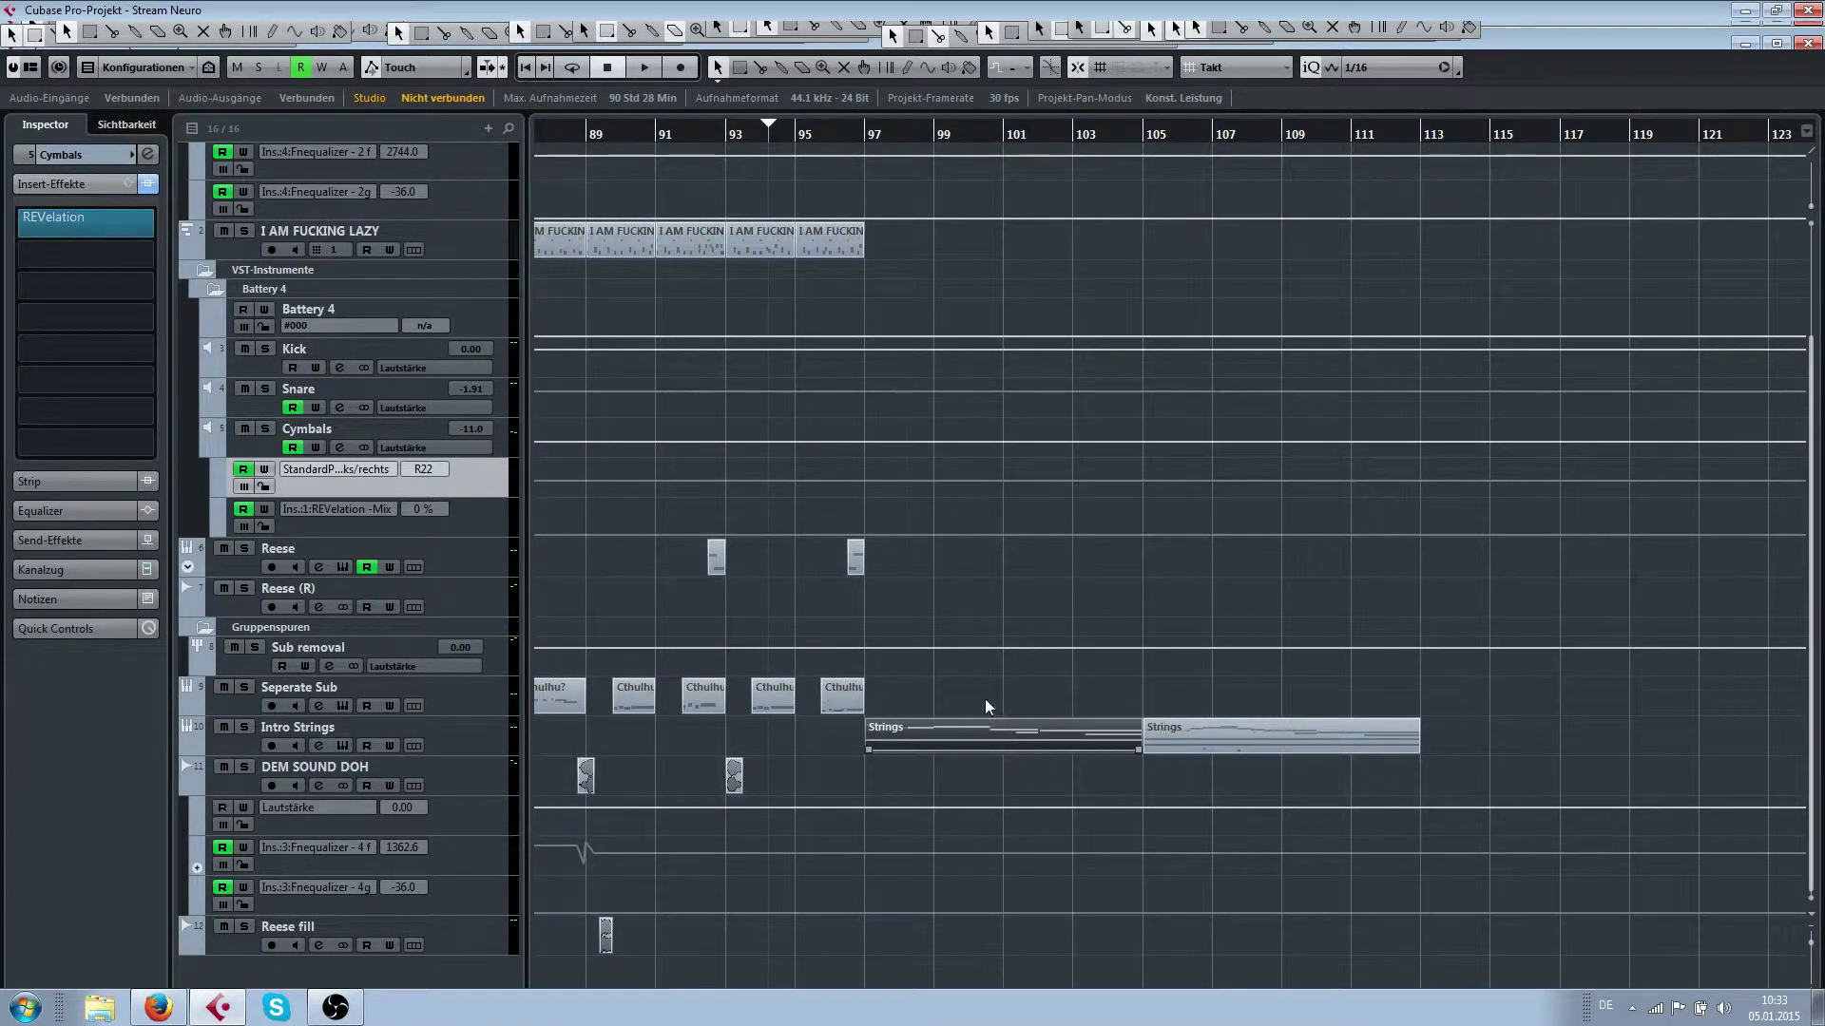
key(alt+r)
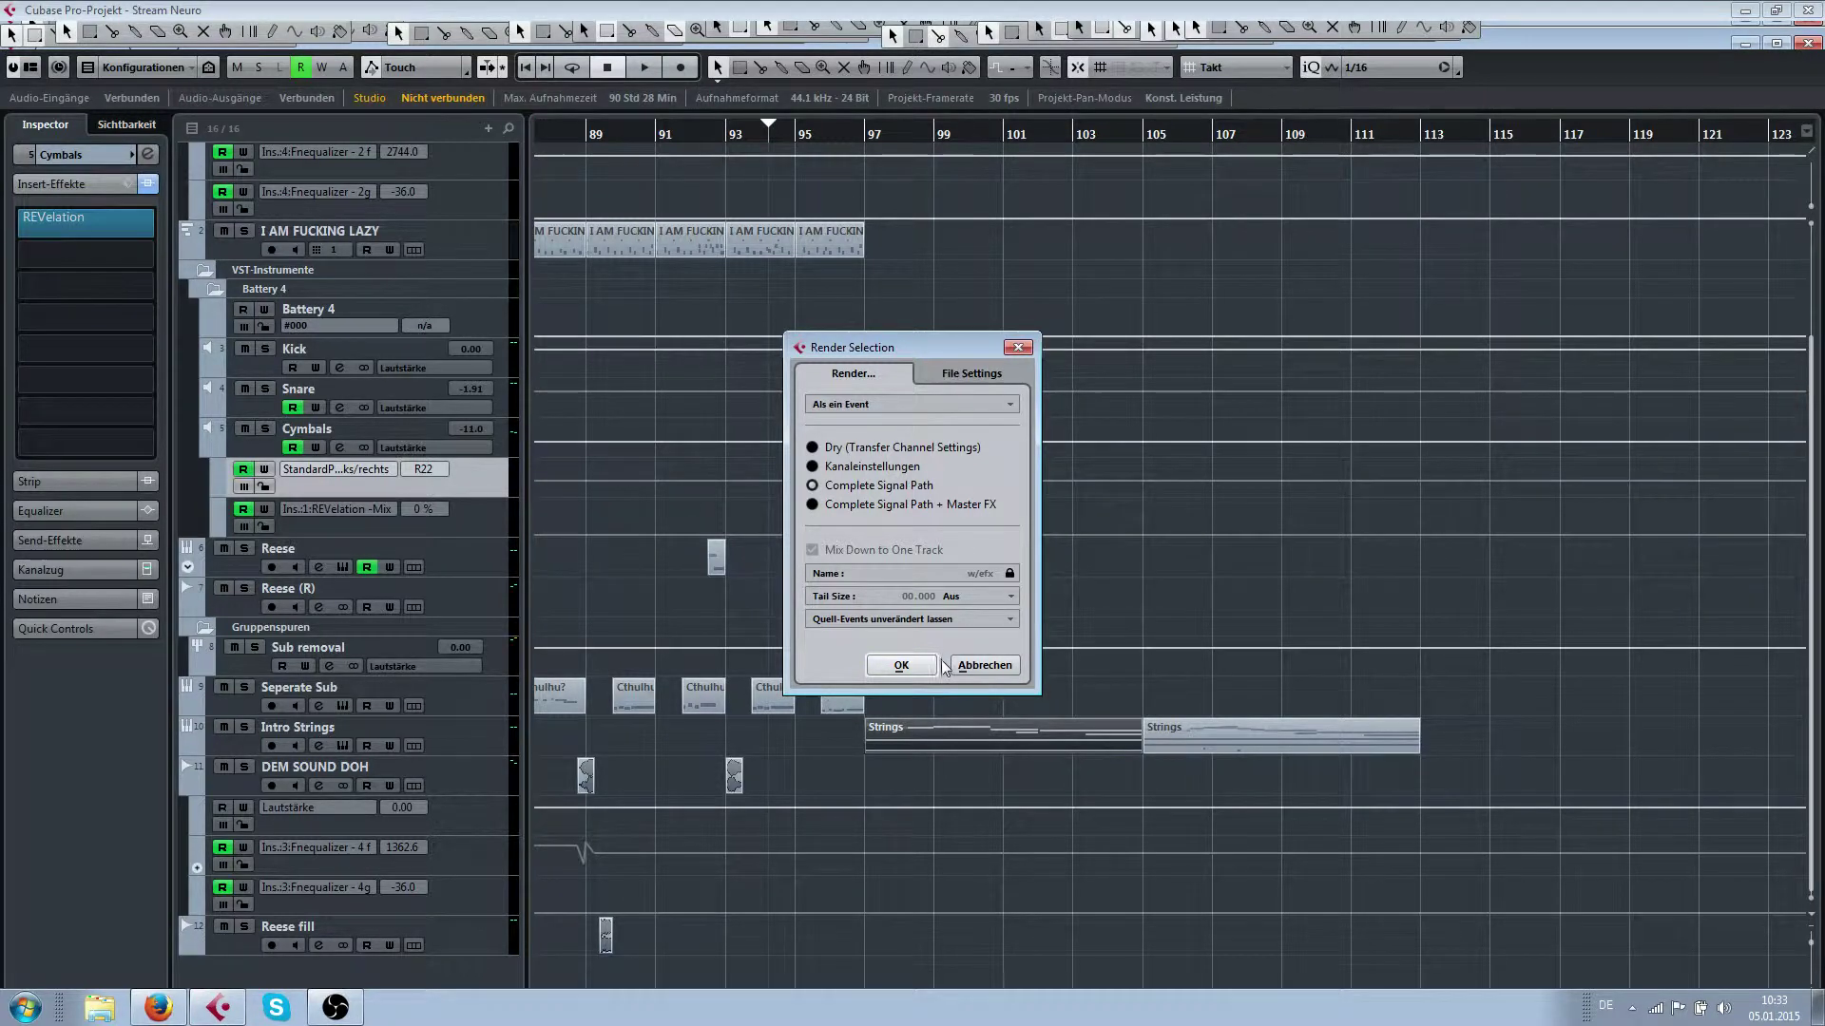
key(Return)
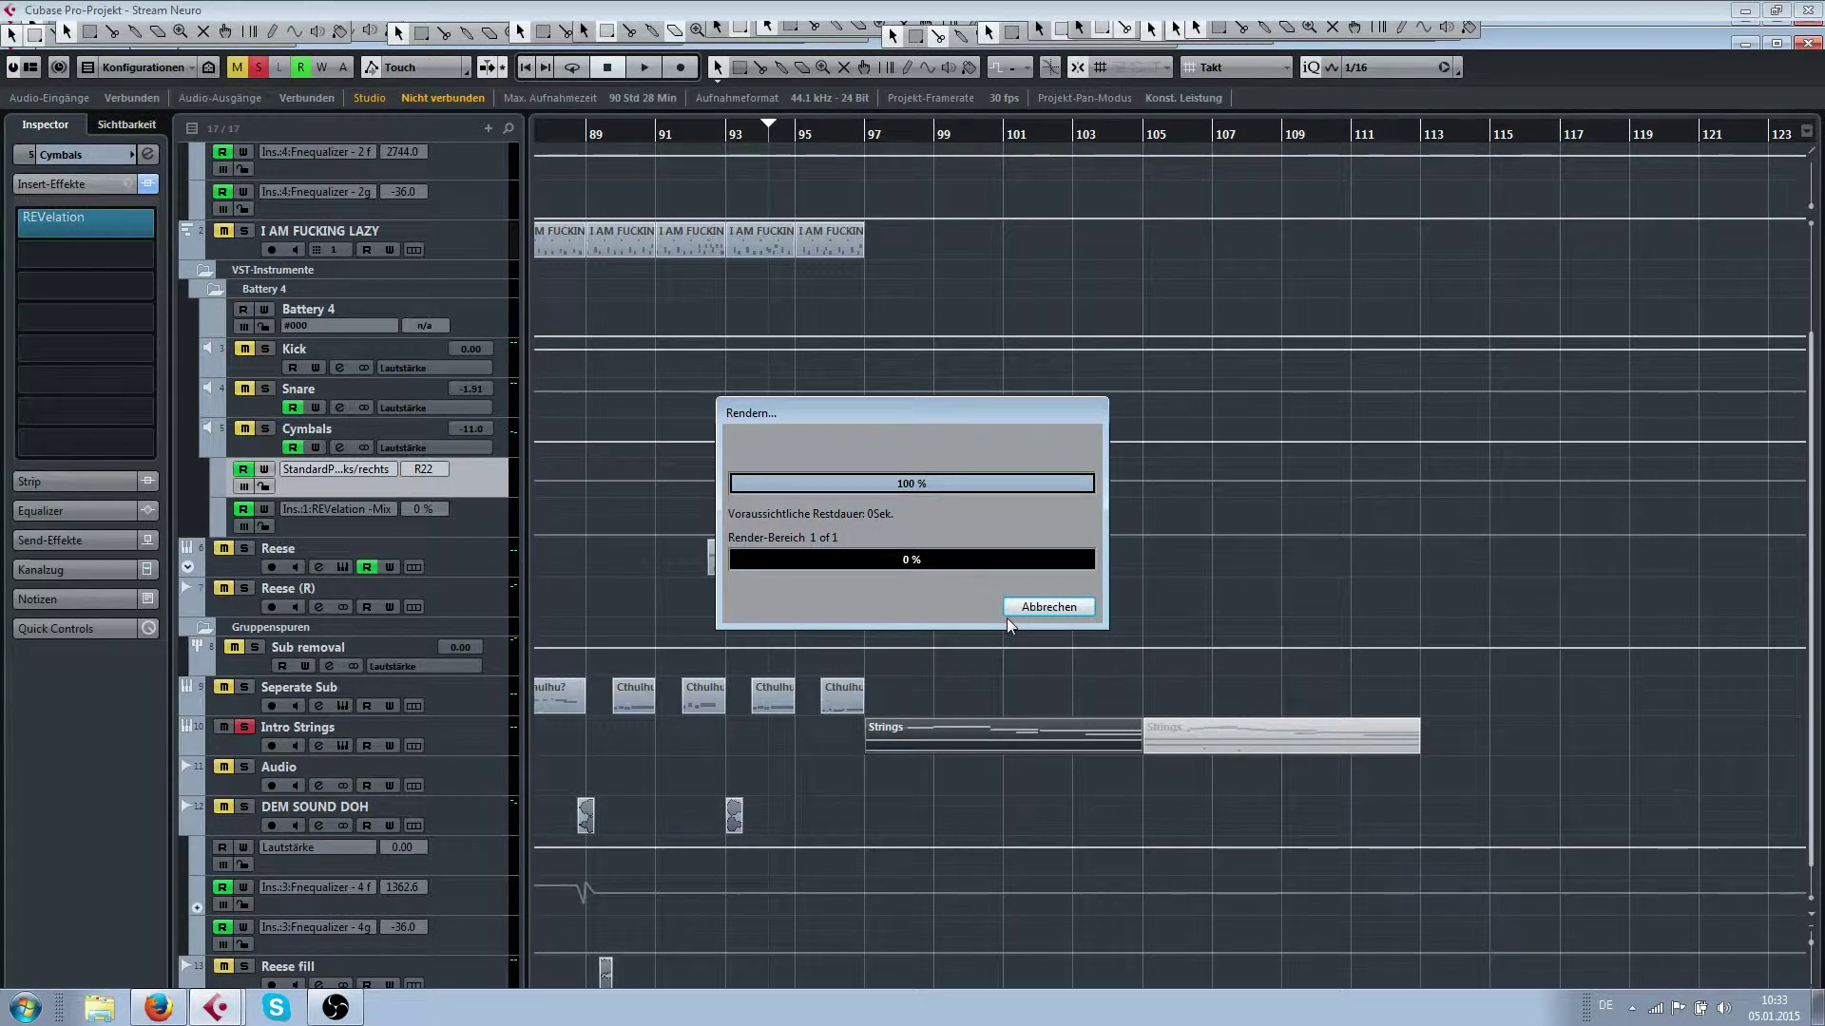
Delete the two copied Strings parts at bars 97 and 105 from the Intro Strings track
click(1194, 733)
key(Delete)
click(1069, 734)
key(Delete)
Trim about half a bar off the start of the rendered Strings event on Intro Strings (R) and move it back to bar 97
click(1043, 766)
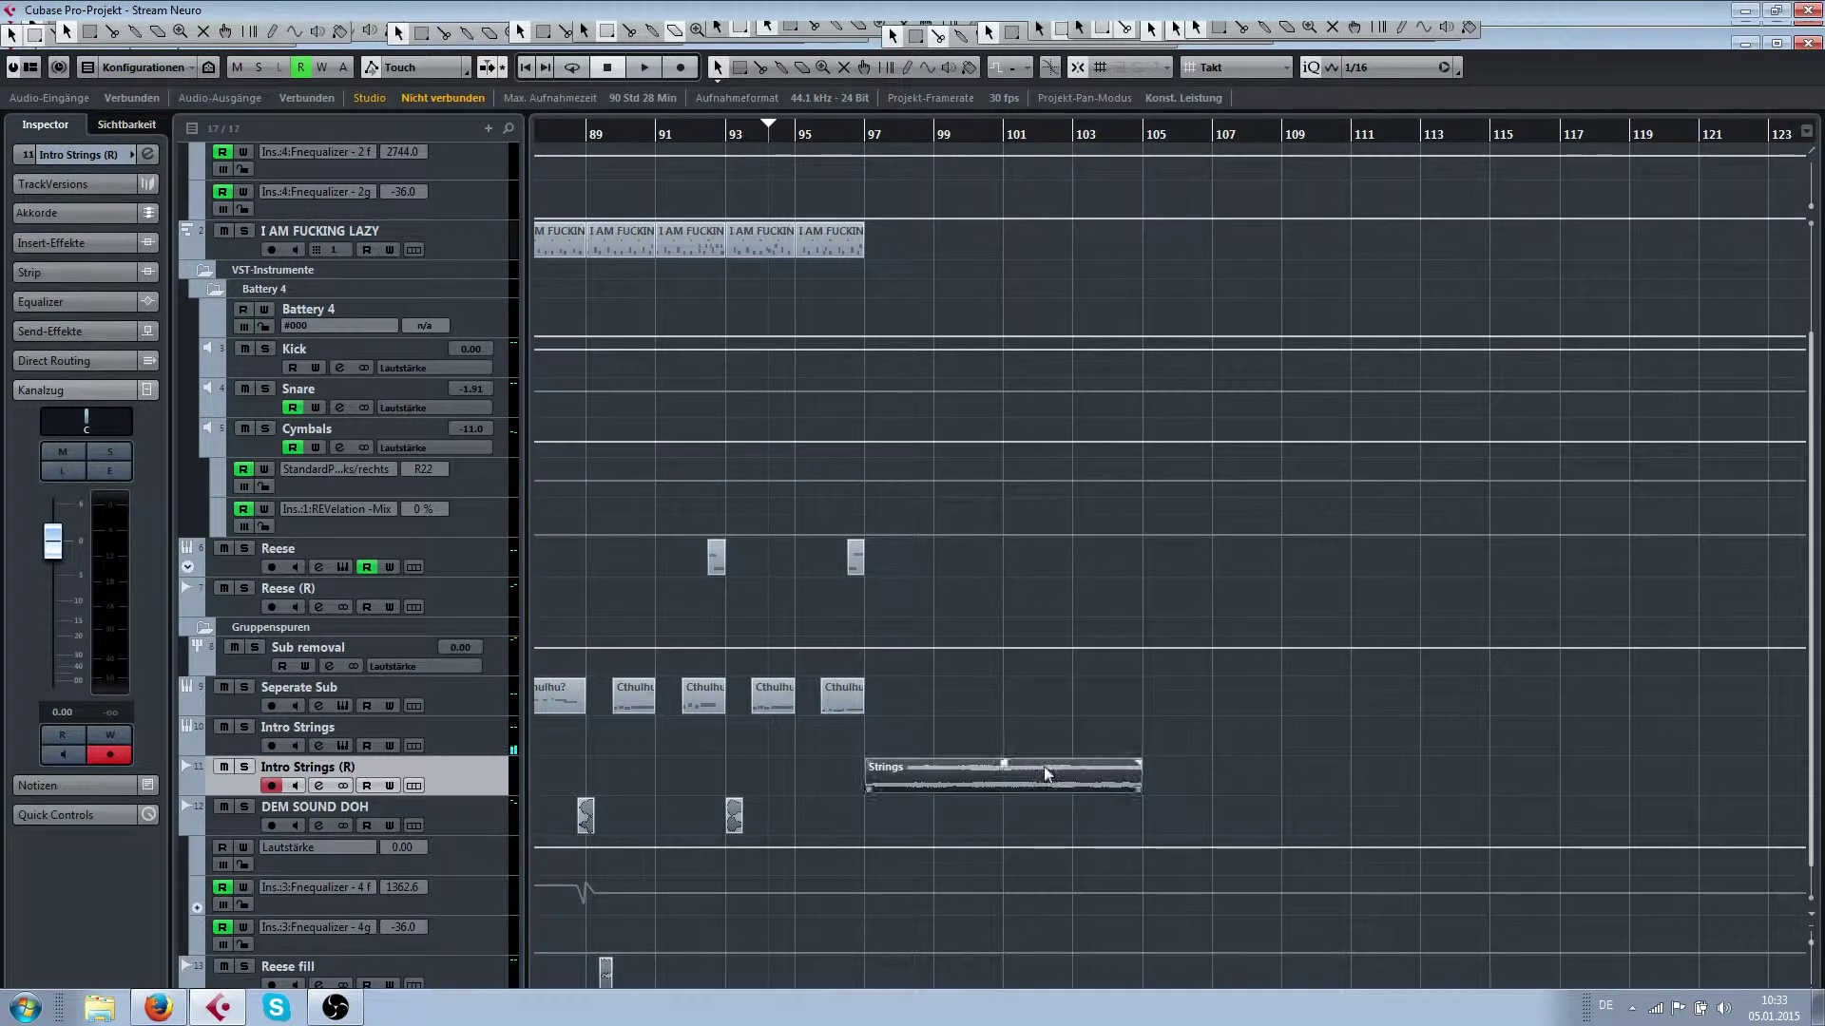
click(816, 766)
scroll(1069, 777, up, 2)
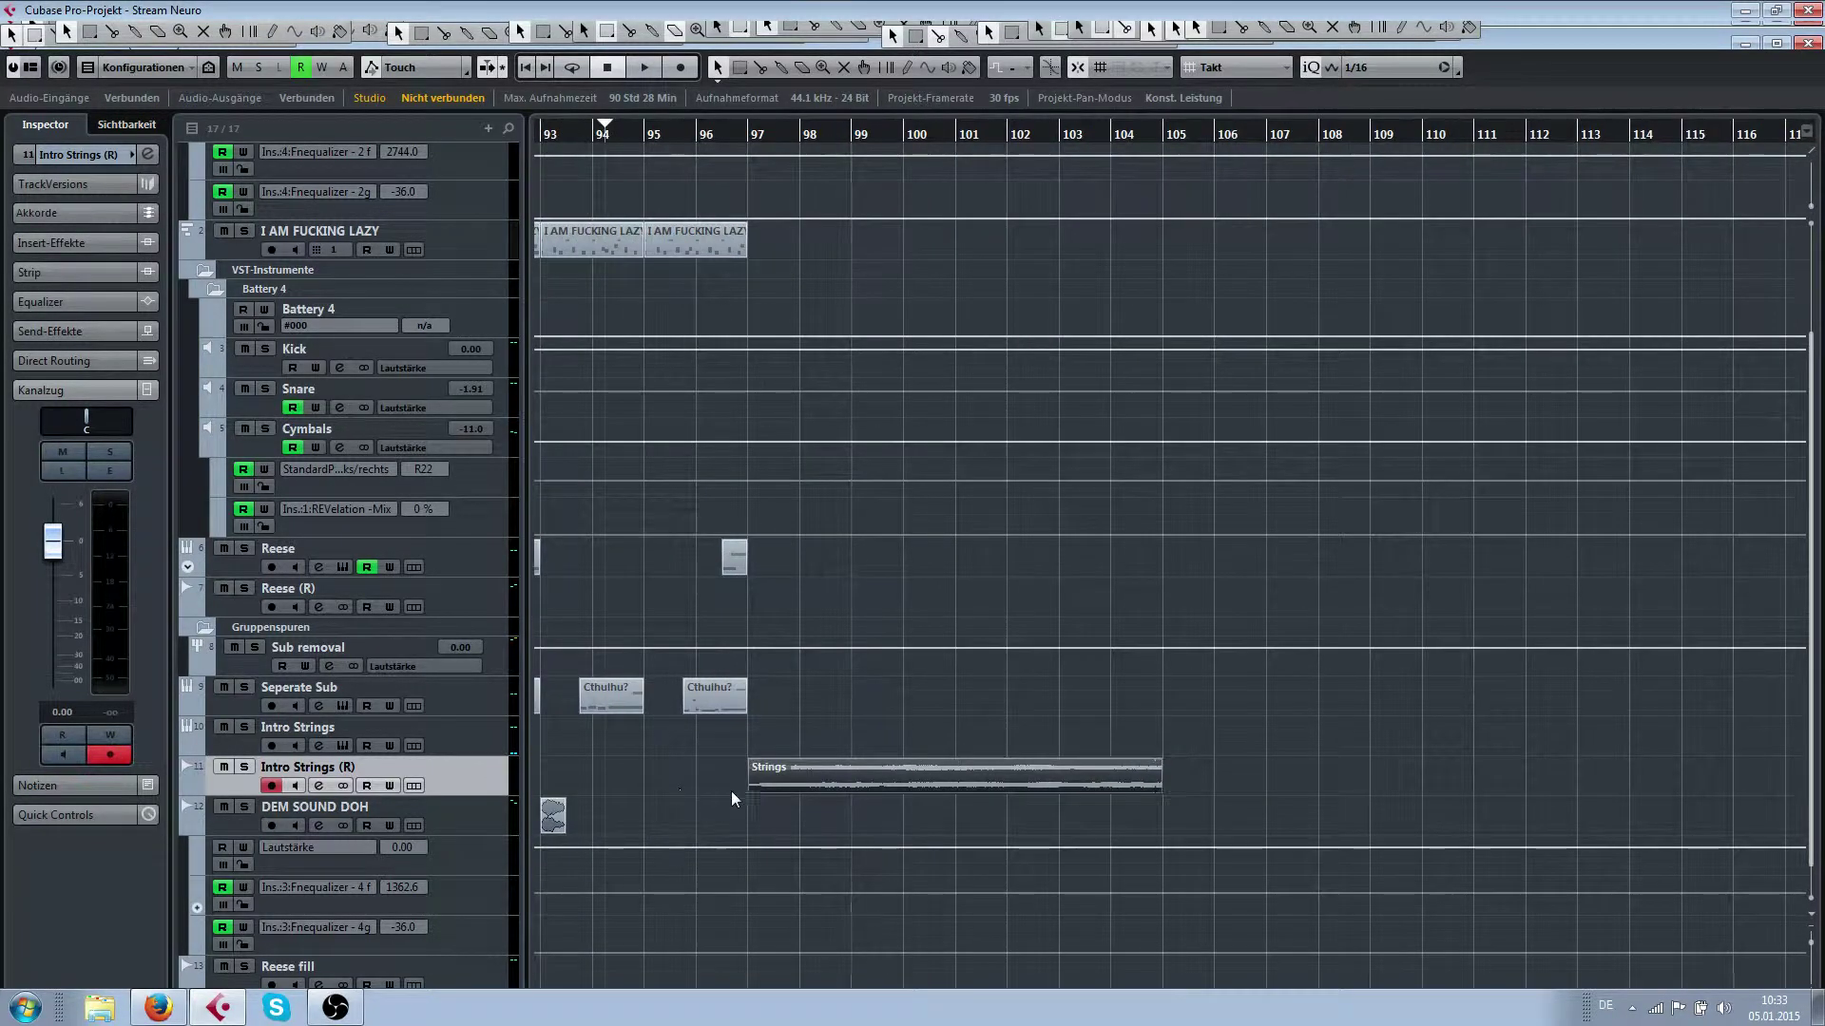
scroll(842, 791, up, 4)
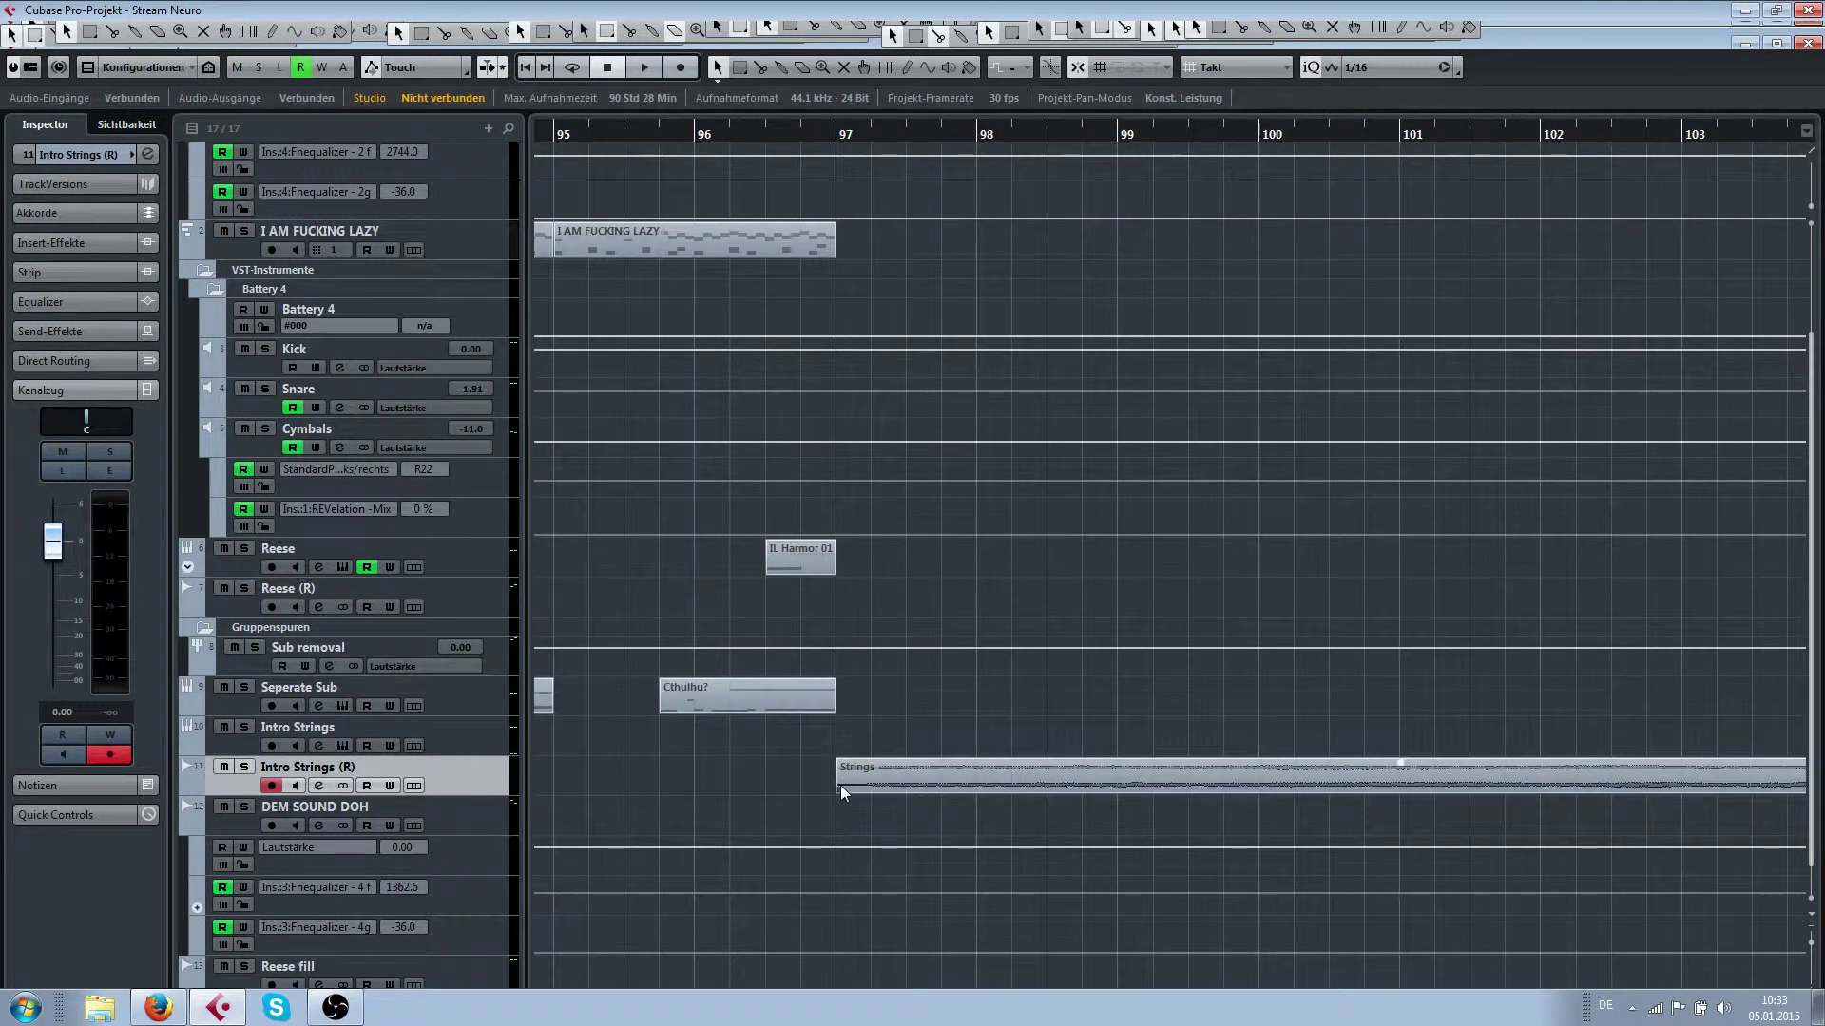
click(838, 790)
drag(839, 789, 915, 789)
scroll(1032, 793, down, 3)
scroll(1065, 789, down, 1)
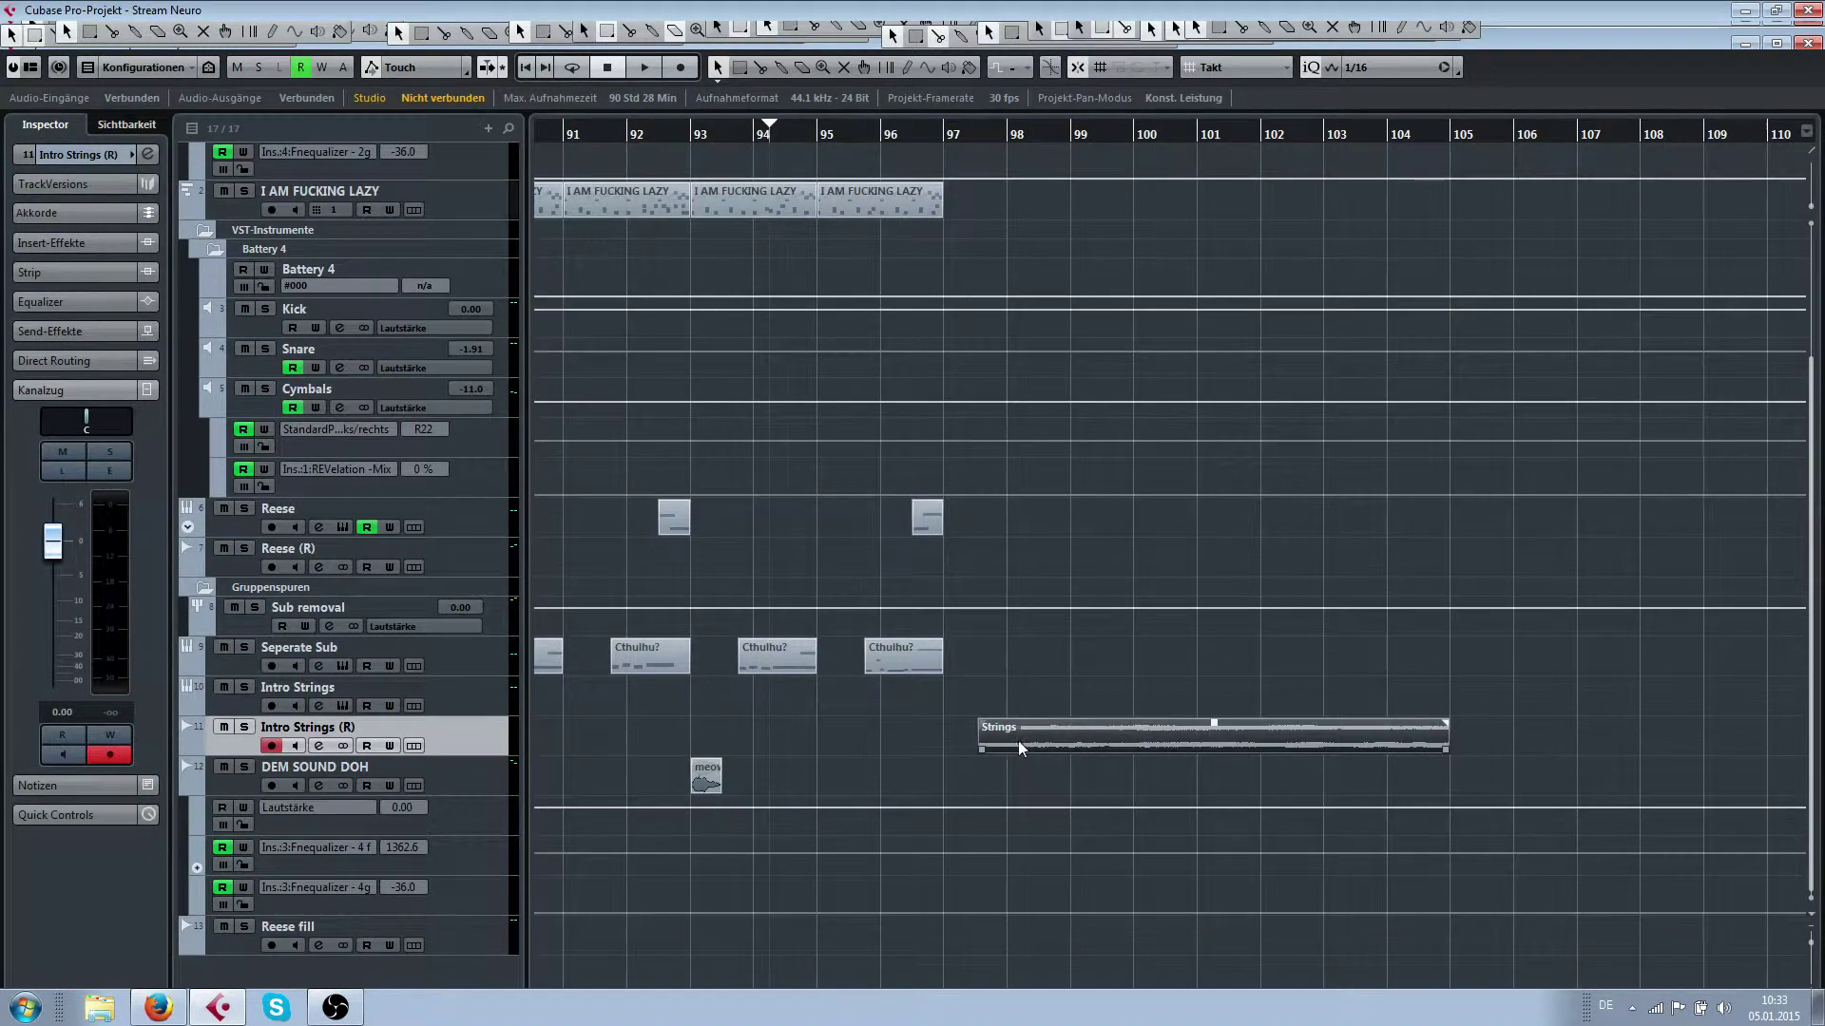
drag(1009, 749, 976, 749)
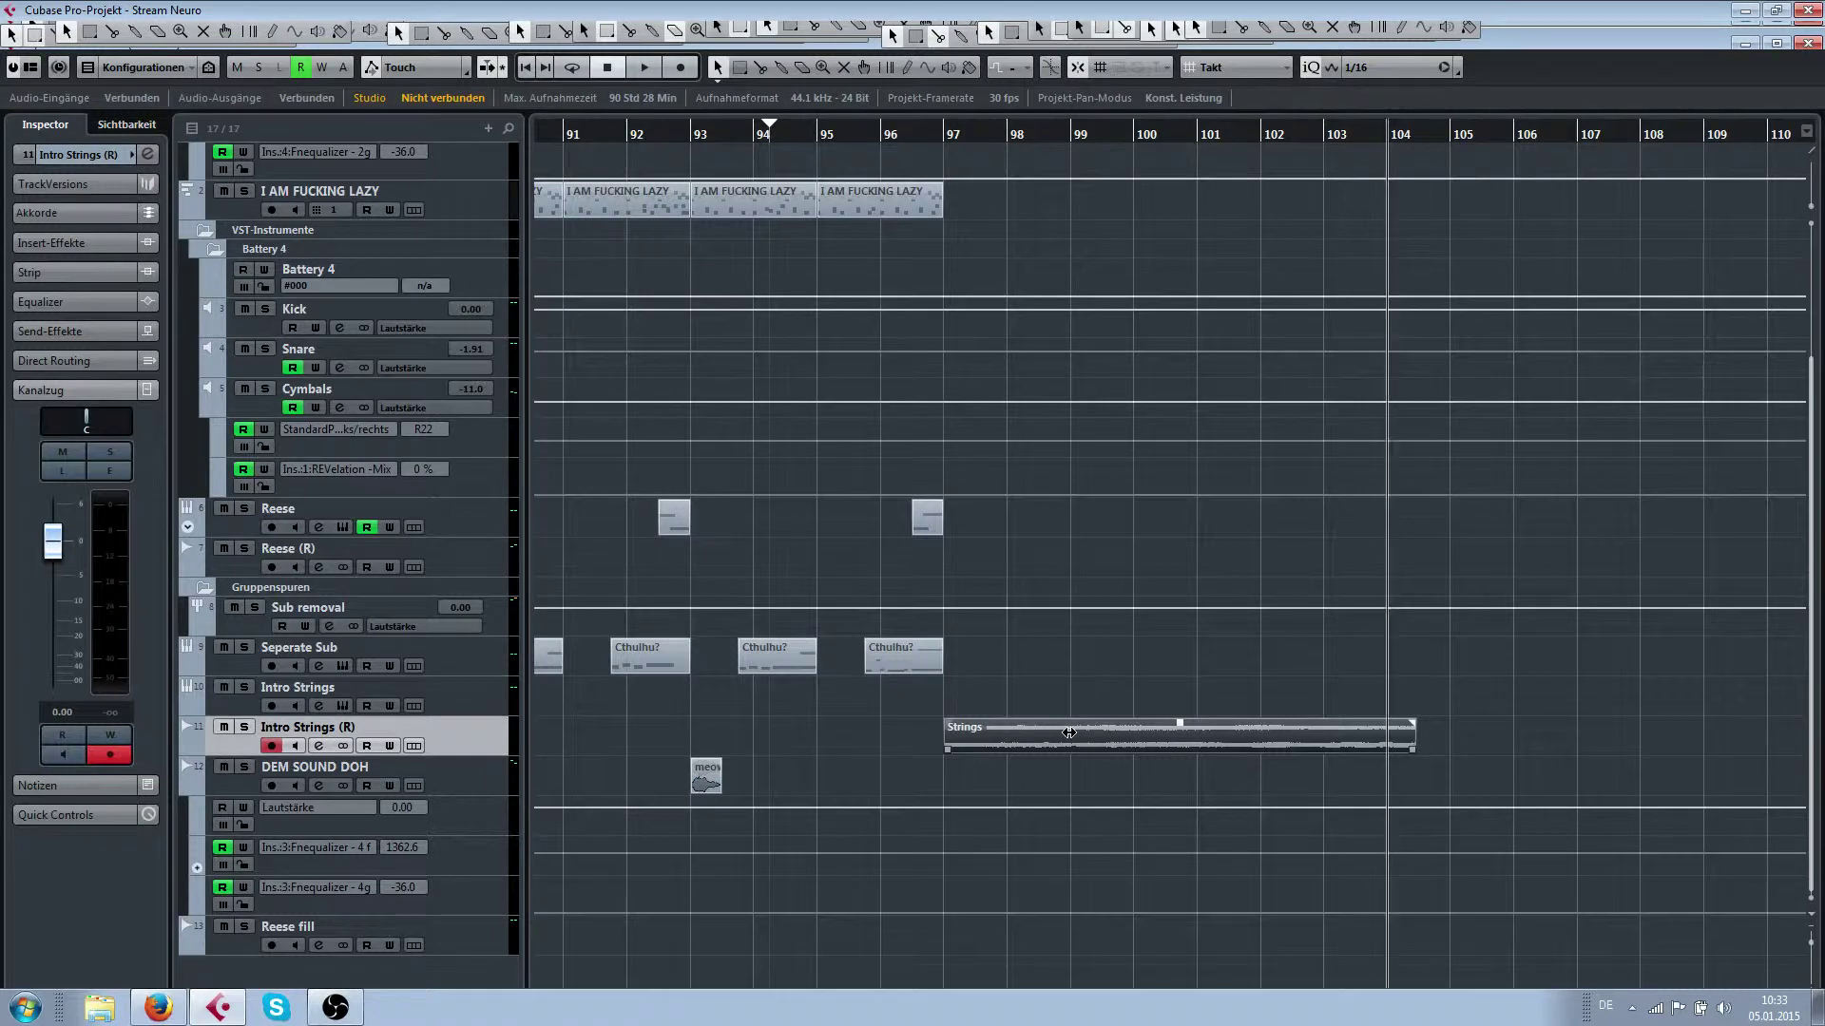
Shorten the Strings event at bar 97 to about one and a half beats using the Quantisierung grid, and audition it
drag(1416, 749, 1010, 734)
scroll(954, 689, up, 6)
scroll(1046, 761, up, 2)
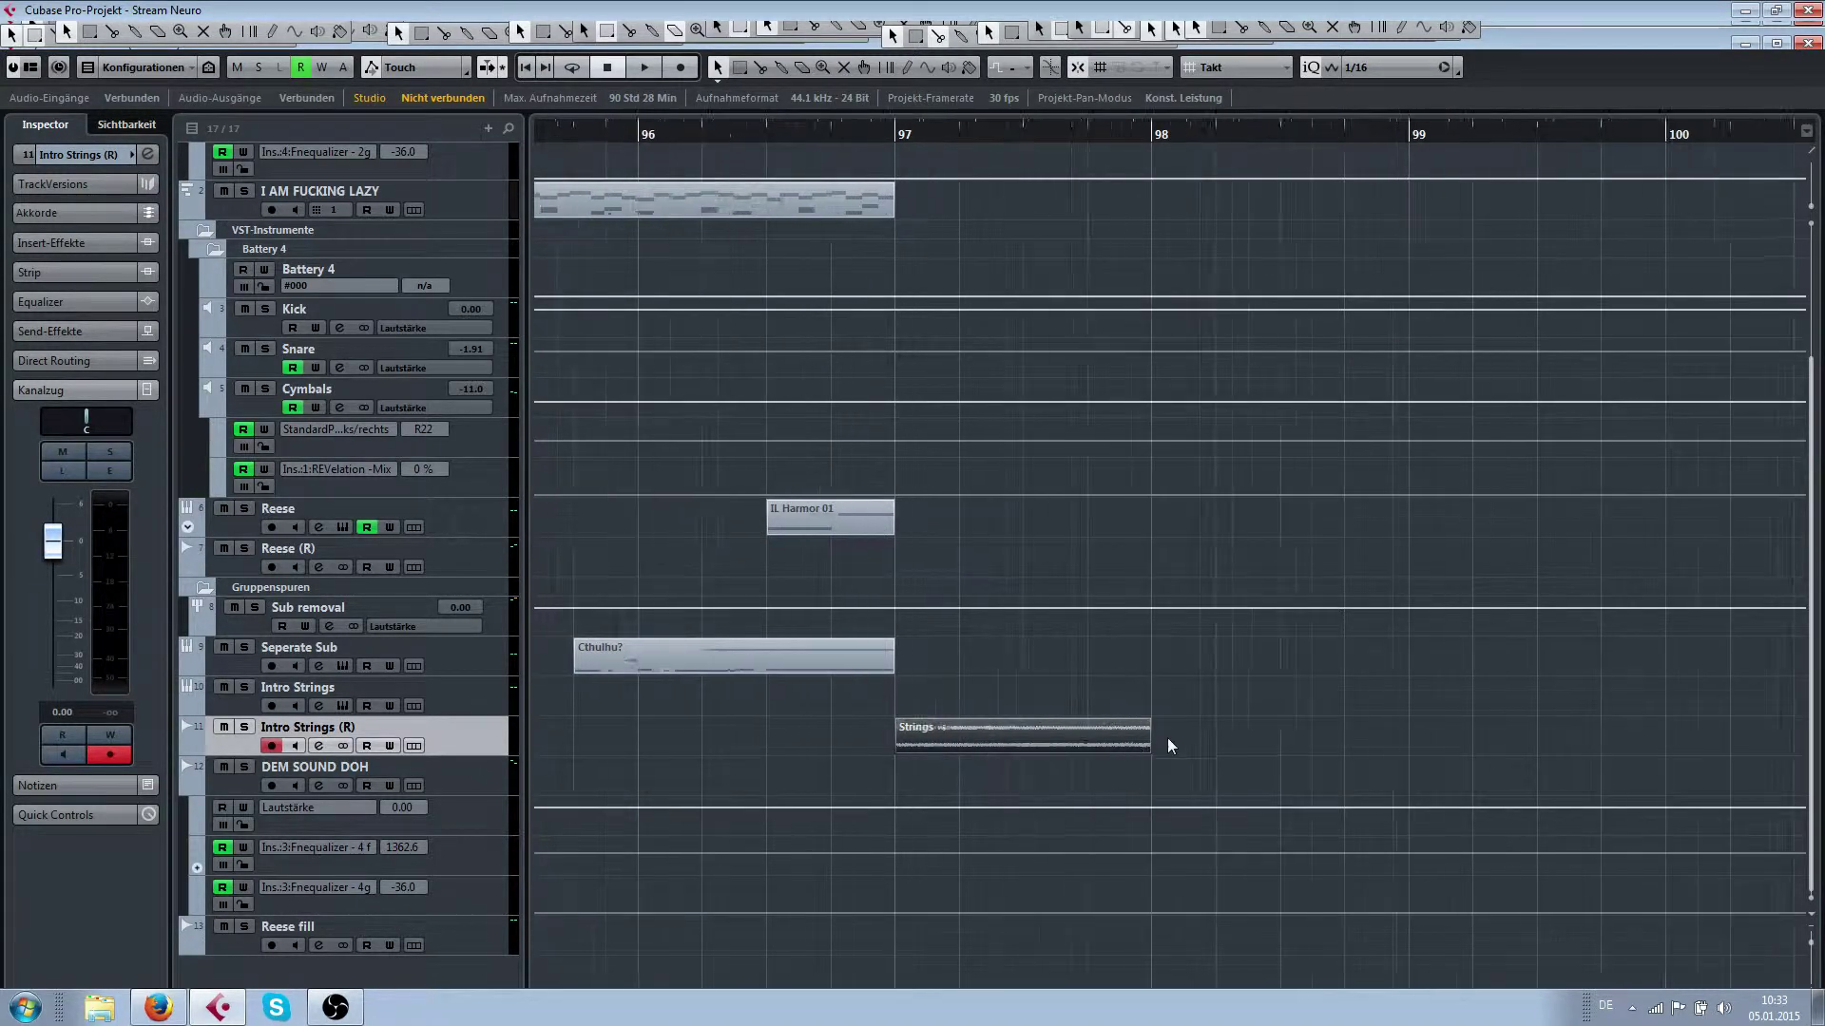
drag(1147, 750, 962, 753)
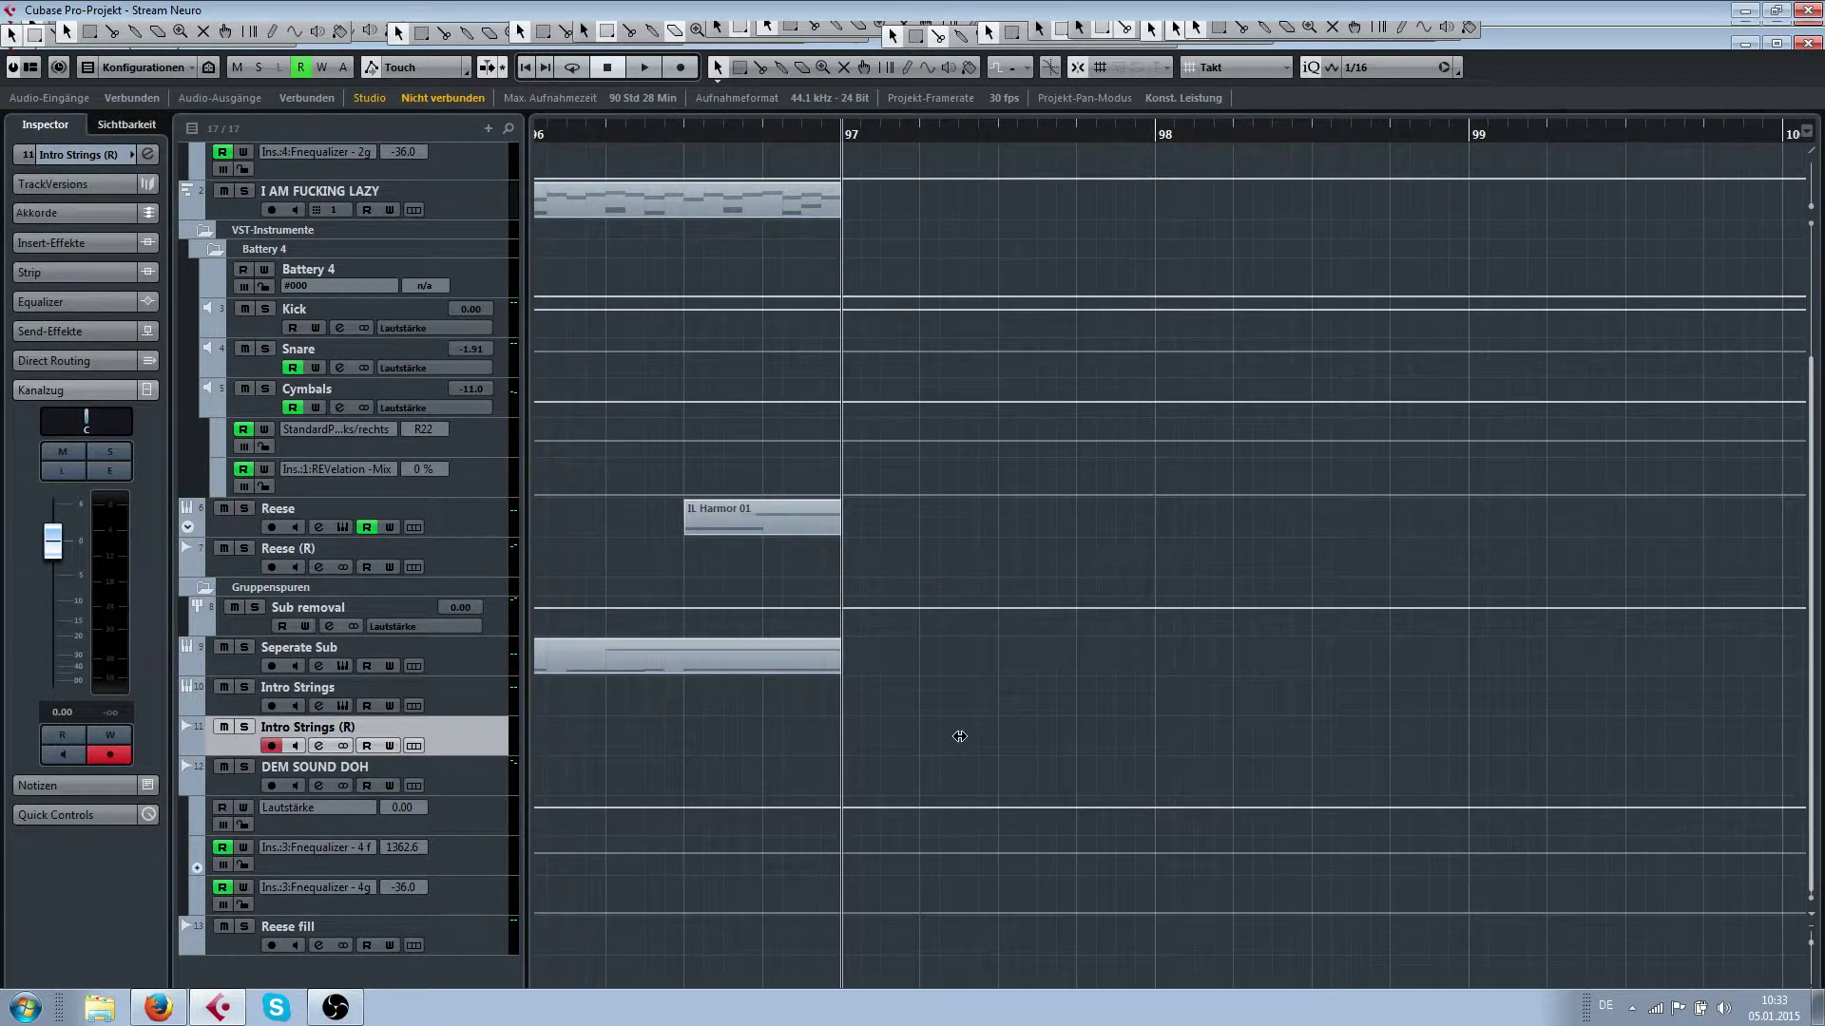
key(ctrl+z)
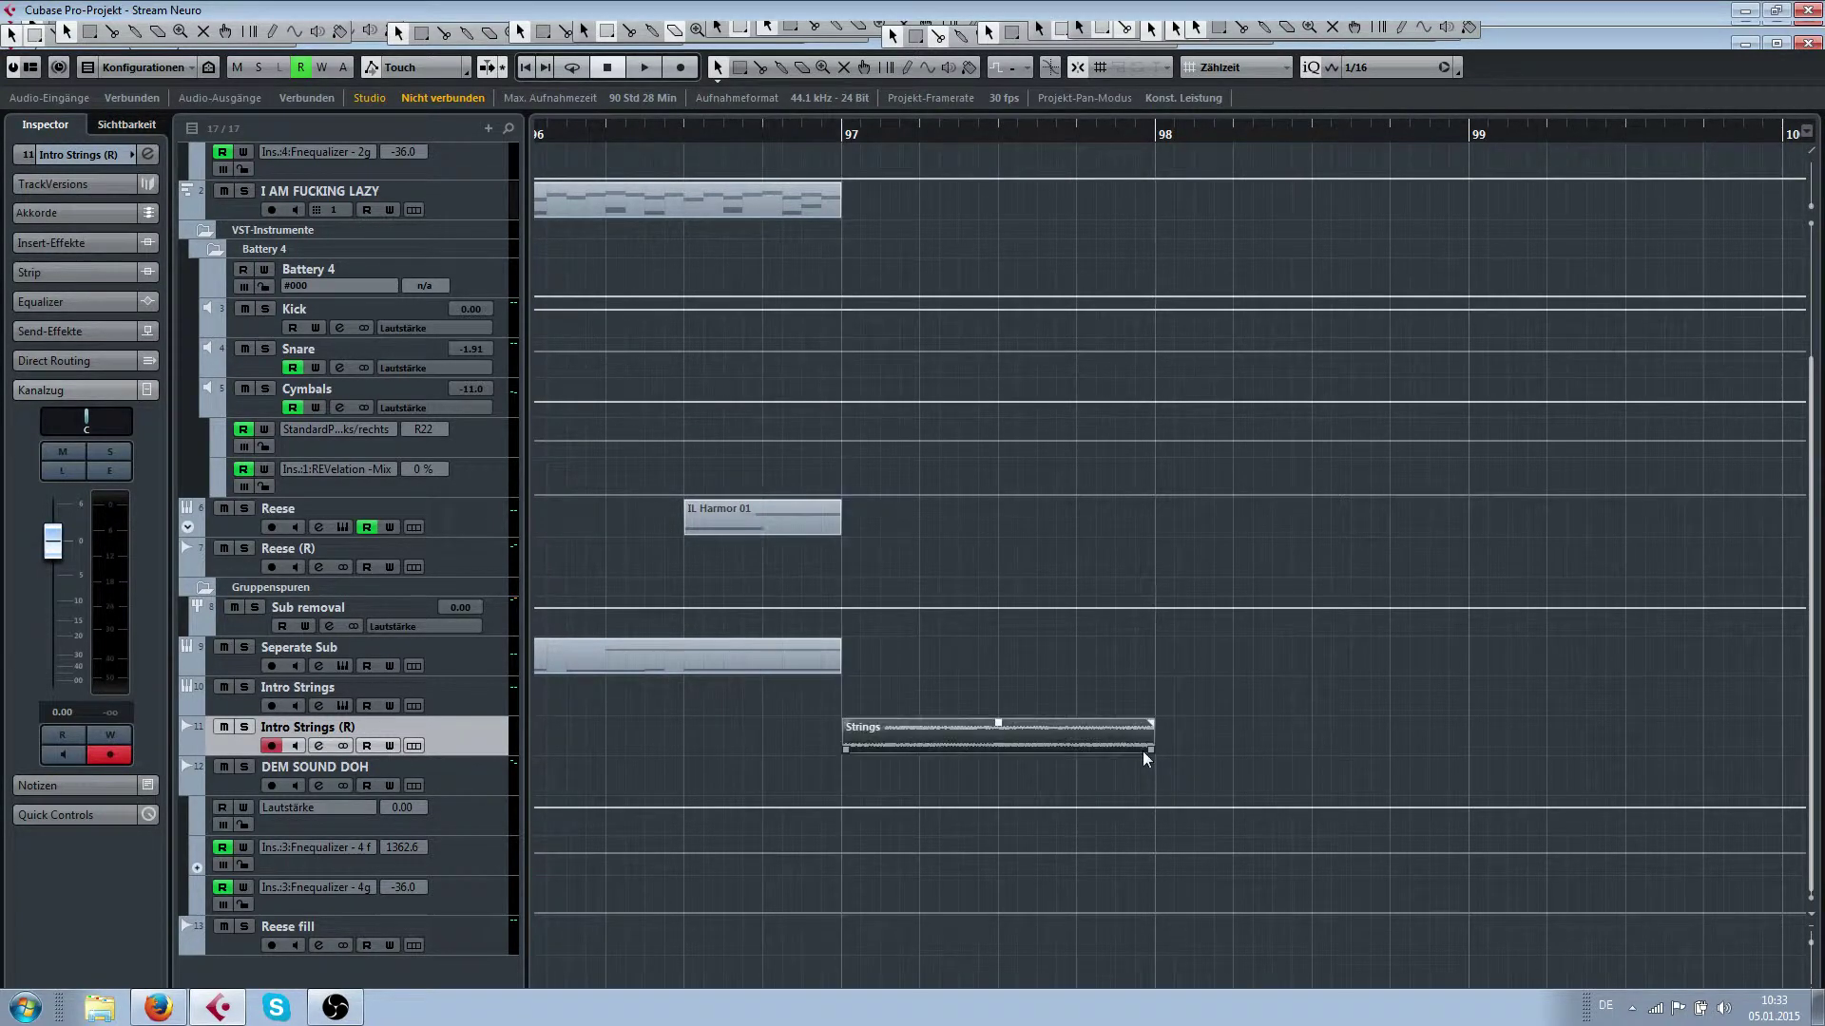
drag(1151, 747, 957, 742)
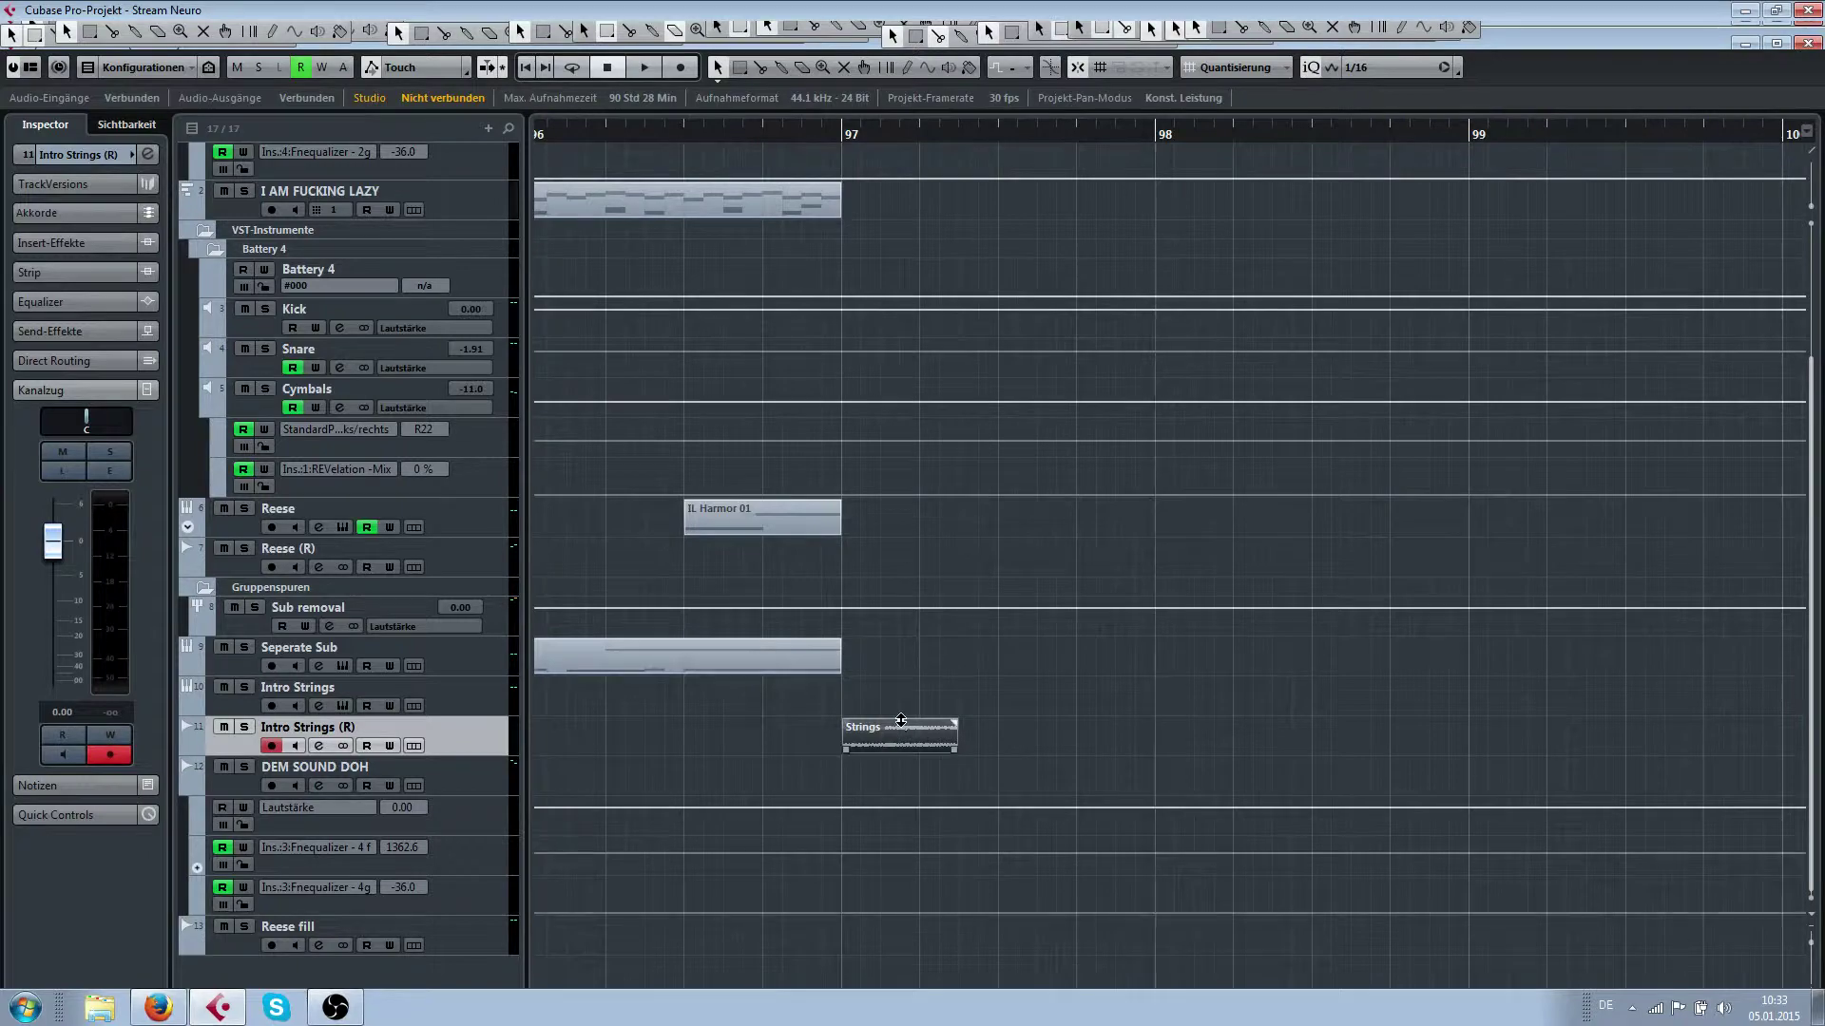
click(1050, 680)
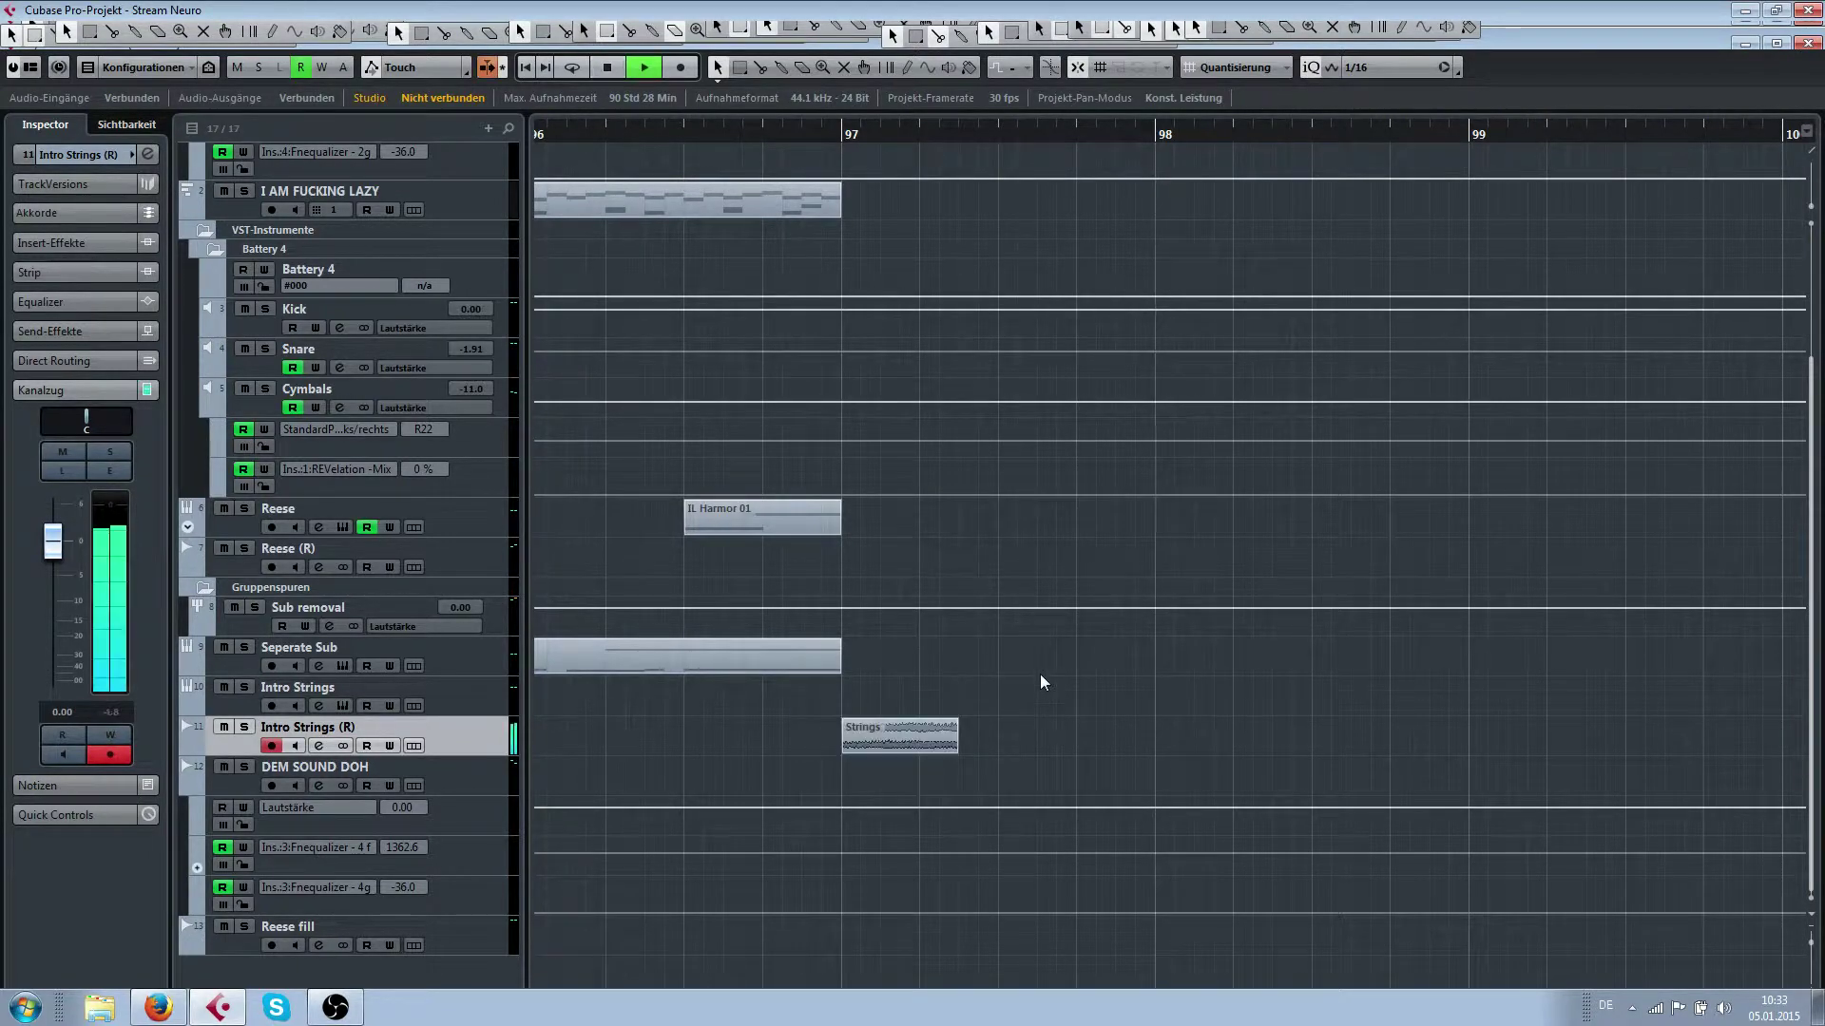
Duplicate the shortened Strings event directly behind the original and trim the copy to about half a beat
scroll(1044, 457, up, 3)
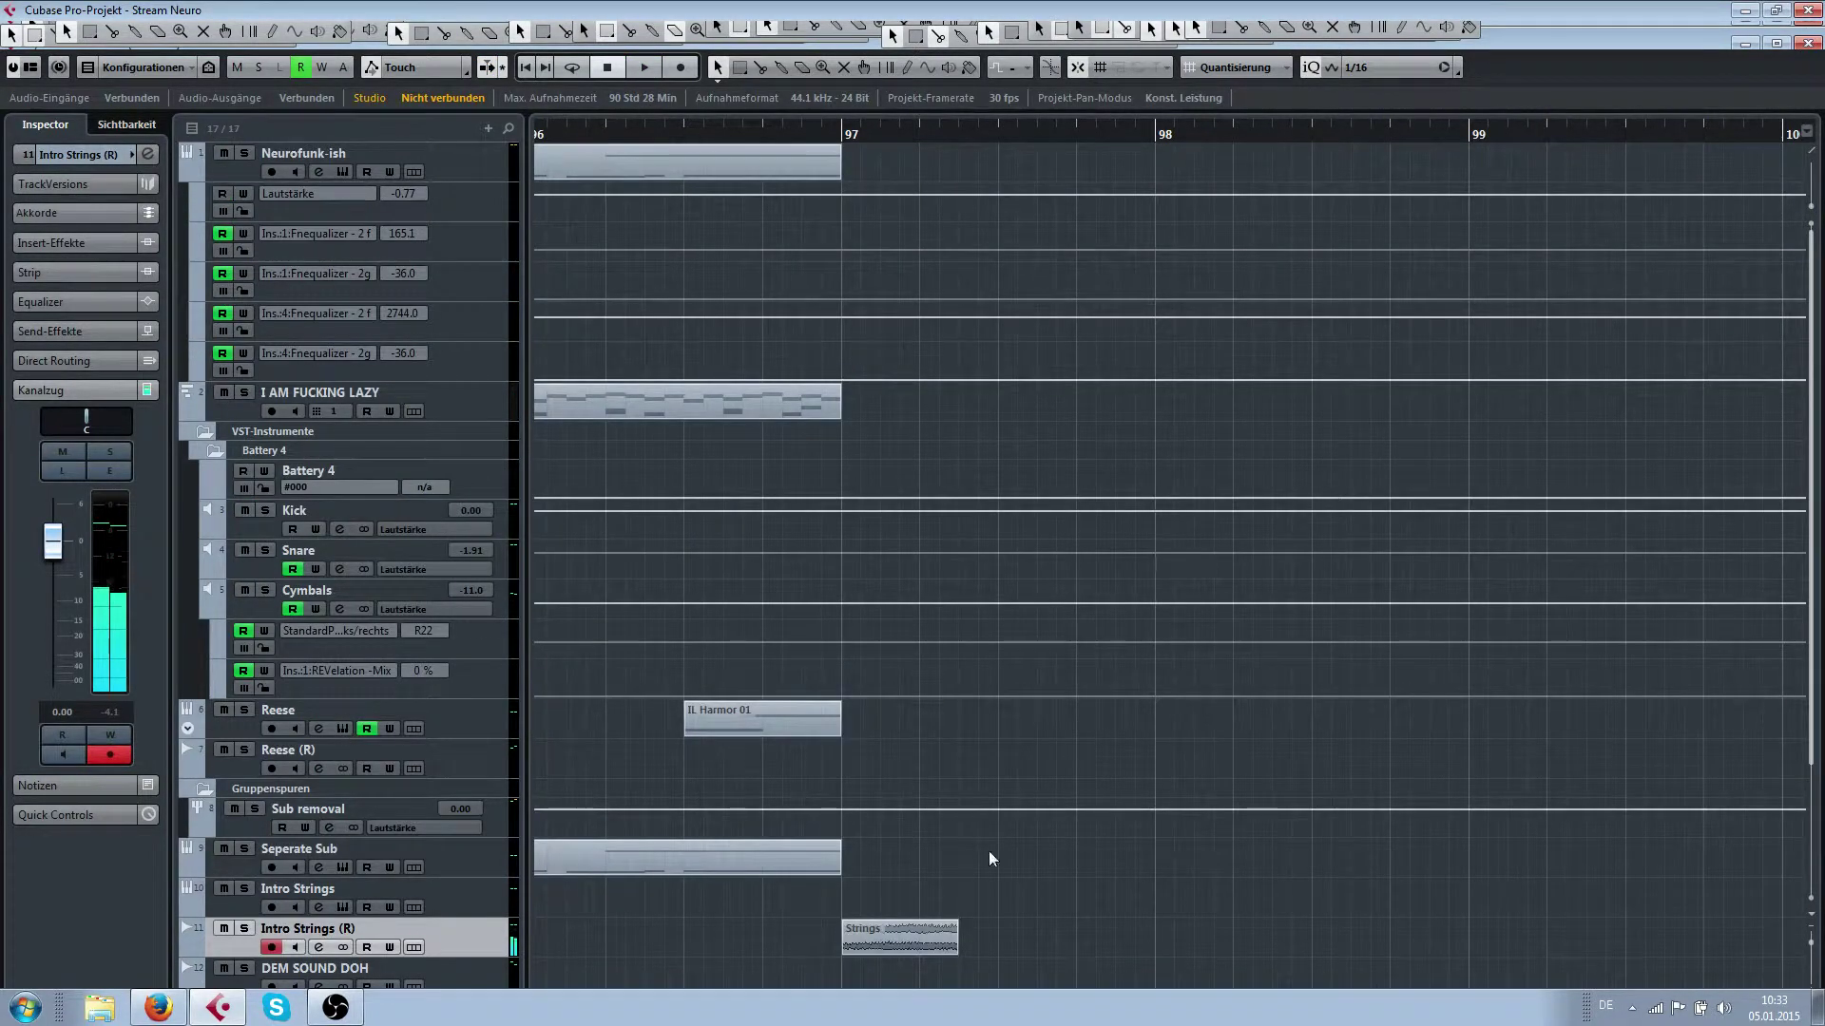
scroll(918, 806, down, 3)
scroll(867, 638, down, 5)
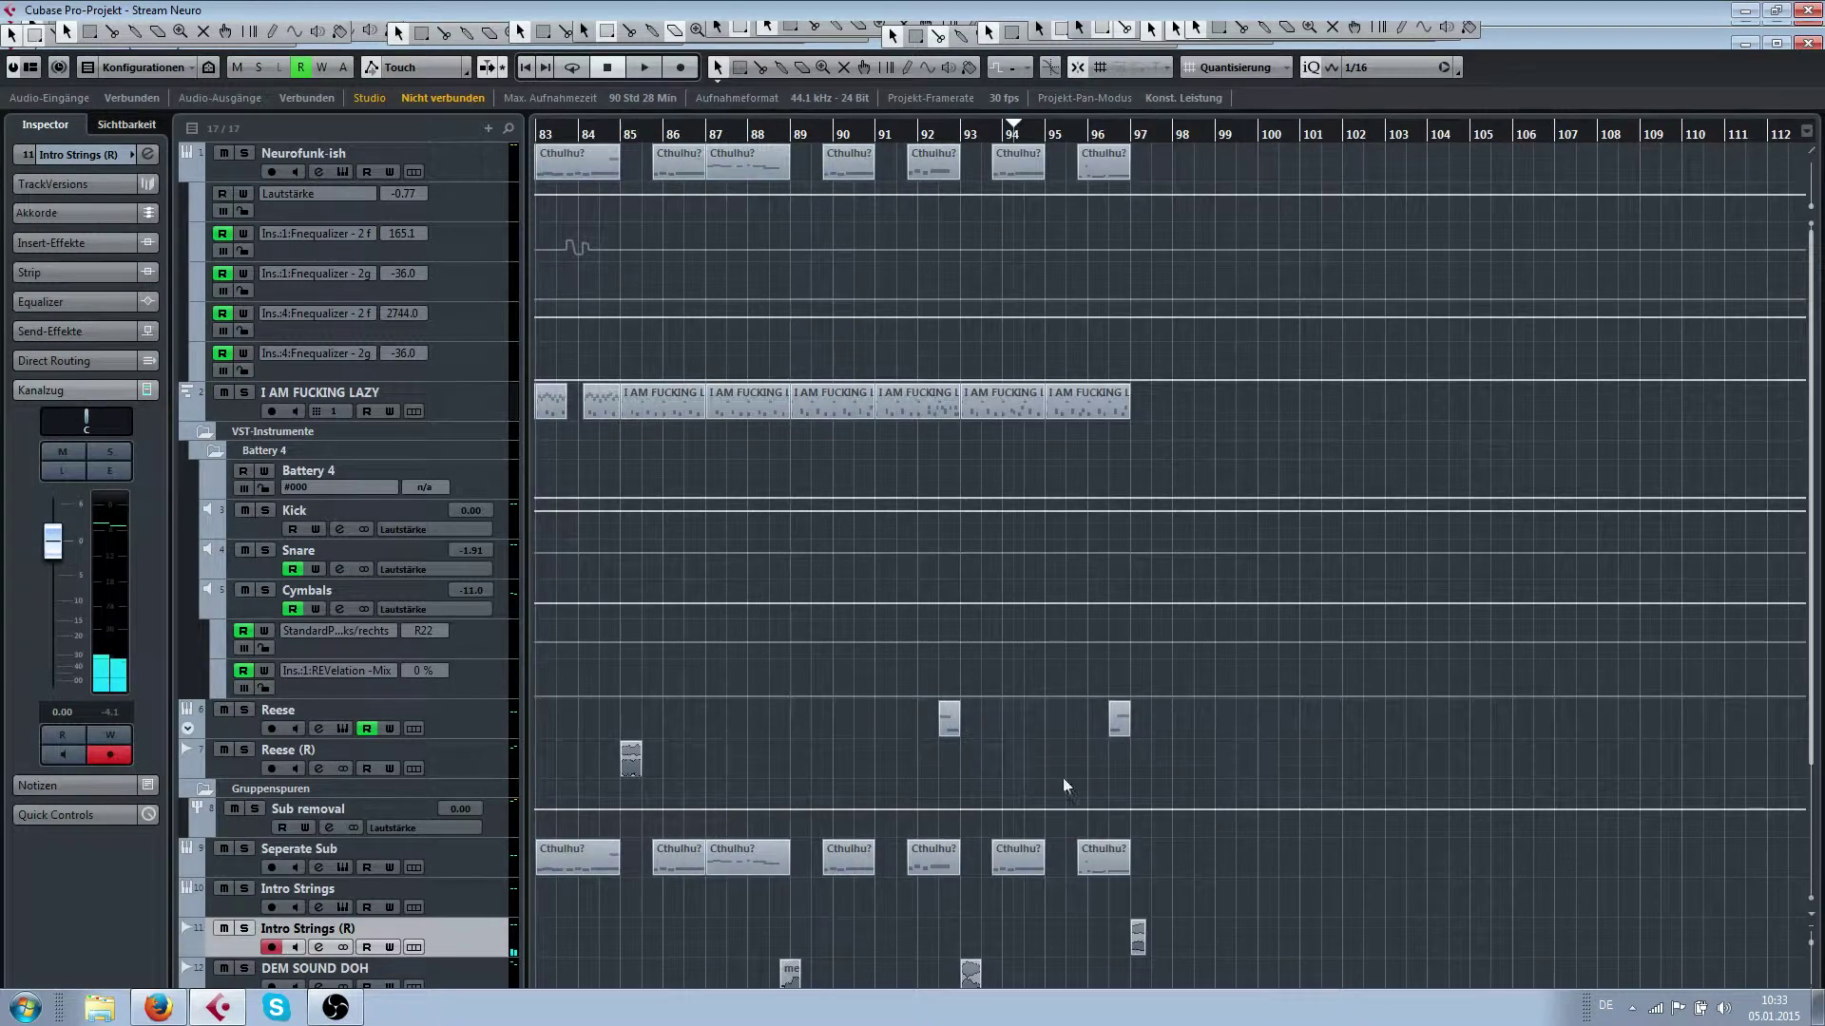
scroll(1093, 788, down, 3)
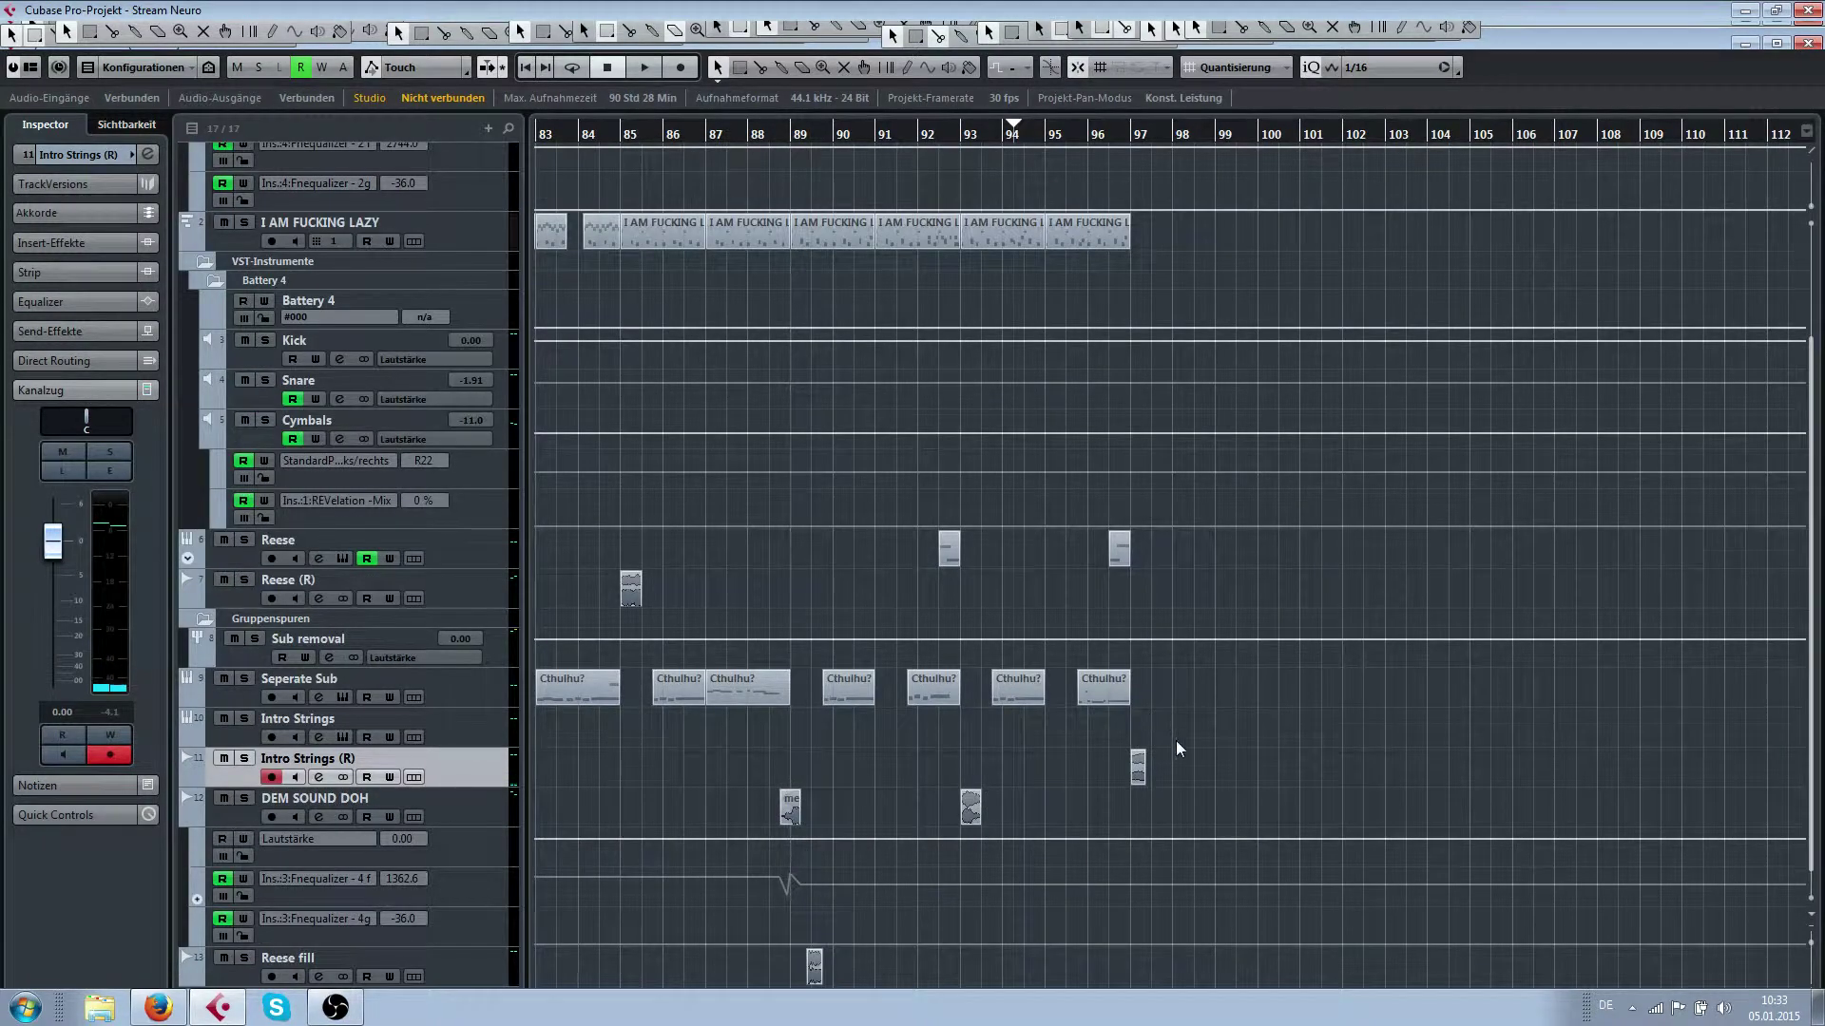
scroll(1177, 739, up, 3)
scroll(1092, 772, up, 3)
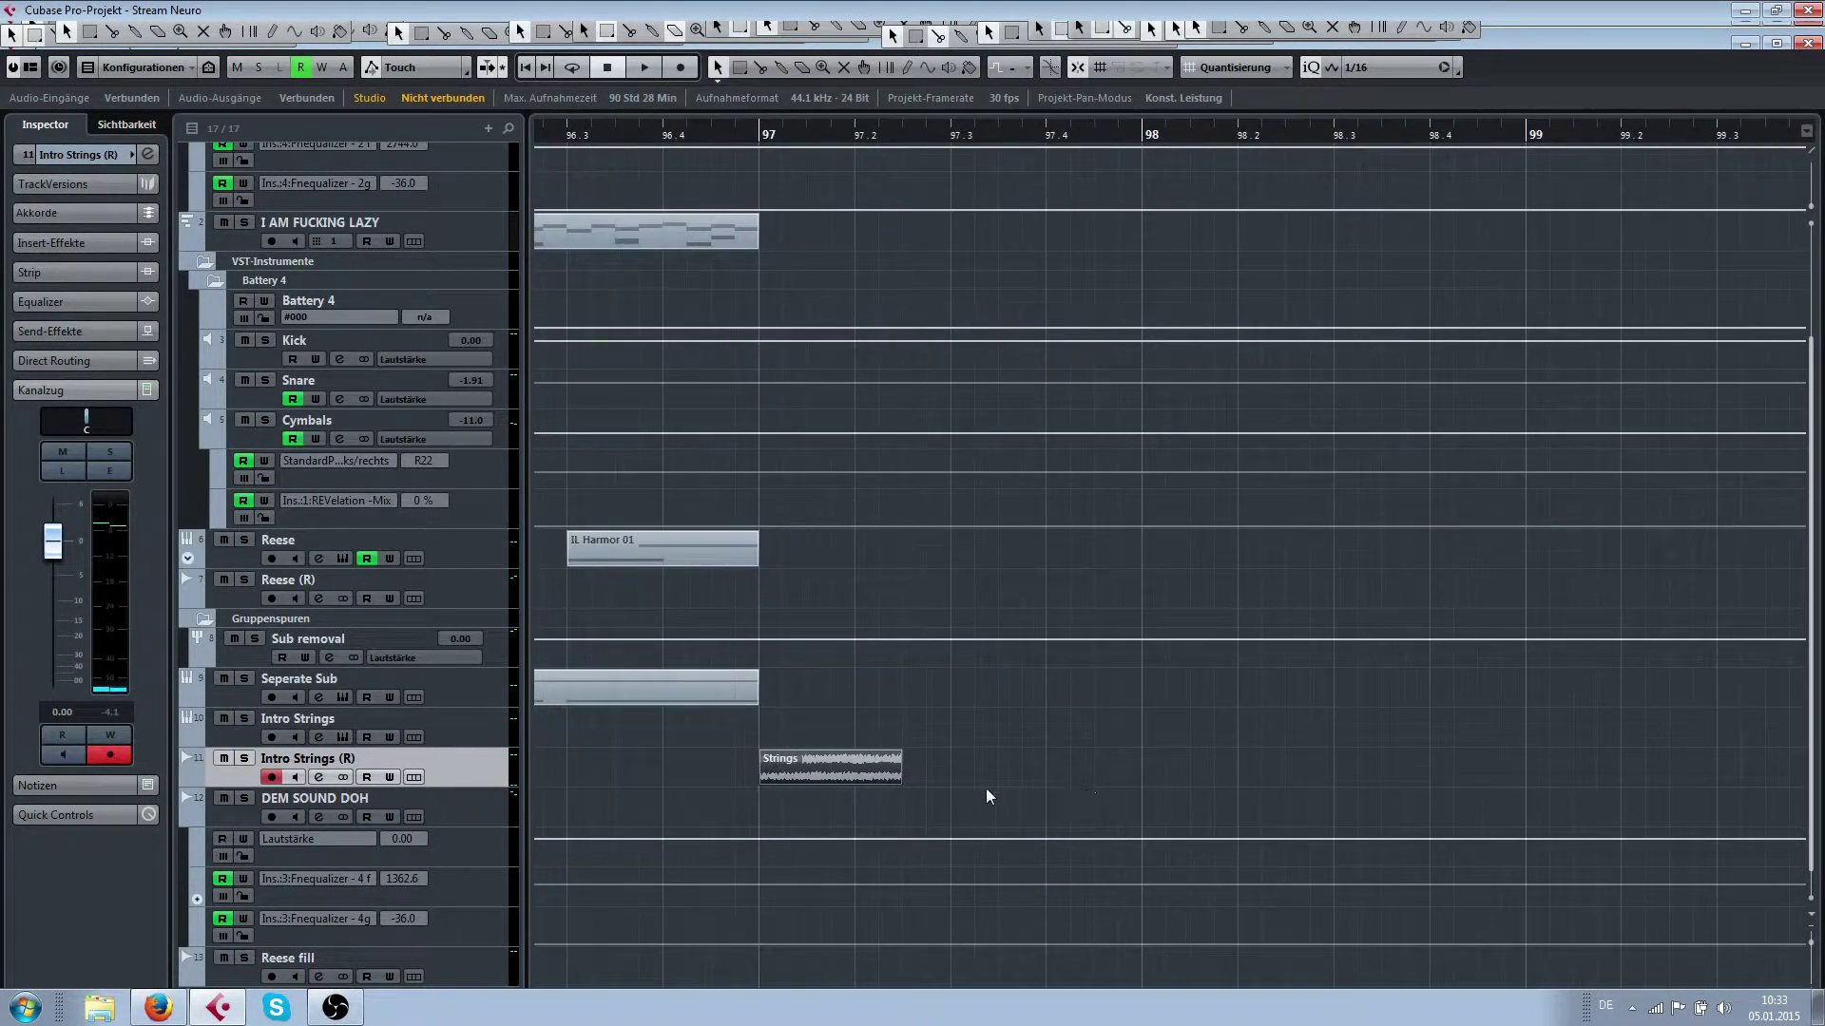
key(ctrl+d)
drag(1043, 779, 948, 775)
Pitch-shift the half-beat Strings copy up 12 semitones as a new version and audition it
key(shift+p)
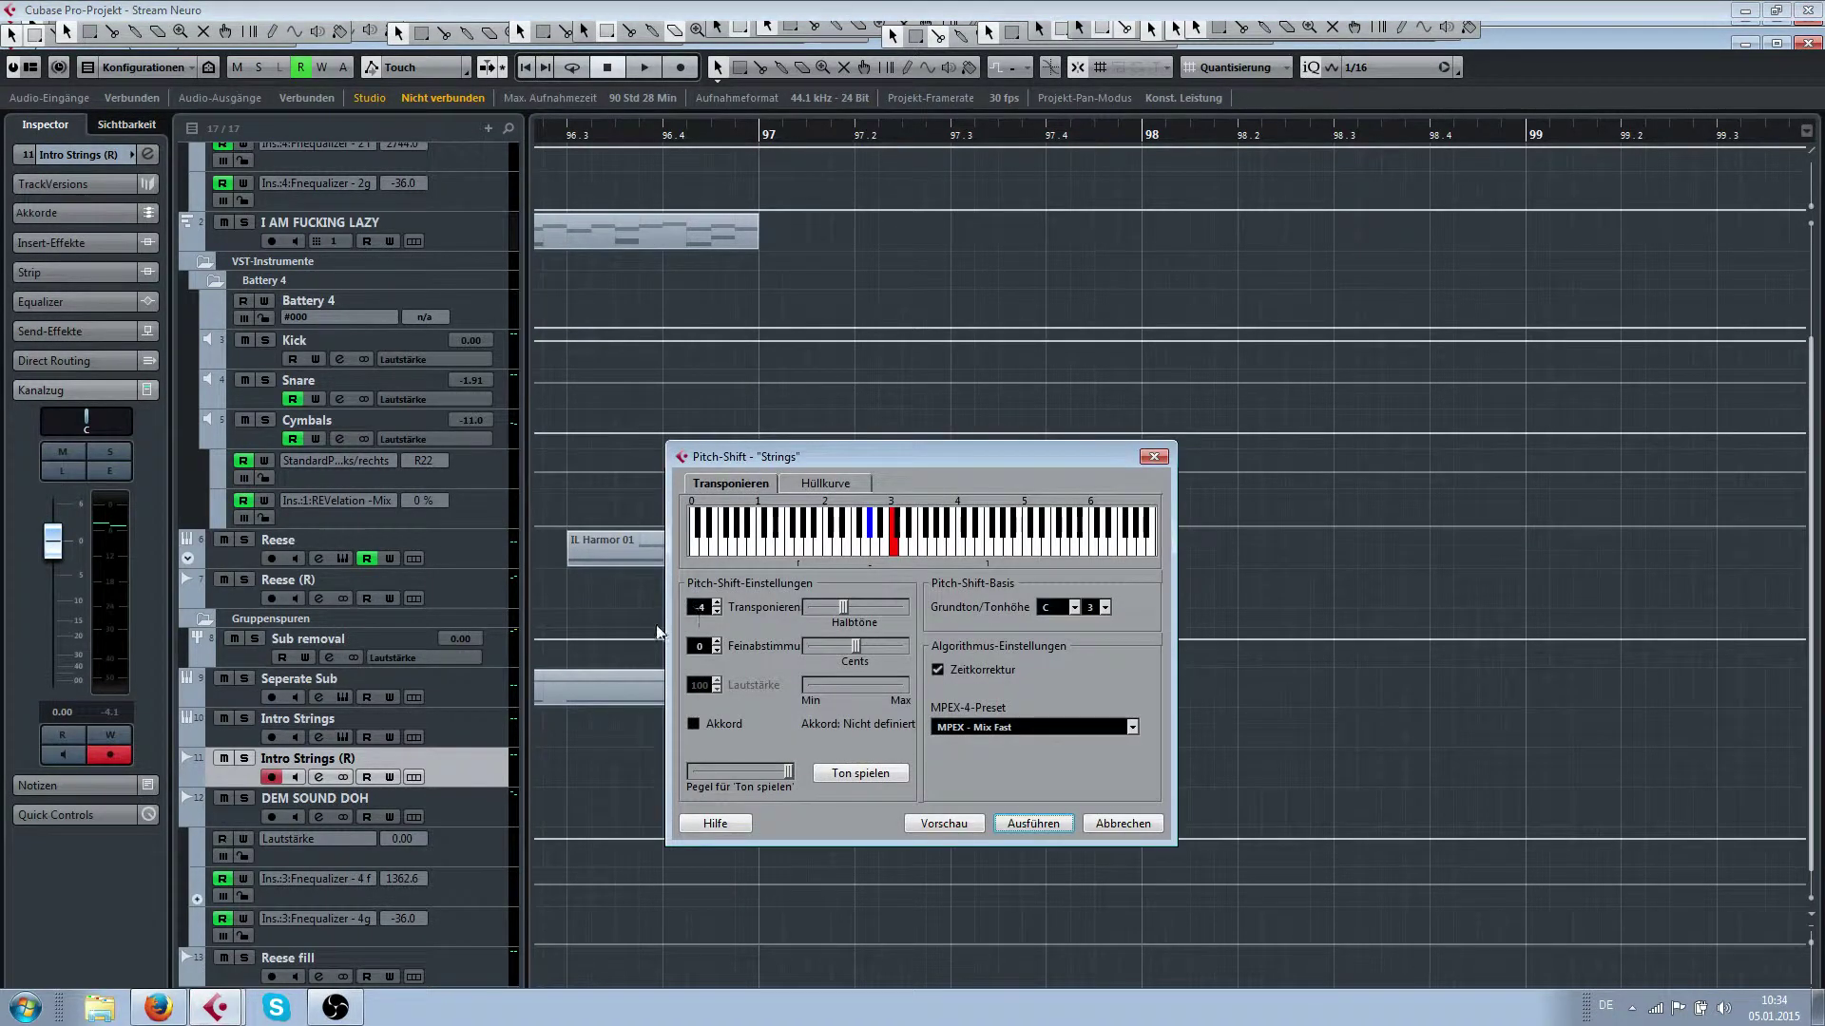
drag(717, 607, 723, 567)
key(Down)
click(1033, 823)
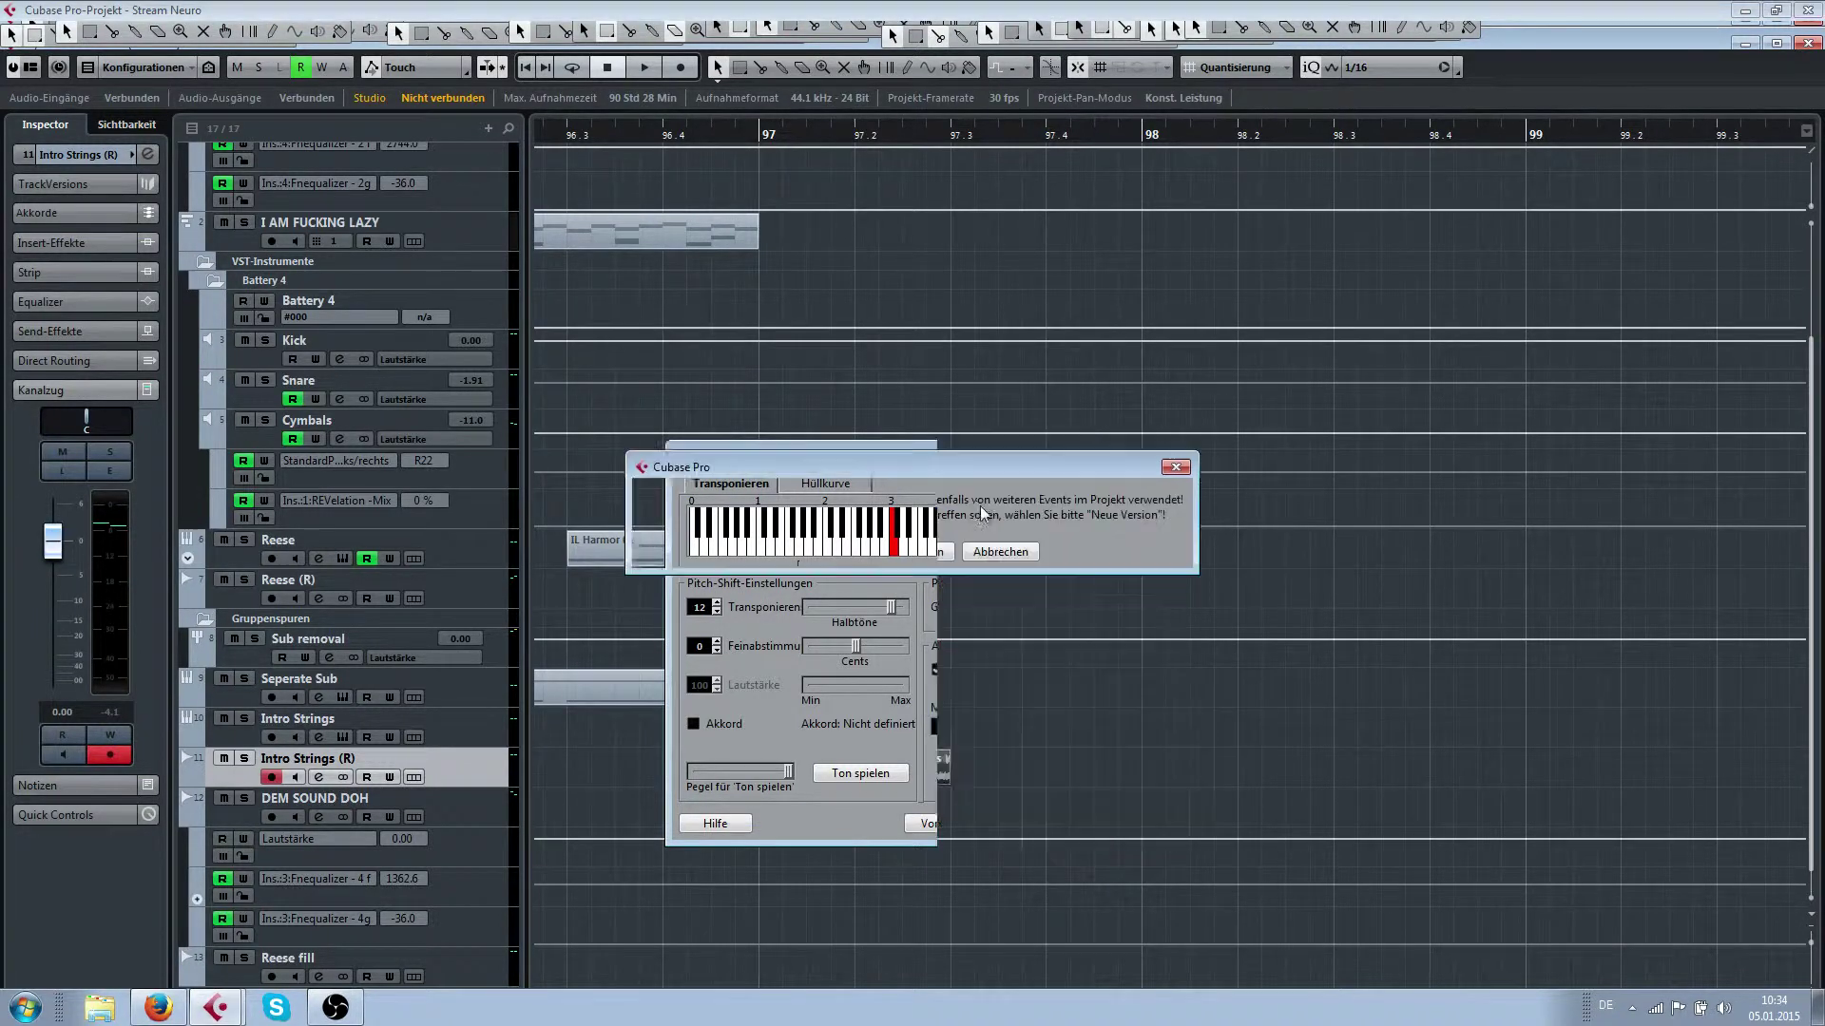
click(918, 552)
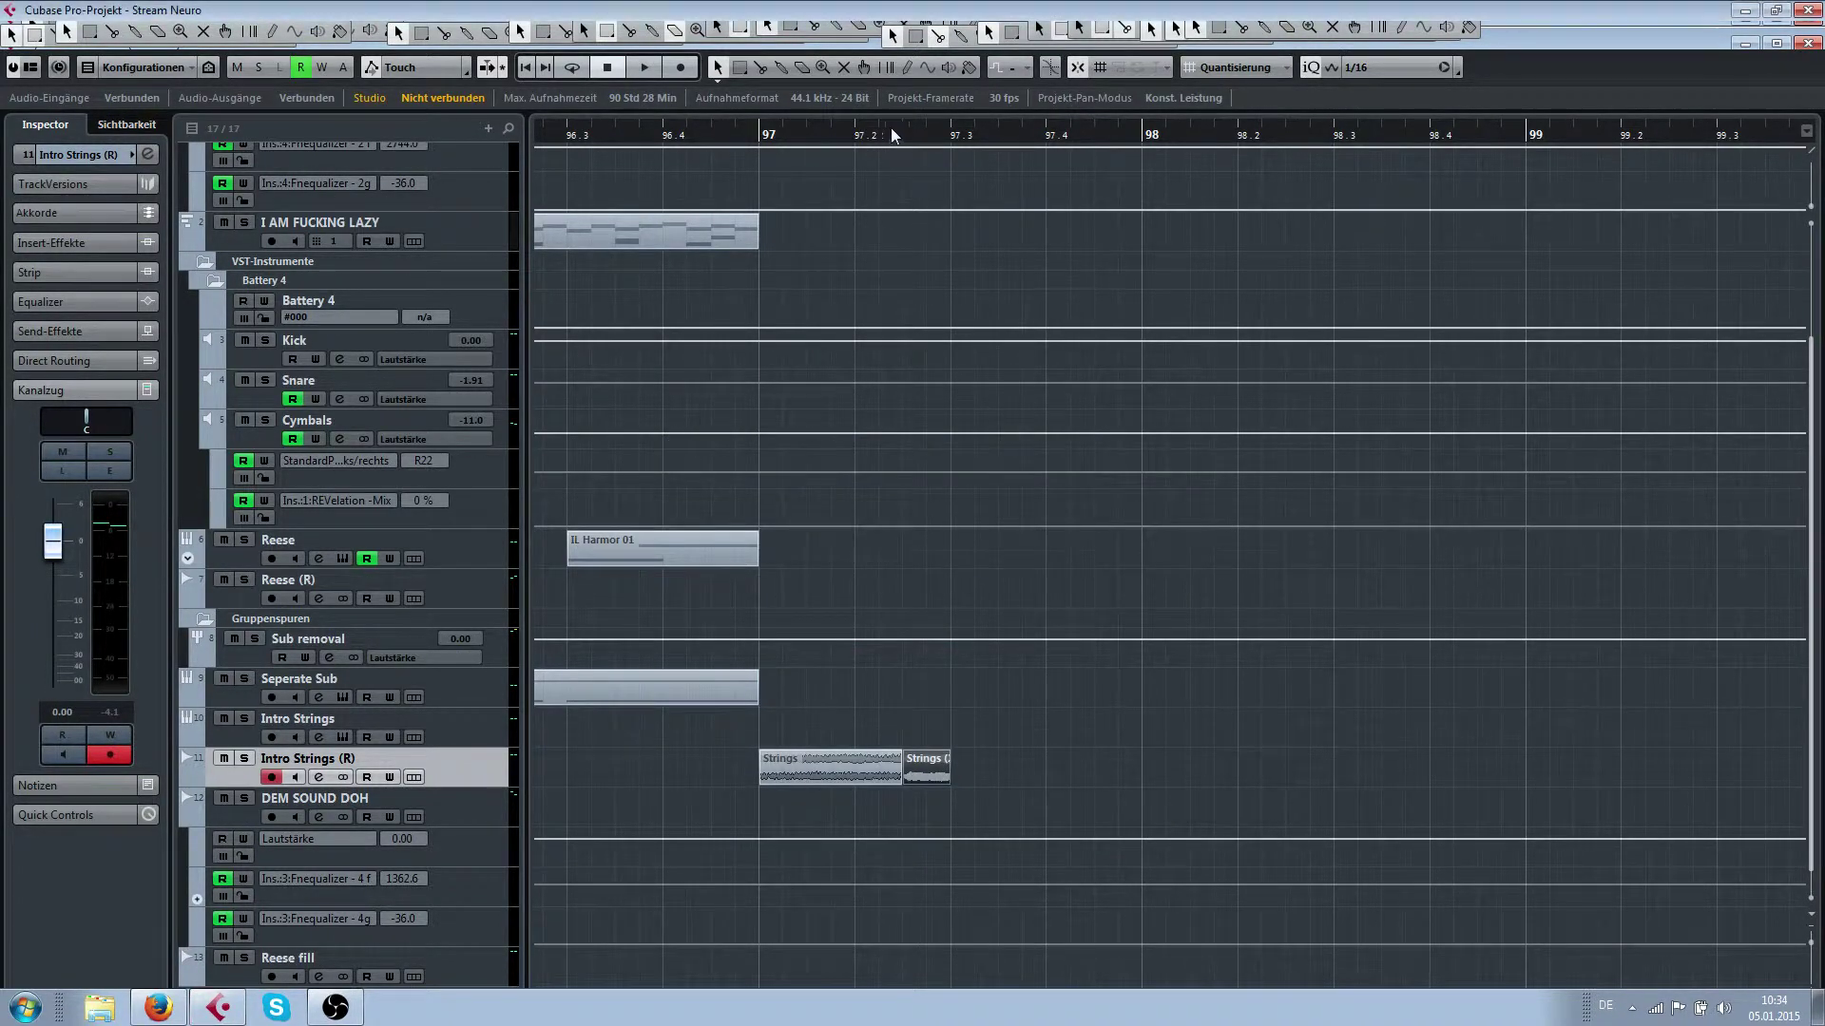
key(space)
key(space)
Copy the events from bar 83 up to bar 97 across the tracks and paste them at bar 97
scroll(728, 201, down, 3)
scroll(773, 217, up, 2)
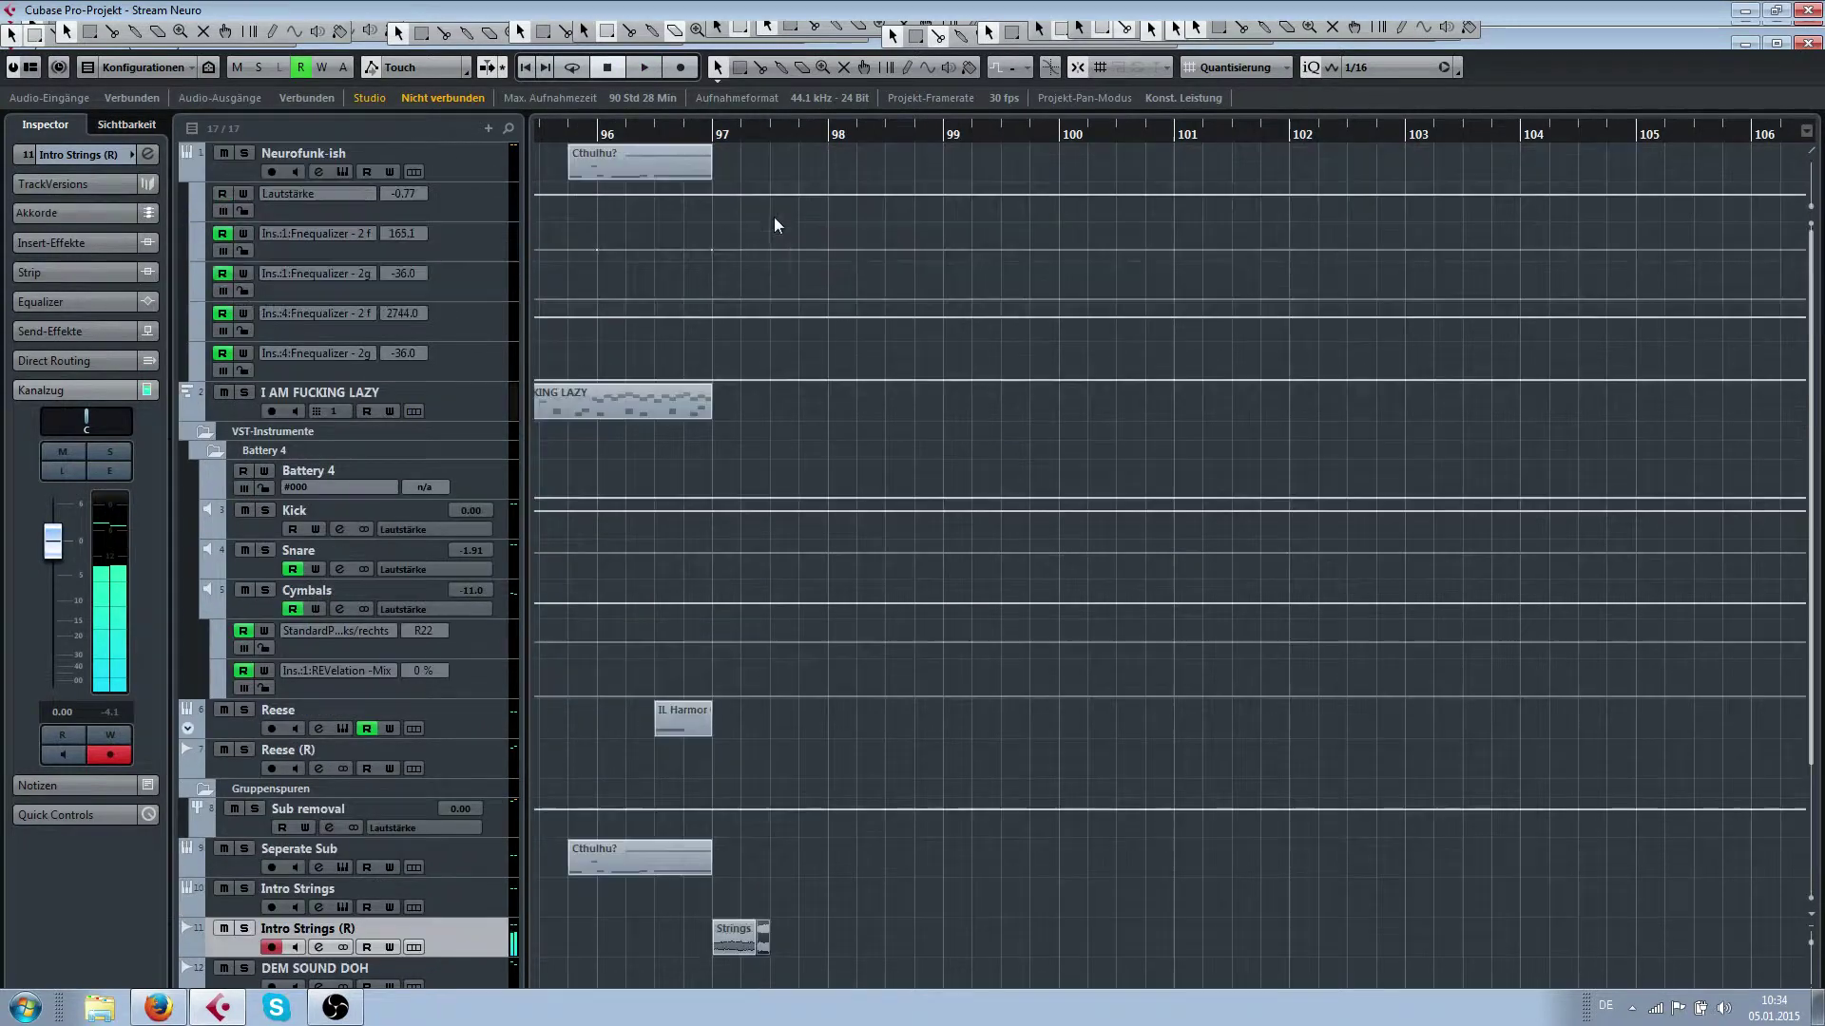
scroll(772, 212, down, 4)
scroll(1036, 518, down, 2)
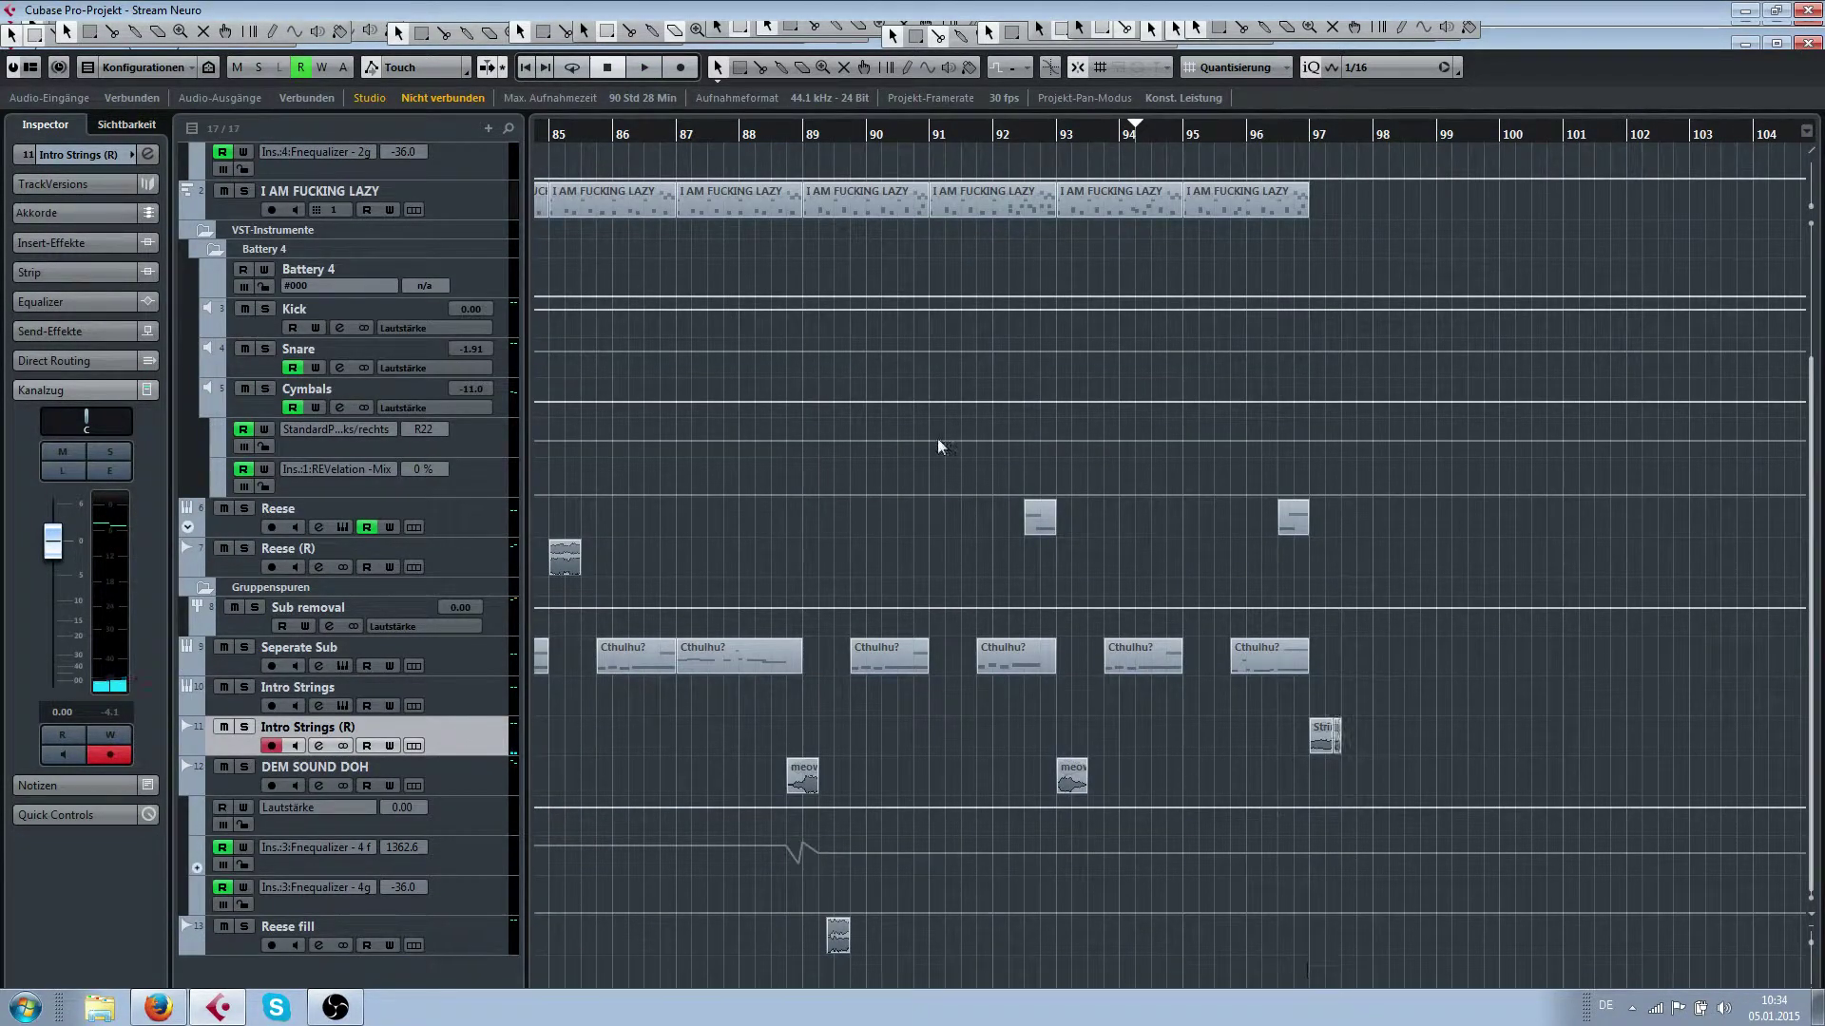
scroll(941, 447, up, 3)
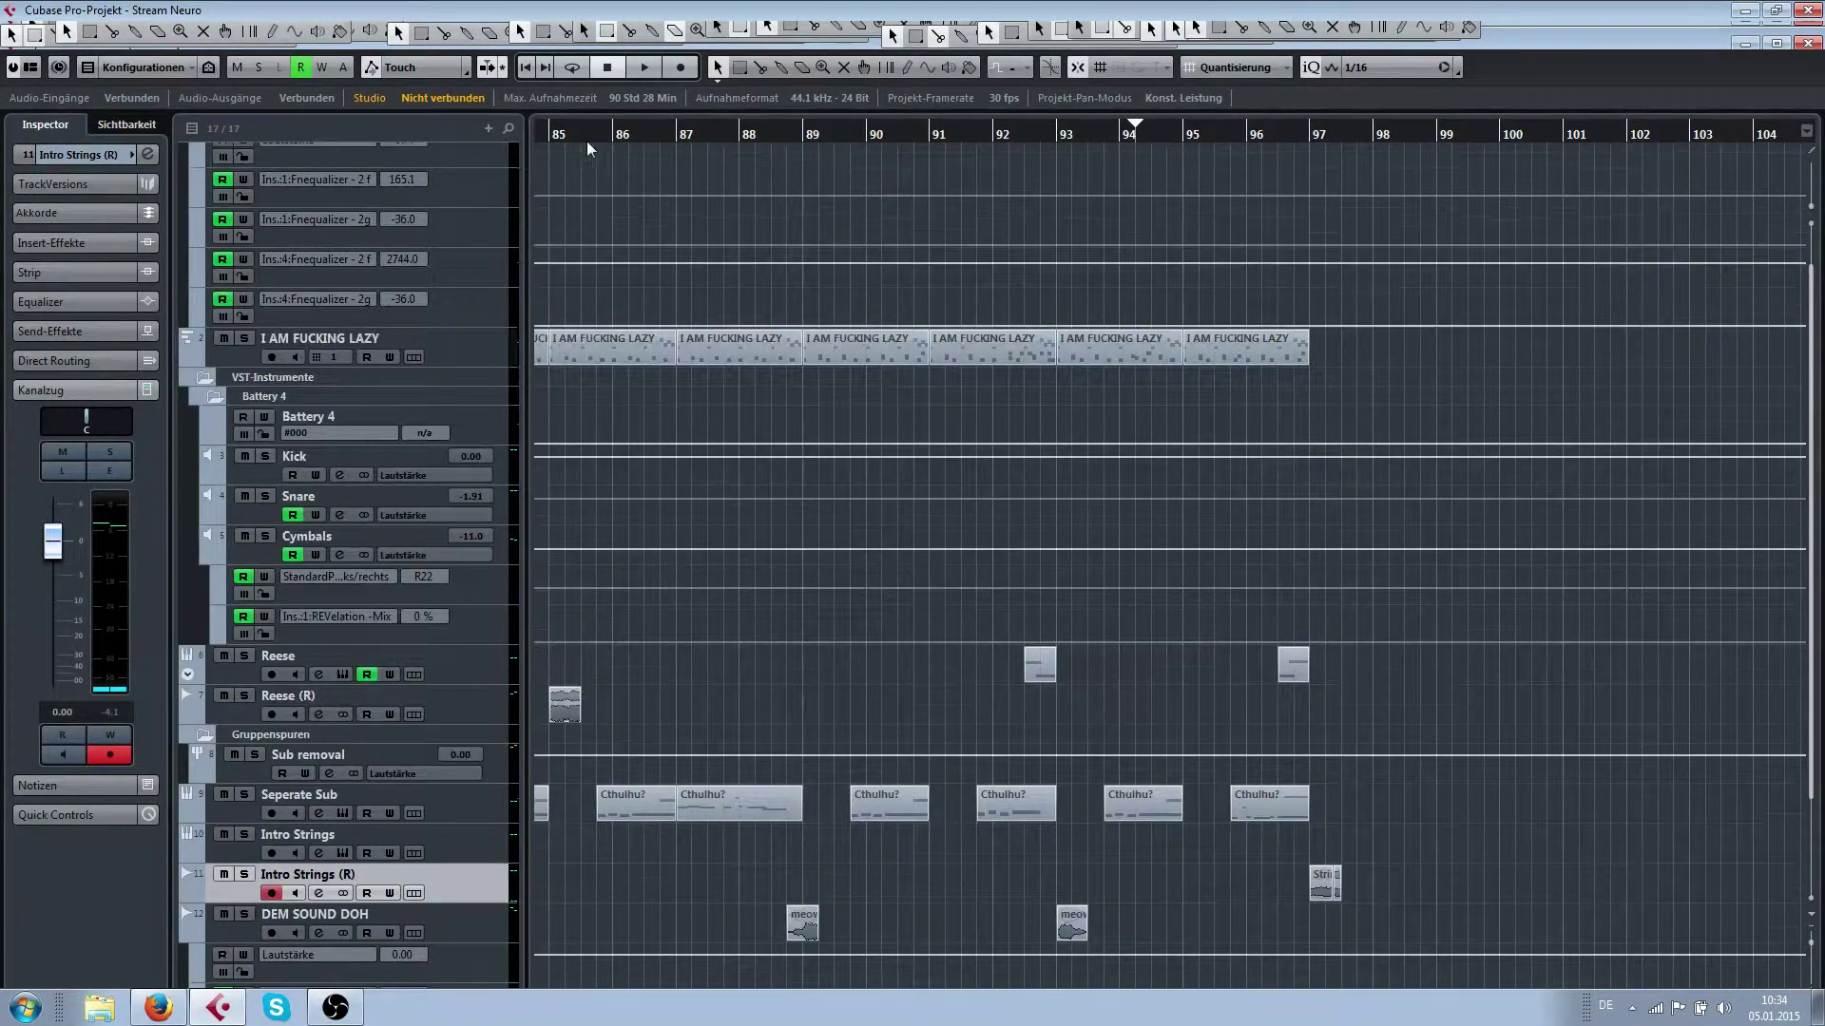
scroll(528, 178, left, 5)
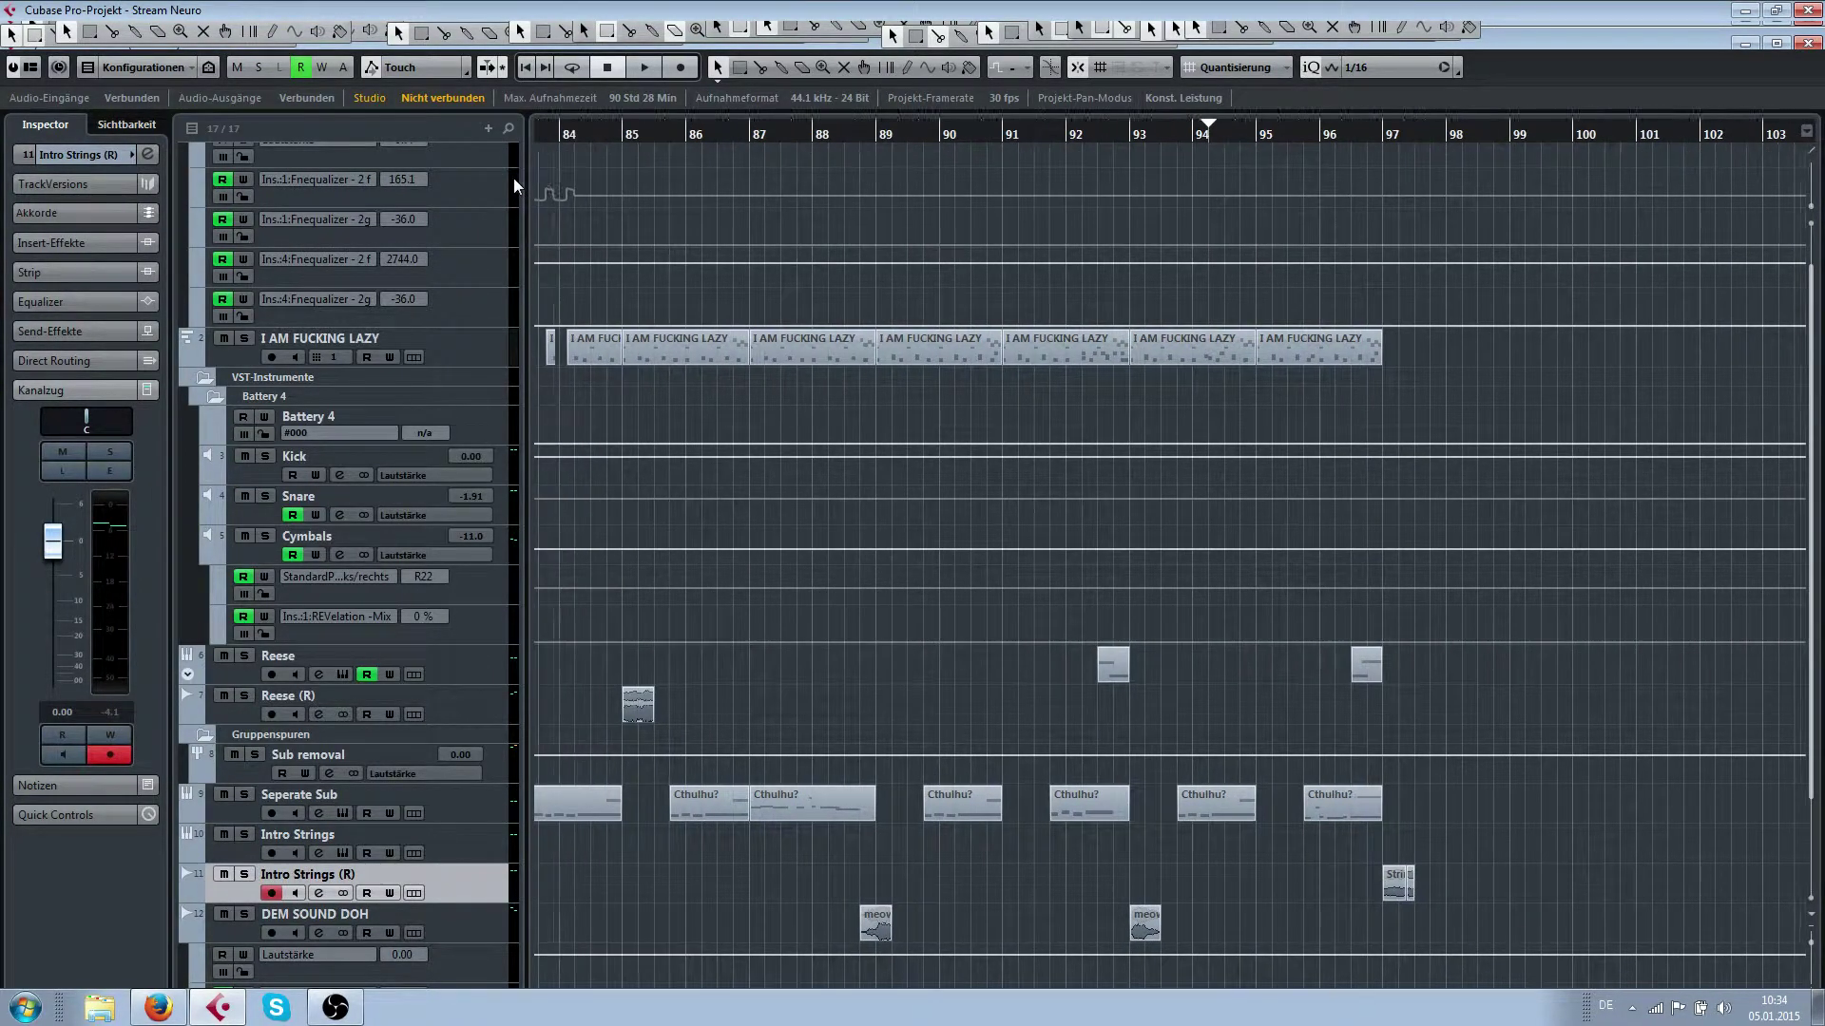
scroll(510, 179, left, 3)
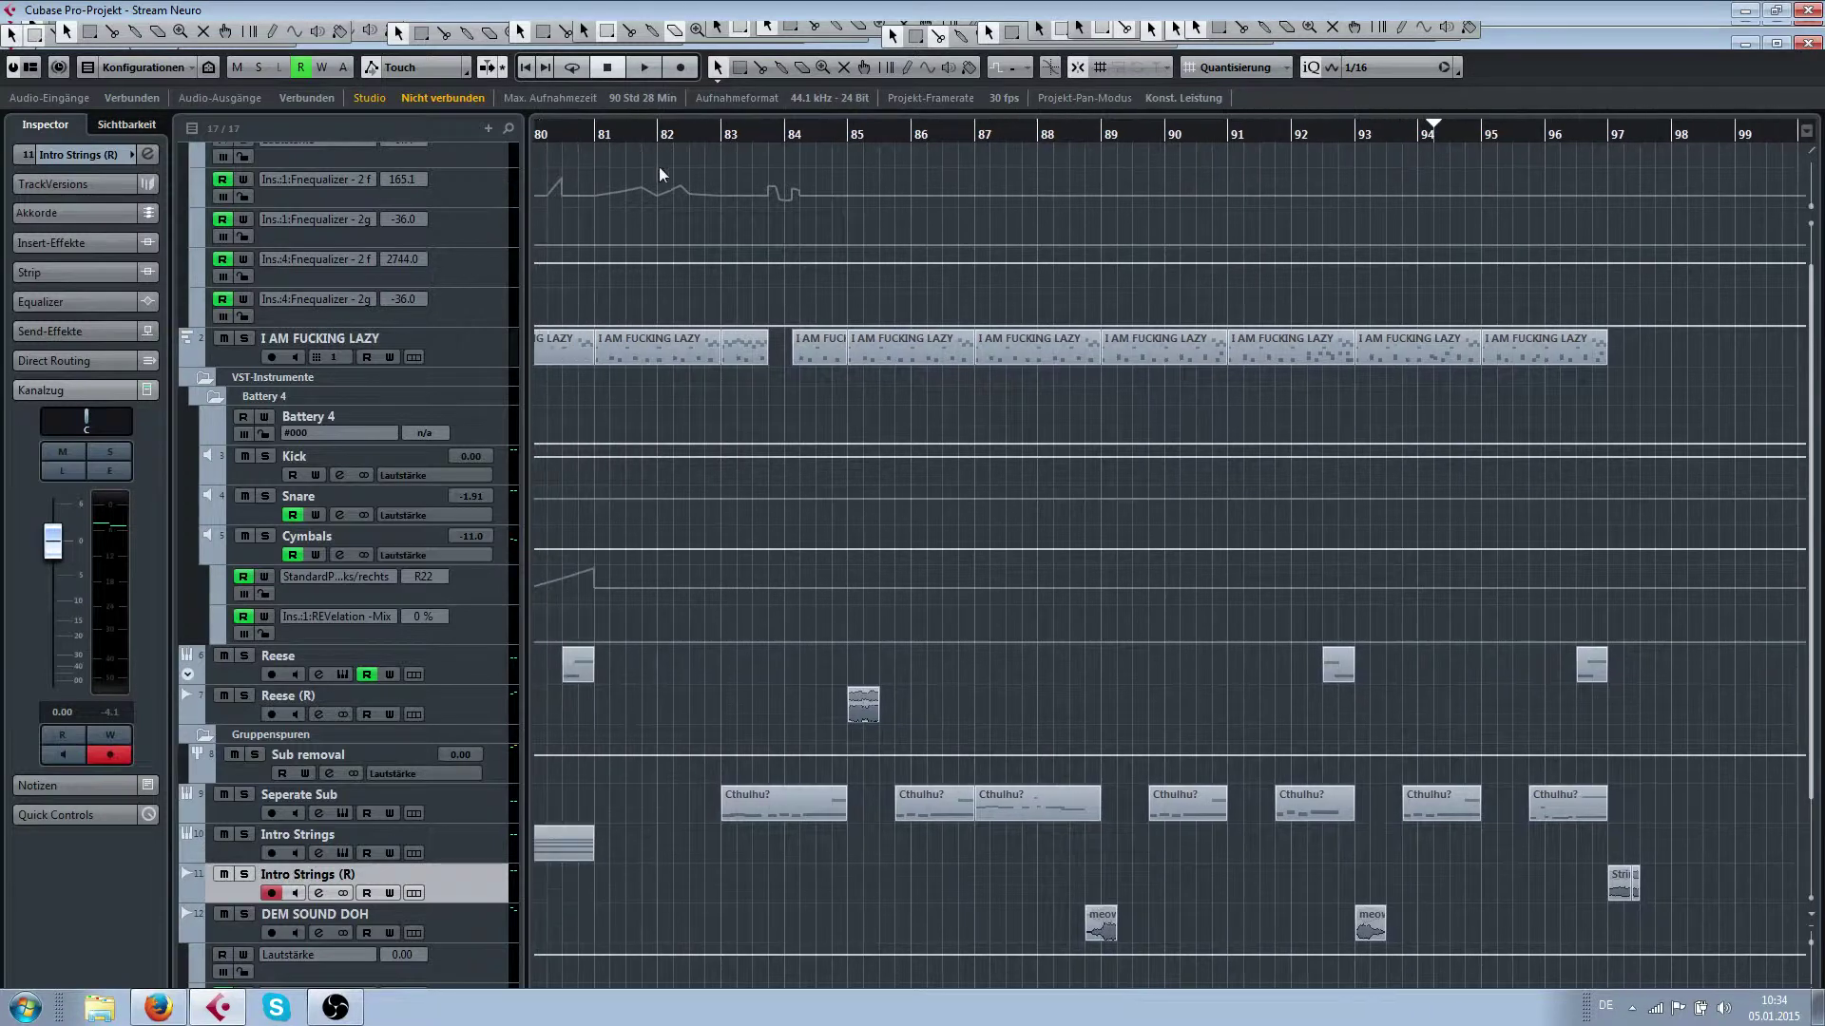
scroll(658, 167, up, 1)
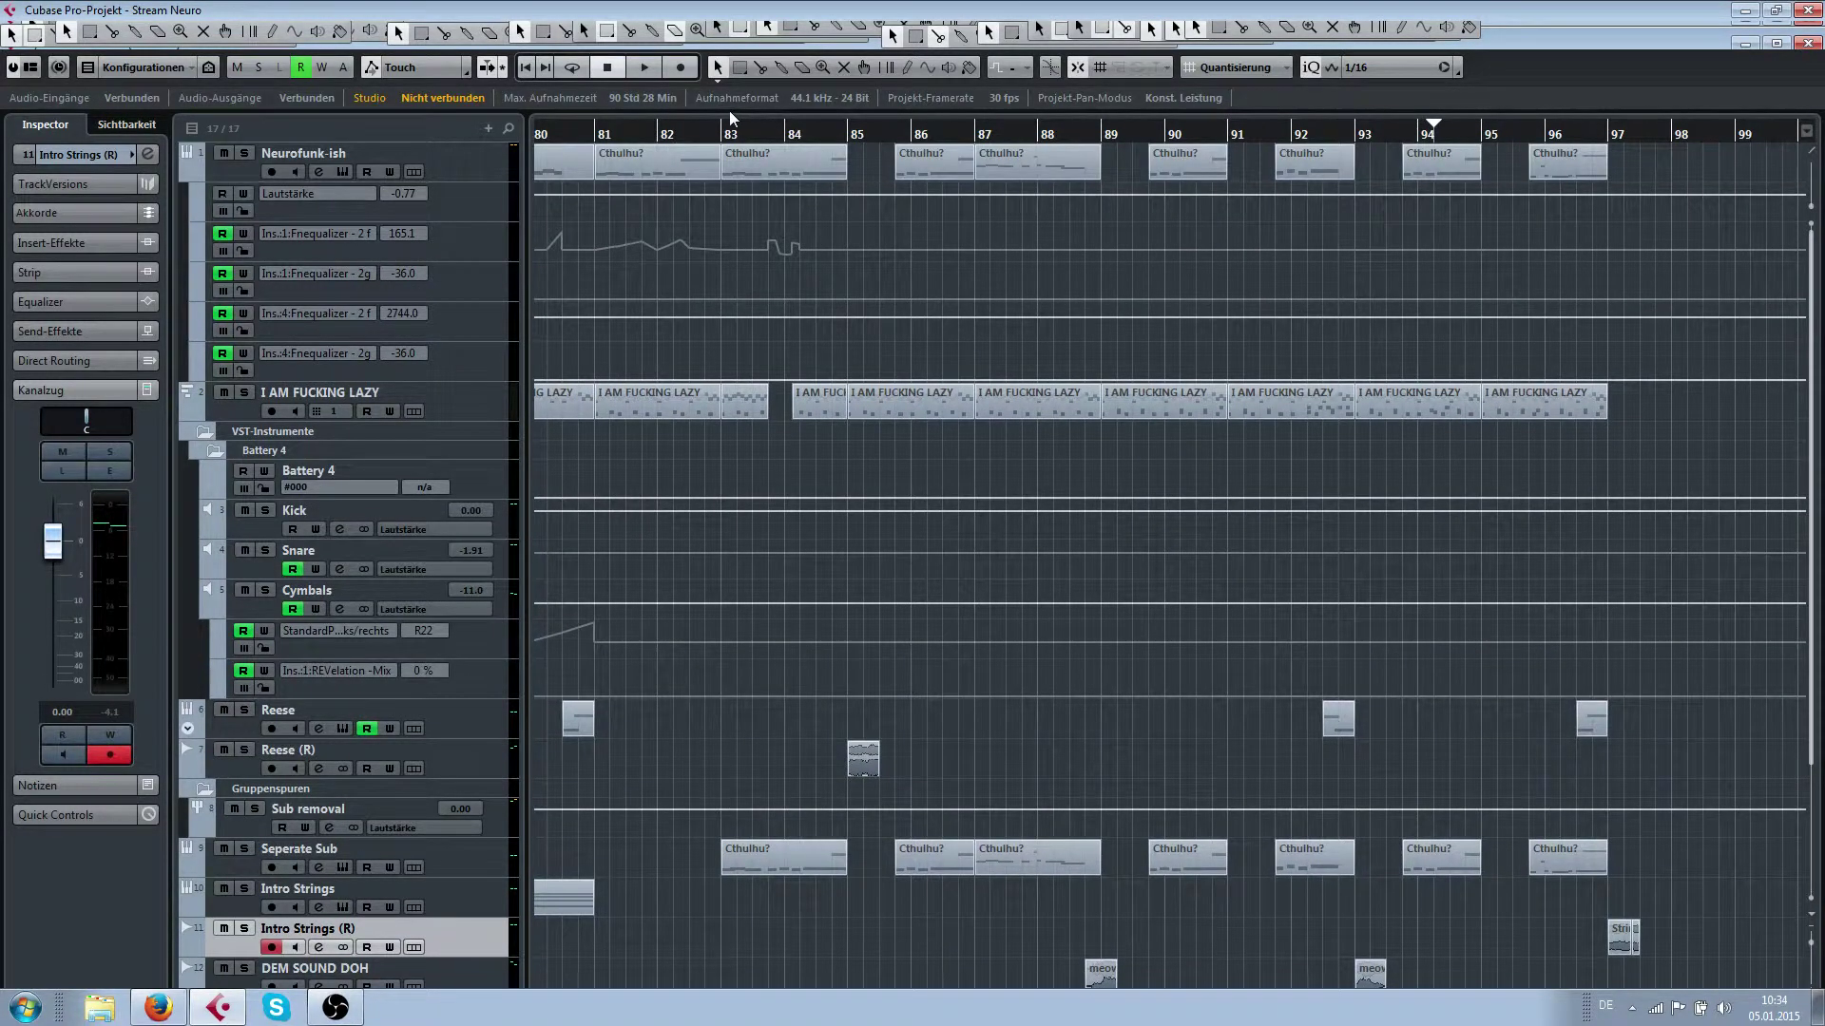
drag(724, 111, 724, 111)
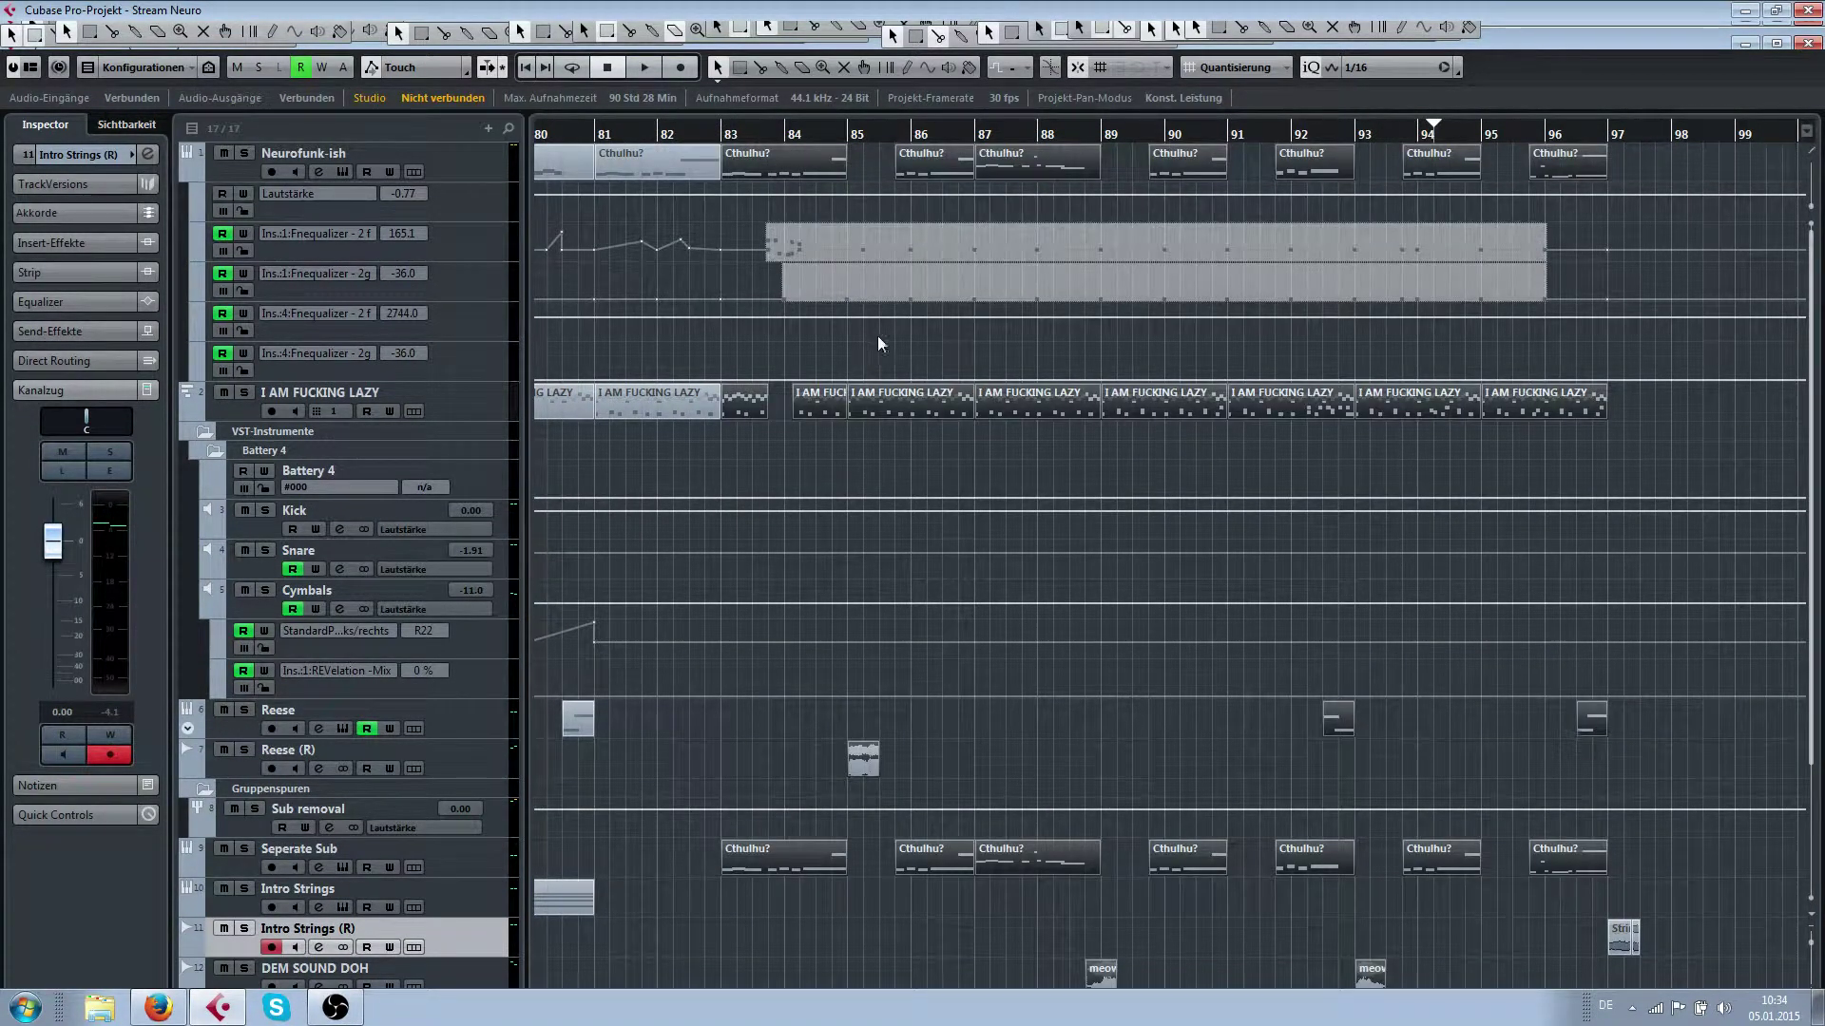
scroll(1046, 411, down, 2)
scroll(1034, 414, right, 3)
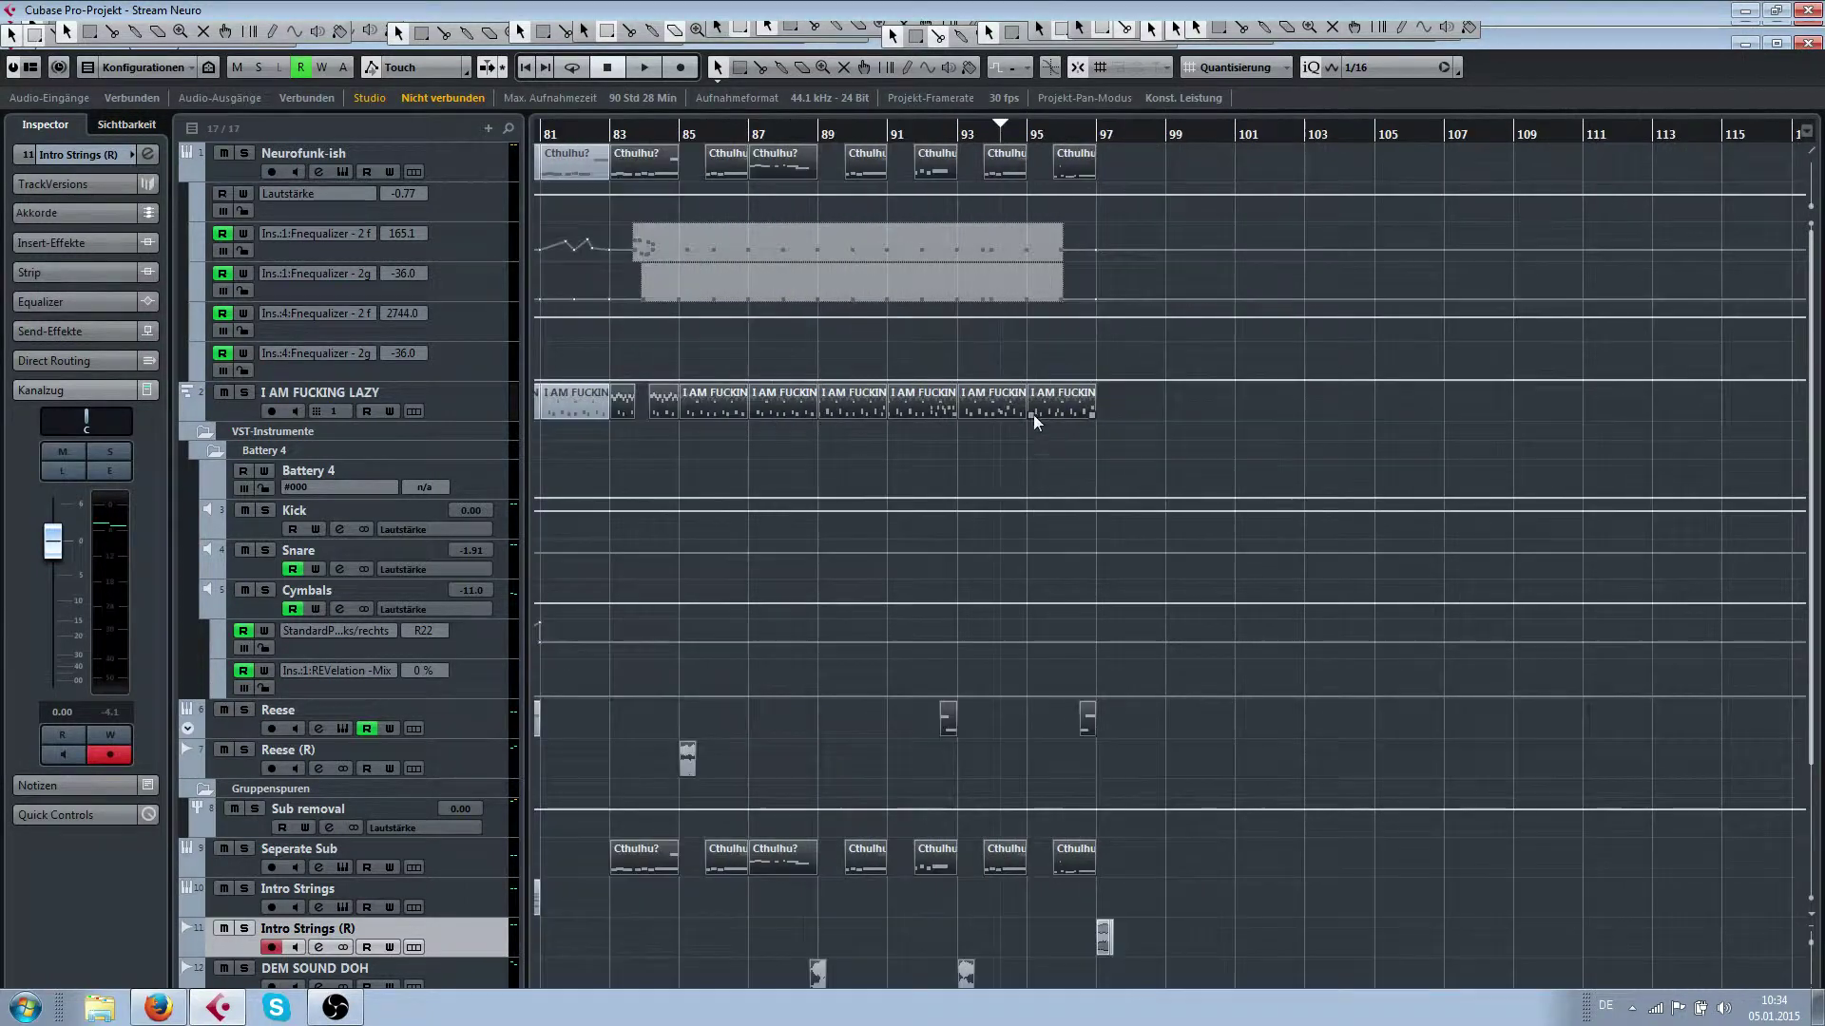
scroll(1150, 382, up, 3)
scroll(1104, 350, up, 3)
click(1009, 163)
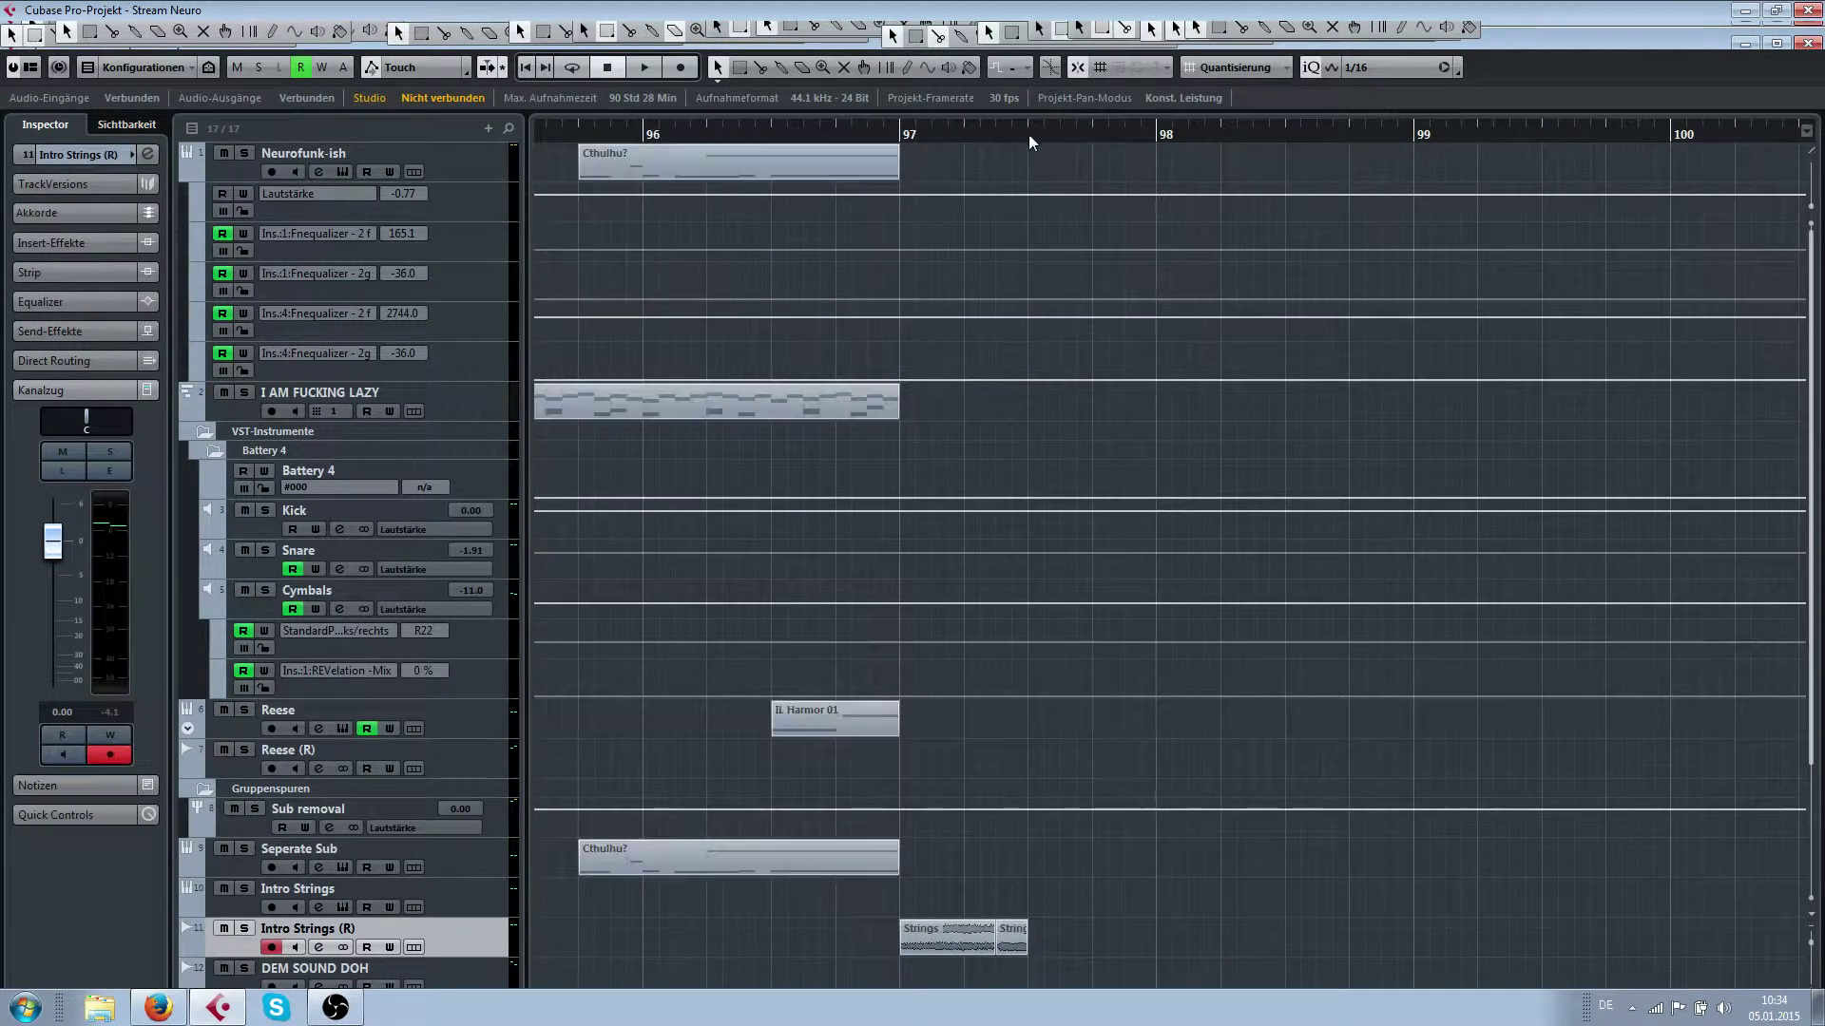
key(ctrl+v)
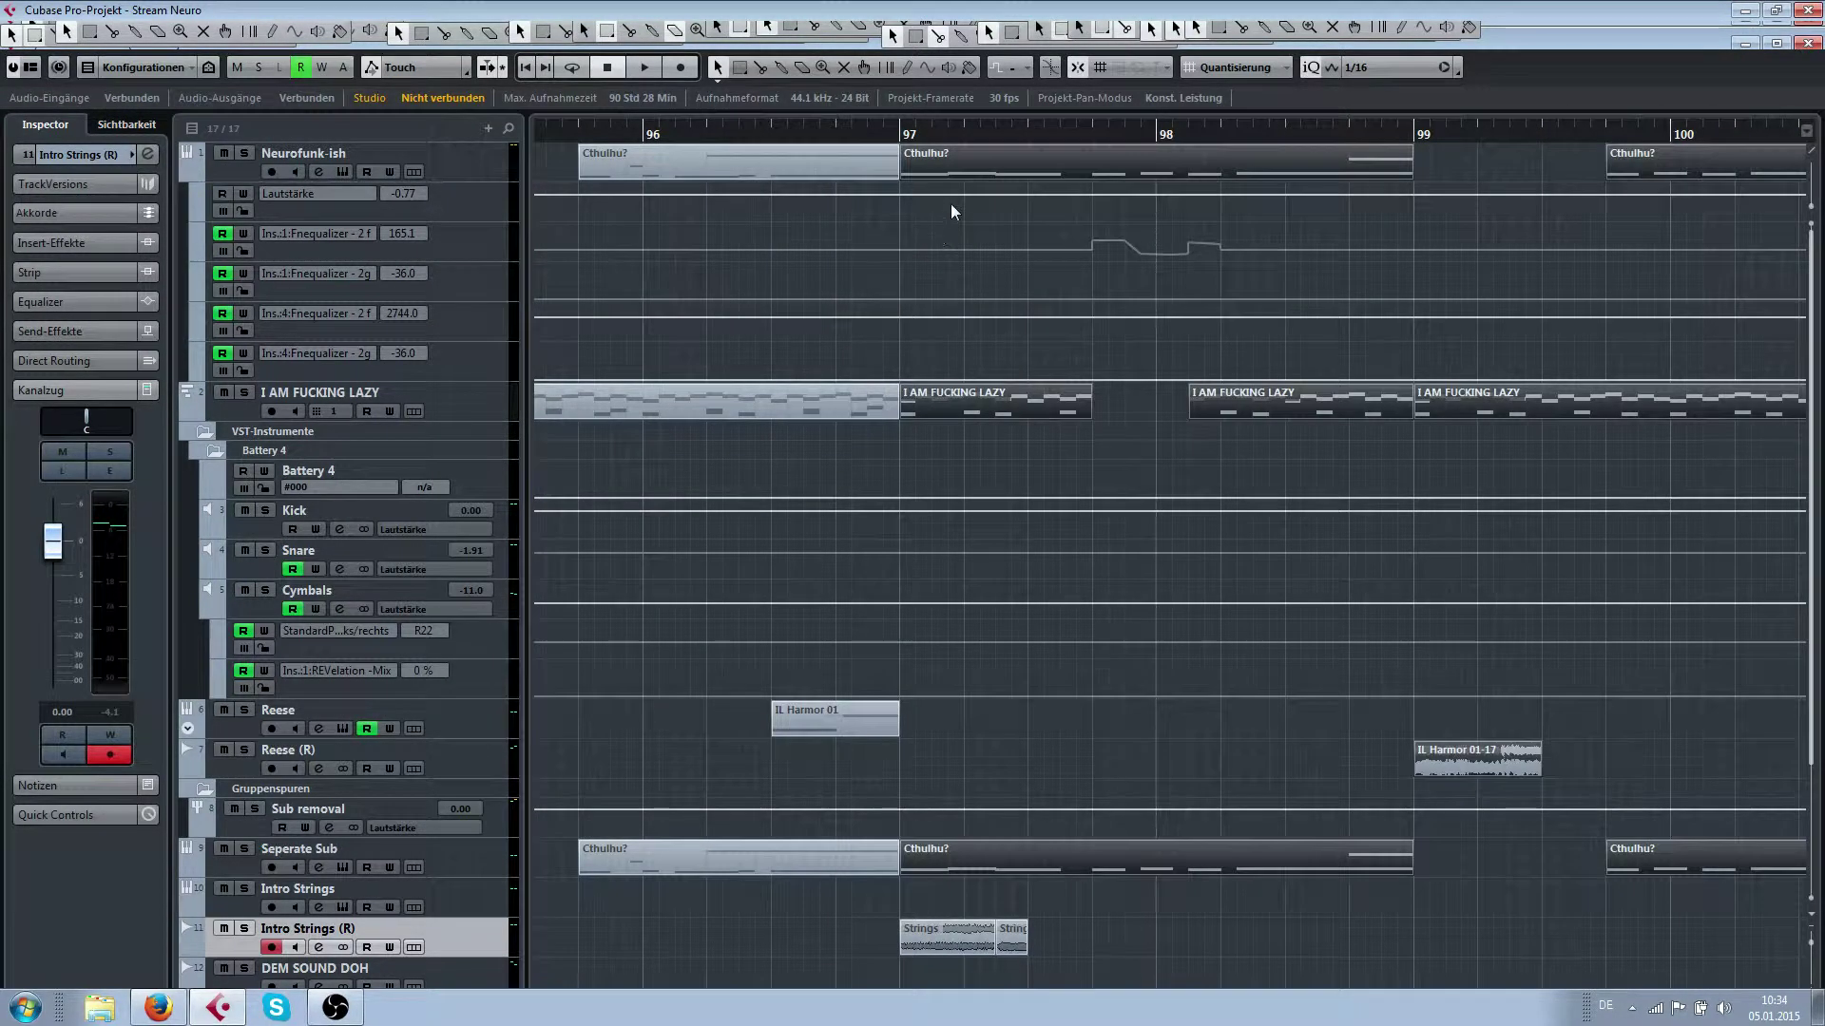
Clear the pasted section from 97 to 97.4 by trimming both Cthulhu? parts' starts and deleting the first I AM FUCKING LAZY part
drag(902, 172, 1094, 173)
click(952, 401)
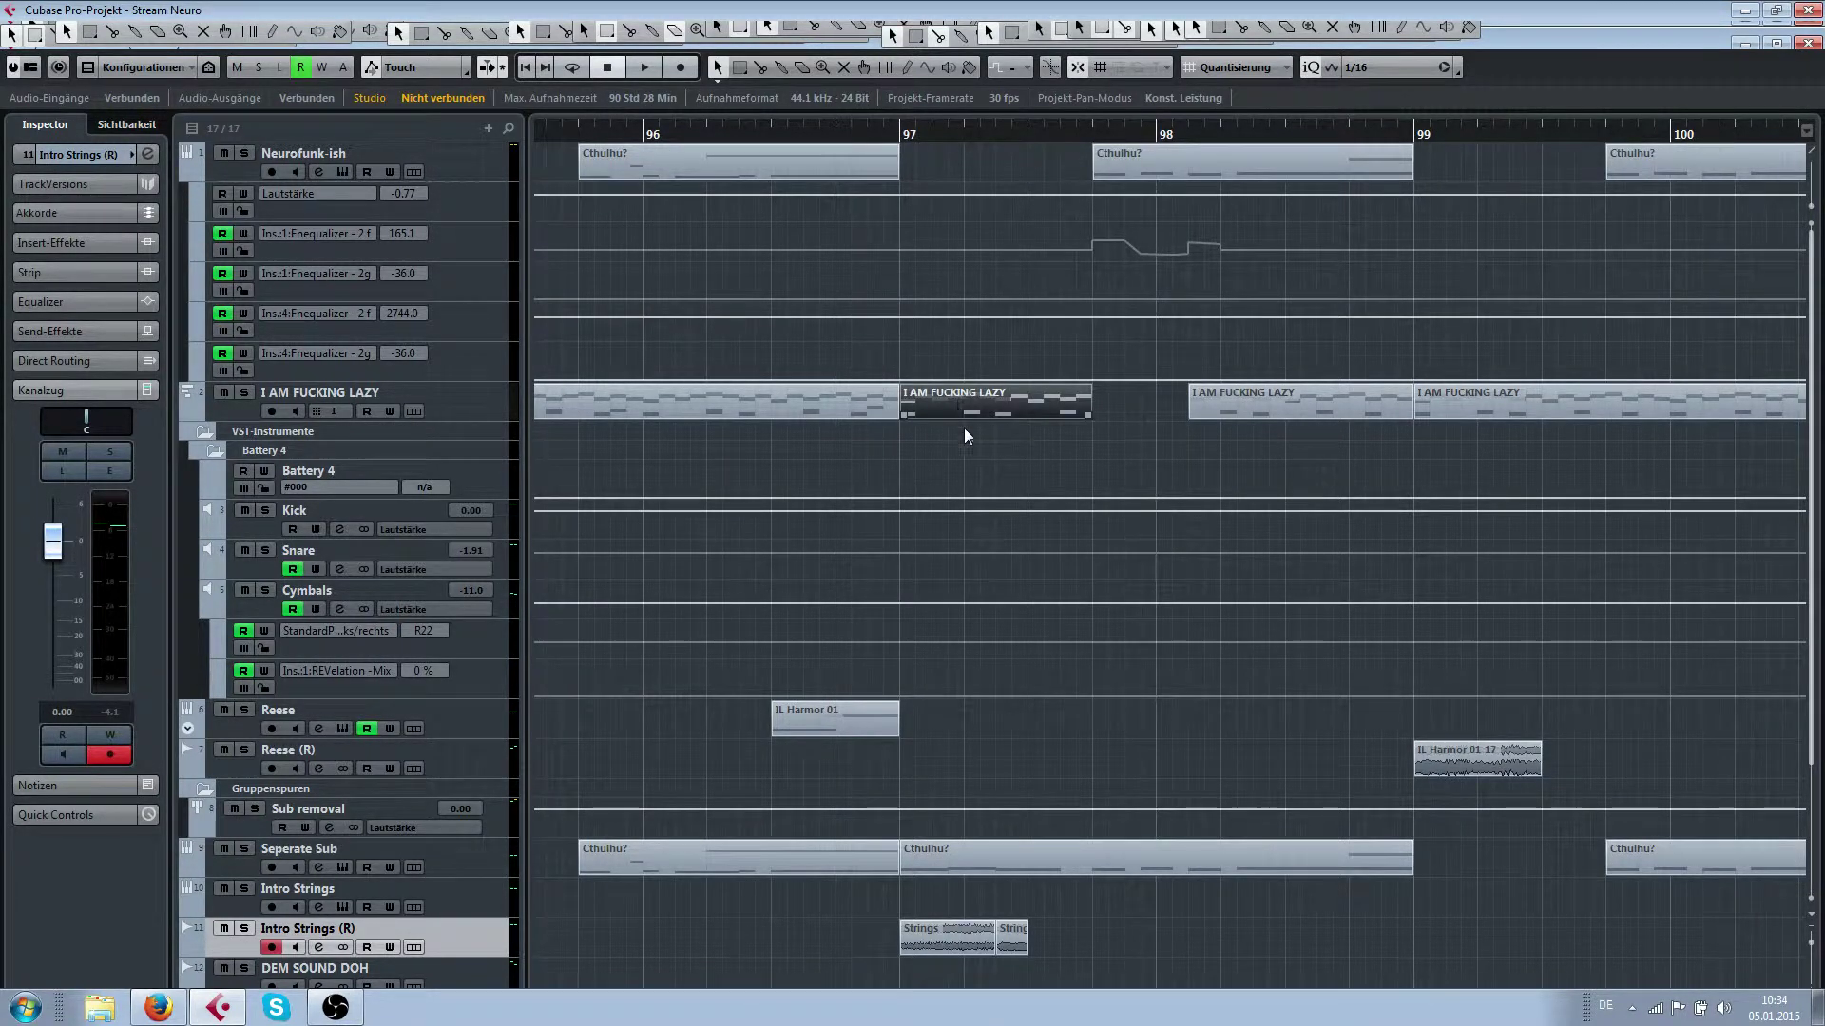
key(Delete)
click(908, 871)
drag(903, 871, 1094, 871)
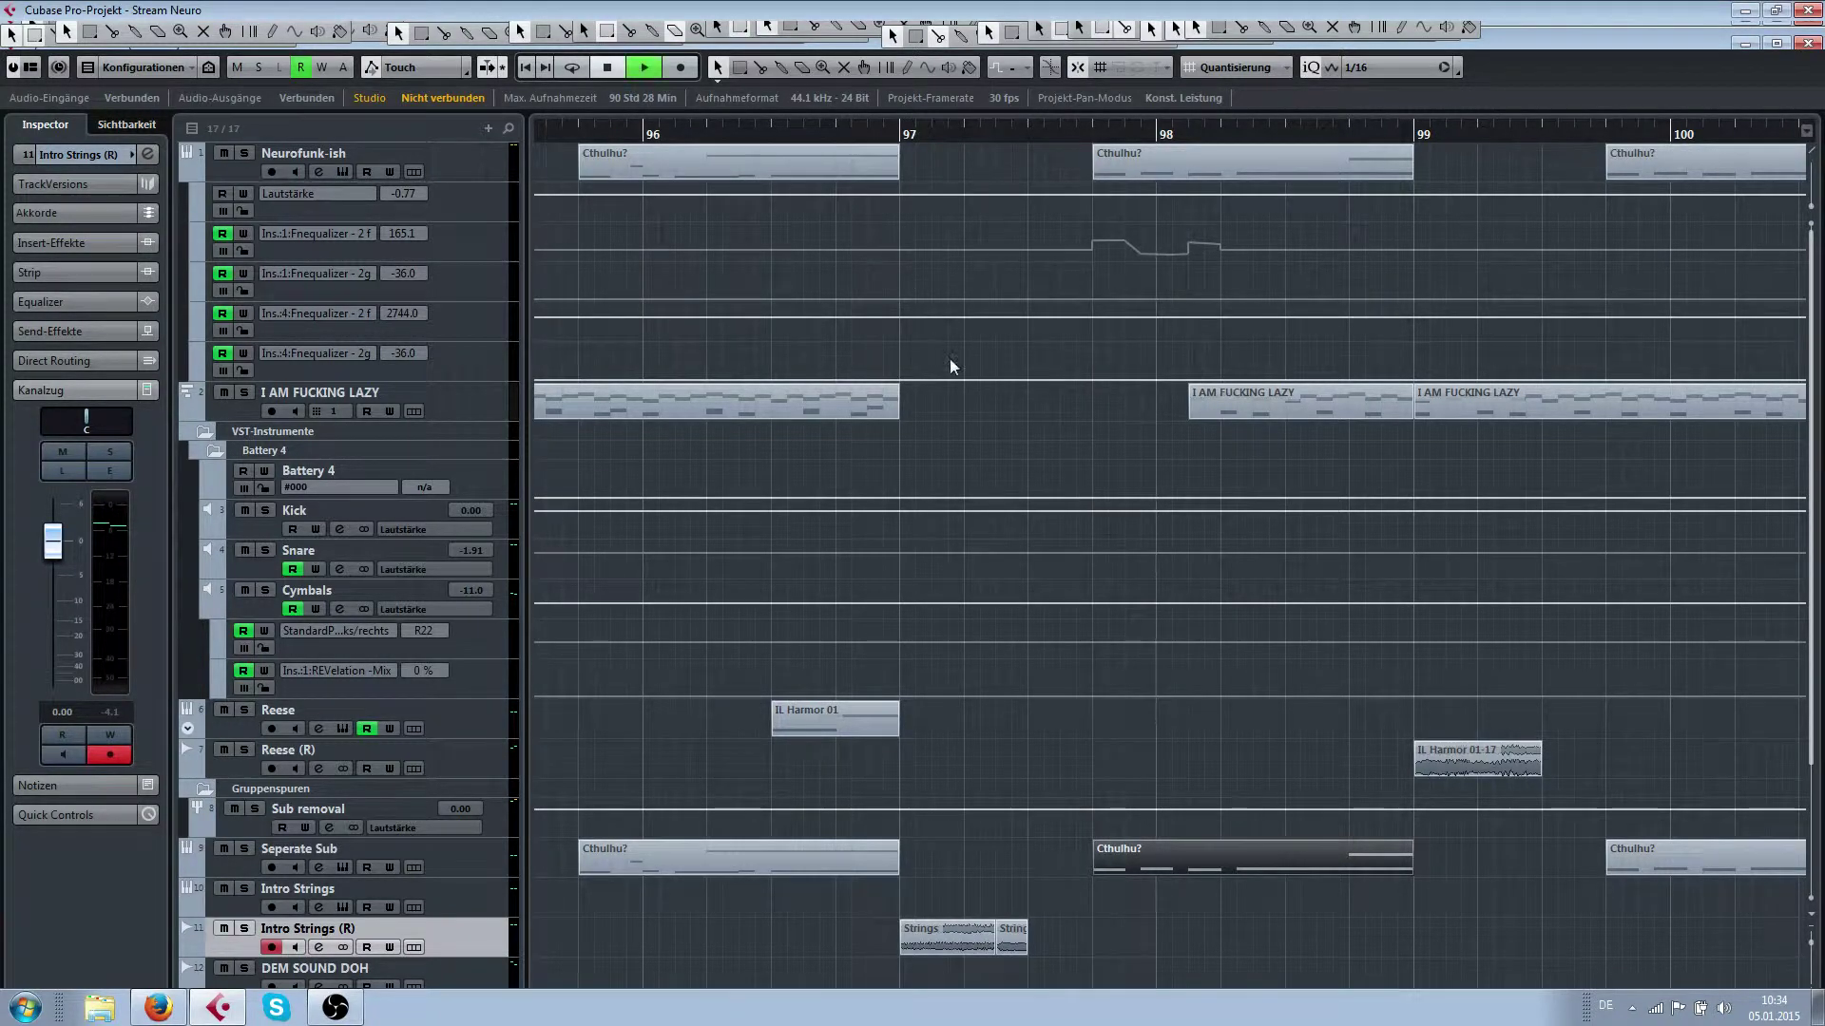
Play back the transition into the new section at bar 97, review the pasted events up to bar 107, and stop playback
scroll(952, 366, down, 3)
click(1102, 746)
scroll(1097, 745, down, 3)
scroll(1061, 766, up, 3)
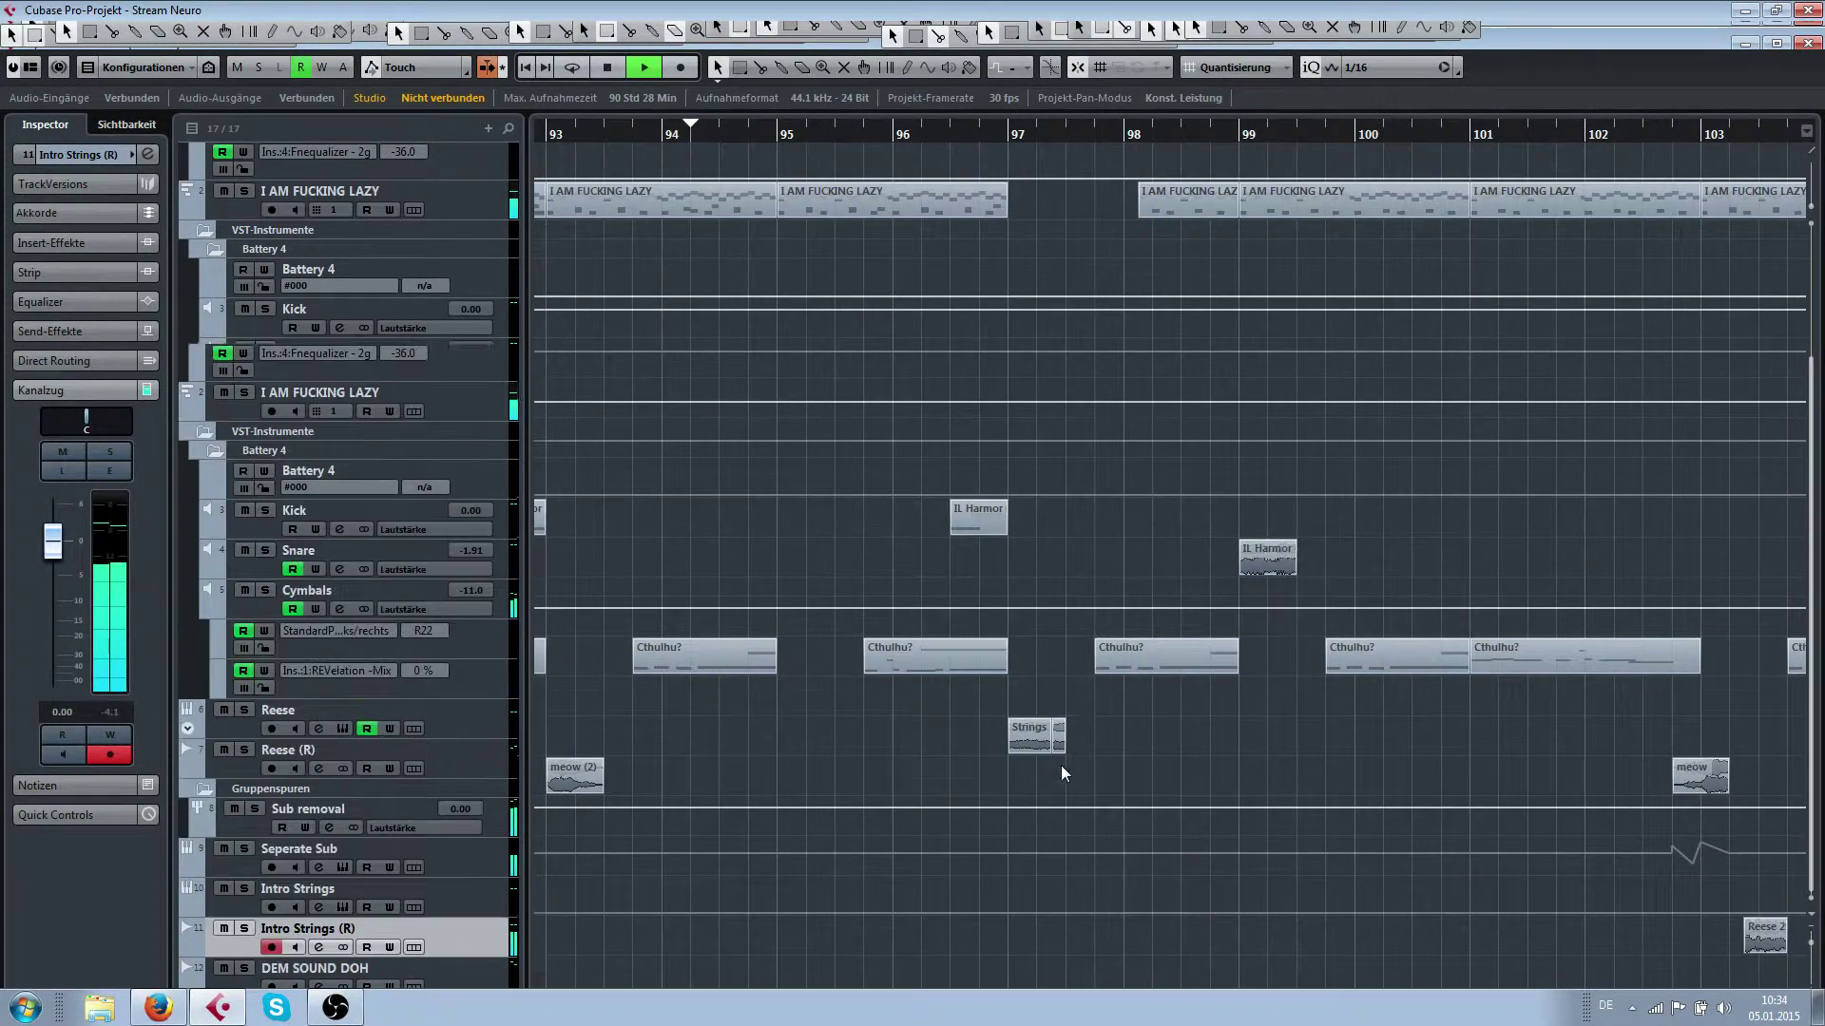
scroll(1039, 755, right, 2)
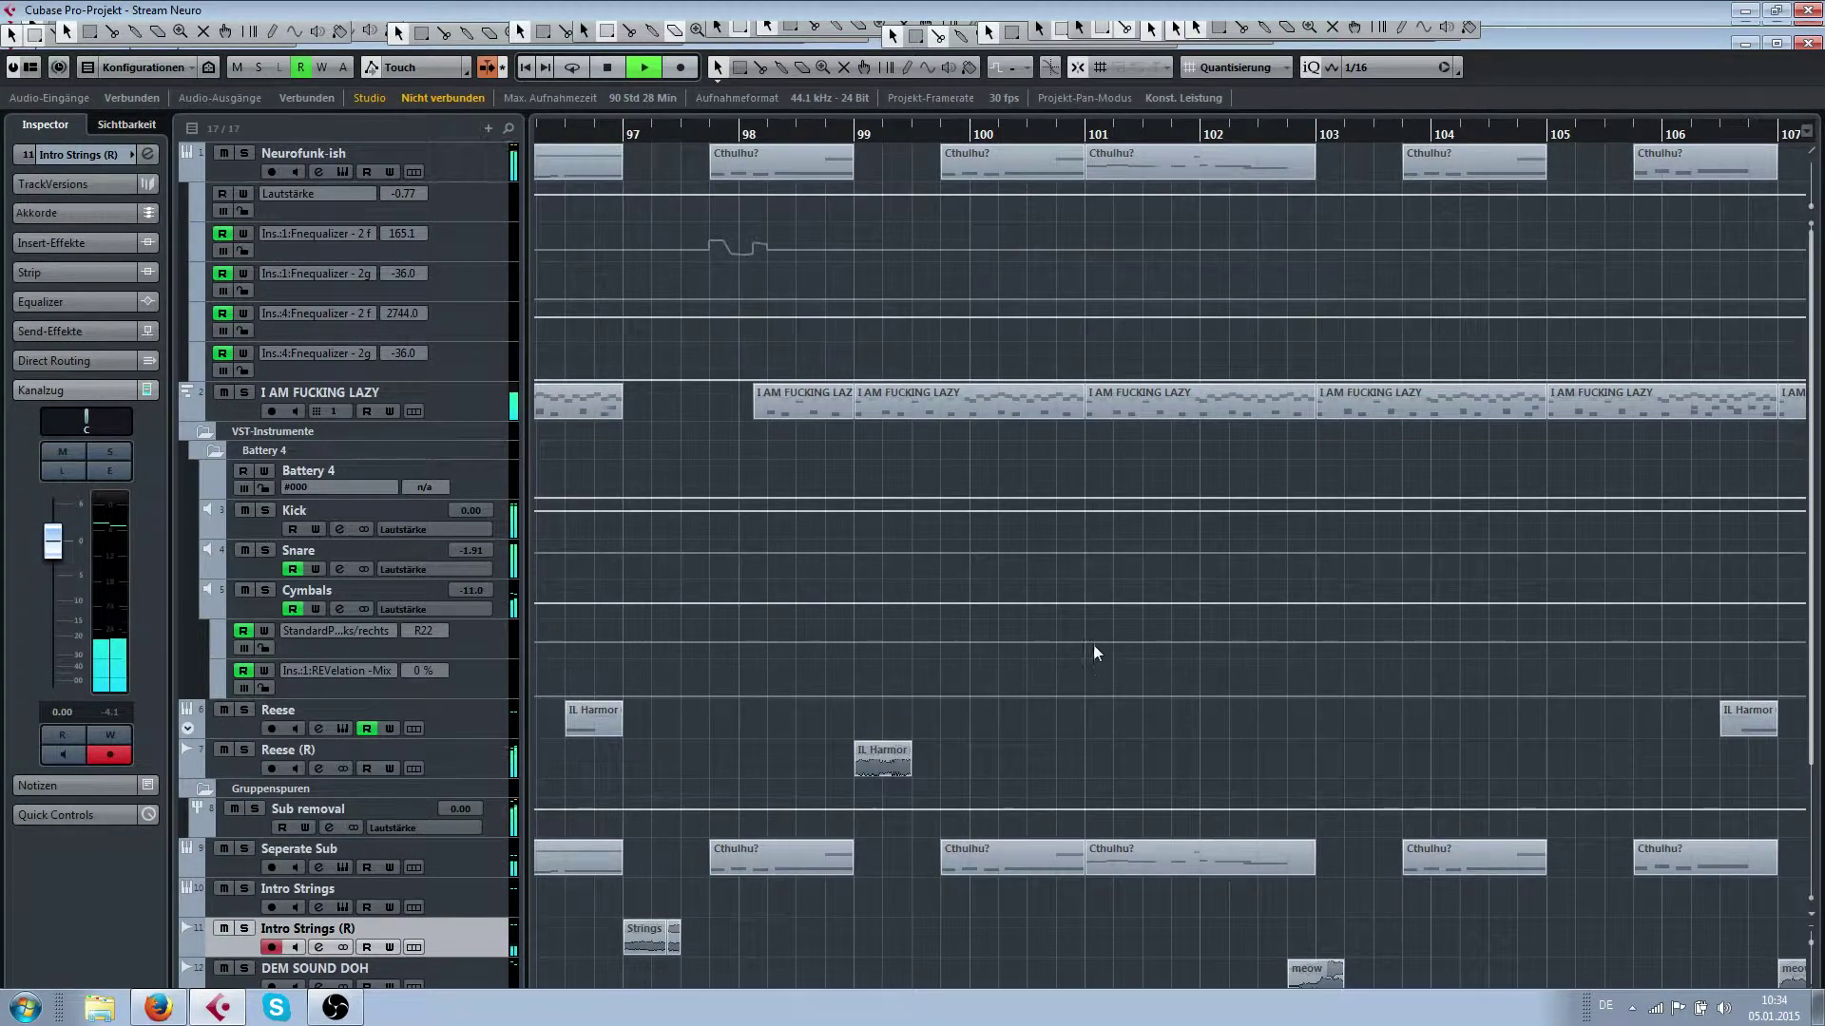
scroll(1069, 656, right, 2)
scroll(975, 572, down, 3)
key(space)
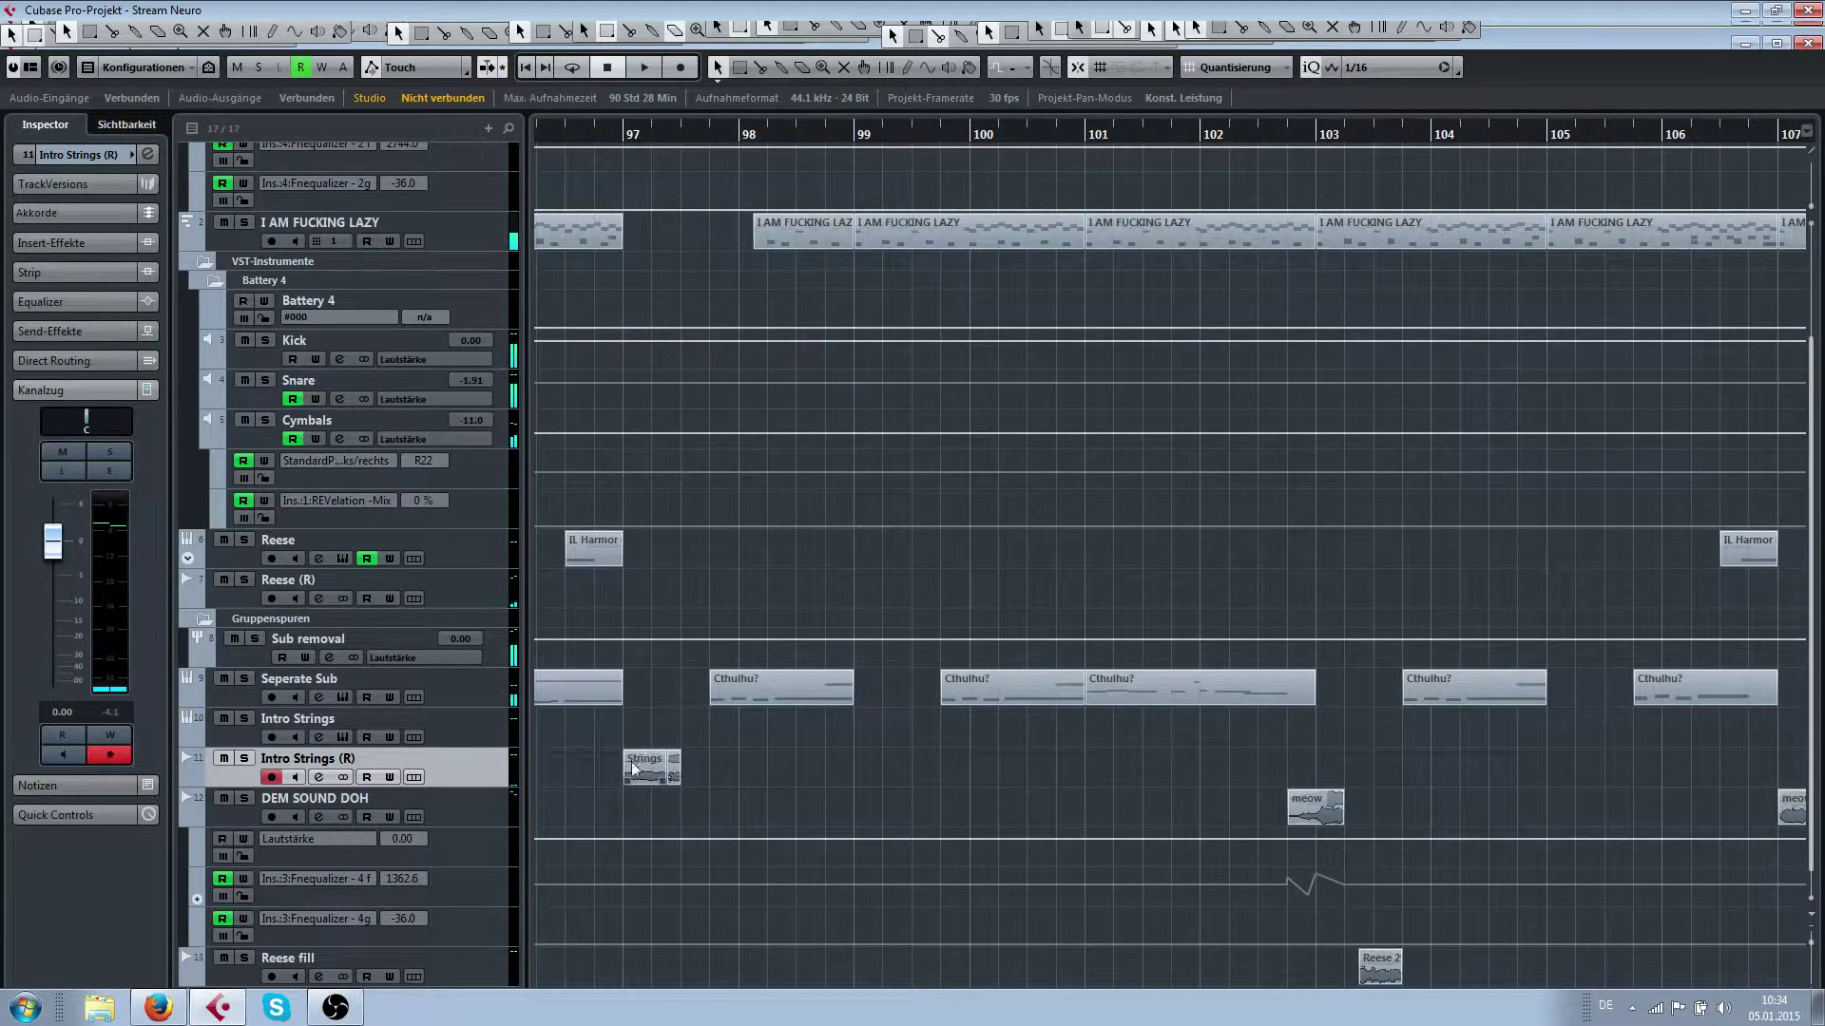
Duplicate the two Strings events at bar 97 and move the copies to bar 99
scroll(786, 765, up, 1)
key(ctrl+d)
drag(662, 777, 928, 774)
Shorten the first Strings event at bar 99 to one beat and add a half-beat repeat of it at 99.2
scroll(926, 795, up, 5)
key(ctrl+d)
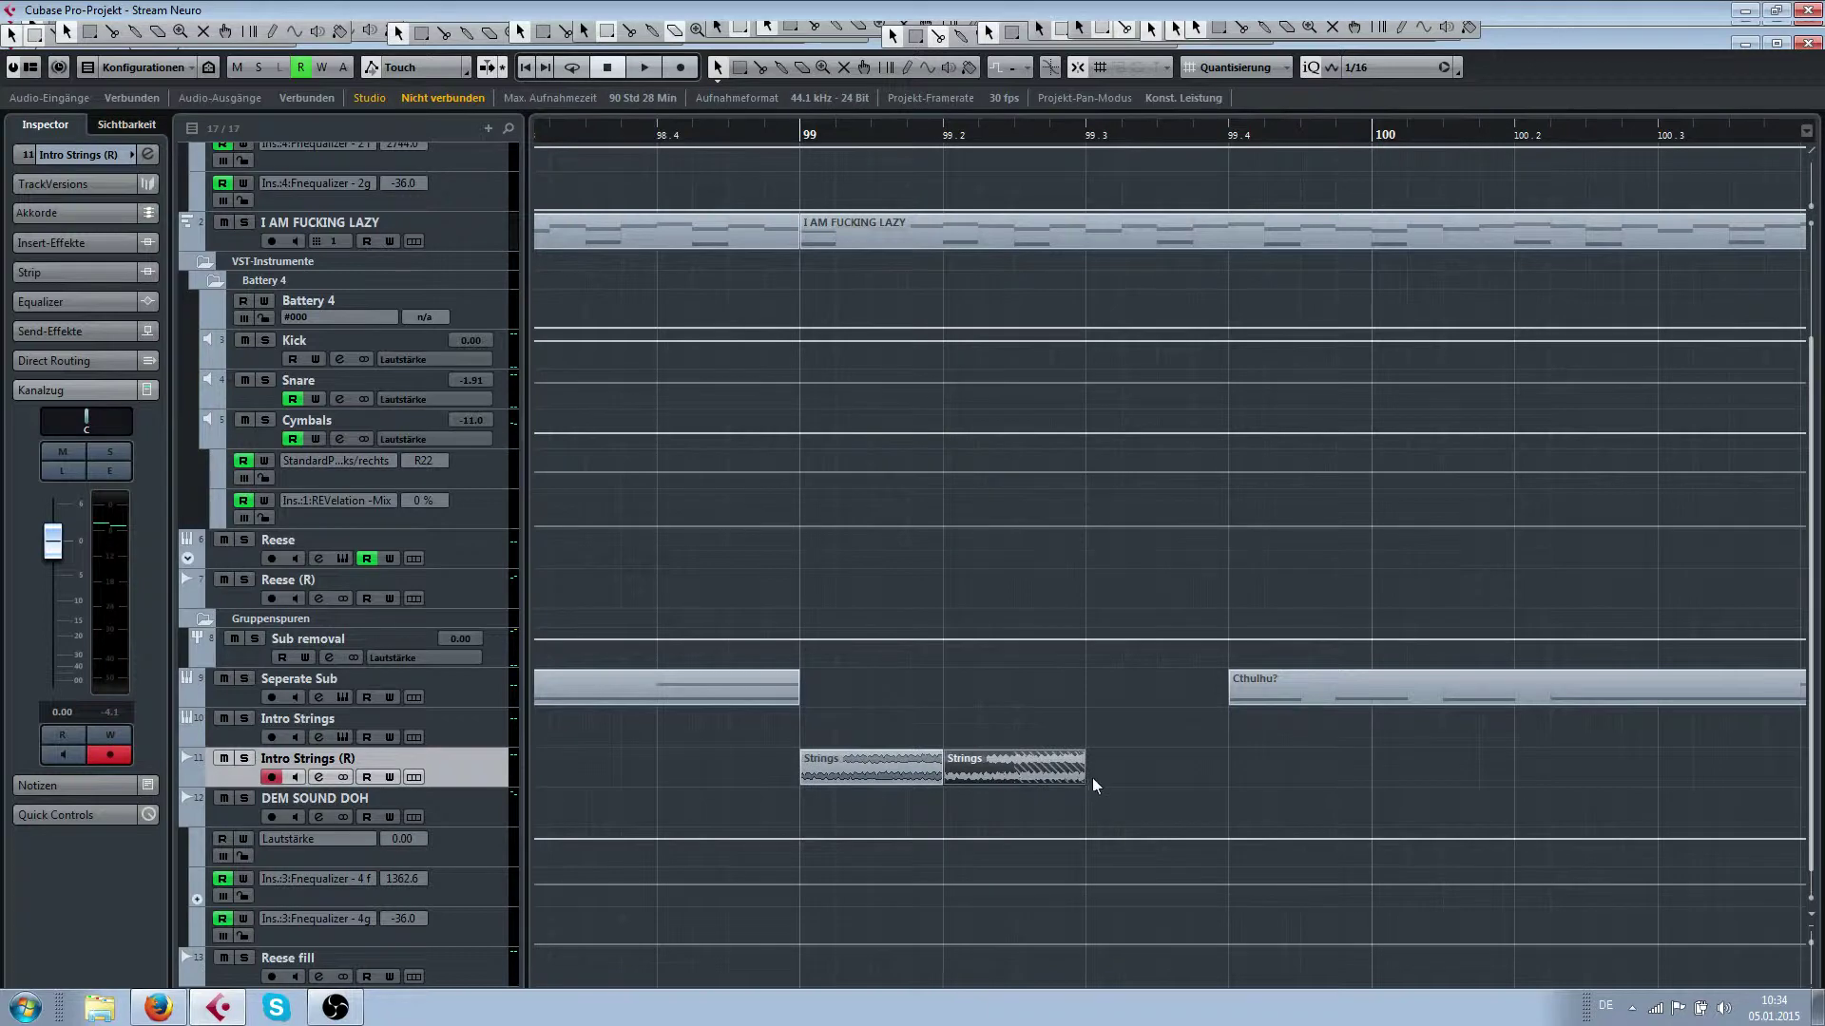
drag(1092, 777, 1014, 779)
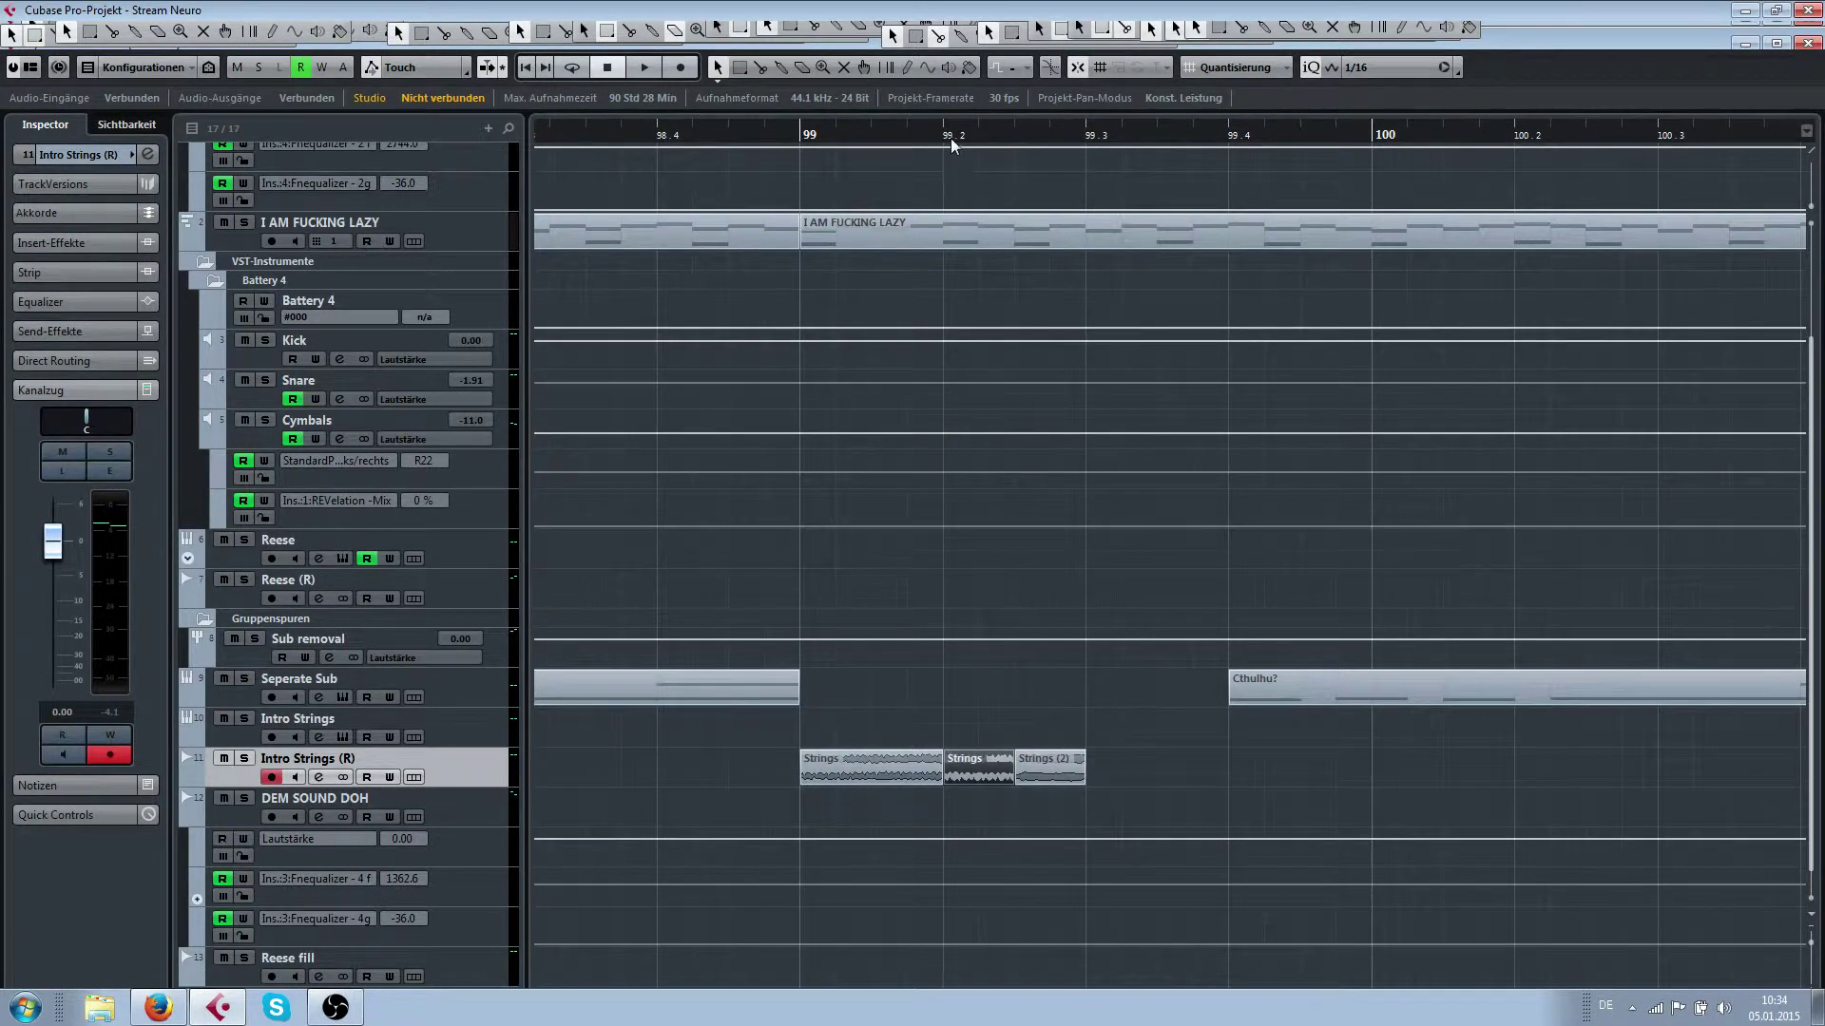
key(space)
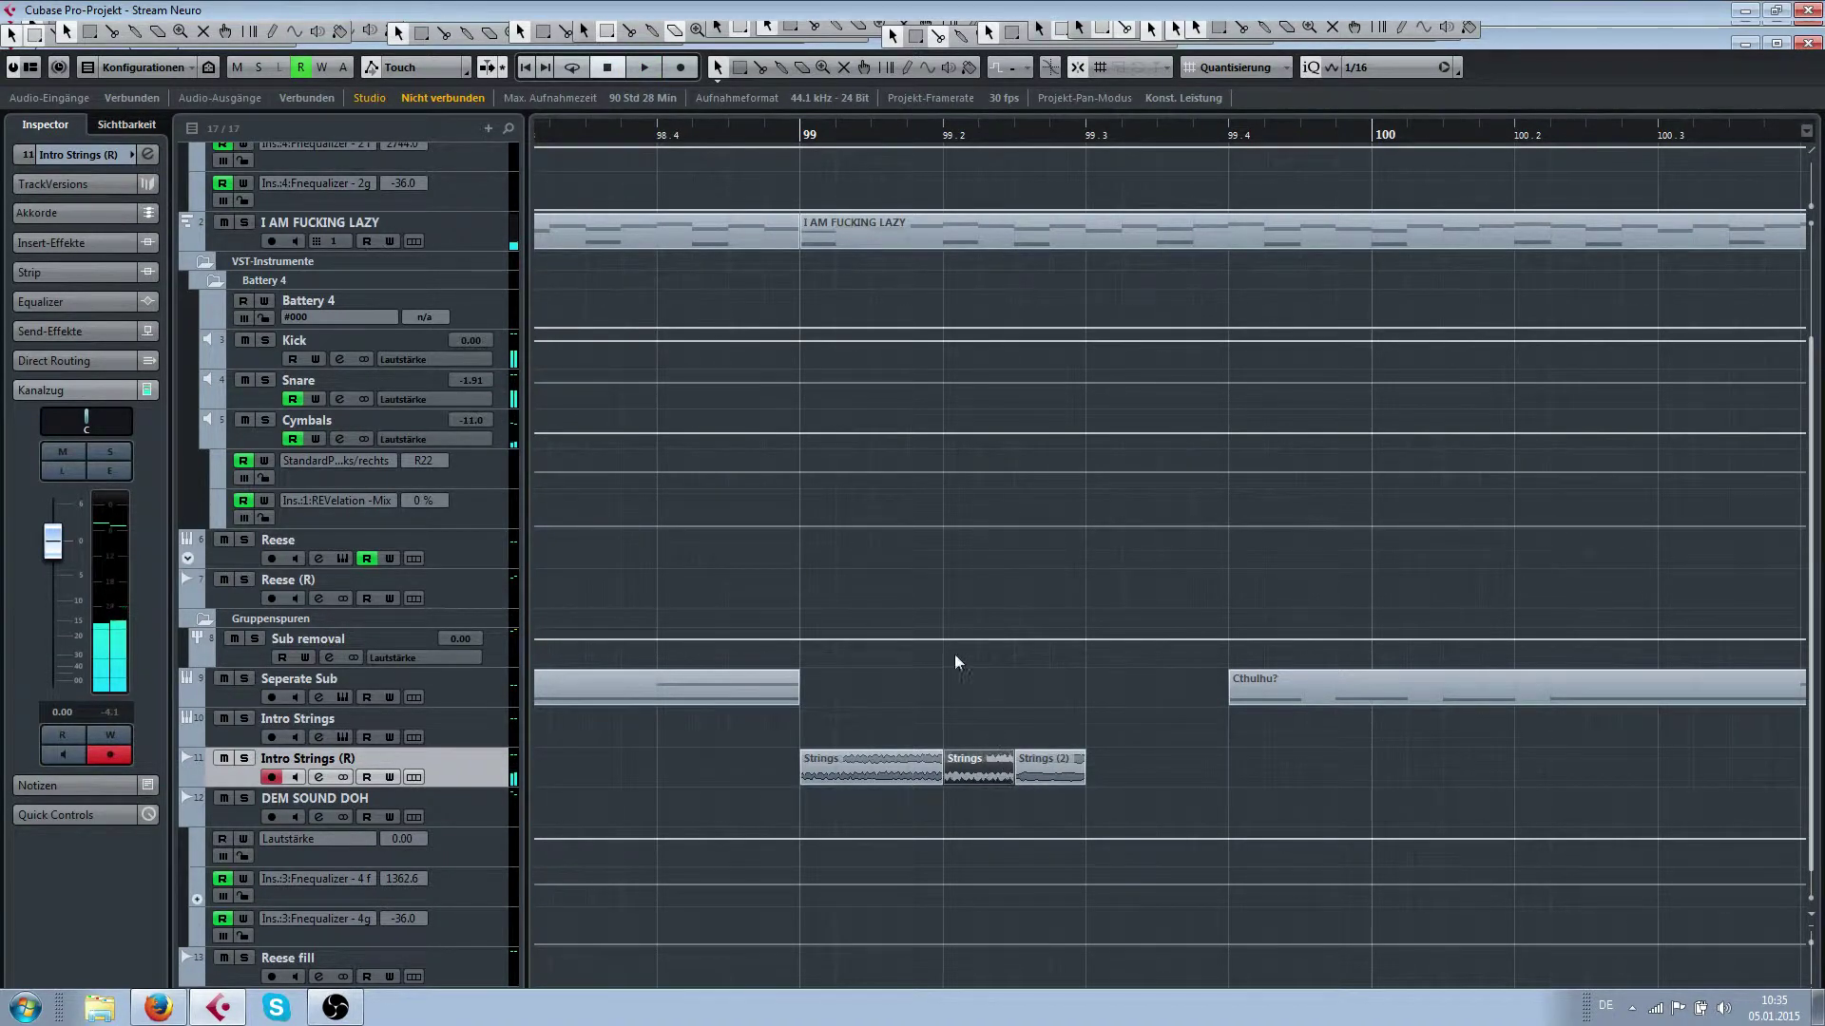
Pitch-shift the half-beat Strings event at 99.2 by 13 semitones and play back the result
key(p)
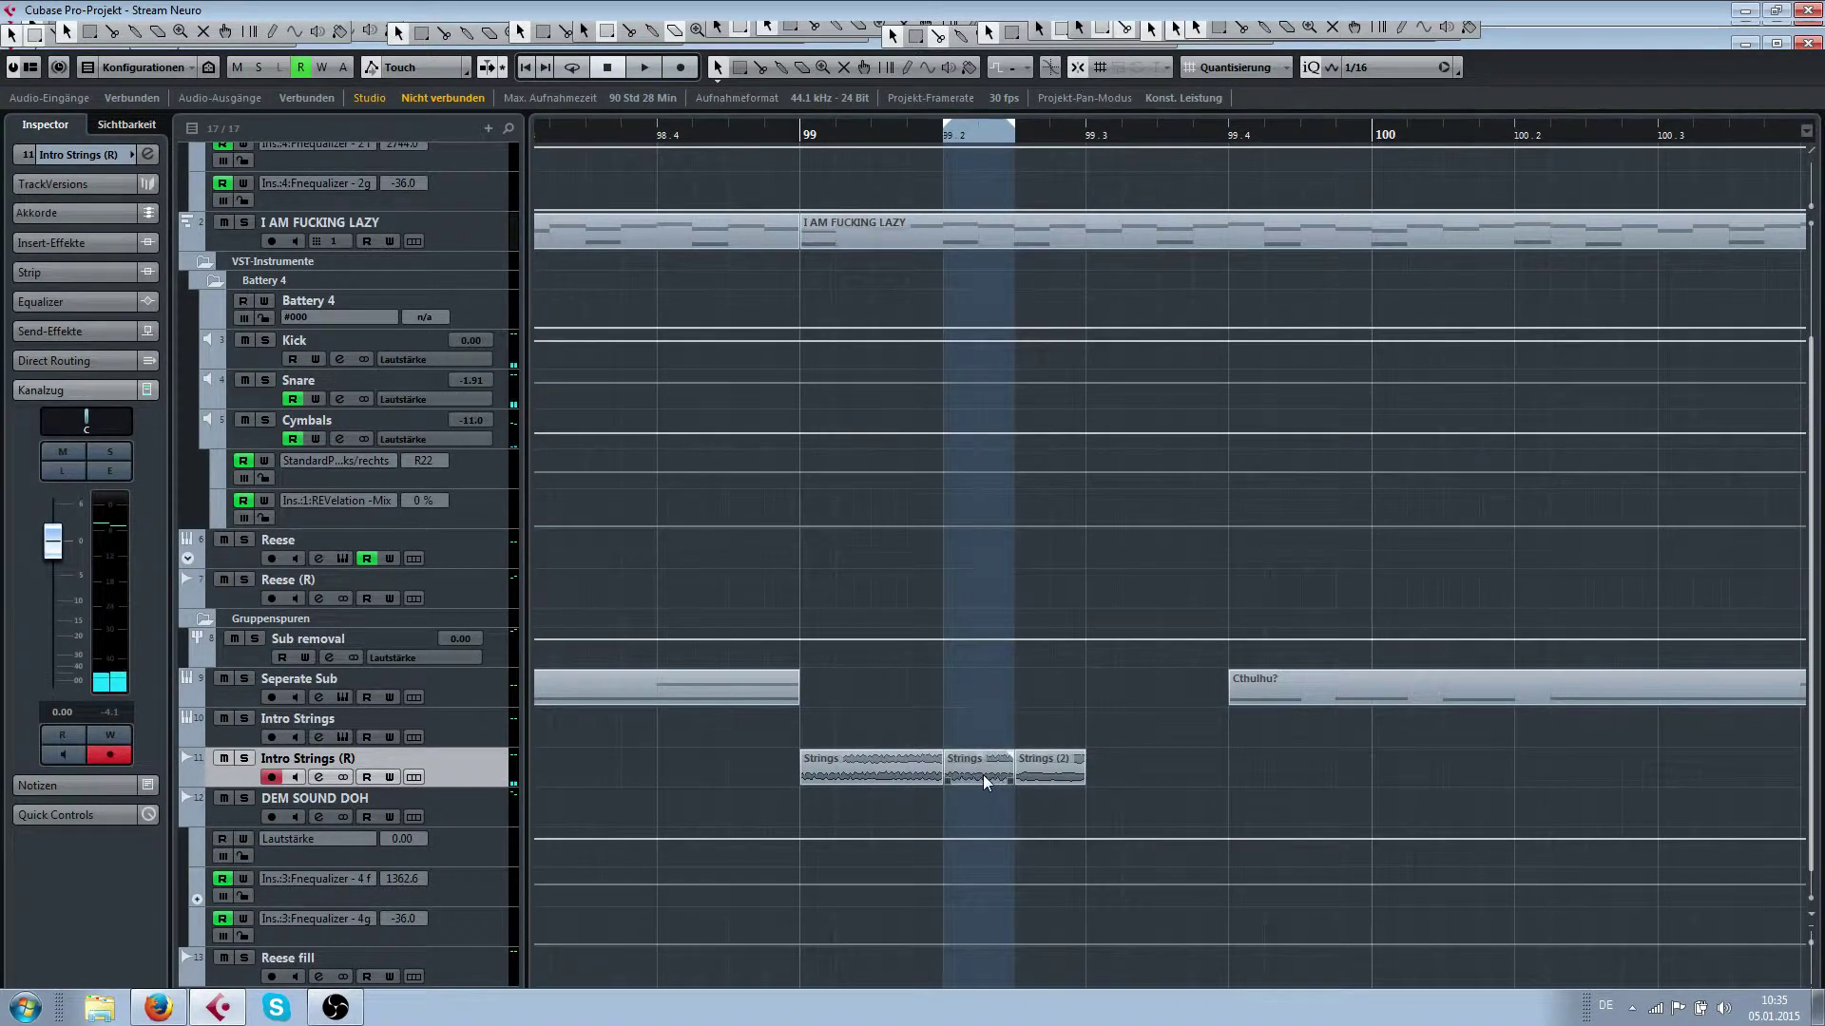
key(shift+p)
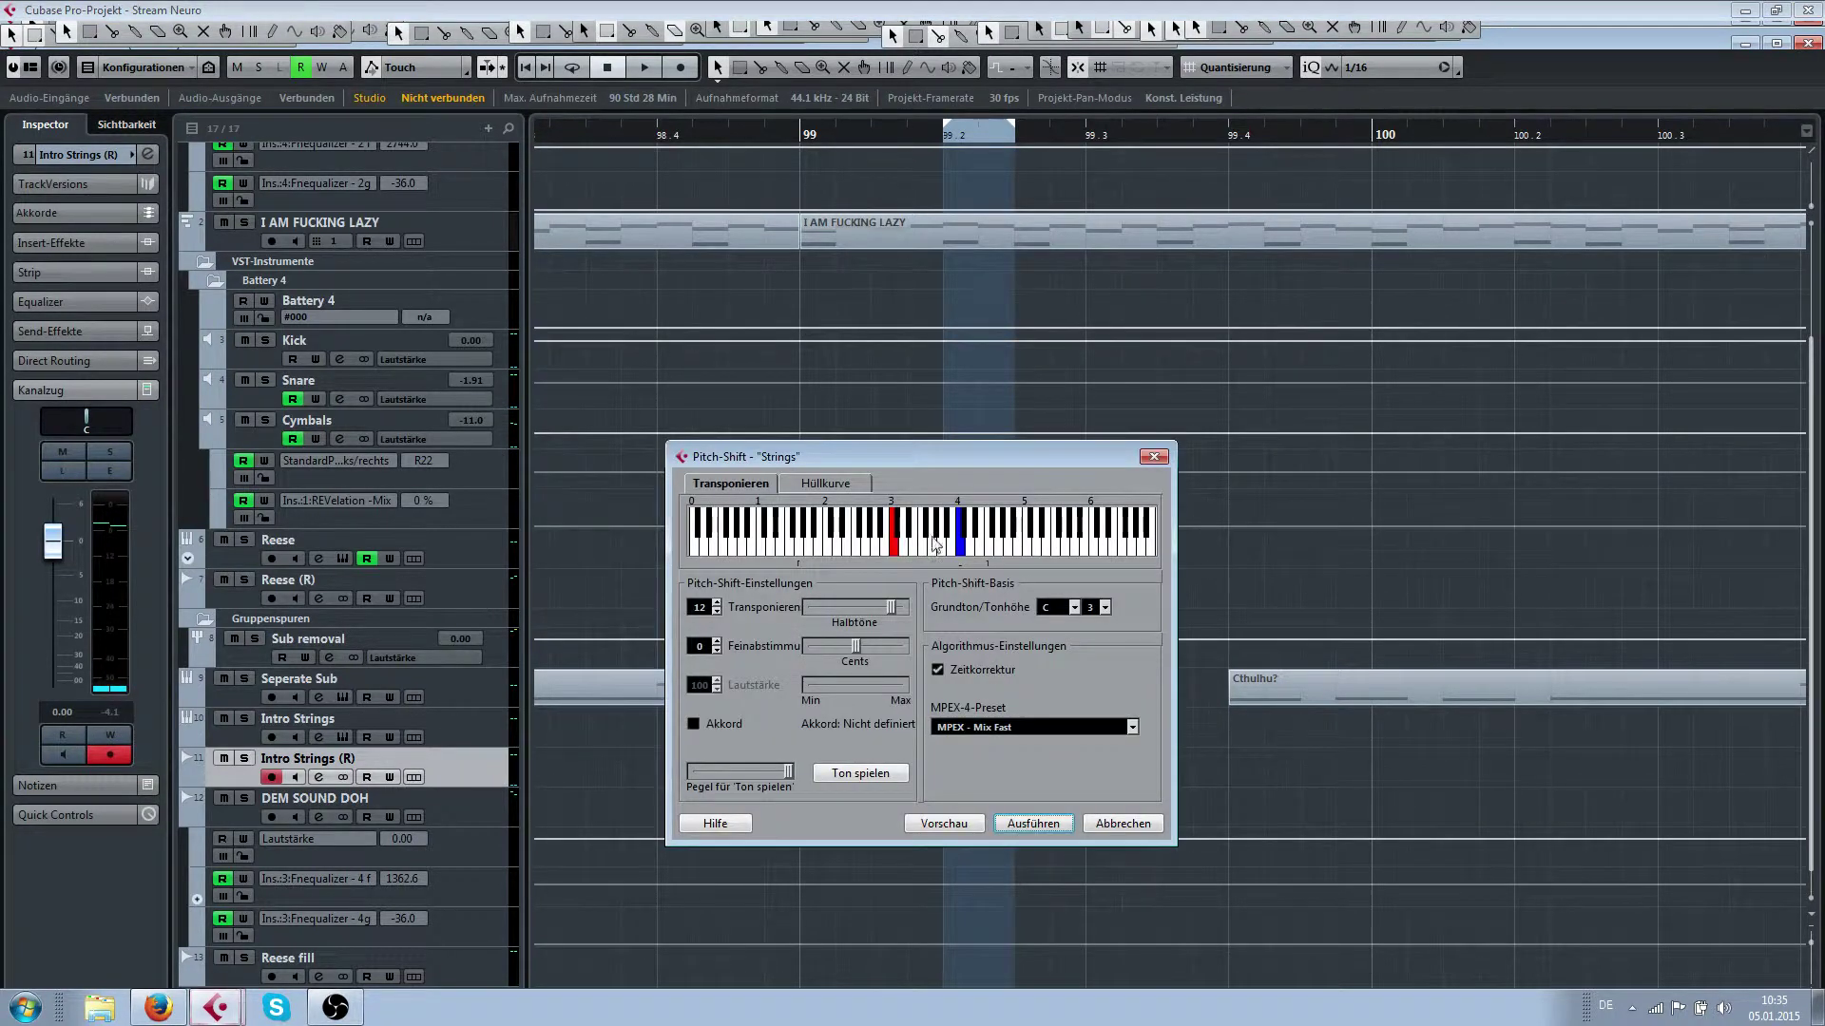
click(716, 602)
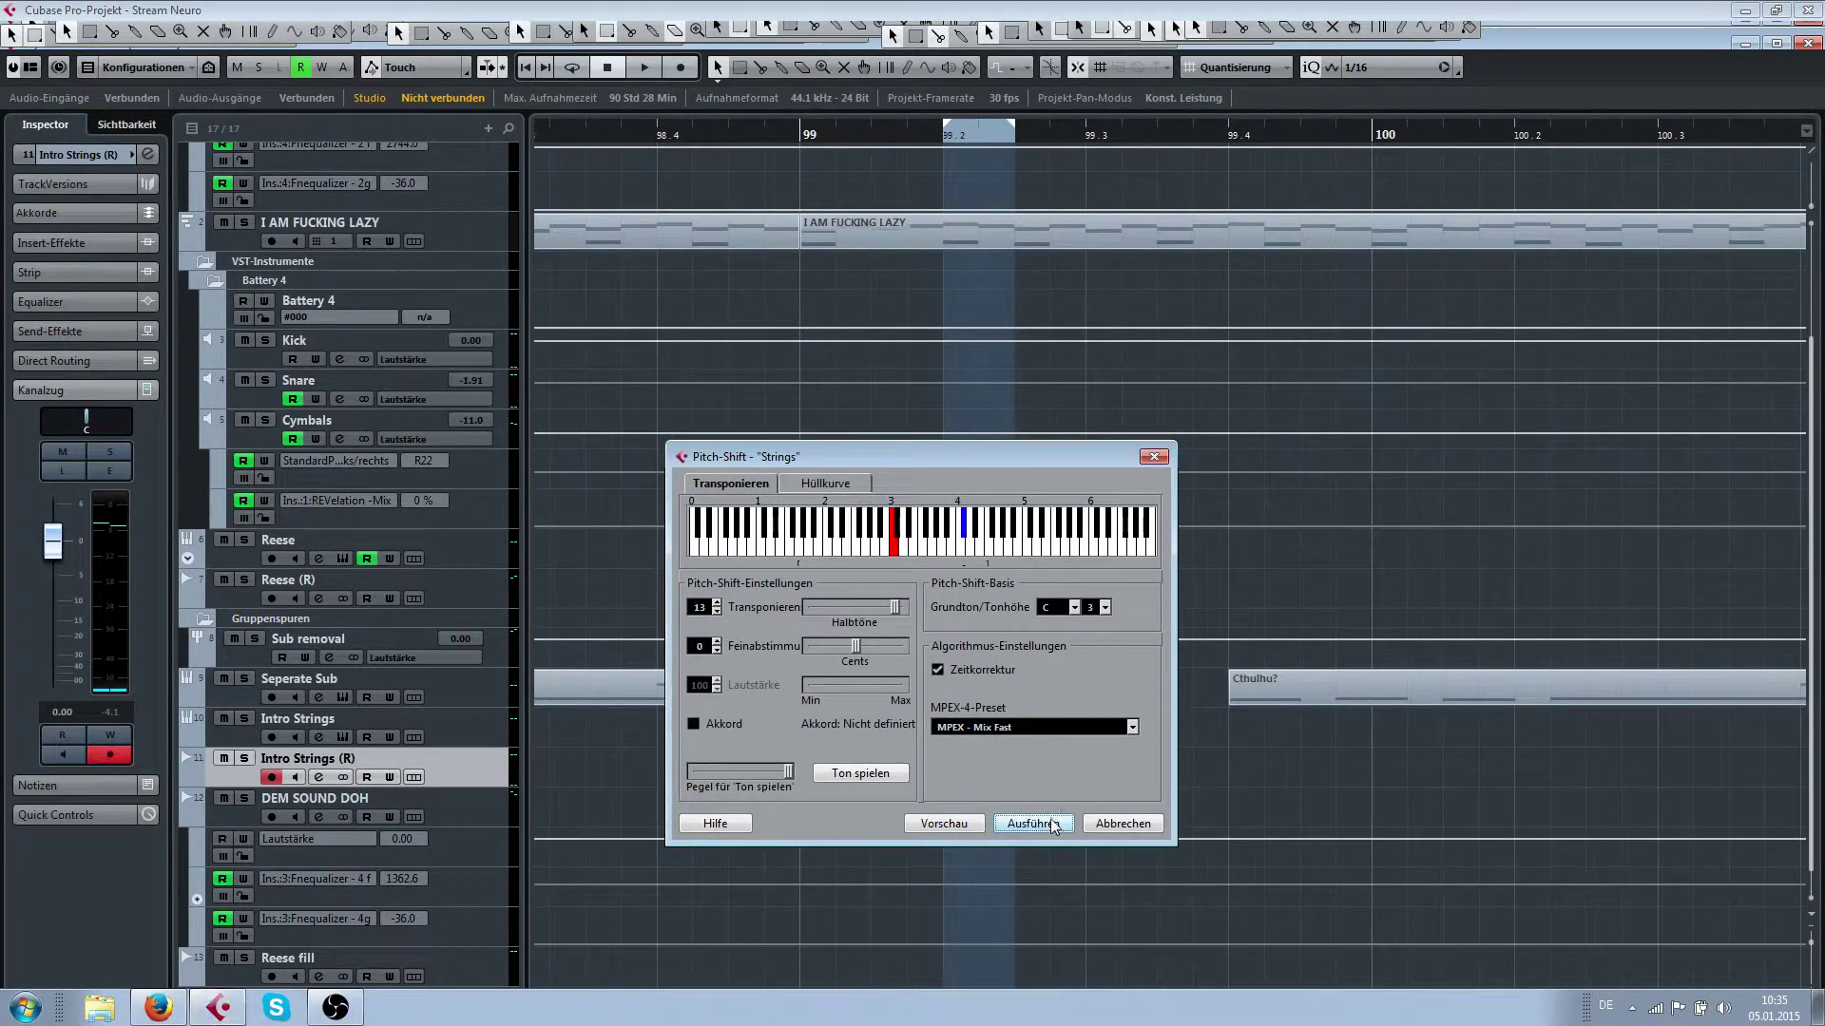
click(1031, 823)
key(Return)
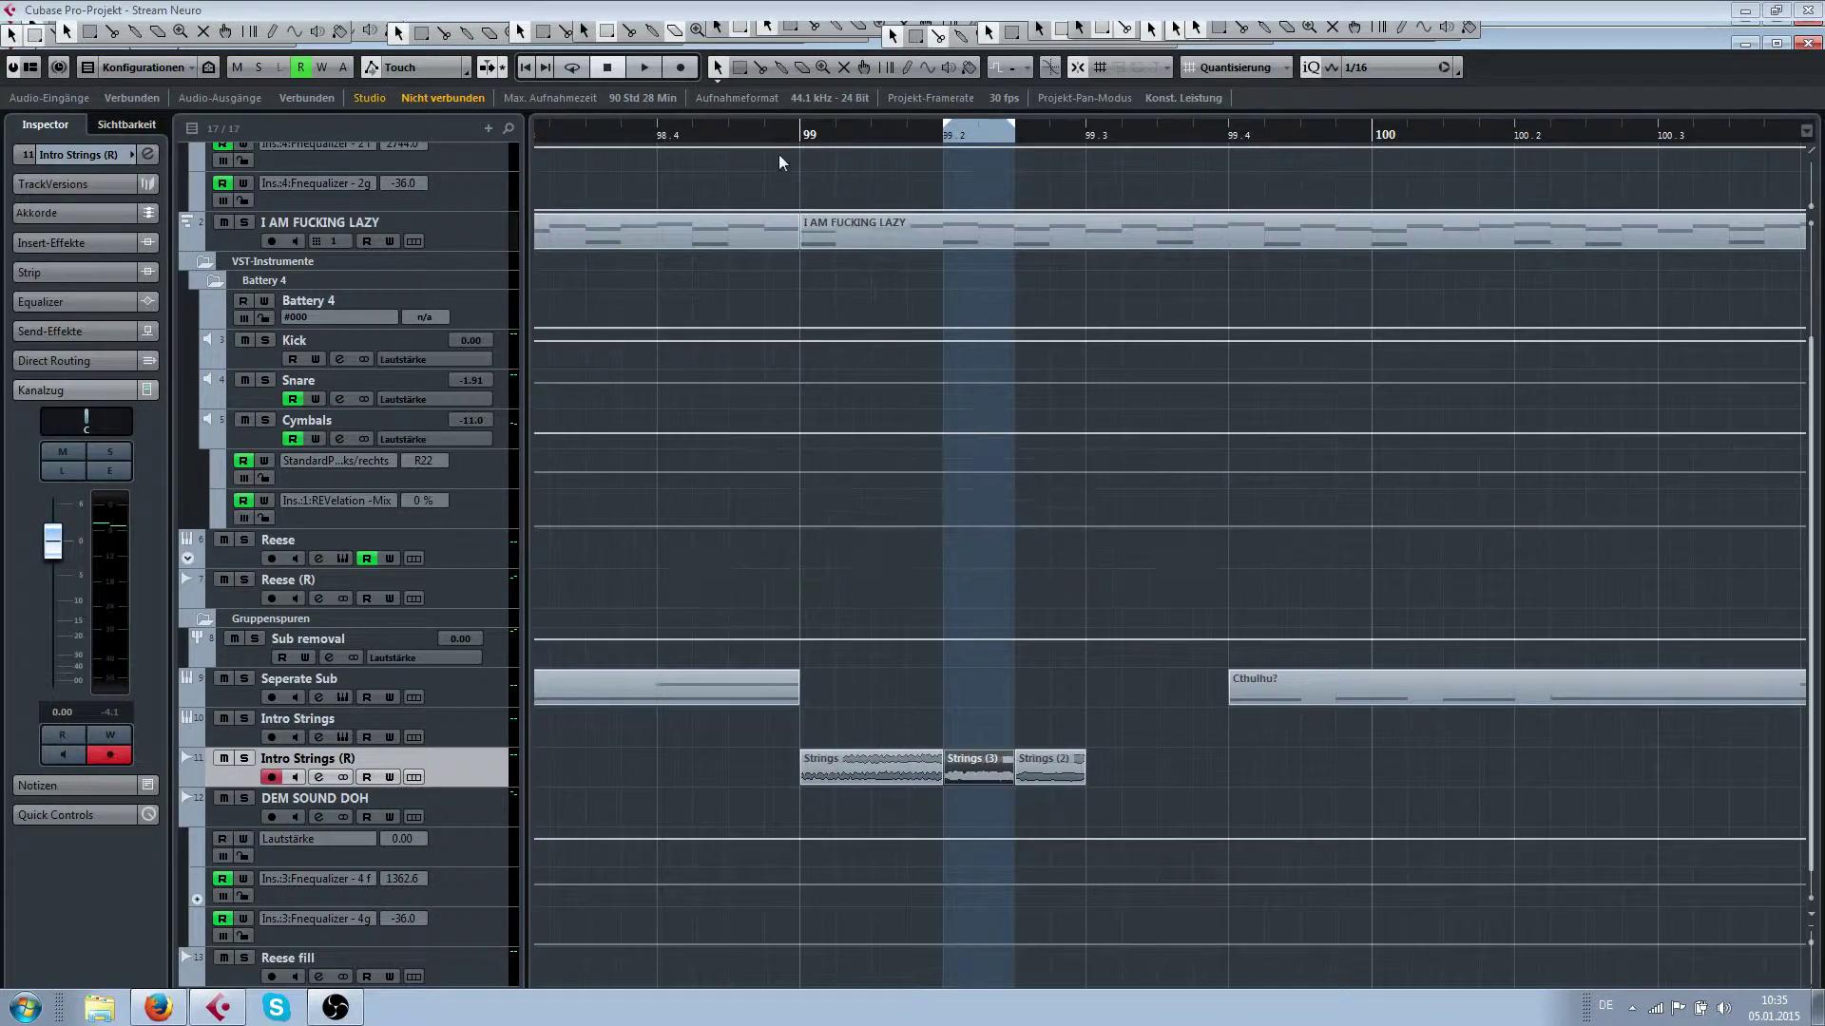
key(space)
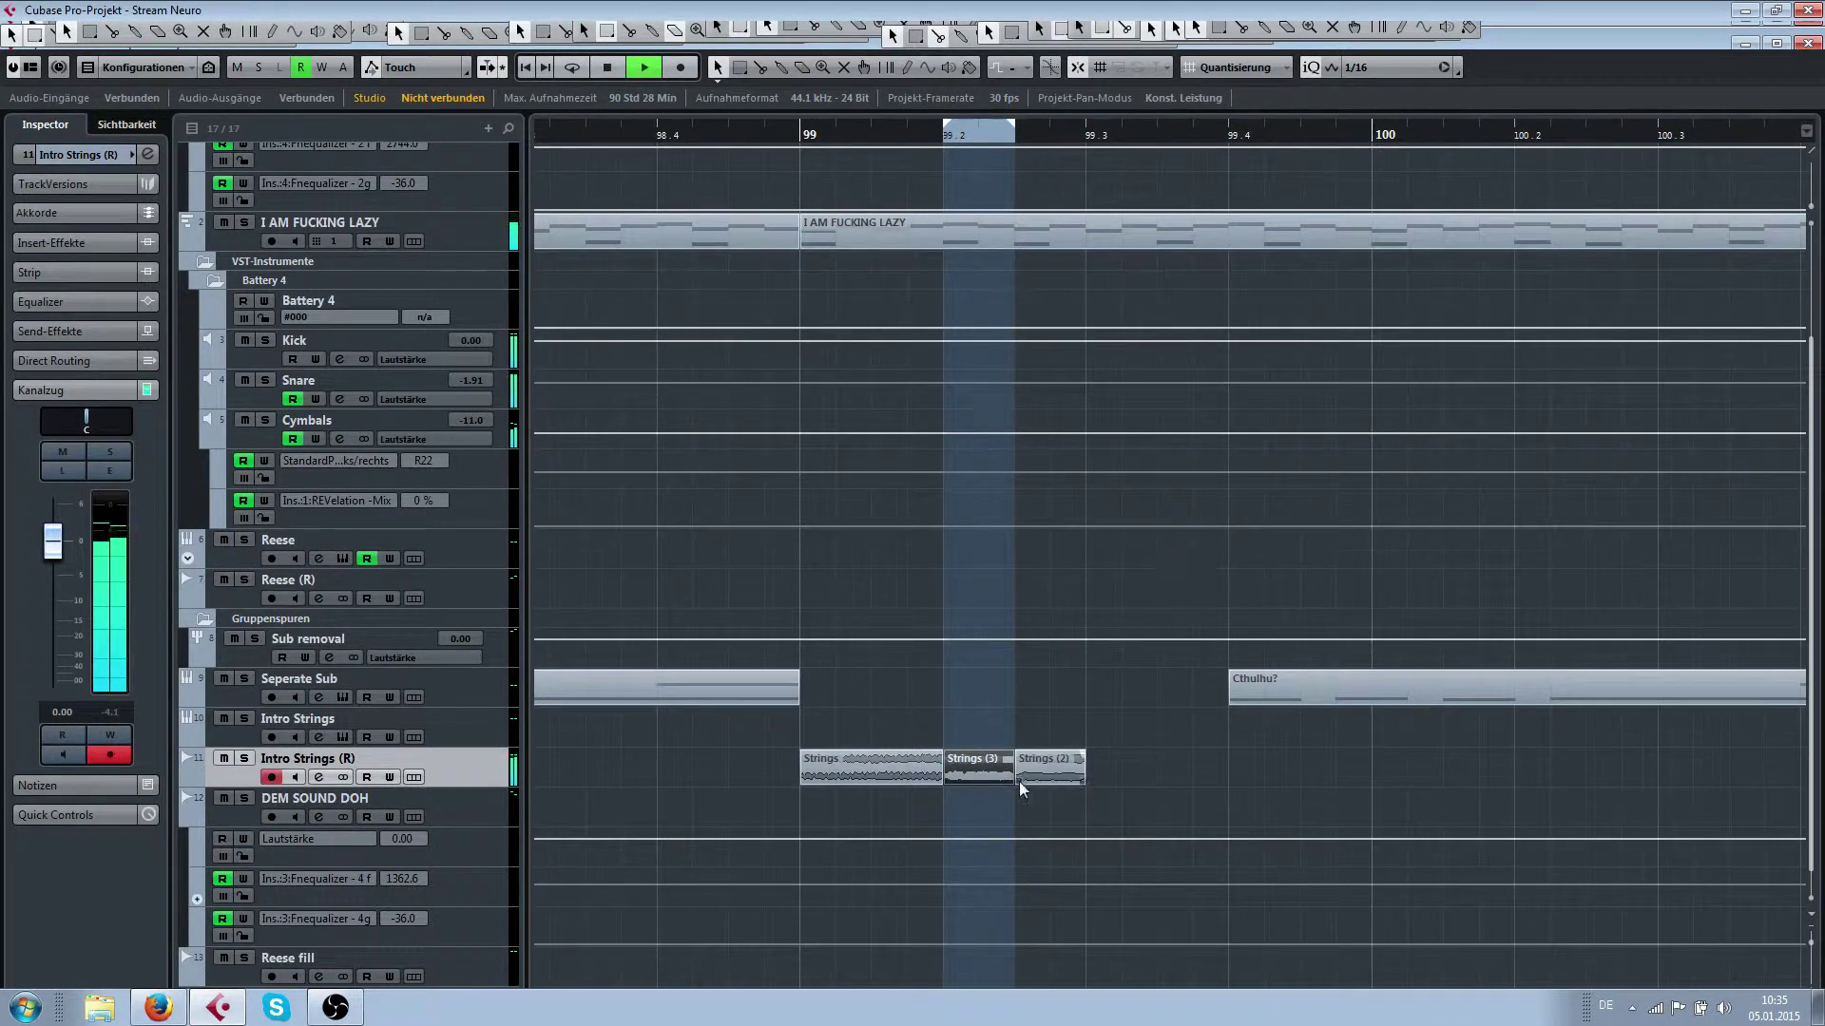
key(space)
Apply Pitch-Shift again to the Strings event at 99.2 with a lower transposition and play back the result
key(shift+p)
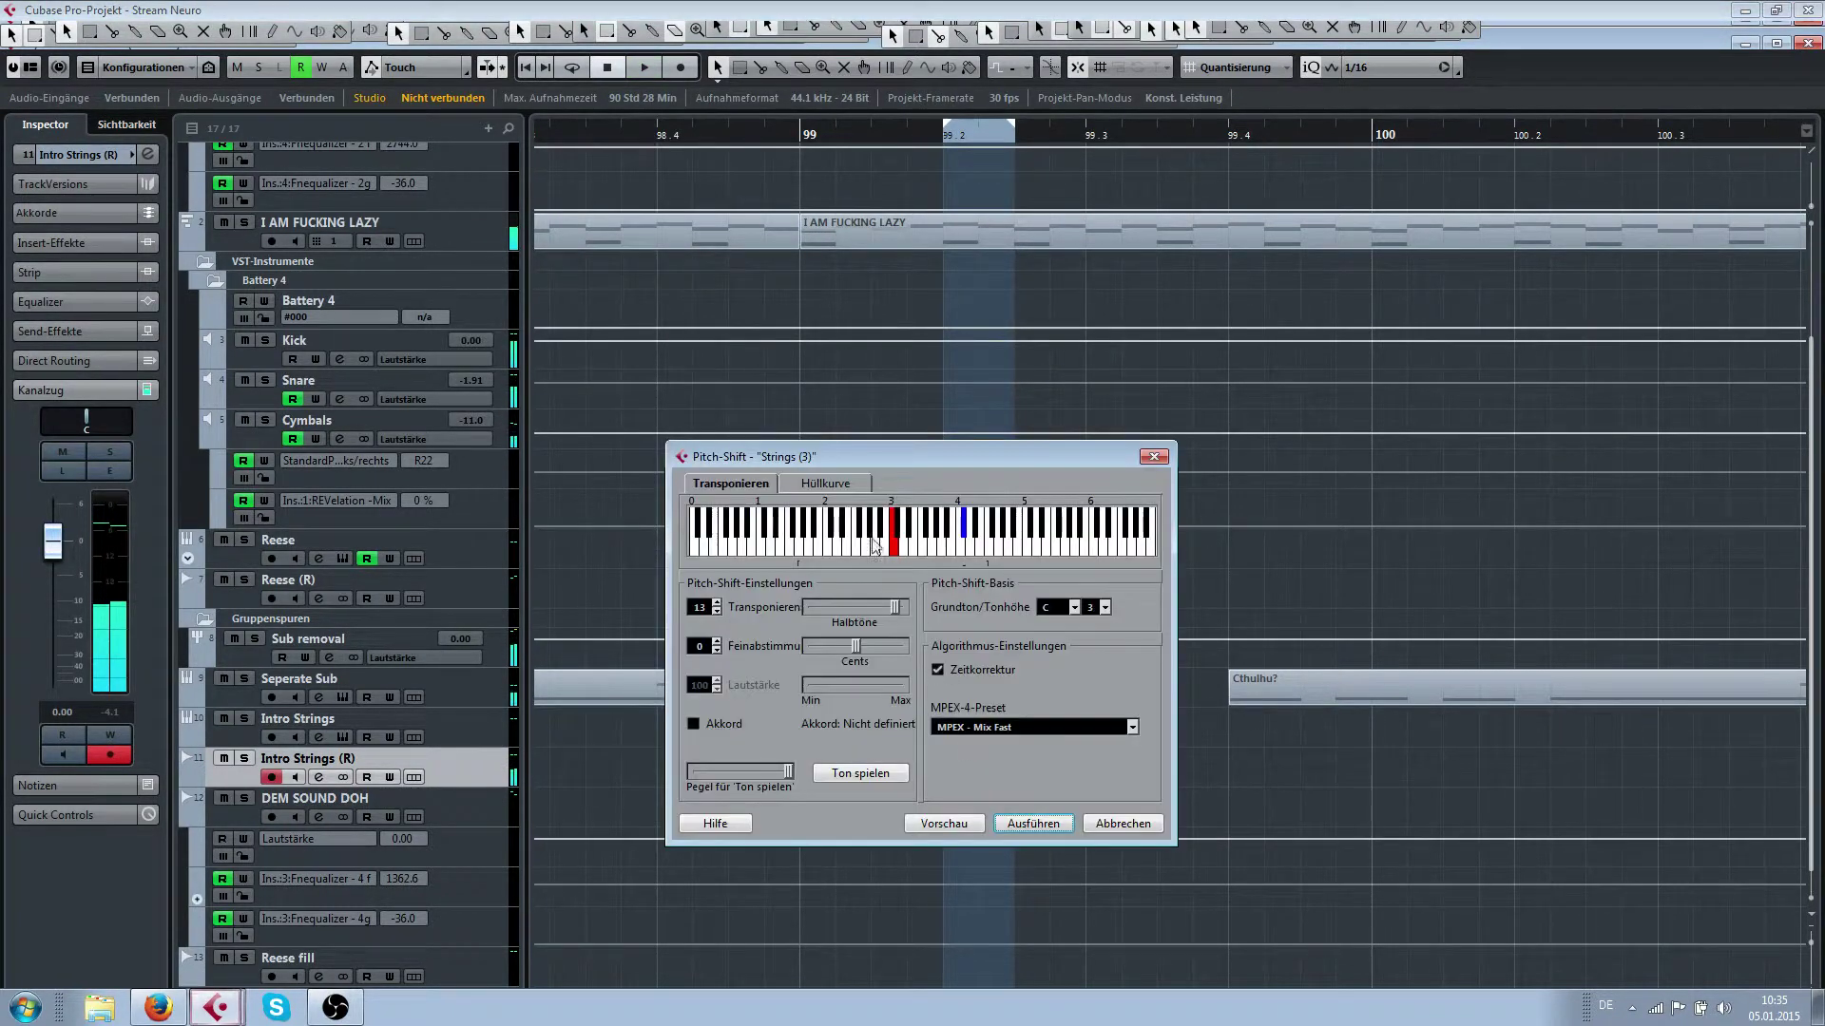
click(717, 602)
click(716, 611)
drag(717, 611, 707, 629)
click(1019, 823)
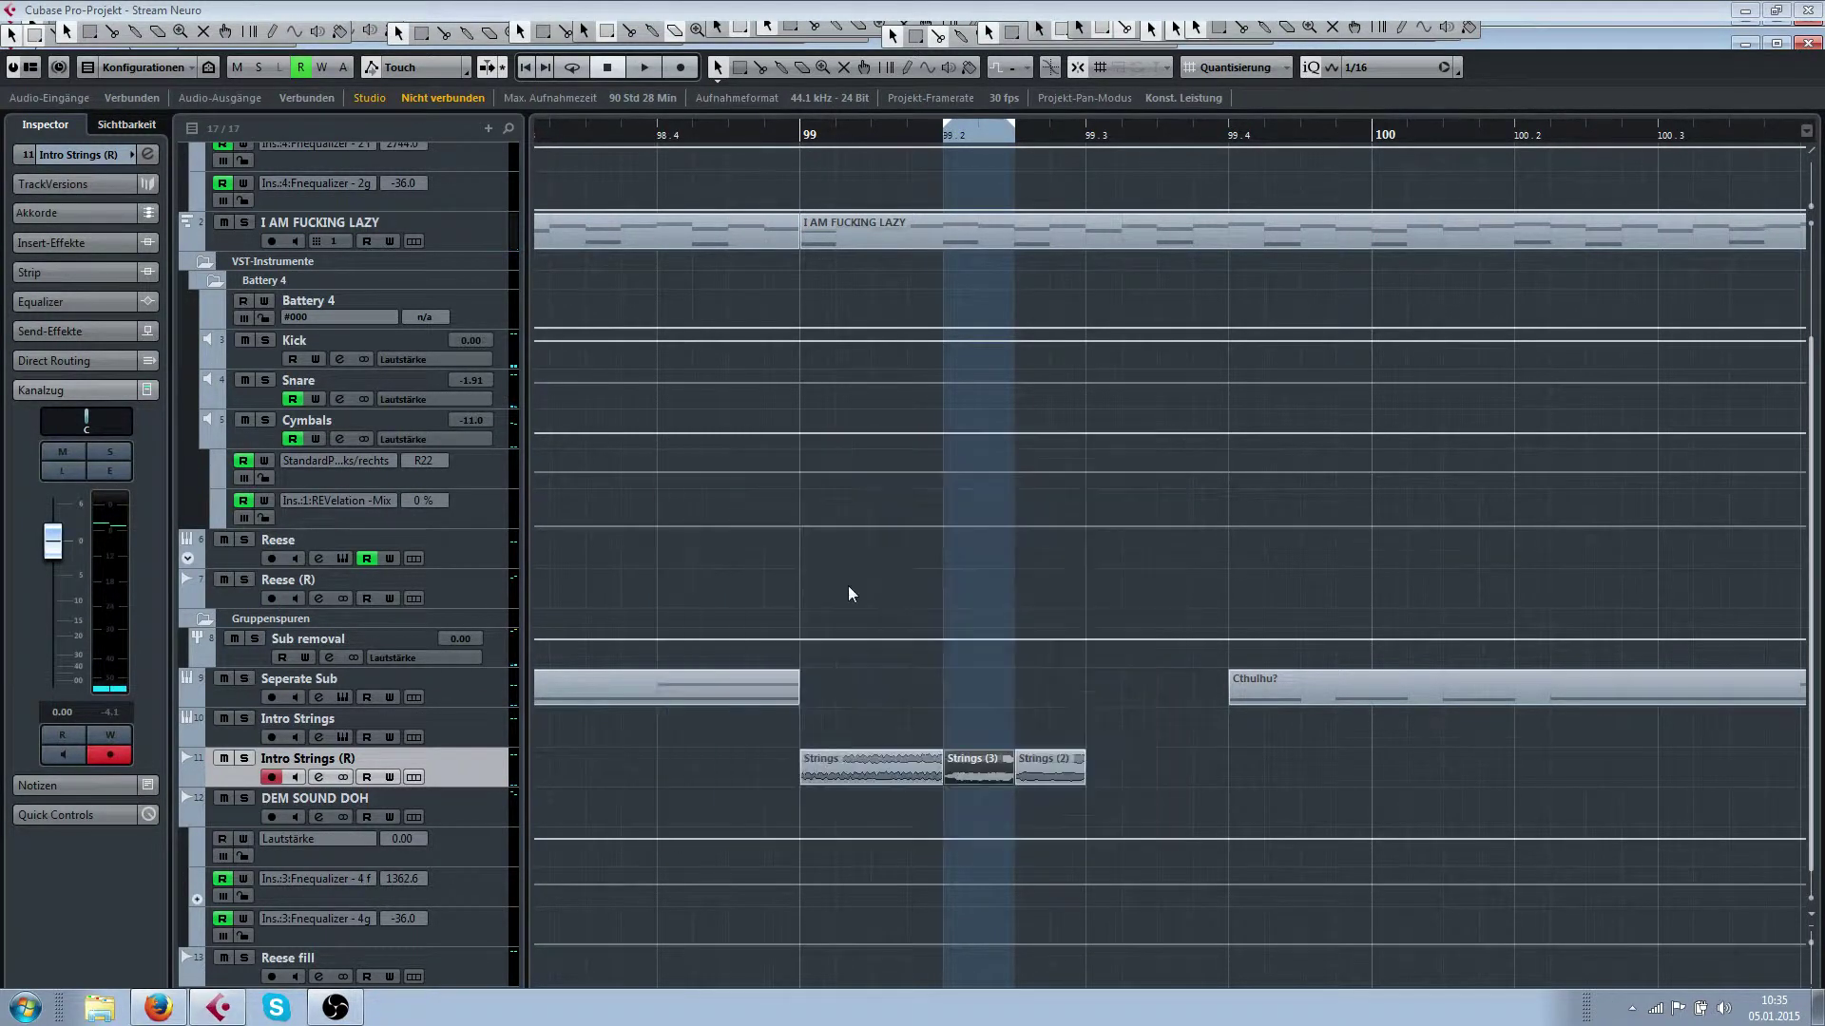
key(space)
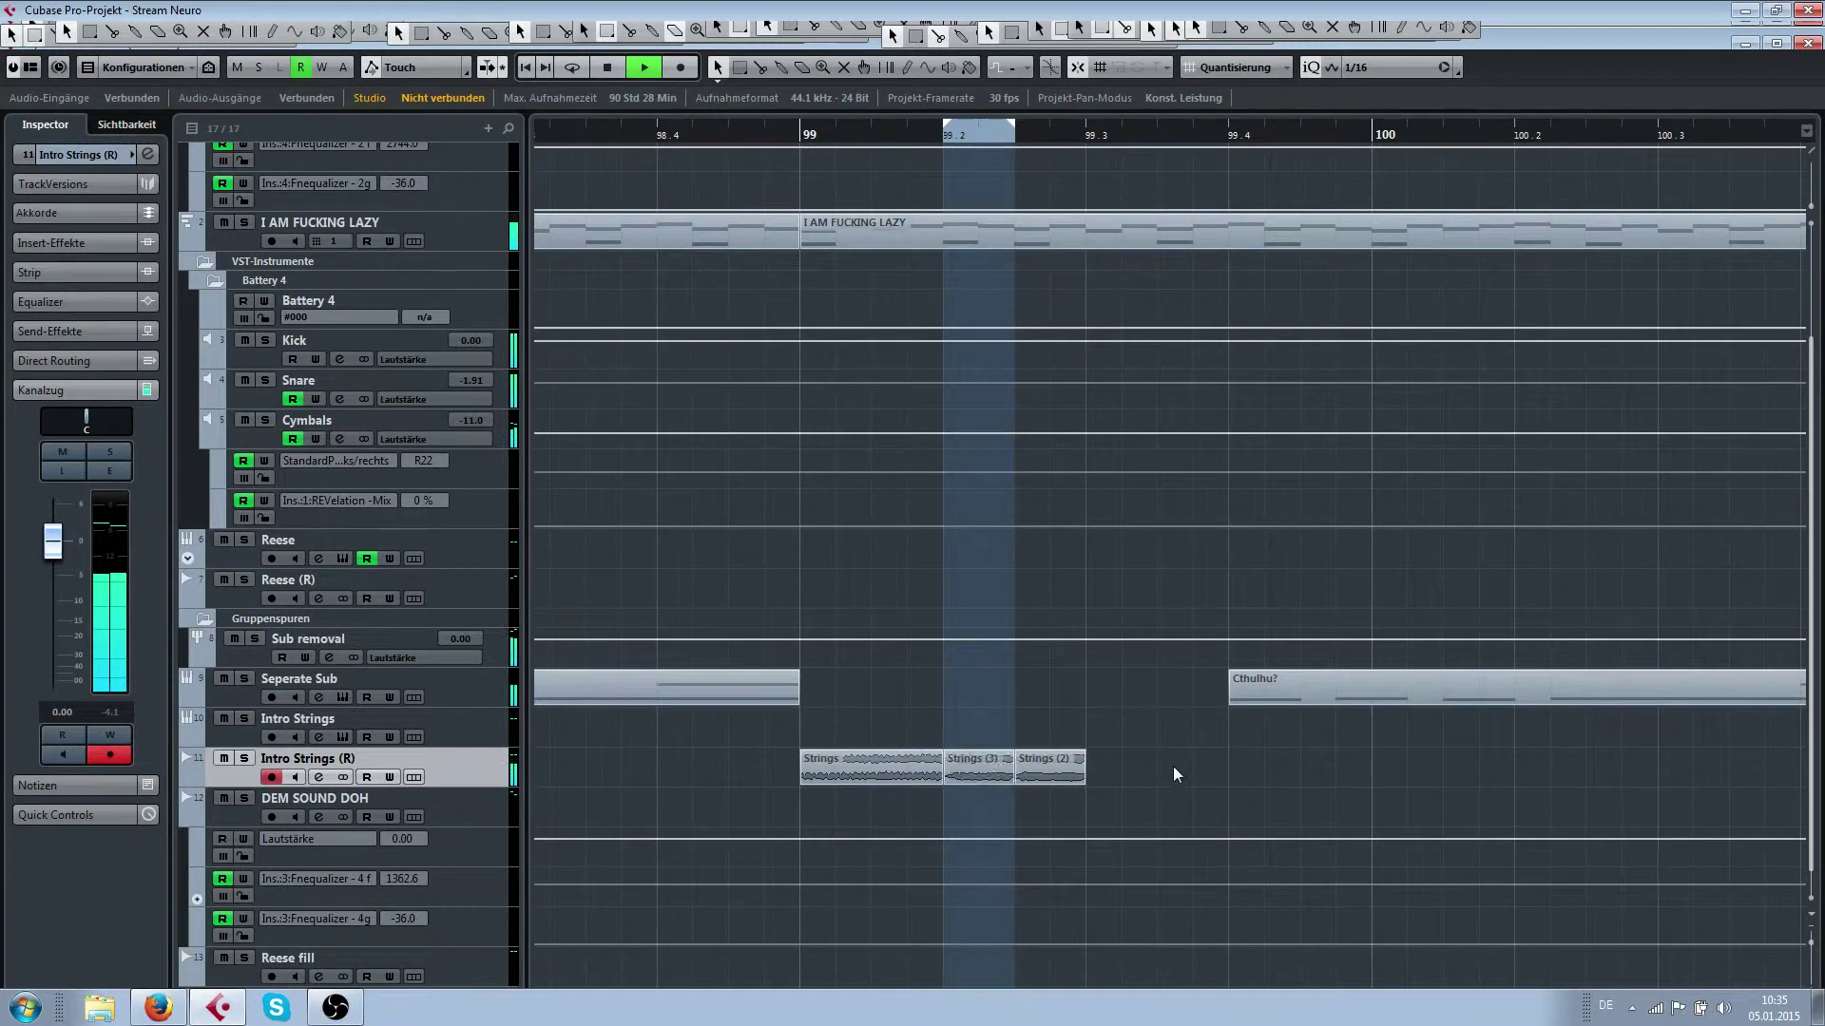
key(g)
key(g)
key(space)
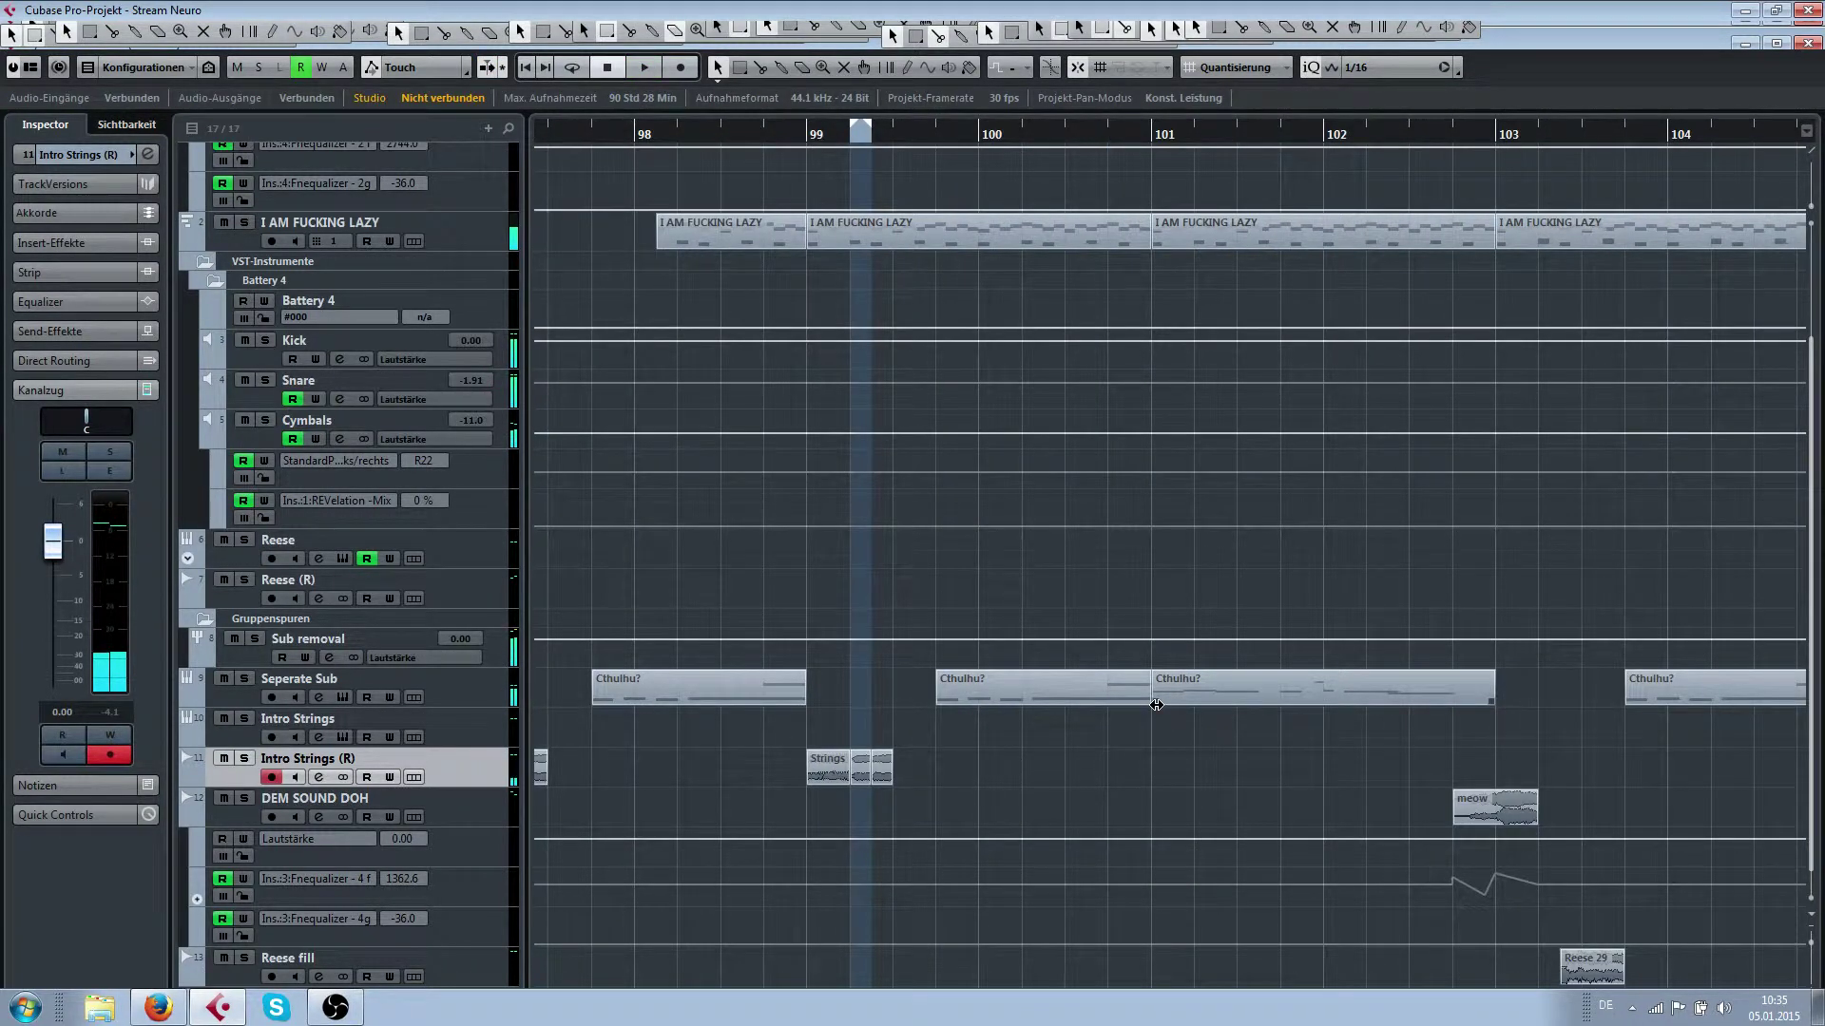
Trim the Seperate Sub part's start at bar 101 to 101.4 and copy the Strings events from bars 97 and 99 to bars 101 and 103
drag(1154, 703, 1293, 694)
key(g)
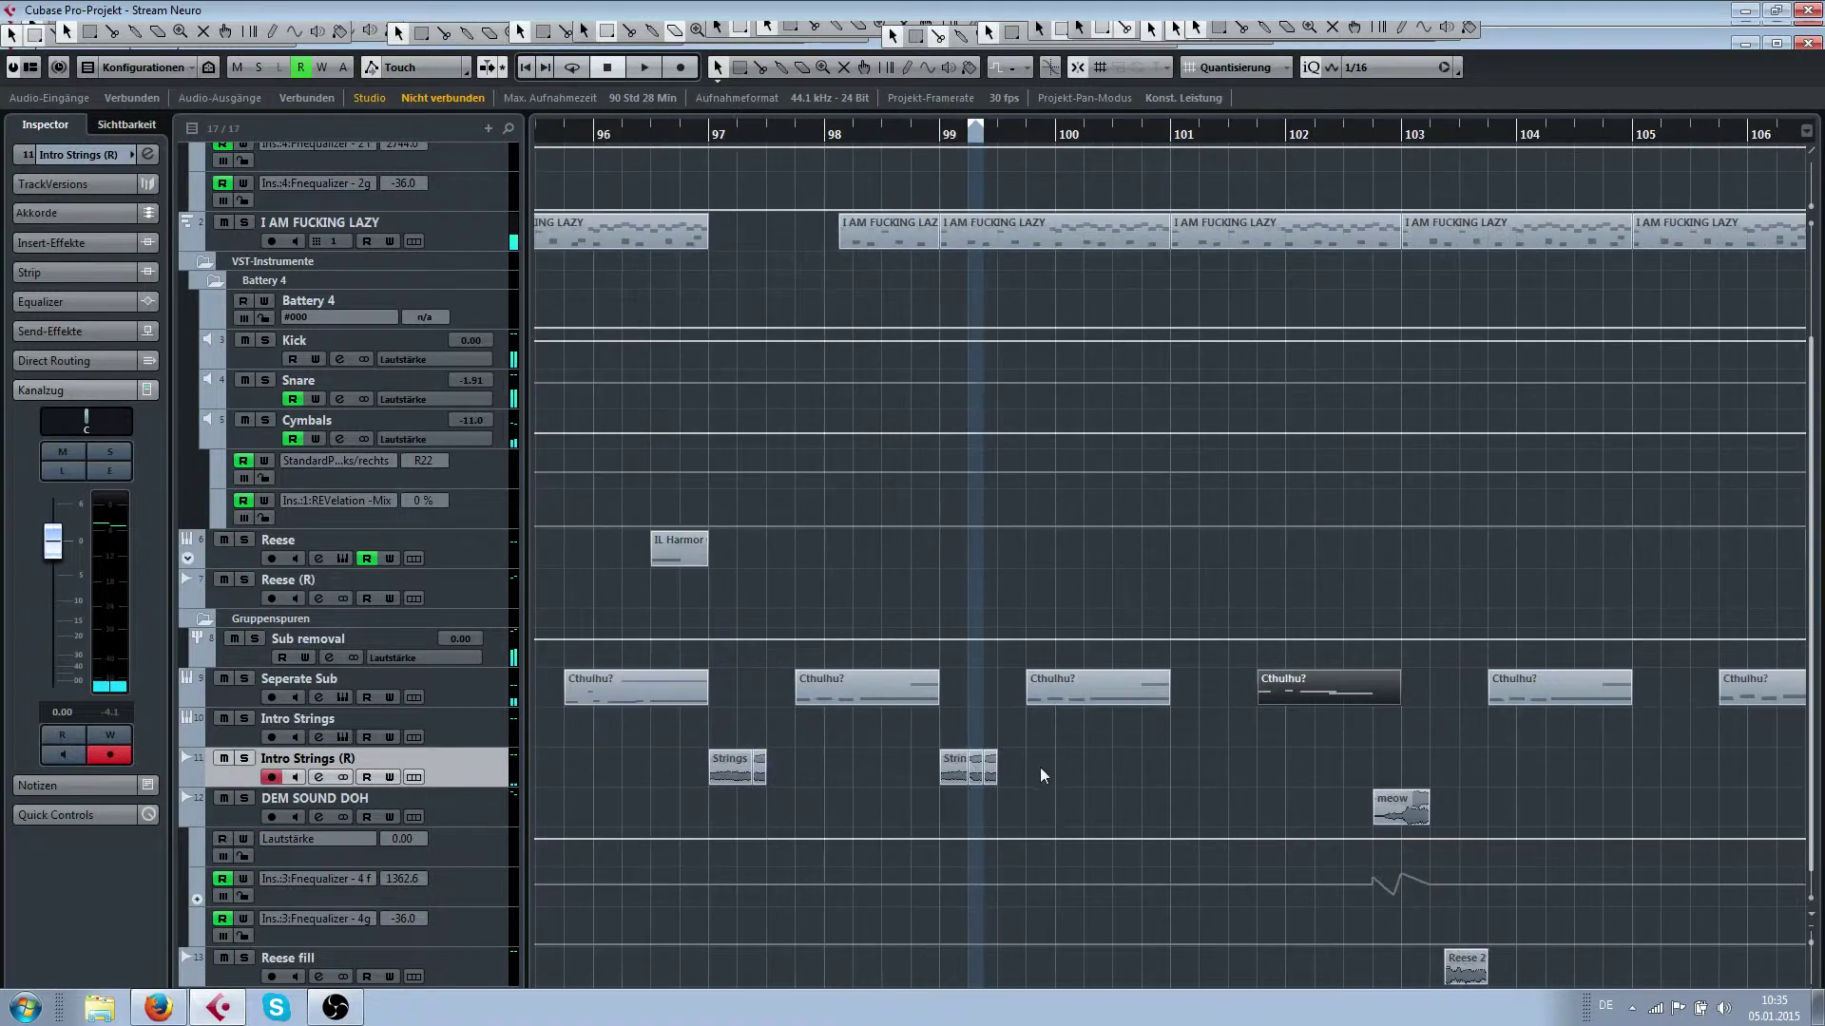
drag(1039, 768, 1158, 756)
key(h)
key(h)
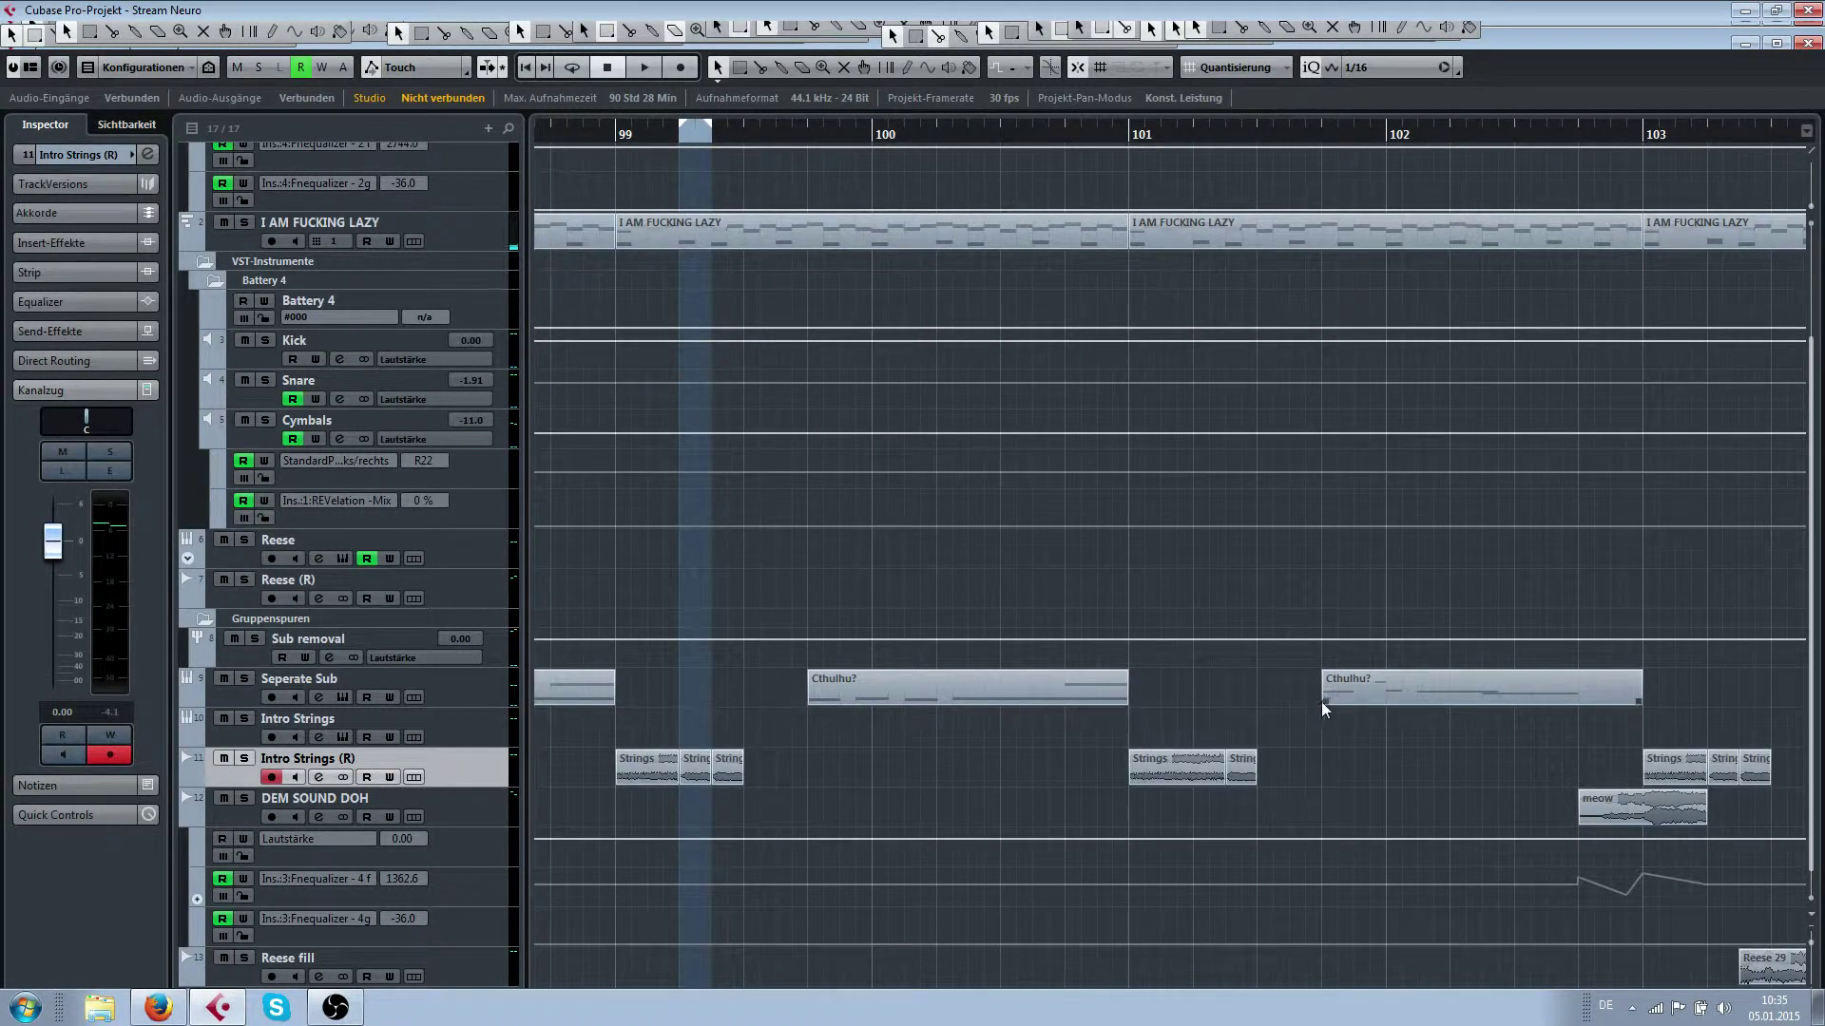
mouse_move(1324, 702)
mouse_down()
mouse_move(1228, 700)
mouse_move(1314, 698)
mouse_up()
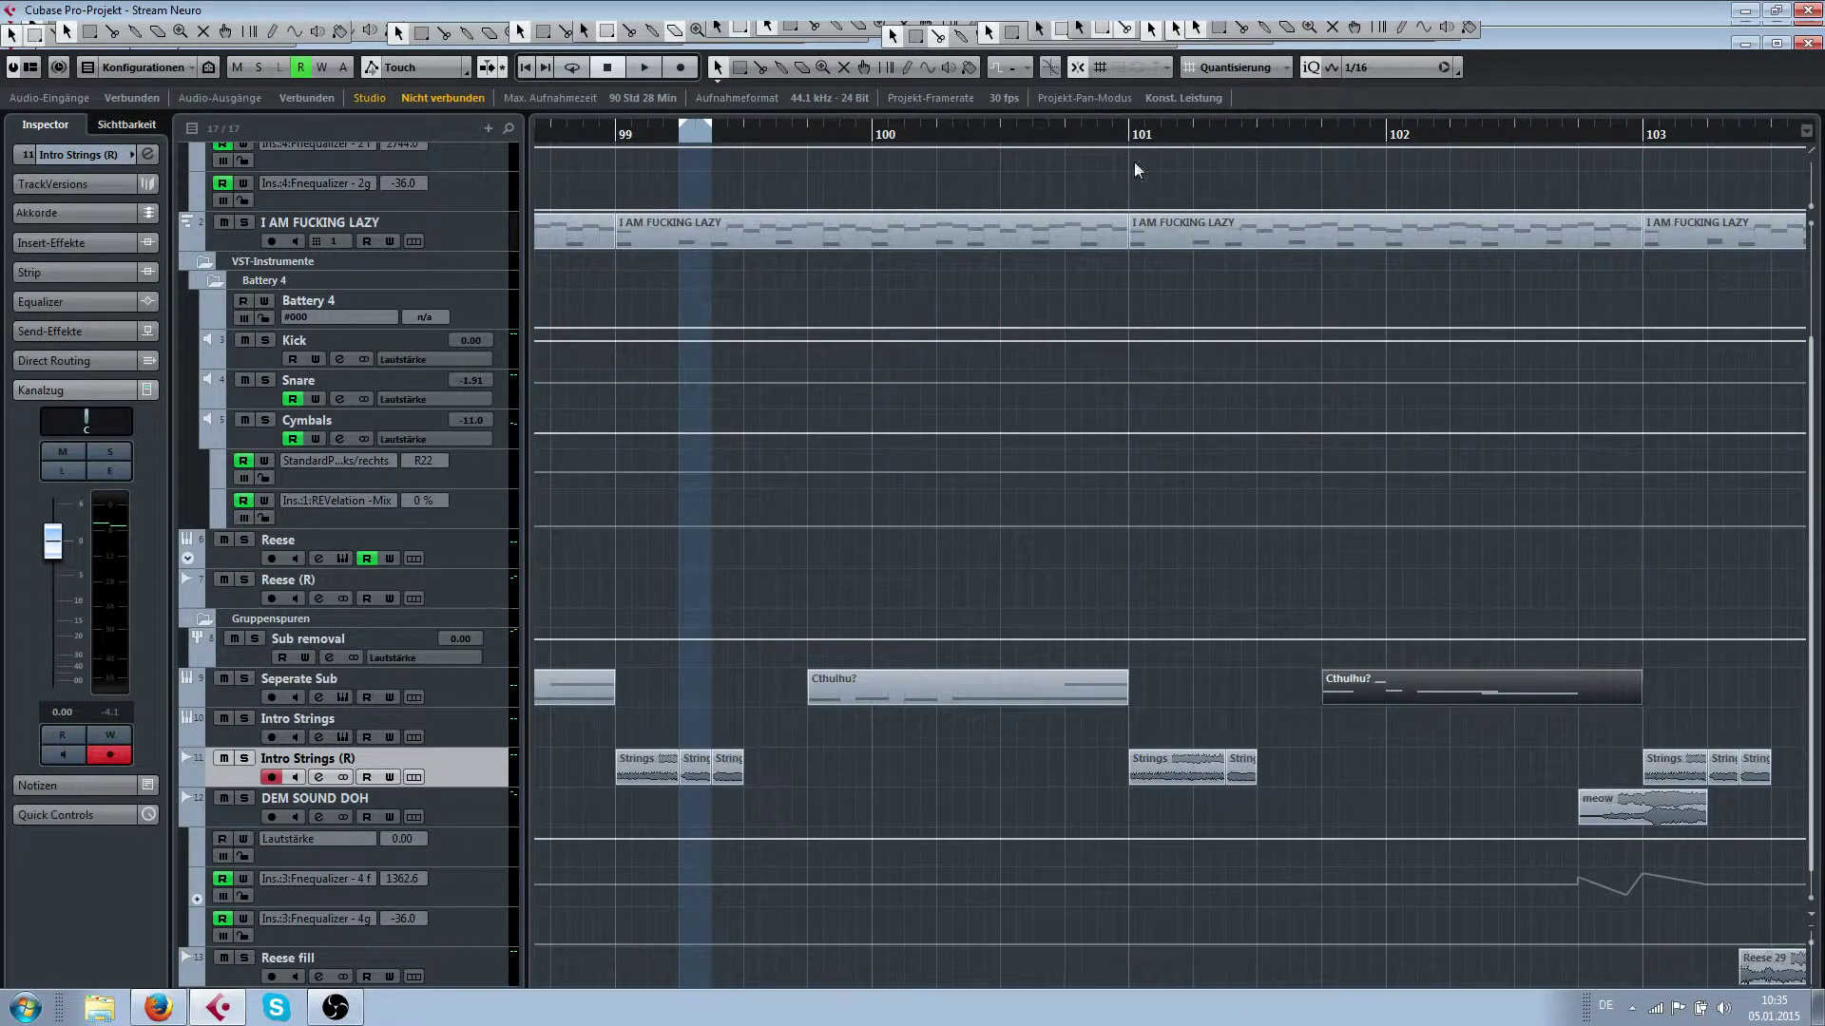
Play back the section and examine the Strings, sub, meow and Reese fill events from bar 99 to bar 109
scroll(1169, 238, up, 3)
key(space)
key(g)
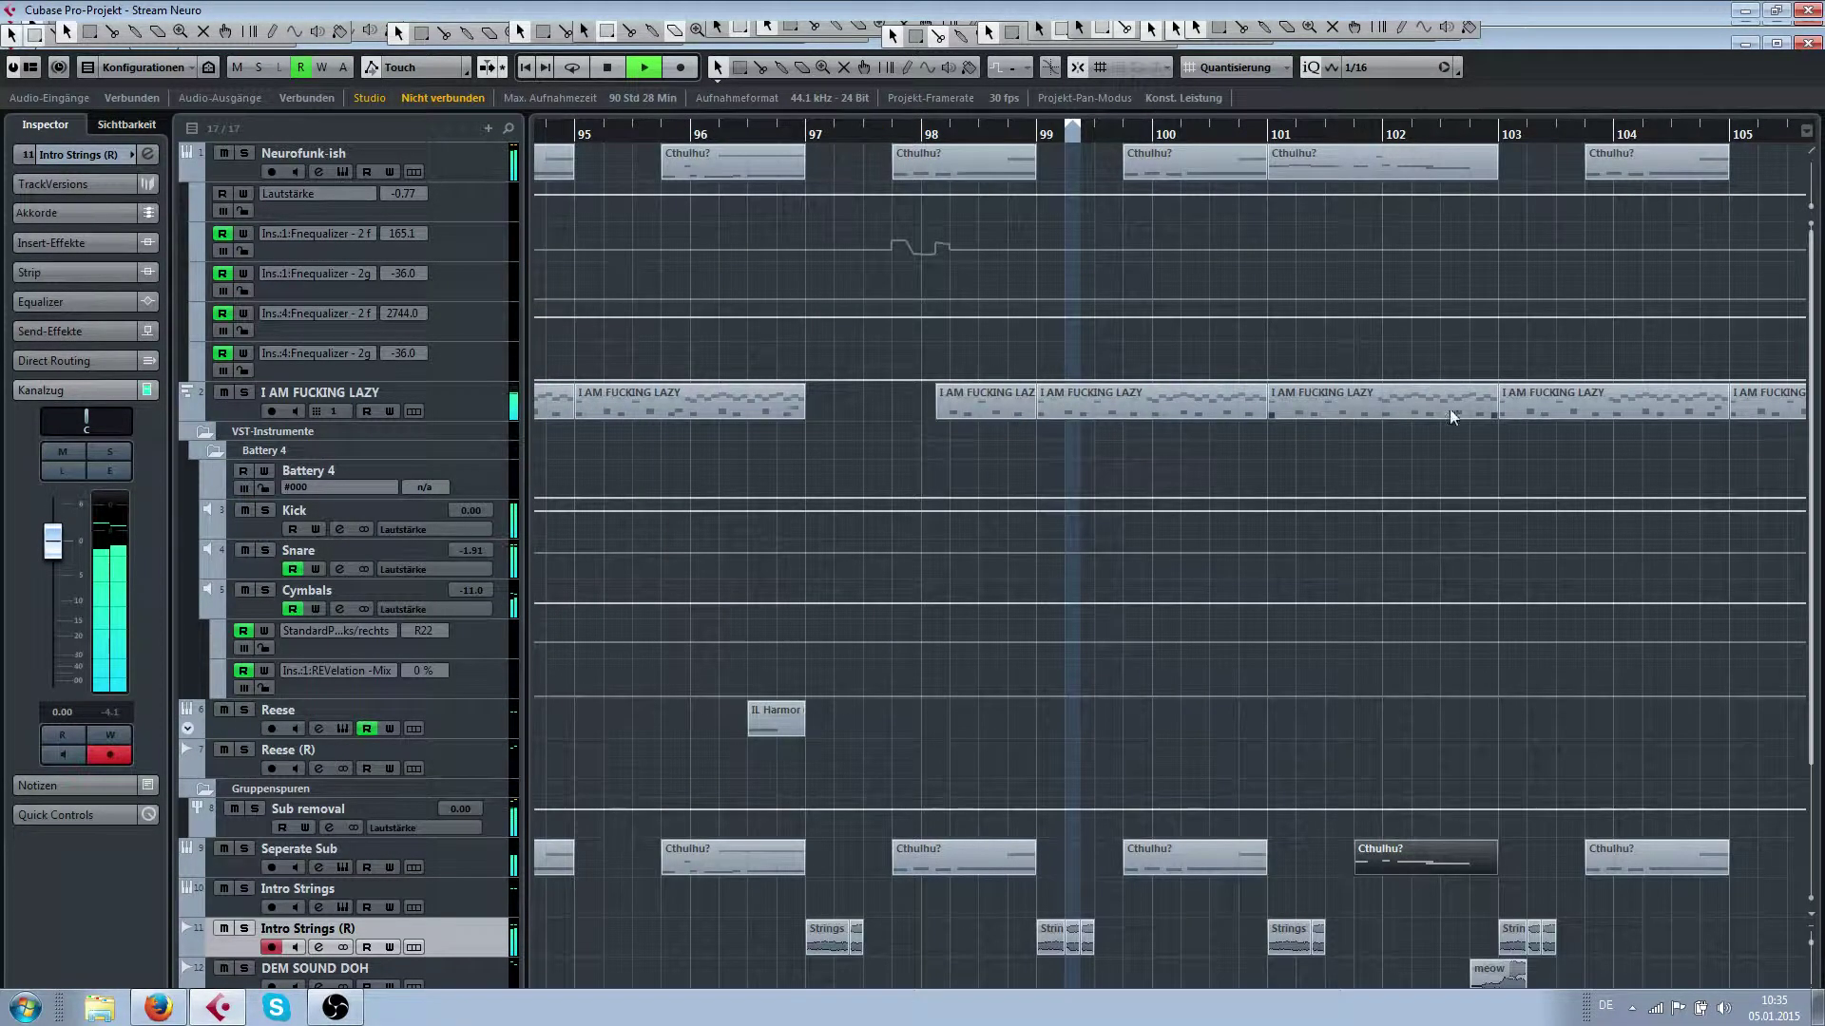
scroll(1406, 495, right, 3)
scroll(1218, 684, down, 3)
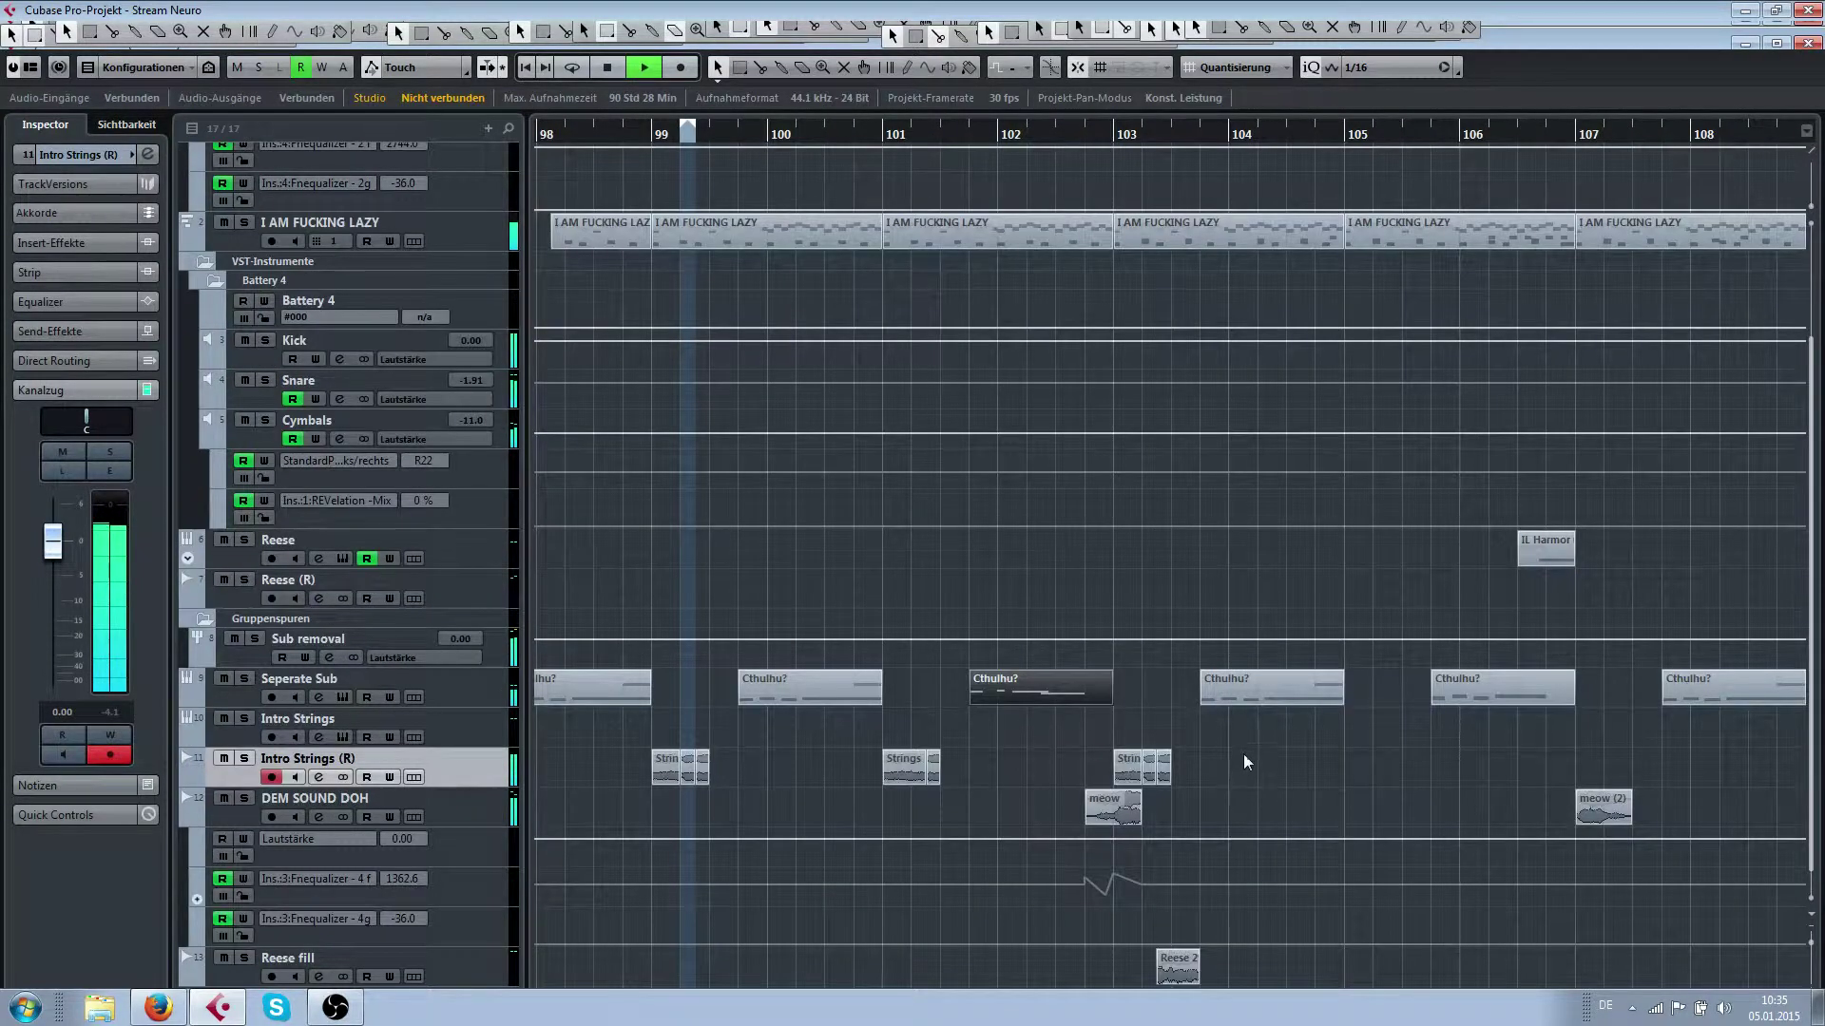
click(1243, 755)
scroll(1138, 823, up, 4)
scroll(1093, 825, right, 2)
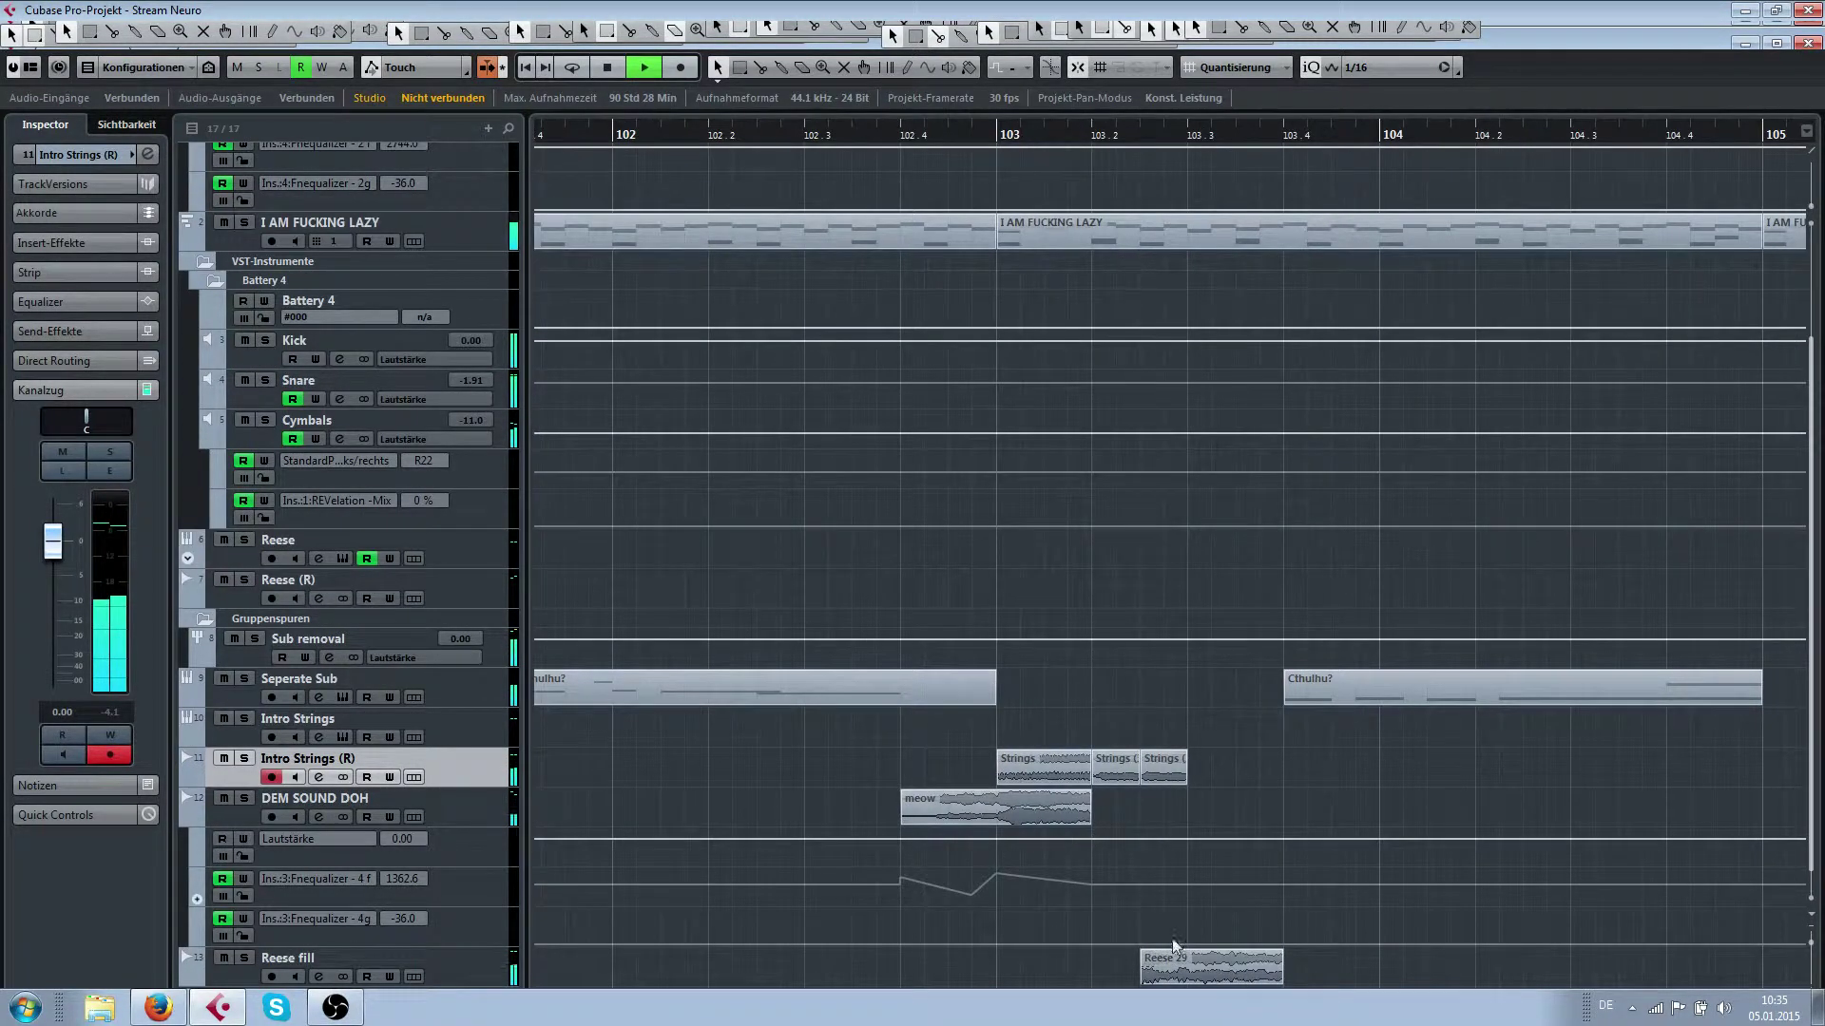
key(space)
scroll(1155, 969, right, 3)
scroll(1113, 874, down, 4)
scroll(1116, 876, left, 2)
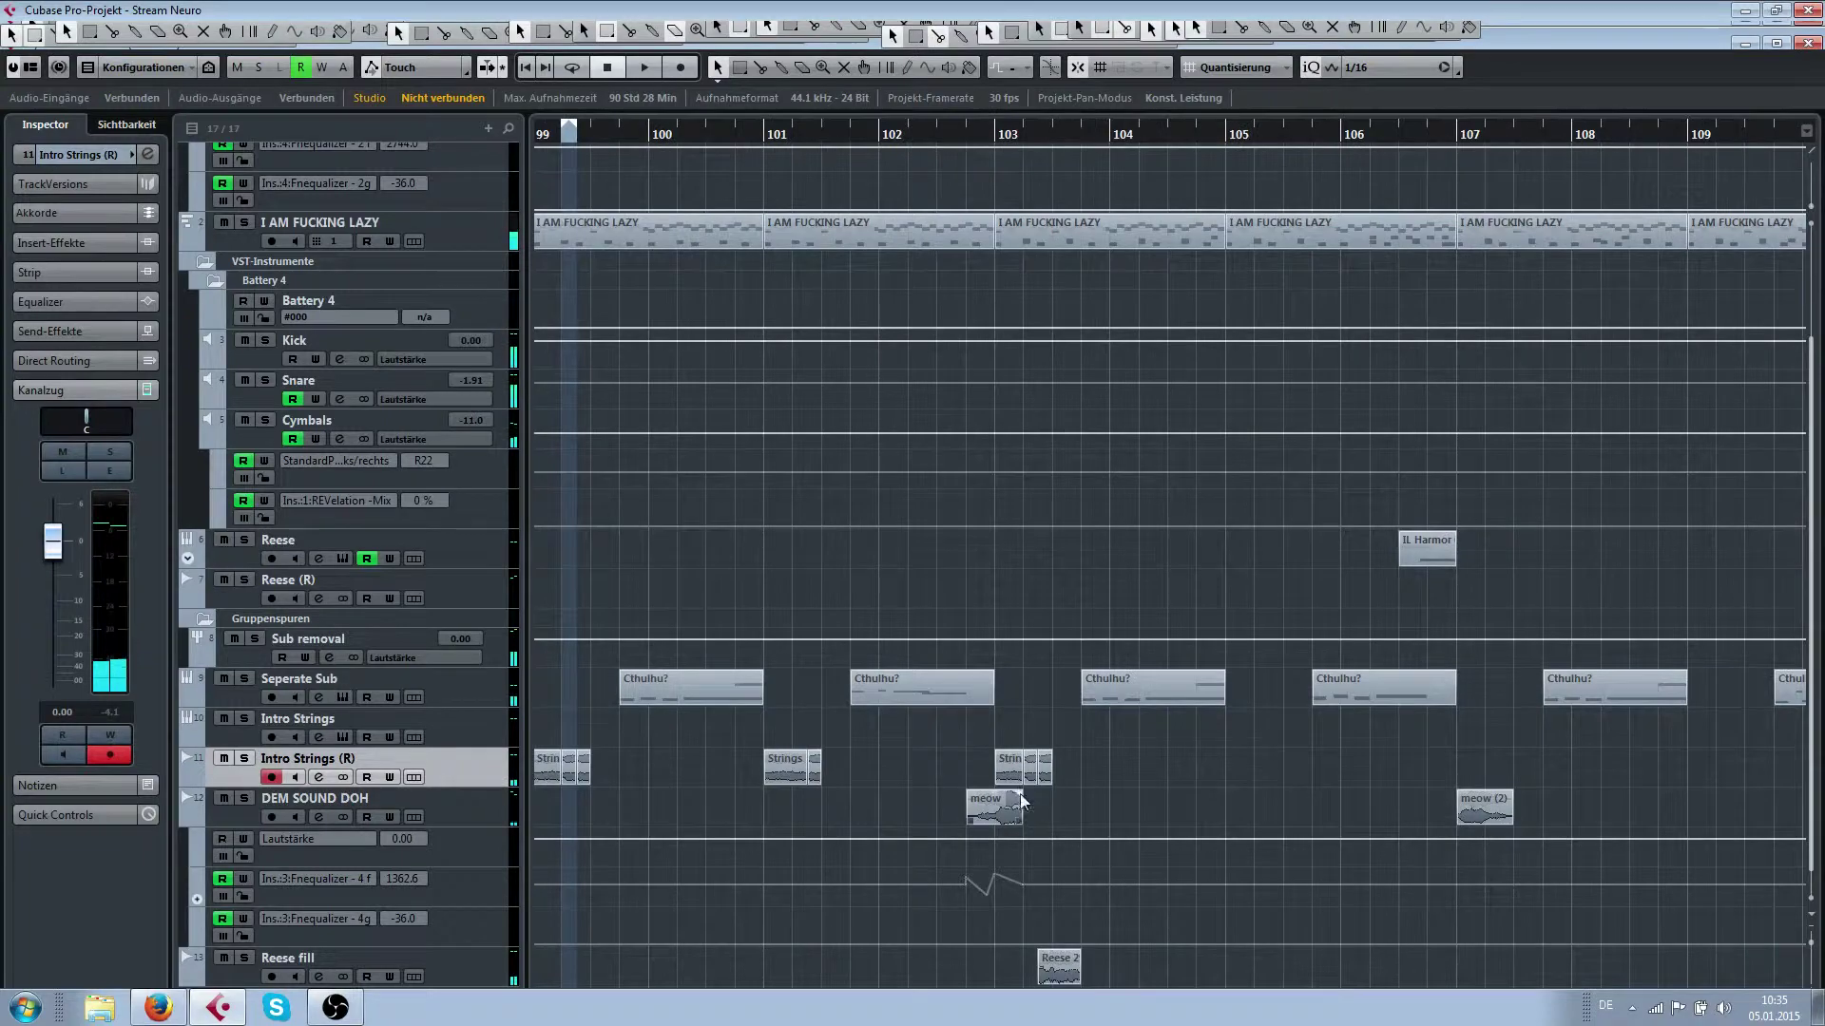
Move the meow event from 102.4 to 103.3 and shorten it to one beat
scroll(1020, 793, up, 4)
drag(958, 823, 1191, 820)
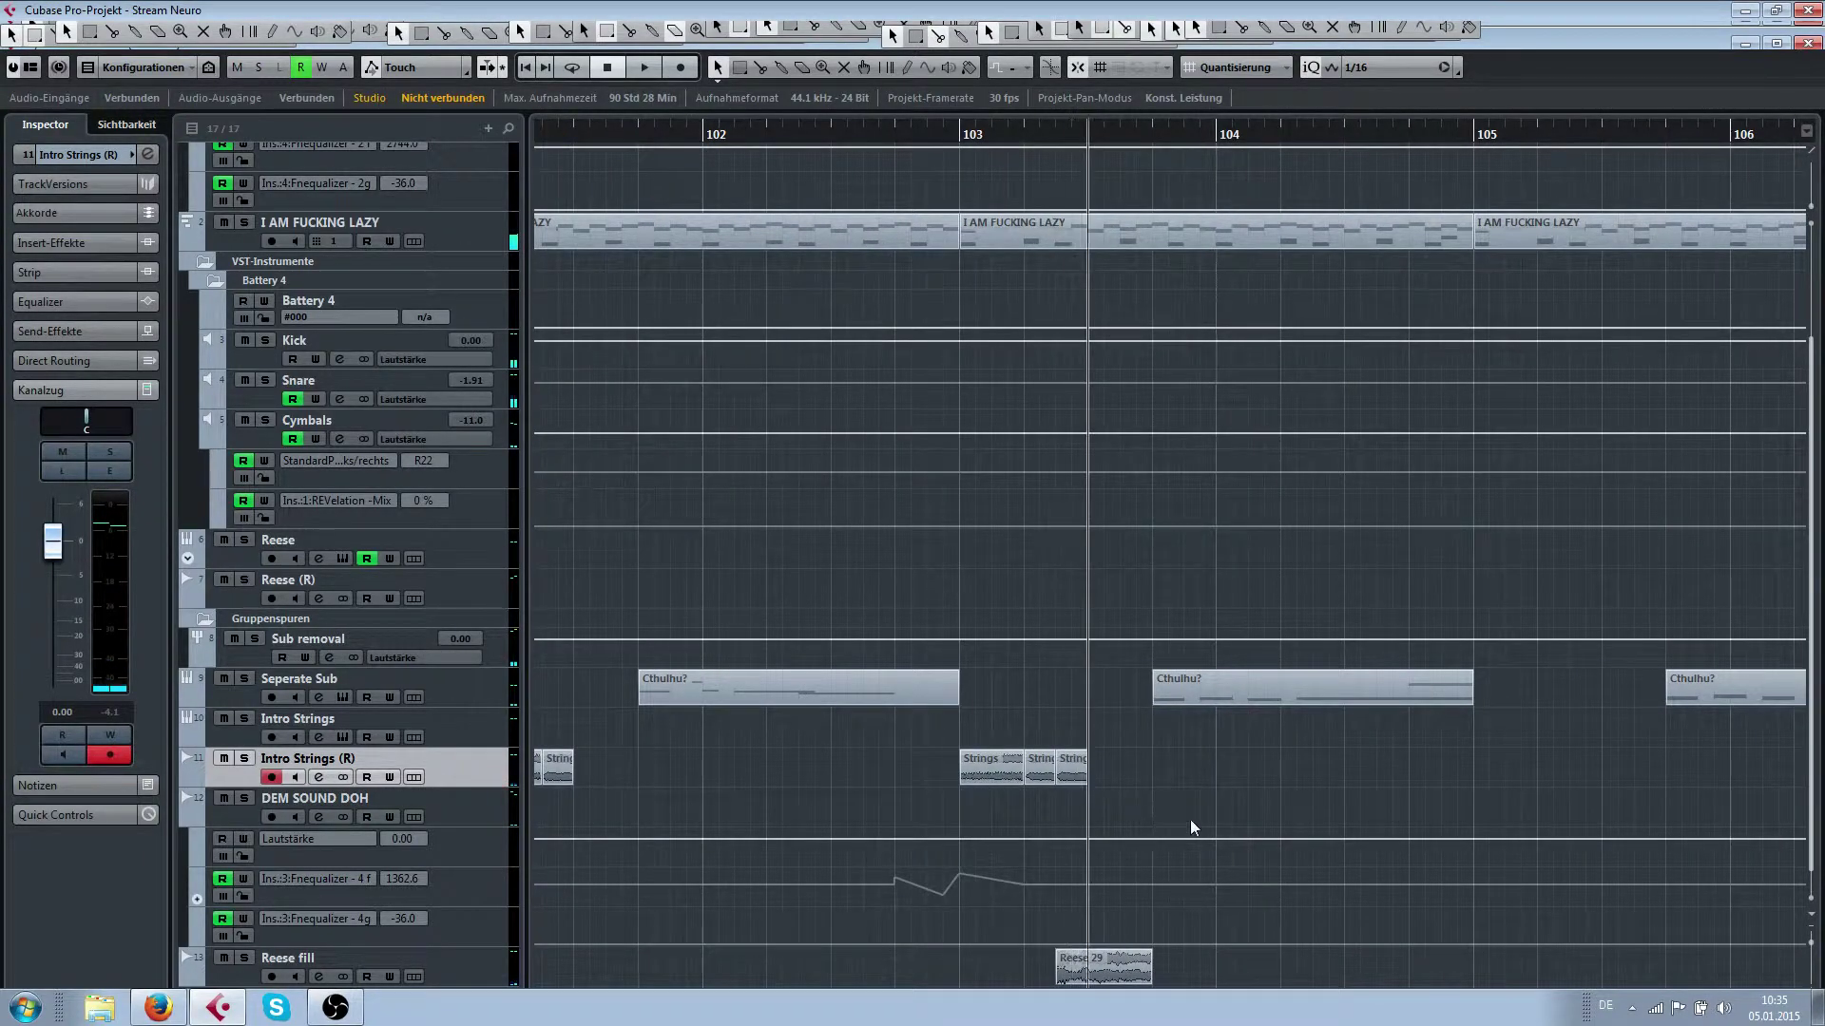
key(ctrl+z)
scroll(1167, 814, up, 2)
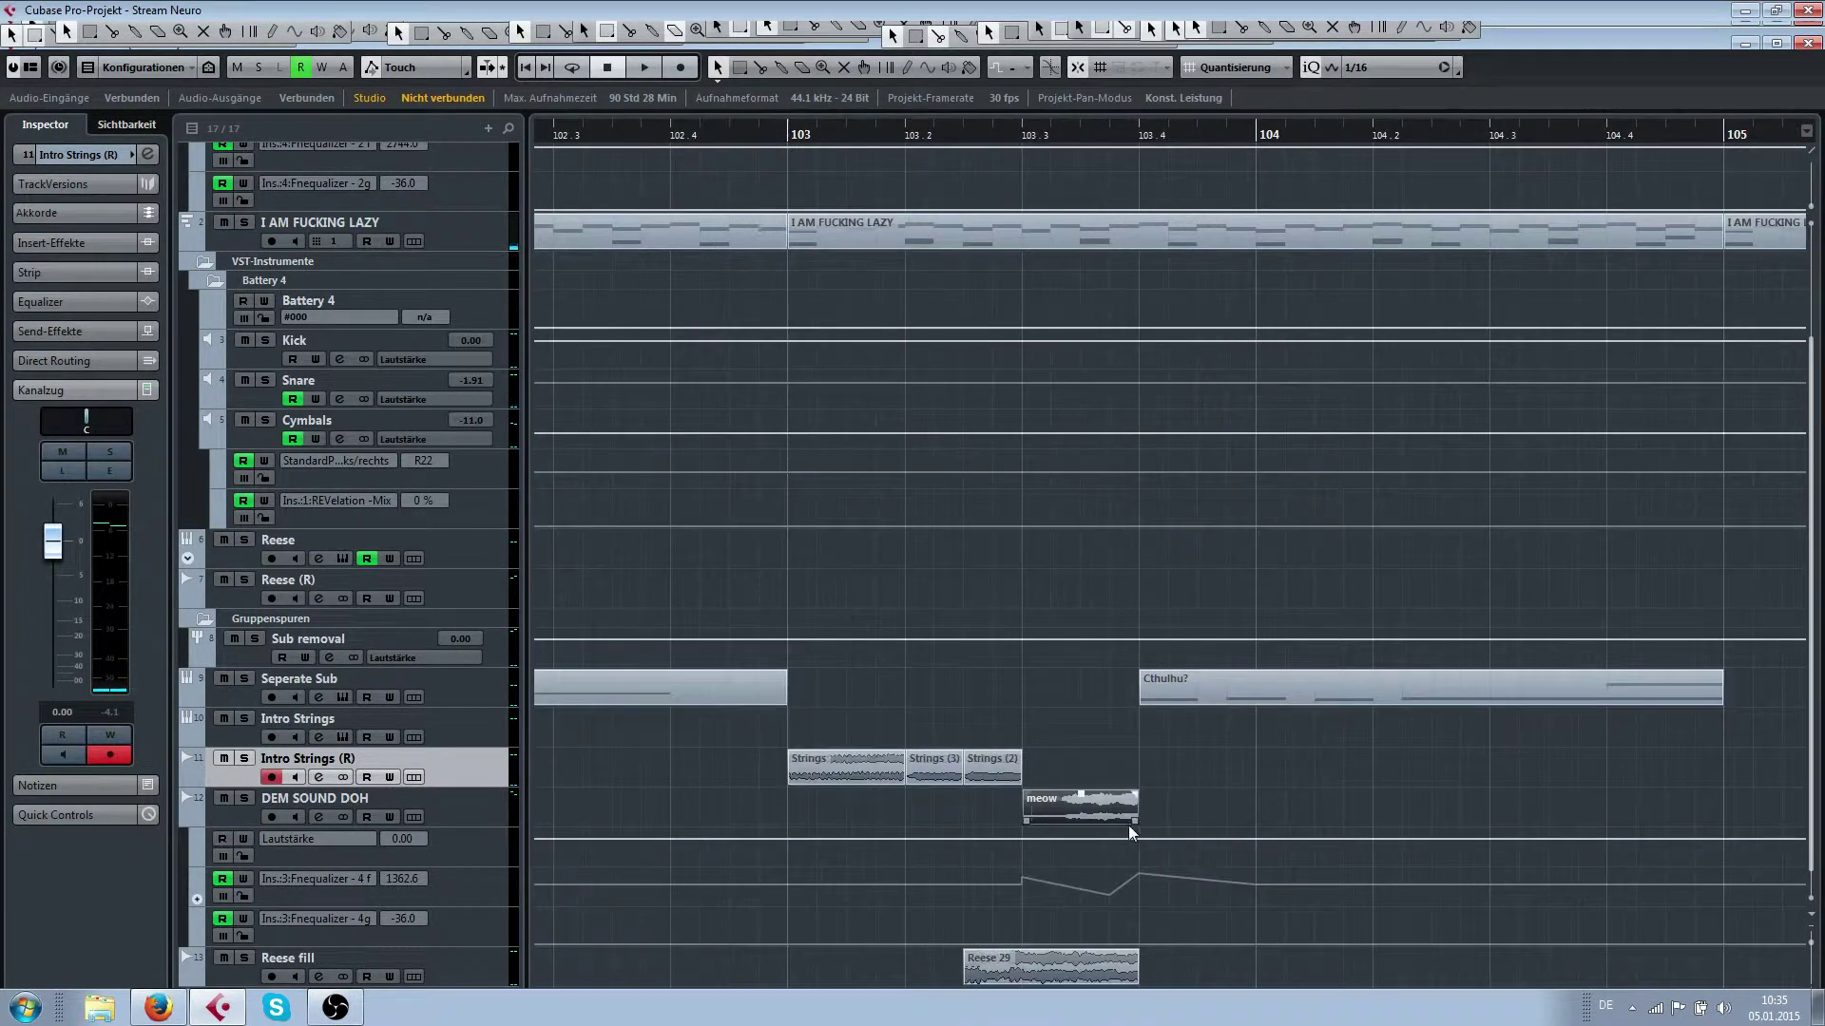
Turn the meow event at 103.3 into two consecutive half-beat repeats and slip the audio inside both
alt+click(1087, 823)
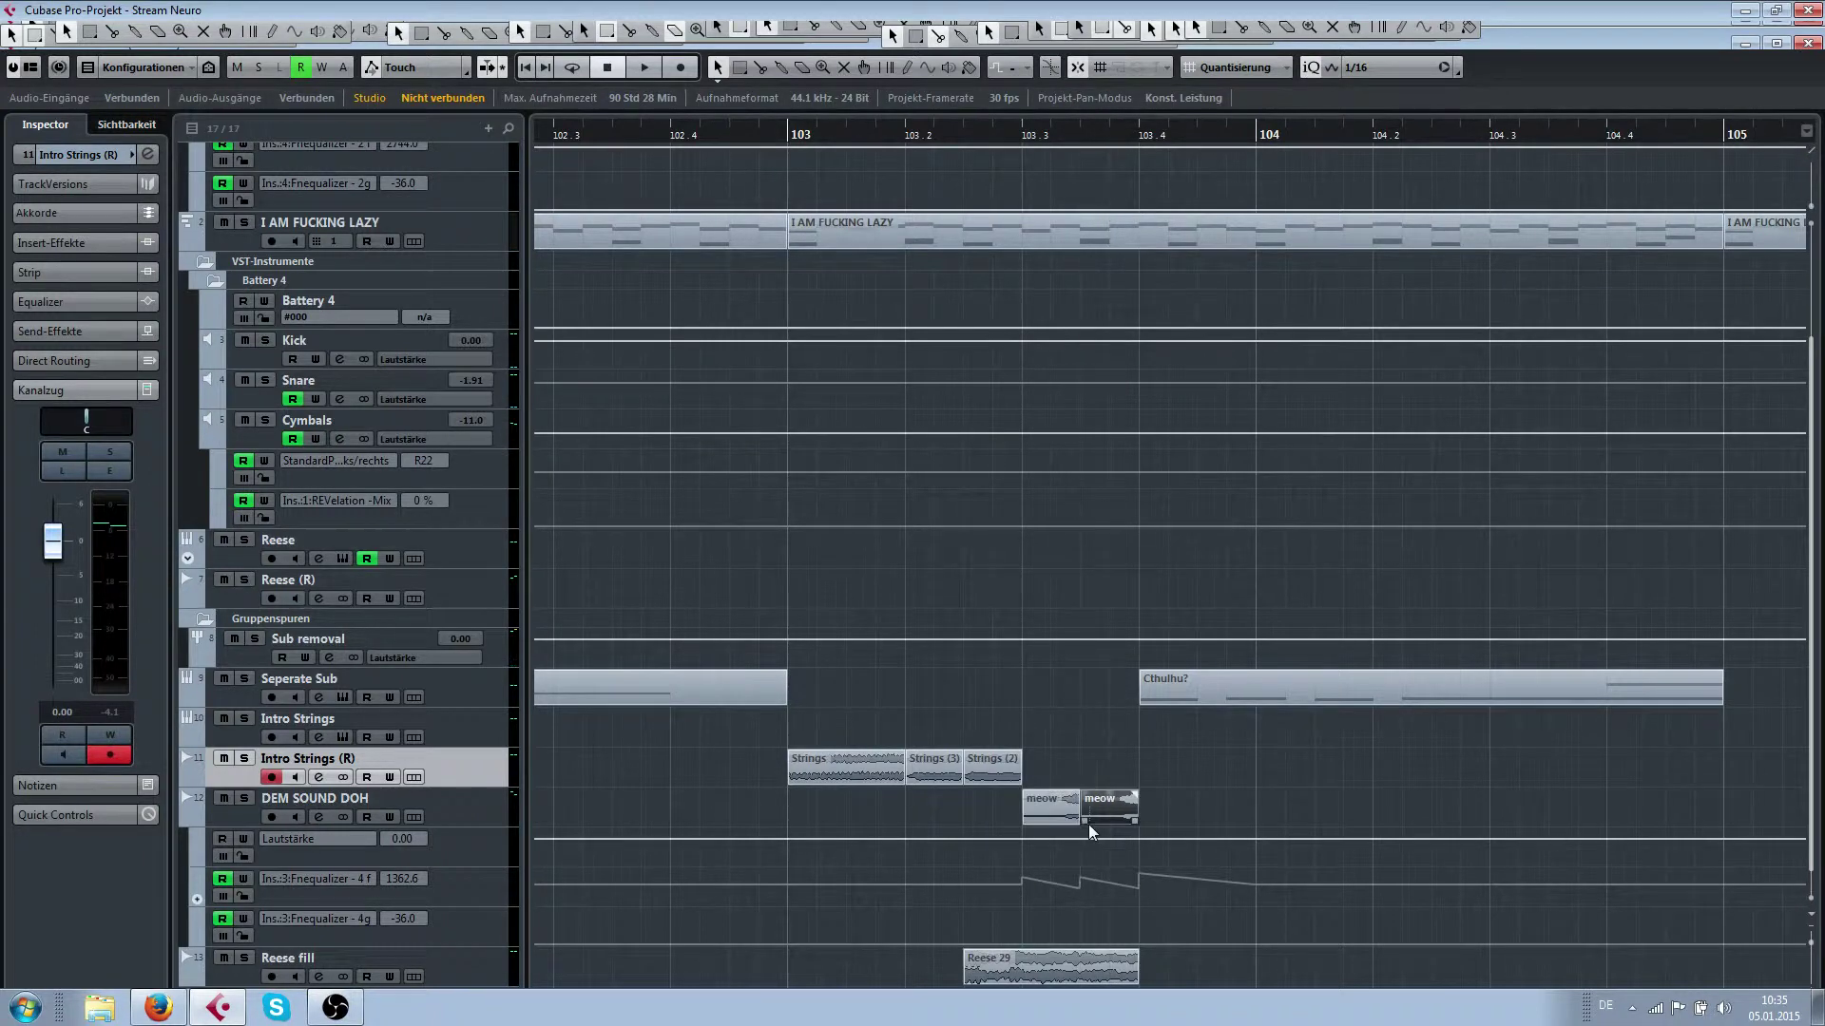
drag(1166, 815, 978, 804)
scroll(1010, 859, down, 1)
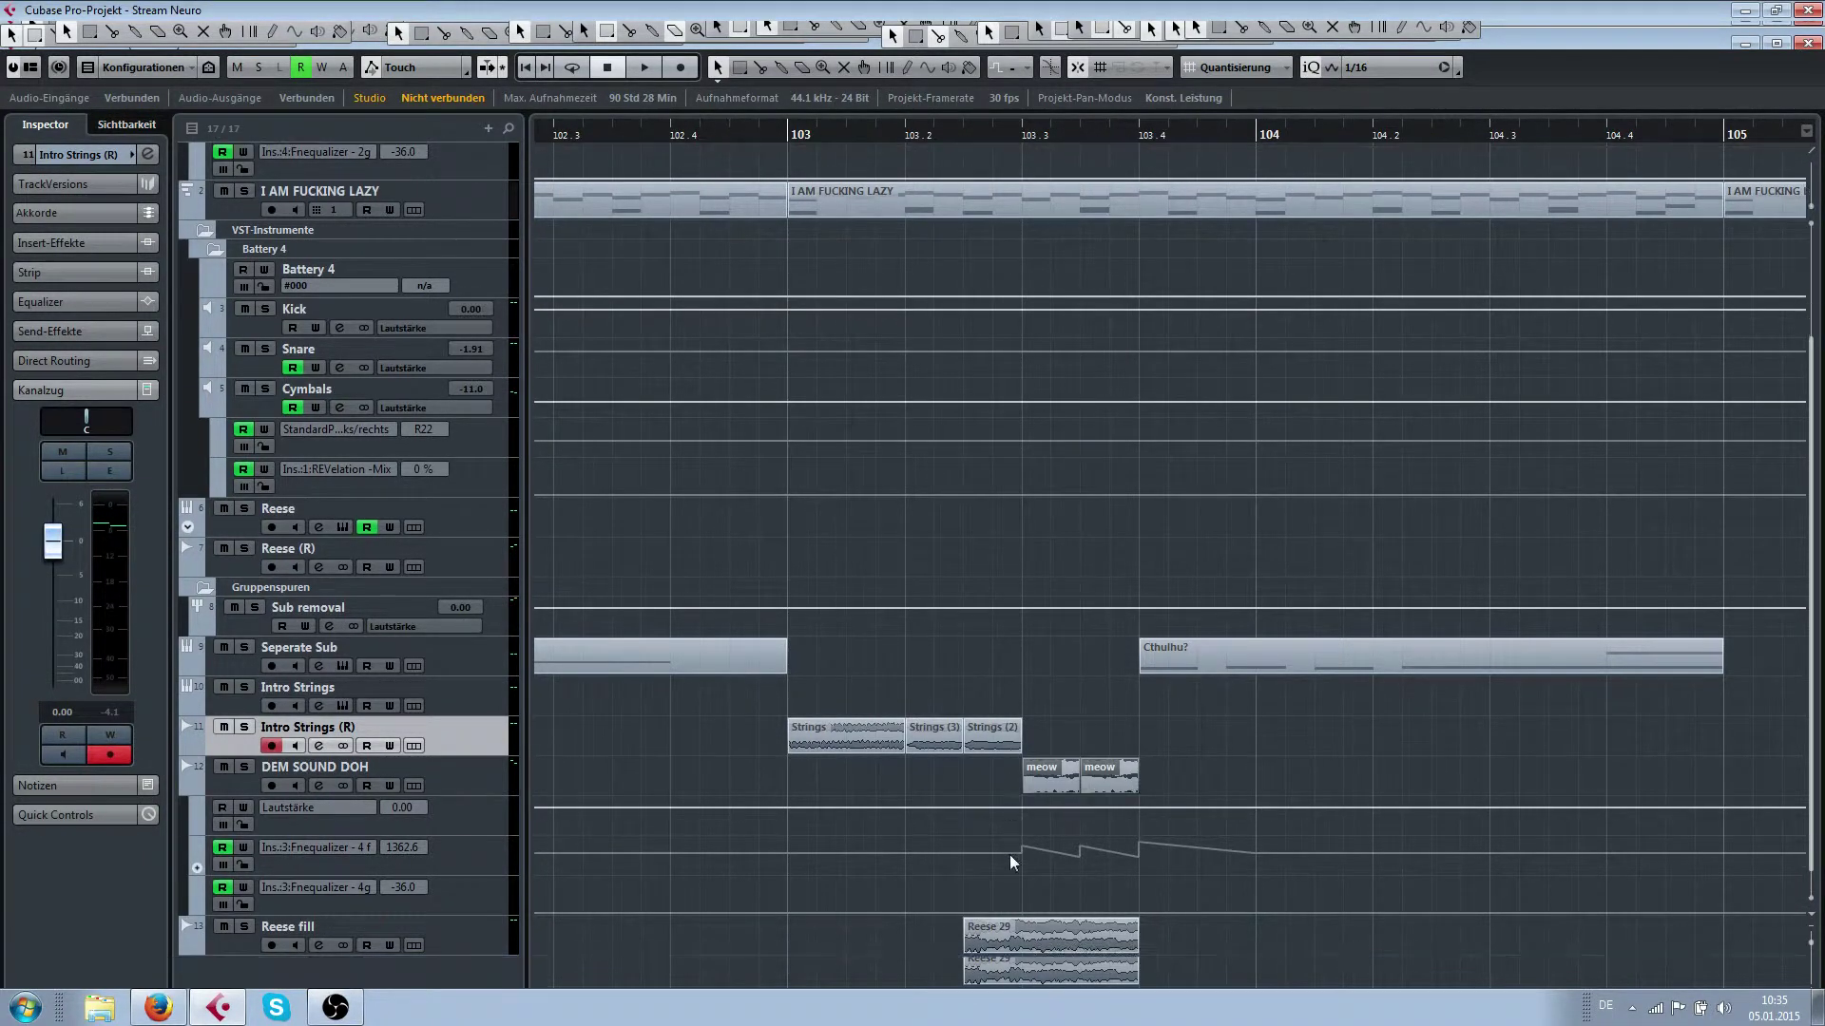
Trim the Seperate Sub part's start to just past 104.2, move the Reese 29 fill to 103.4, and audition the passage
click(1021, 942)
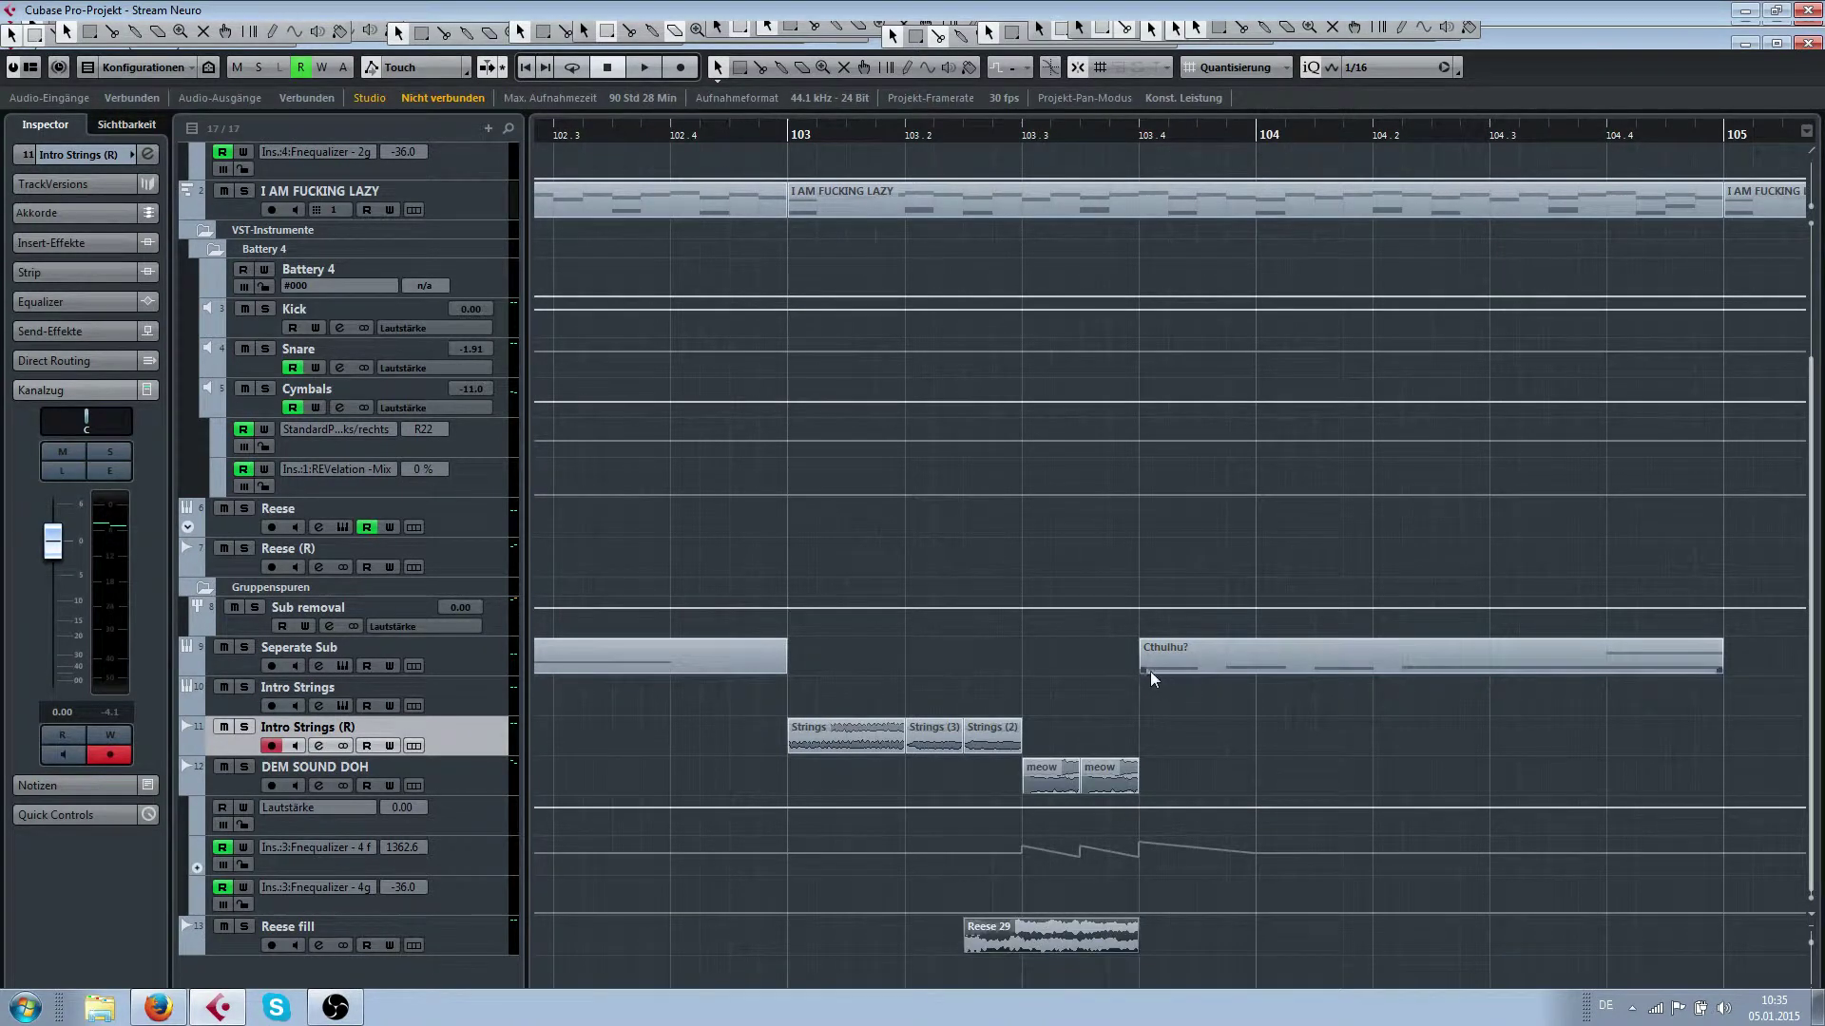
drag(1141, 672, 1404, 672)
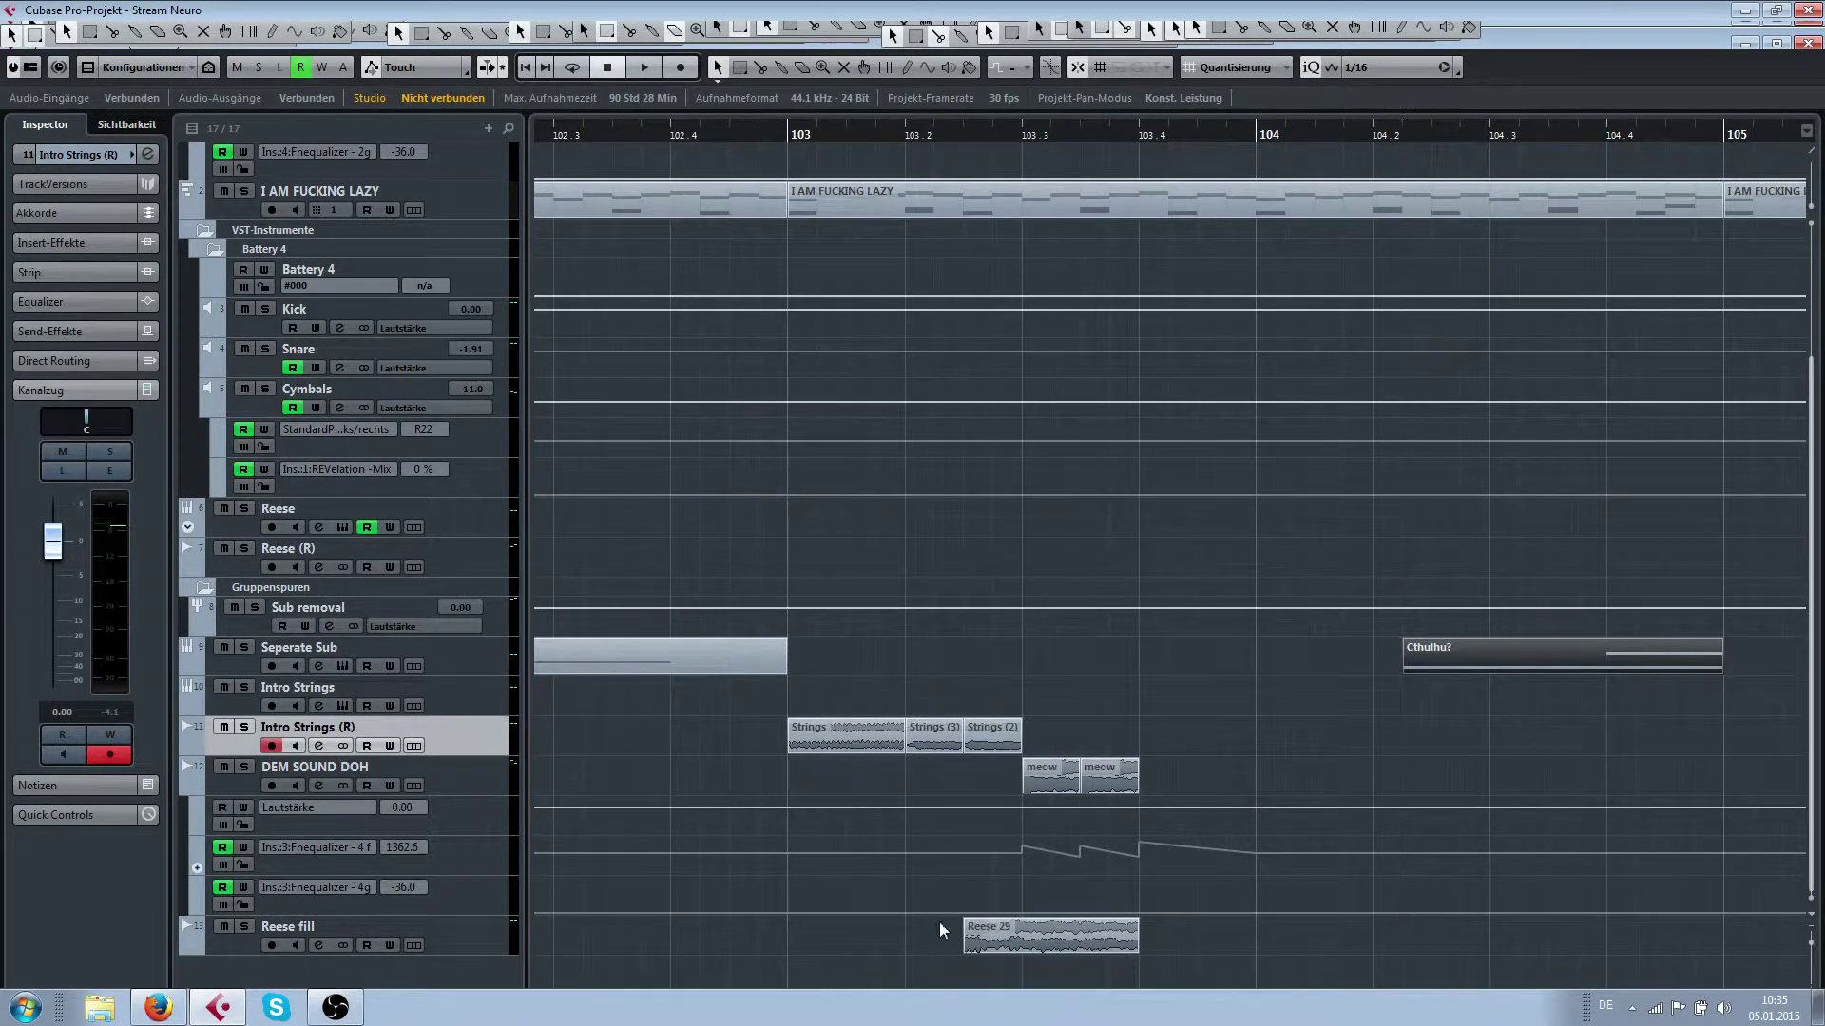
click(1021, 938)
key(Delete)
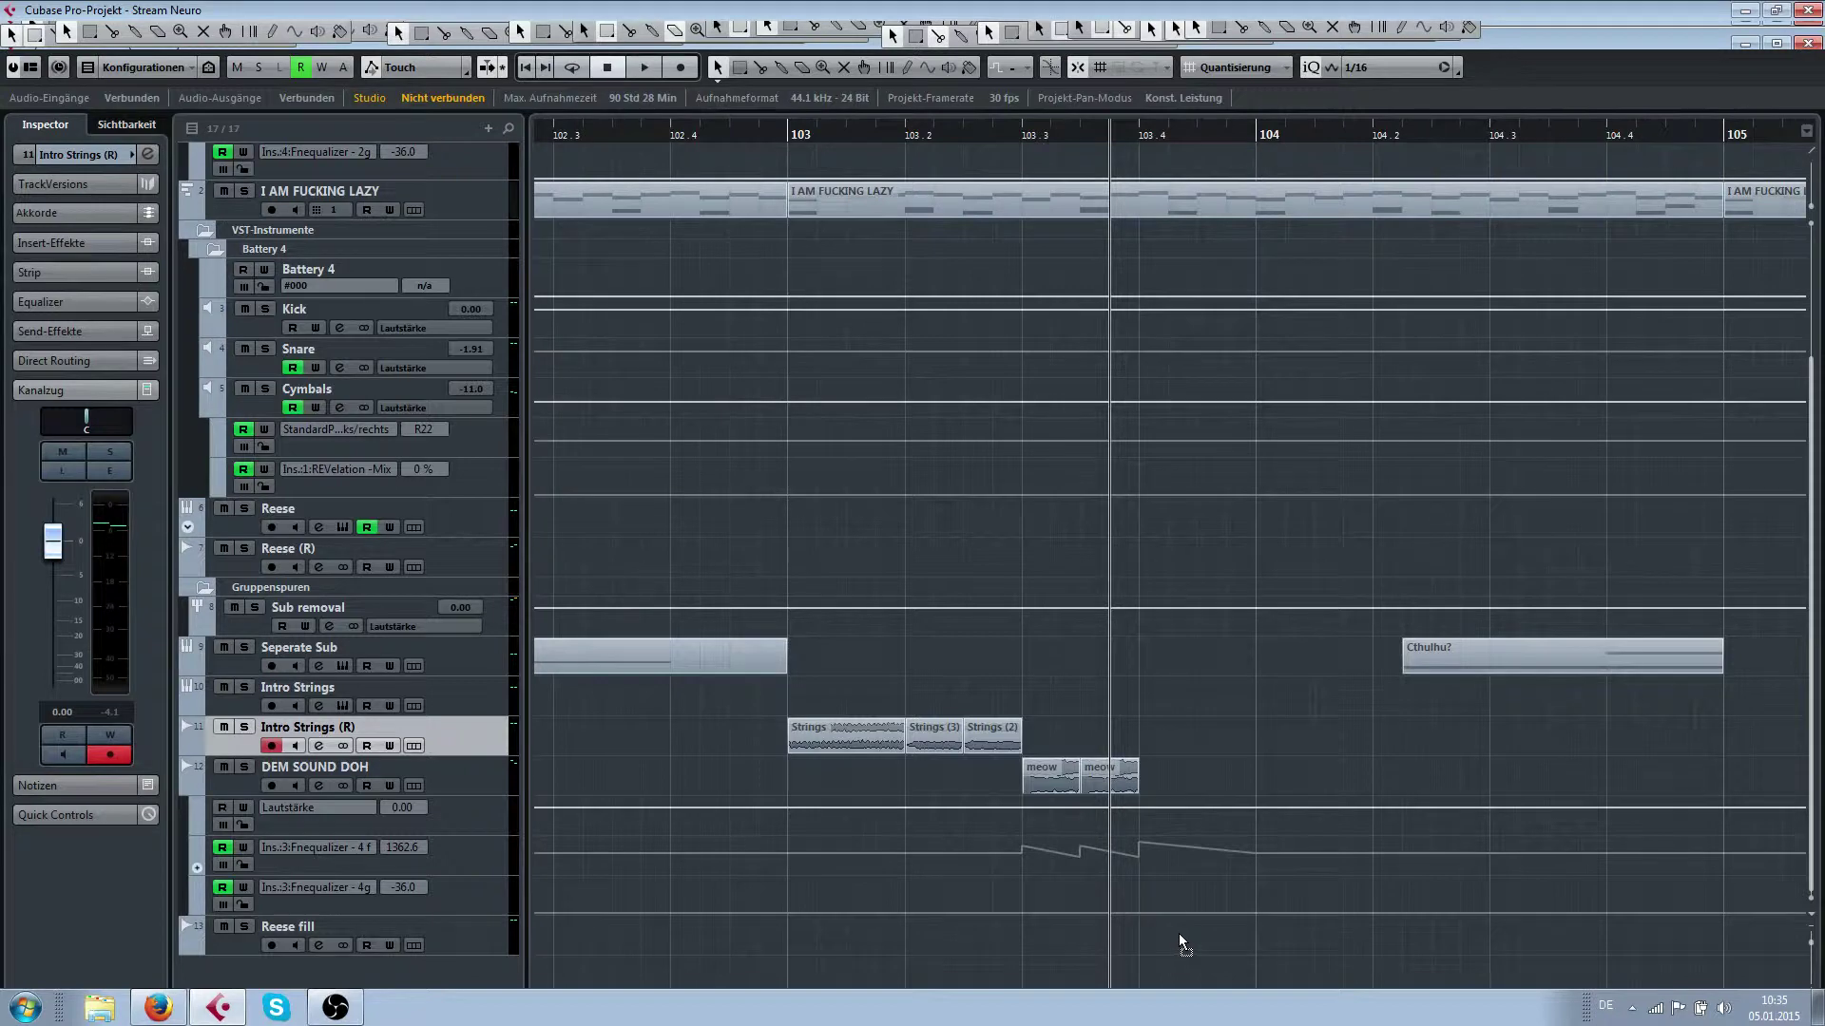
key(ctrl+v)
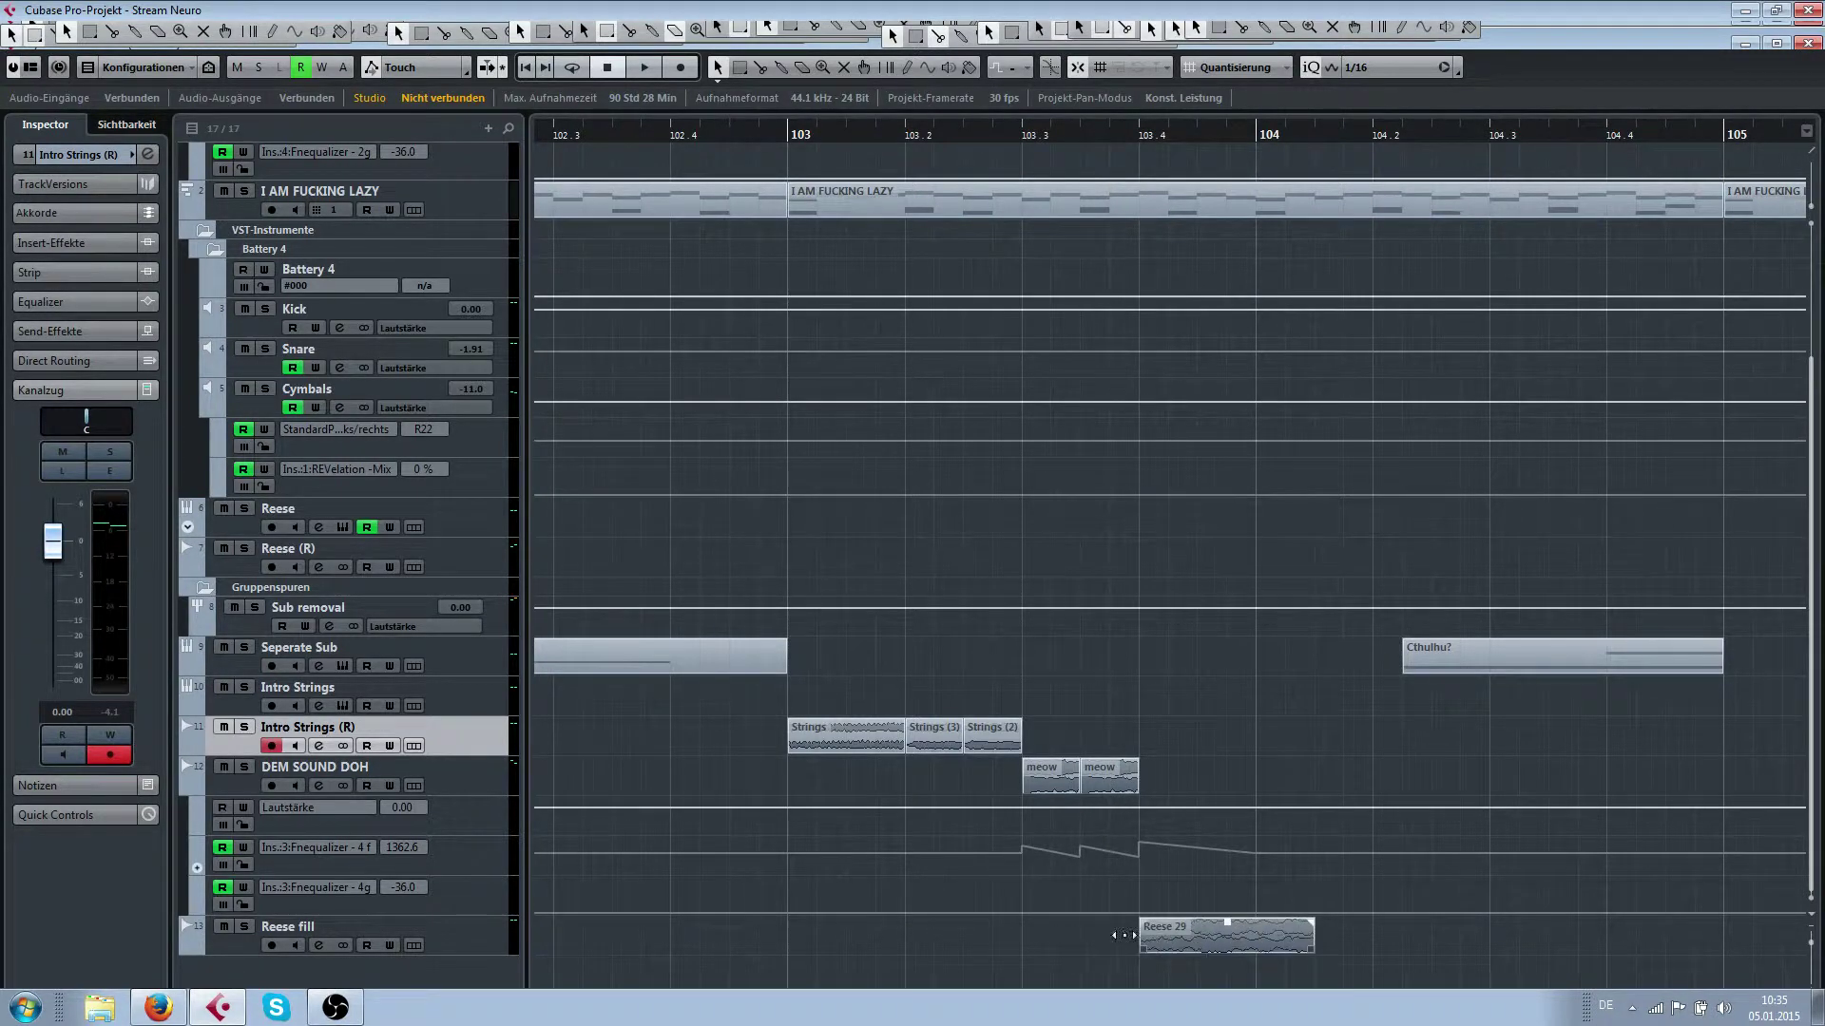
click(1152, 139)
key(space)
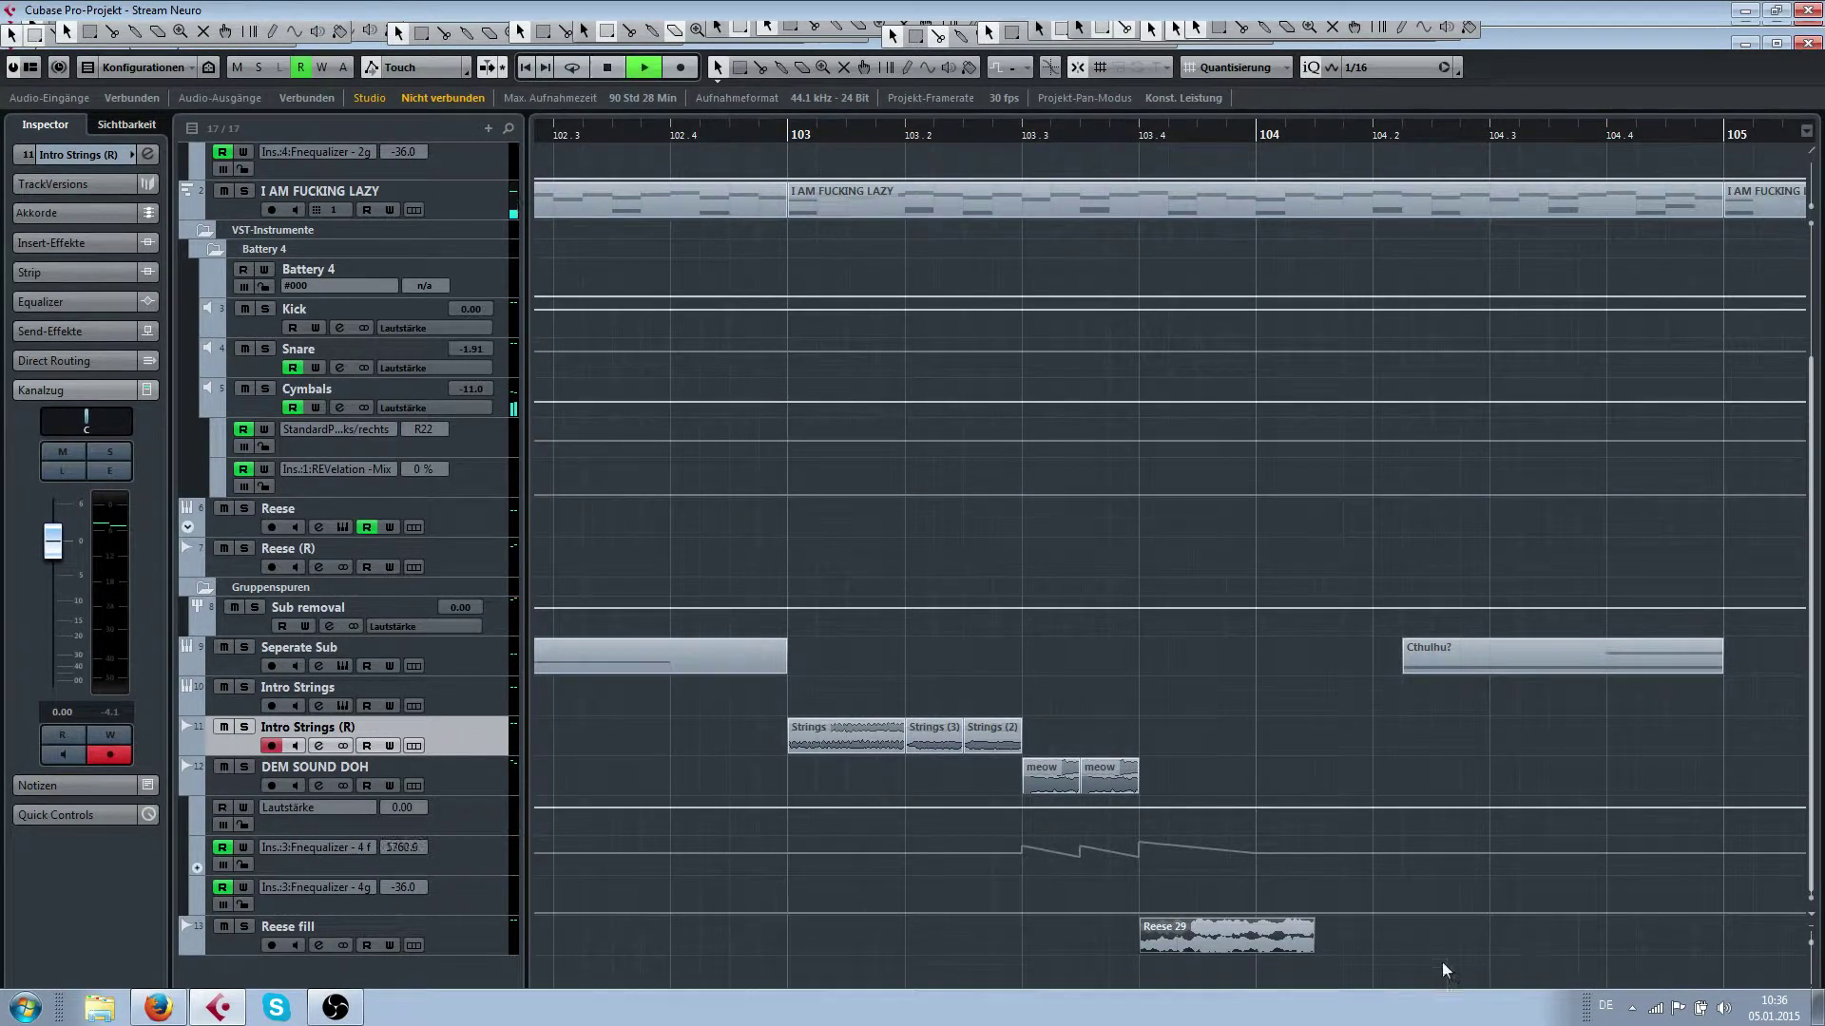
key(space)
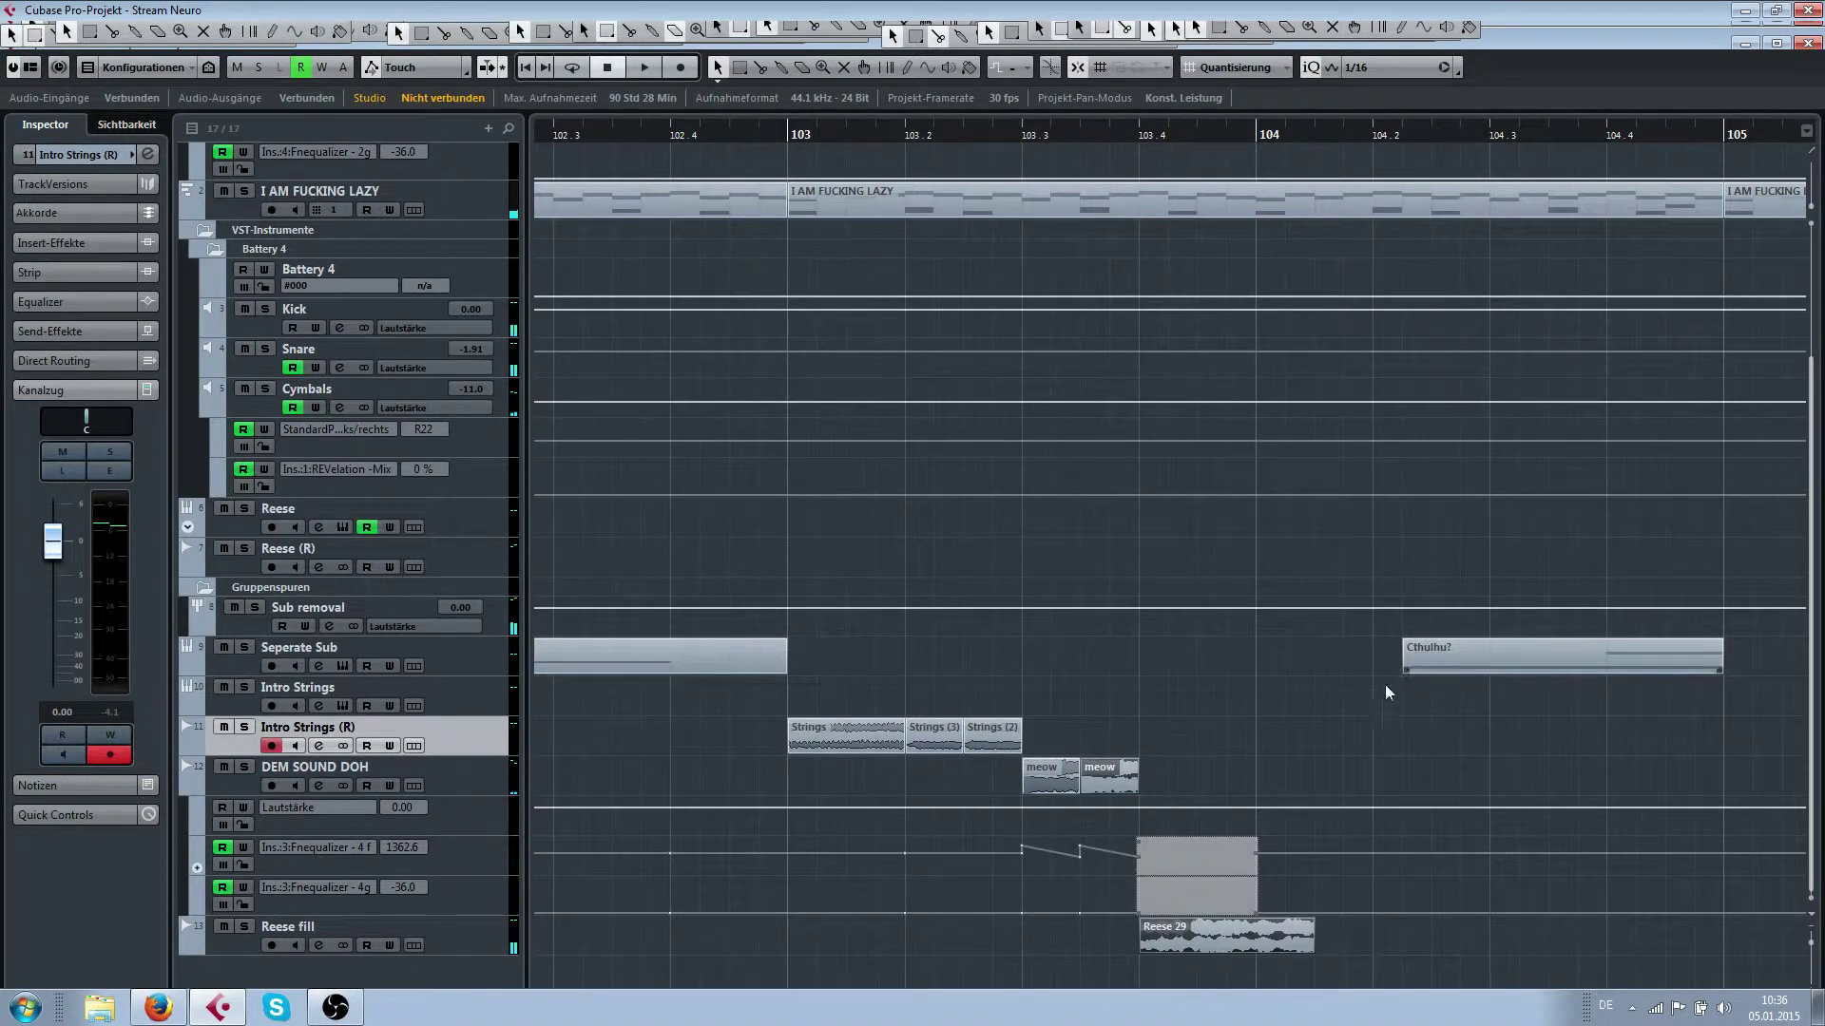
Set the starts of the Seperate Sub and Neurofunk-ish Cthulhu? parts to half a beat after bar 104, where the Reese 29 fill ends
drag(1407, 671, 1340, 703)
scroll(1350, 557, up, 5)
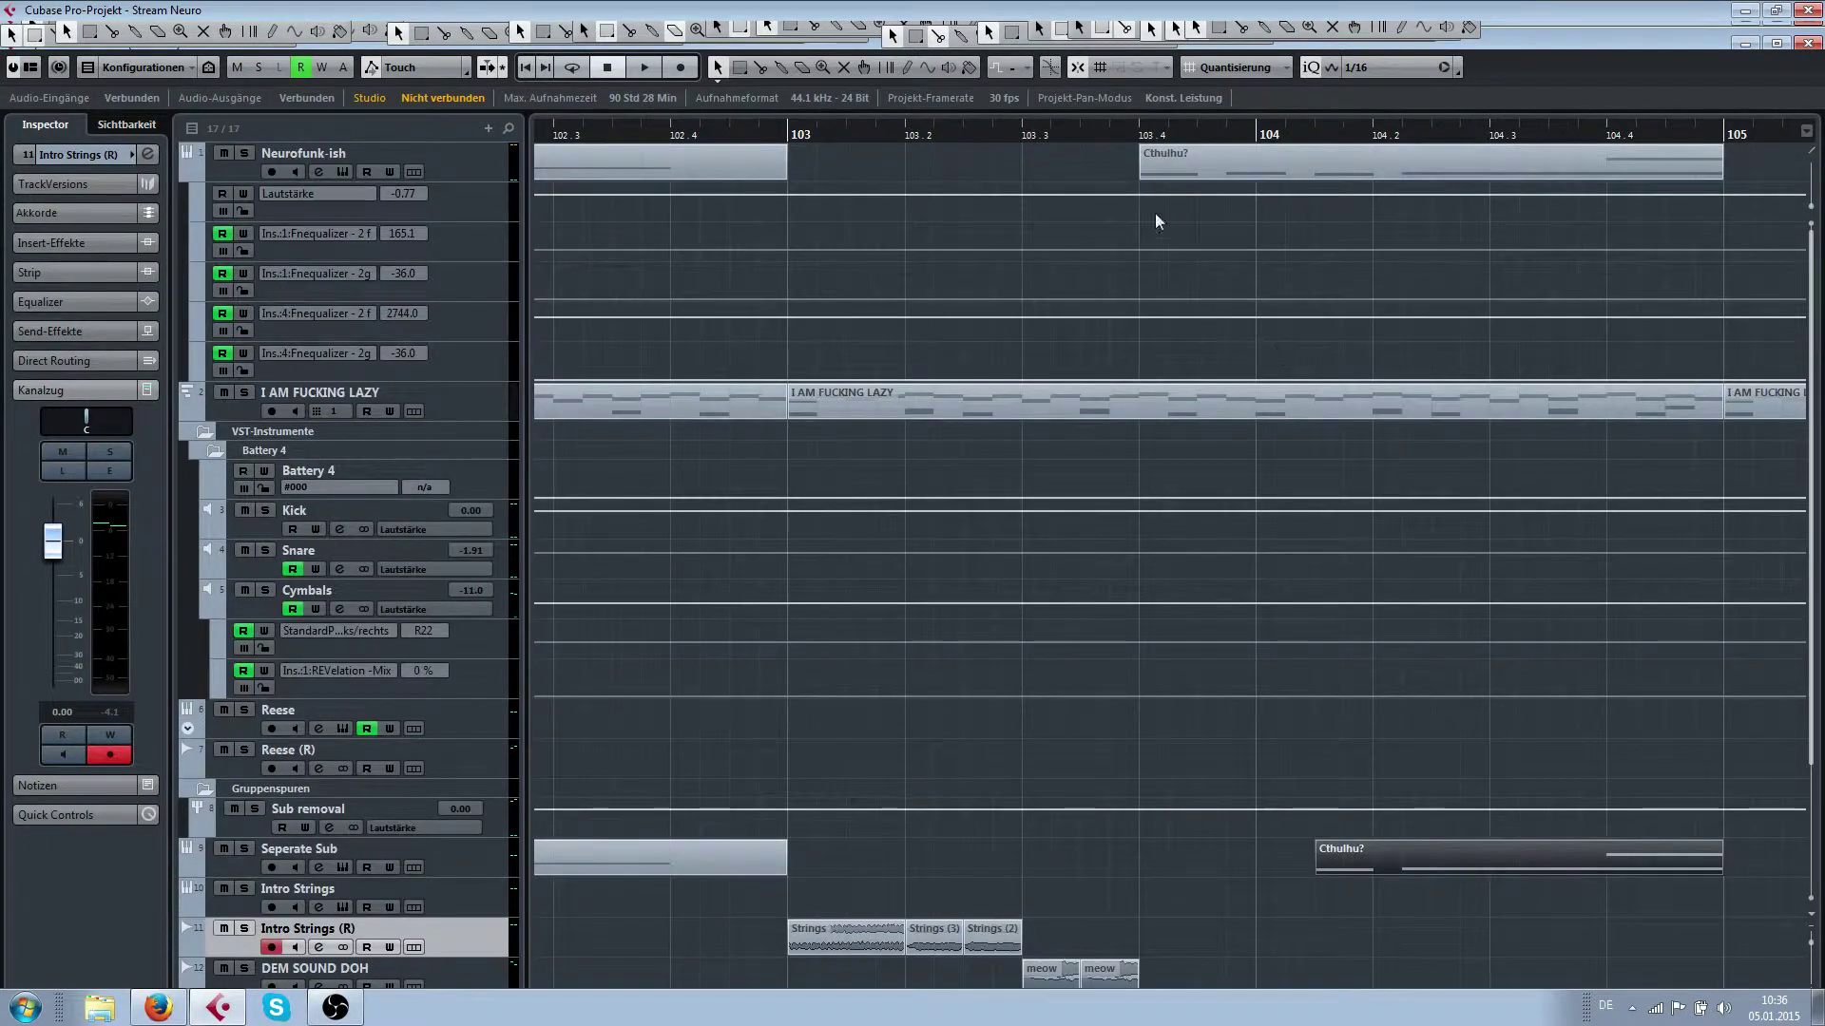
drag(1140, 176, 1317, 176)
Play back the transition through bar 103 and review how the Strings, meow and Reese fill events follow each other
key(g)
key(g)
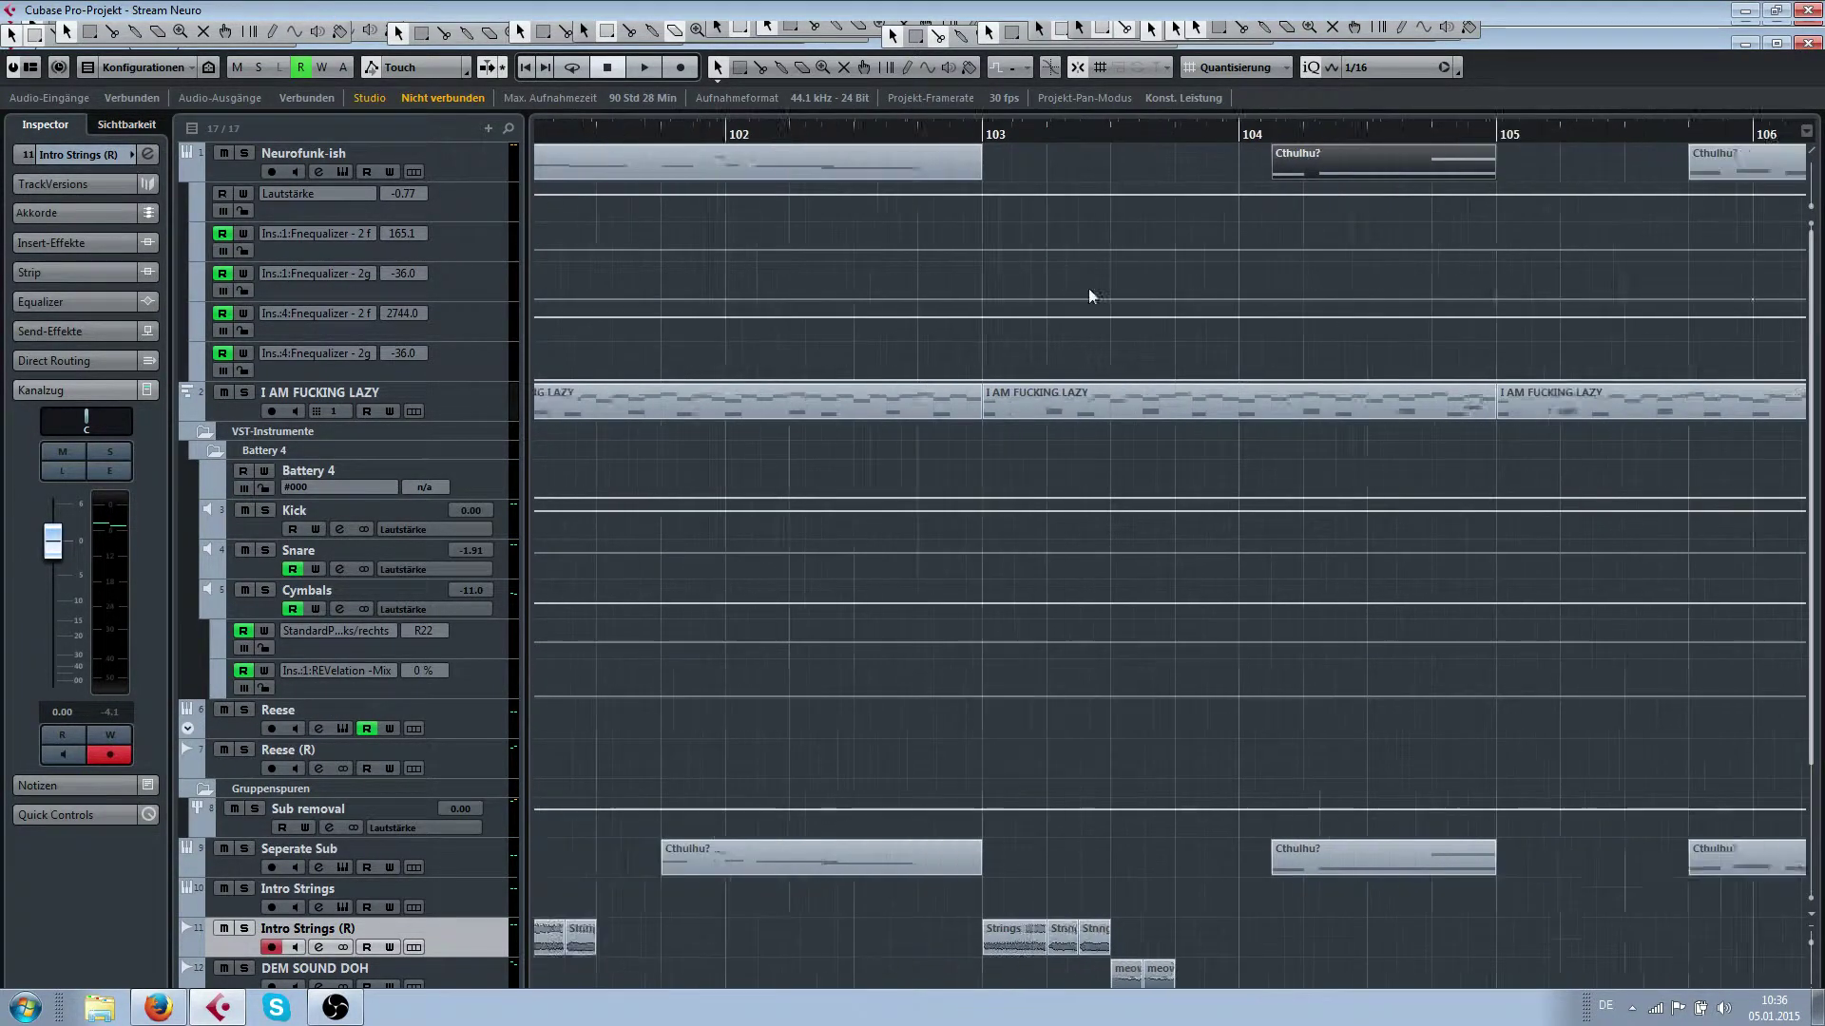
key(space)
click(1108, 169)
scroll(1140, 209, down, 5)
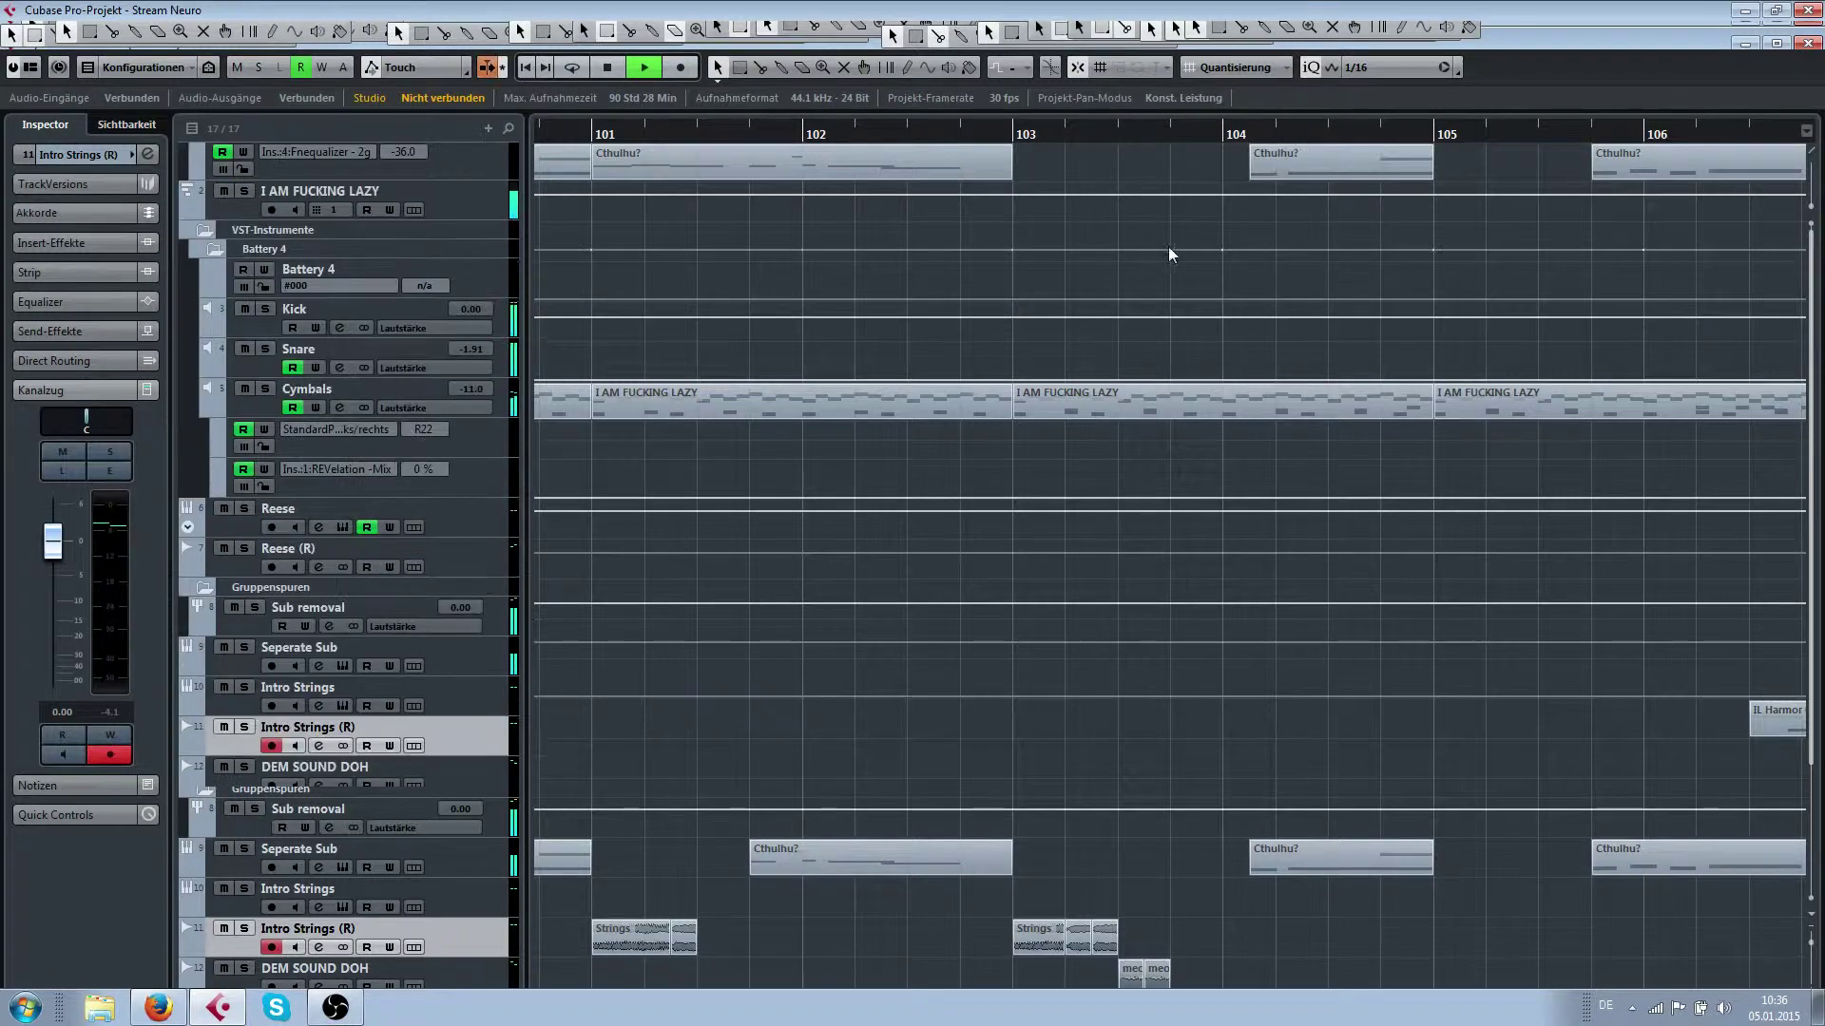
key(h)
key(h)
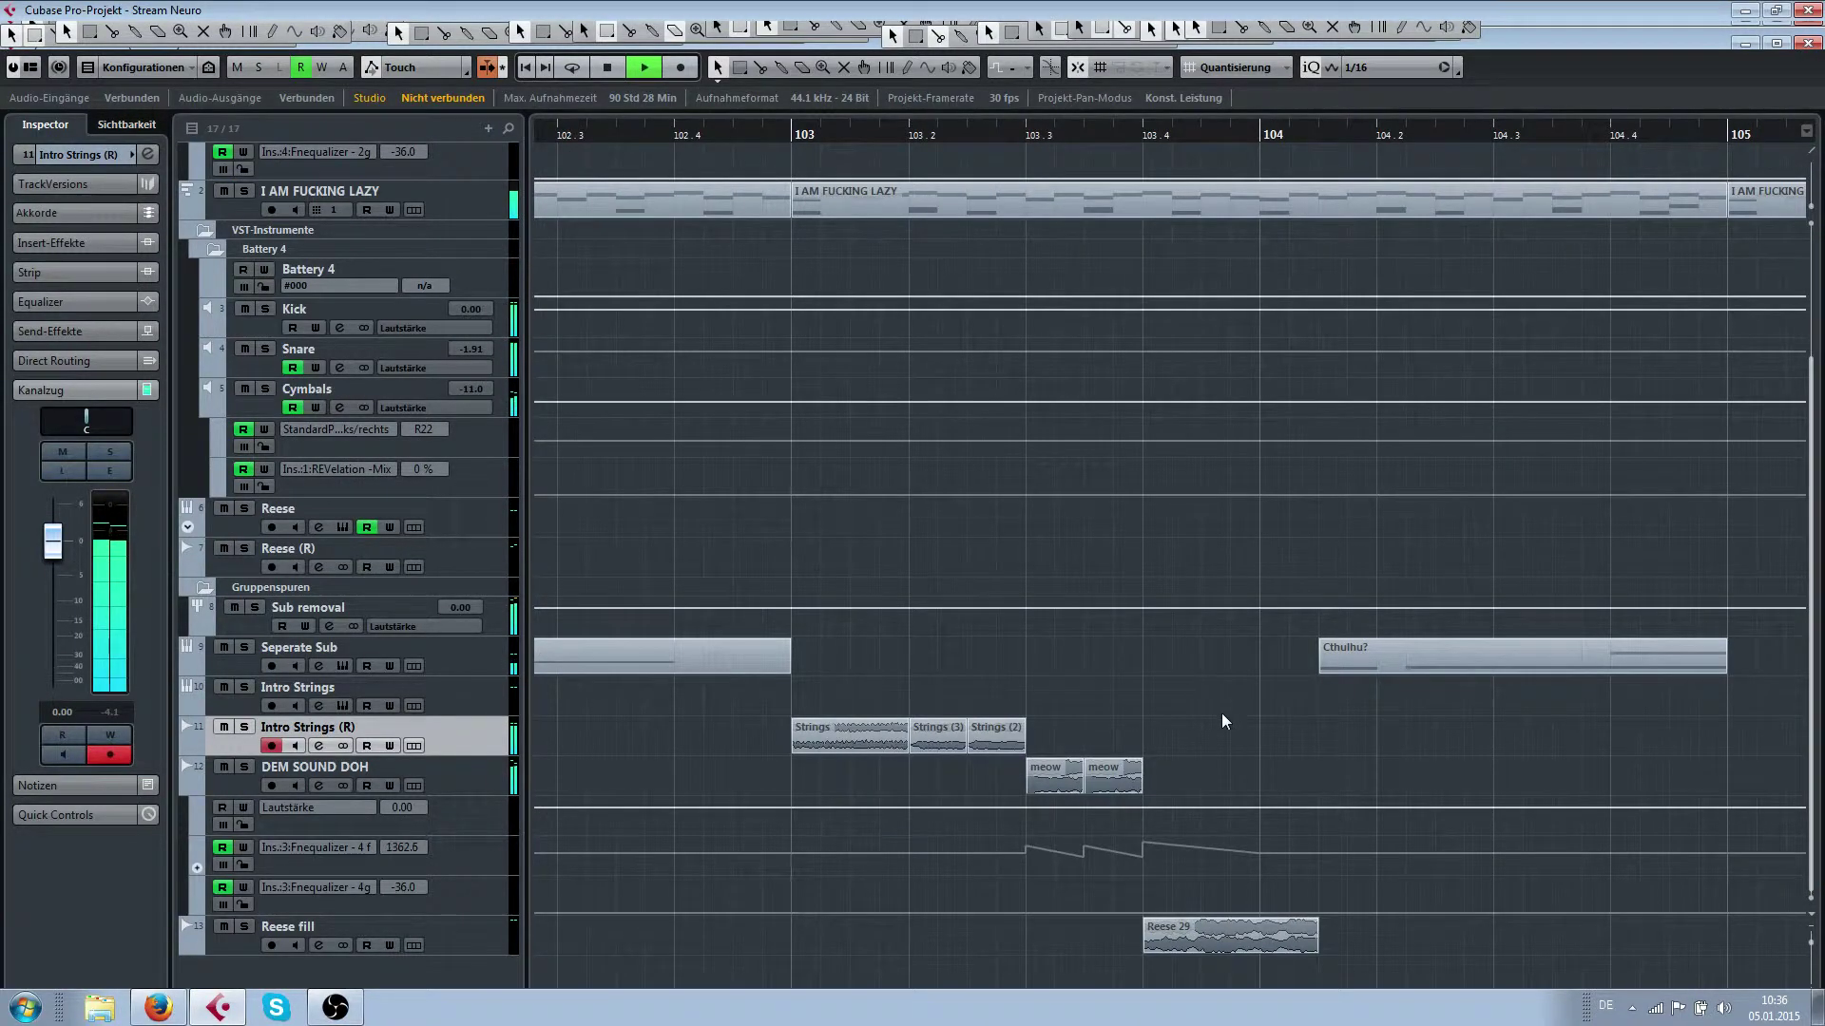
key(space)
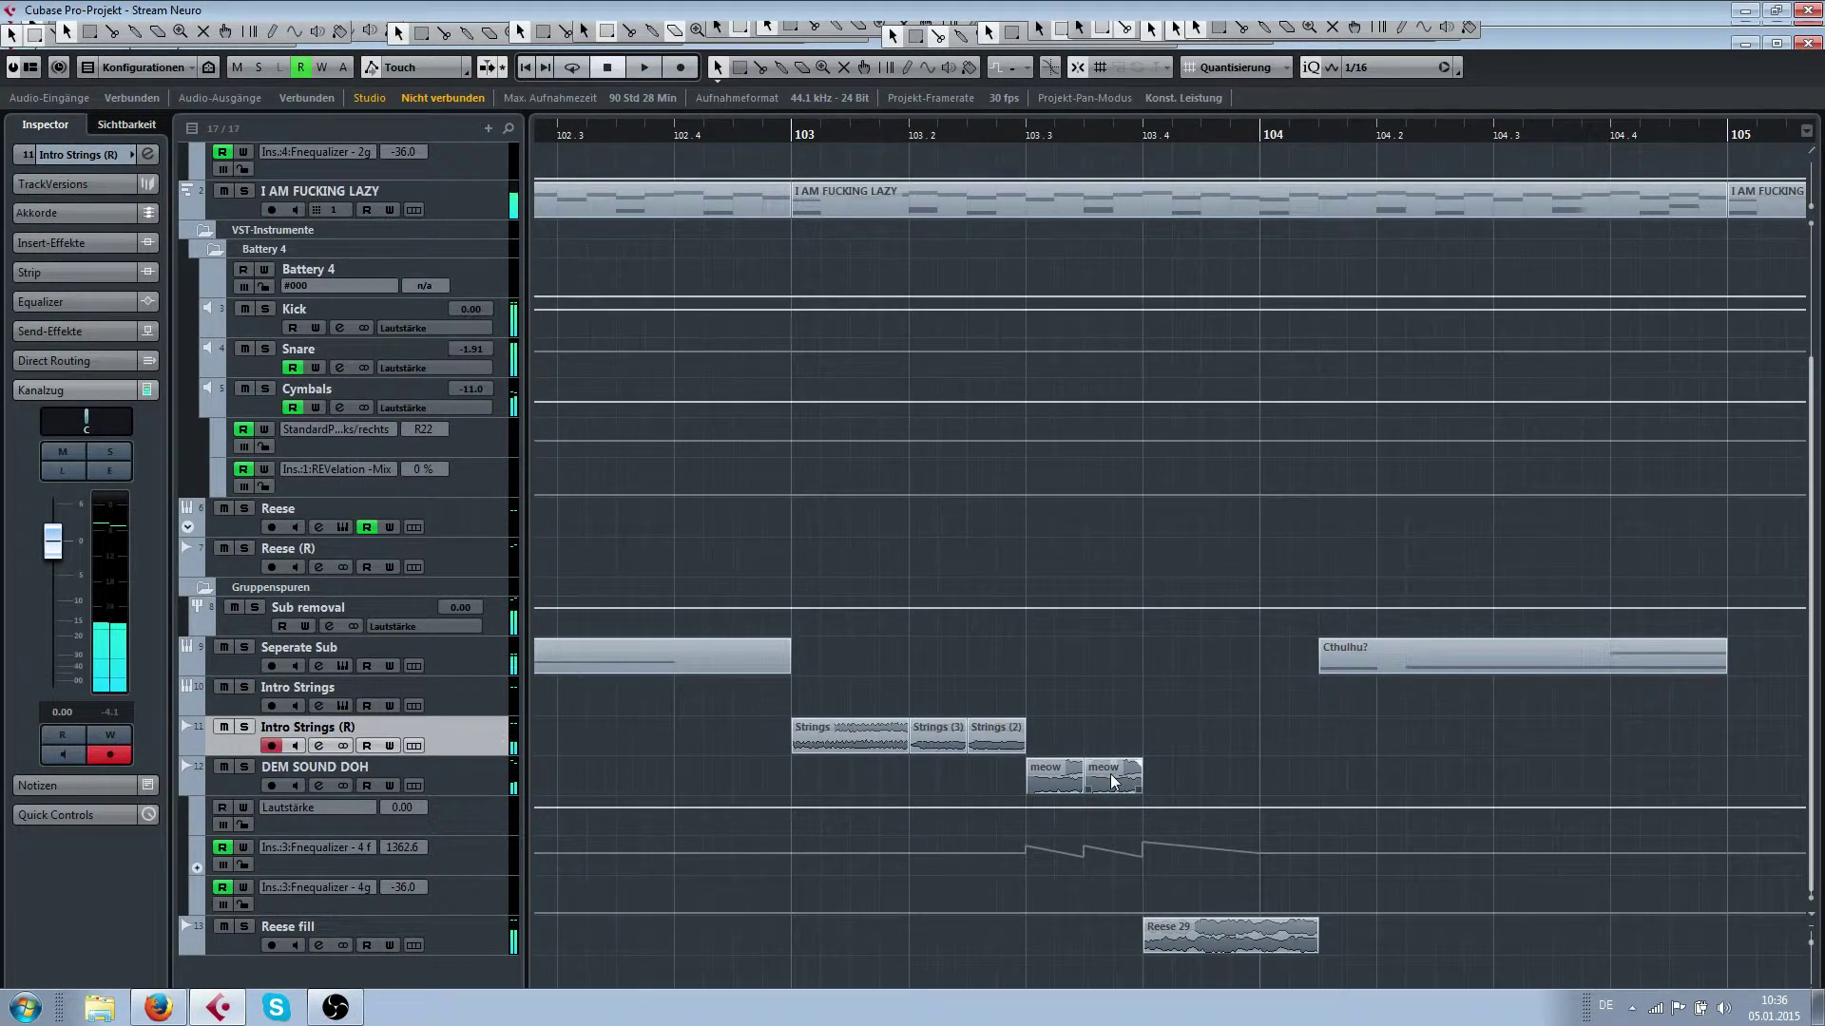
Slip the audio inside the two meow events at 103.3 and play back the change
click(1115, 782)
drag(1111, 781, 992, 776)
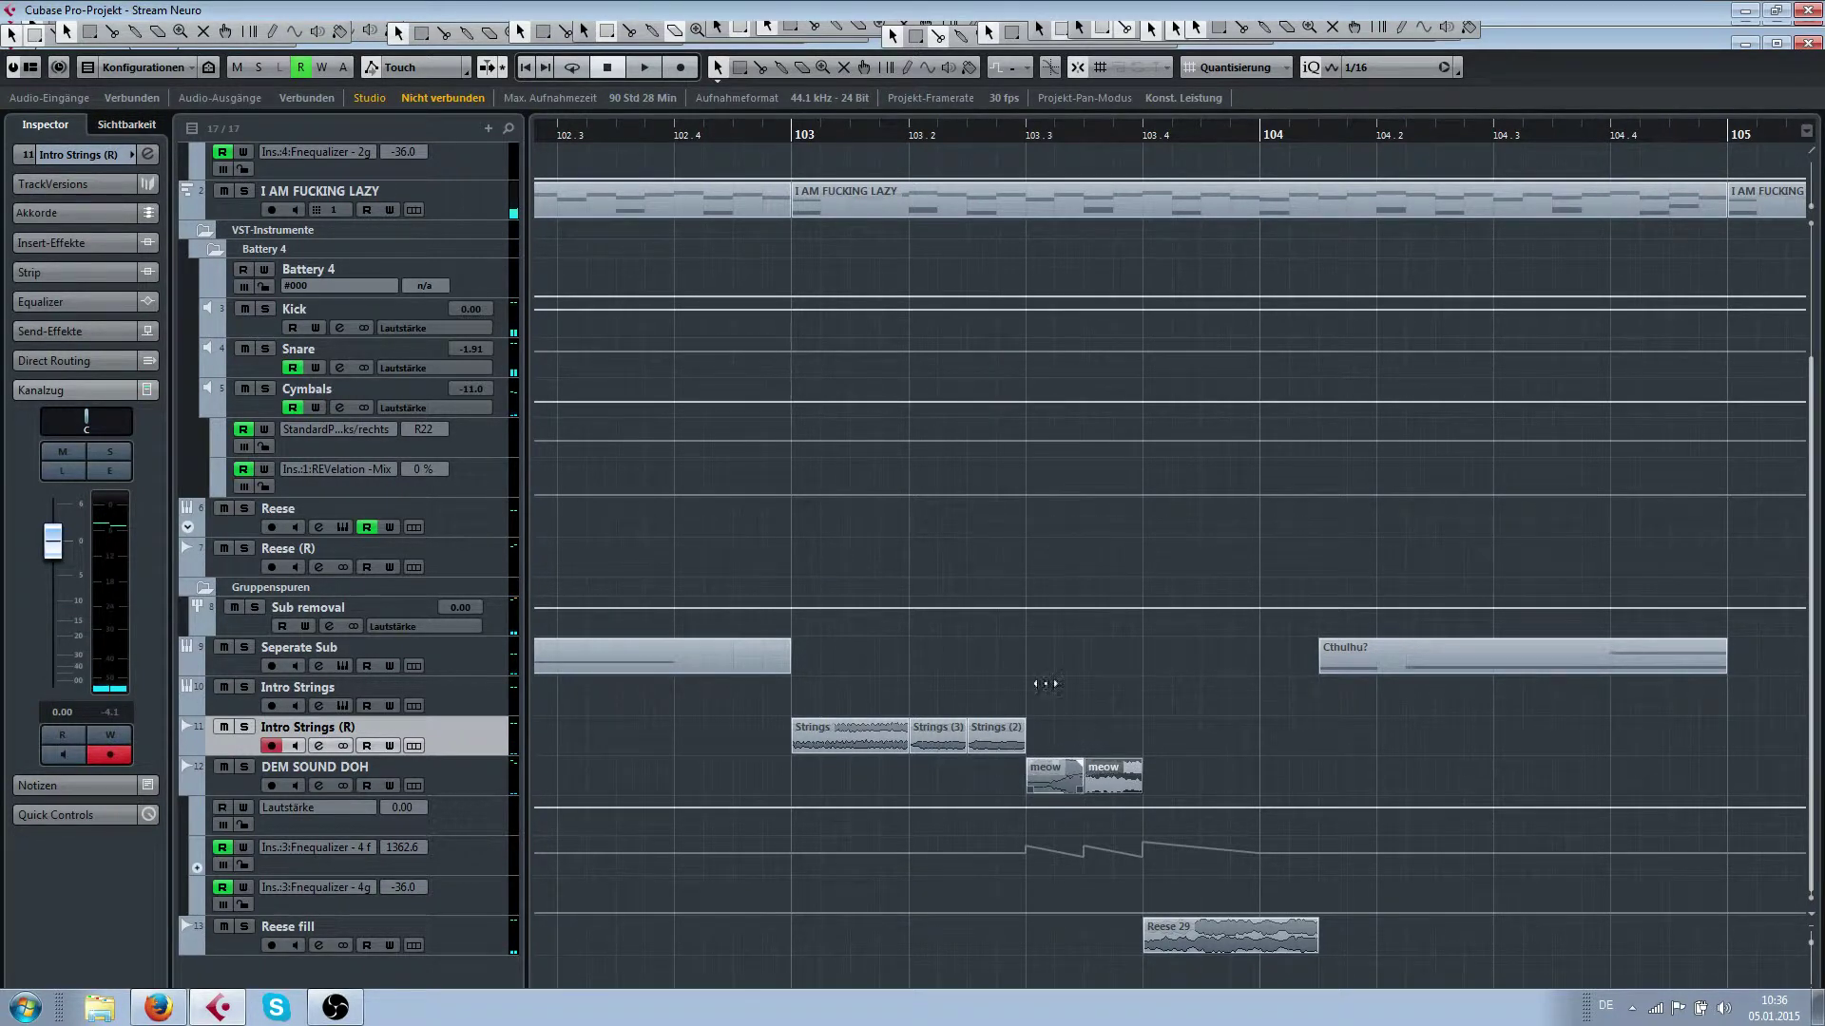
key(space)
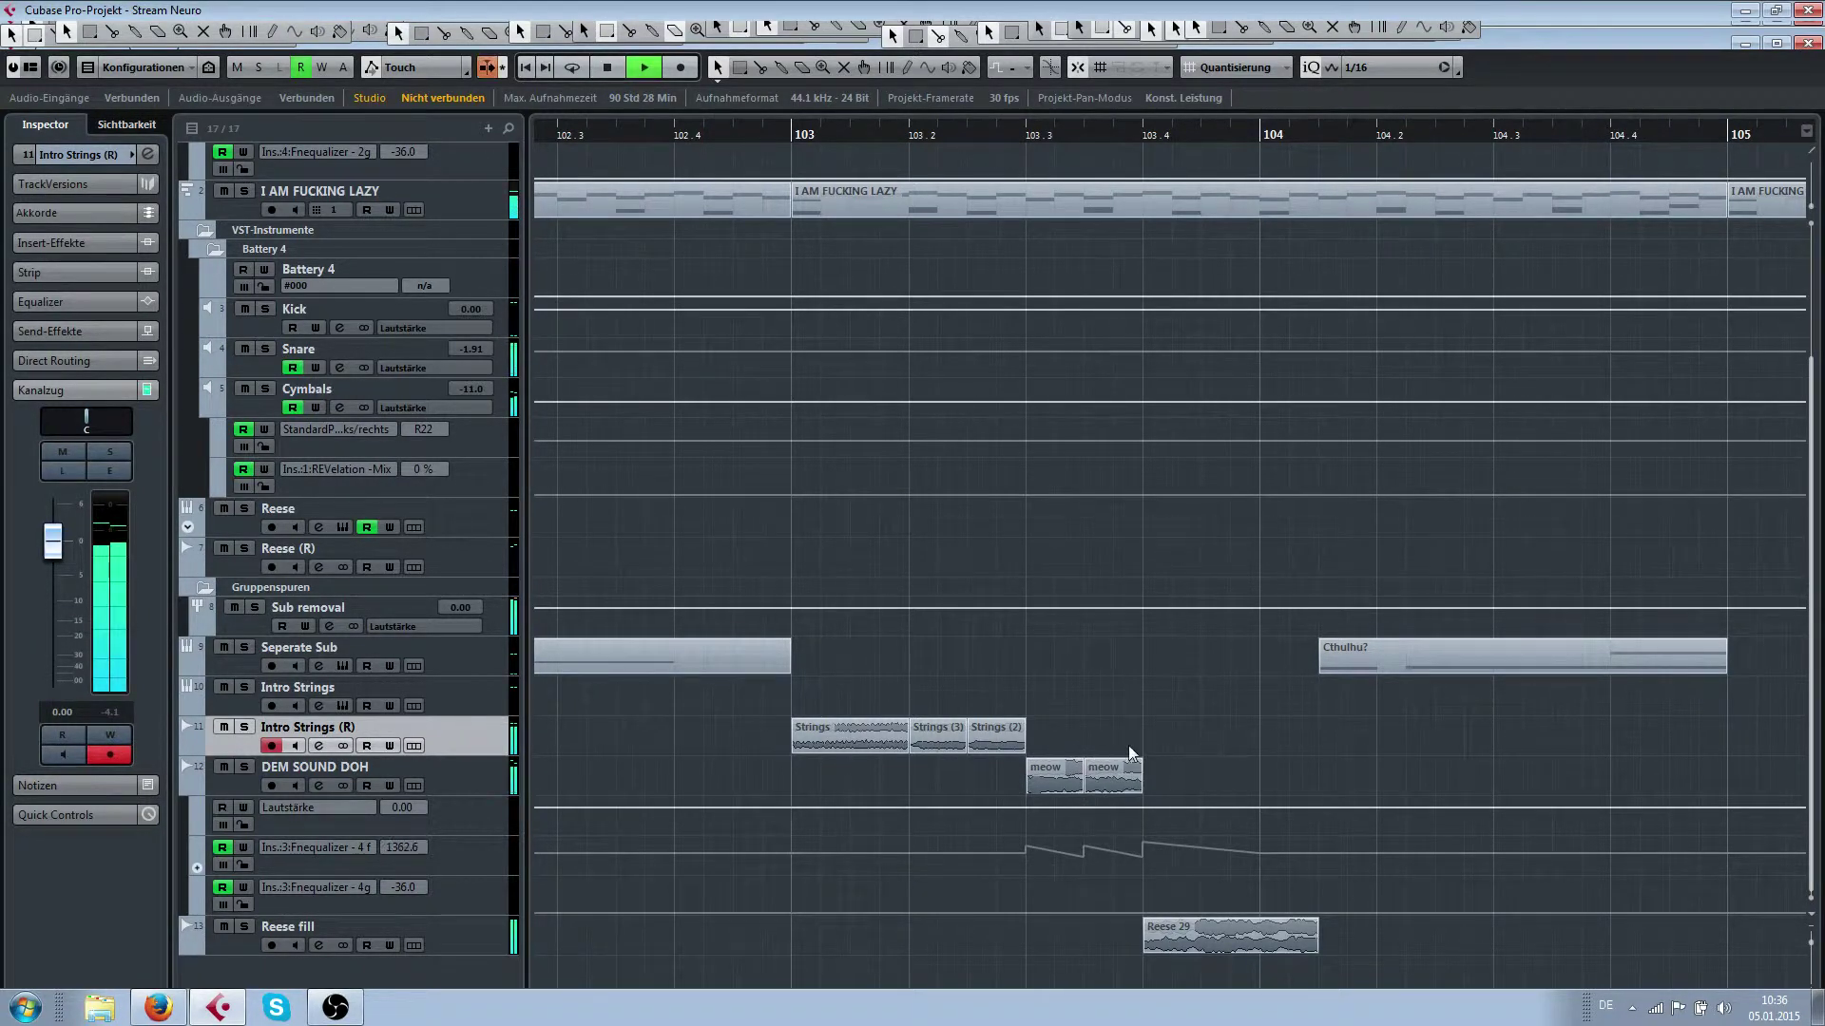
Delete the second meow event and slip the audio inside the remaining one at 103.3
click(1112, 778)
key(Delete)
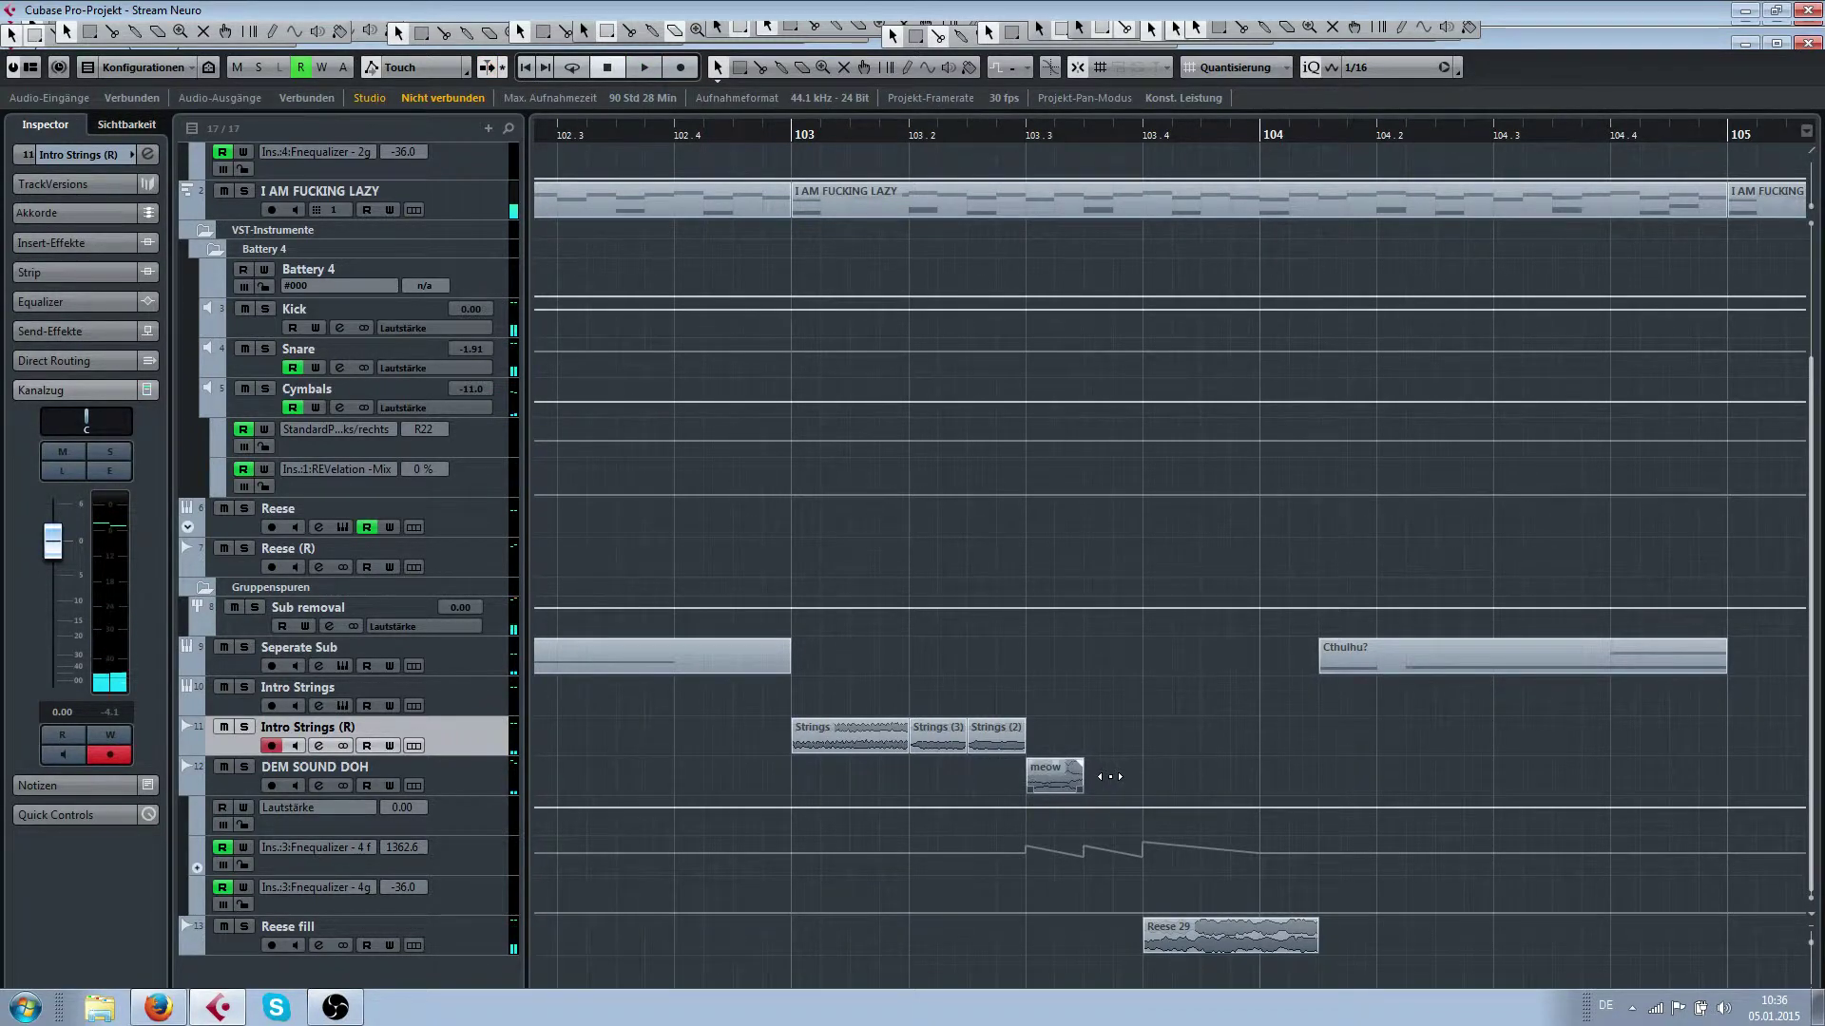
drag(1029, 761, 1095, 758)
scroll(1100, 754, up, 2)
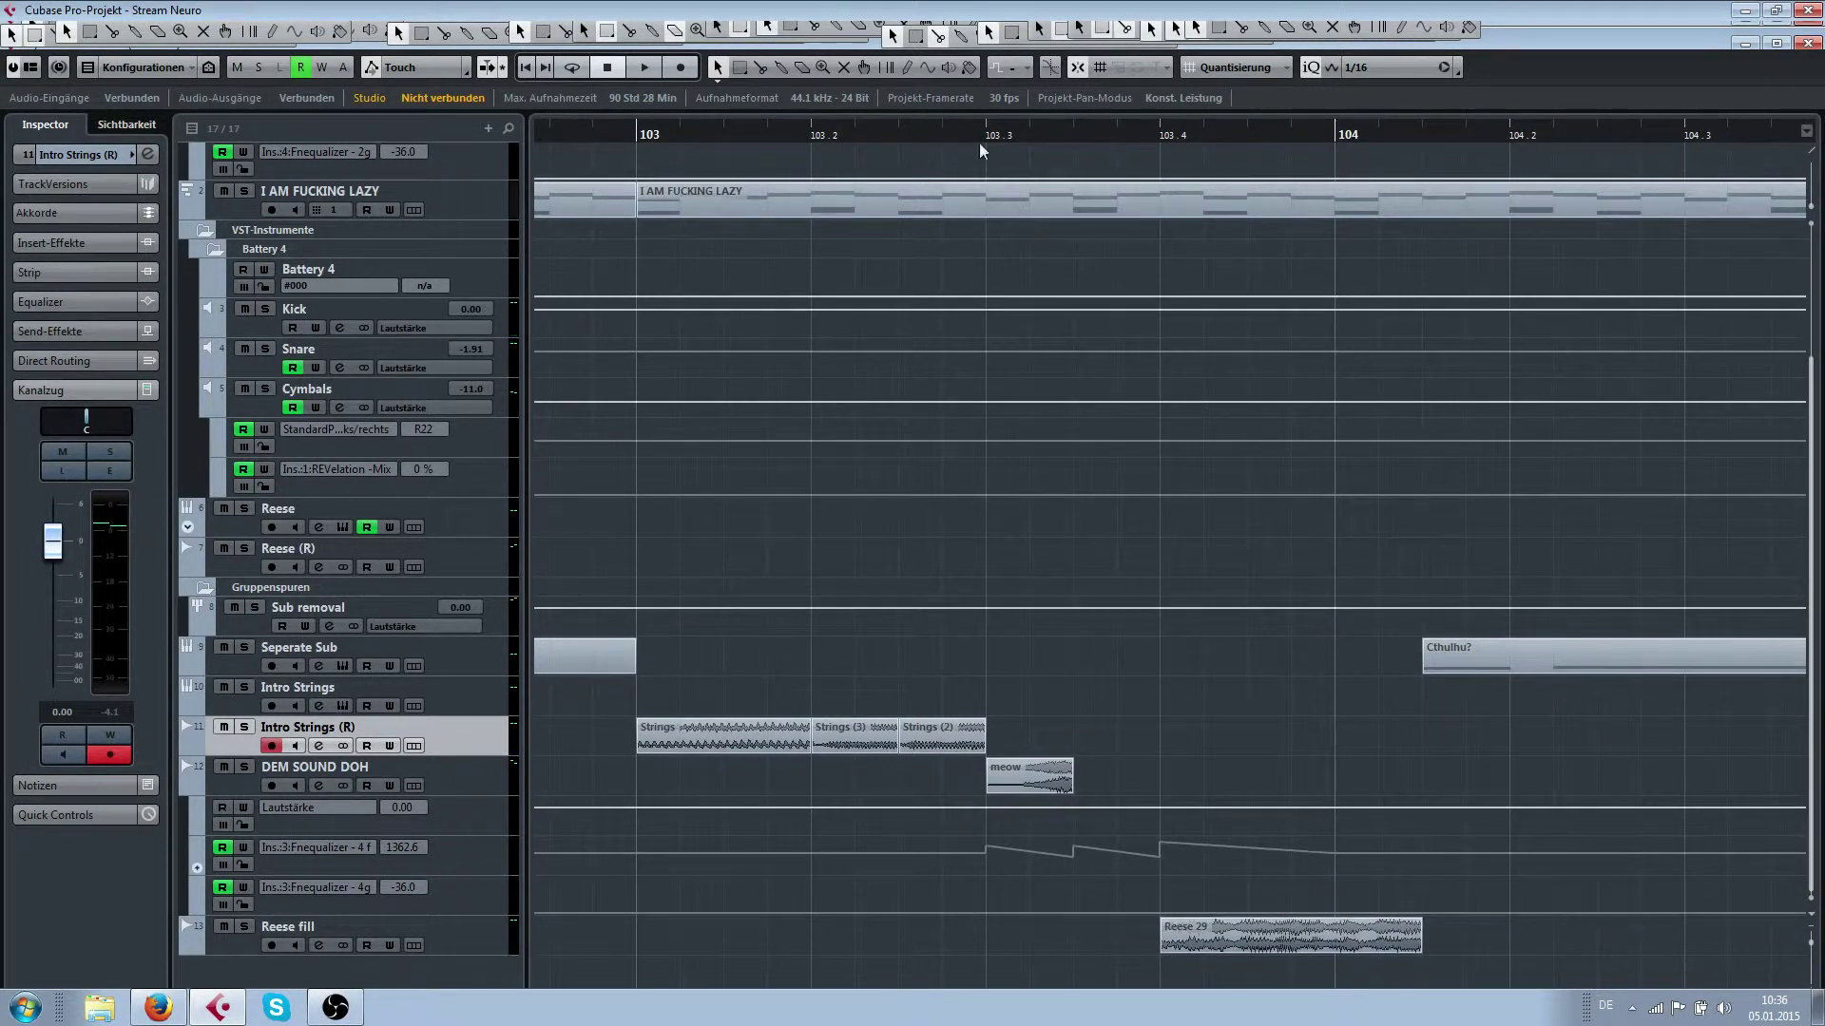
Move the Reese 29 fill half a beat earlier so it starts where the meow event ends, and play back the change
drag(1222, 943, 1136, 941)
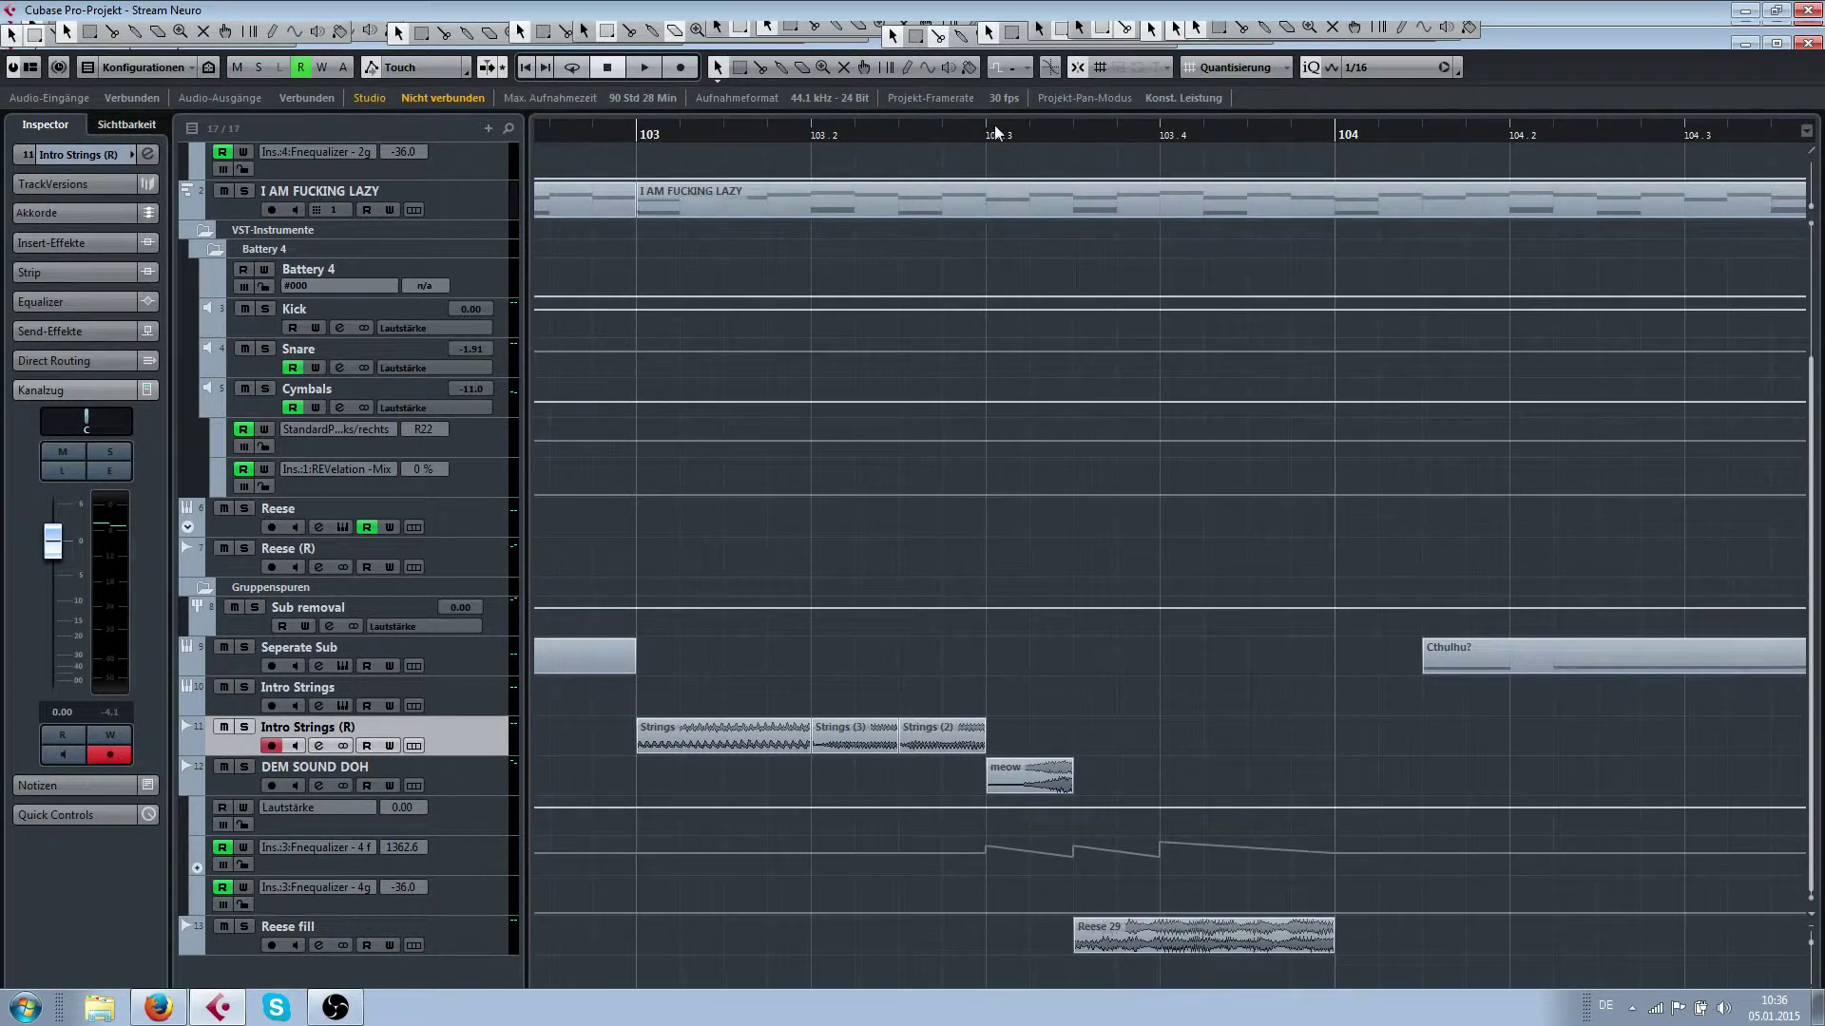
key(space)
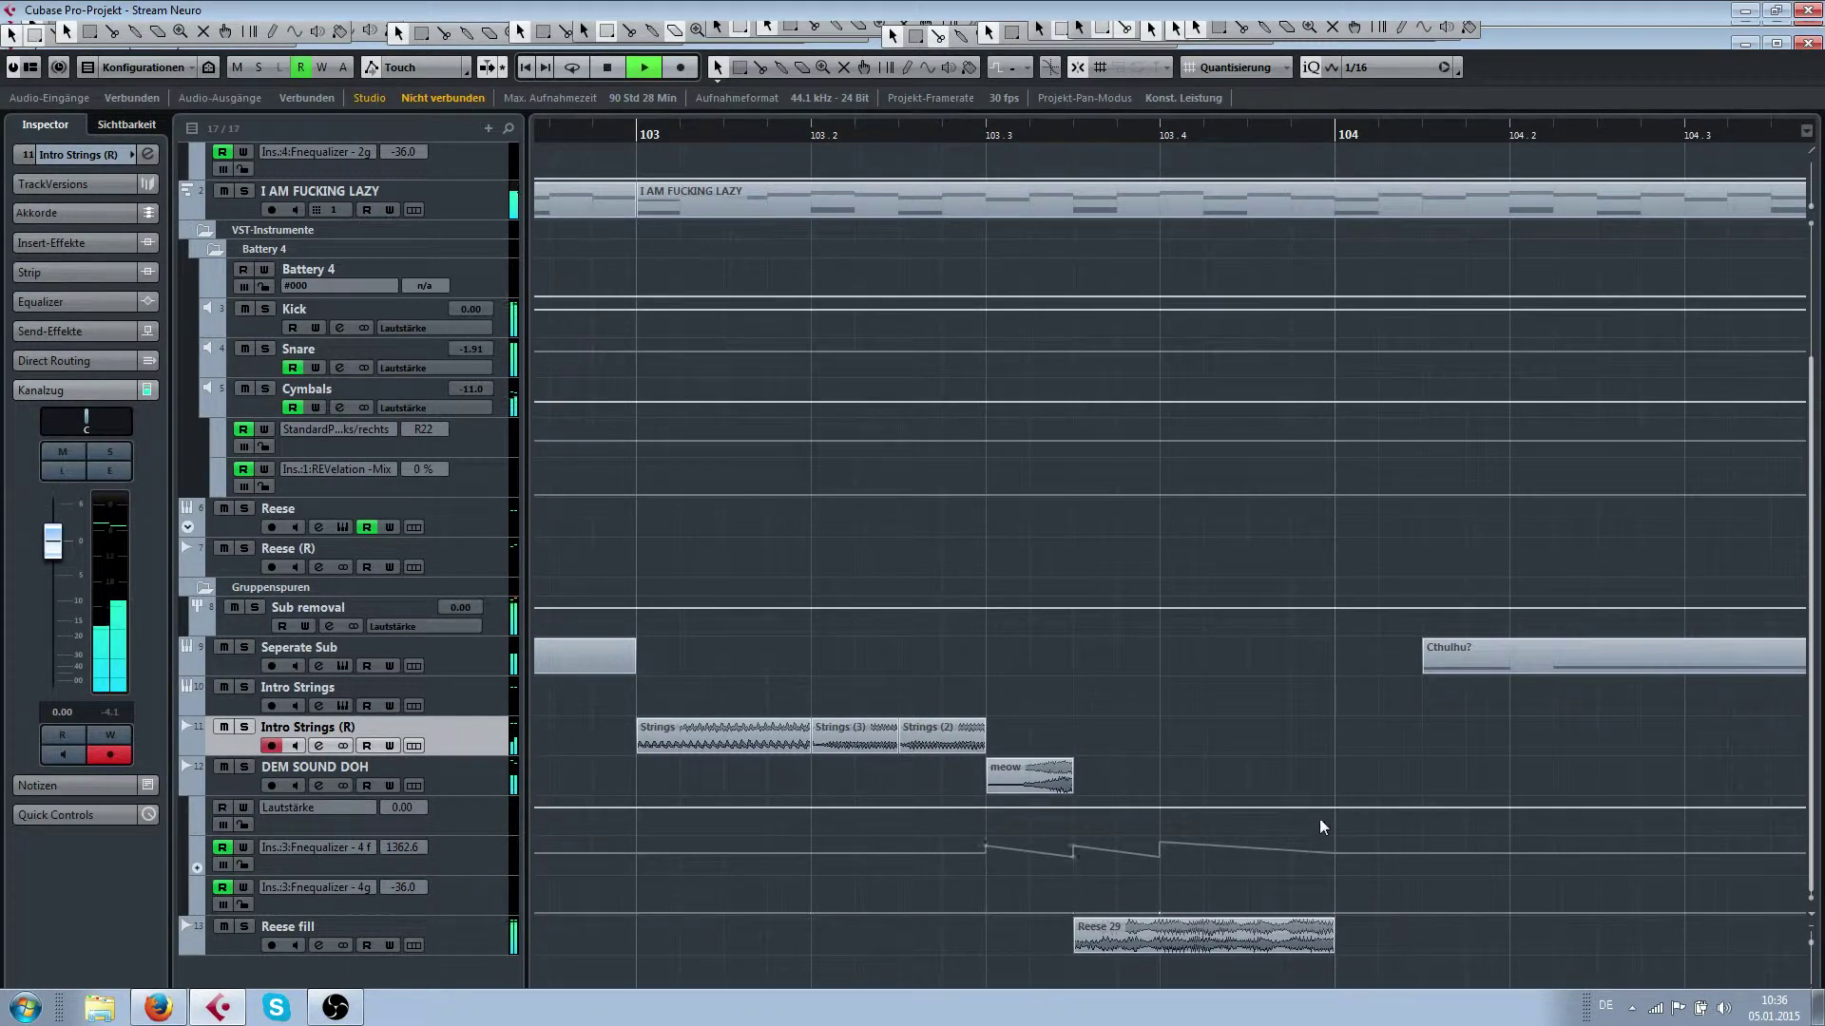
key(space)
Extend the start of the Seperate Sub Cthulhu? part back to bar 104 and open the part for note editing
scroll(1044, 788, down, 4)
scroll(1026, 750, left, 2)
scroll(875, 721, up, 1)
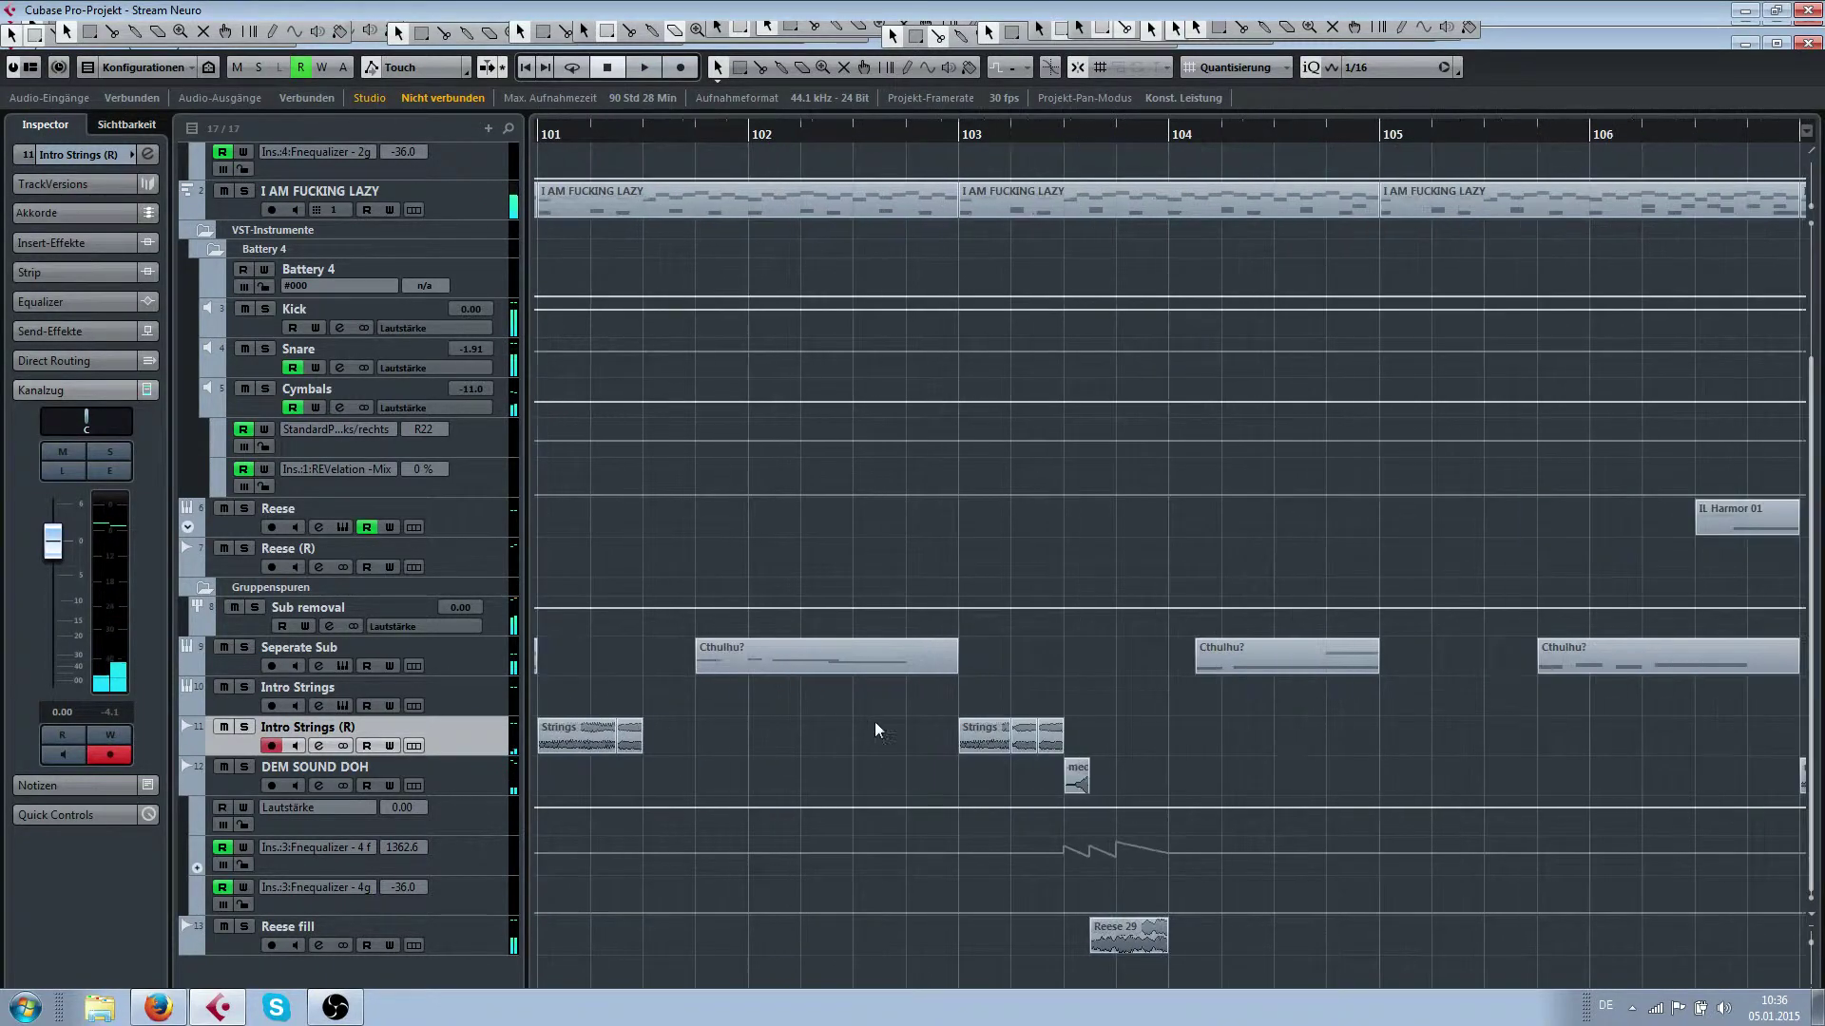
scroll(1200, 719, up, 2)
scroll(1194, 669, up, 3)
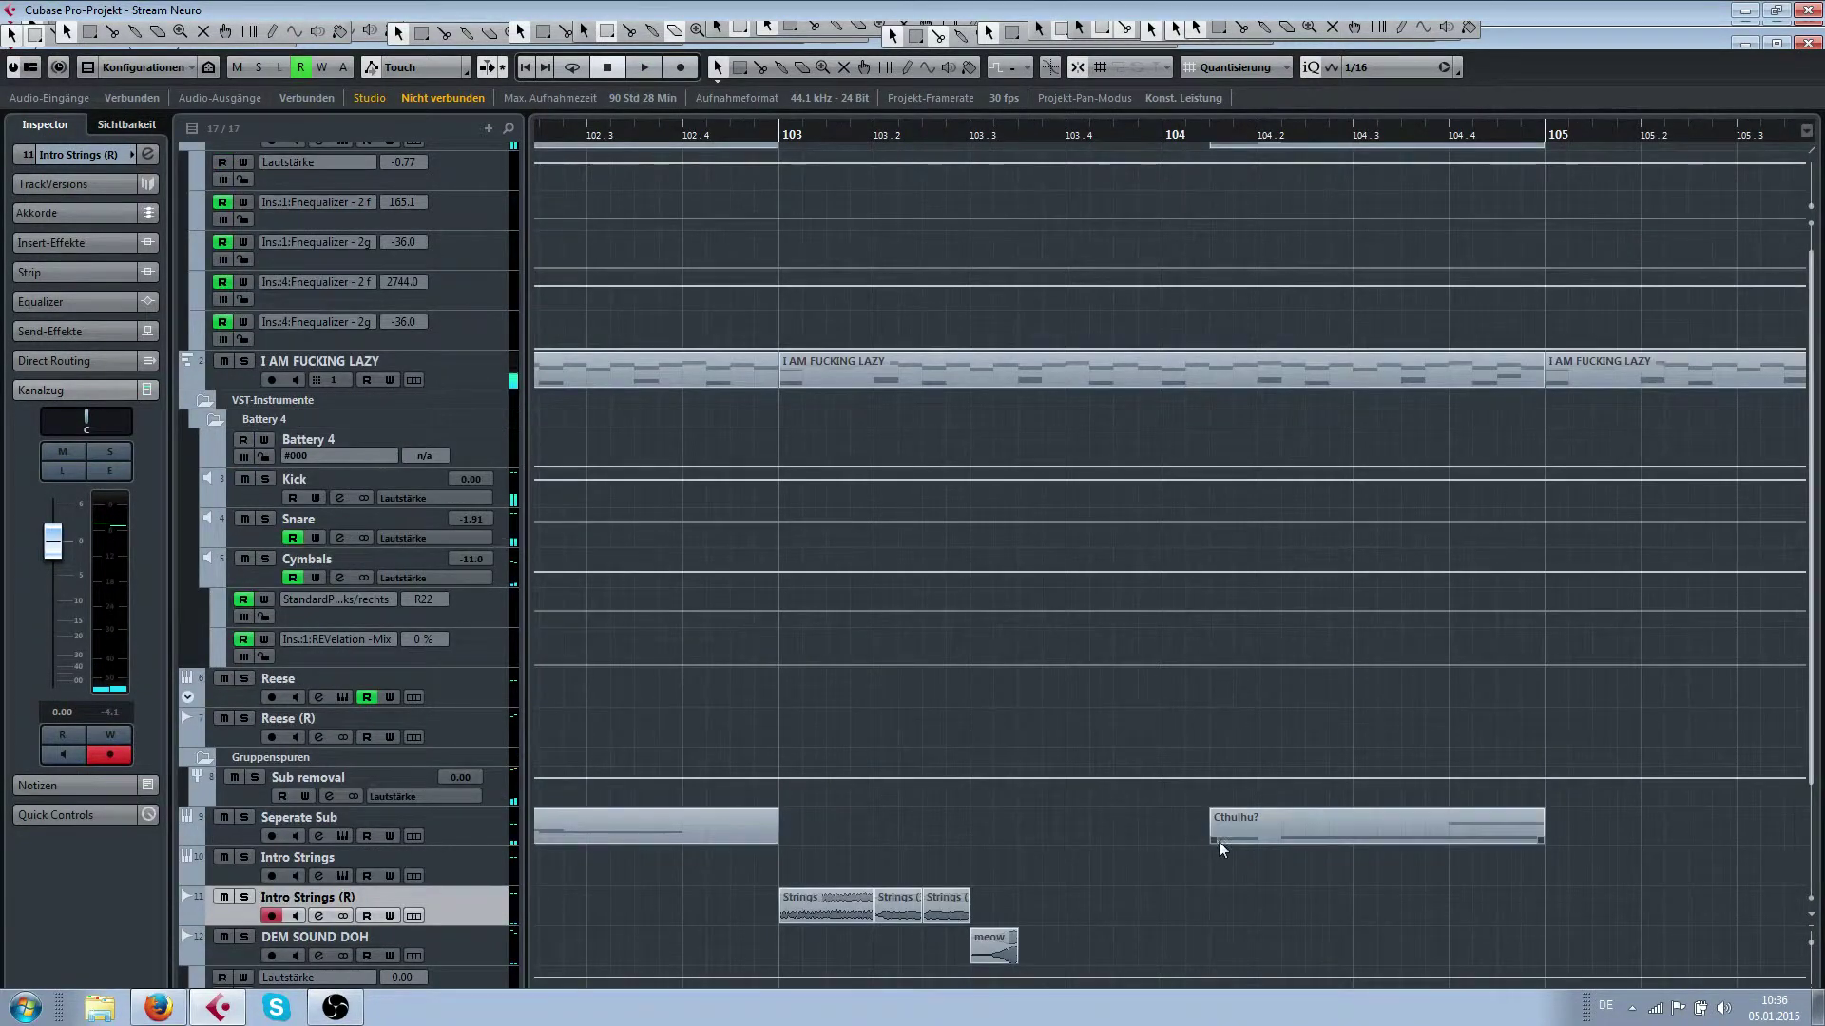
drag(1219, 842, 1185, 844)
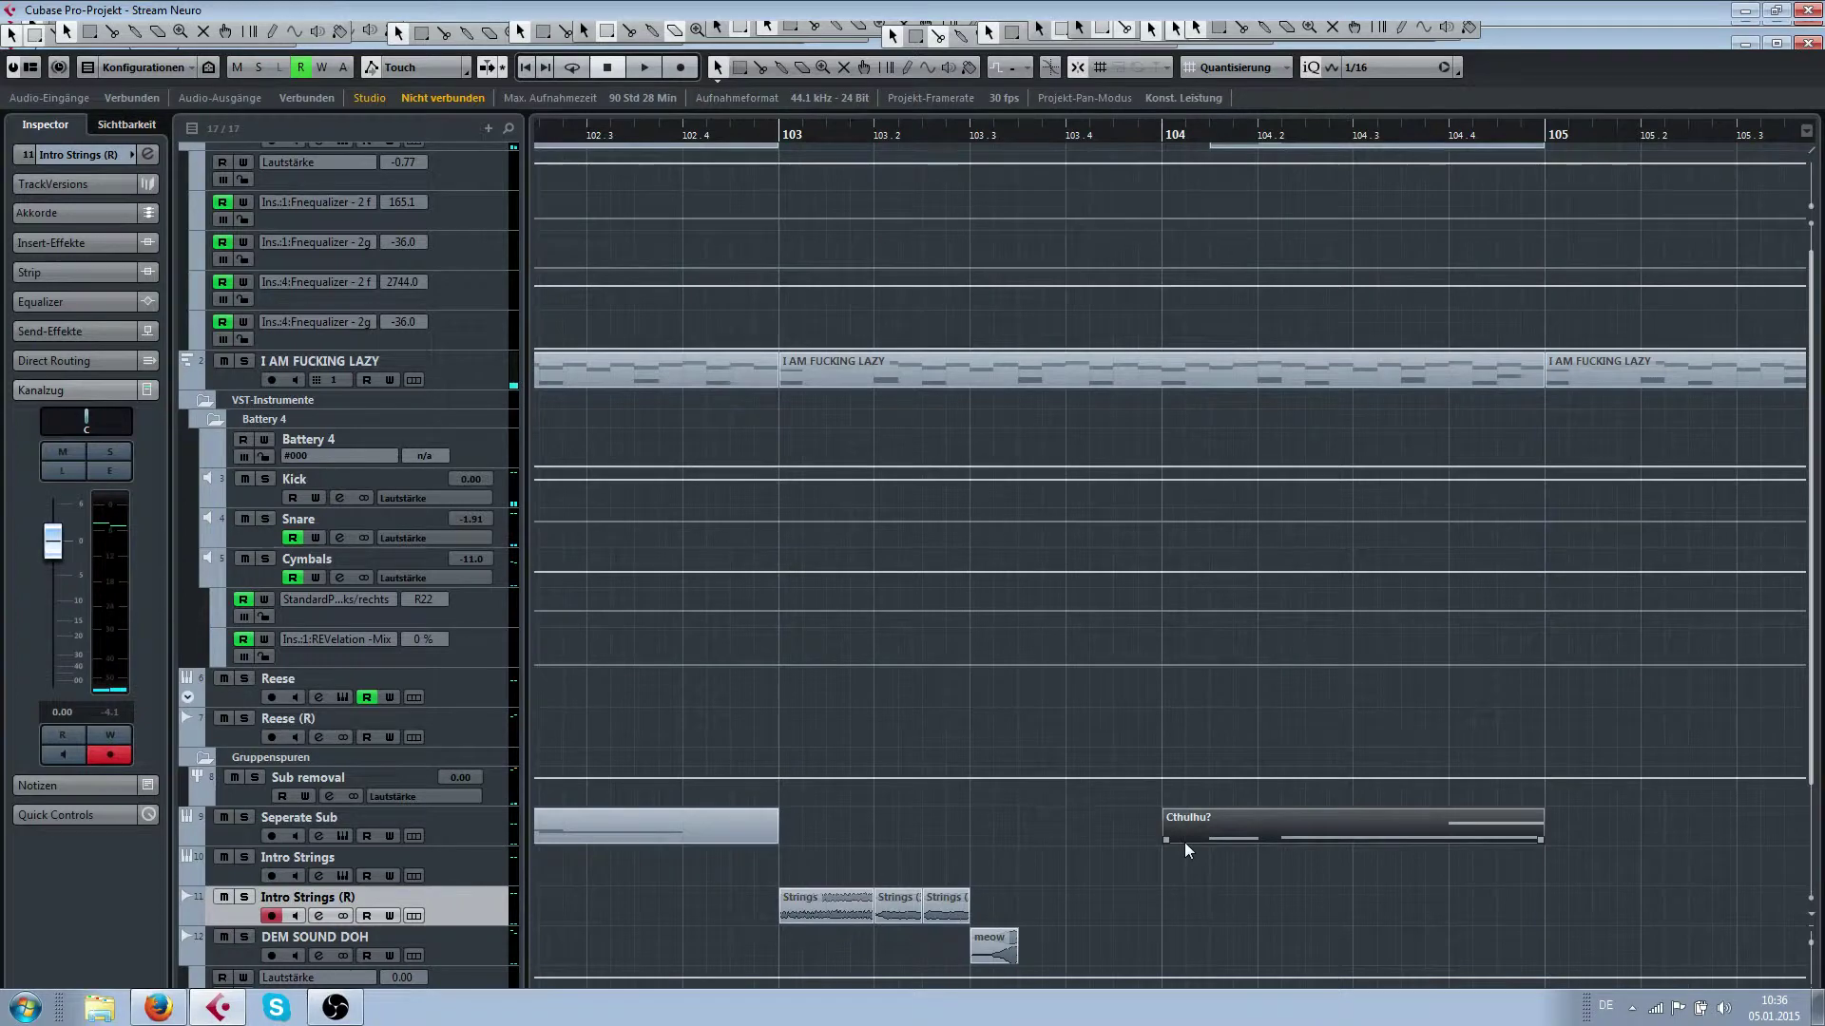
double_click(1185, 841)
Split the D1 note that crosses the beginning of the Seperate Sub part at bar 104
right_click(273, 423)
click(293, 430)
scroll(297, 433, up, 2)
scroll(414, 434, left, 3)
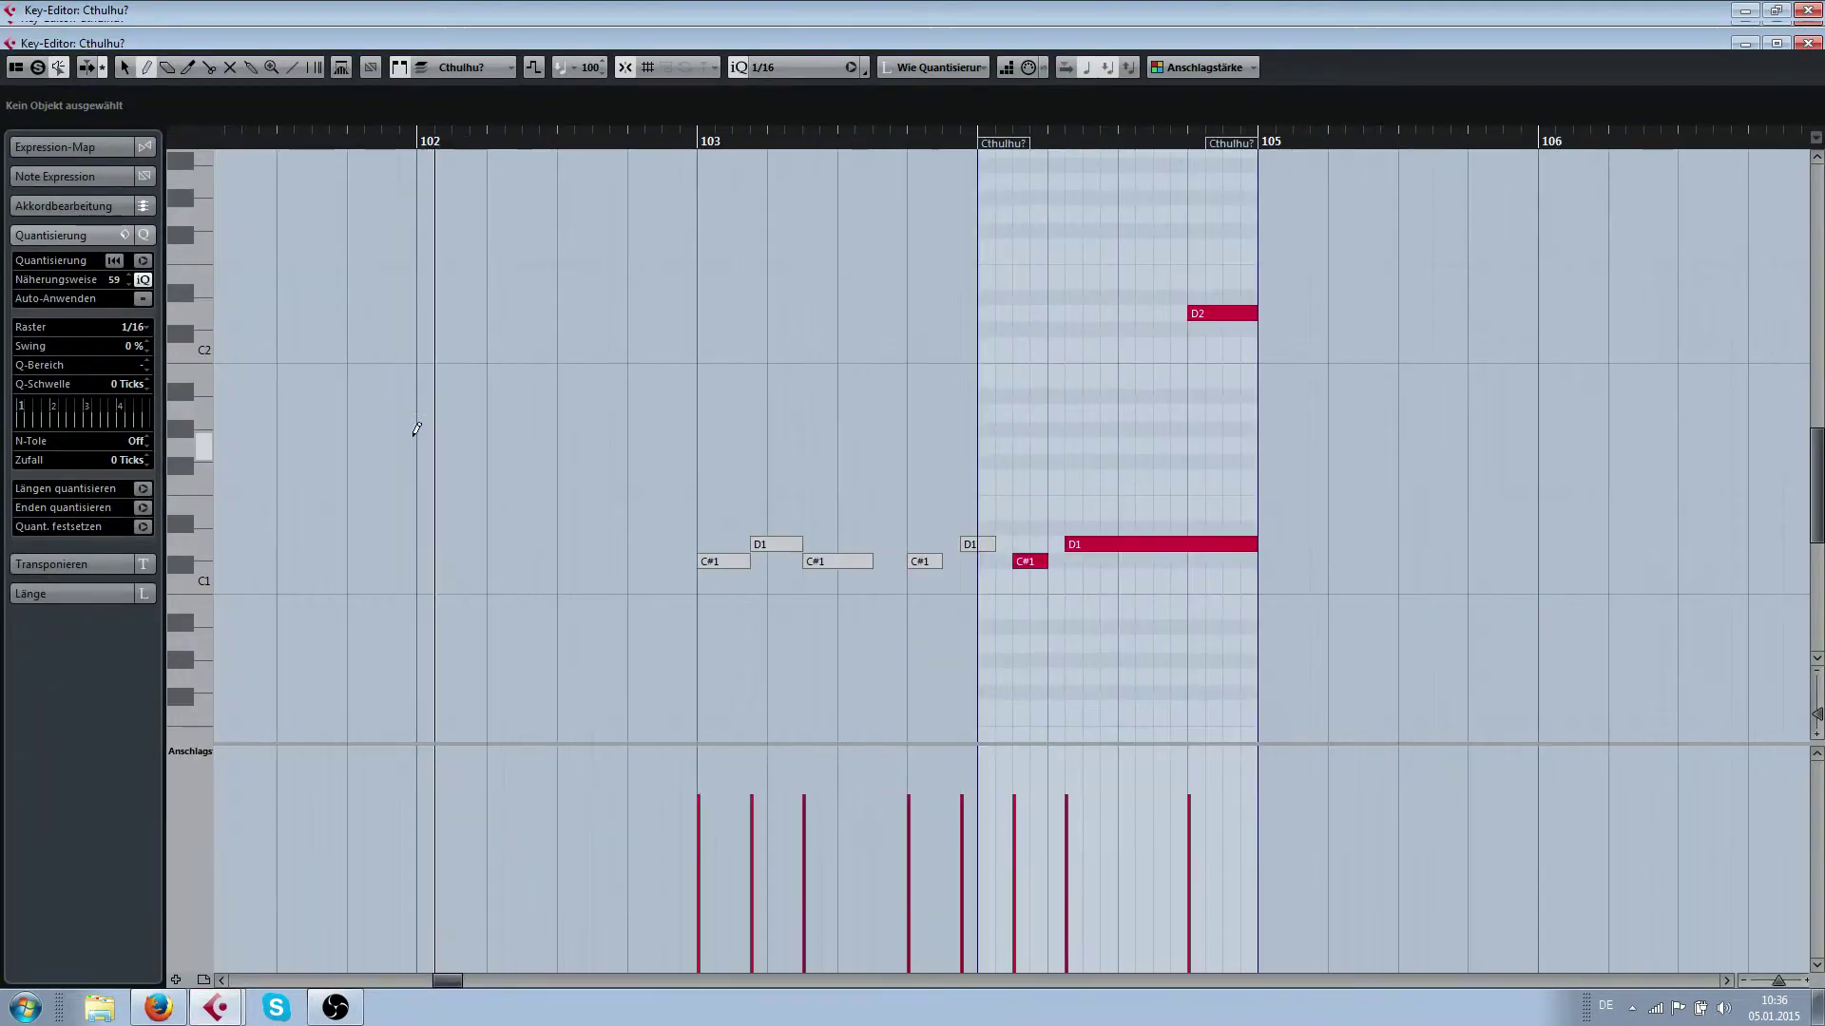
scroll(1002, 431, up, 6)
right_click(1056, 457)
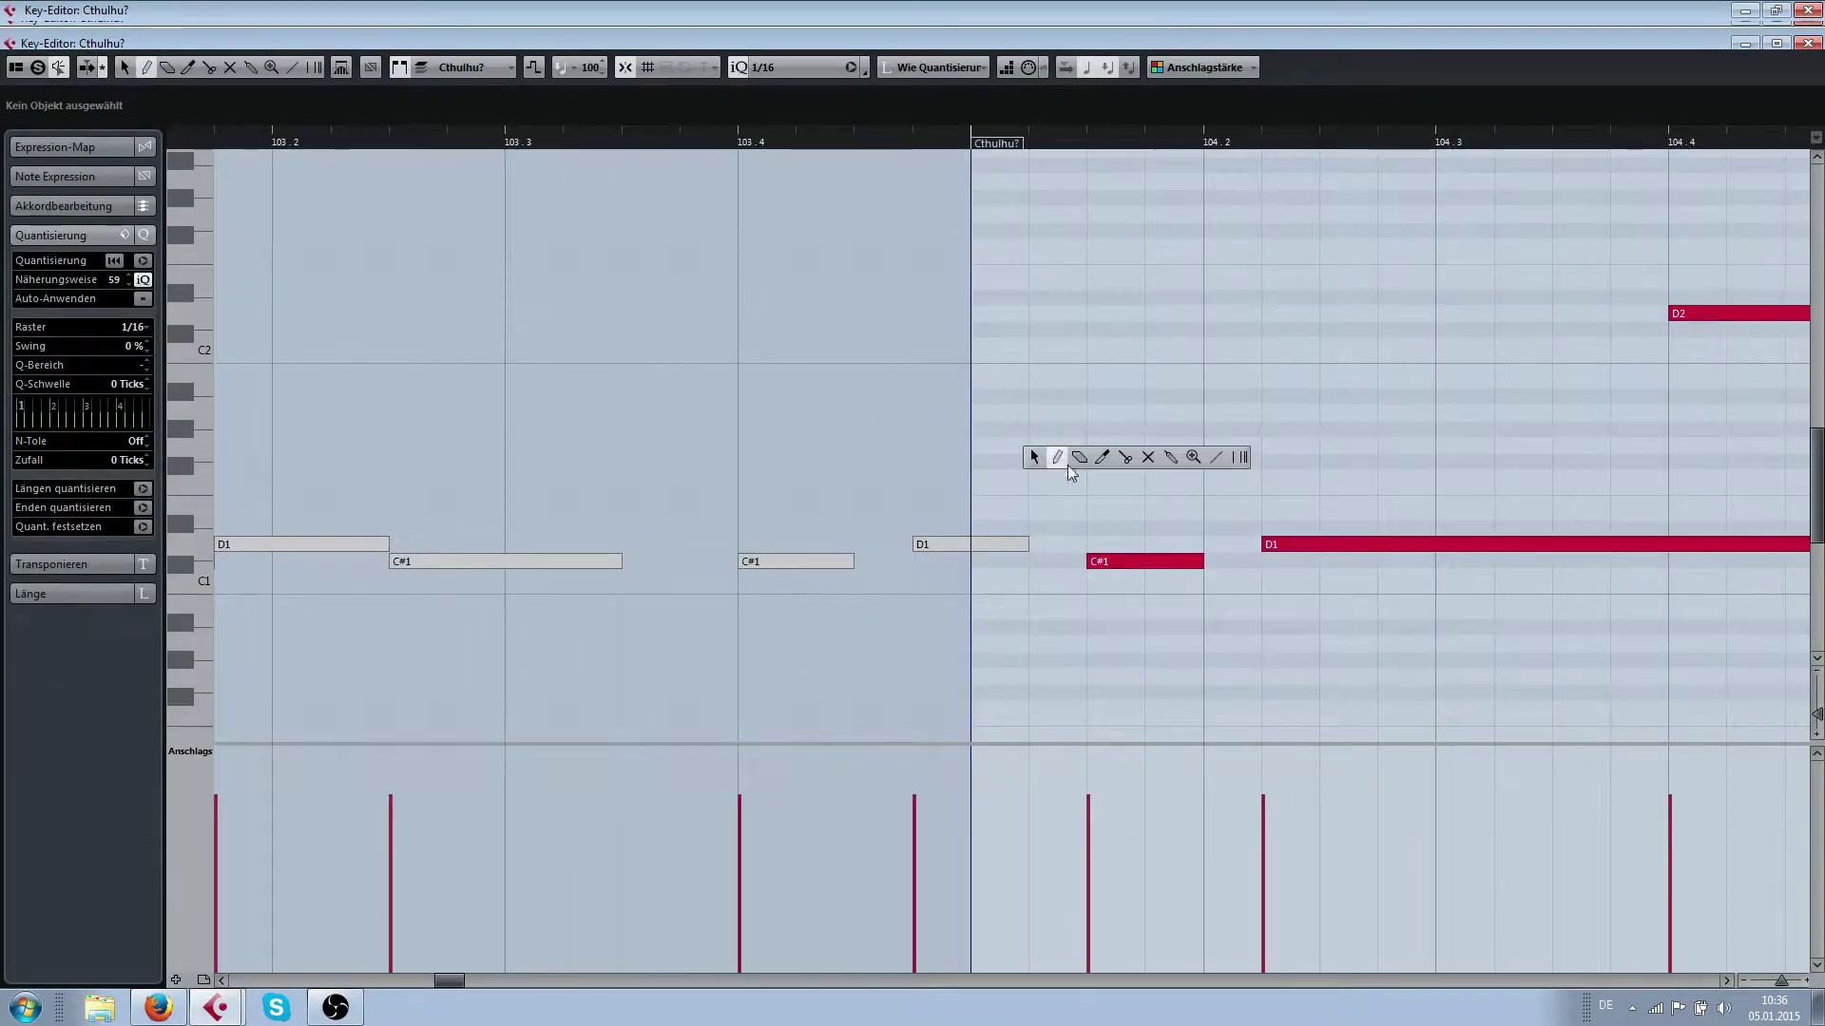
click(1123, 458)
click(977, 545)
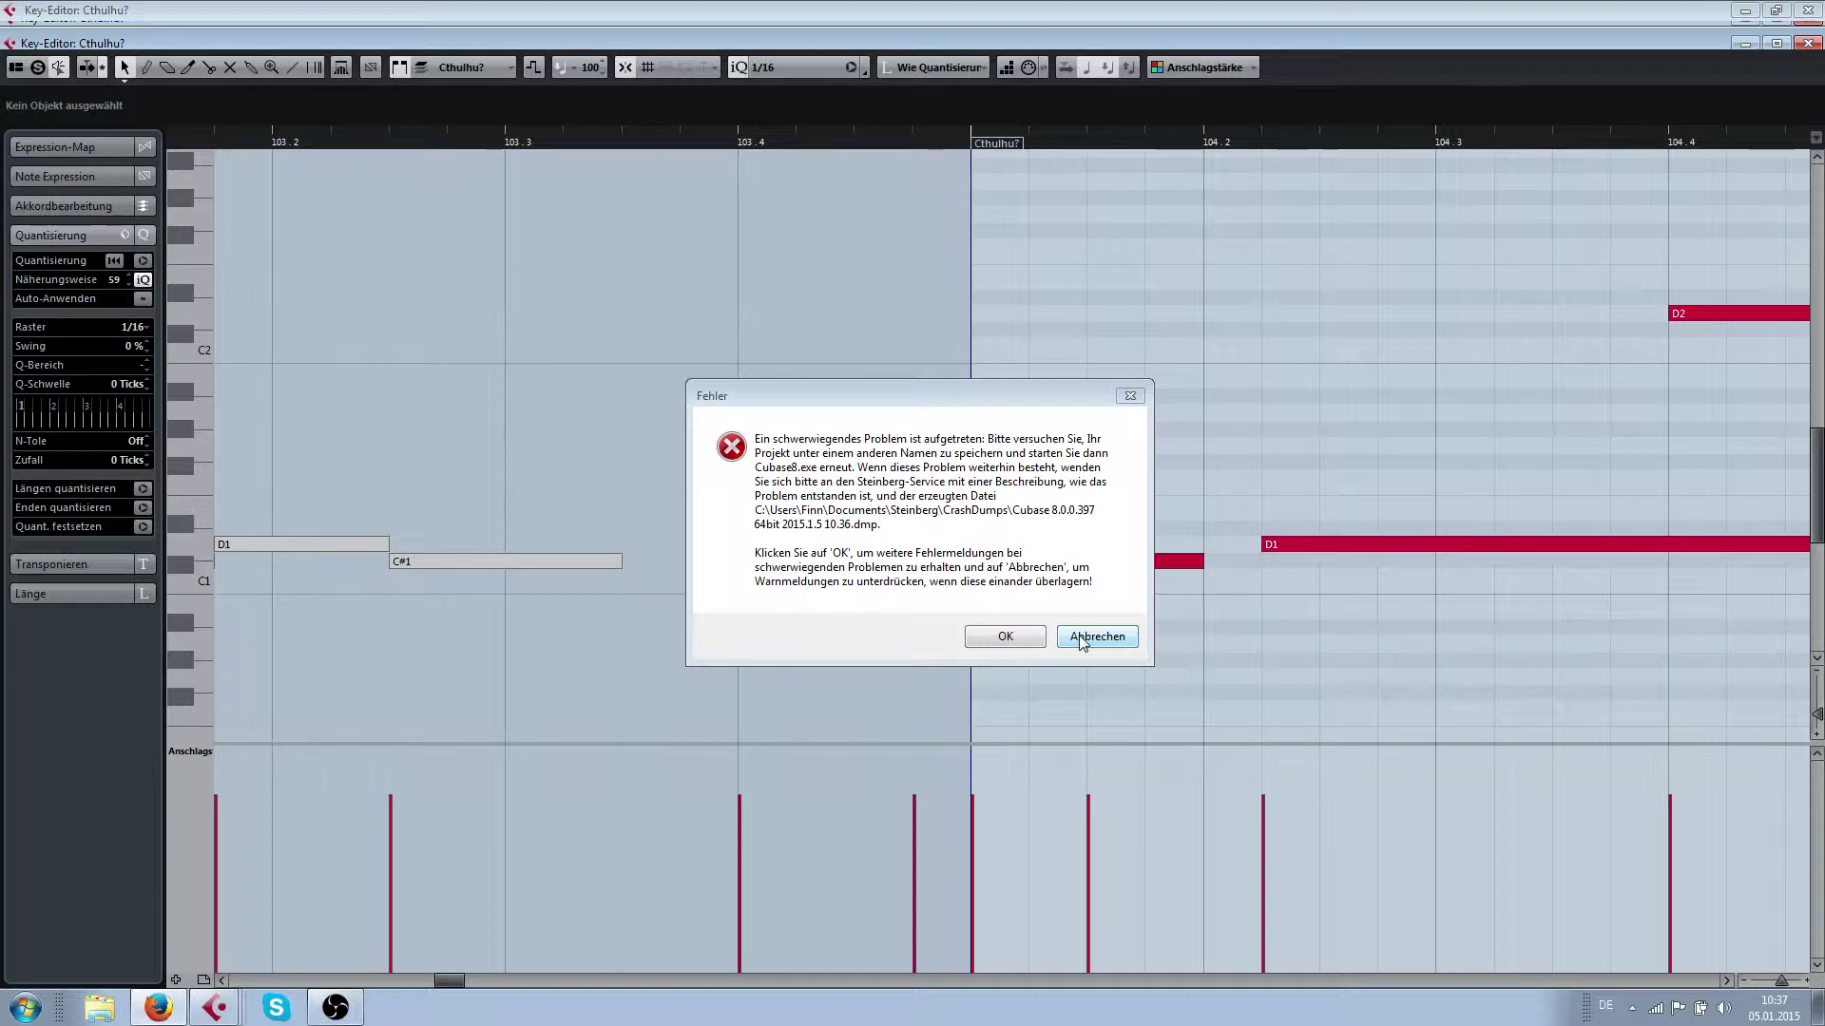
Dismiss the error dialog and save the project under the new name Stream Neuro BACKUP
click(1015, 634)
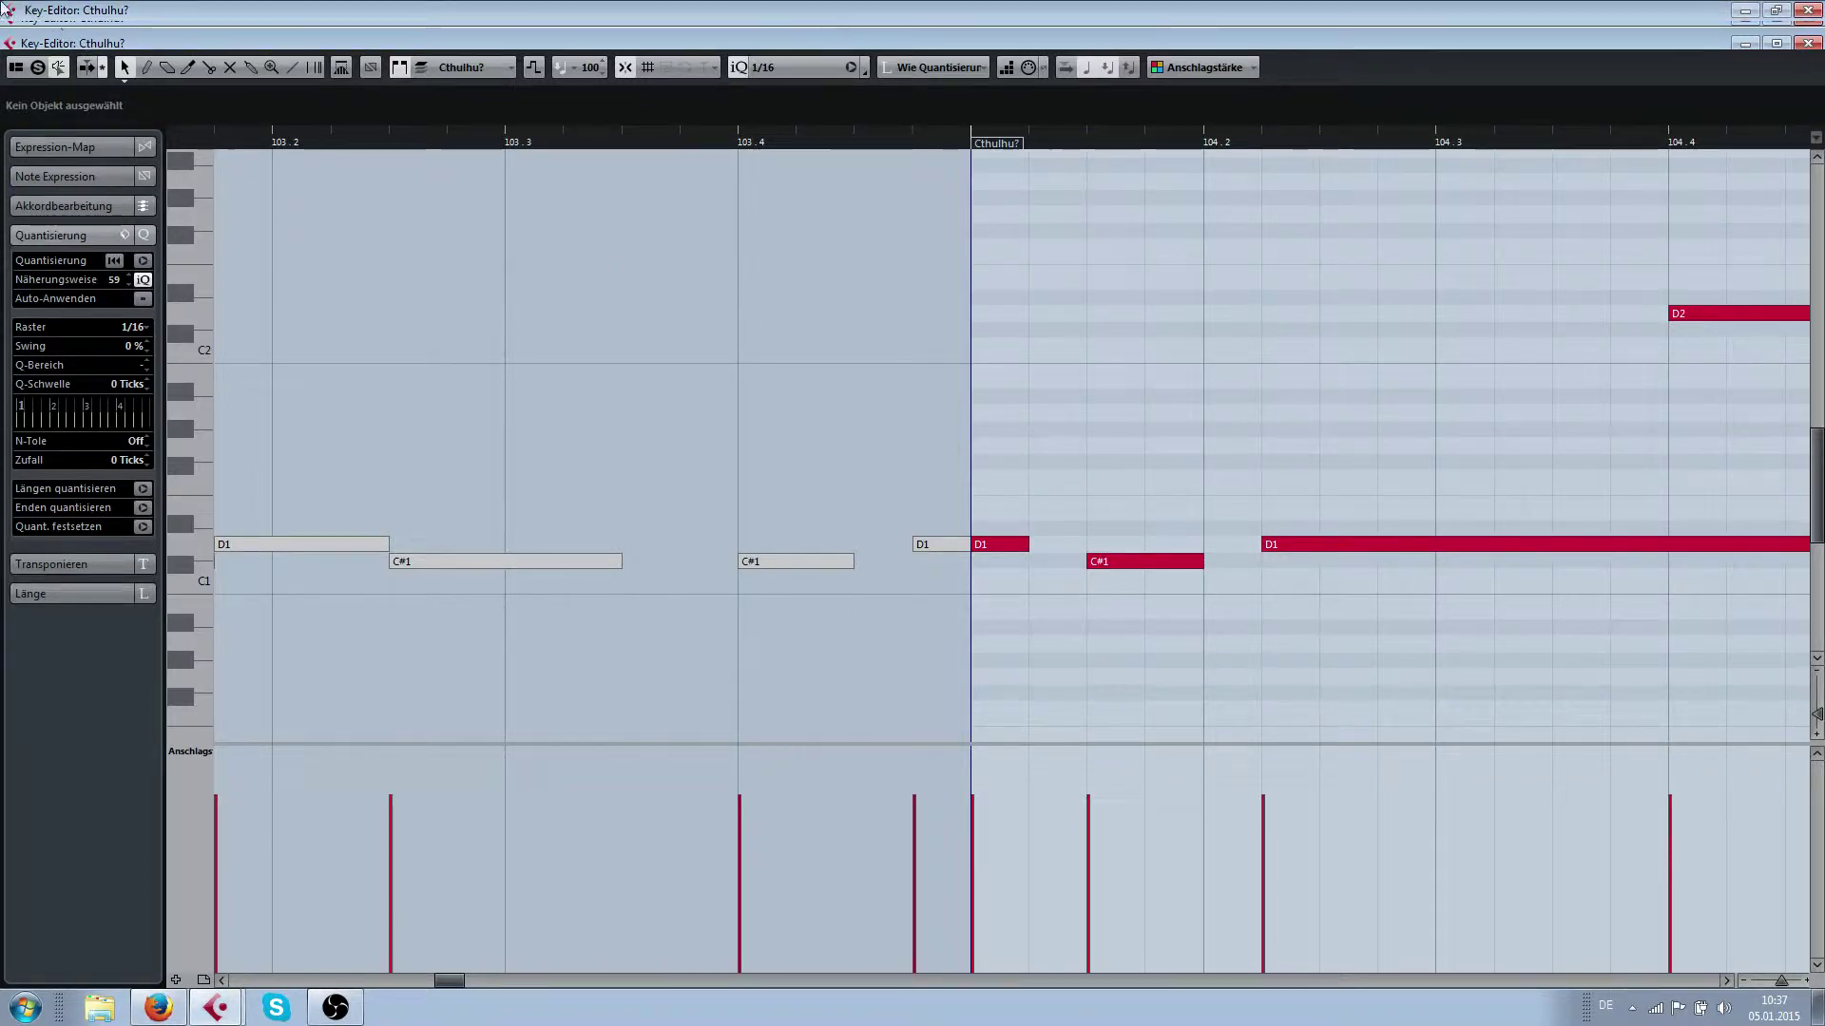
click(29, 19)
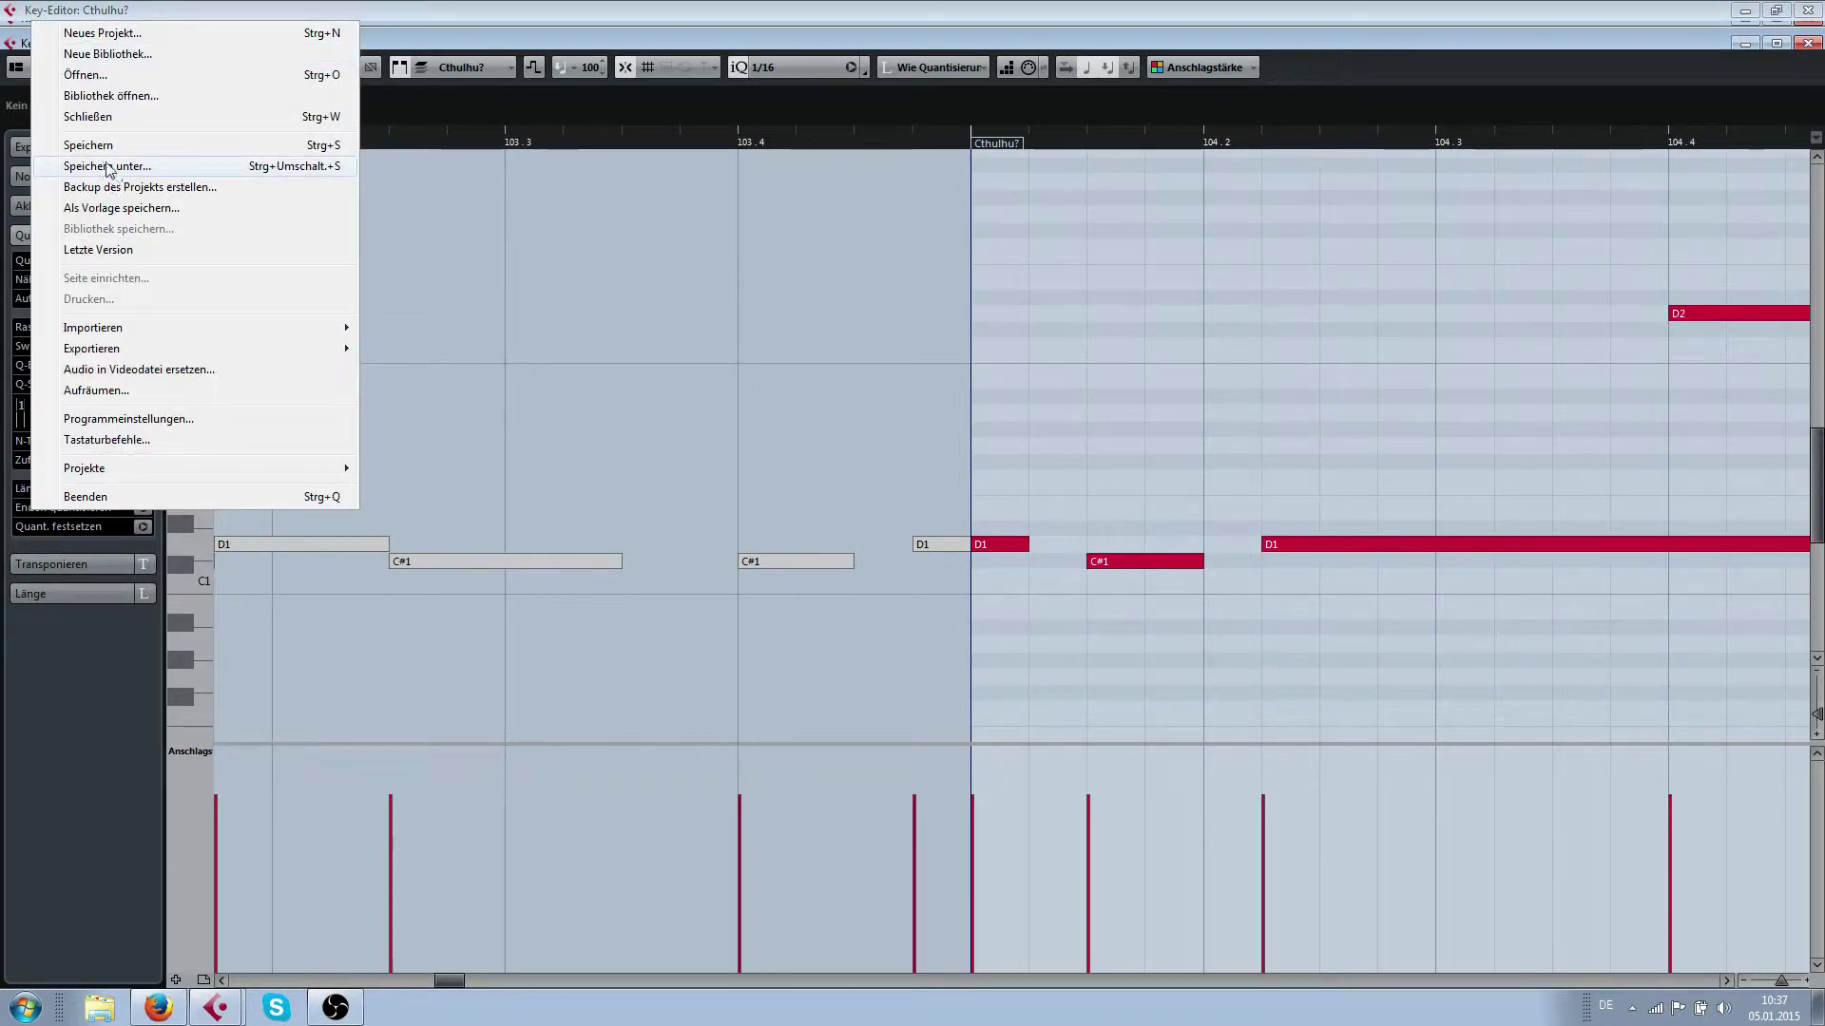
click(101, 150)
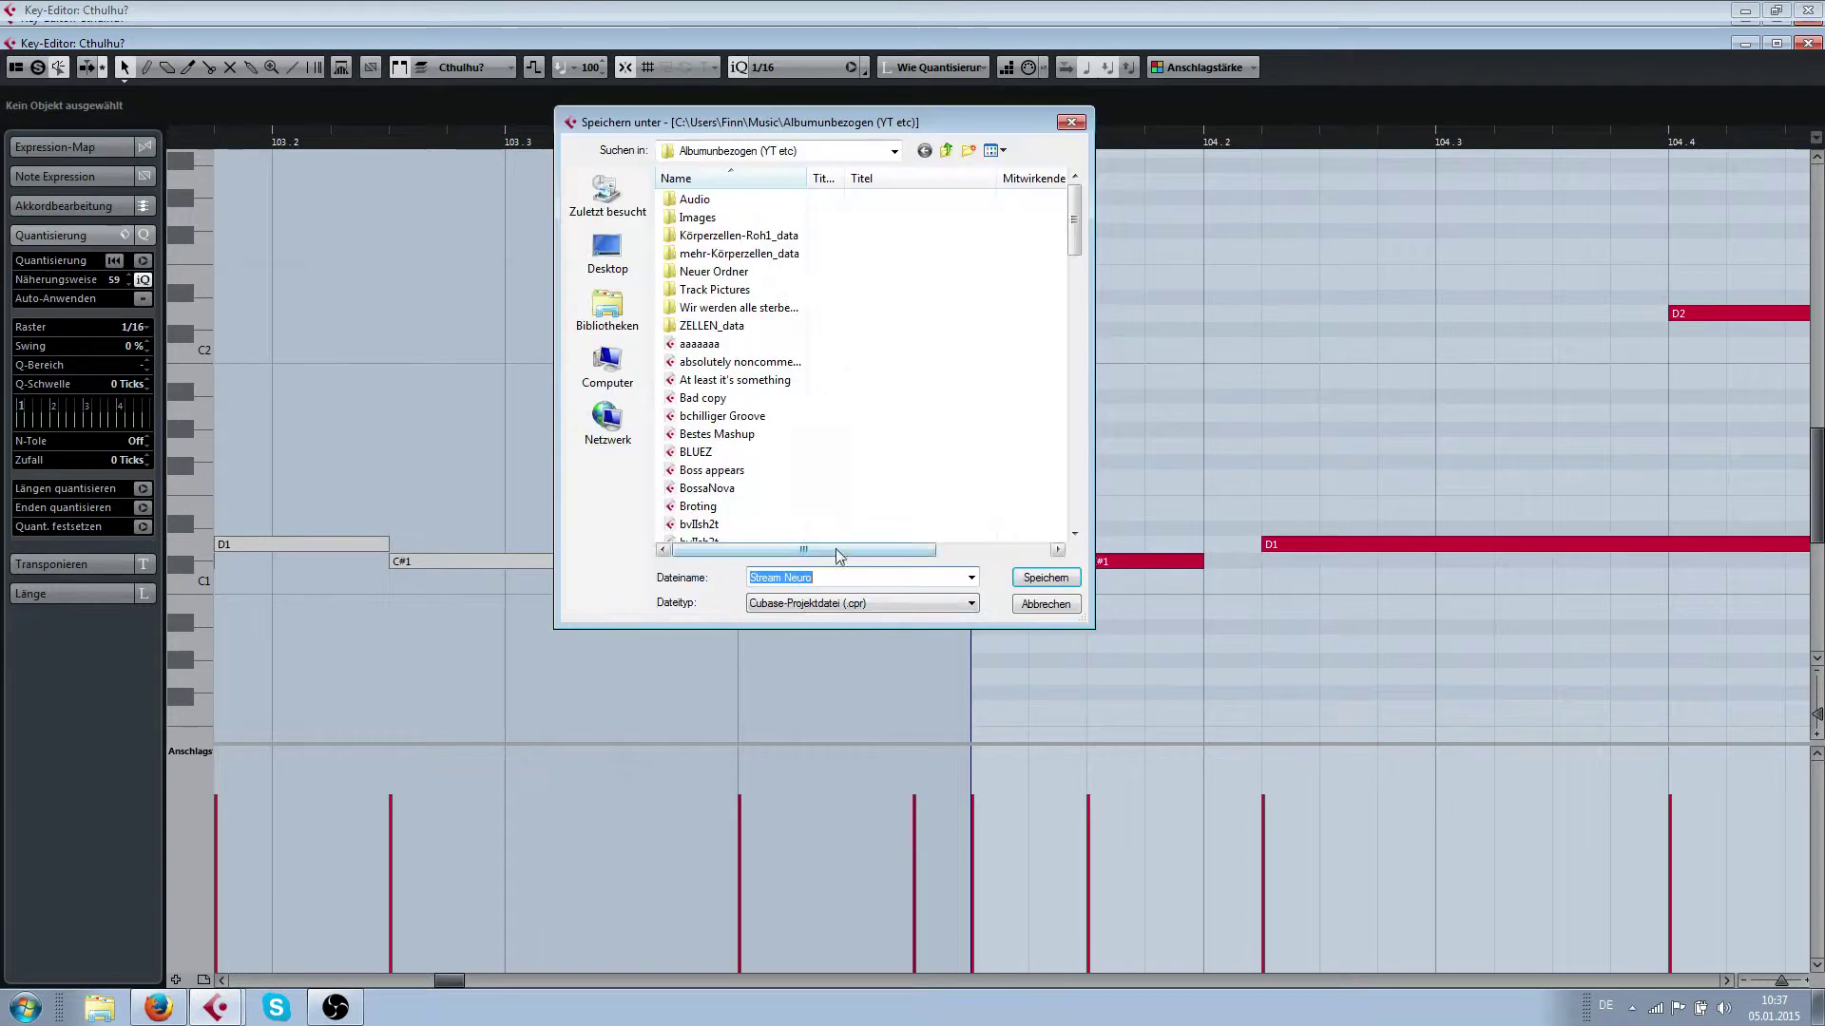
click(854, 582)
text(BACB)
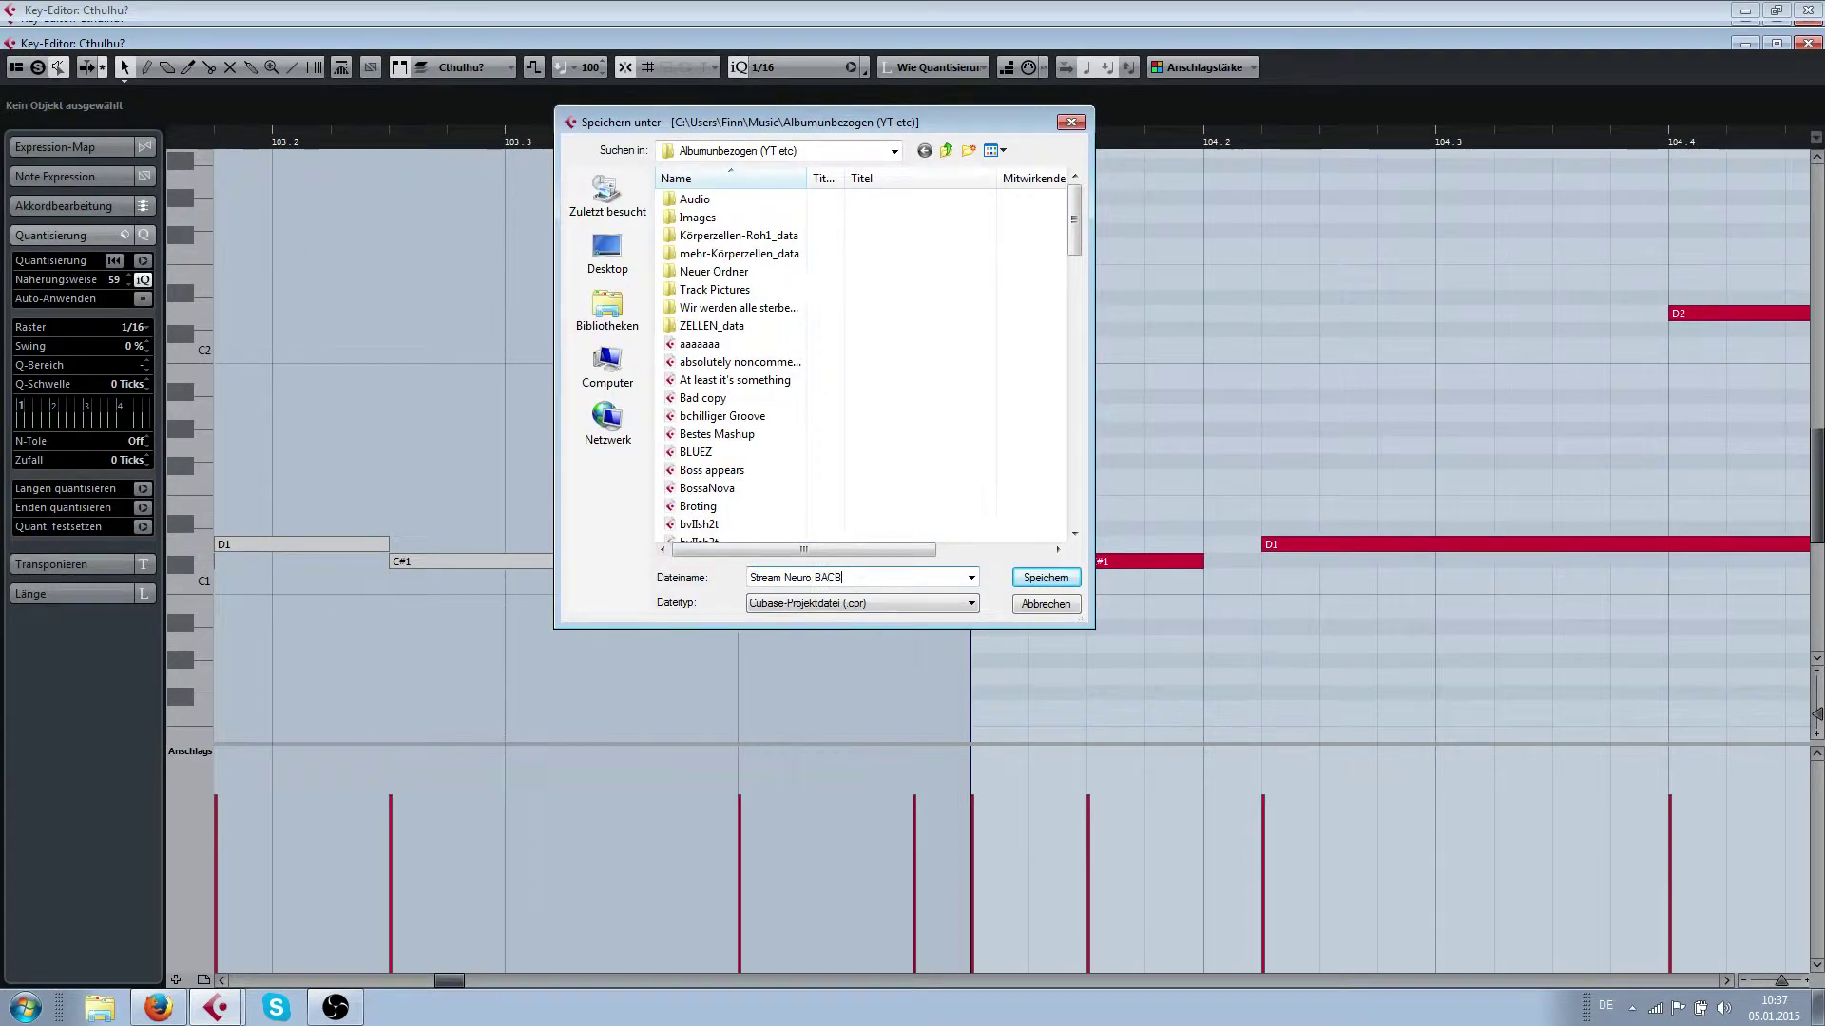
text(UP)
key(Return)
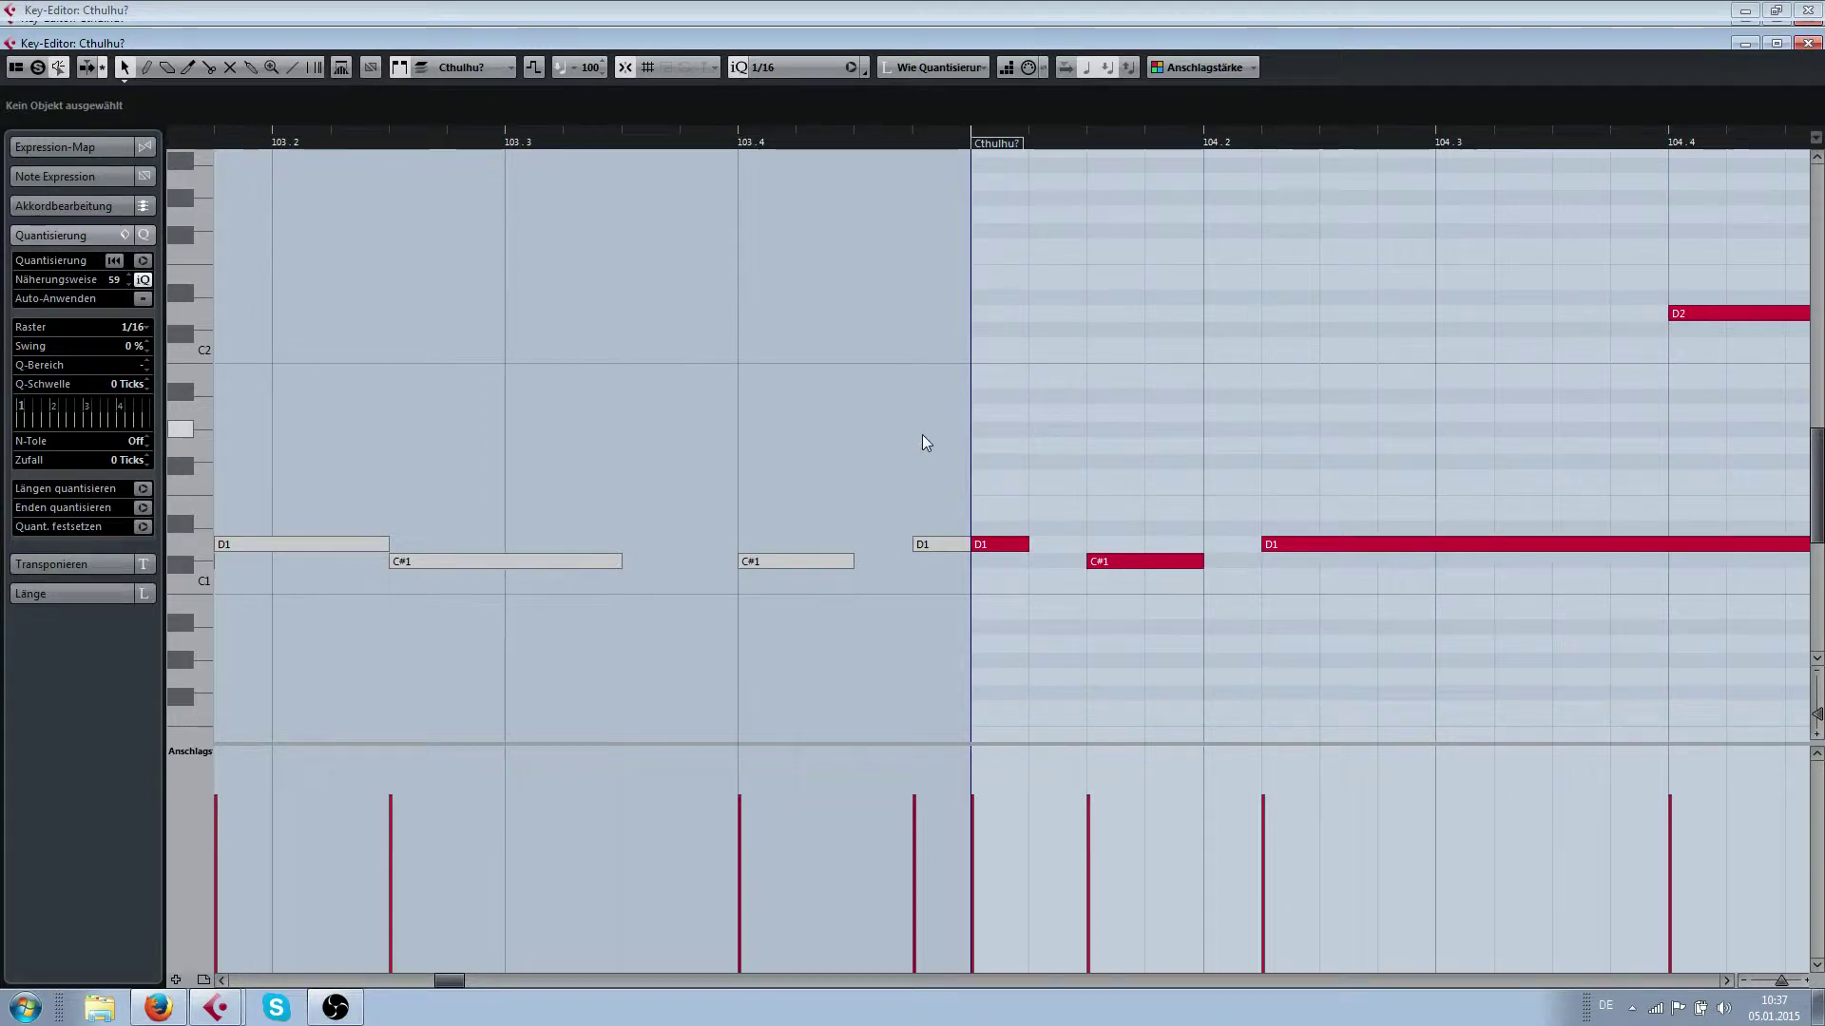
Move the split-off D1 note at bar 104 one sixteenth later, to 104.1.2
key(g)
key(g)
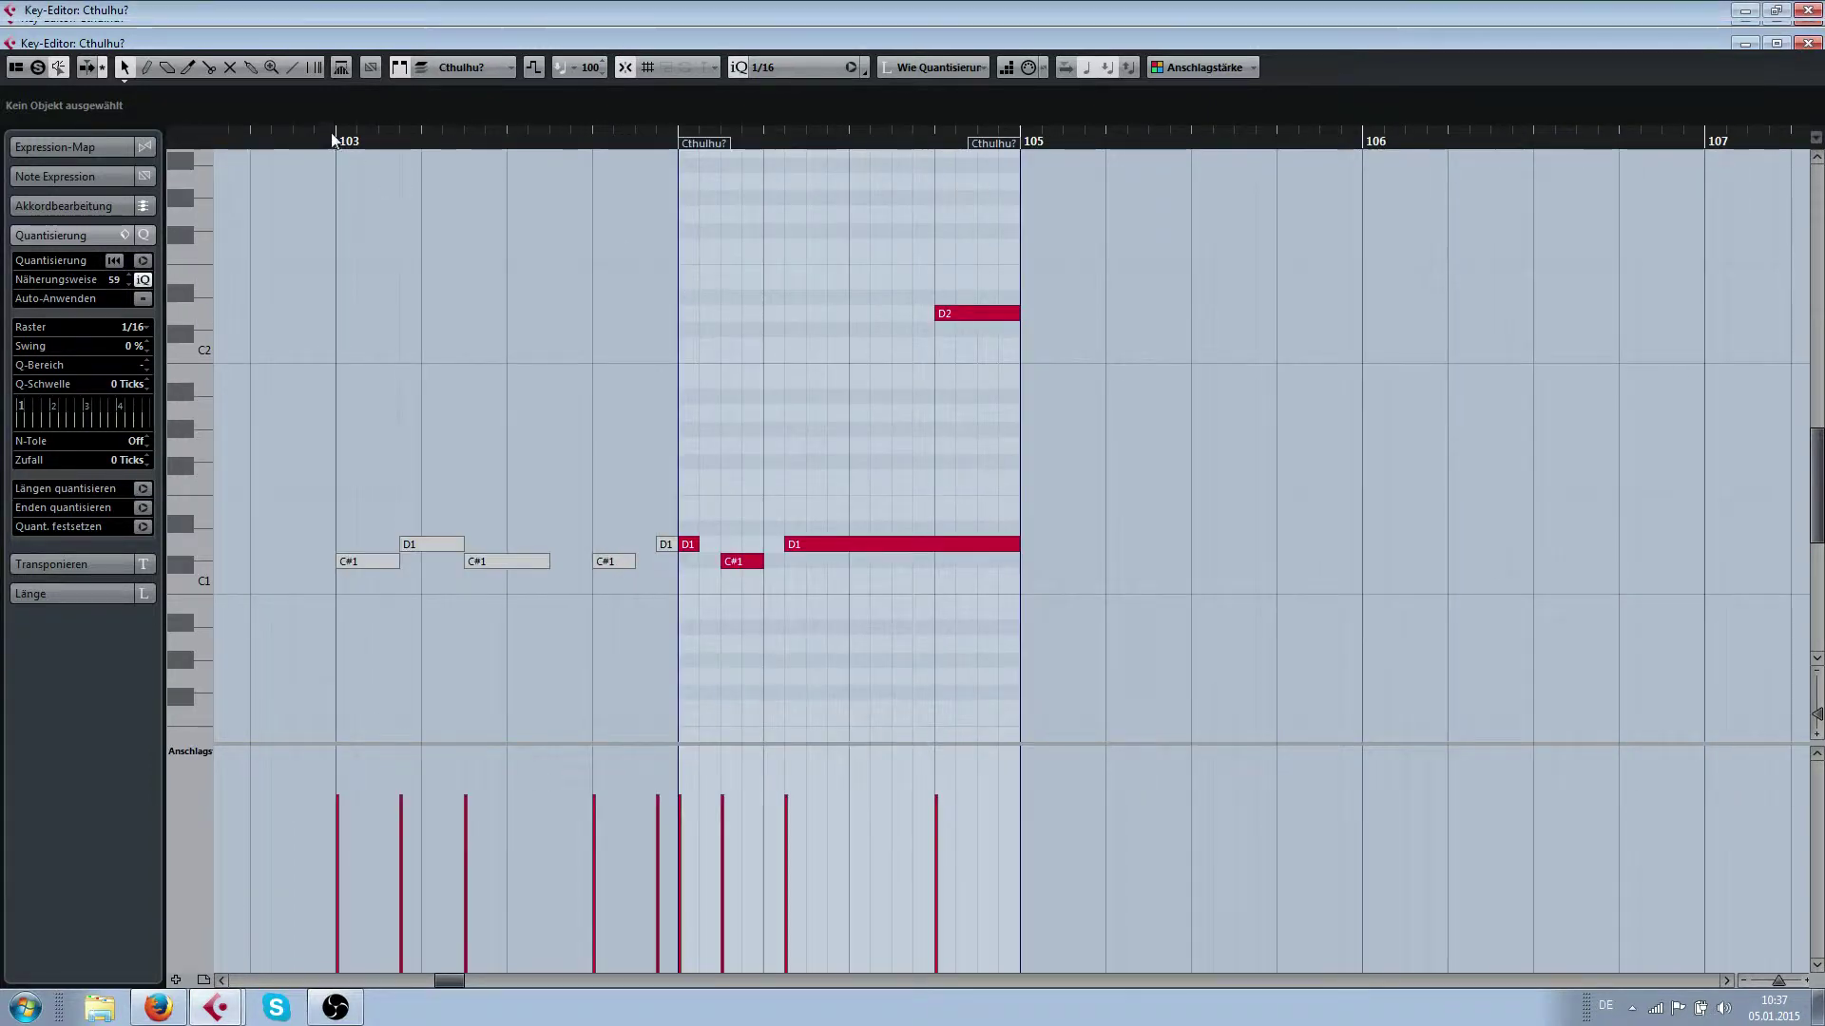
key(h)
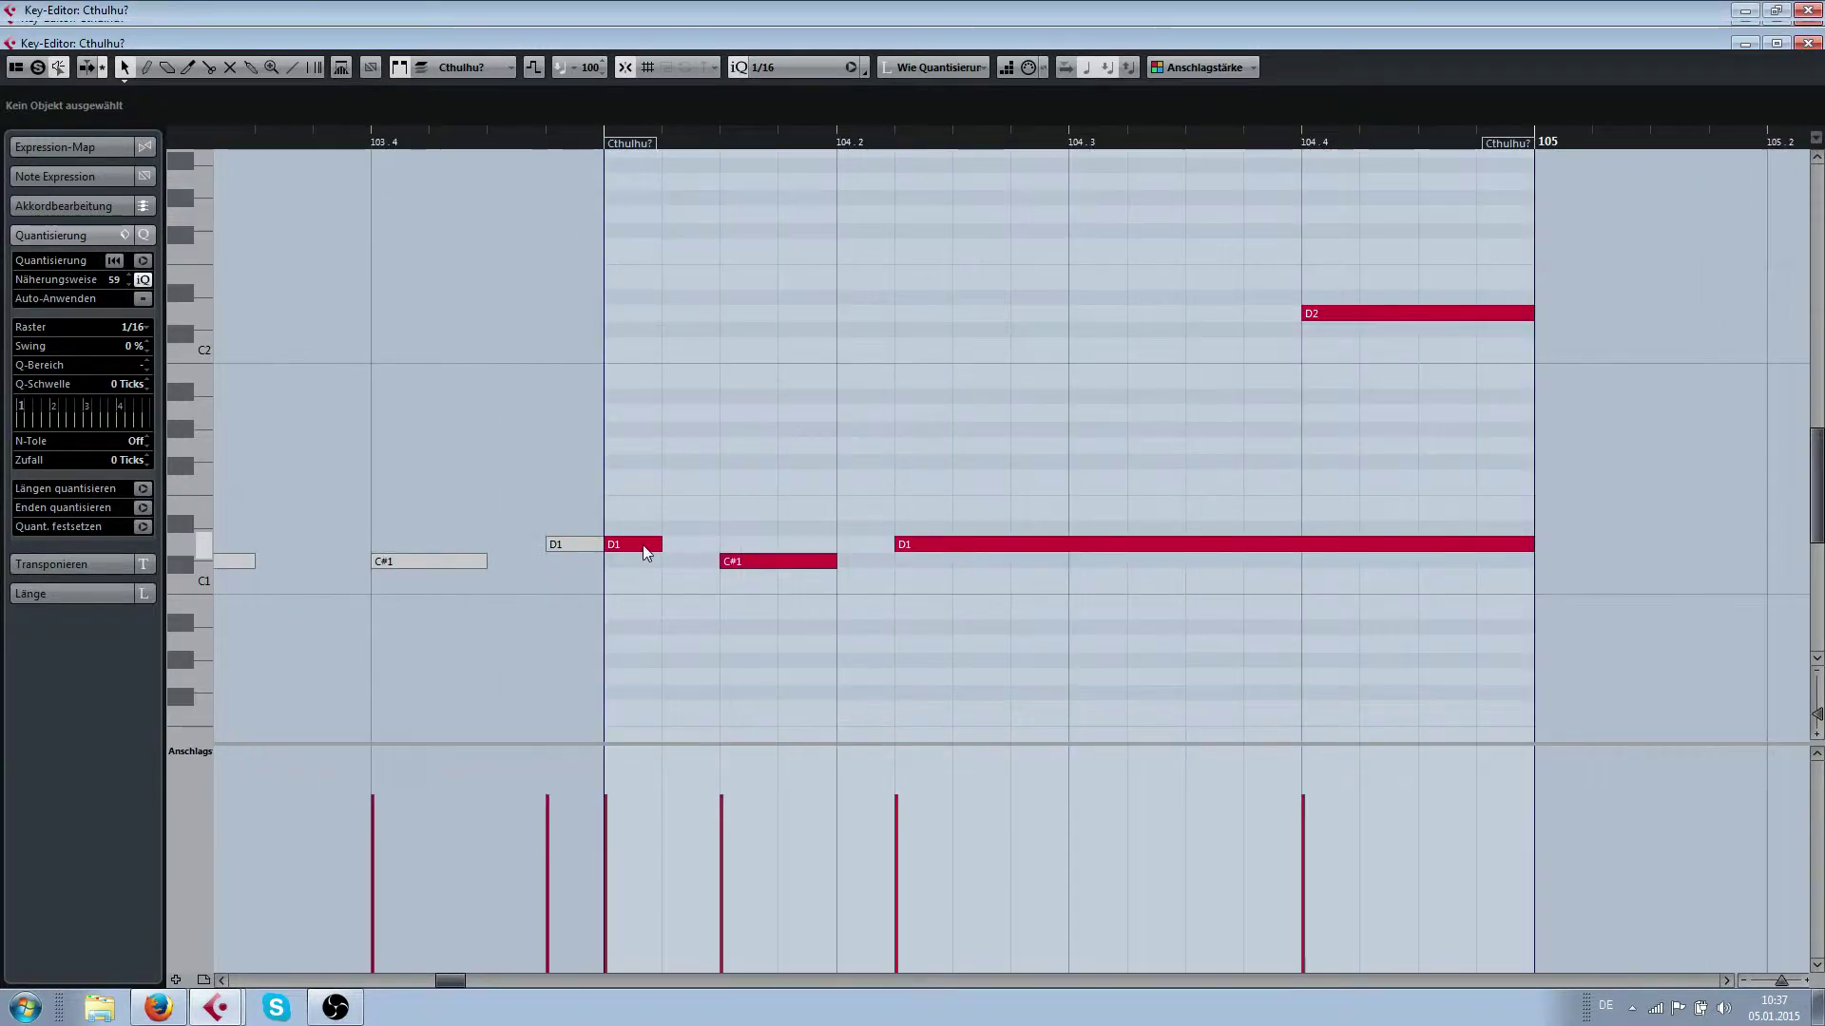
click(642, 545)
key(ctrl+Right)
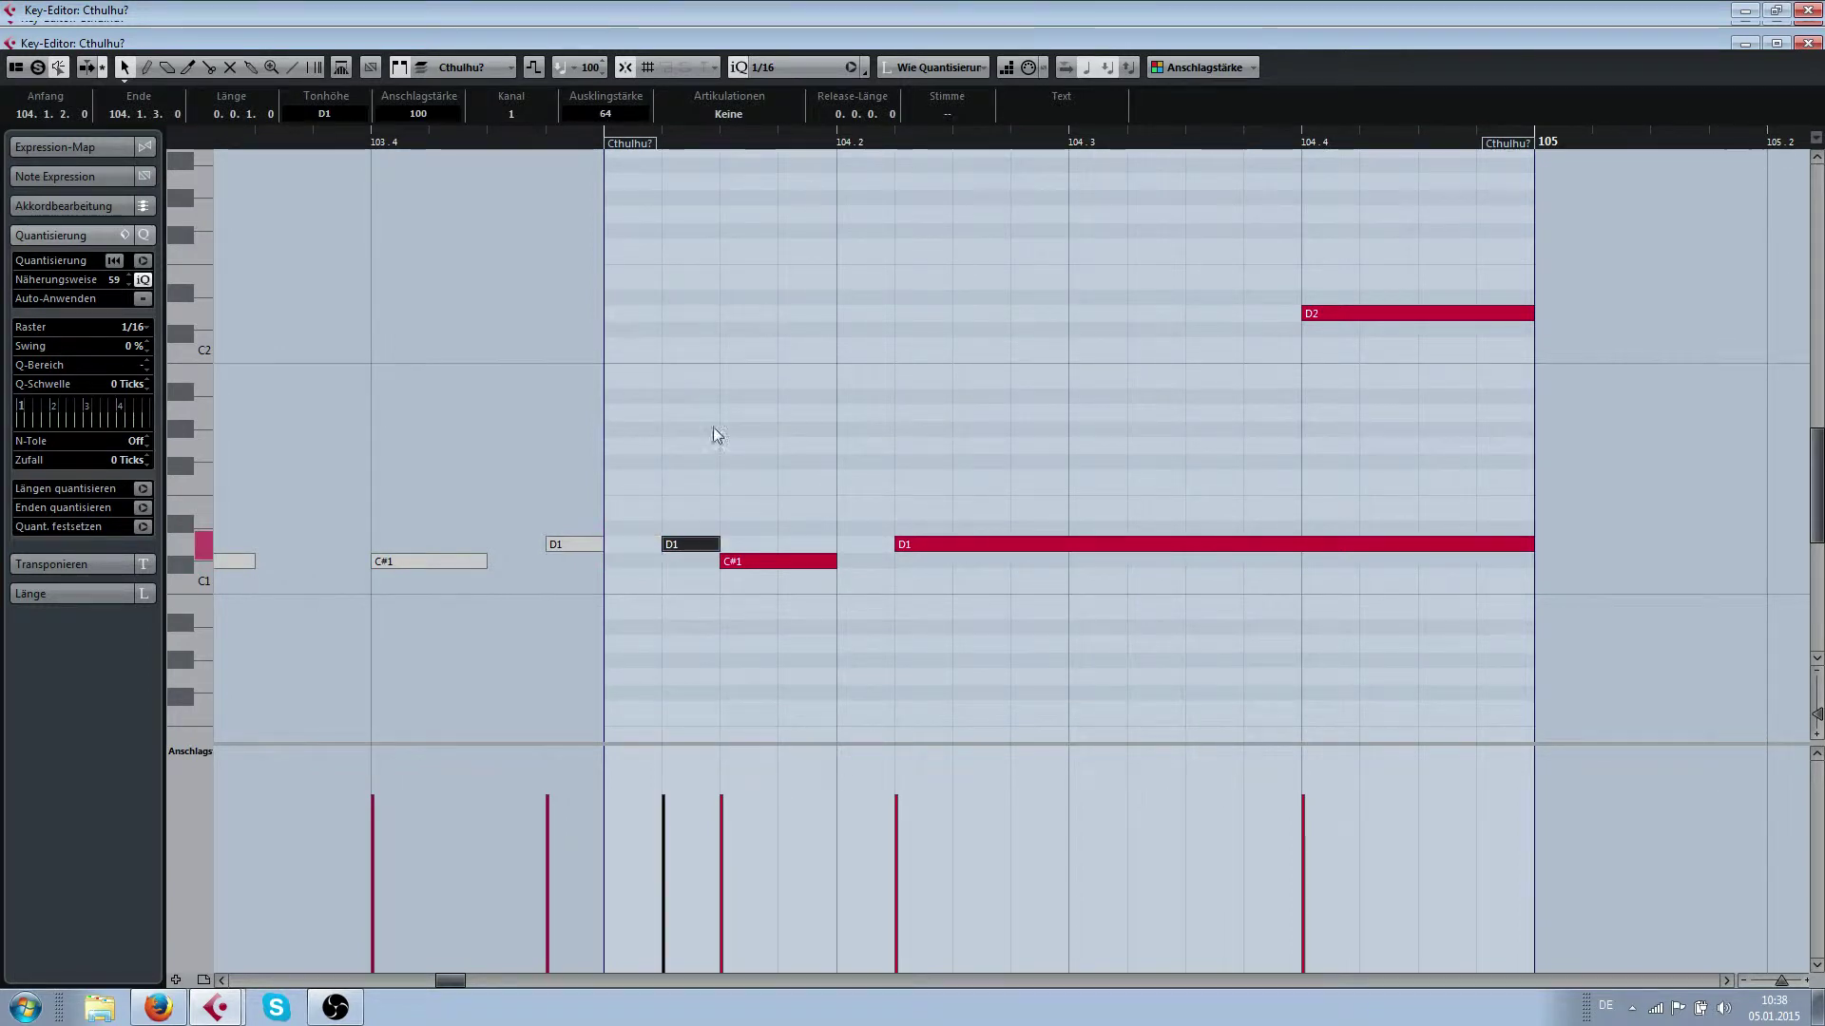
Draw a one-sixteenth D2 note at bar 104 and extend the start of the short D1 note back to about 104.1.1.27
key(h)
right_click(669, 471)
click(670, 469)
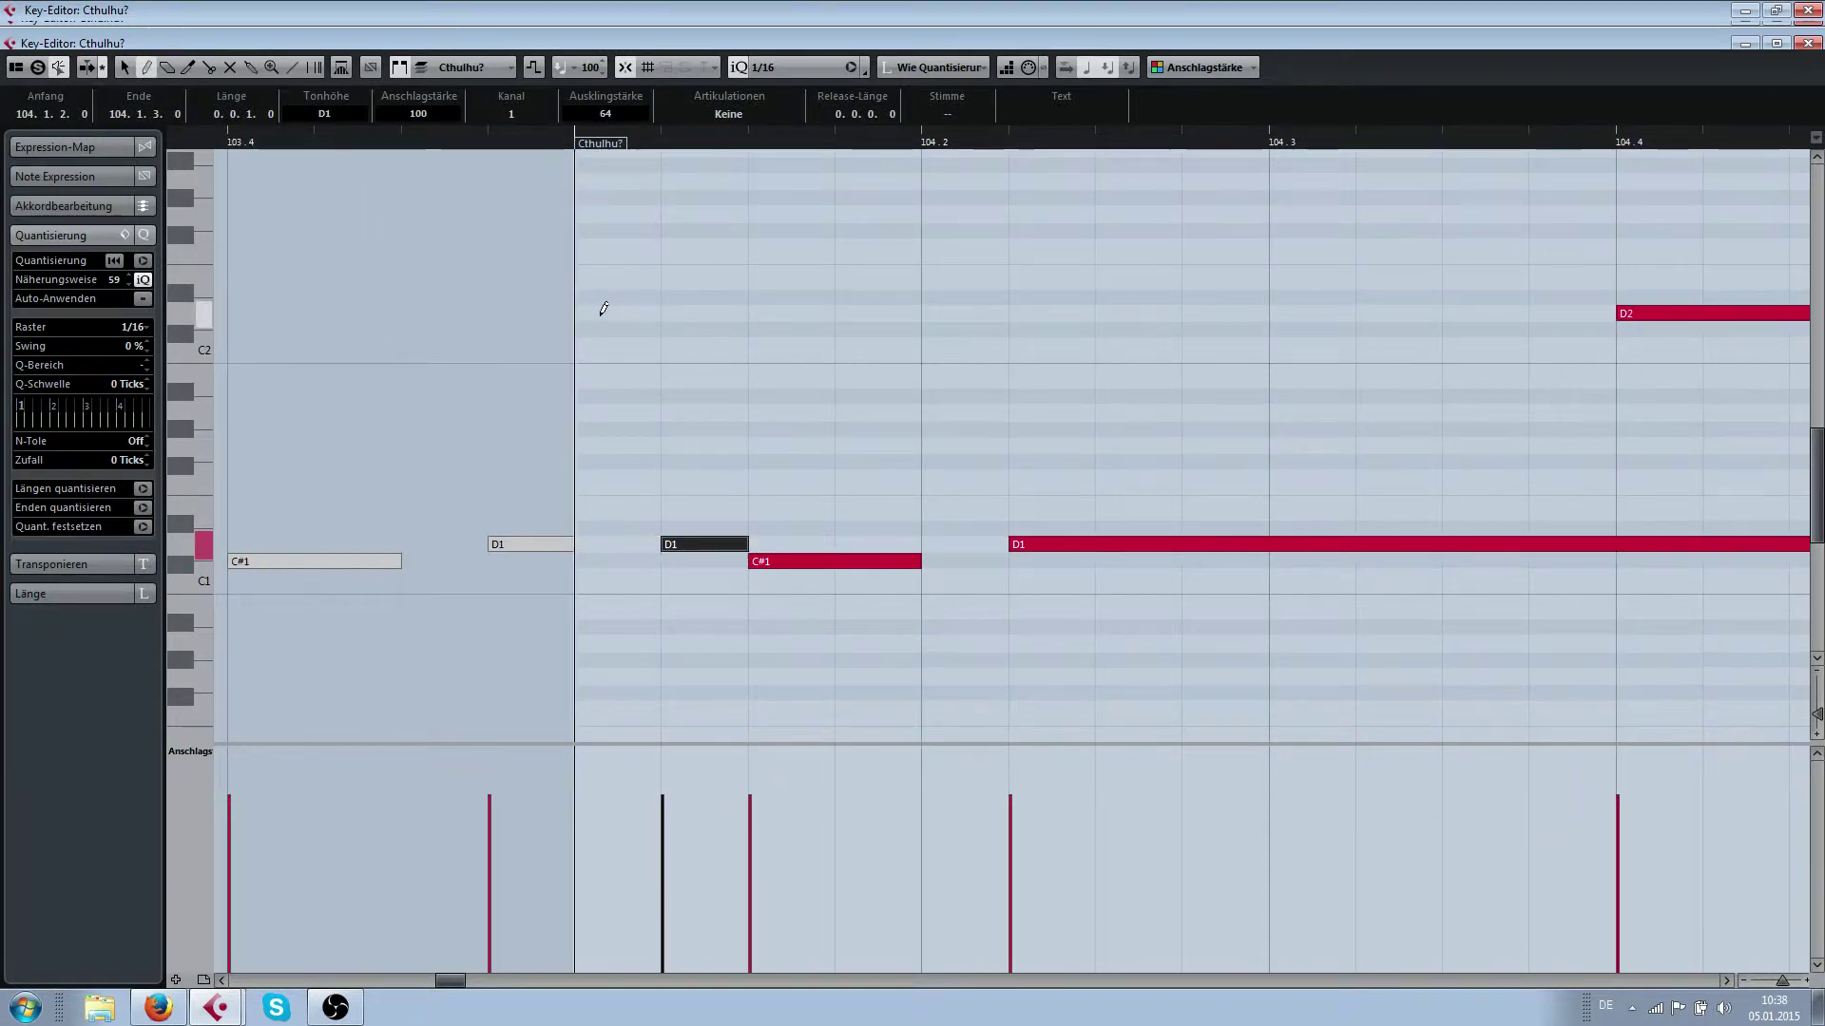
mouse_move(603, 309)
mouse_down()
mouse_move(732, 306)
mouse_move(687, 307)
mouse_up()
right_click(668, 313)
click(669, 314)
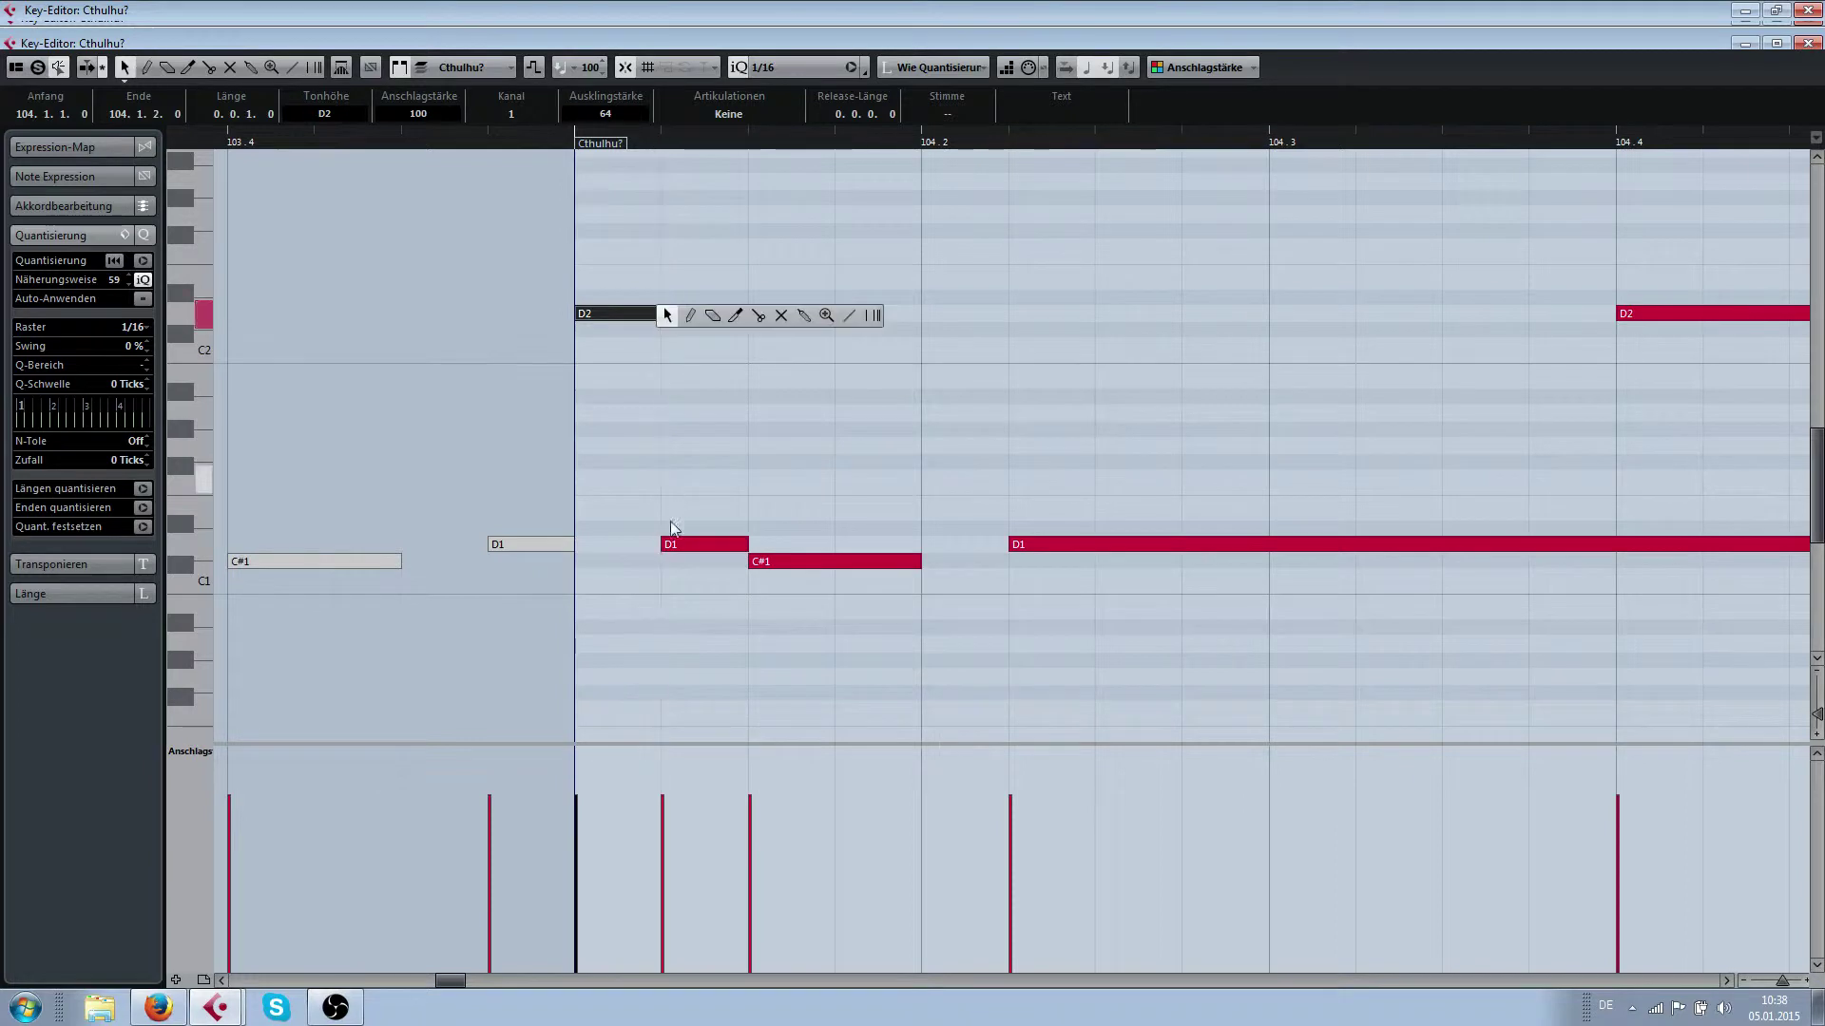
drag(663, 544, 592, 544)
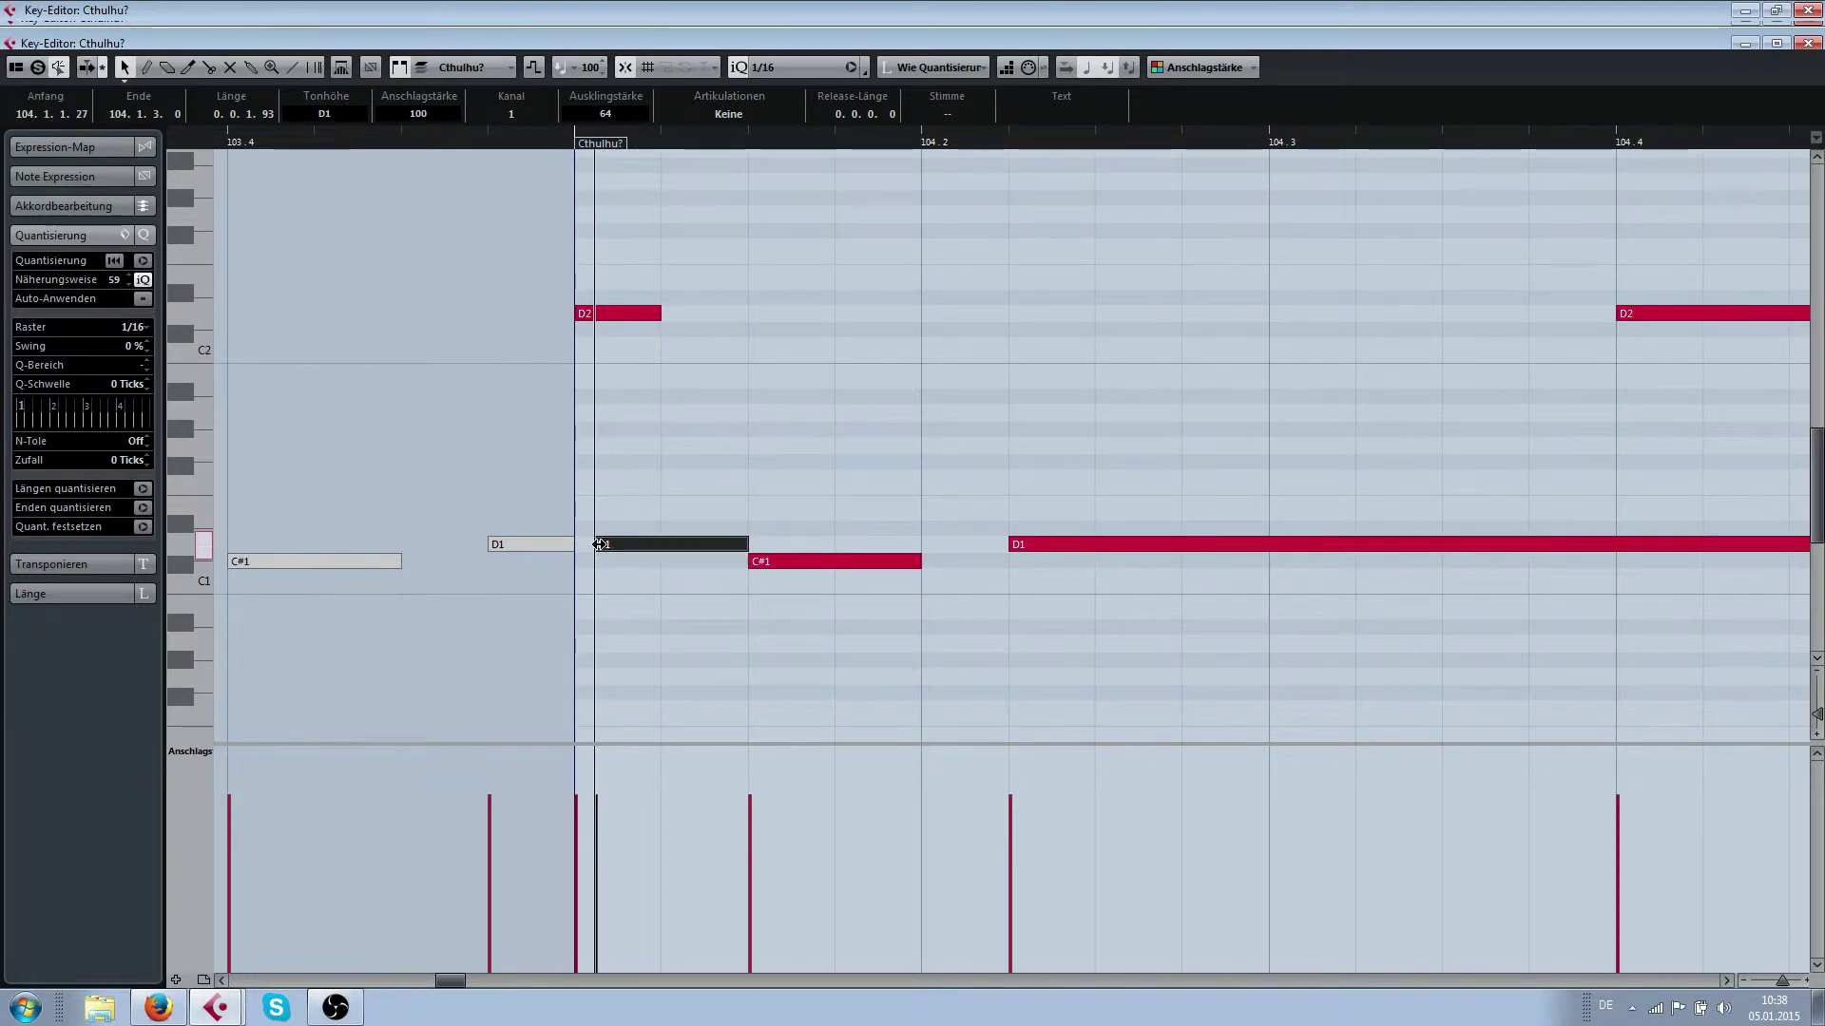
click(637, 492)
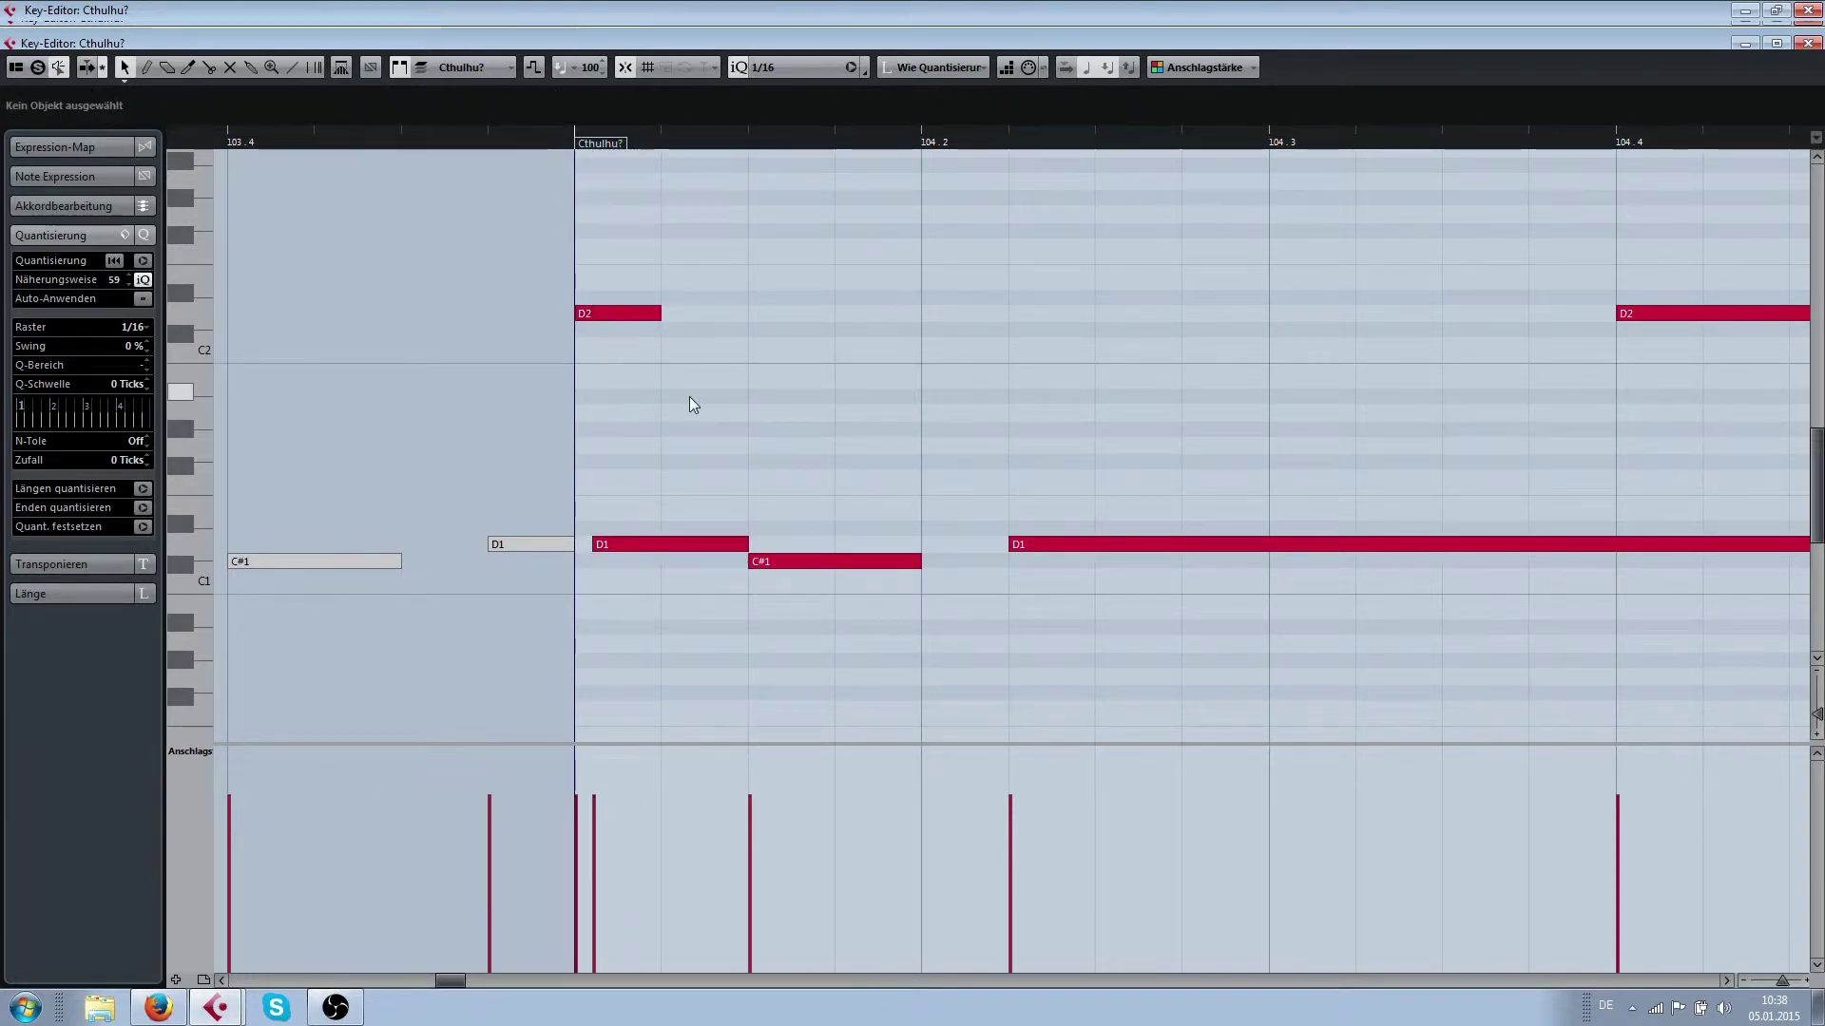
Extend the start of the Neurofunk-ish Cthulhu? part back to bar 104 and open the part for note editing
key(Return)
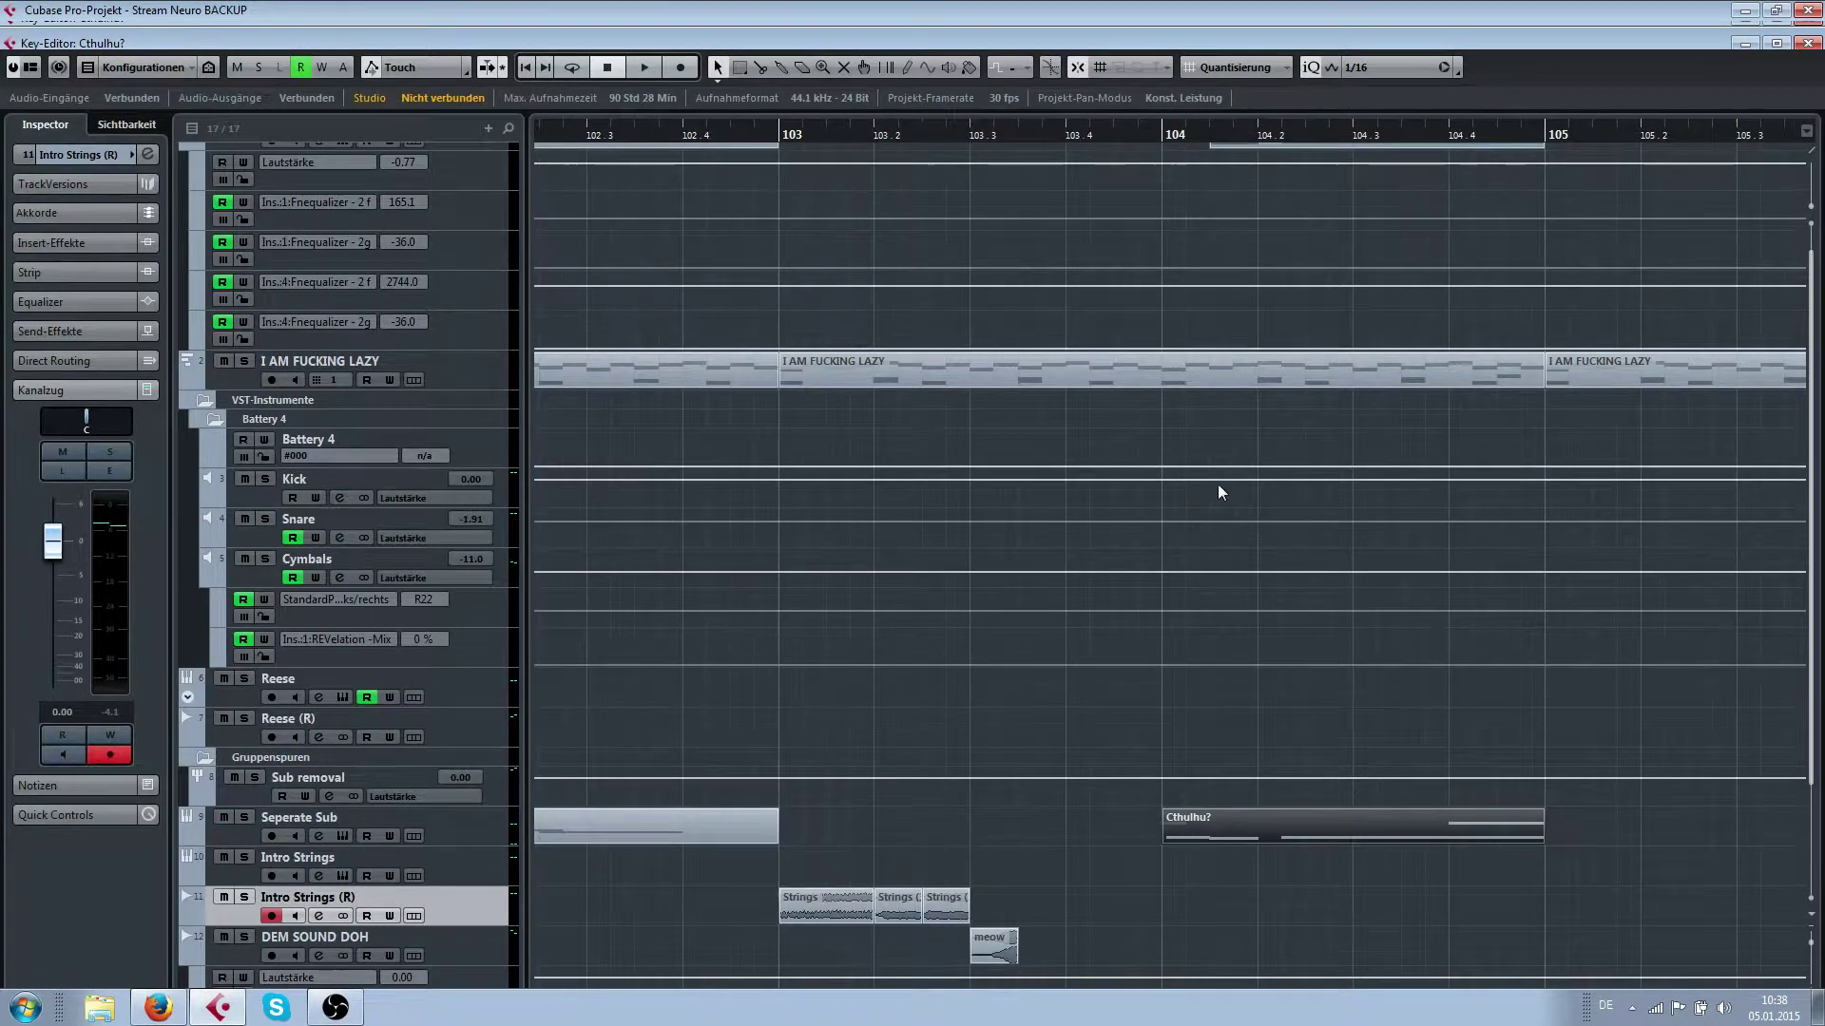
scroll(1220, 486, up, 1)
drag(1211, 179, 1176, 176)
key(Return)
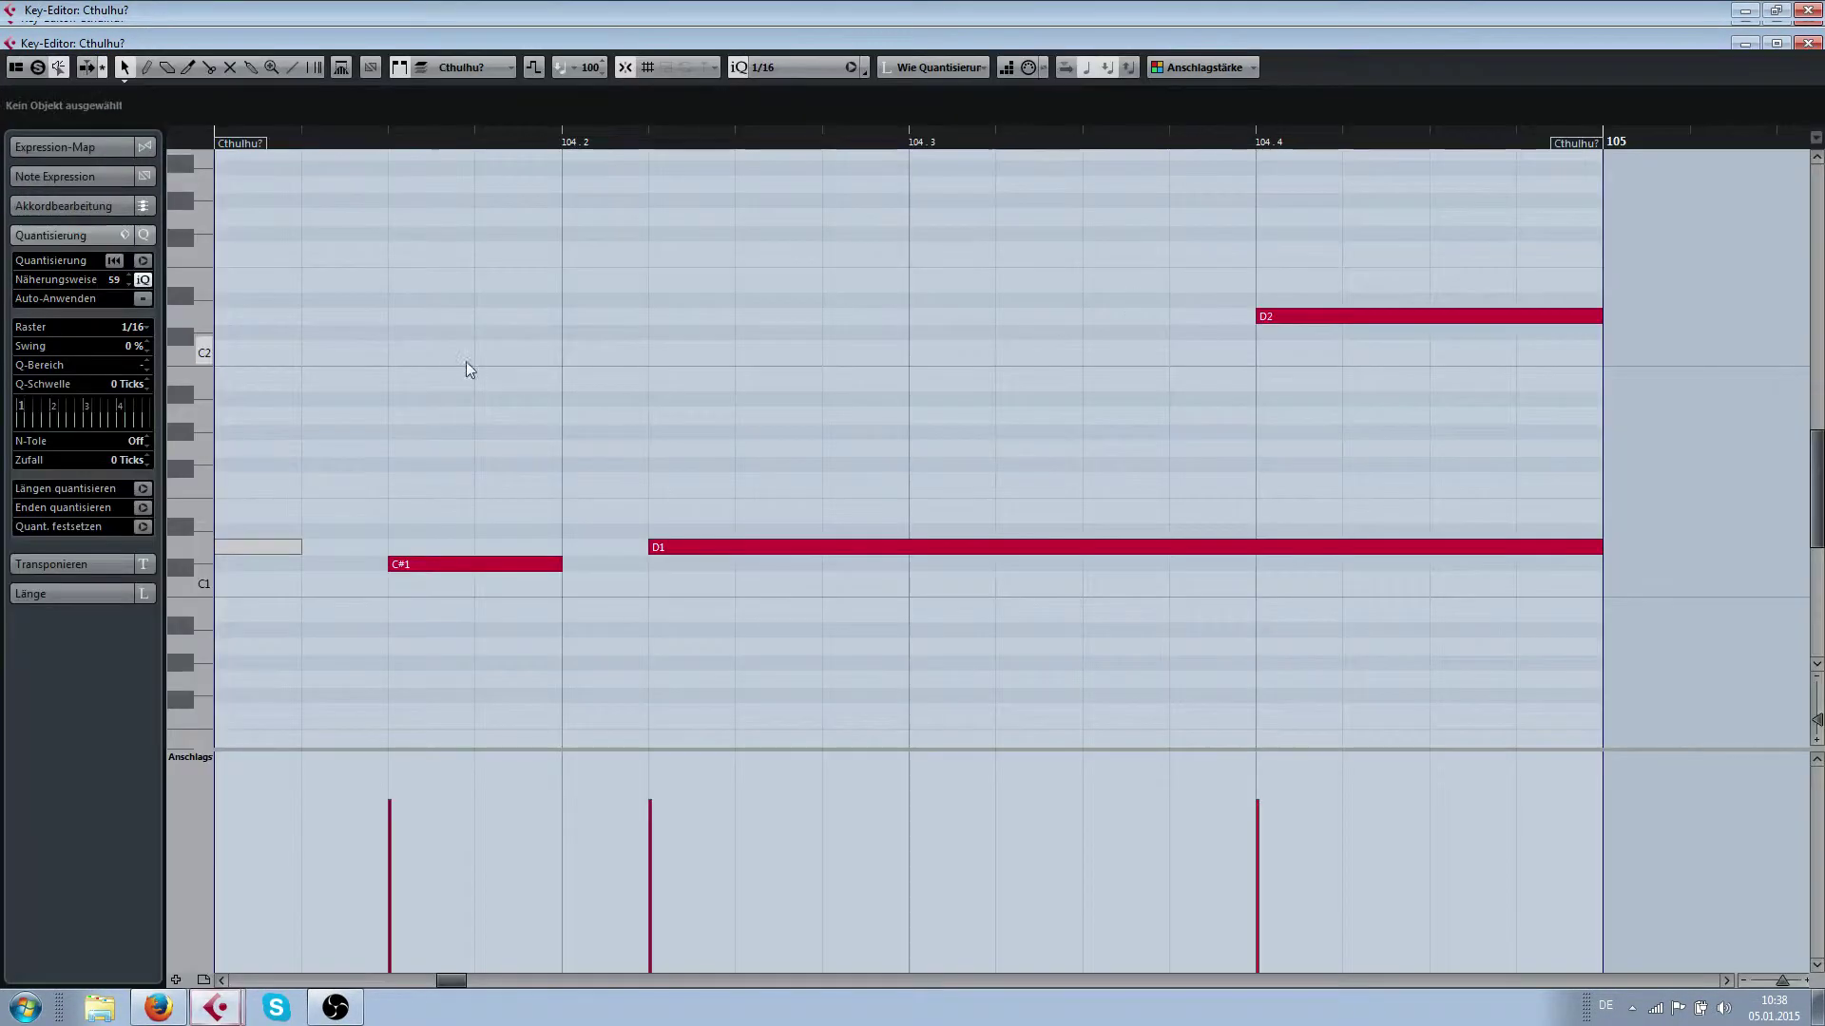
Split the D1 note that crosses the beginning of the Neurofunk-ish part at bar 104
scroll(437, 428, left, 3)
right_click(439, 426)
click(543, 424)
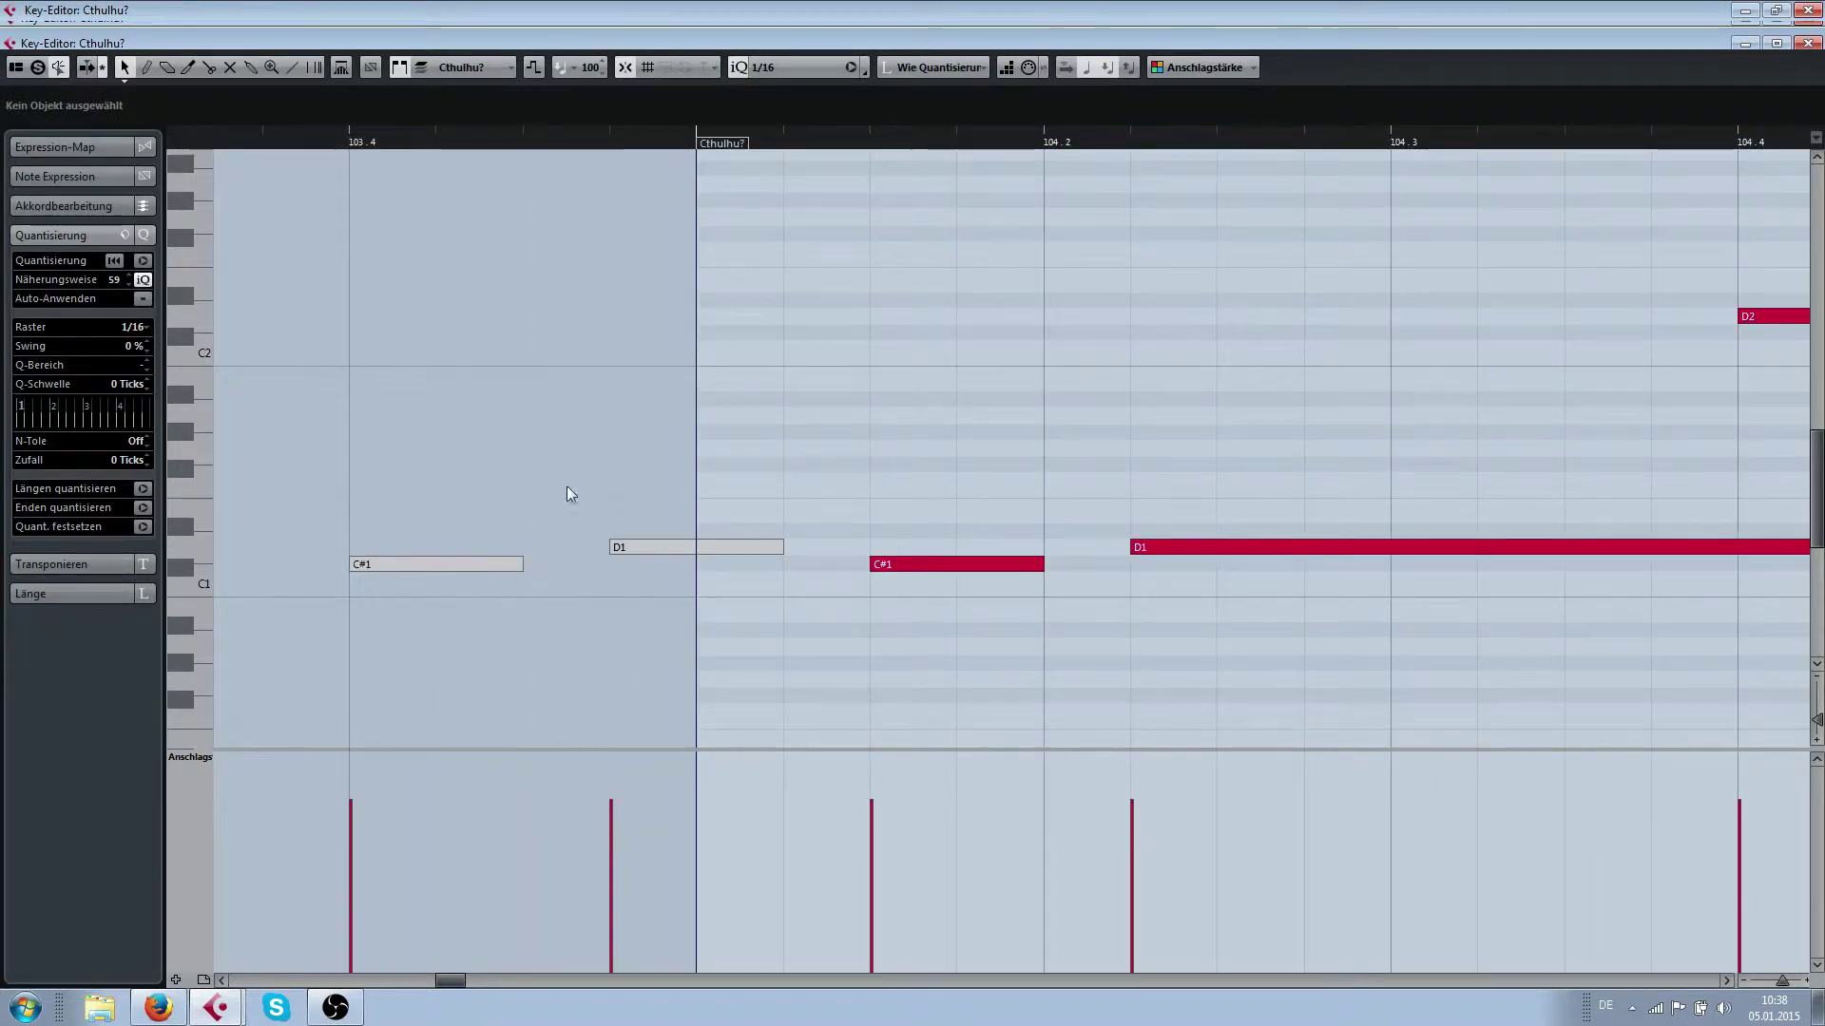
click(695, 548)
Move the split-off D1 note one sixteenth later to 104.1.2 and extend its start back to about 104.1.1.42
right_click(694, 490)
click(701, 490)
click(733, 551)
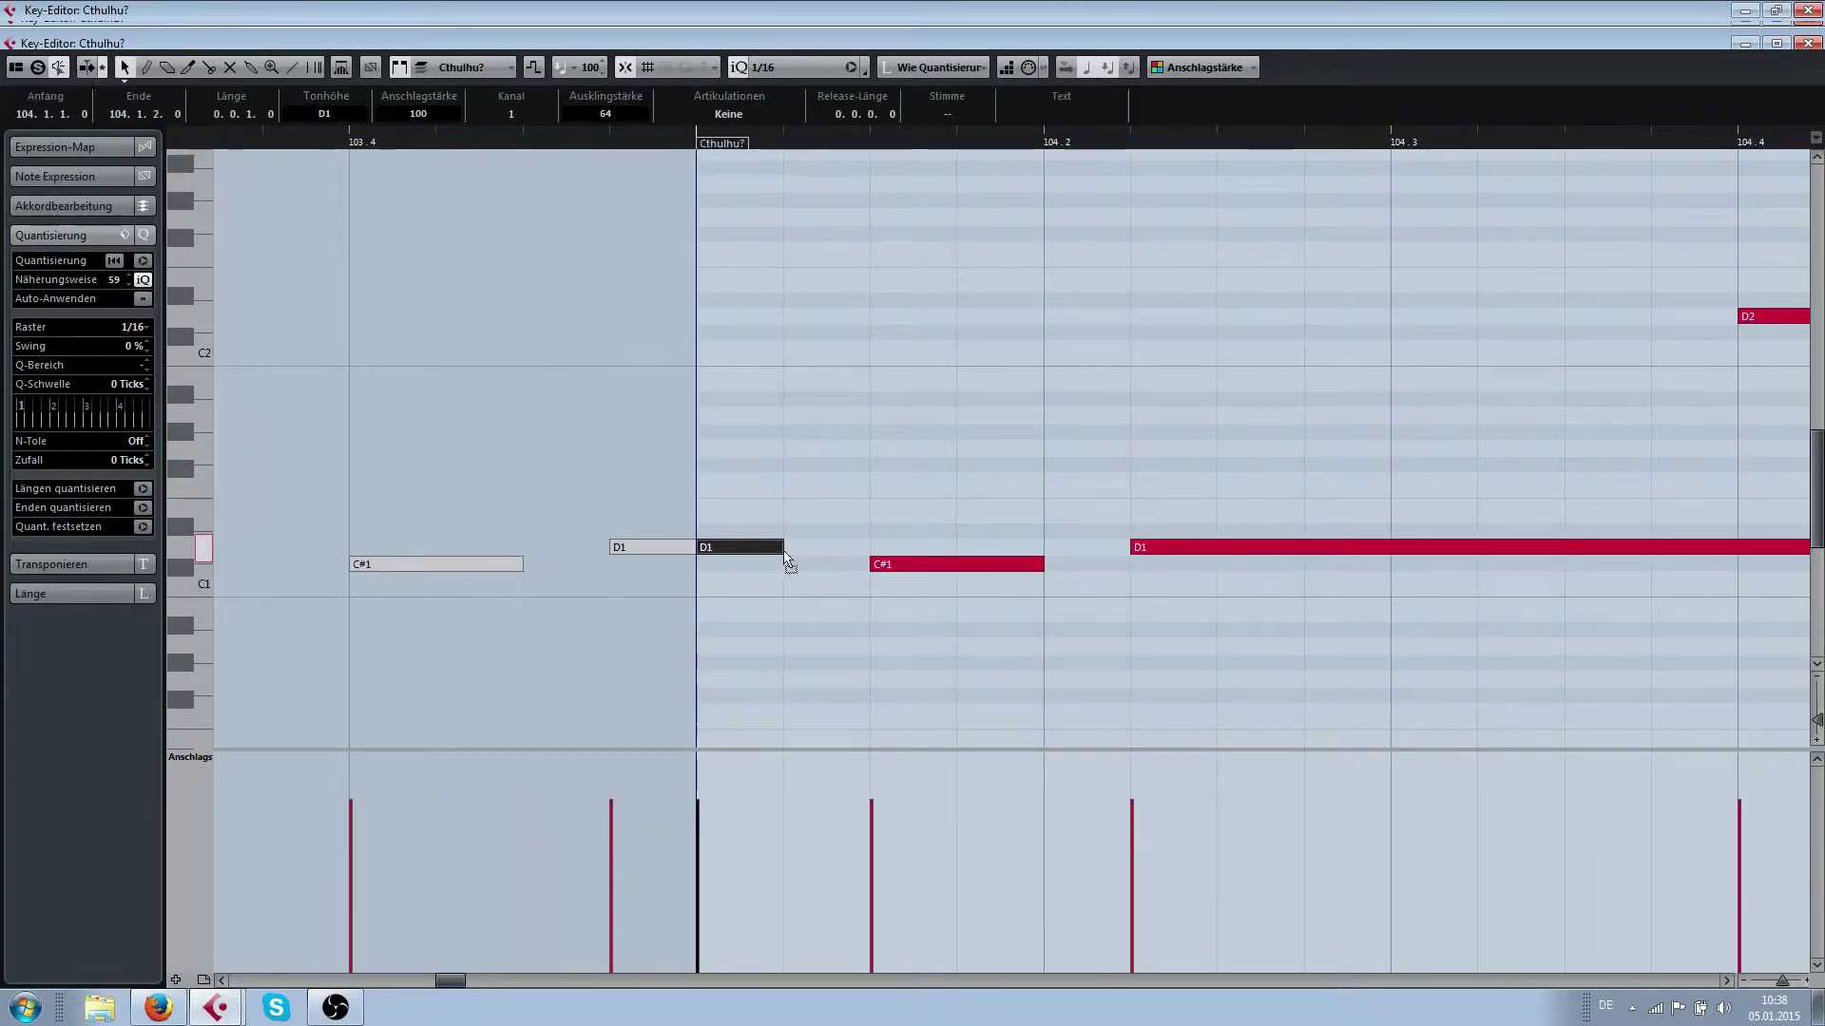
key(ctrl+Right)
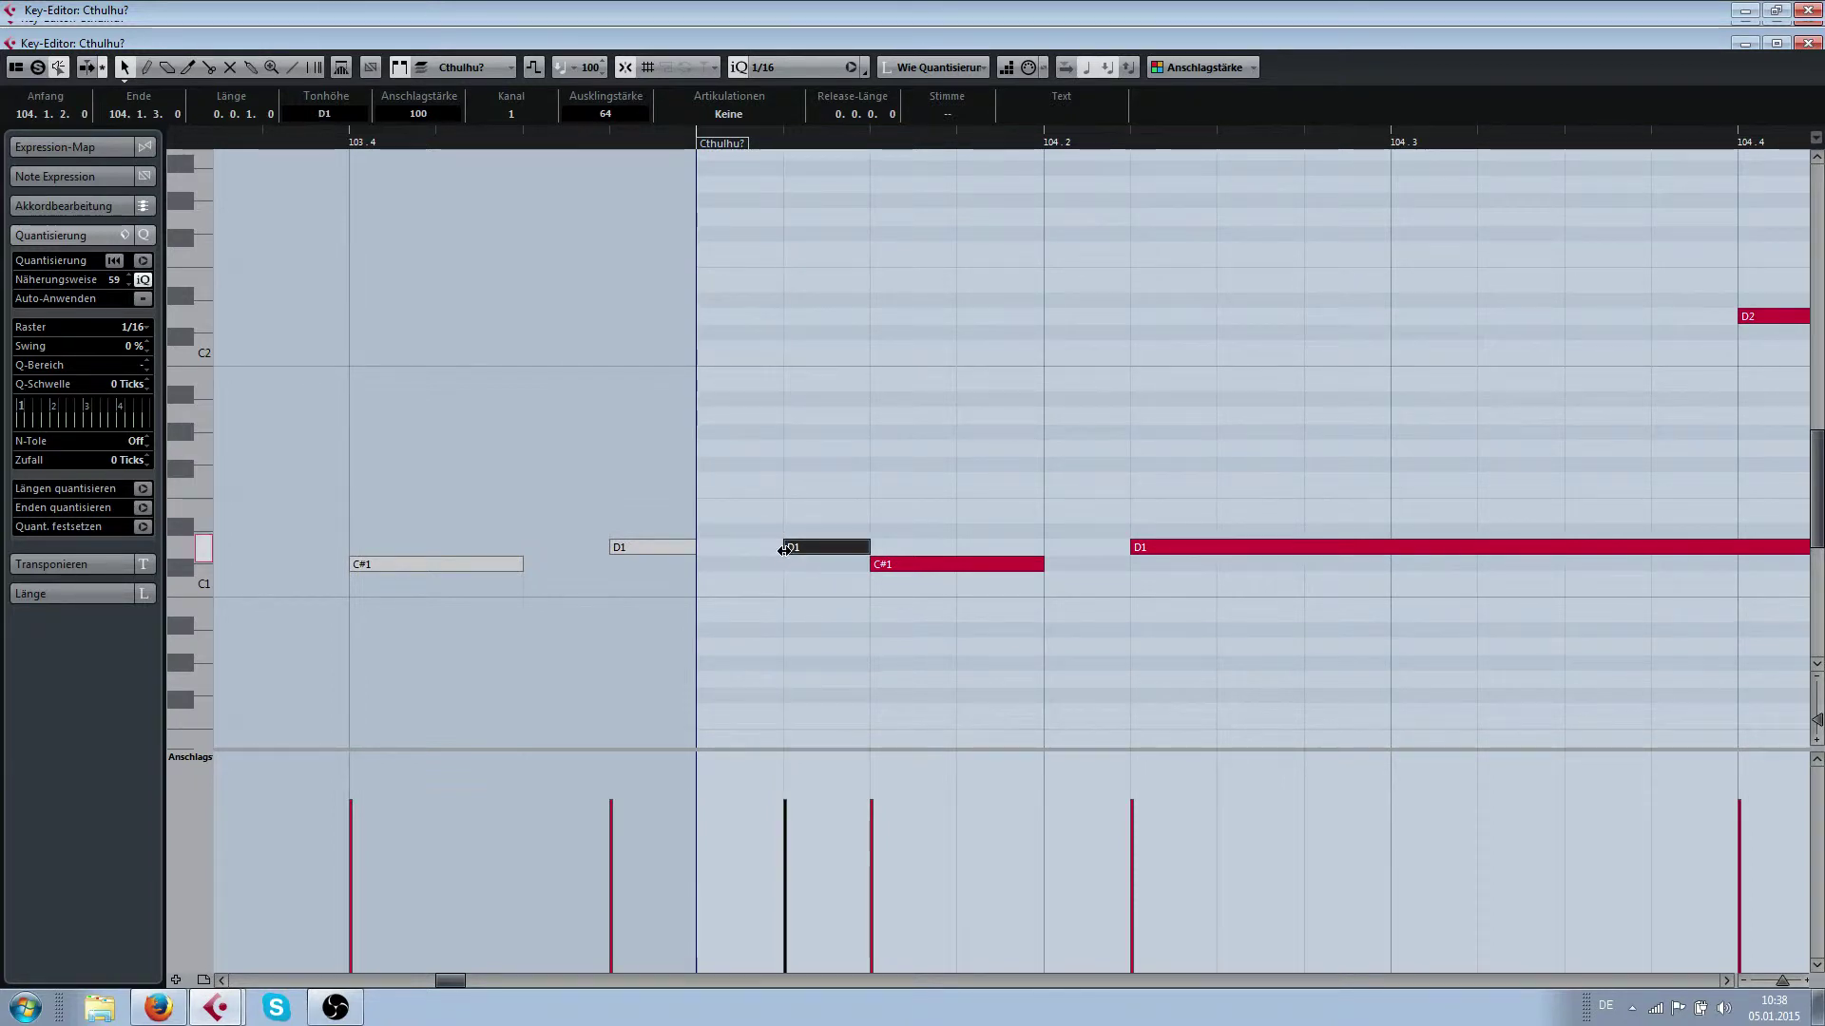
drag(782, 549, 729, 549)
Draw a one-sixteenth D2 note at bar 104 in the Neurofunk-ish part
right_click(733, 440)
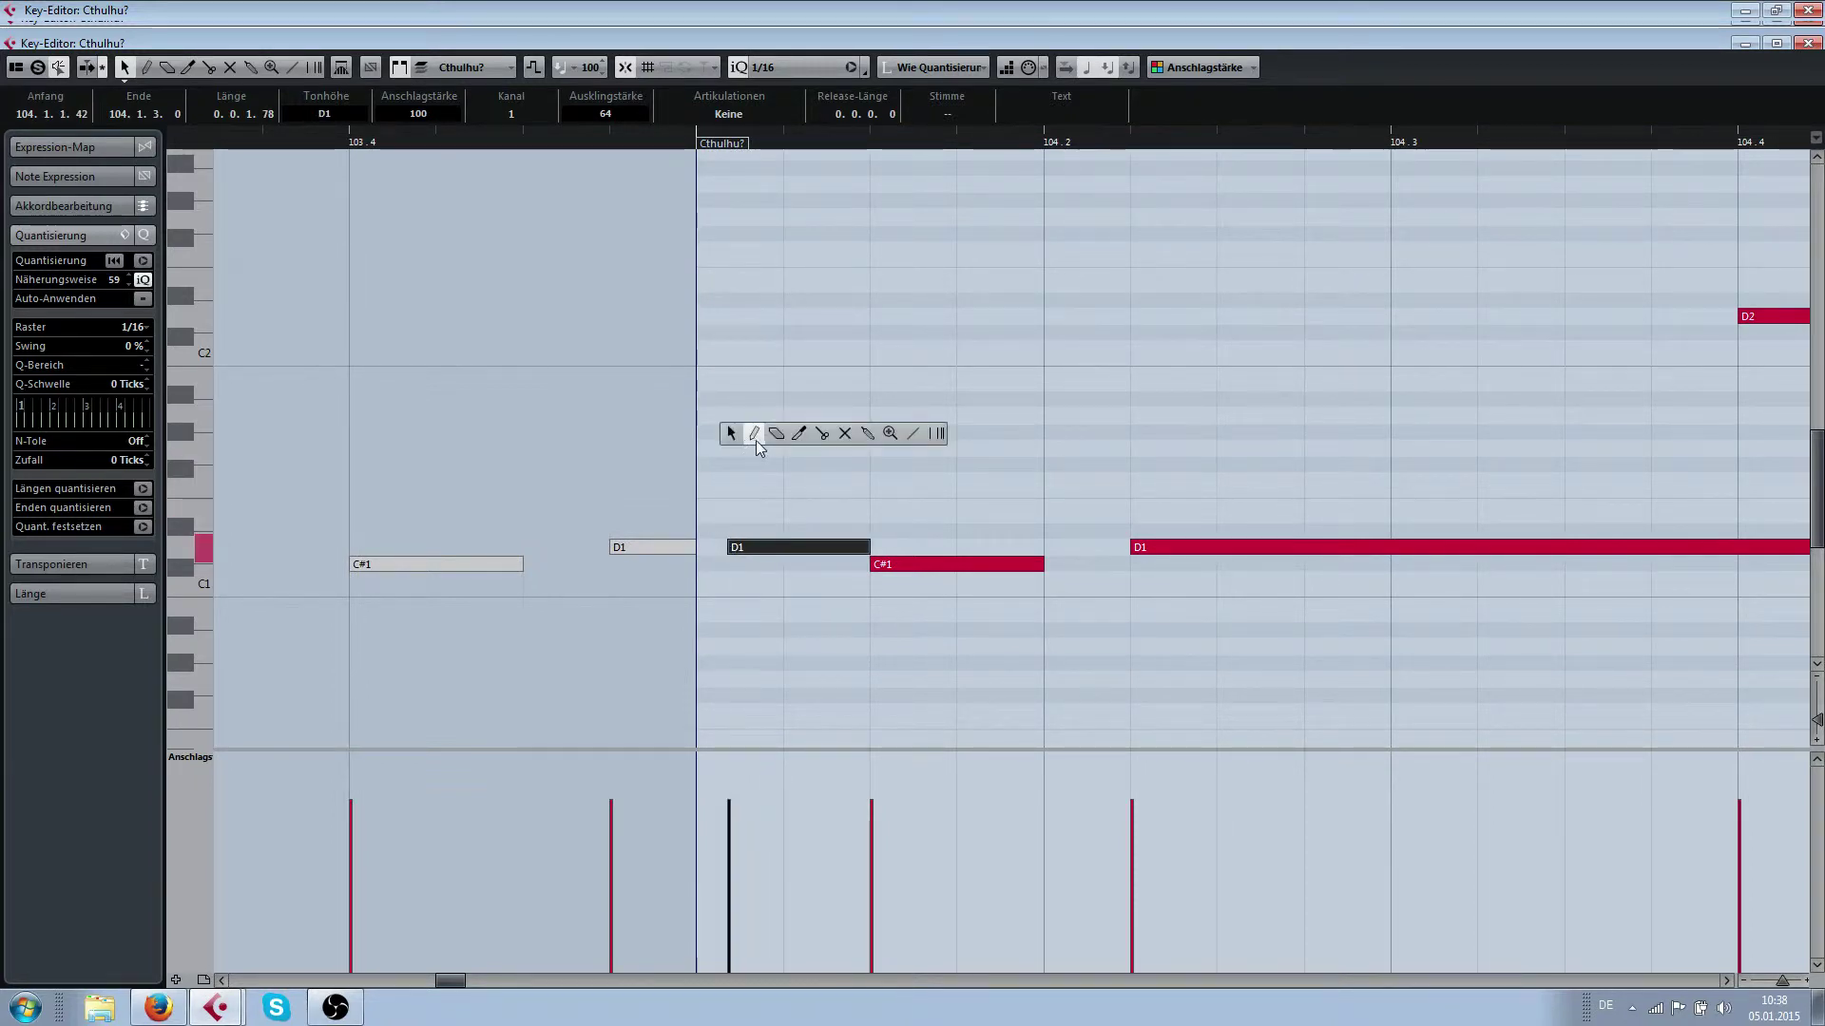
click(755, 432)
click(739, 313)
right_click(729, 313)
click(733, 316)
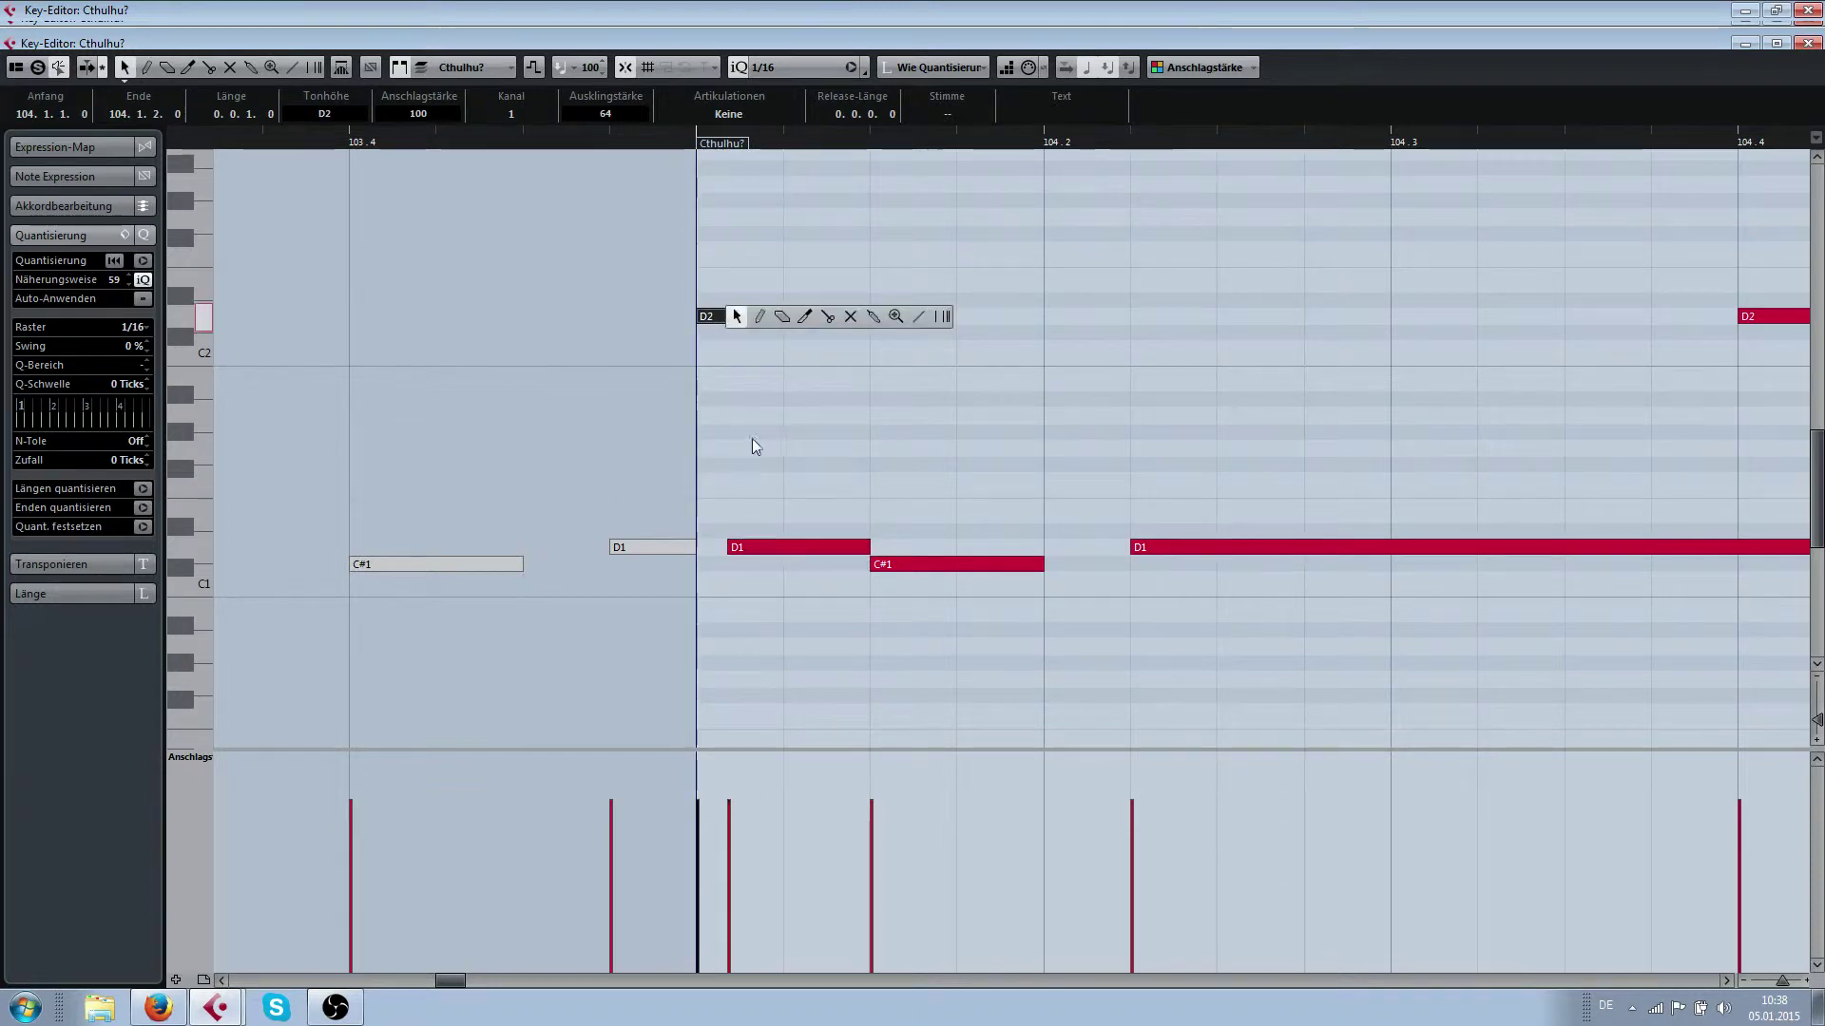
click(598, 302)
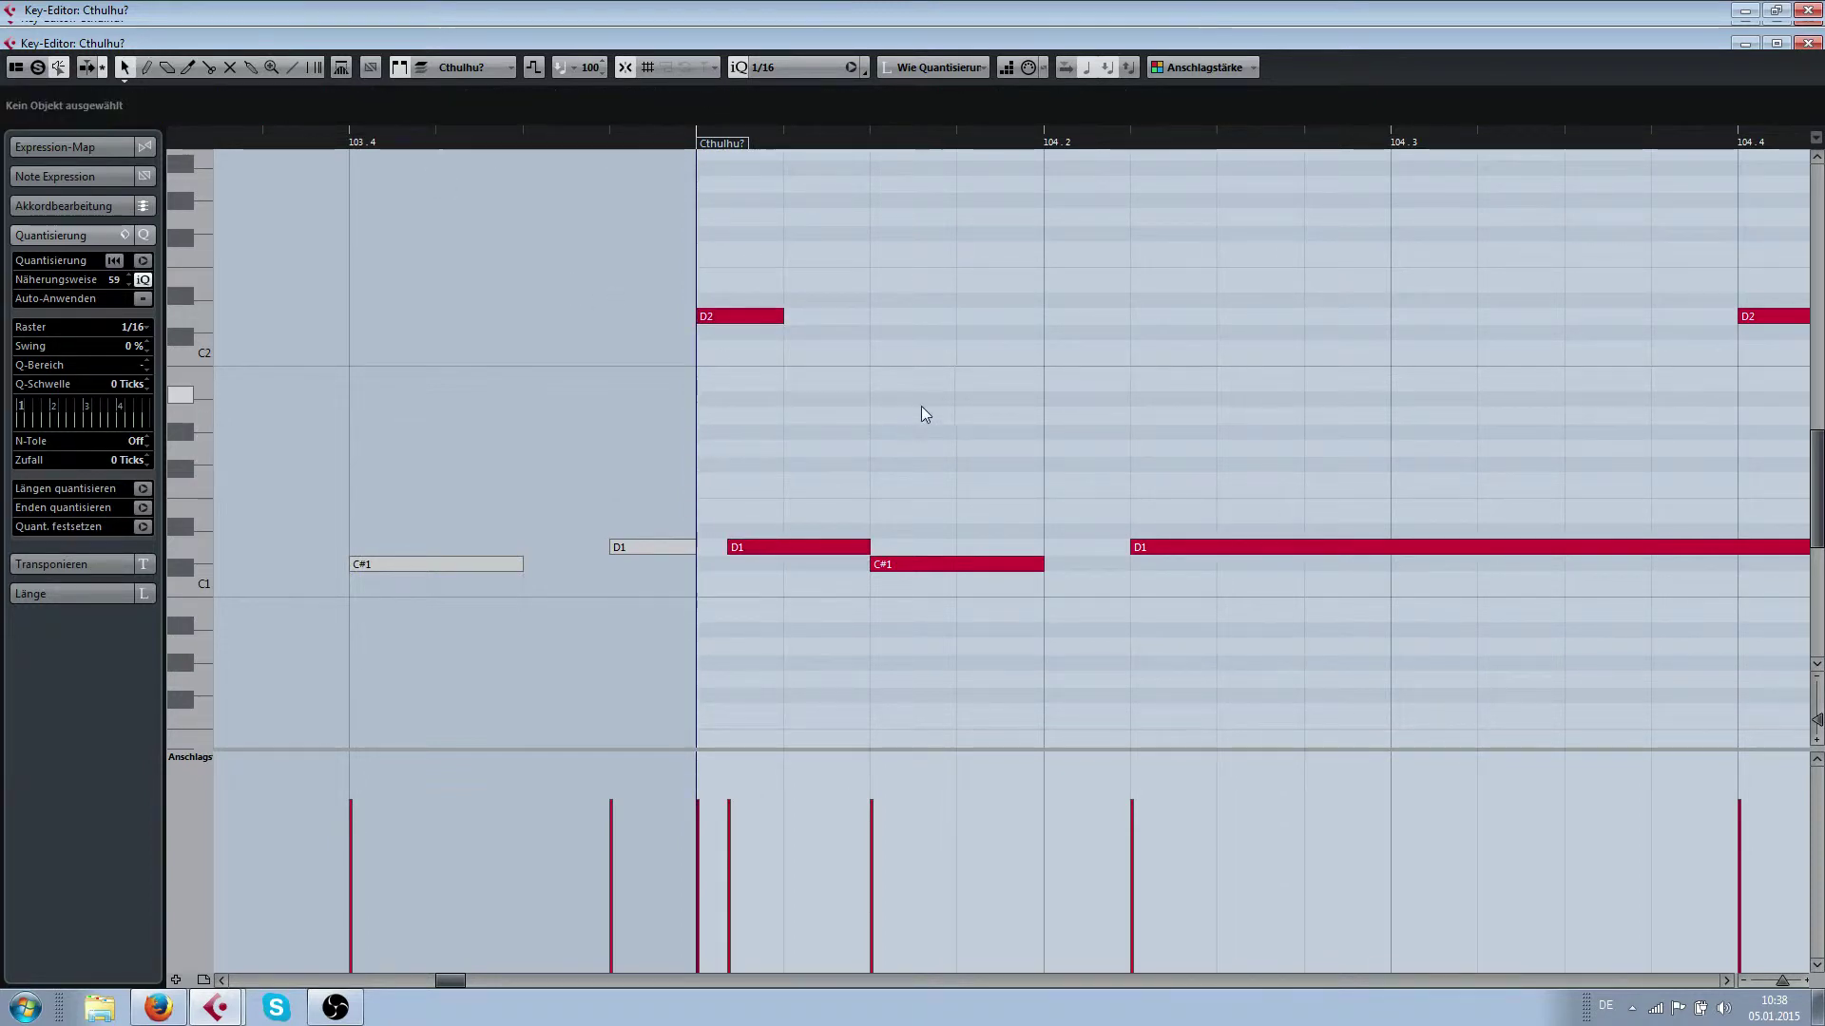
Delete the D2 note at 104.4 from the Neurofunk-ish part and shorten the long D1 note to end at 104.4
scroll(921, 409, down, 4)
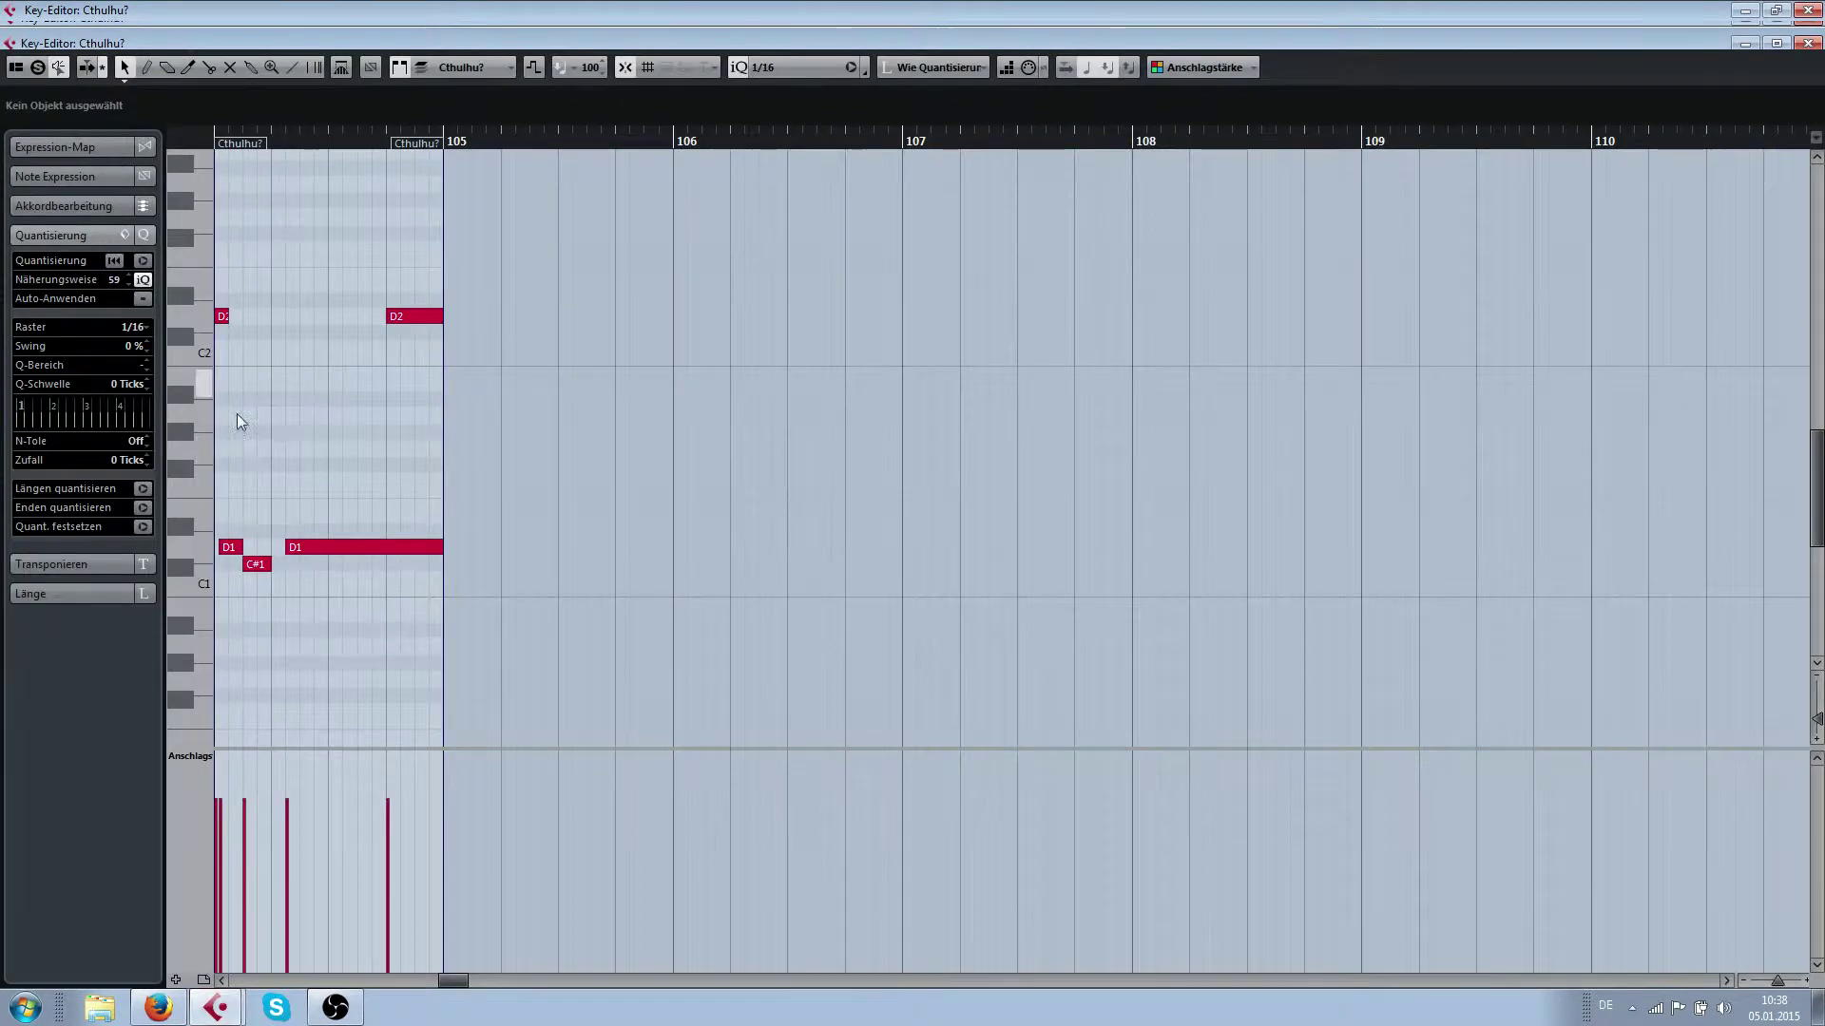
scroll(285, 433, up, 1)
scroll(476, 489, left, 2)
scroll(694, 456, up, 1)
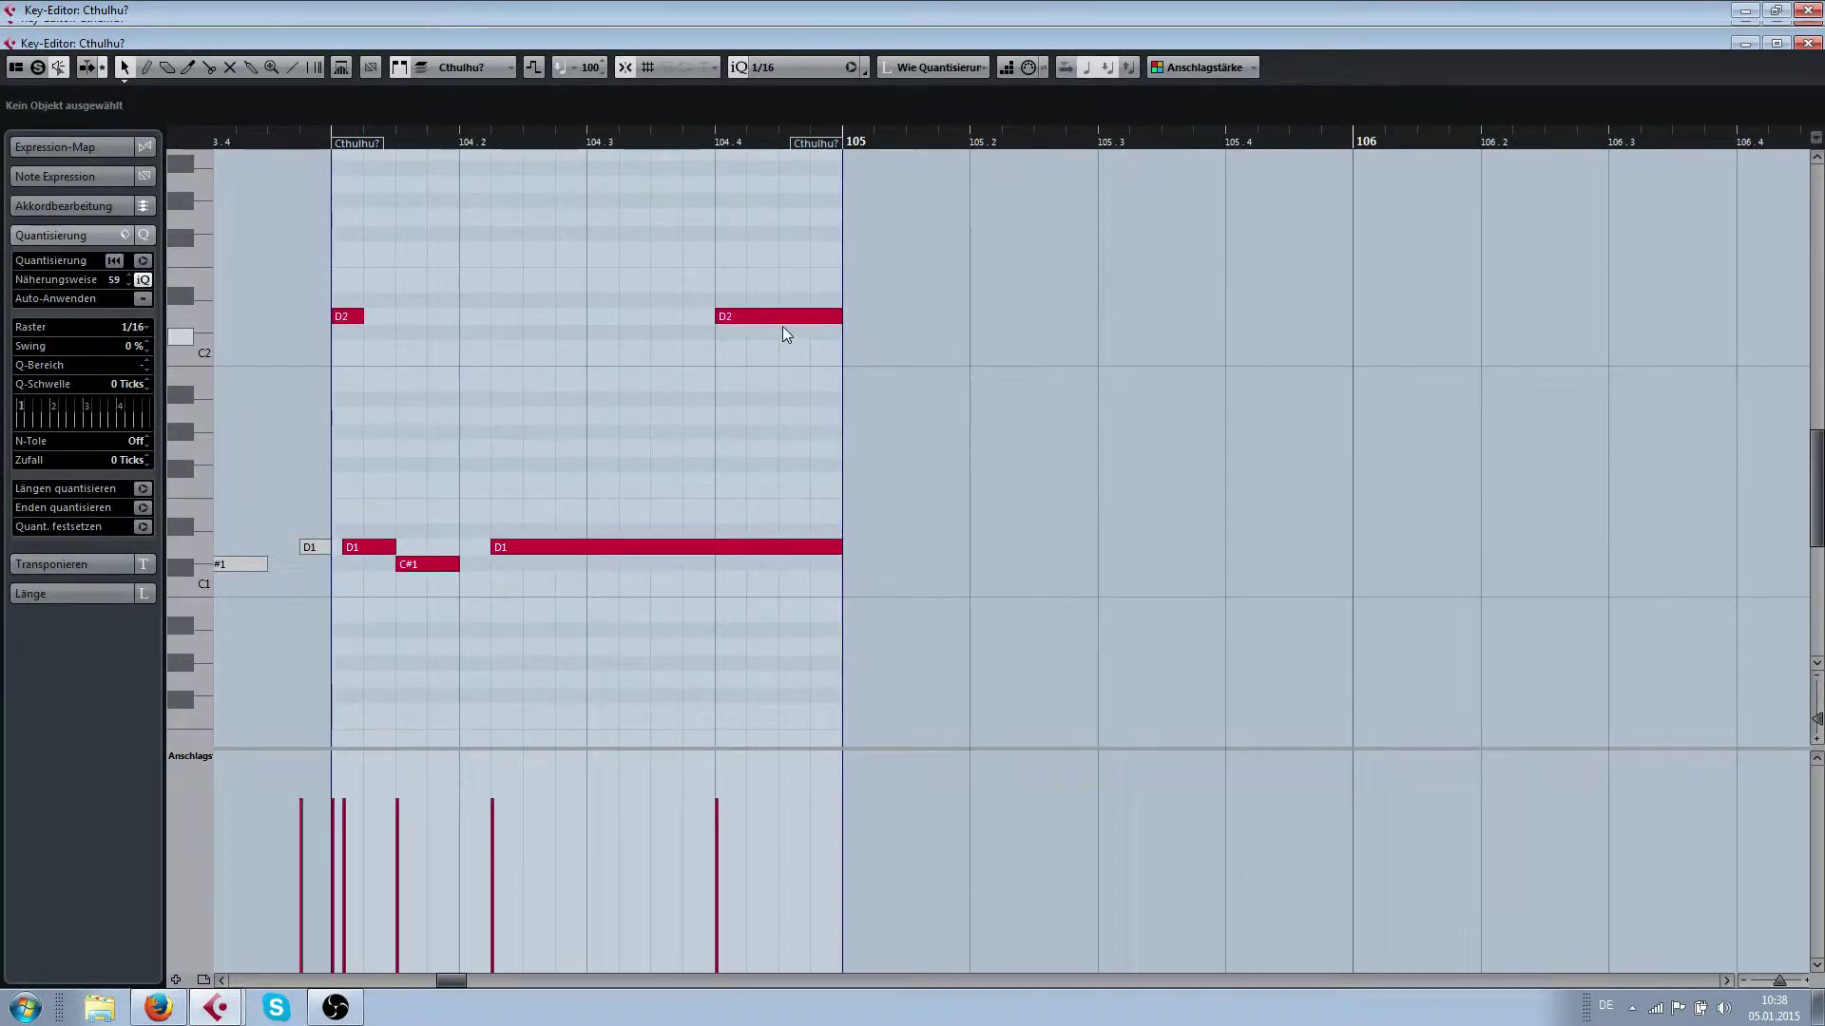
click(783, 321)
key(Delete)
drag(838, 544, 714, 543)
key(Return)
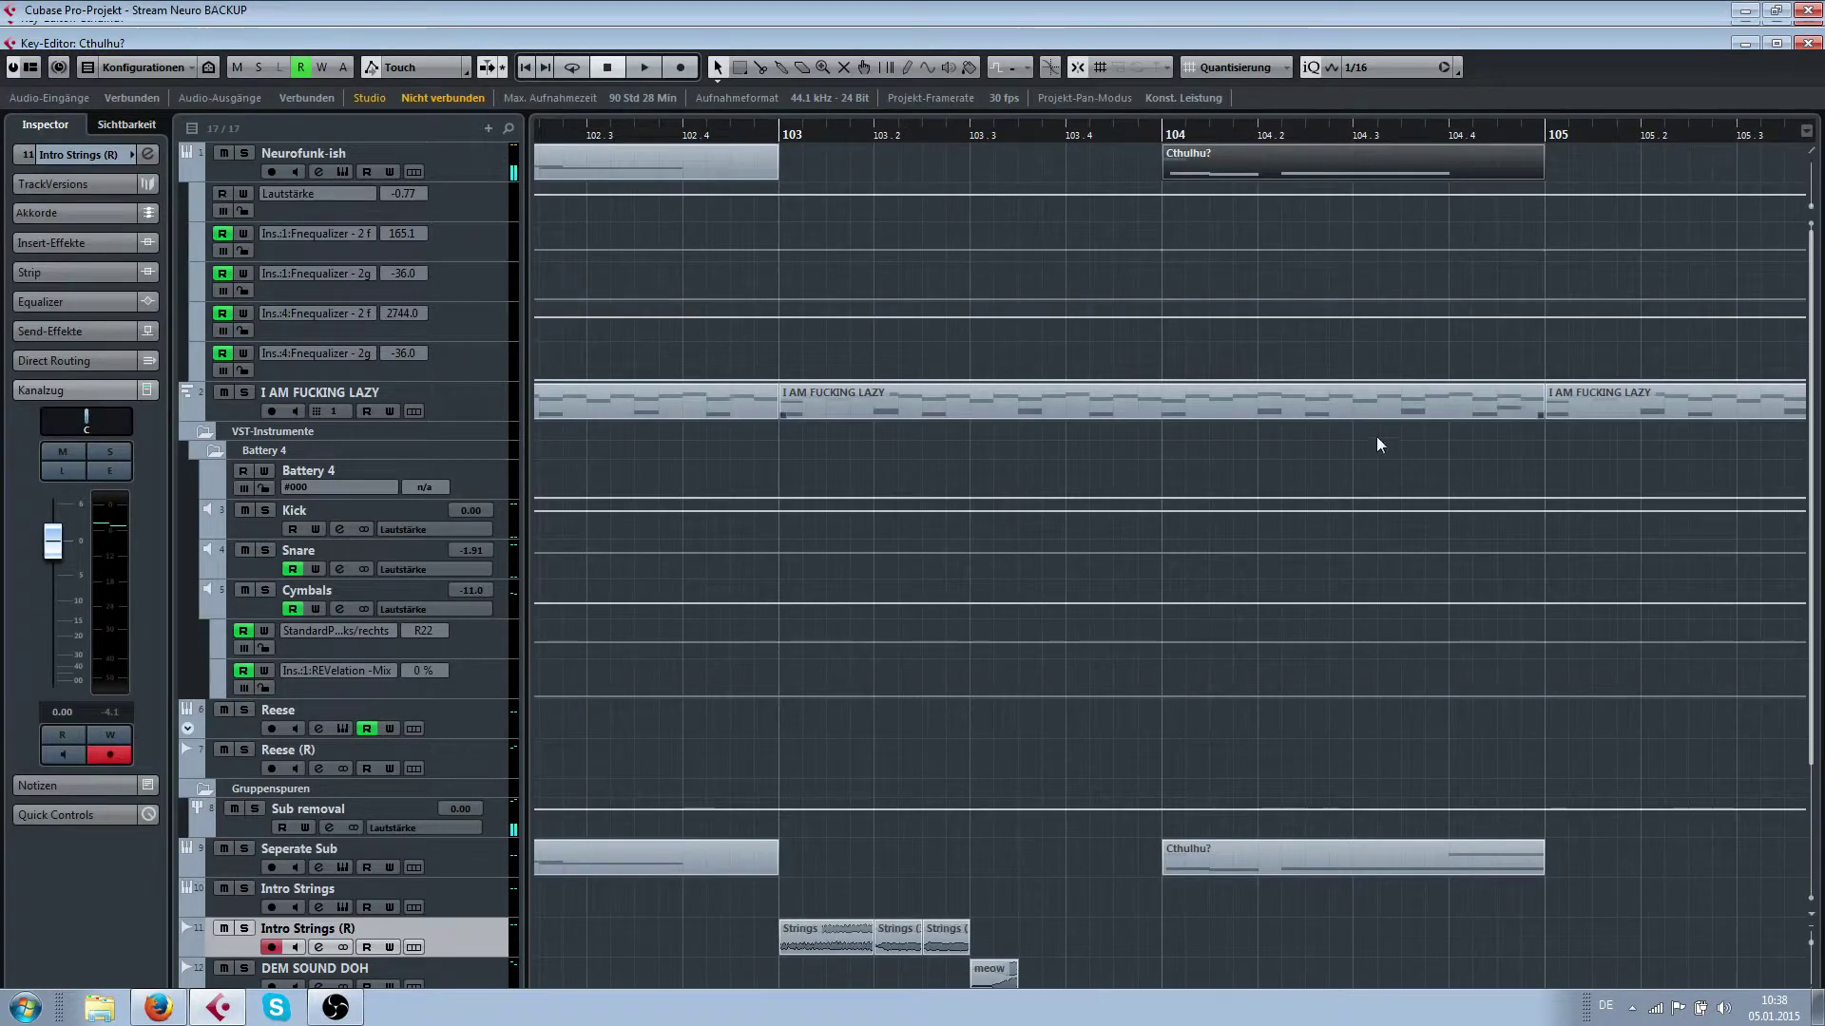
Delete the D2 note at 104.4 from the Seperate Sub part and shorten its long D1 note to end at 104.4
double_click(1106, 861)
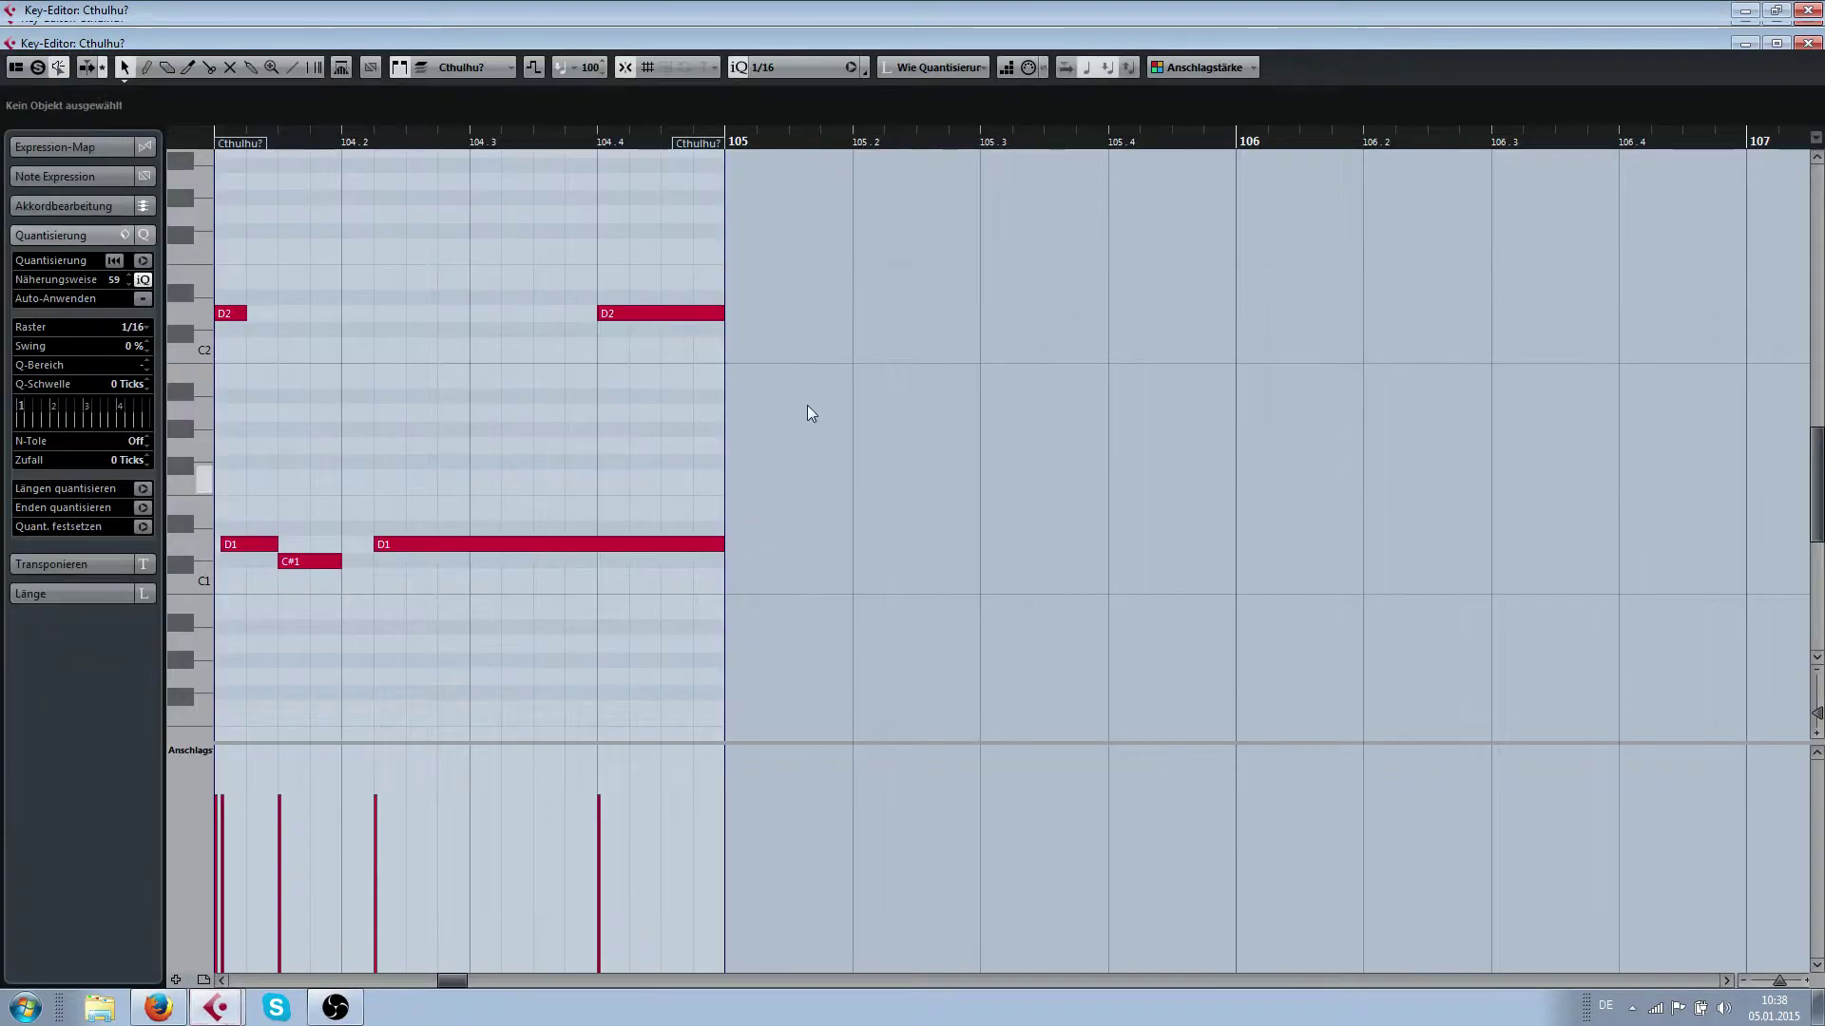
click(631, 313)
key(Delete)
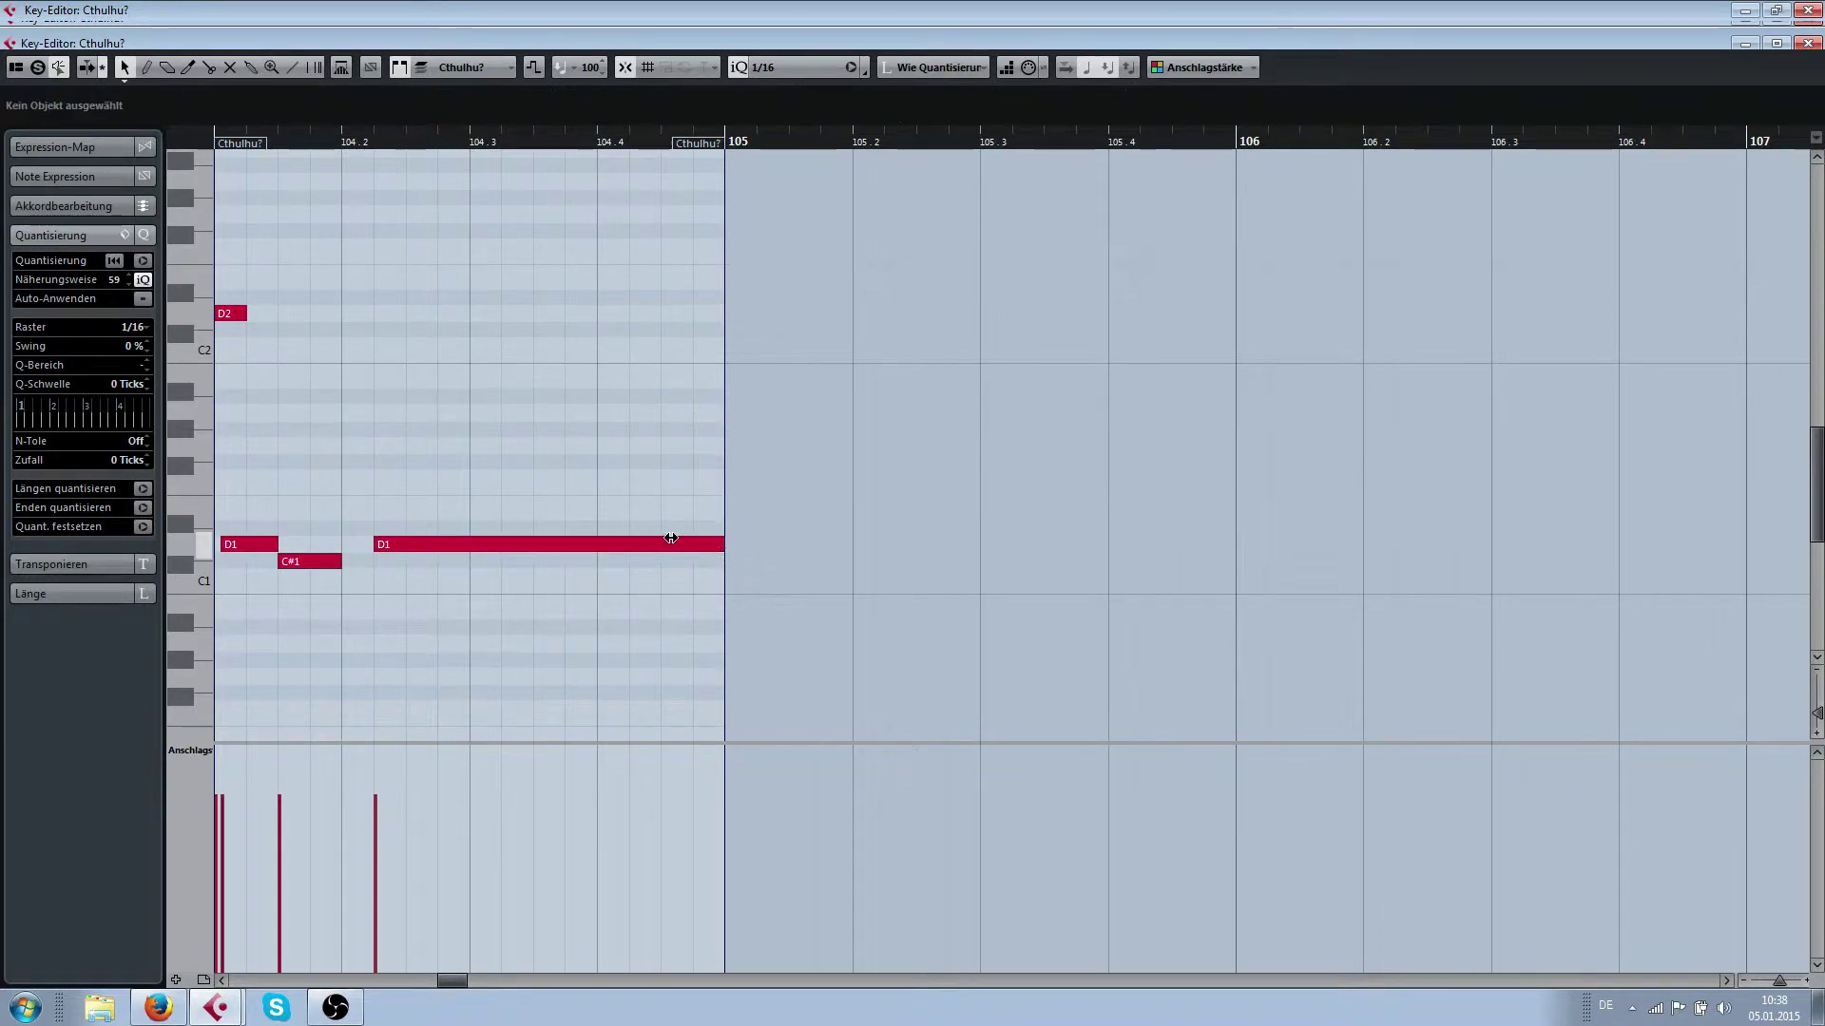
drag(671, 539, 598, 543)
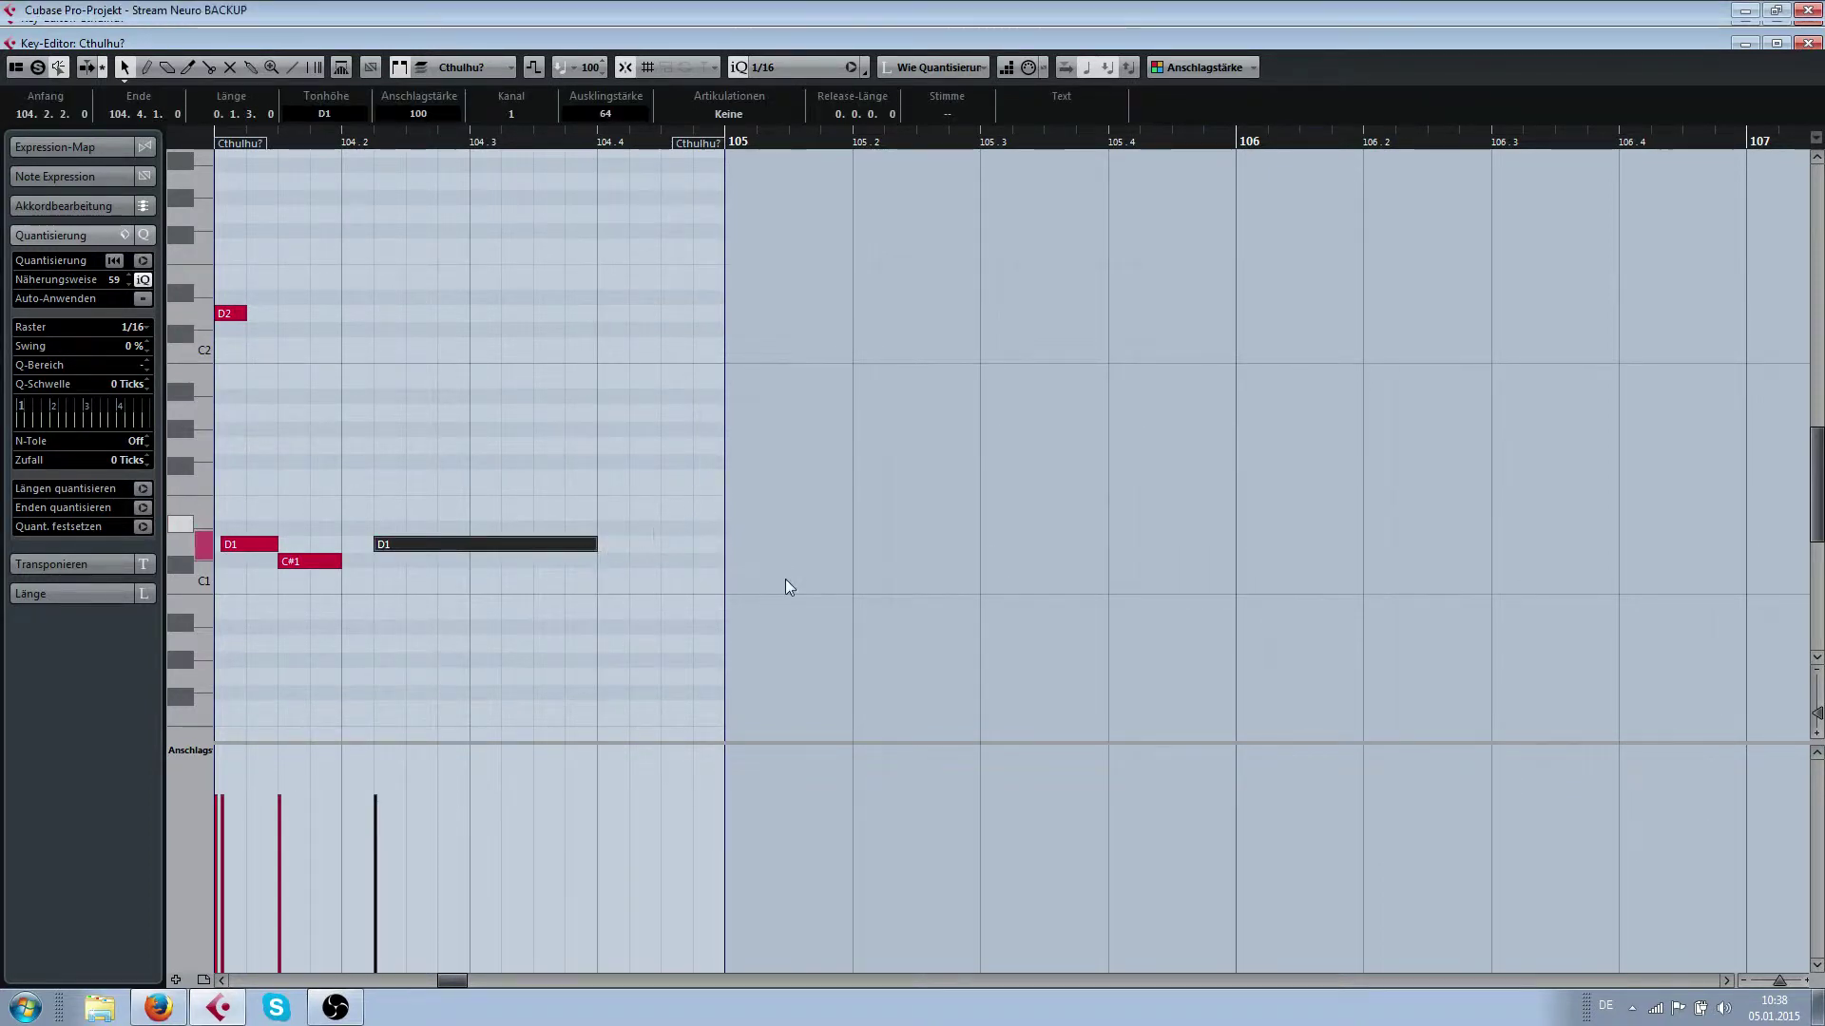
key(Return)
scroll(924, 344, down, 3)
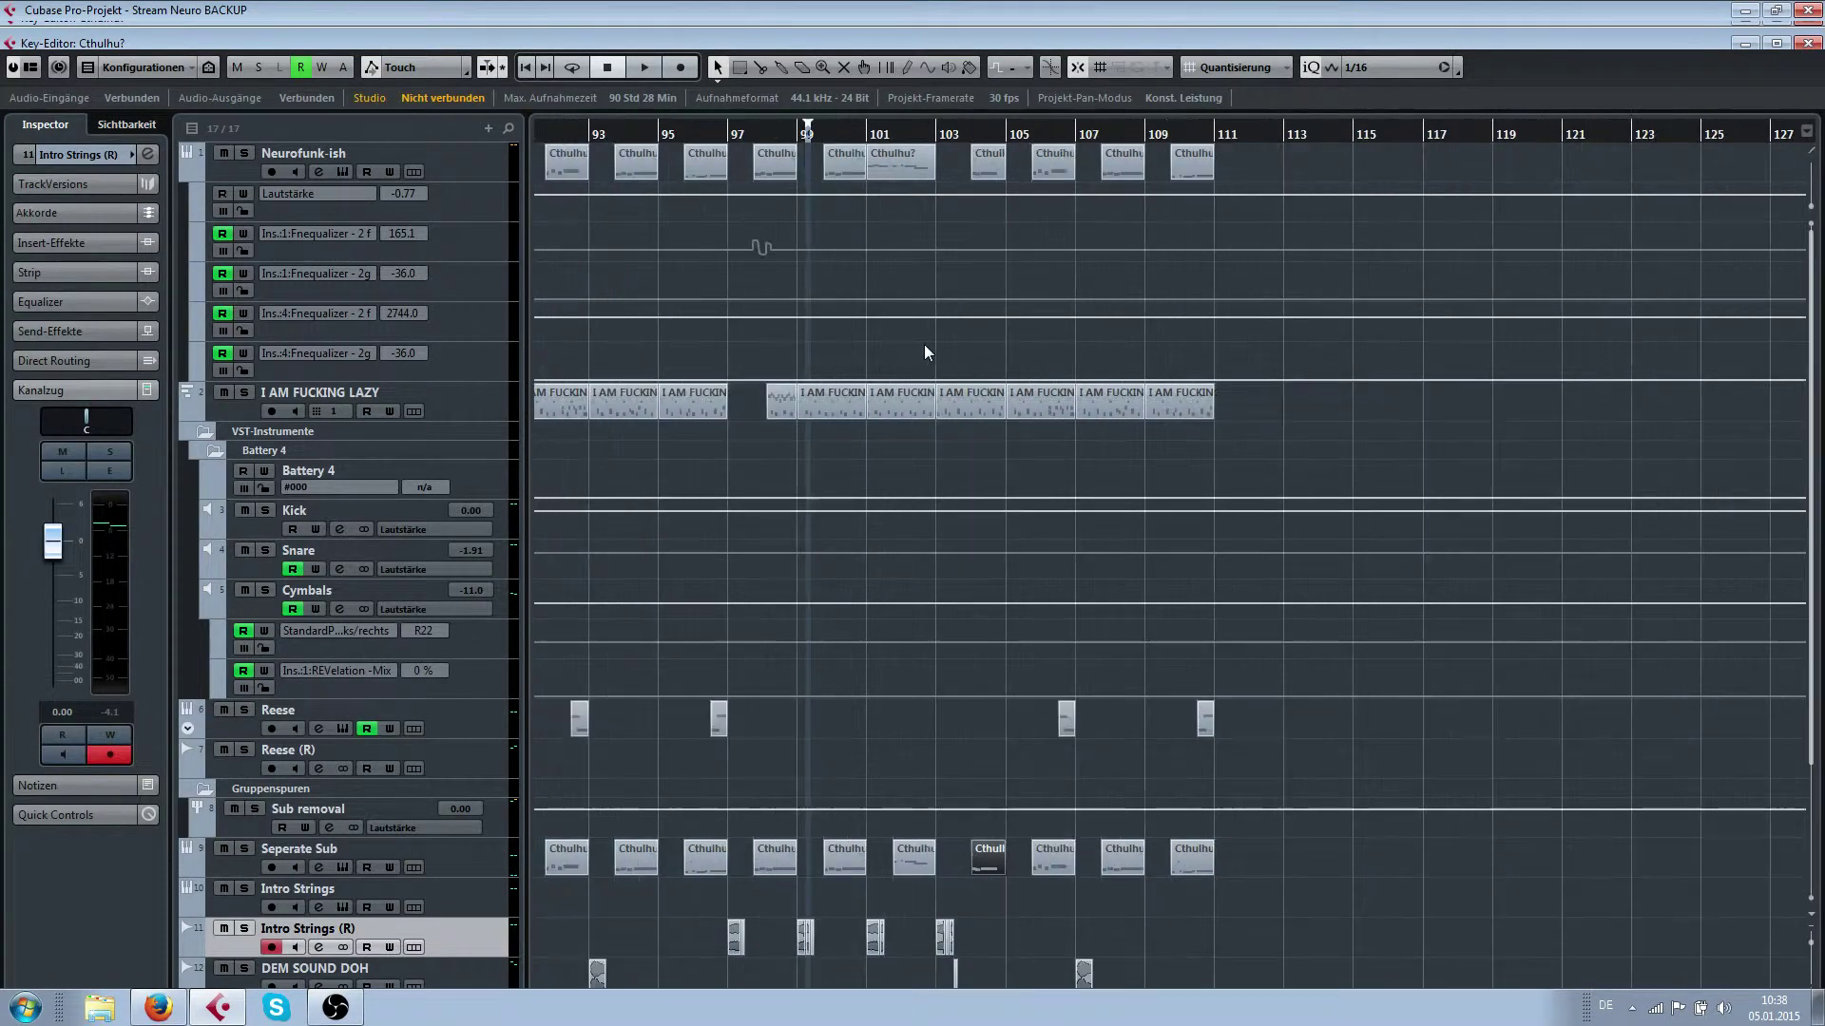
Play the arrangement from about bar 88 through the newly edited section up to bar 103
scroll(916, 339, left, 2)
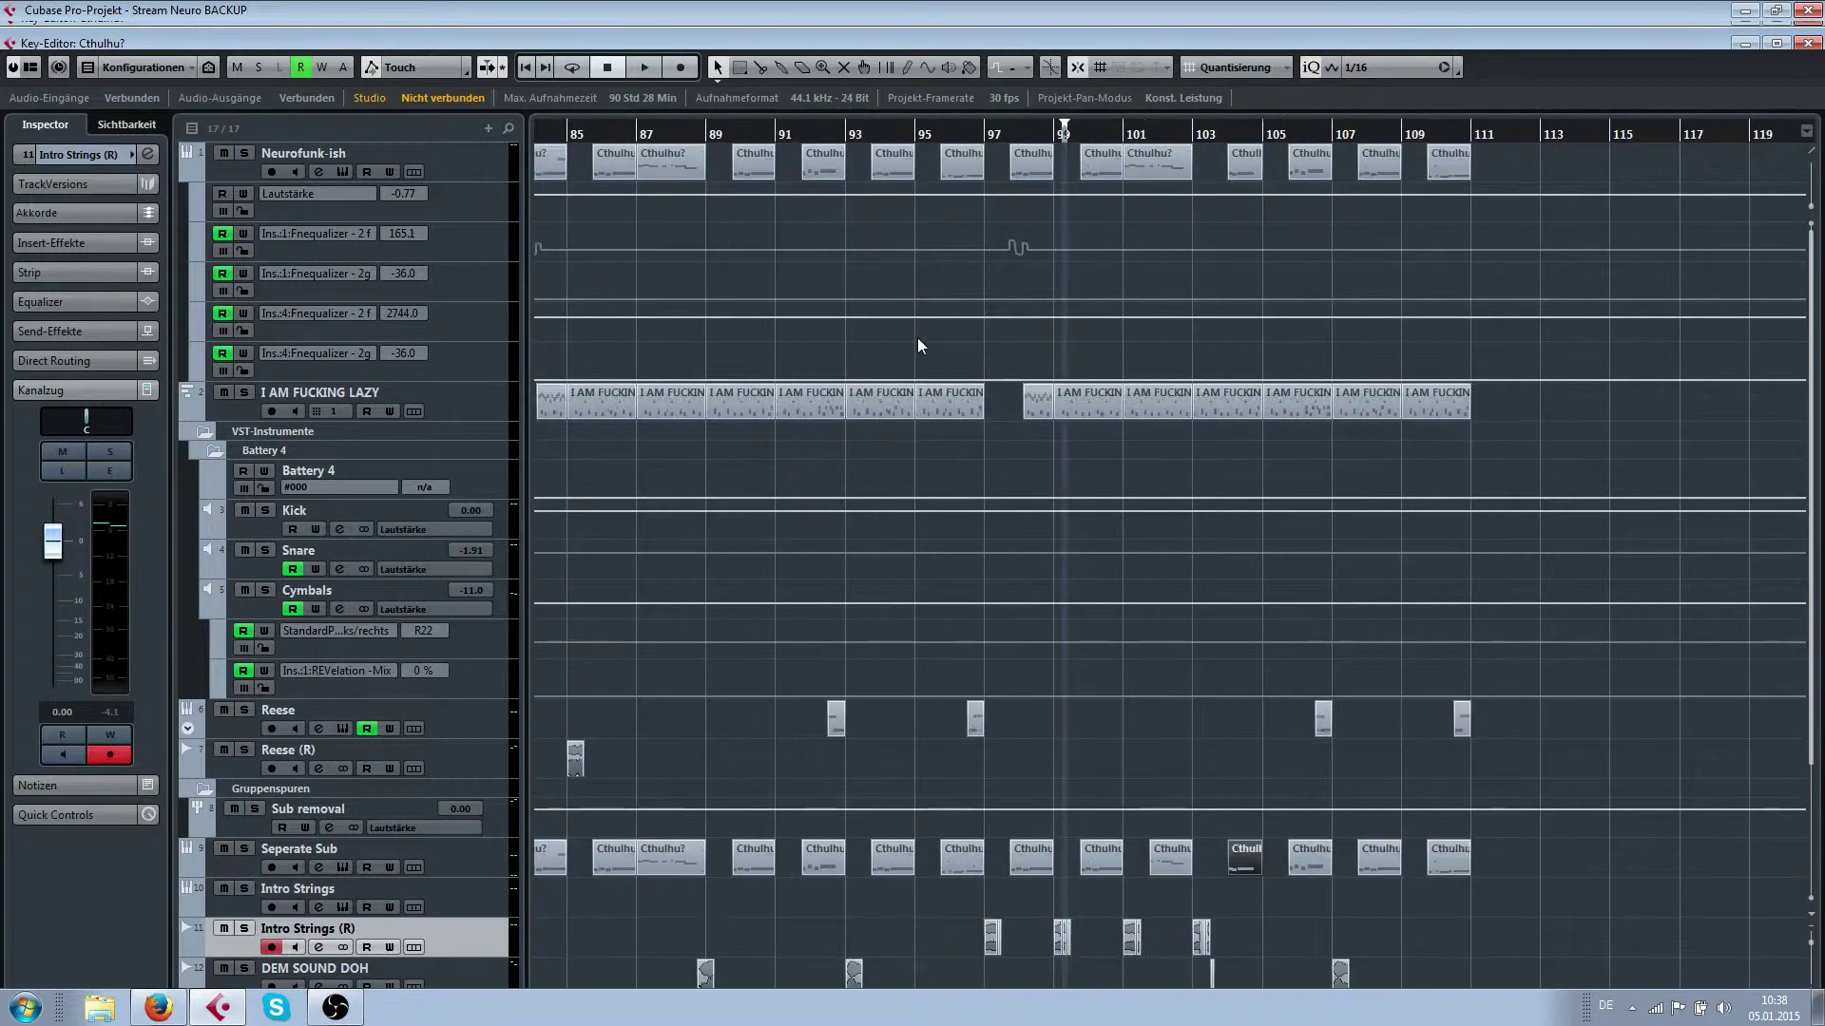
click(665, 129)
key(space)
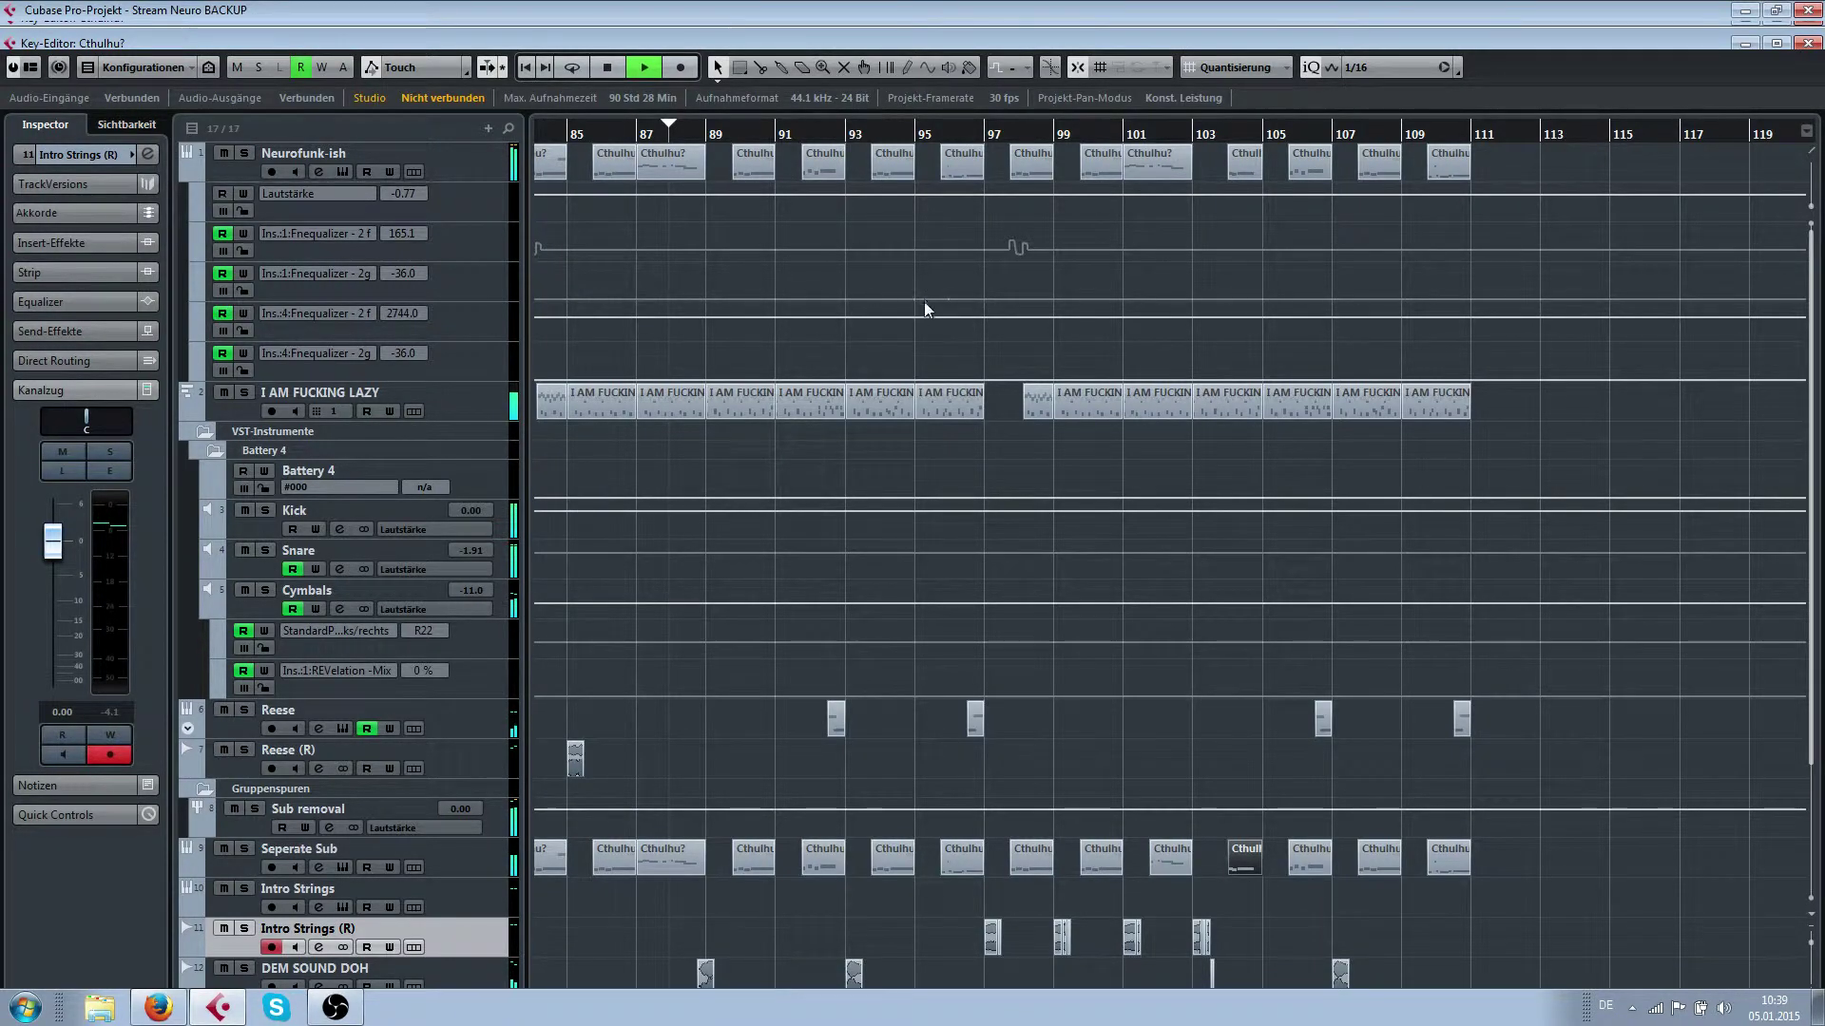
scroll(825, 423, right, 1)
scroll(884, 346, up, 4)
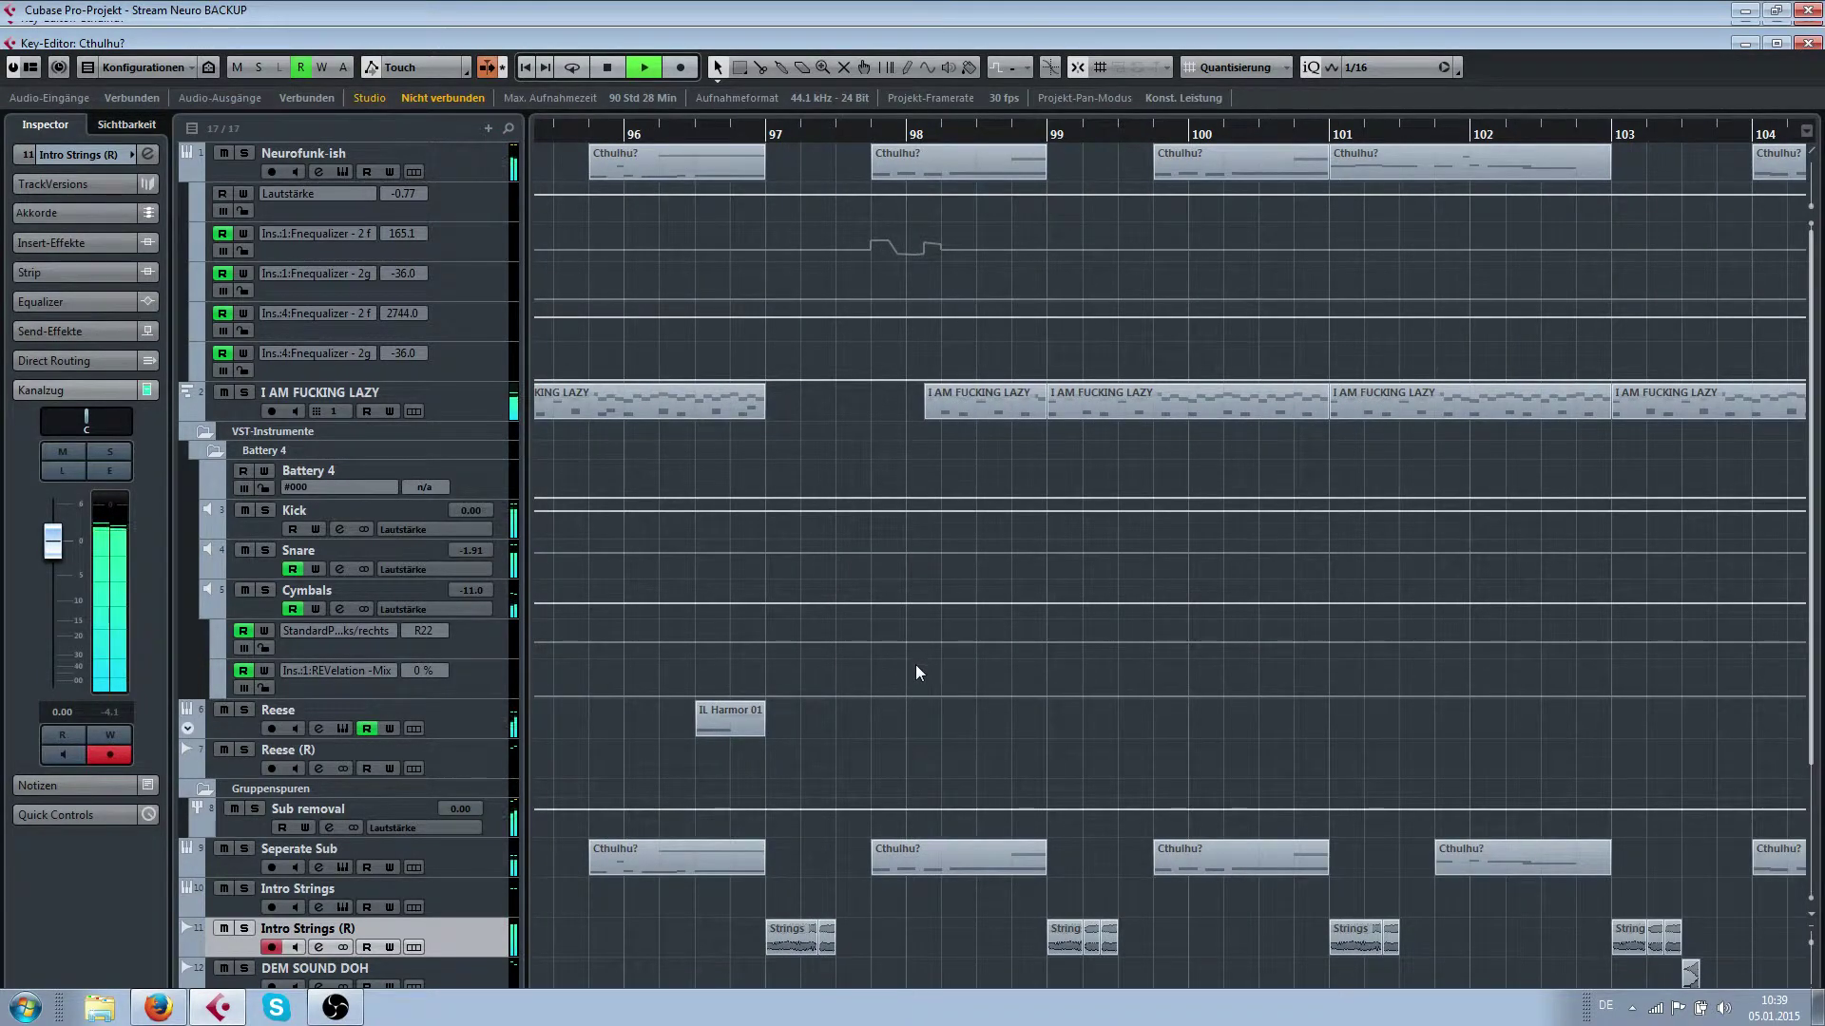
scroll(927, 660, up, 3)
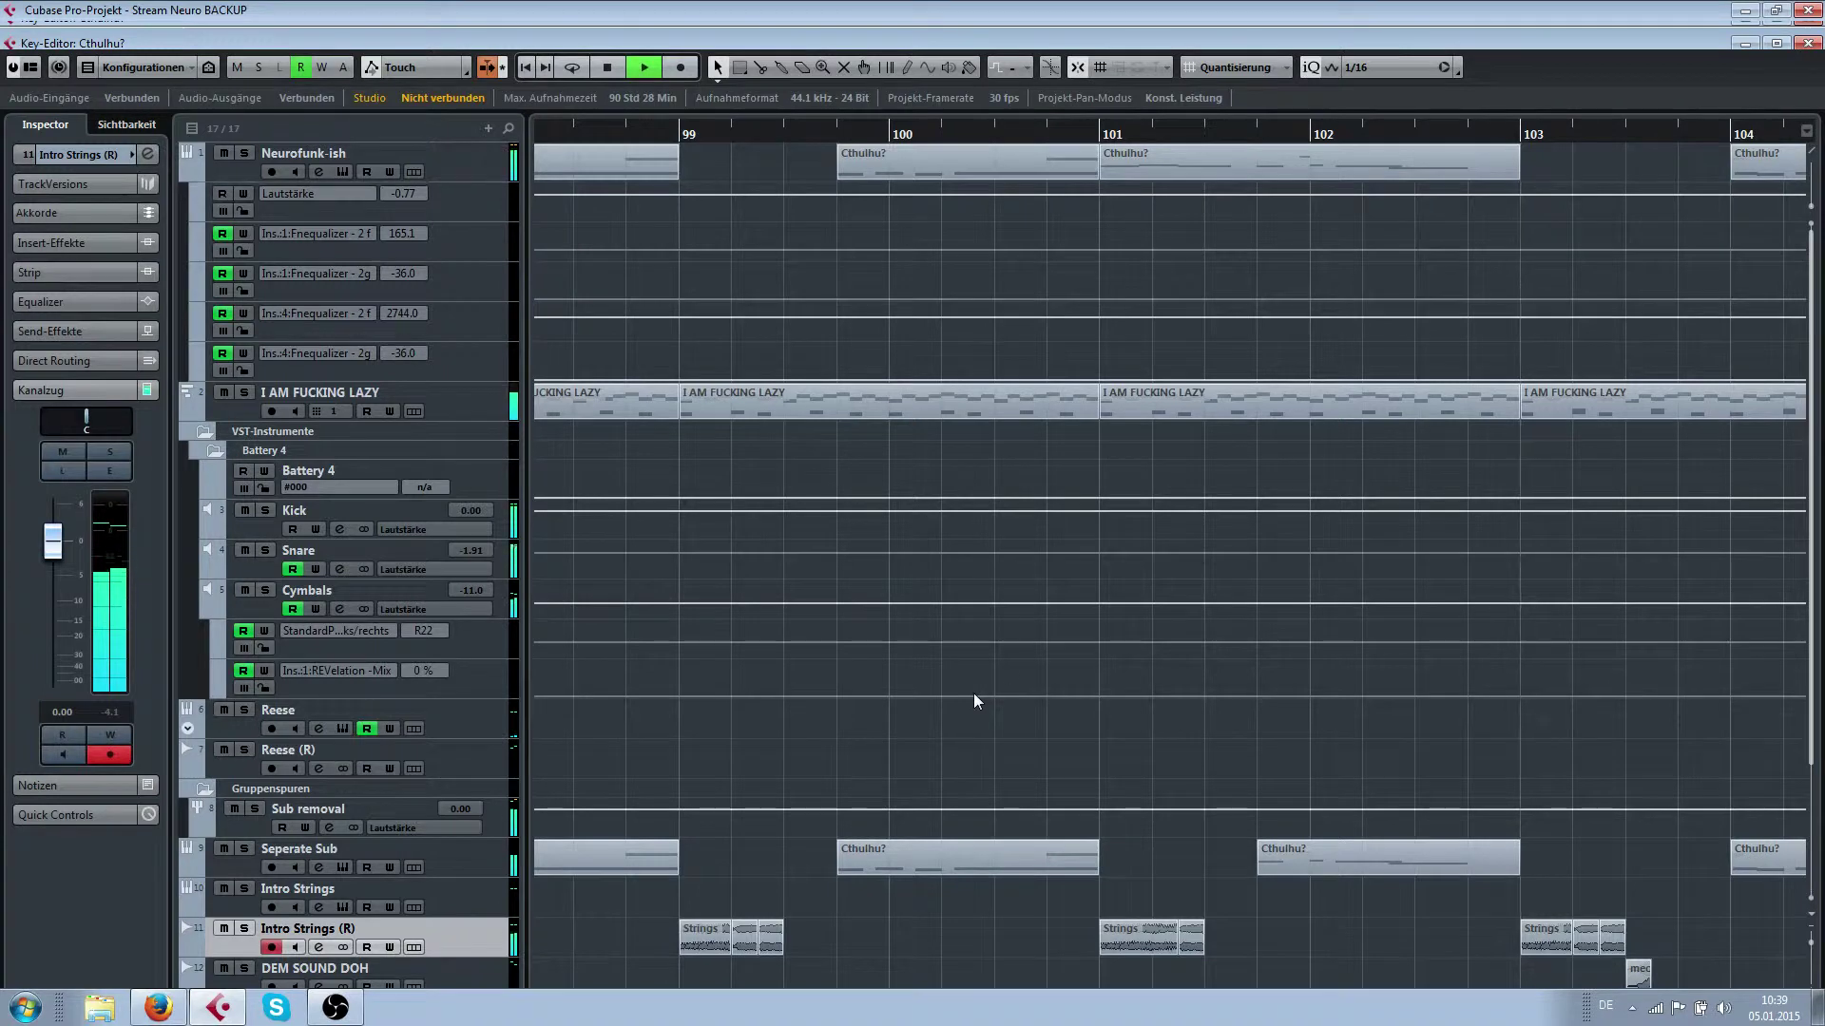
scroll(1023, 664, right, 1)
scroll(1023, 624, up, 3)
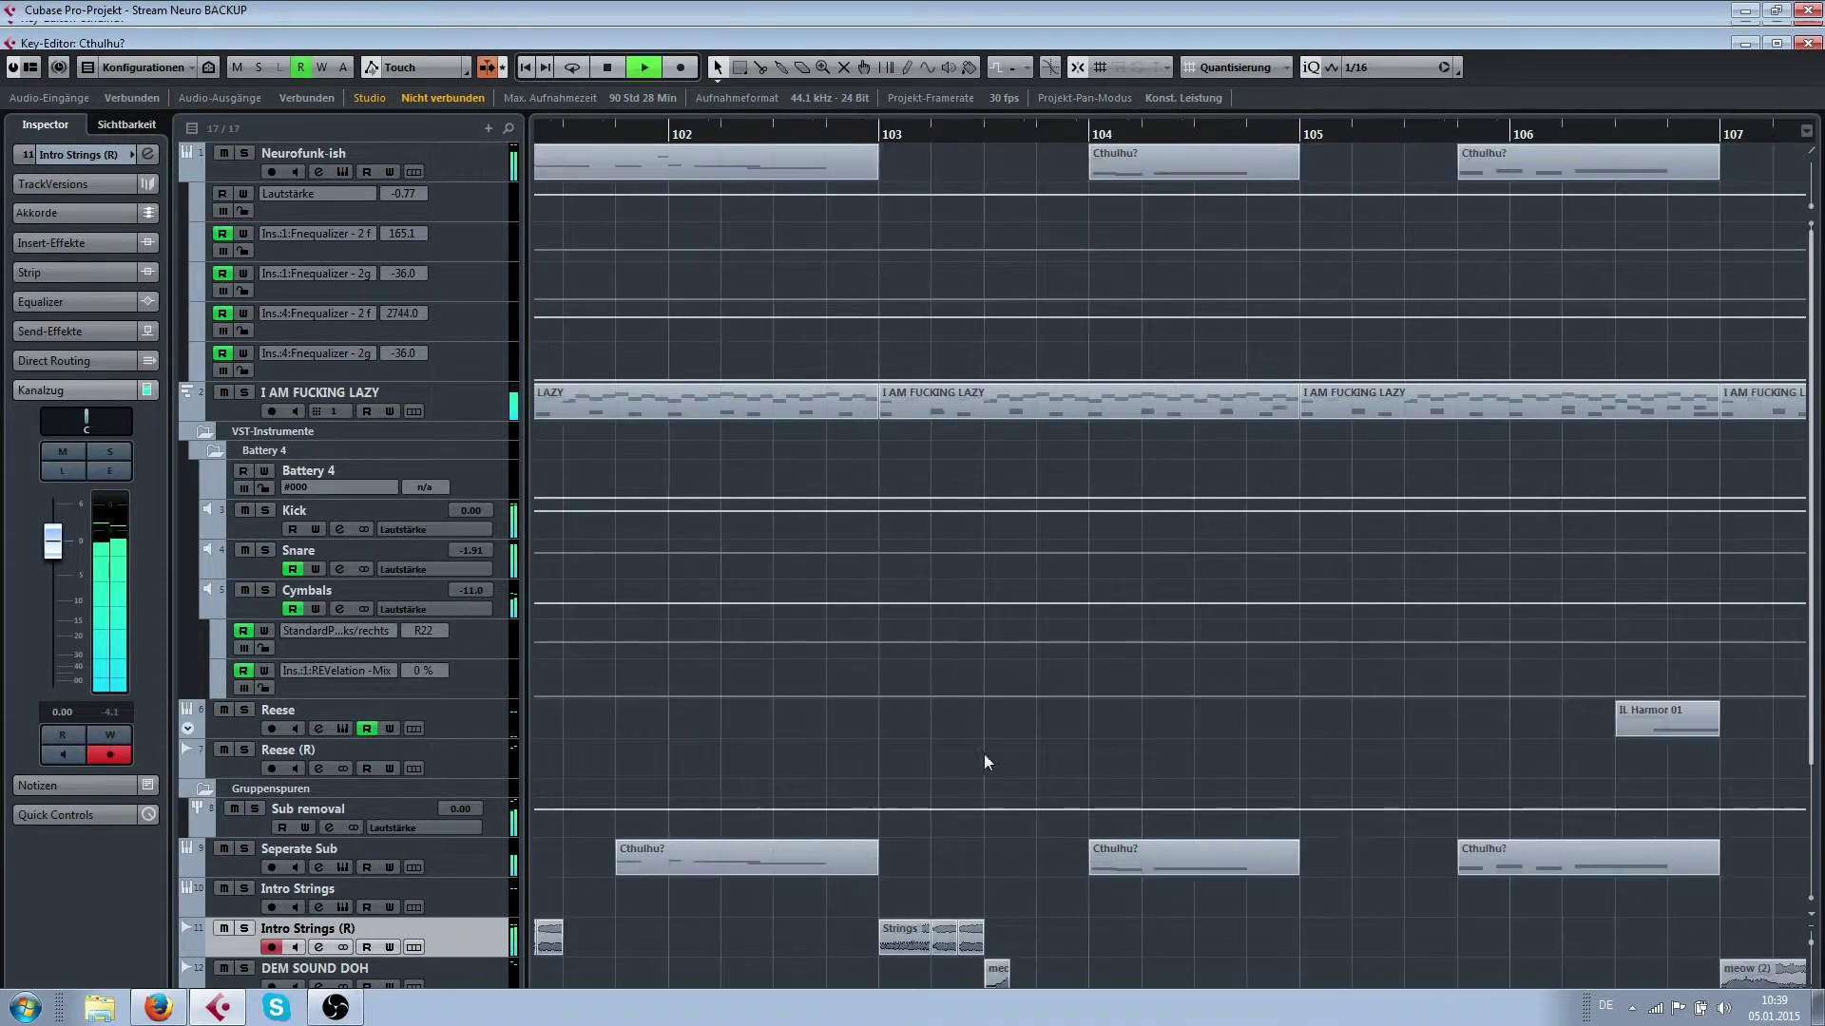
key(space)
Pitch-shift the first Strings event at bar 103 on the Intro Strings (R) track up by 1 semitone
click(935, 943)
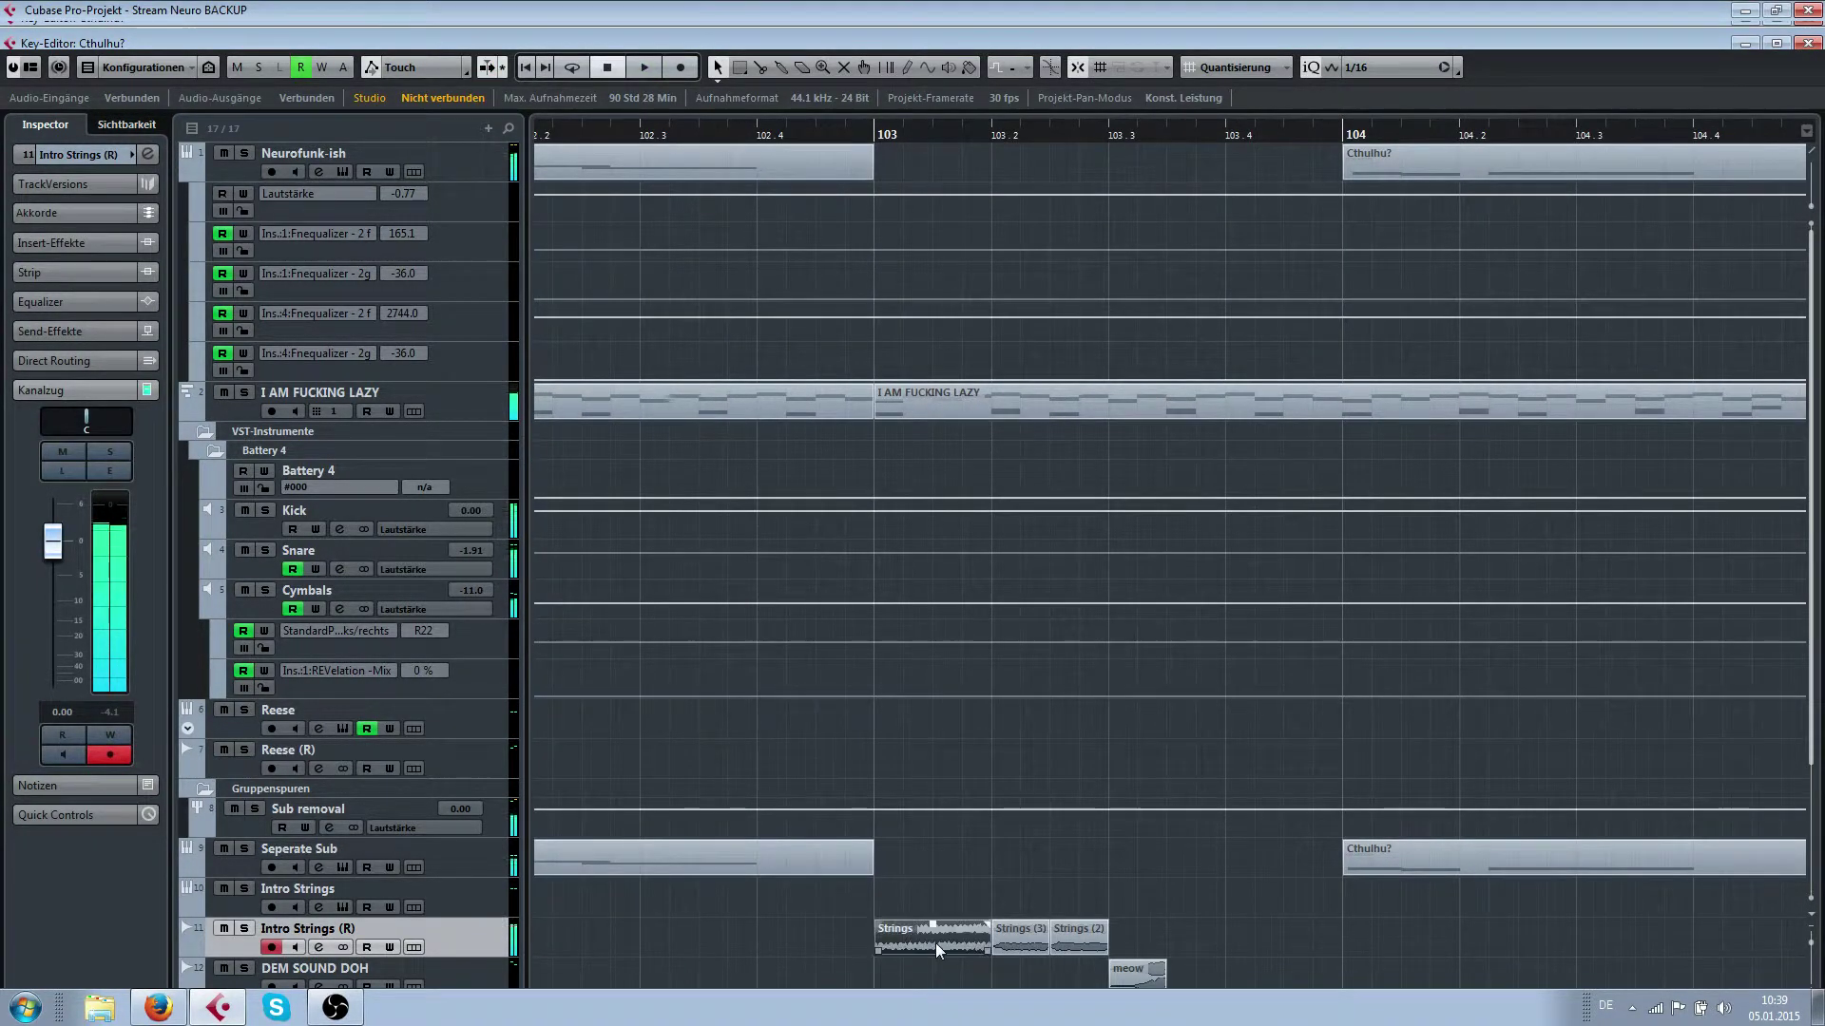
key(shift+p)
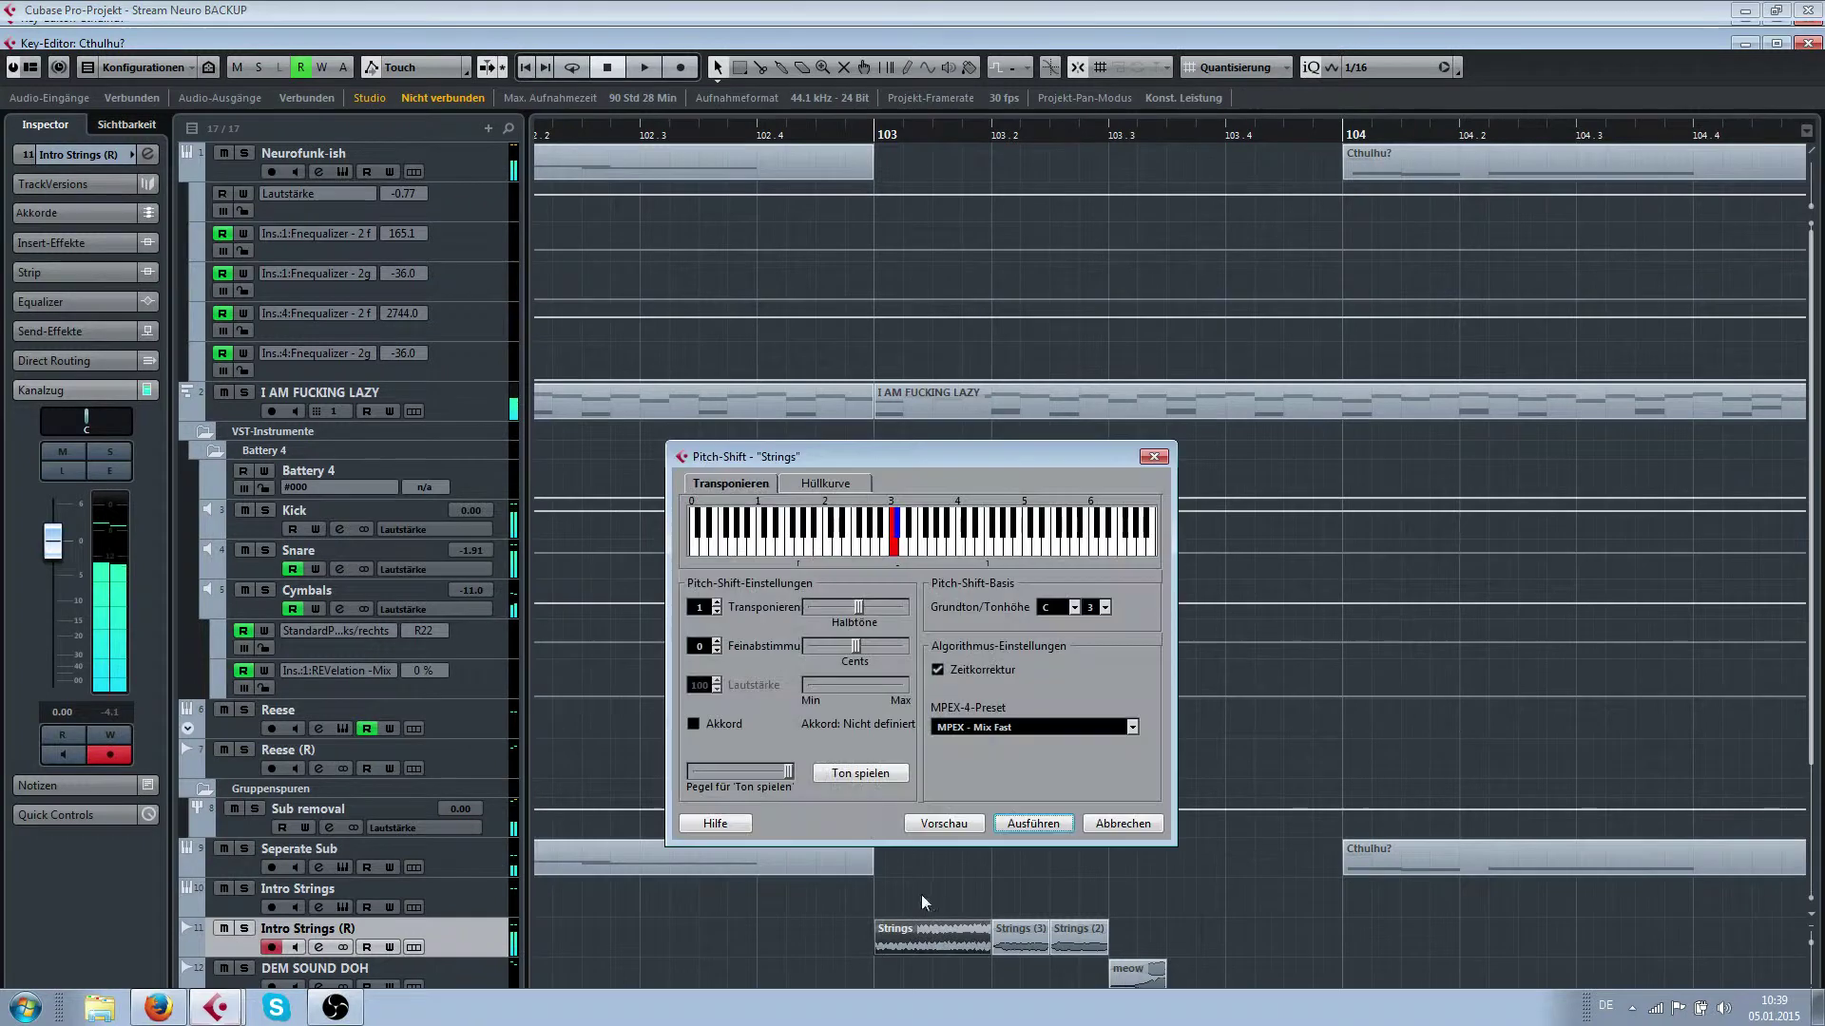
click(1027, 825)
click(911, 552)
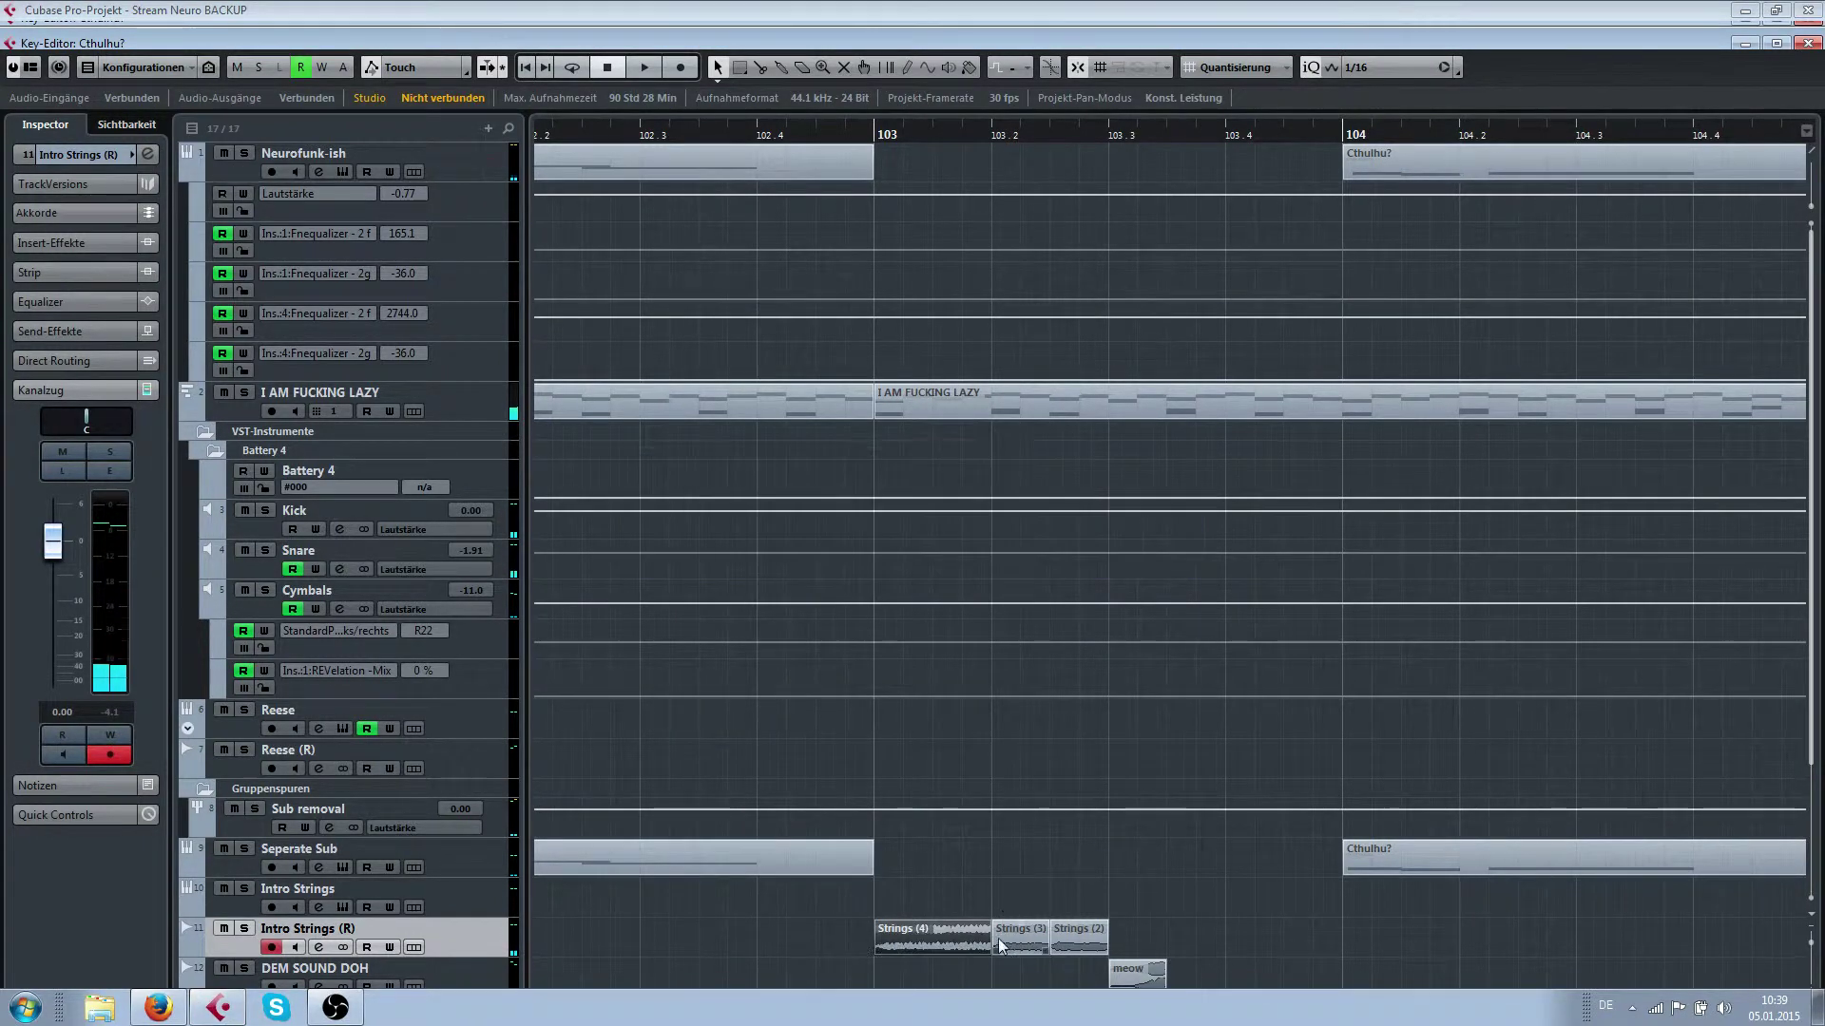
Pitch-shift the second Strings event, at 103.2 on the Intro Strings (R) track, down by 3 semitones
click(999, 943)
key(ctrl+p)
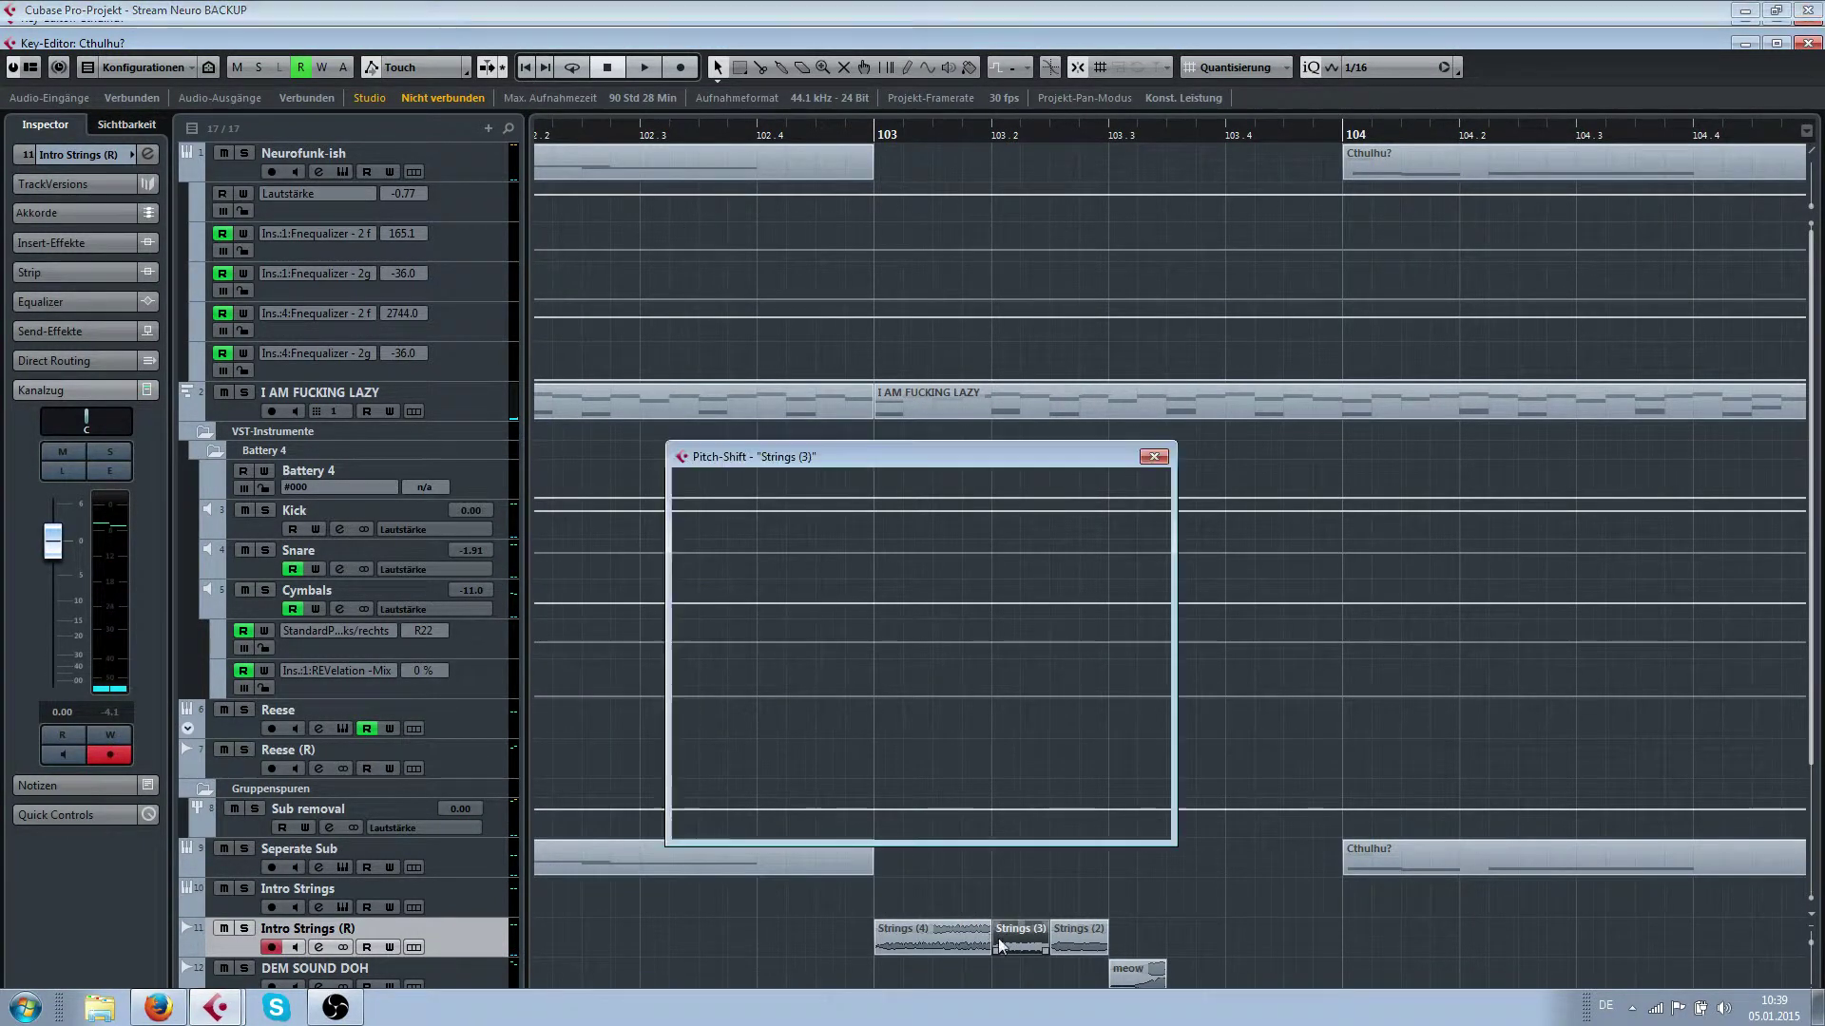
scroll(718, 616, down, 3)
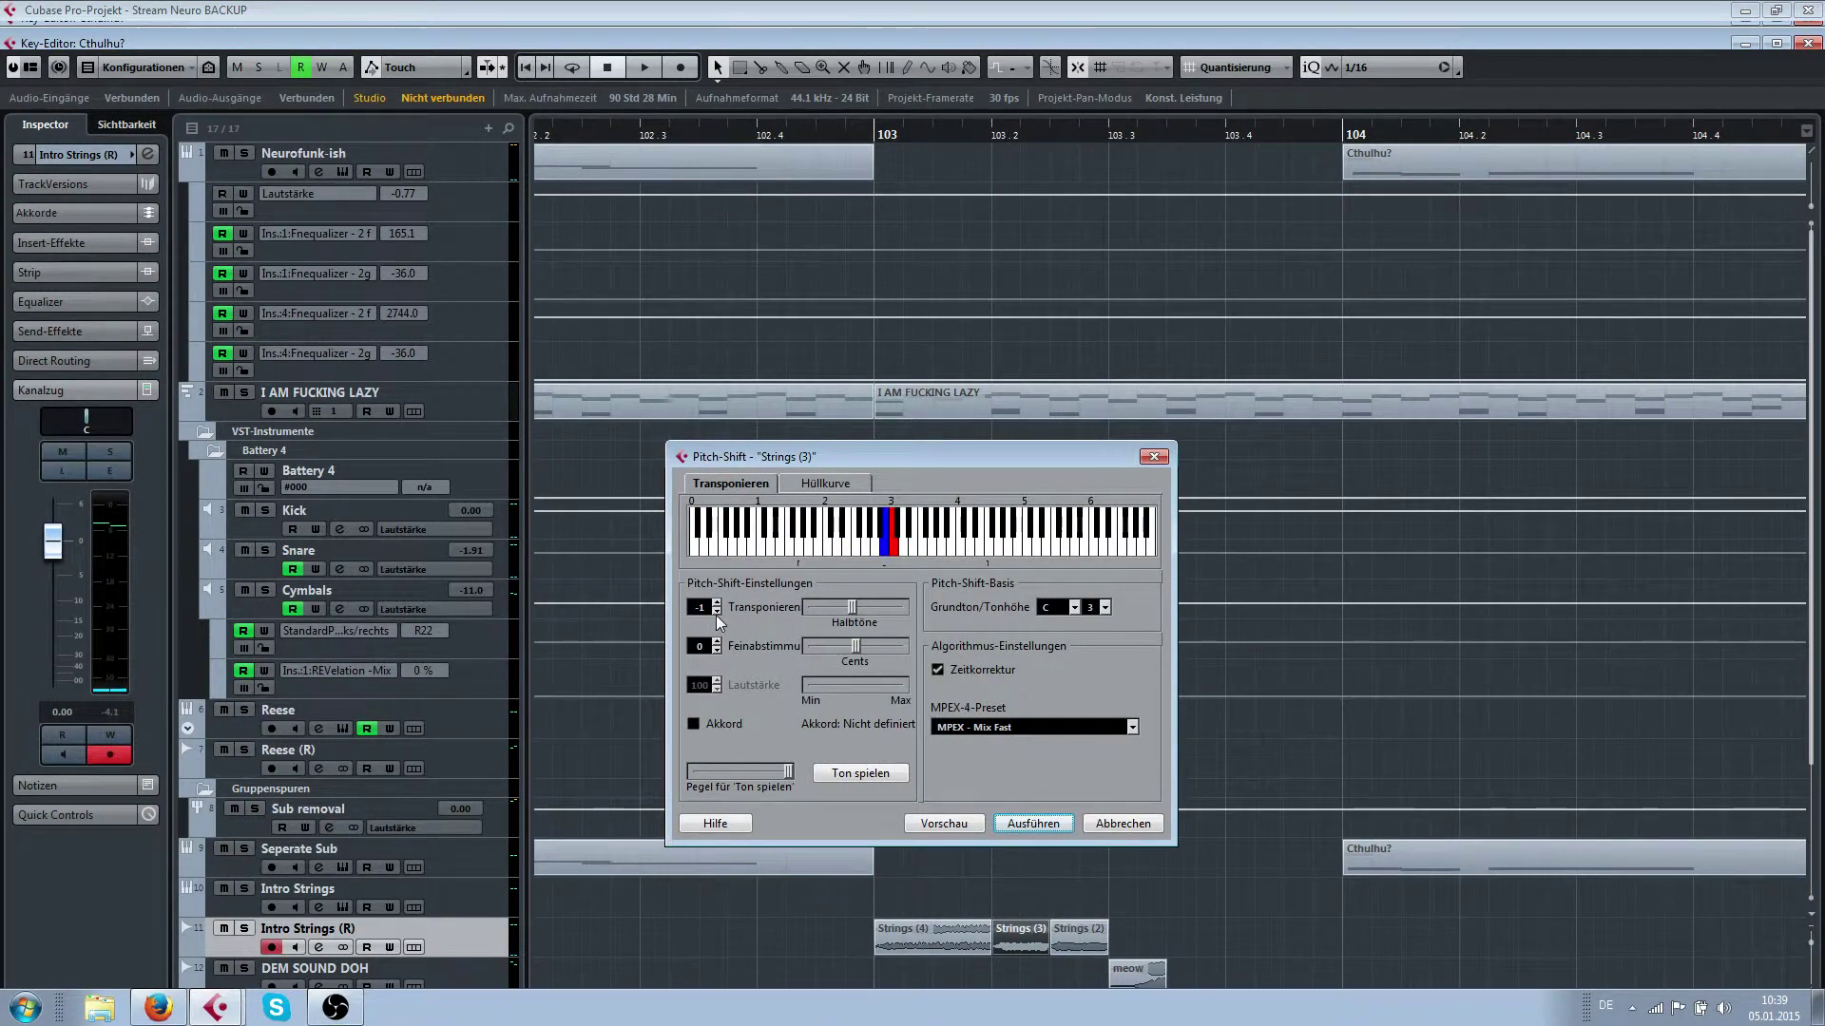
scroll(718, 620, down, 1)
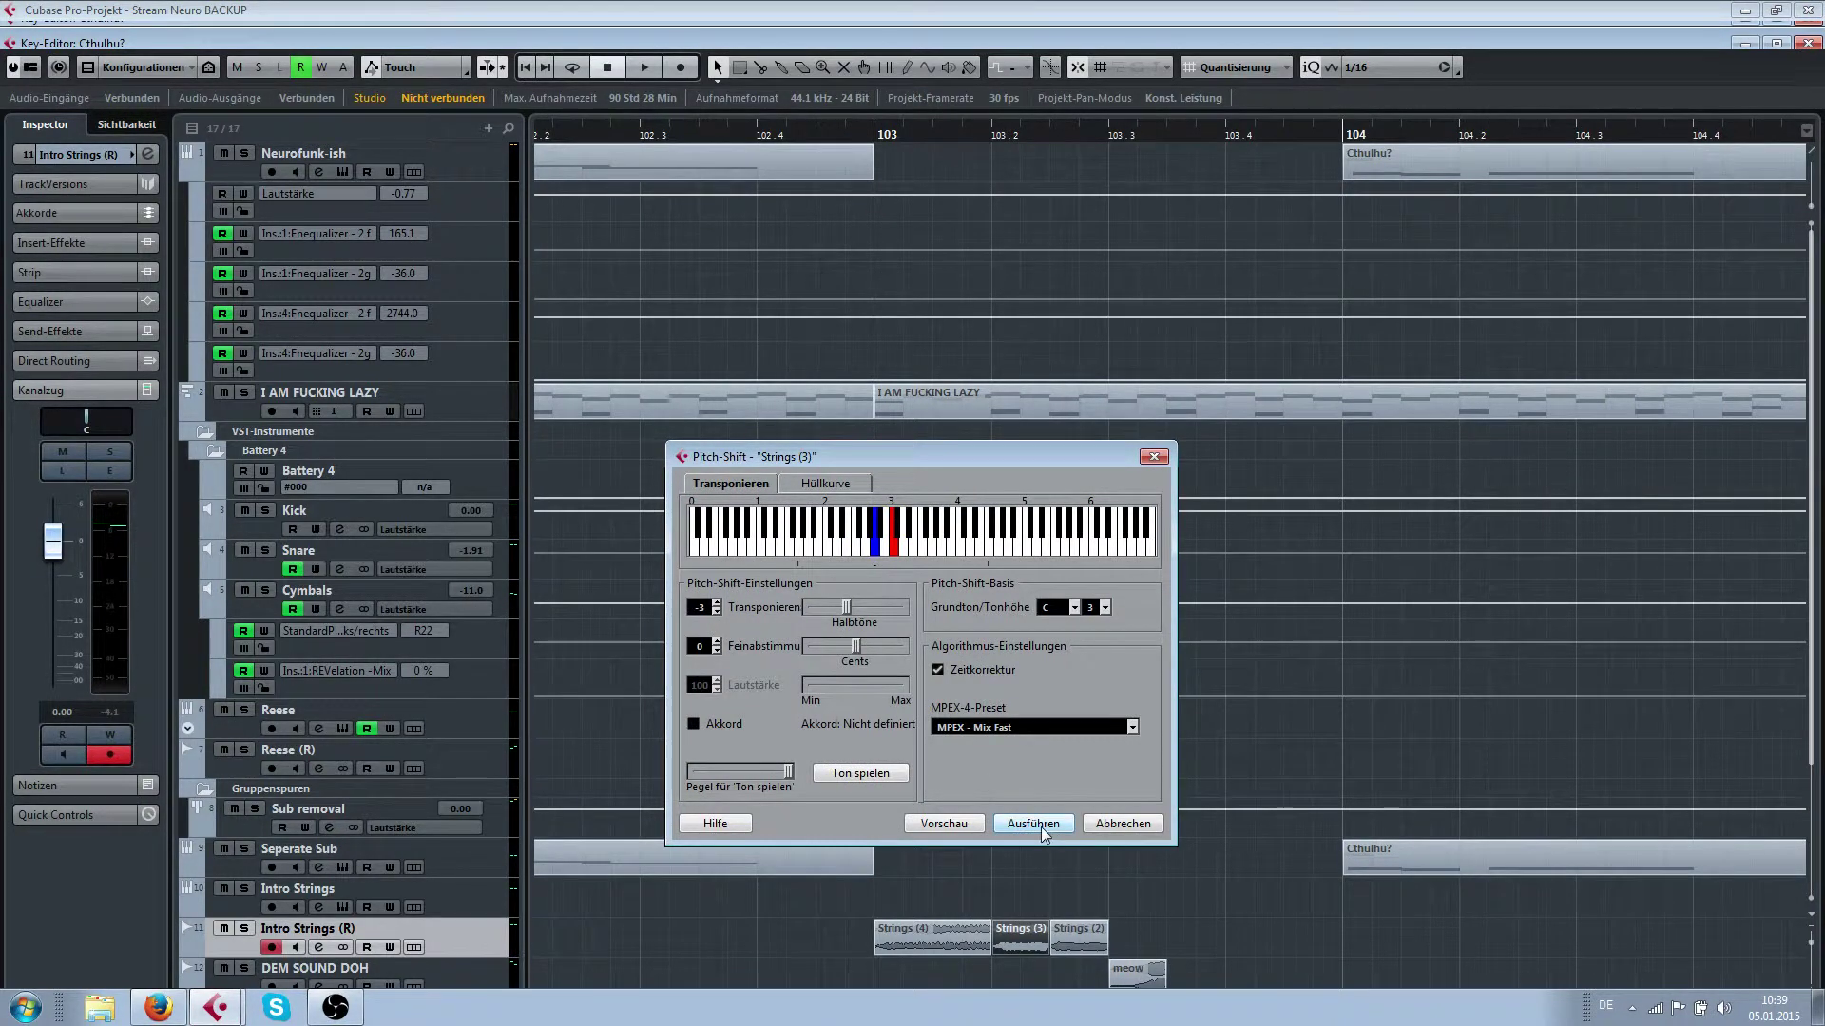
click(1038, 825)
click(909, 554)
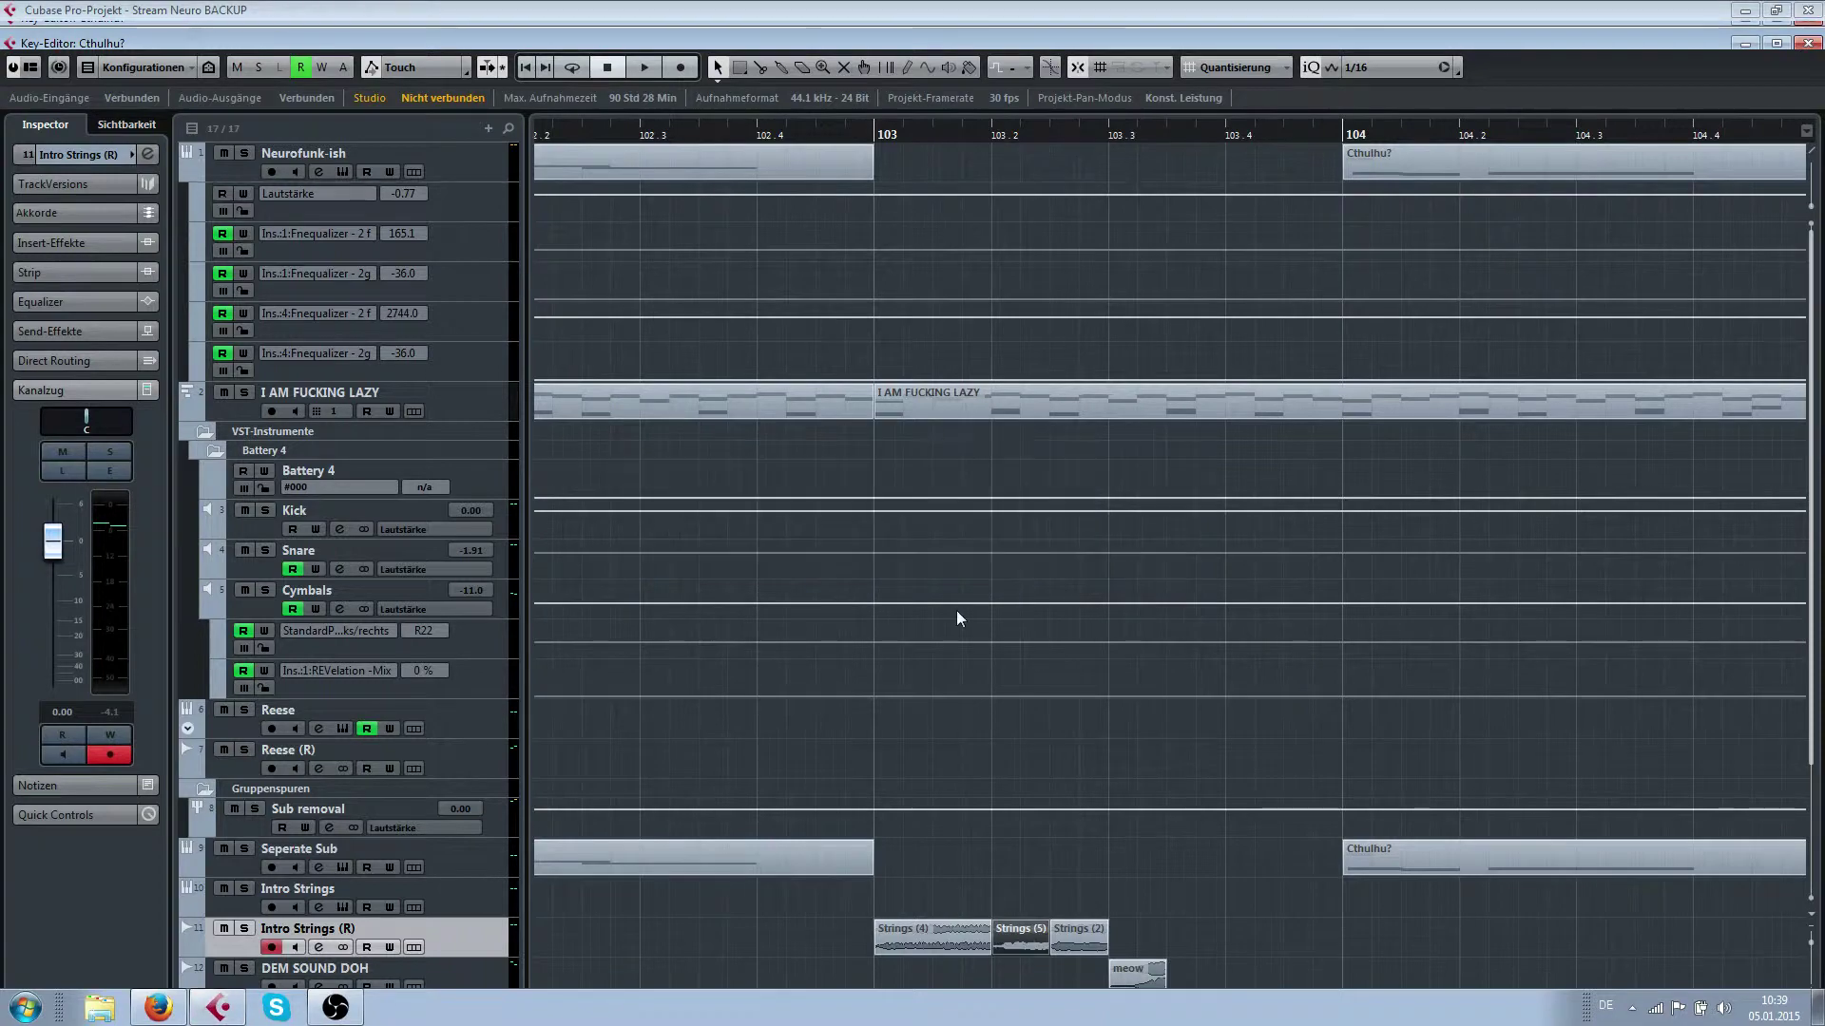
Play back the pitch-shifted Strings events around bar 103
click(1207, 903)
scroll(1207, 903, down, 3)
scroll(1140, 907, right, 2)
scroll(956, 922, down, 2)
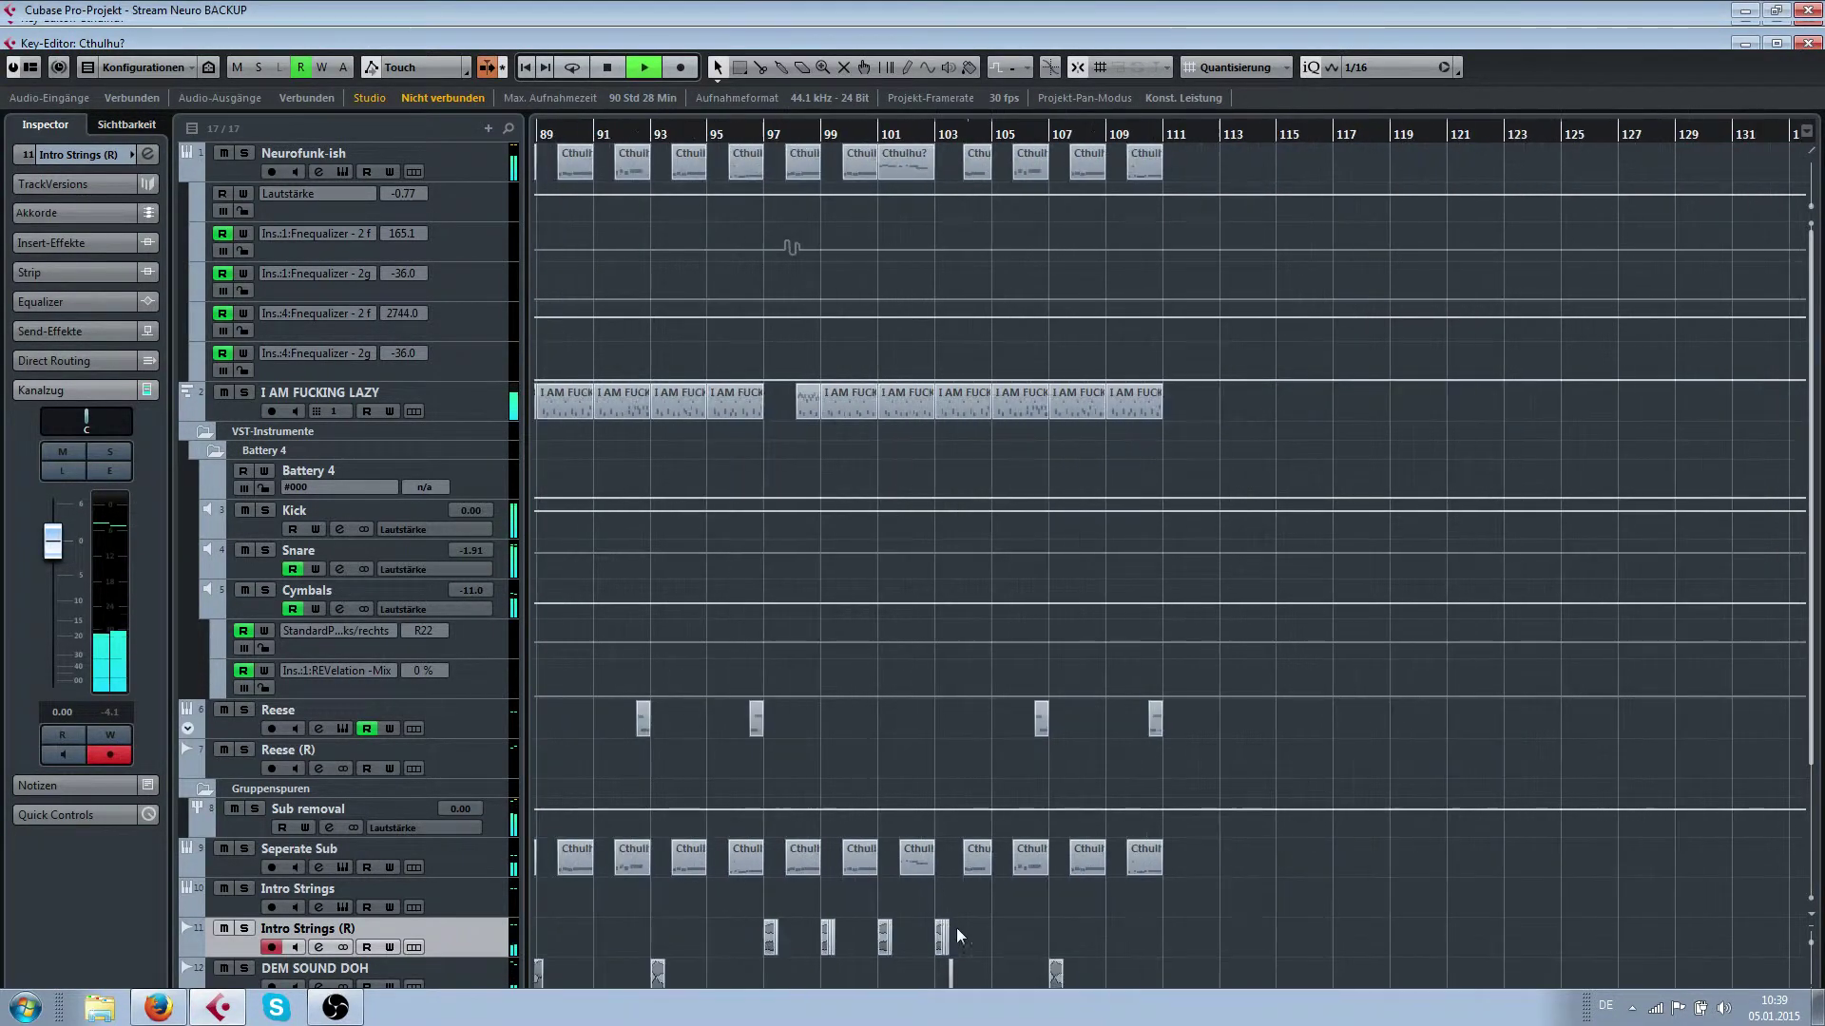
key(space)
Duplicate the Strings stabs from bars 99, 101 and 103 onto bars 105, 107 and 109 and play them back
drag(966, 933, 819, 933)
scroll(1045, 933, up, 3)
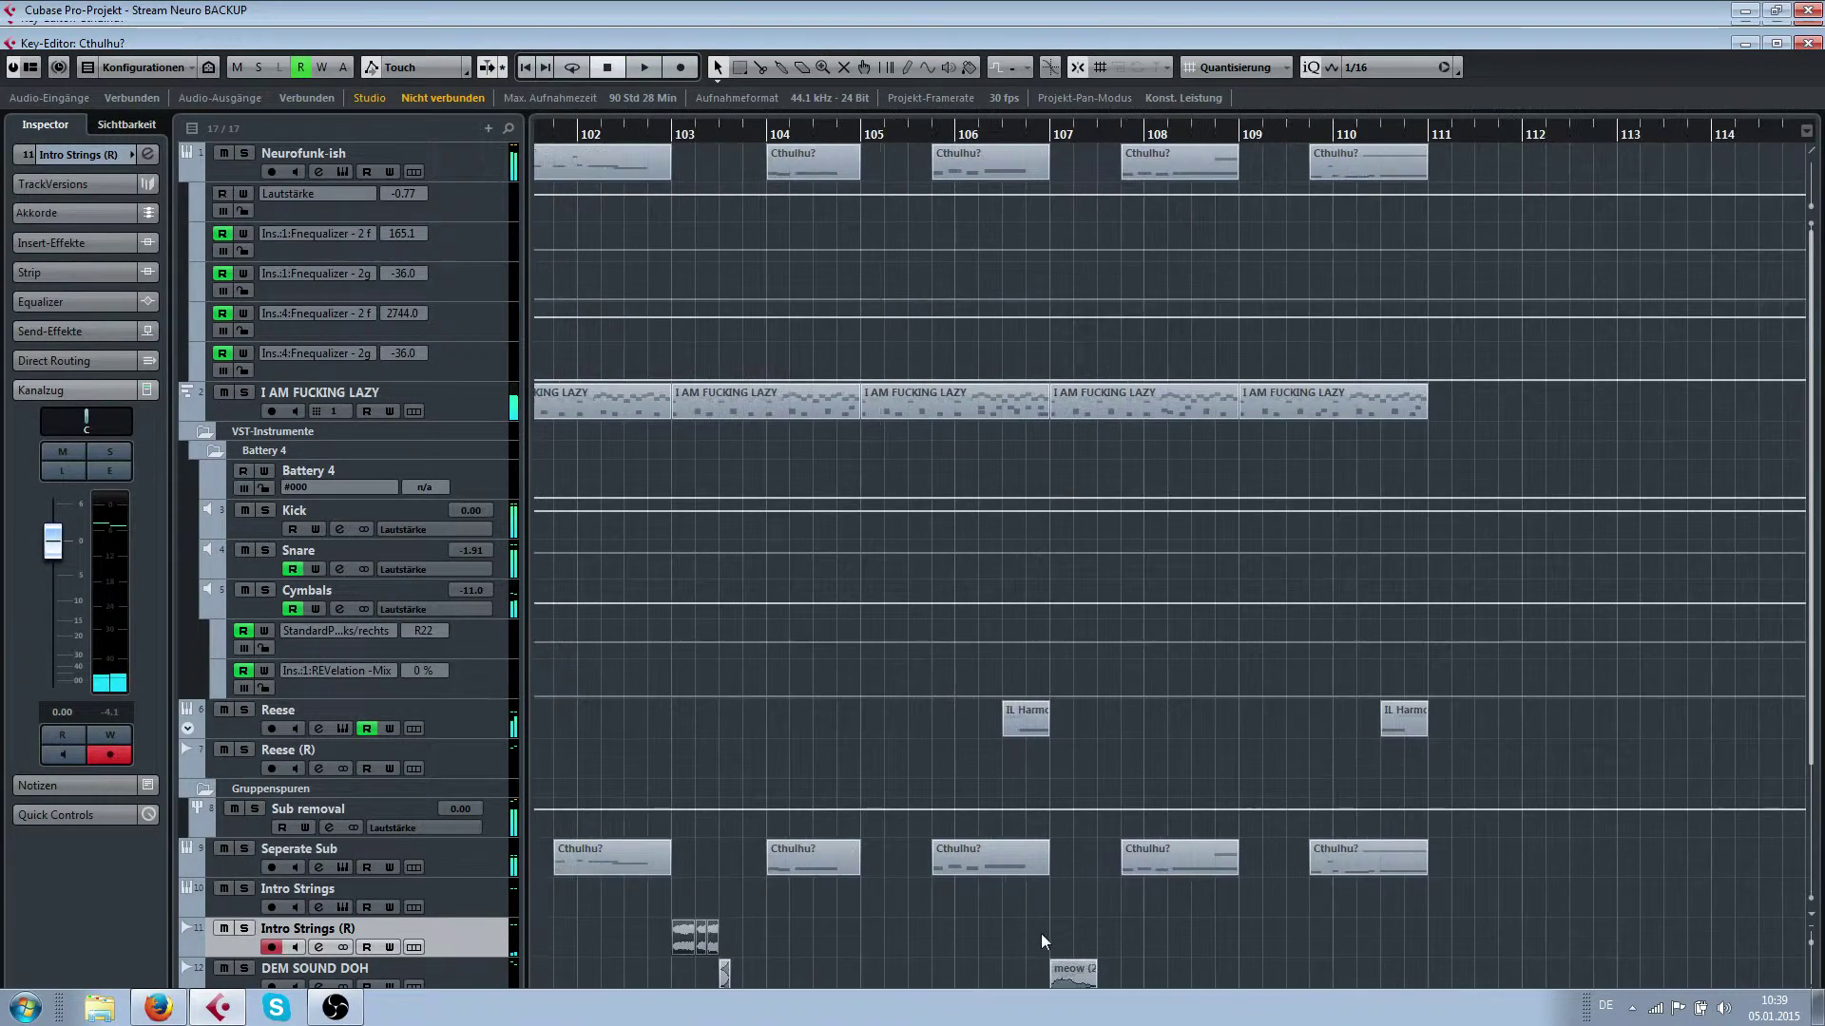
key(ctrl+d)
scroll(779, 929, up, 2)
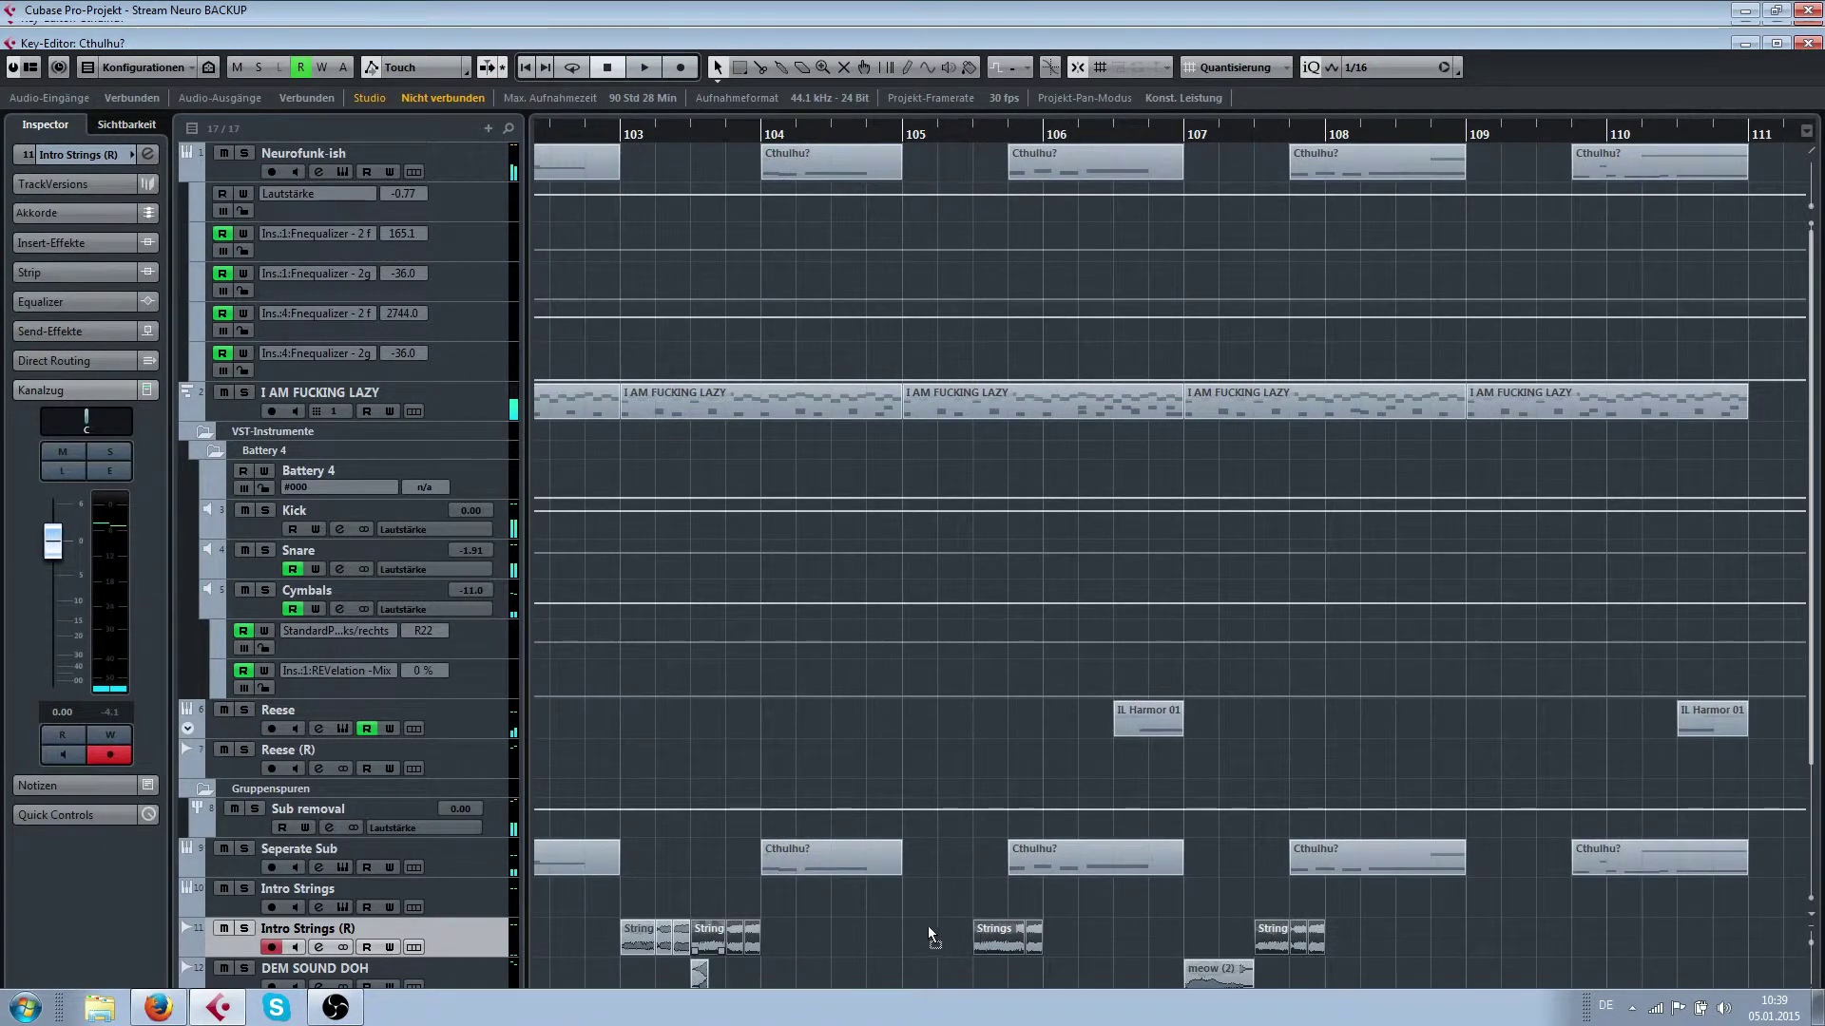
key(ctrl+z)
key(space)
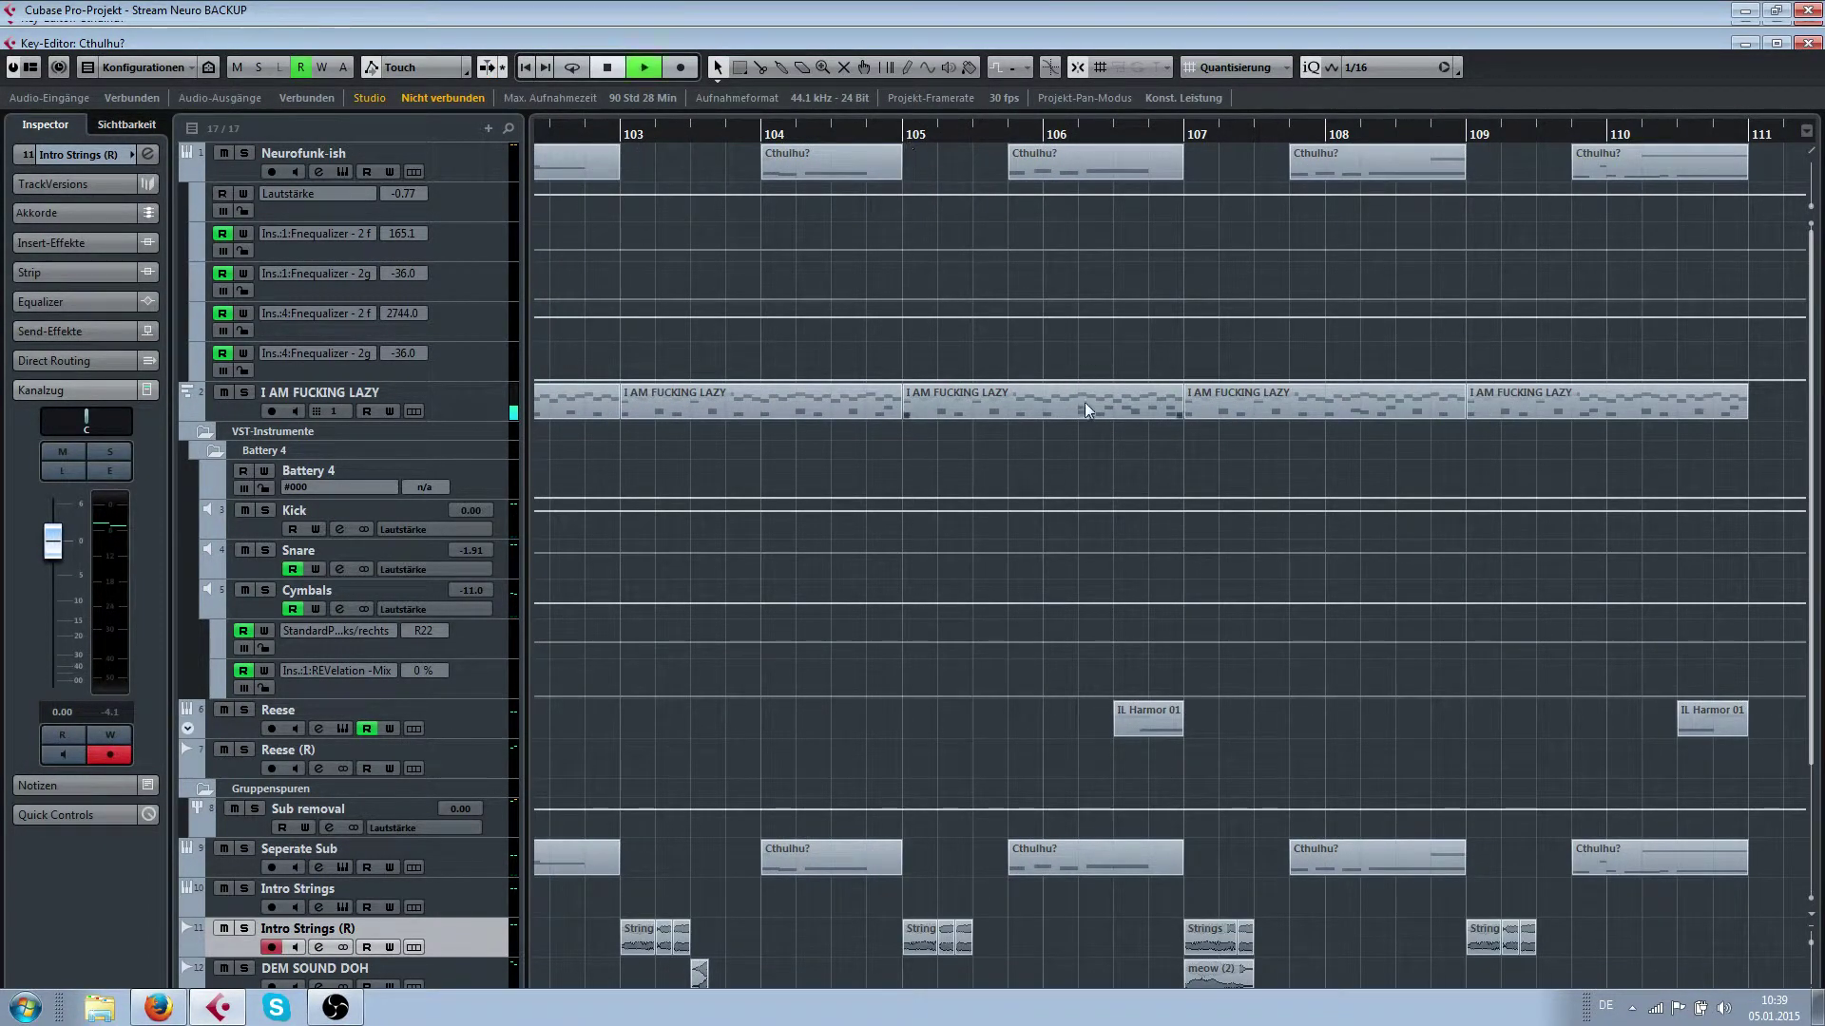
key(space)
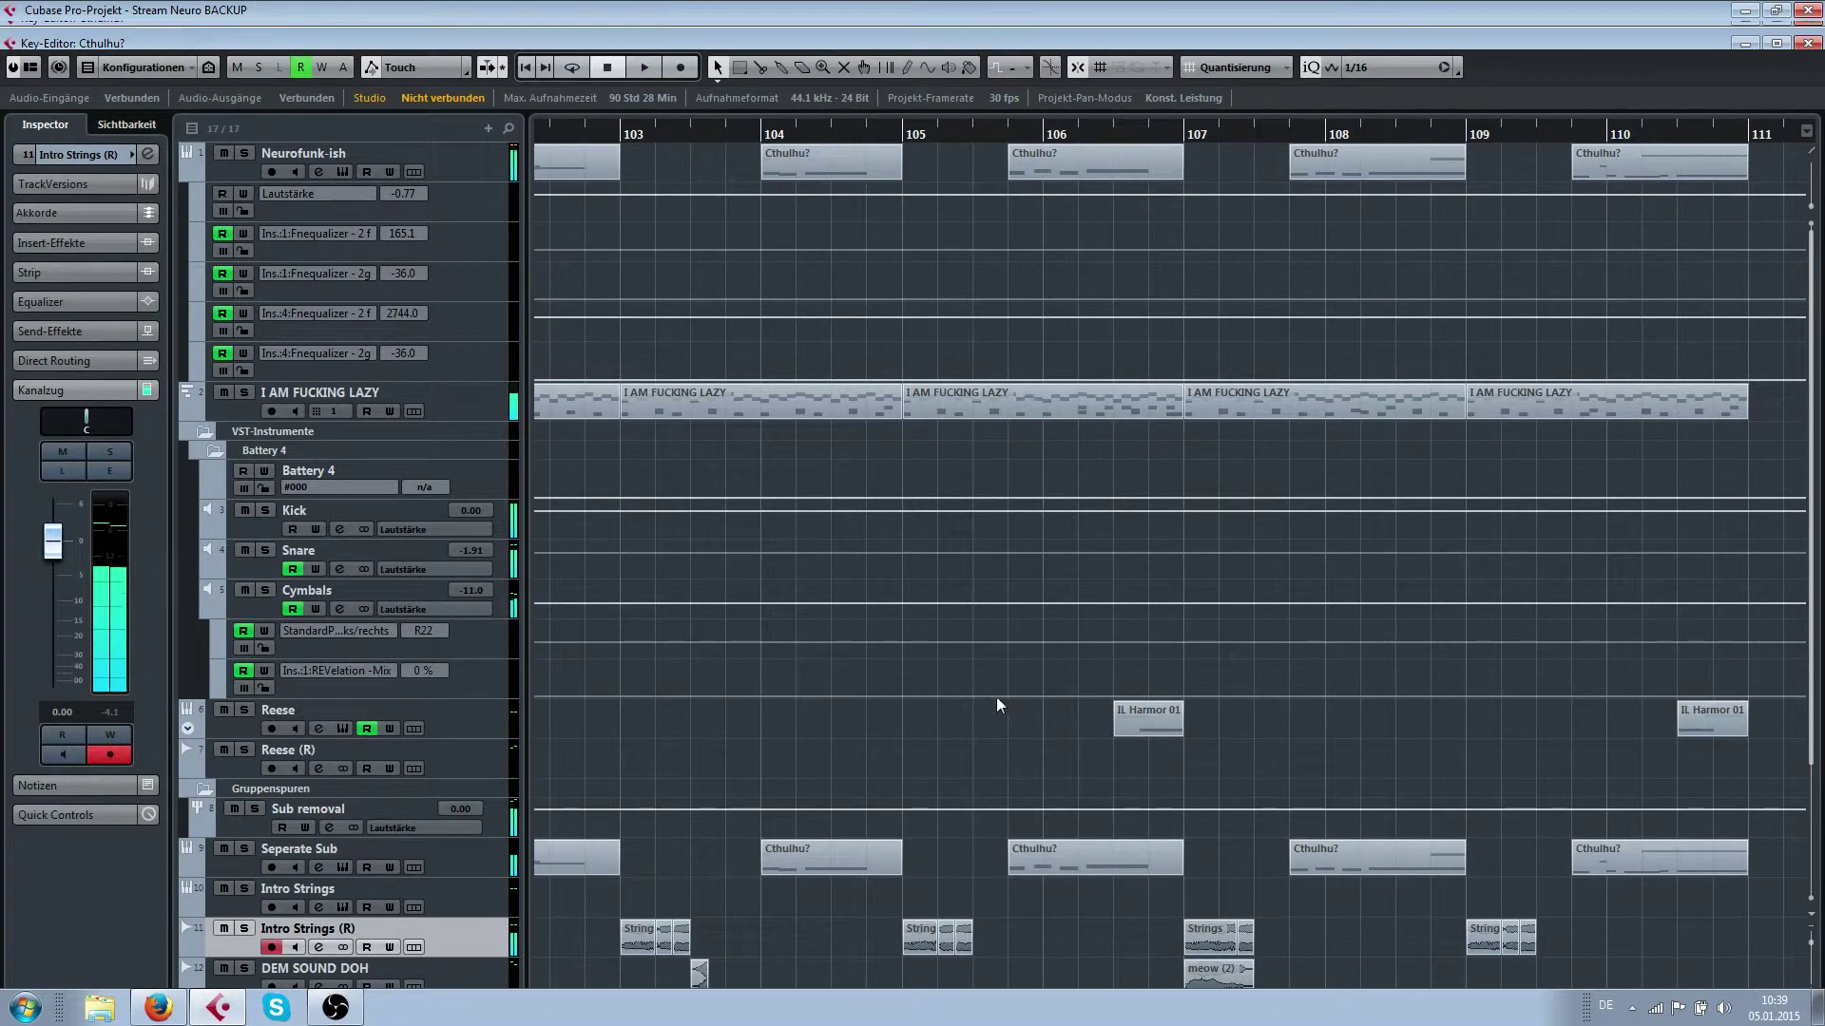
Undo the move of the Strings copies and place them again at bars 105, 107 and 109
scroll(995, 781, down, 4)
scroll(950, 925, up, 2)
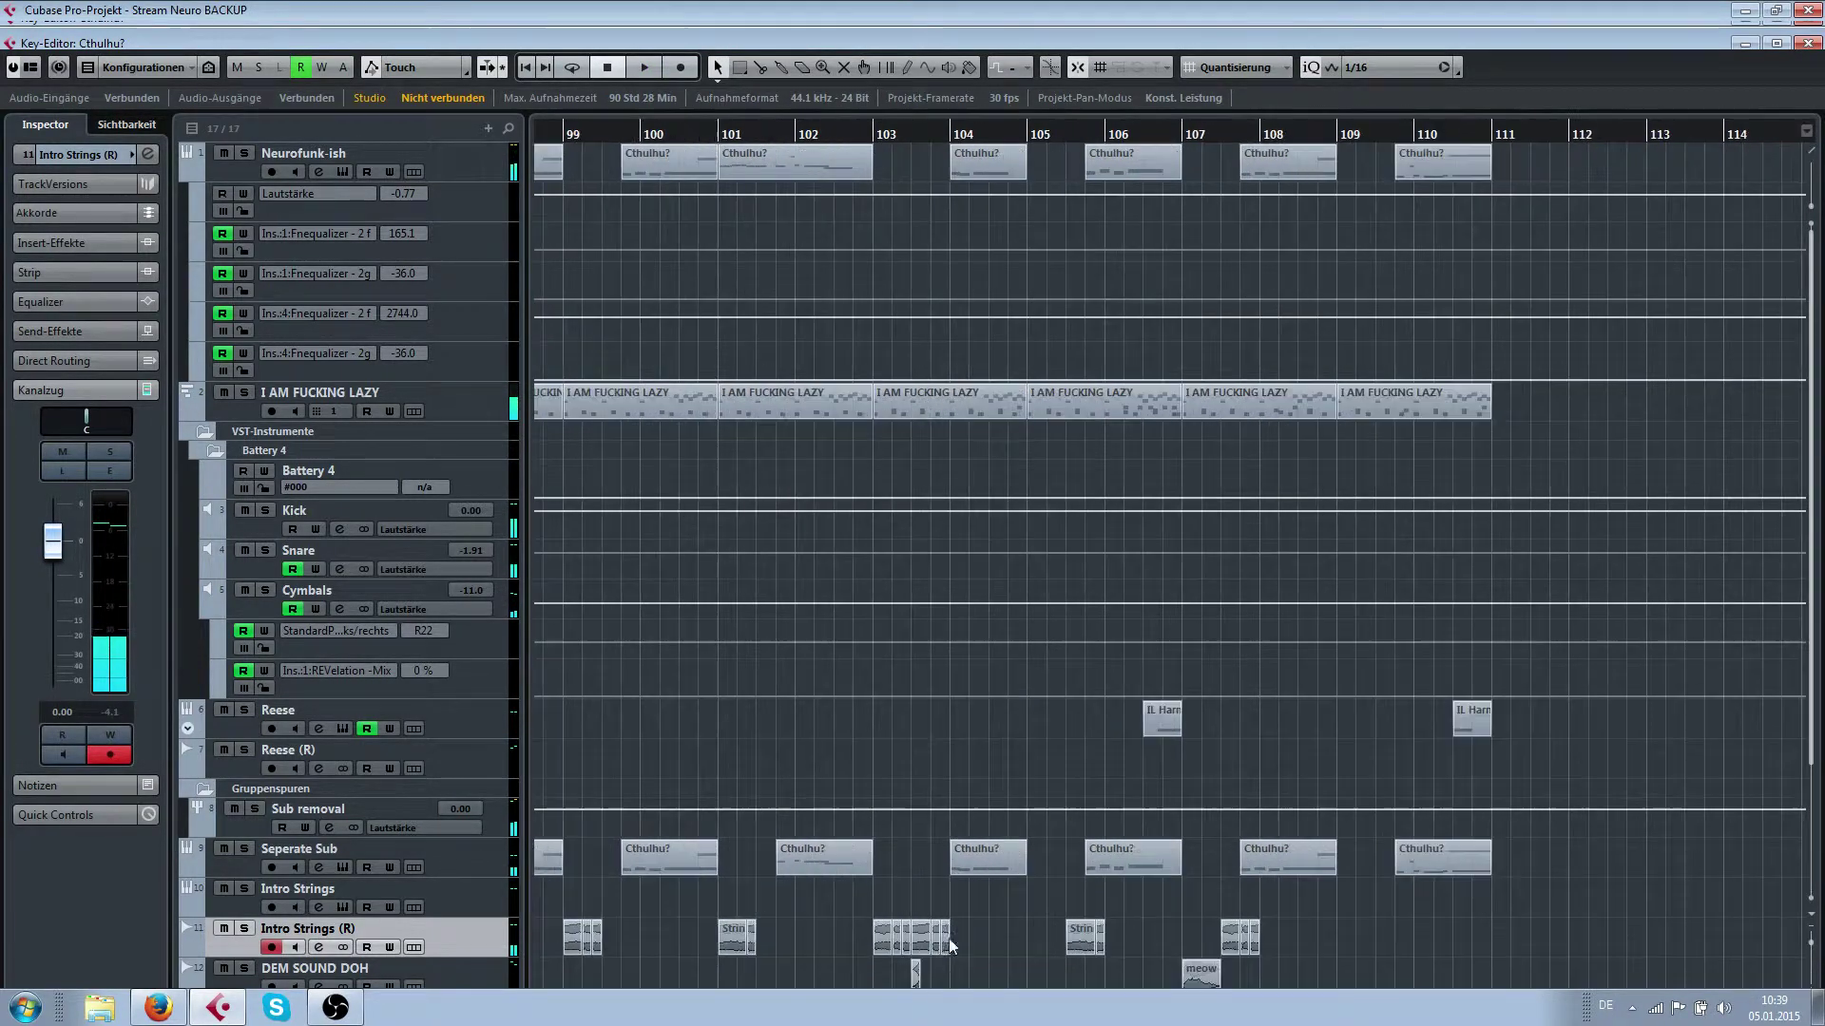
key(ctrl+z)
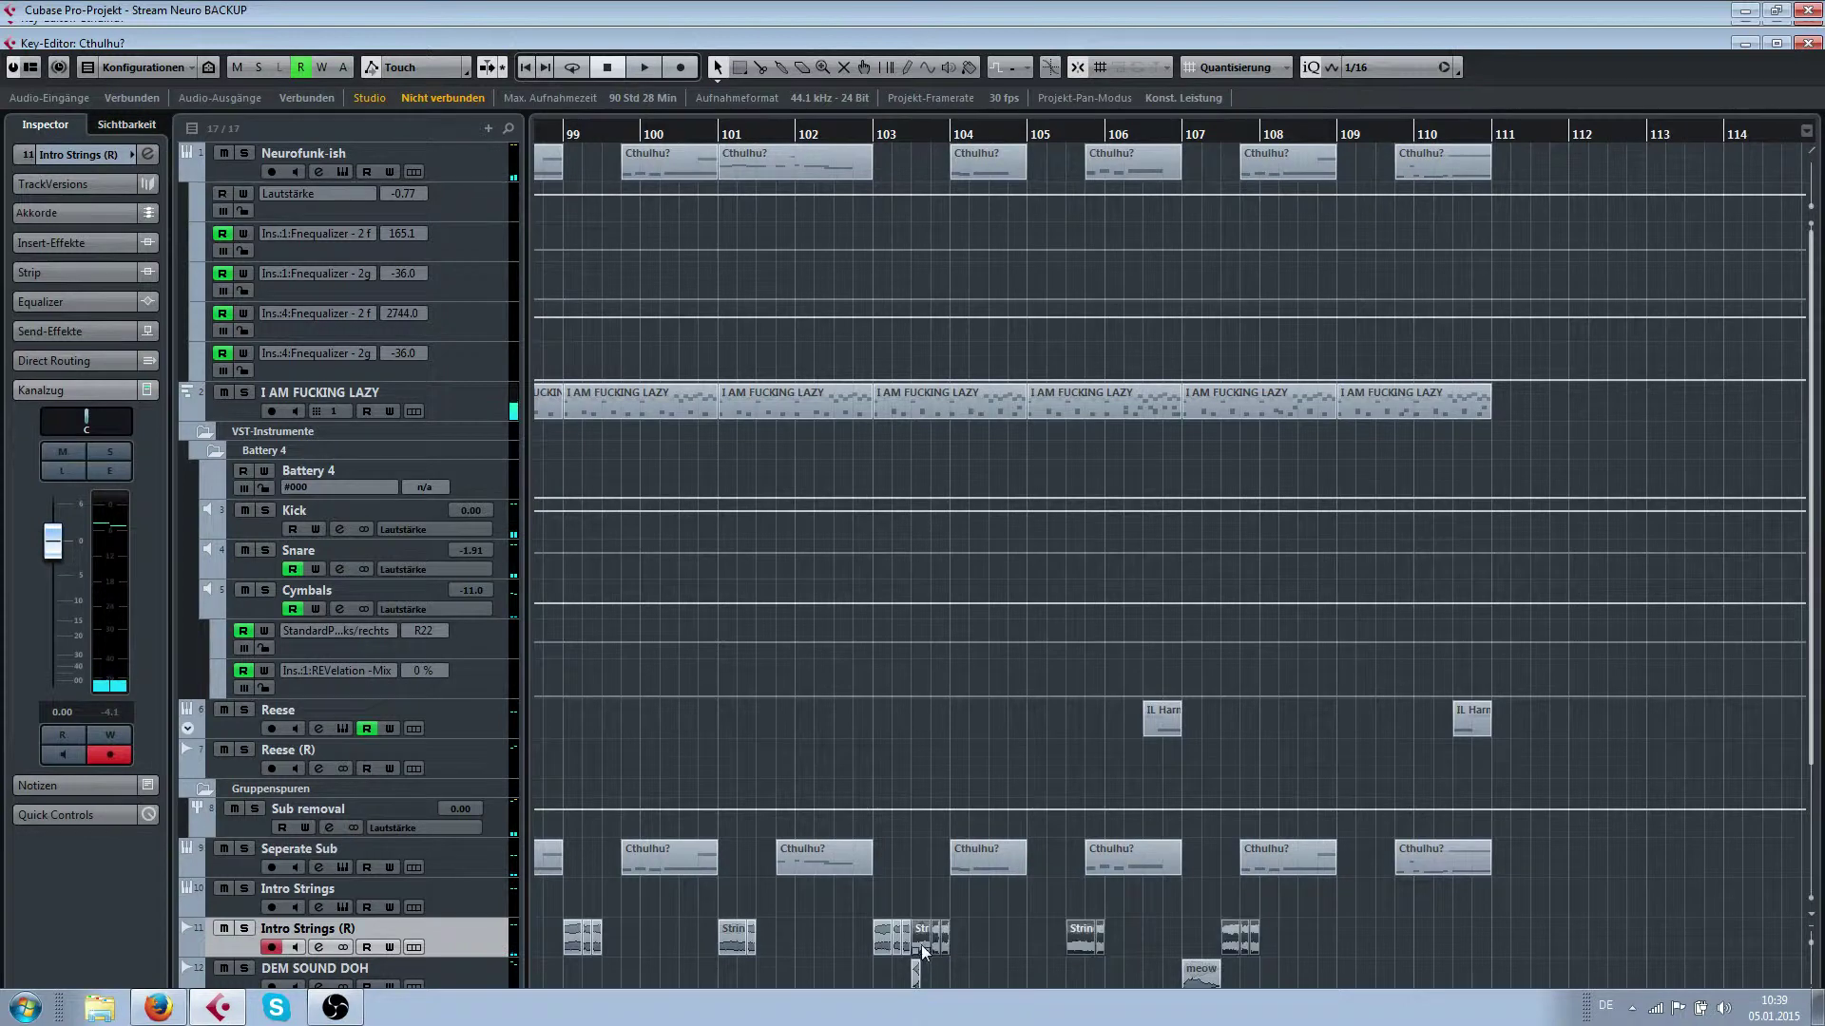
key(ctrl+z)
click(1026, 937)
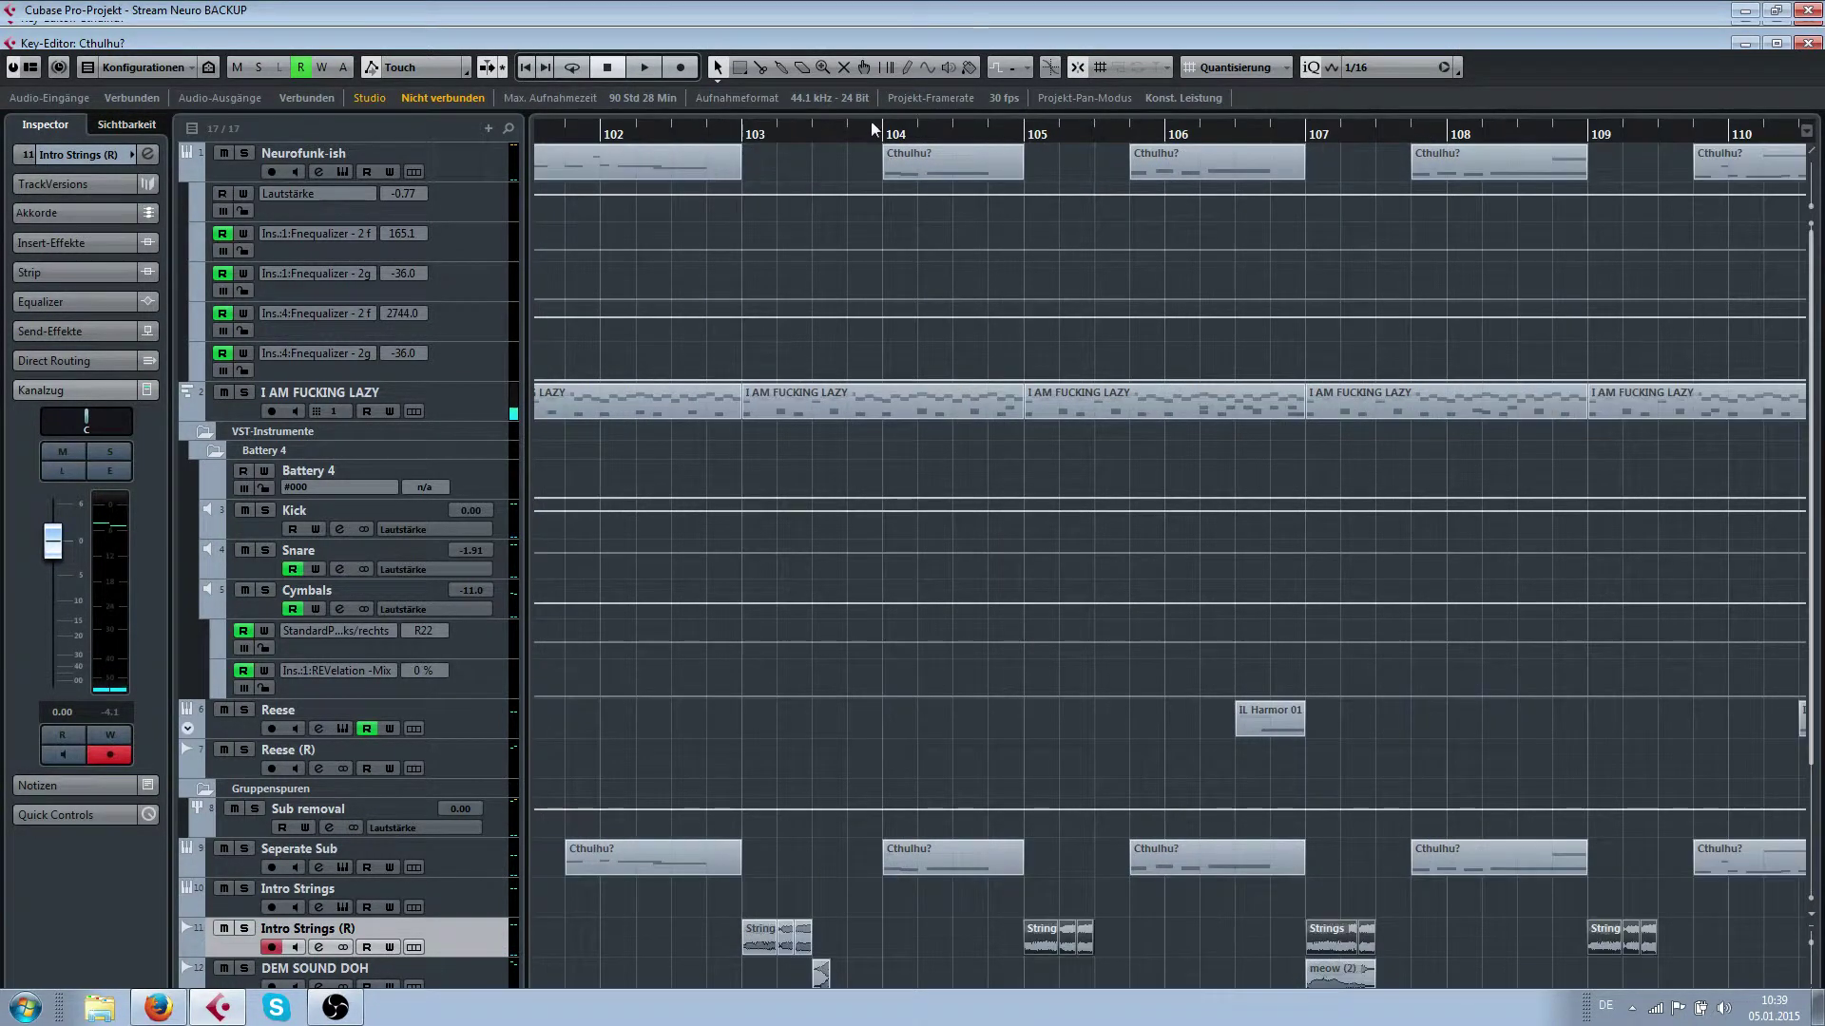
Play back the section from about bar 104 to bar 110 with the copied Strings stabs
key(space)
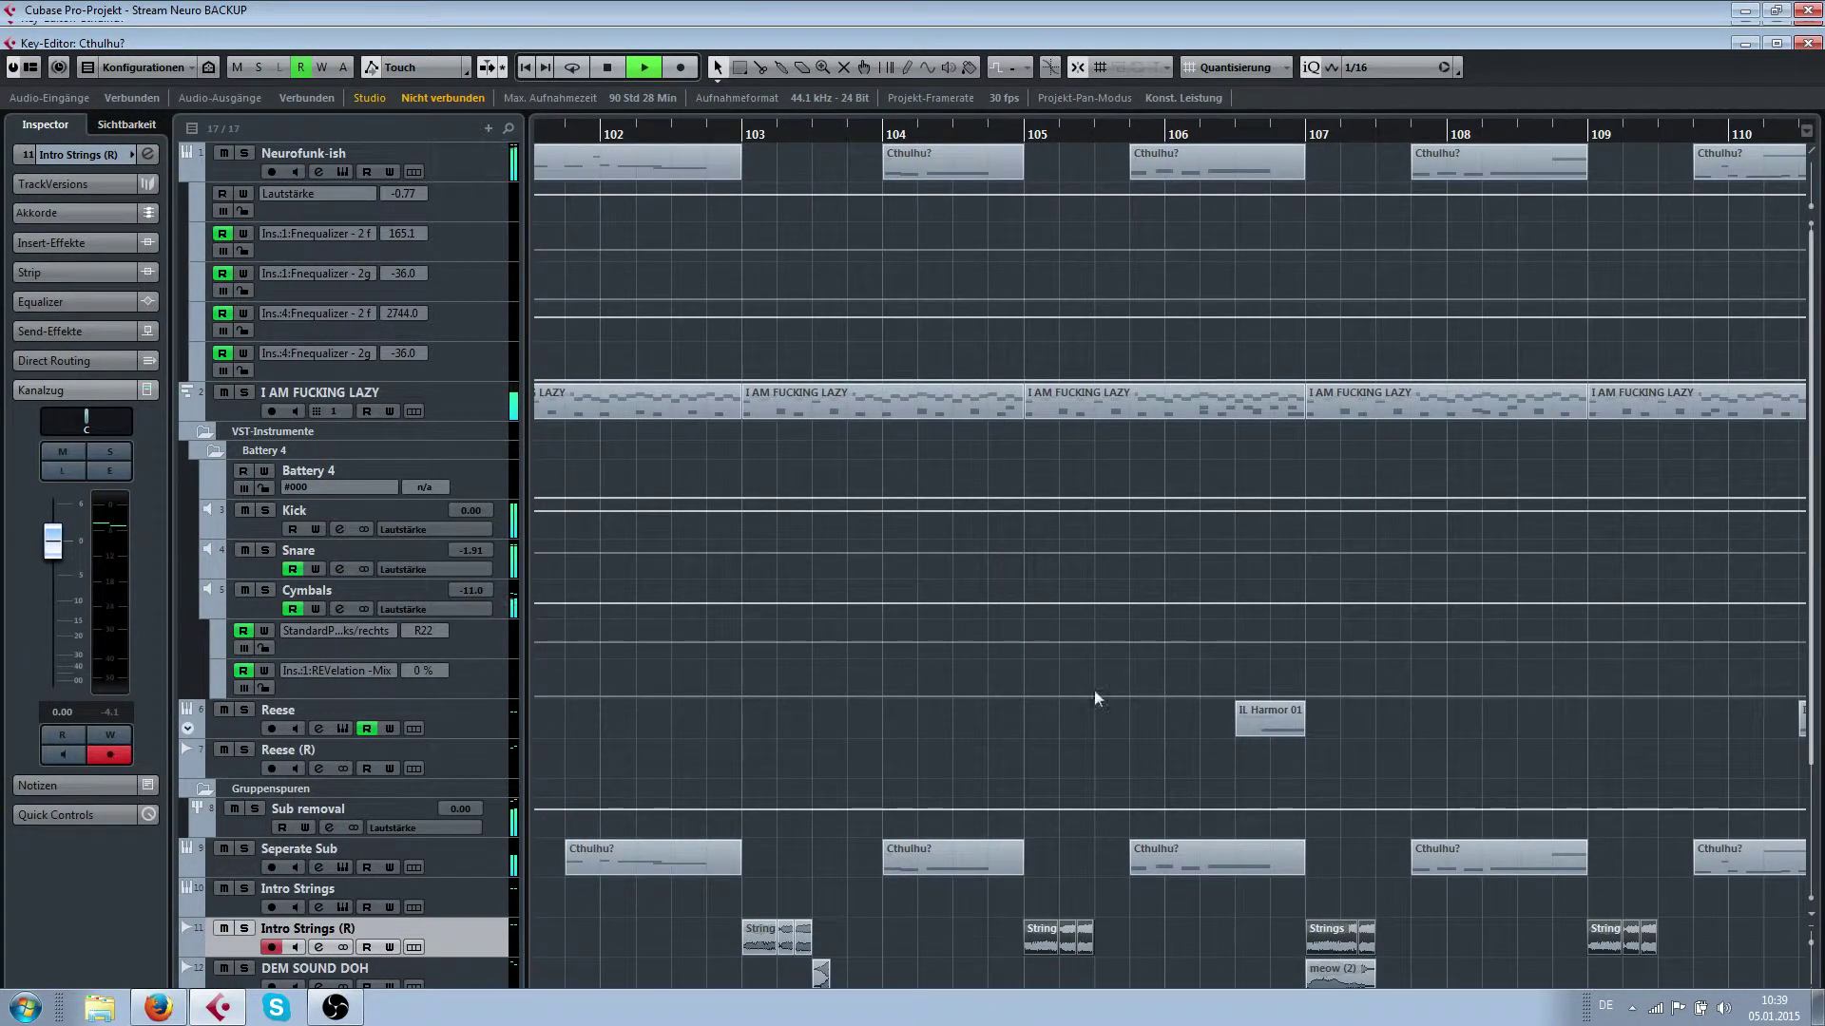
click(1047, 763)
scroll(1068, 740, right, 3)
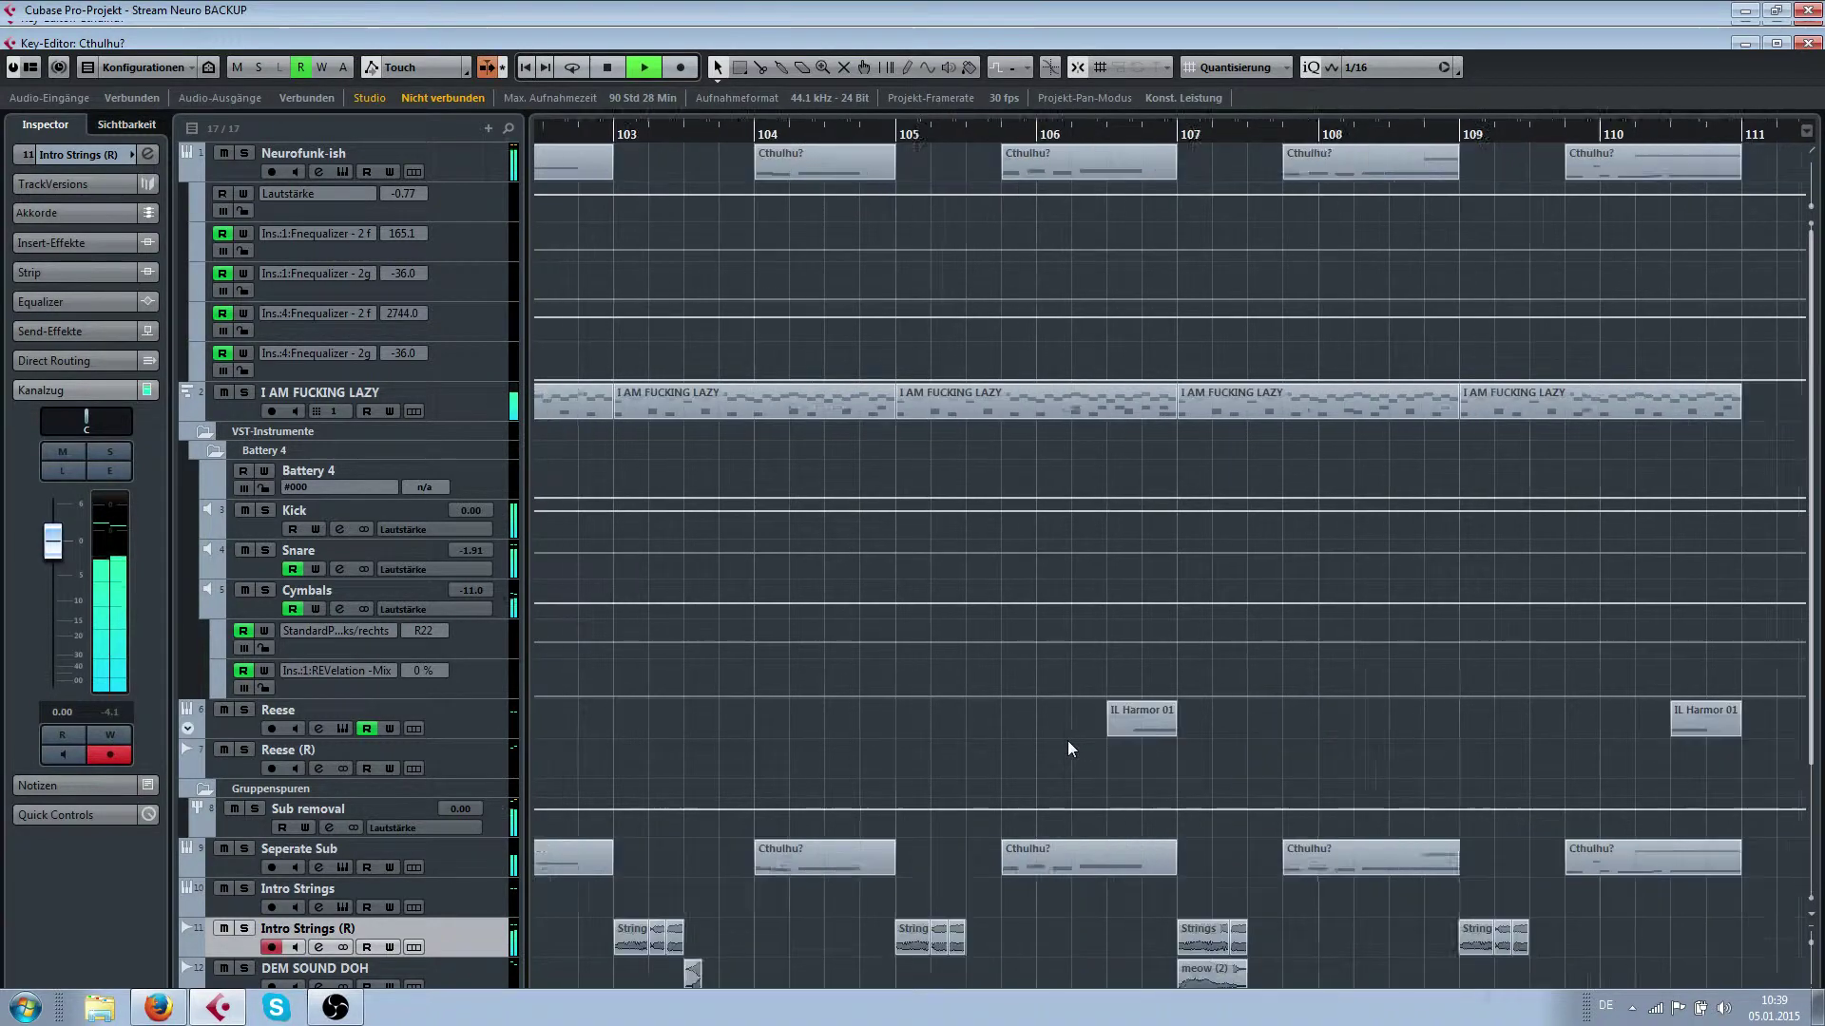
scroll(868, 920, down, 3)
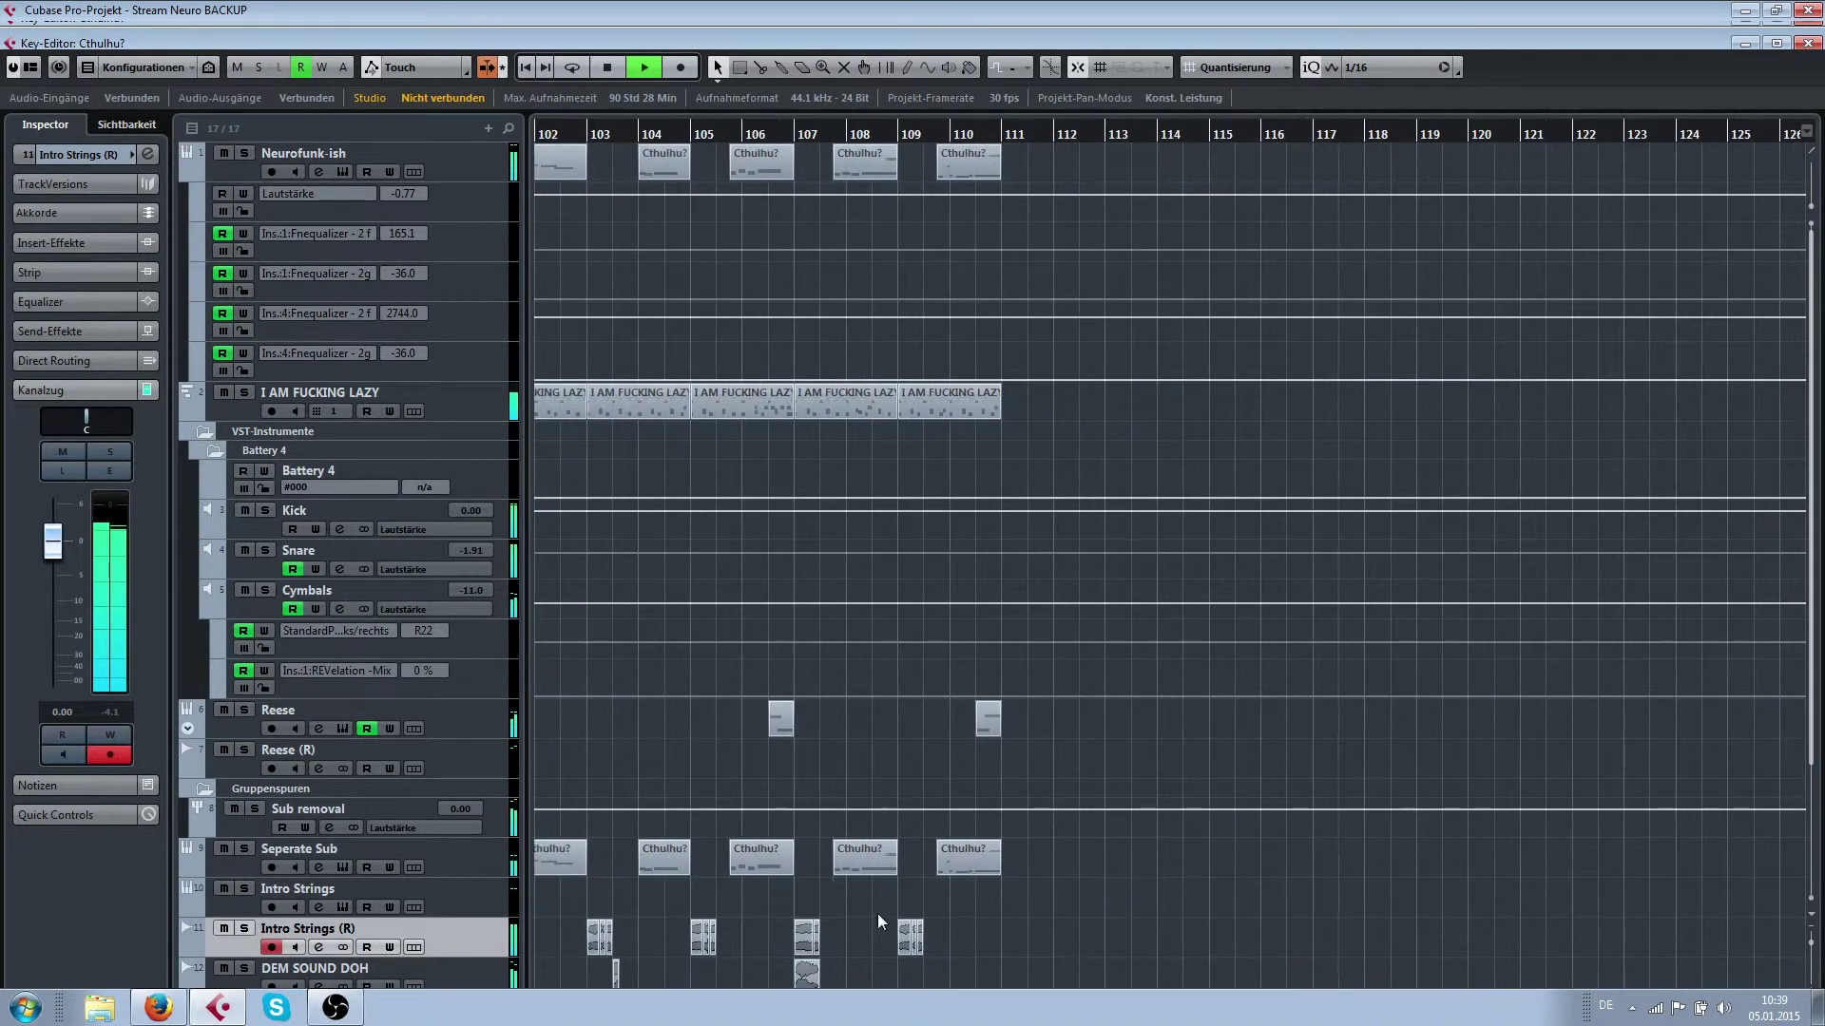
scroll(1068, 916, up, 3)
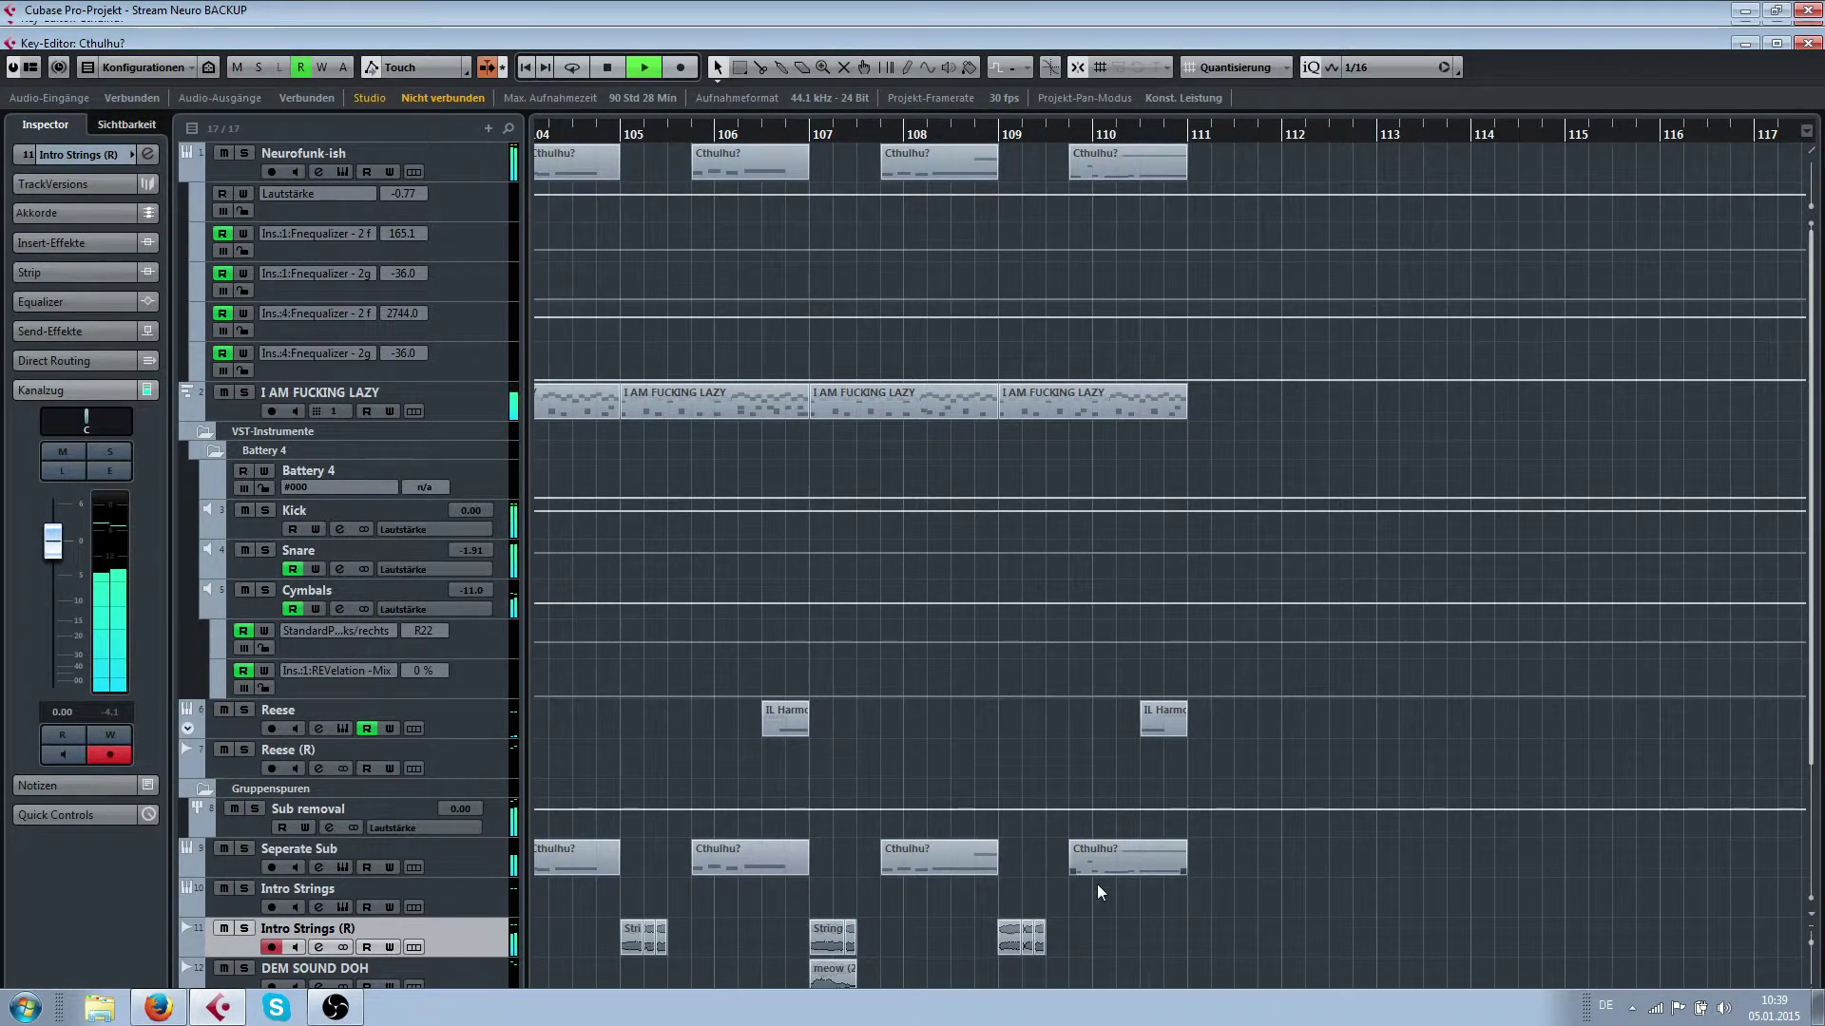
key(space)
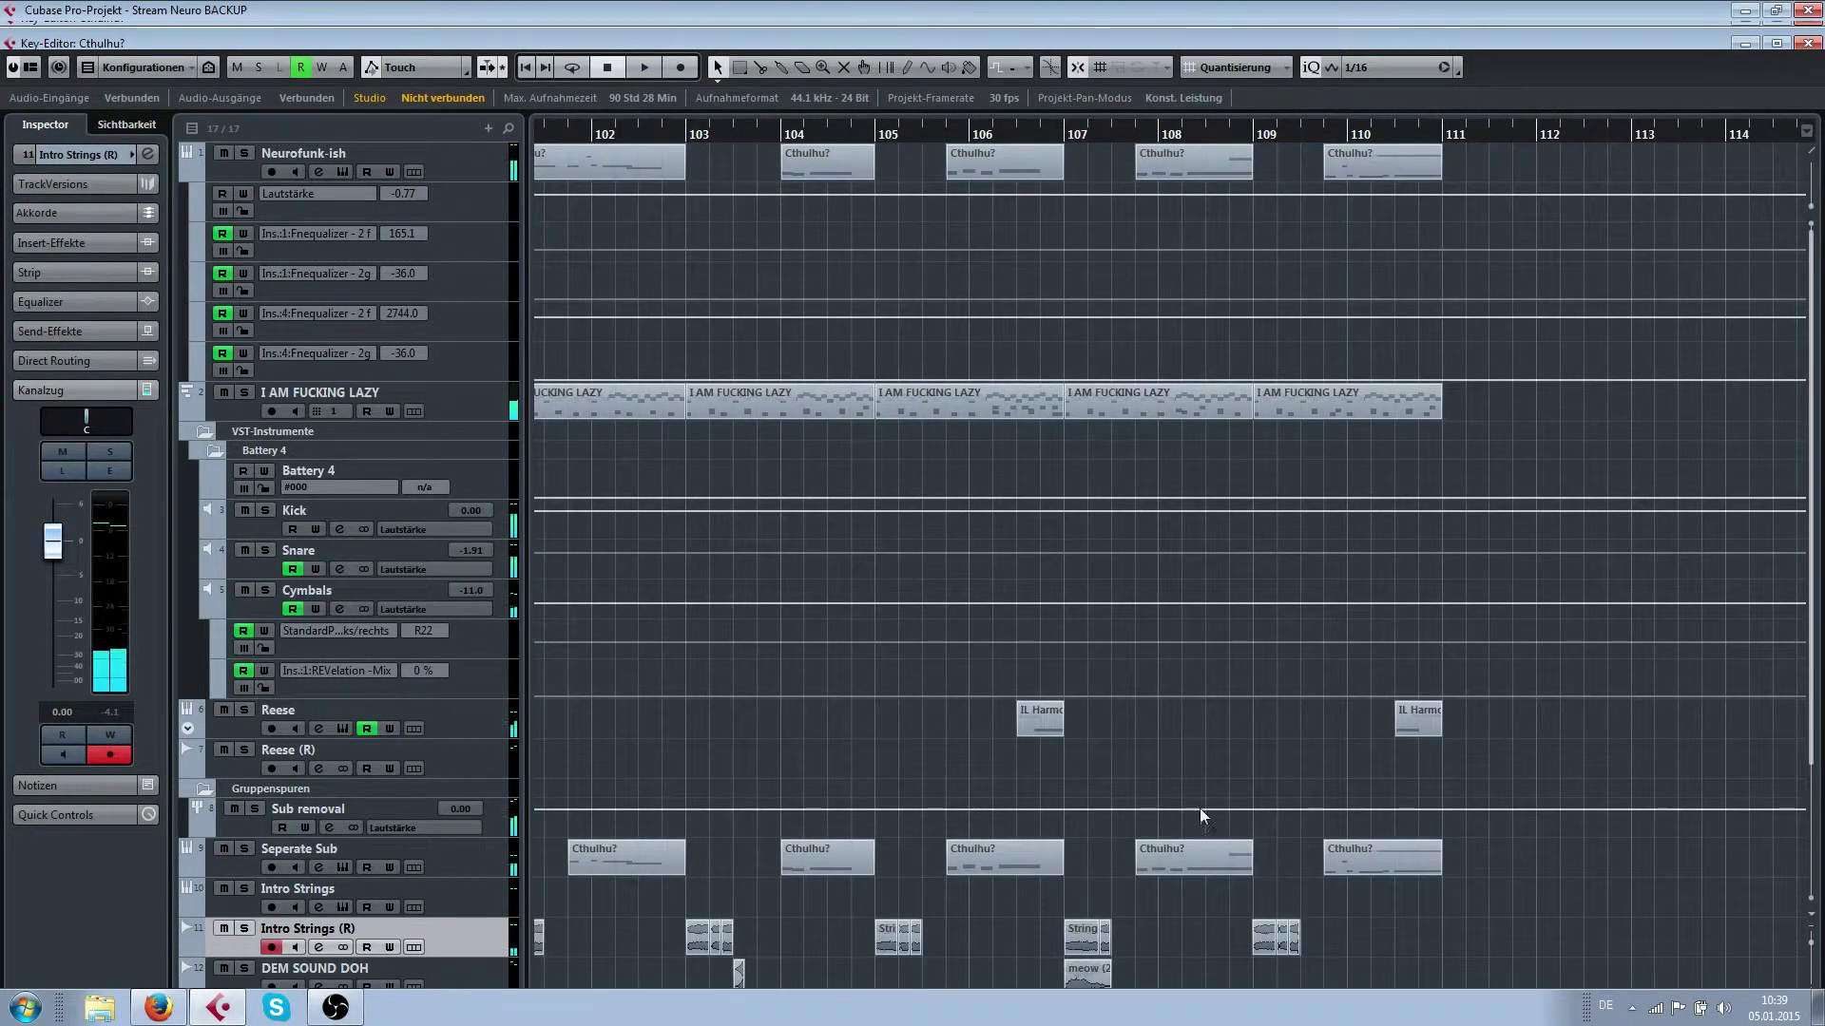
Set the grid to Zählzeit and copy the Strings stabs from bars 105, 107 and 109 to bars 111, 113 and 115
scroll(947, 811, down, 1)
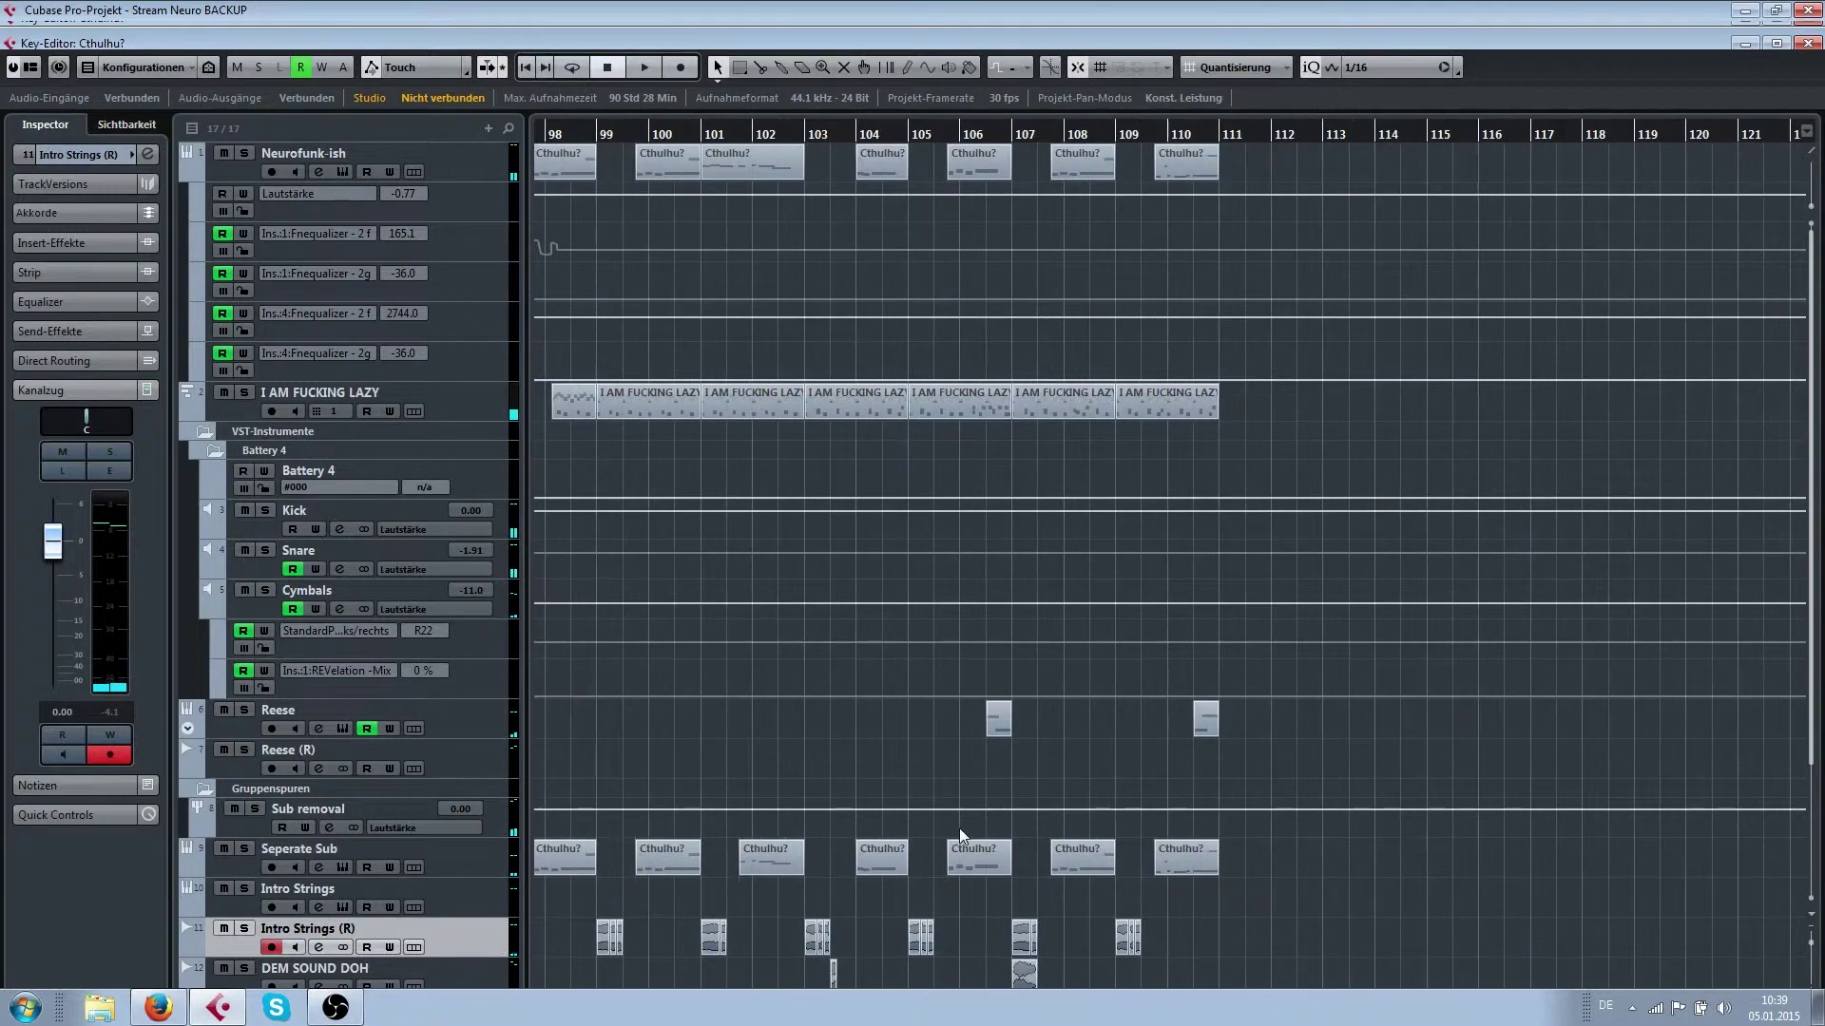
scroll(1043, 843, down, 2)
scroll(1036, 847, left, 1)
scroll(1172, 896, right, 3)
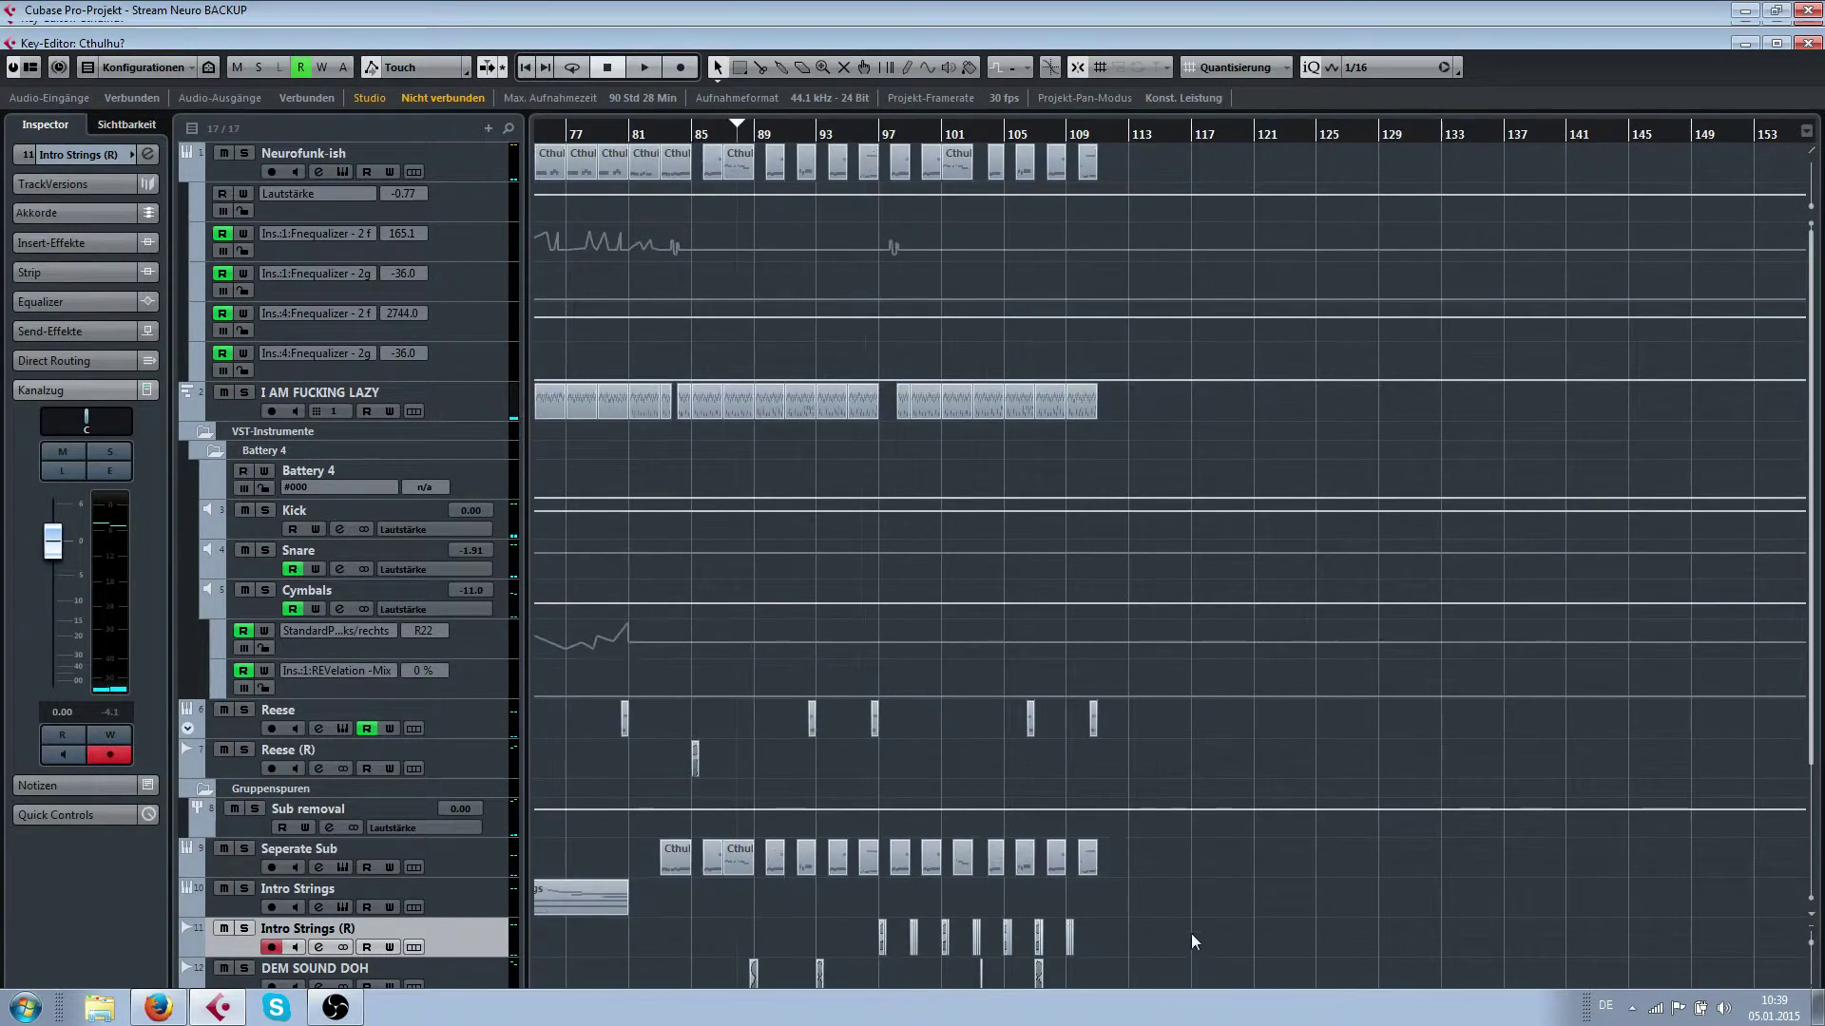
key(h)
key(h)
key(h)
key(h)
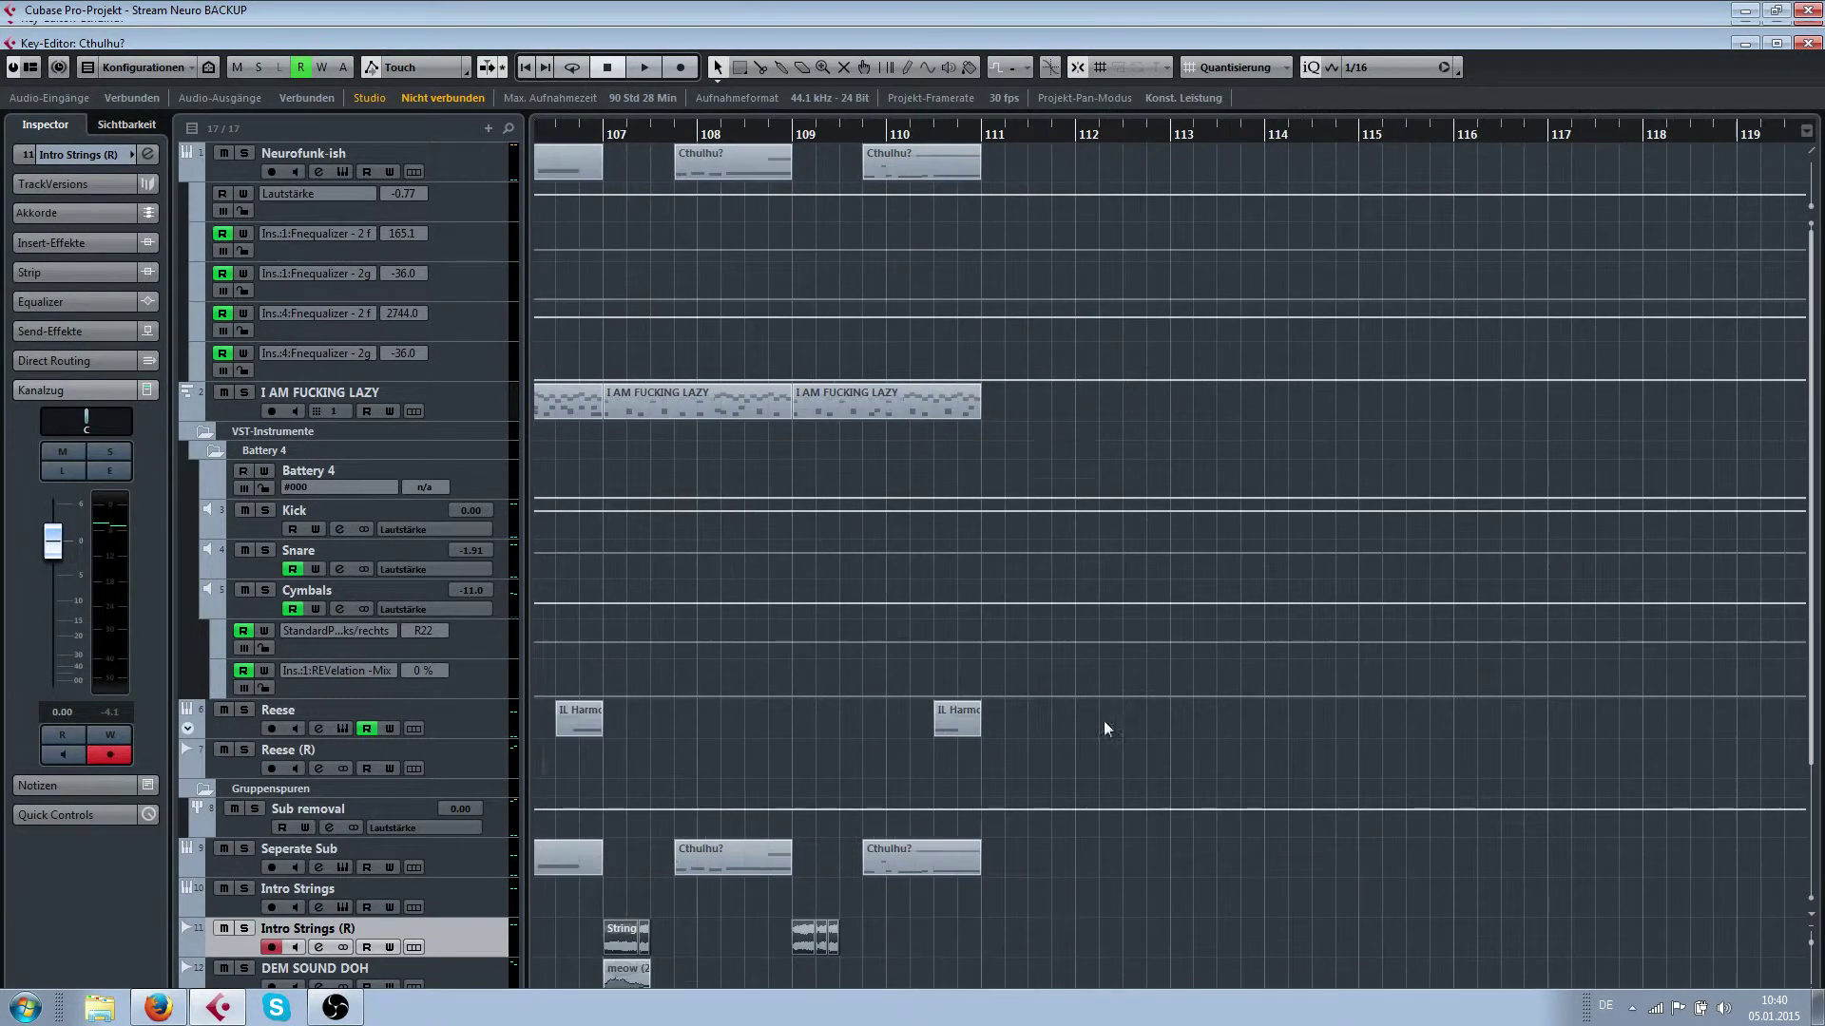
key(h)
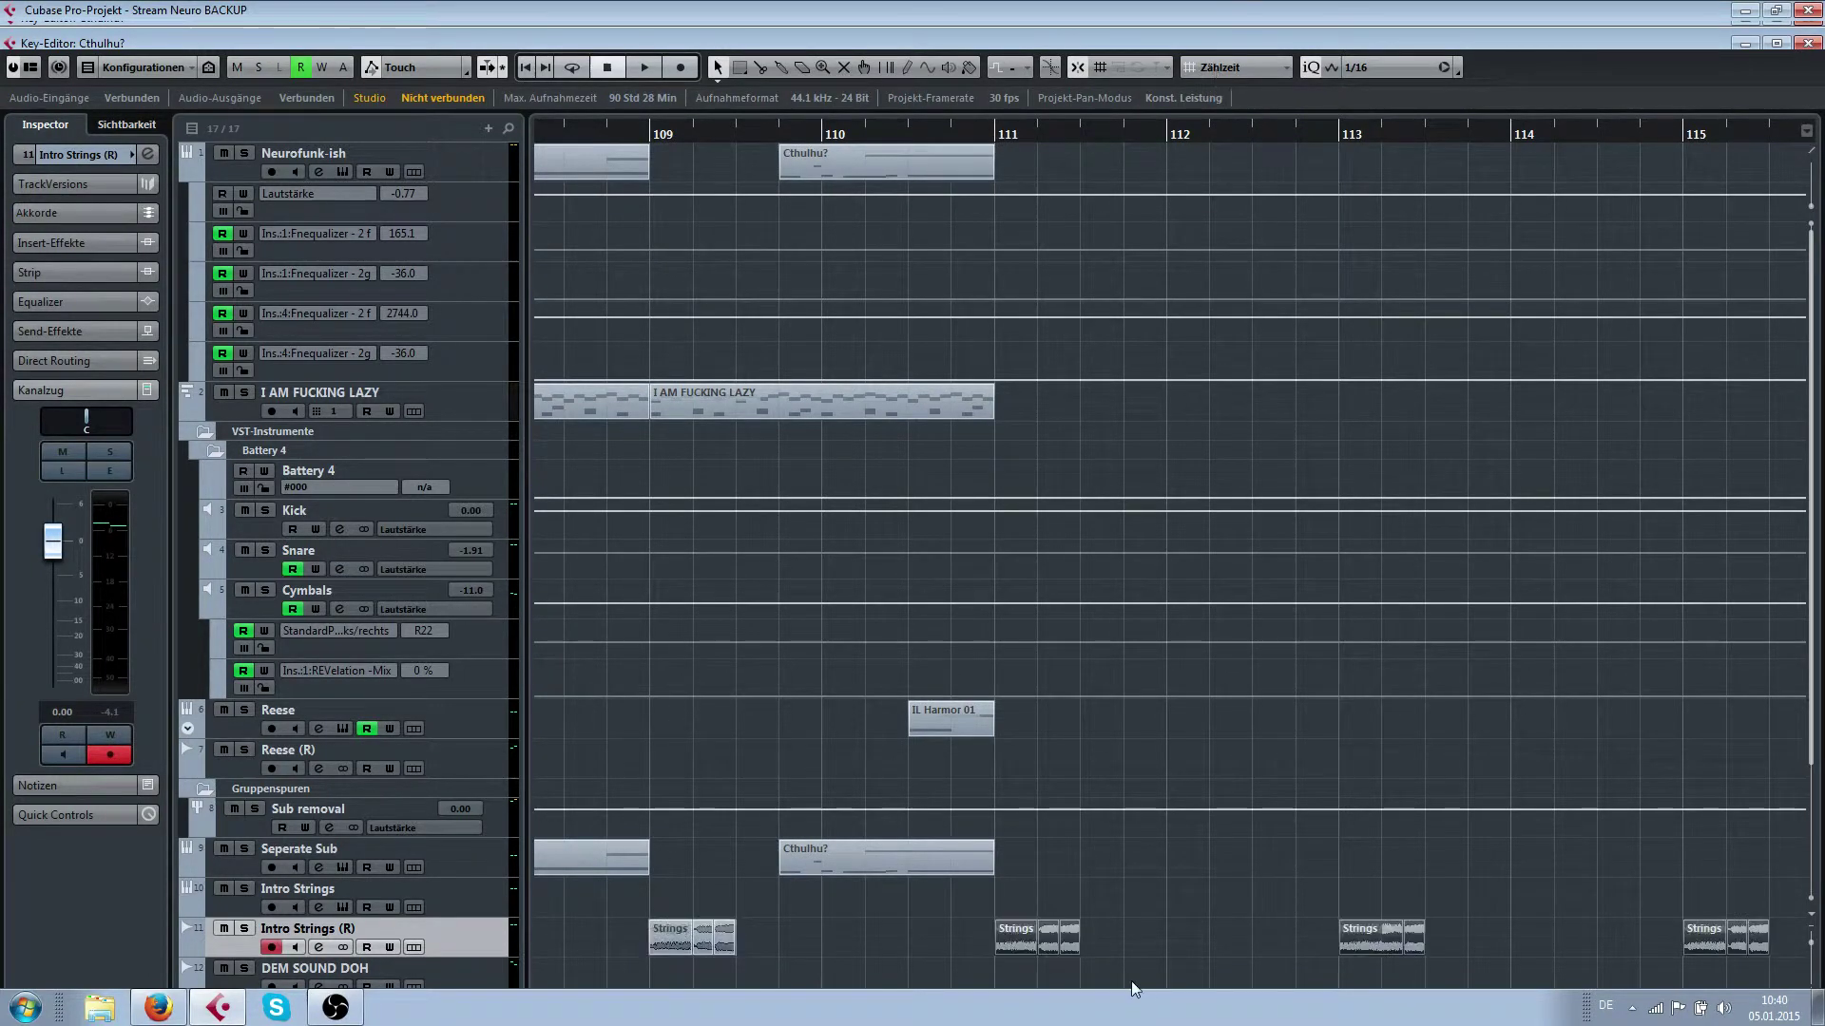
click(1129, 901)
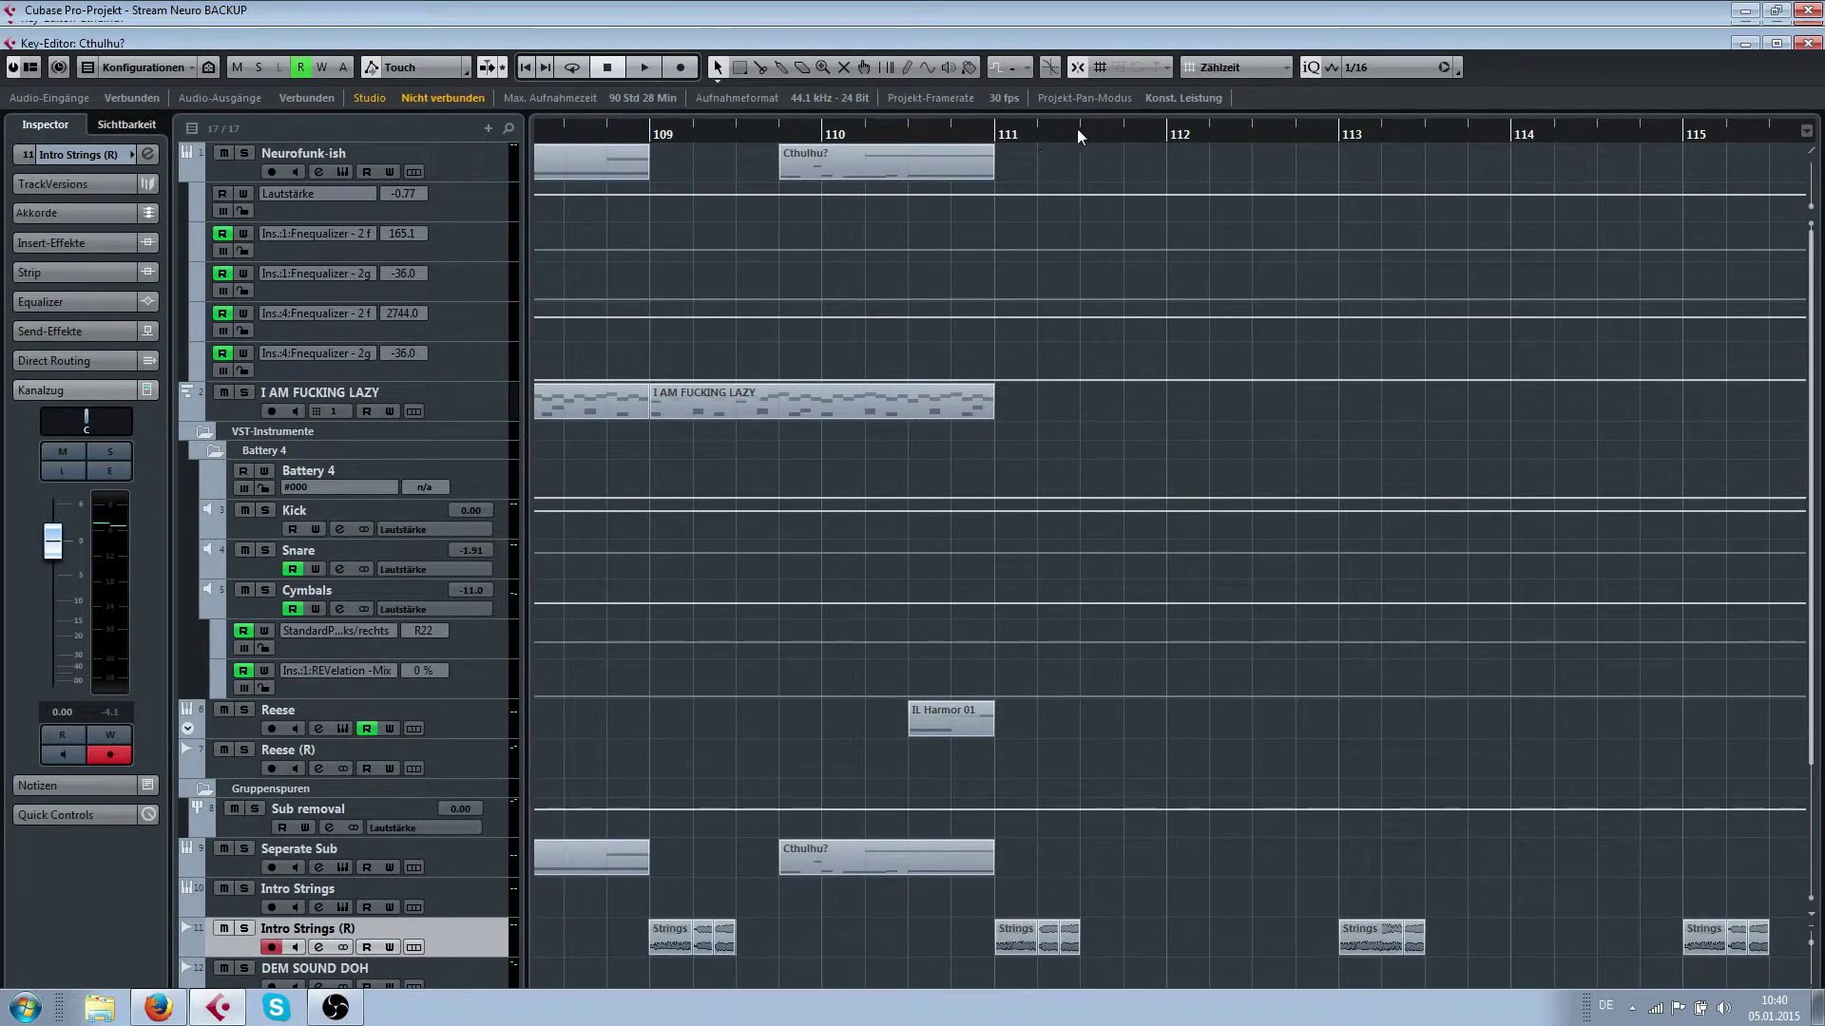
Rename the Intro Strings (R) track as Intro String Chops
scroll(293, 822, down, 3)
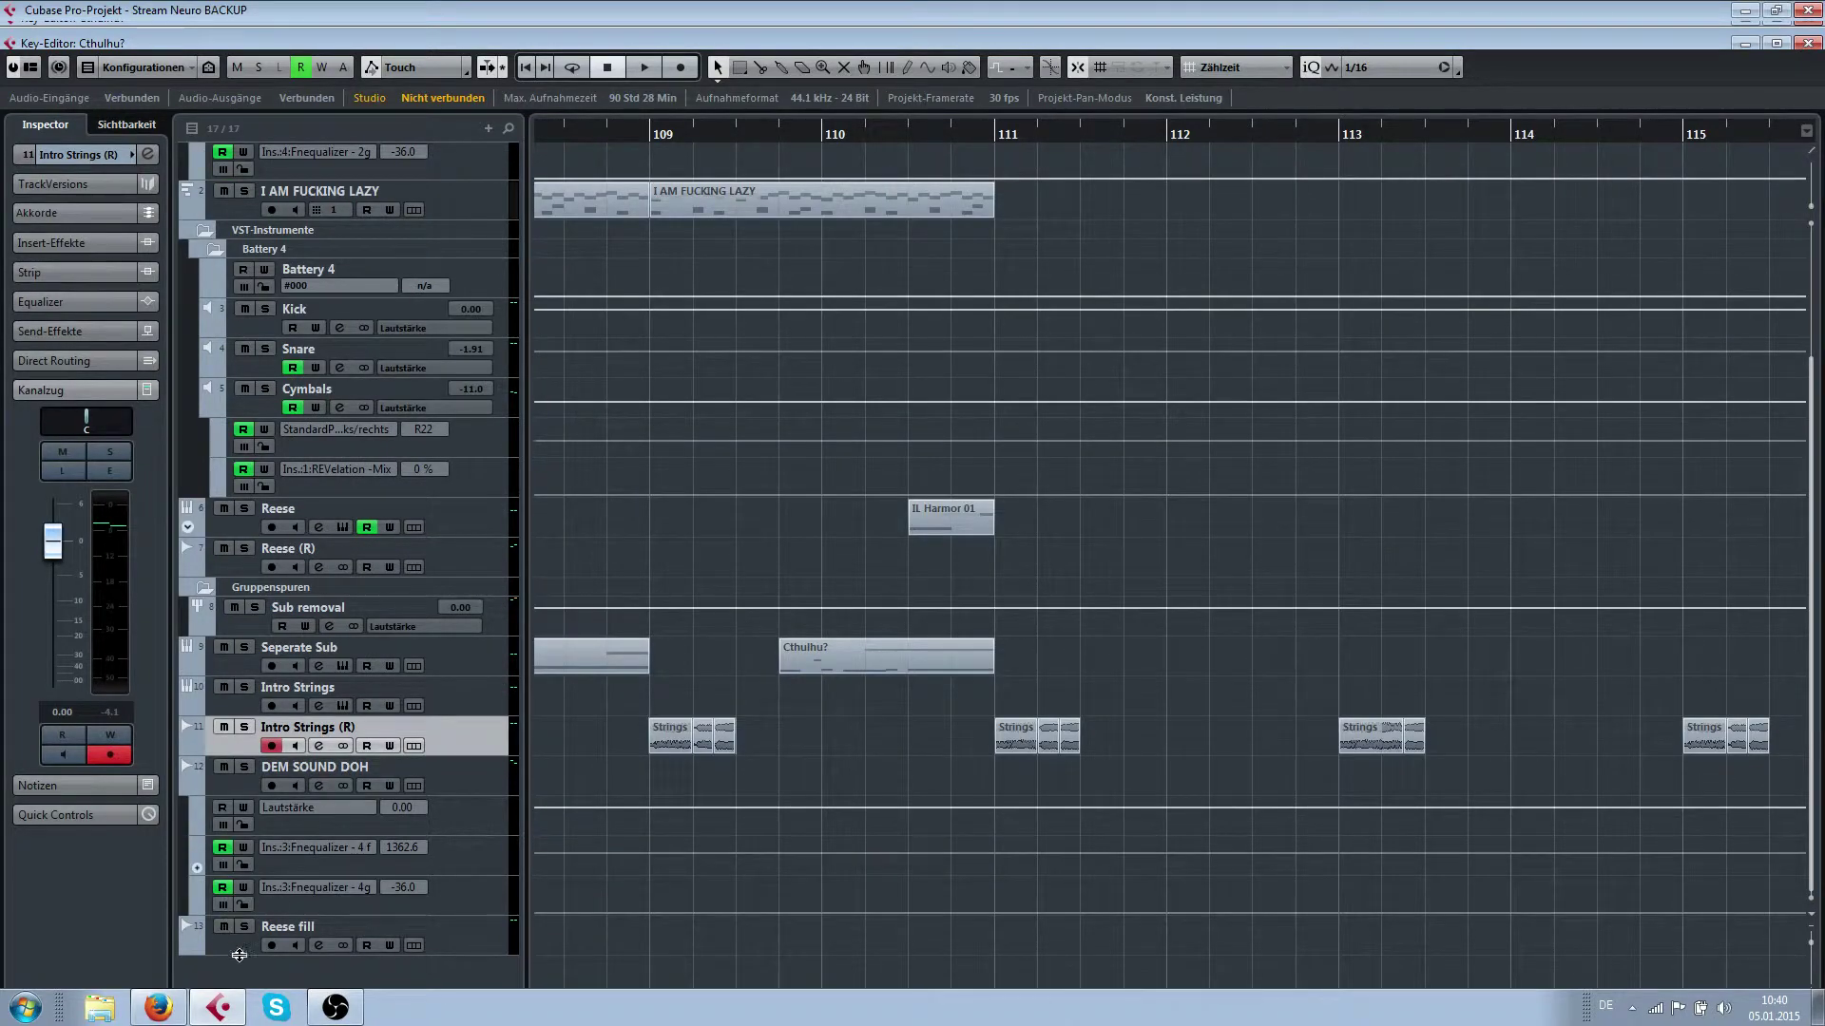
ctrl+scroll(879, 698, down, 8)
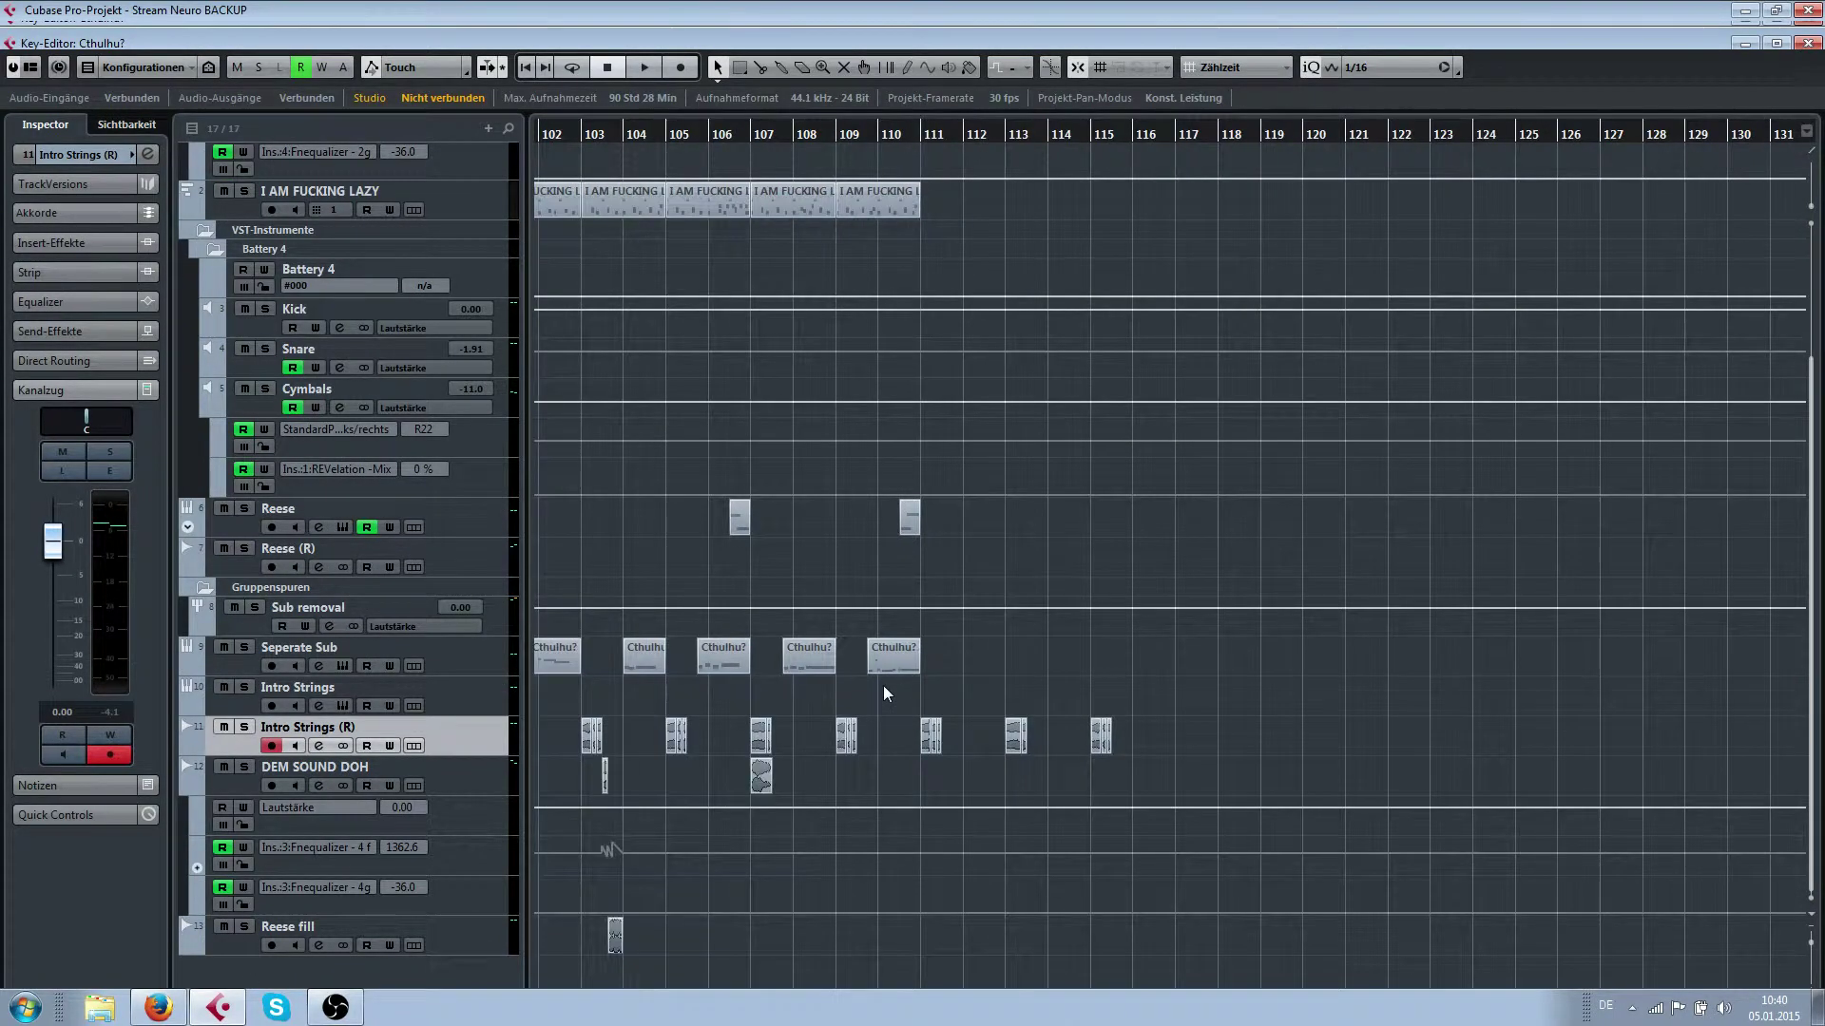
ctrl+scroll(879, 704, up, 4)
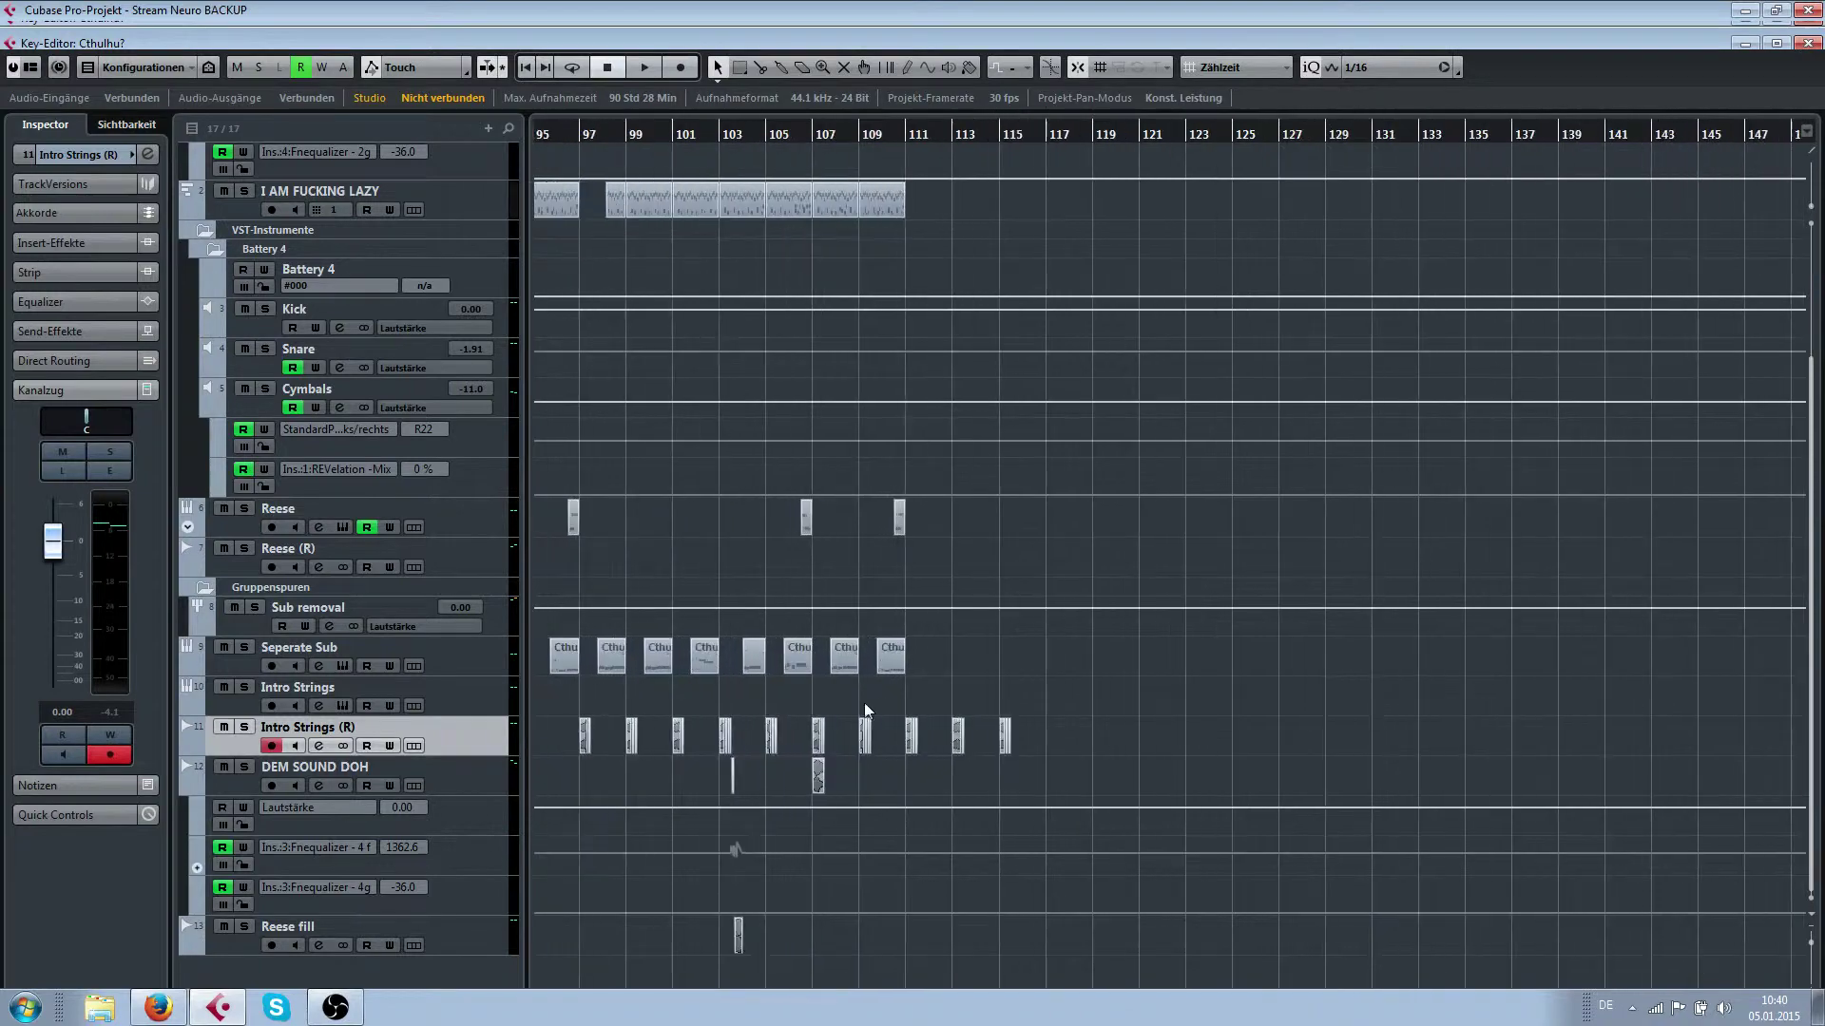
scroll(322, 717, up, 3)
scroll(339, 673, down, 3)
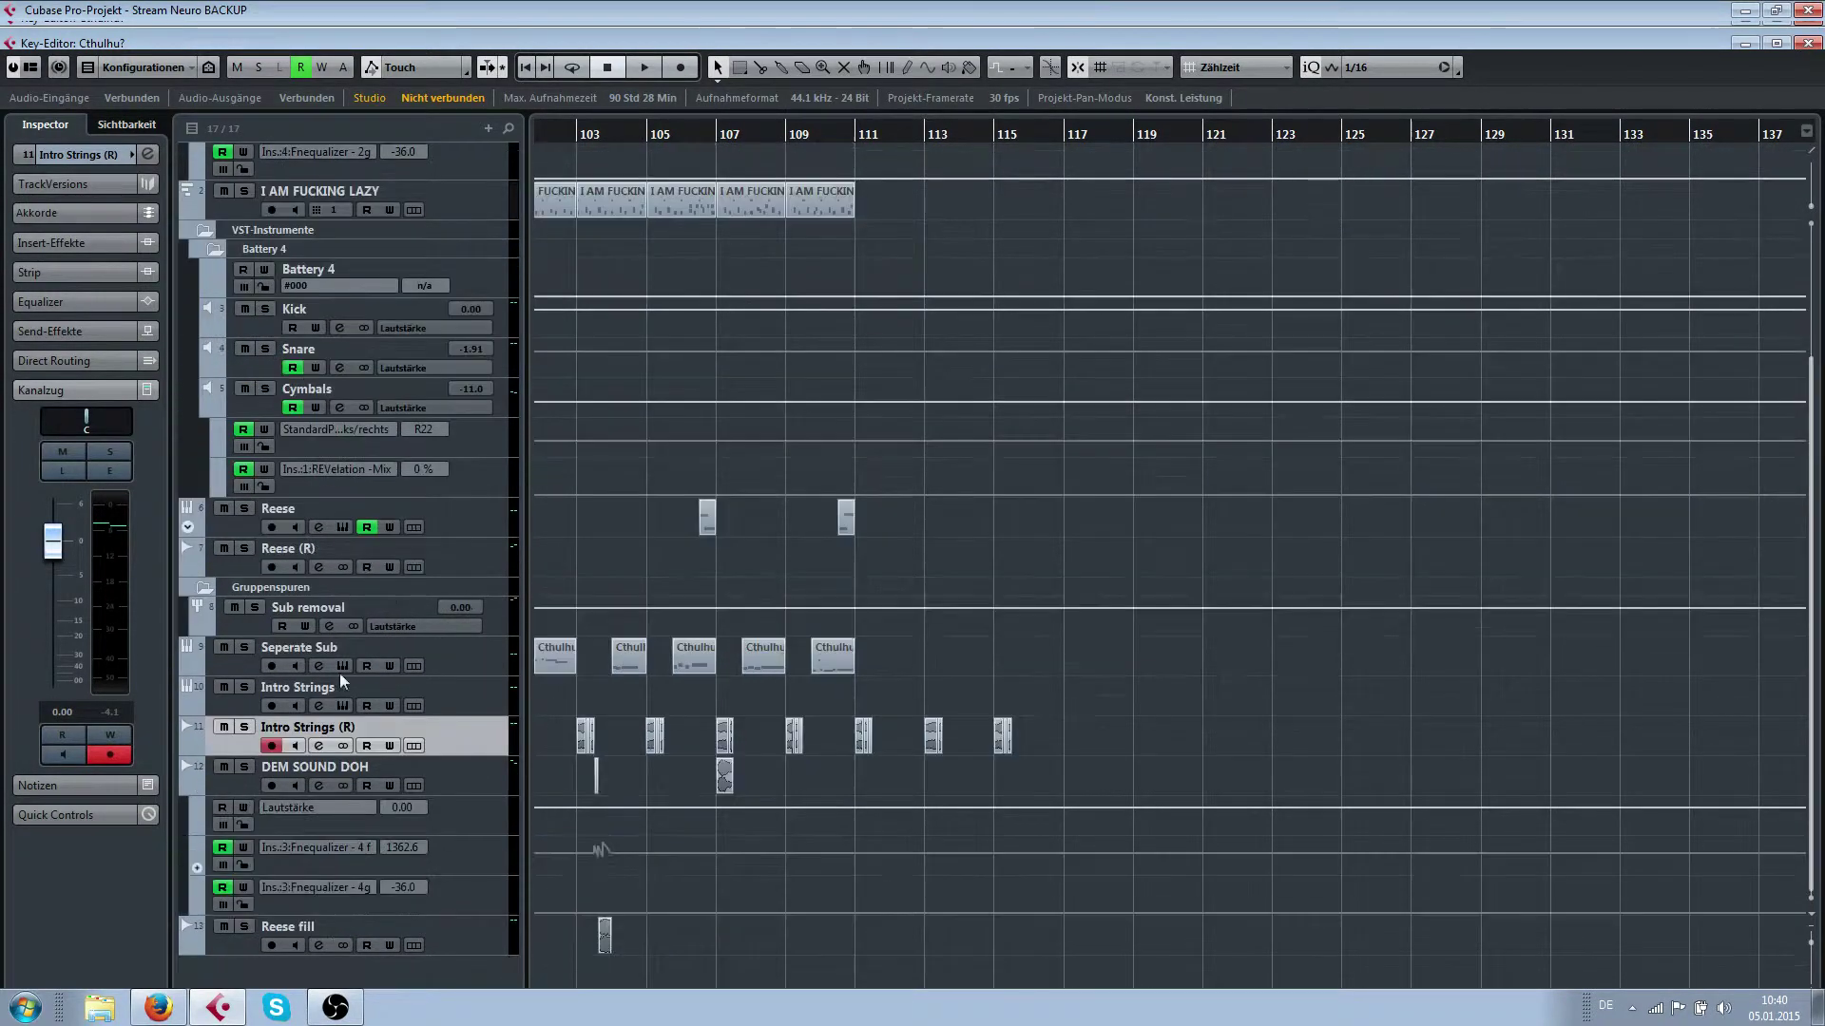
double_click(337, 729)
key(BackSpace)
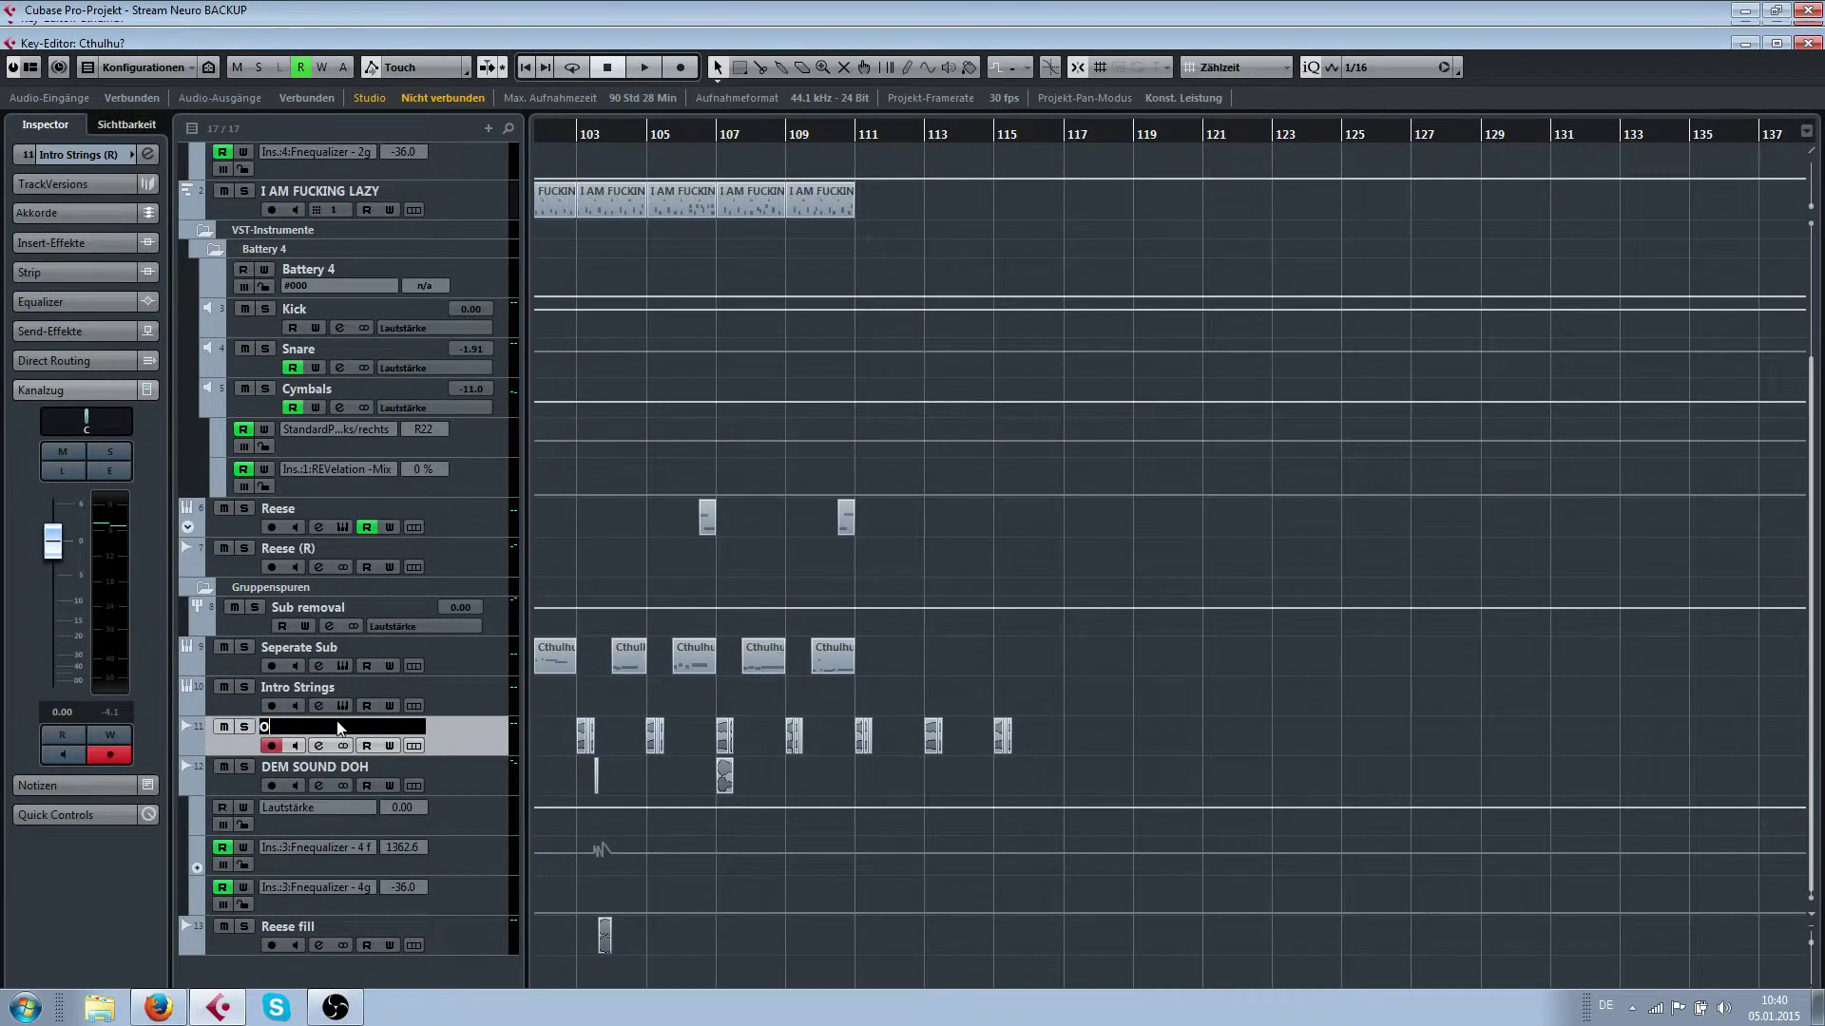
text(Intro String Chops)
key(Return)
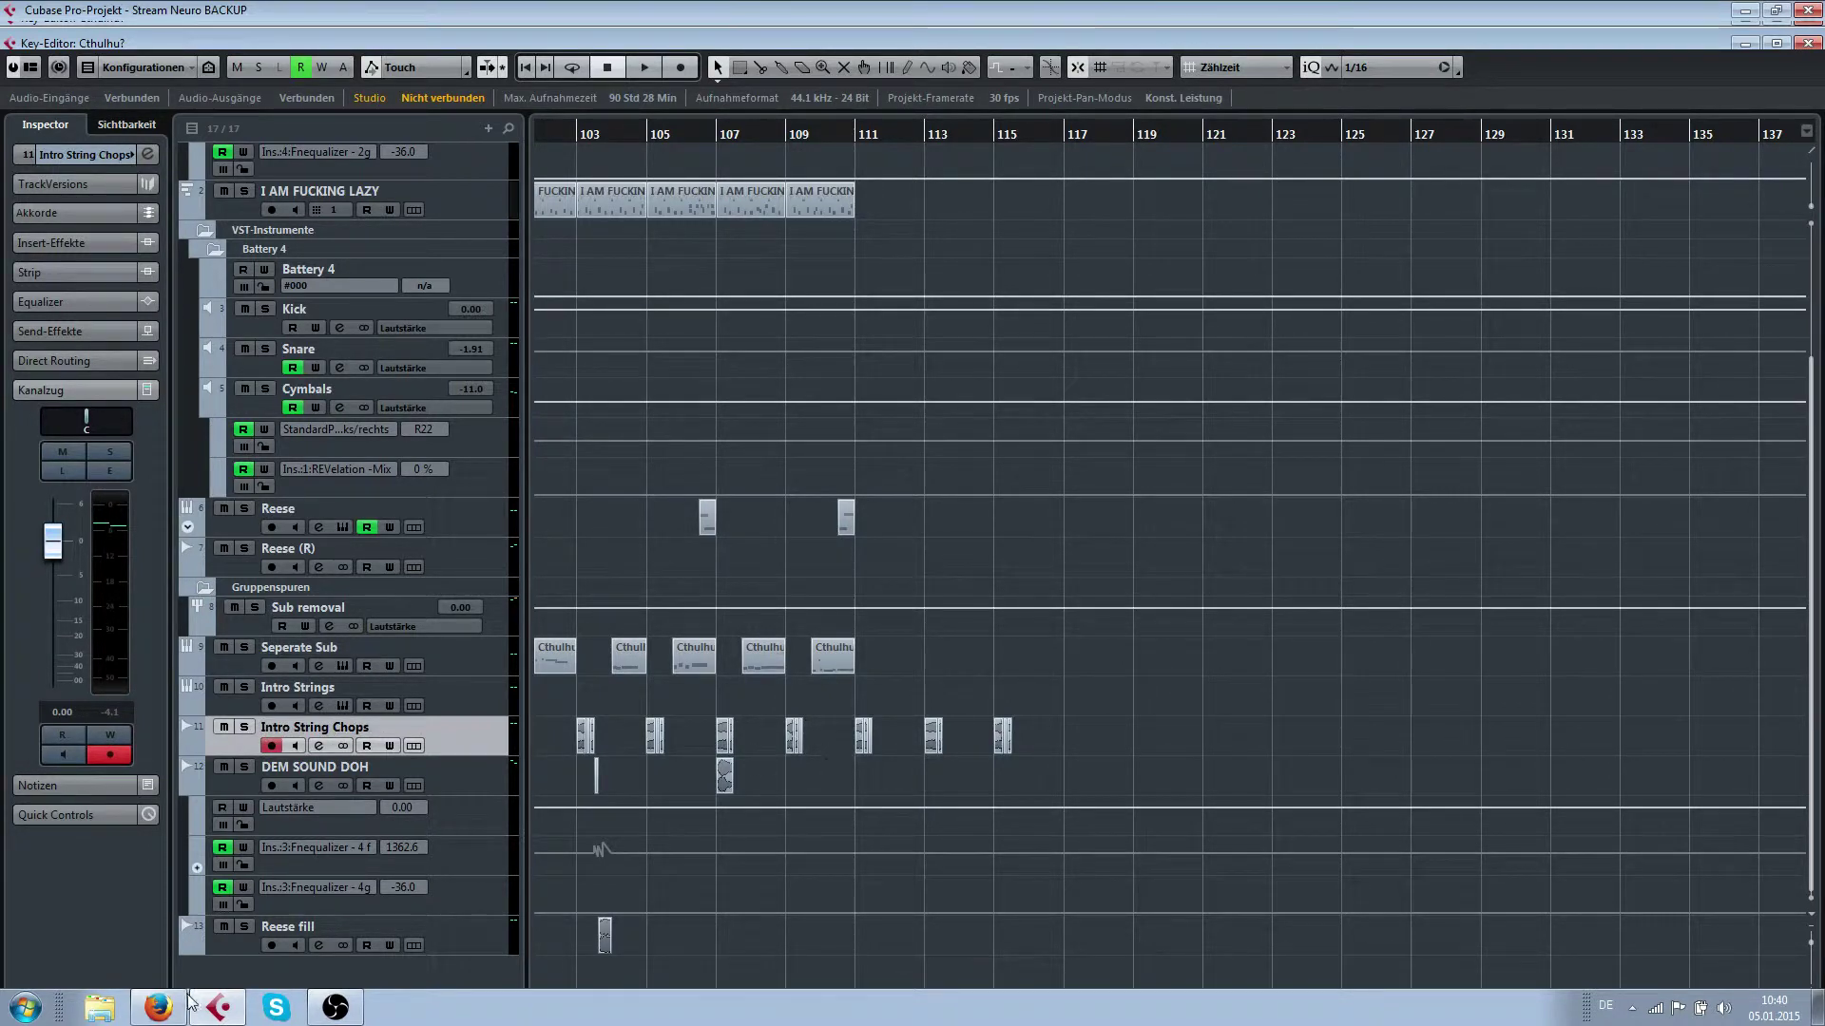
right_click(243, 971)
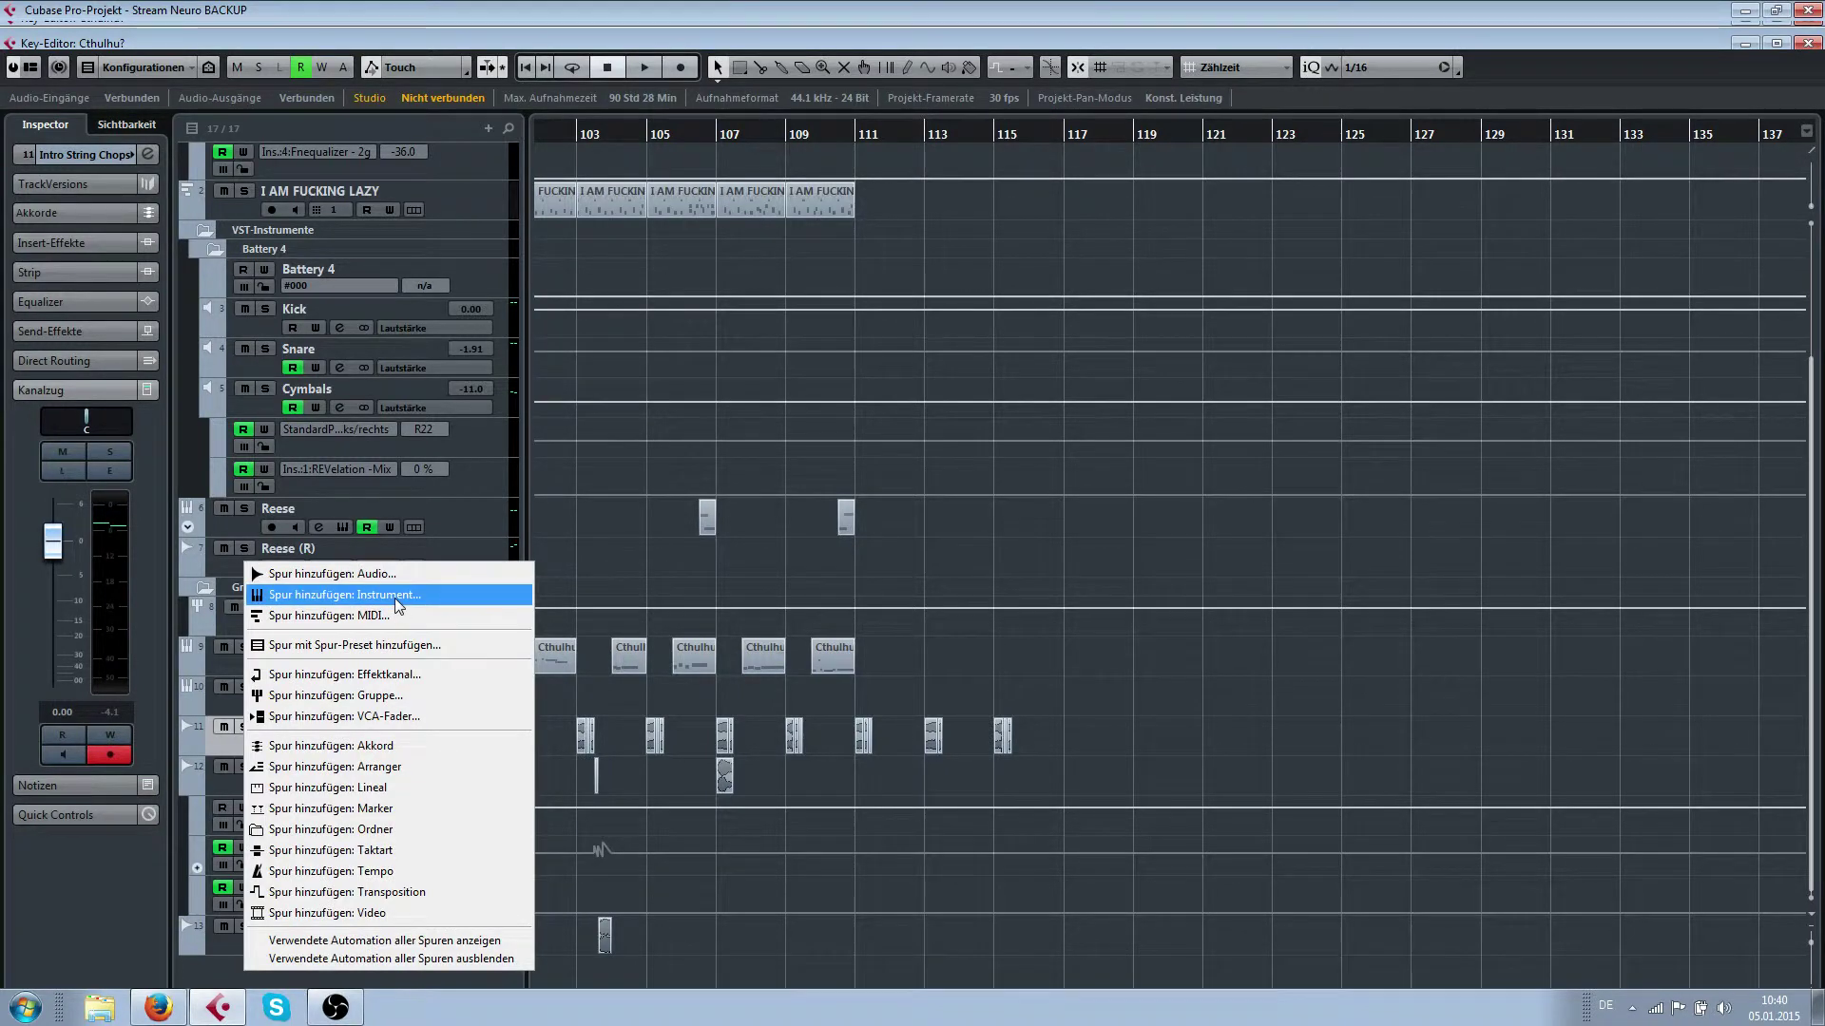
click(398, 595)
click(656, 322)
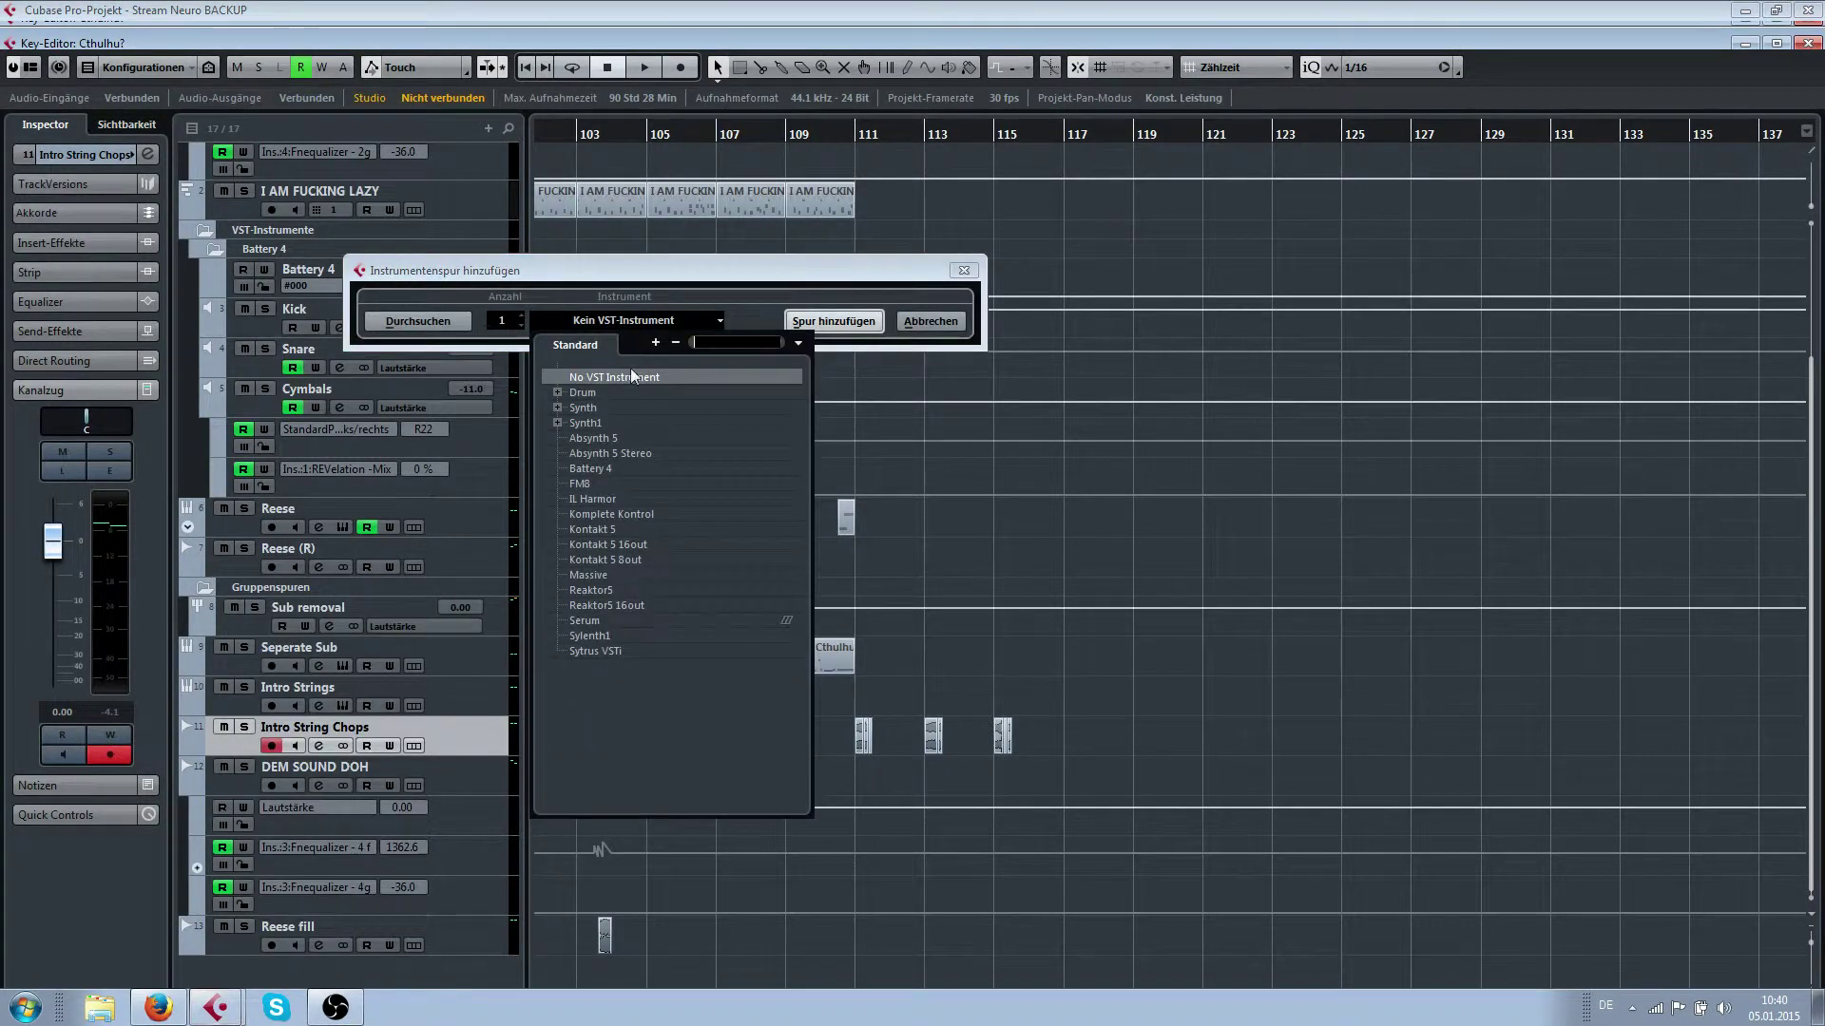
click(920, 321)
click(920, 321)
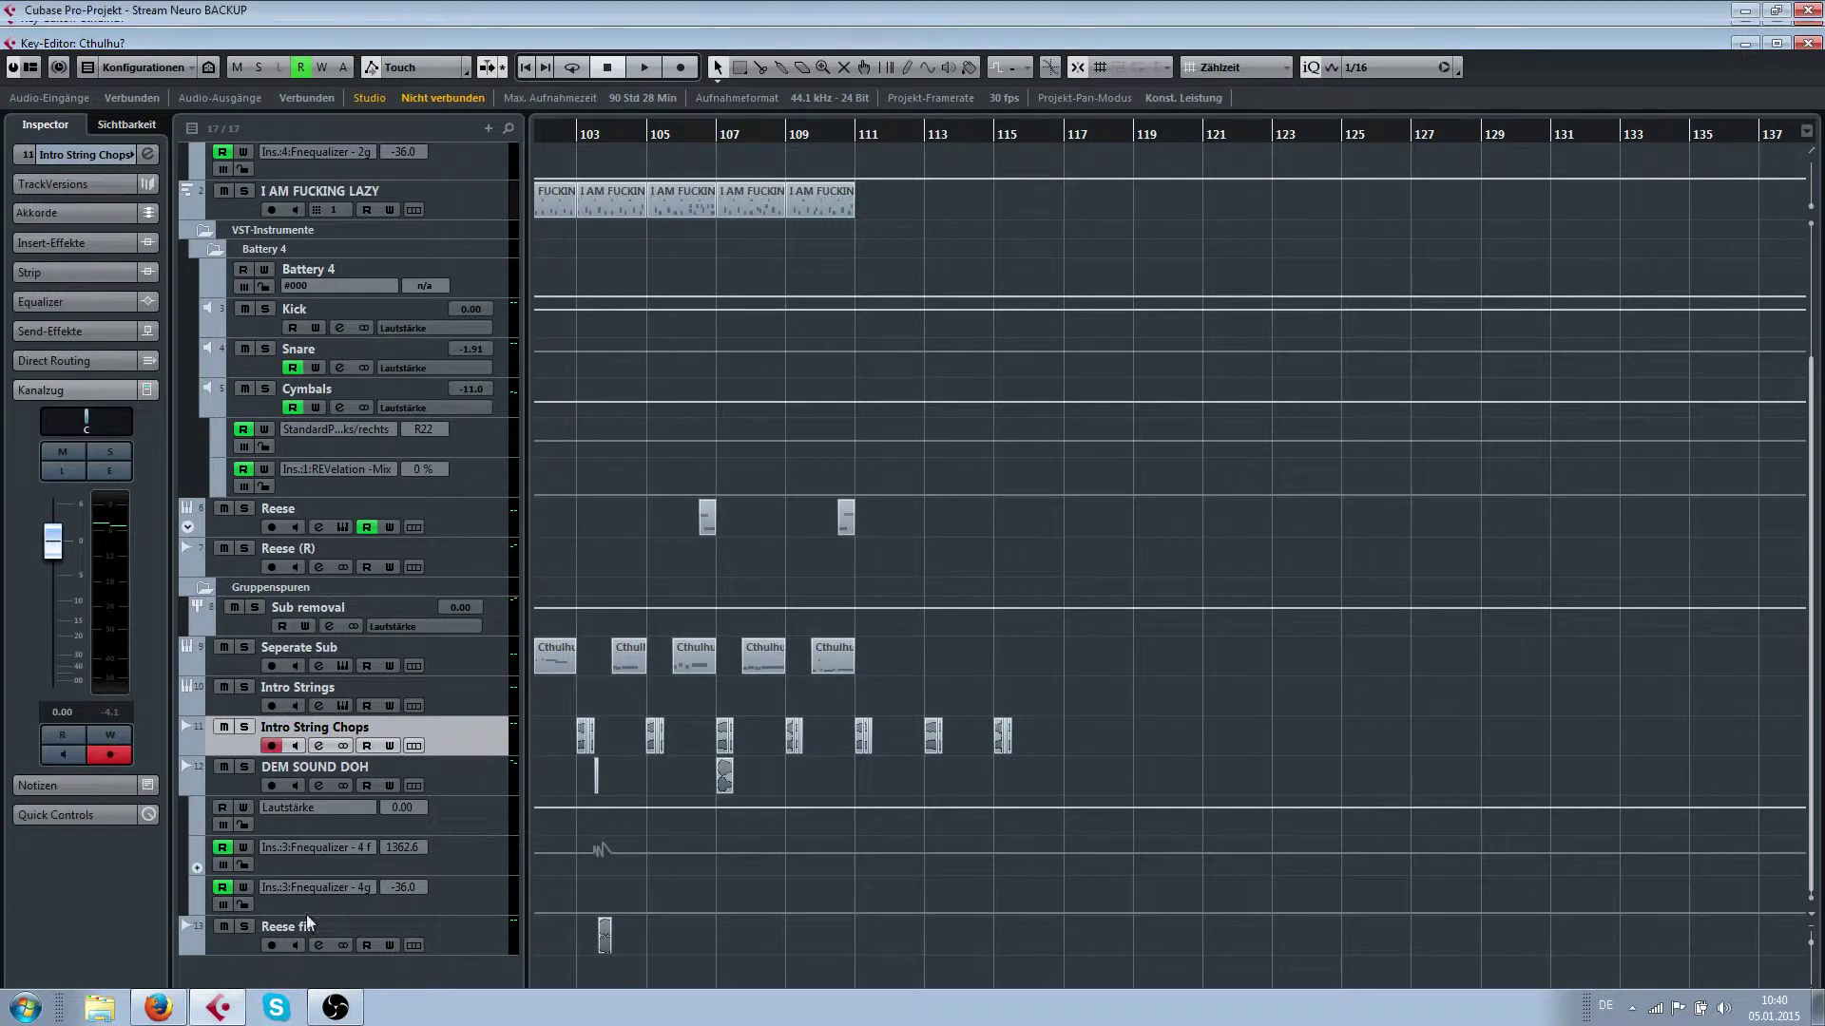
Search the track presets for Kick Wobble and add a new track from the Kickwobble preset
right_click(277, 962)
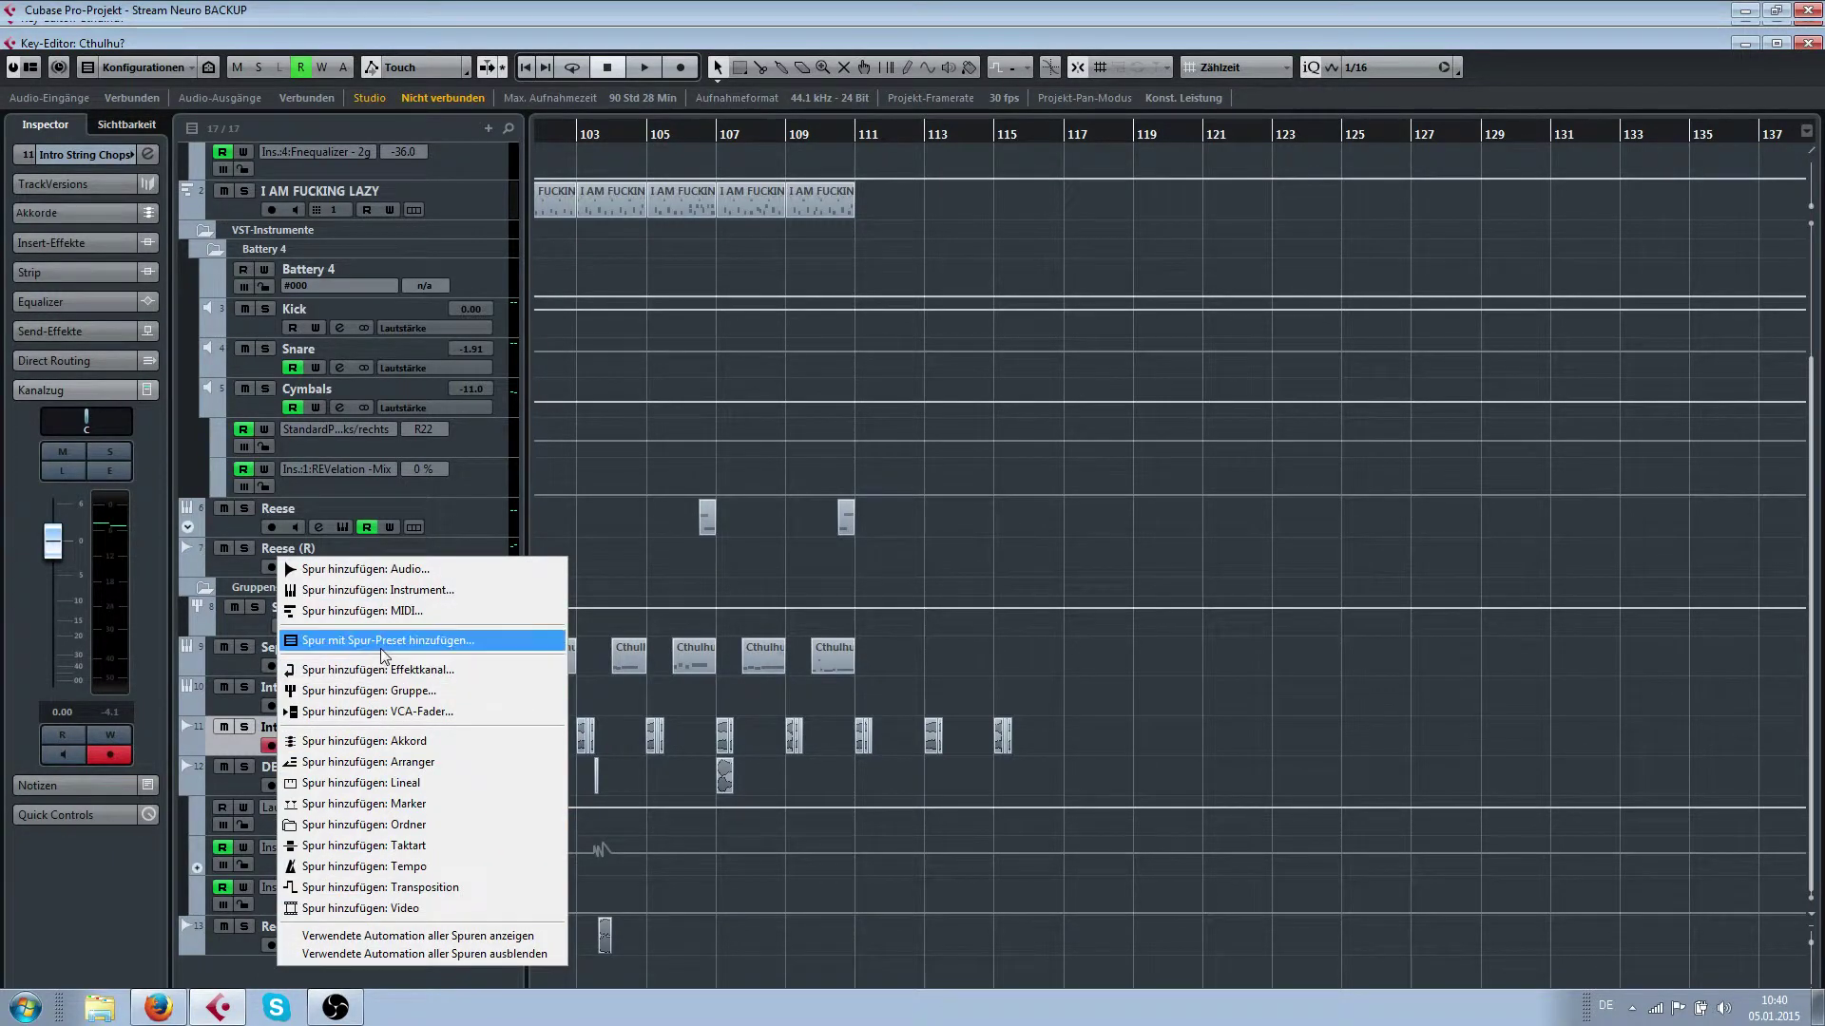
click(385, 642)
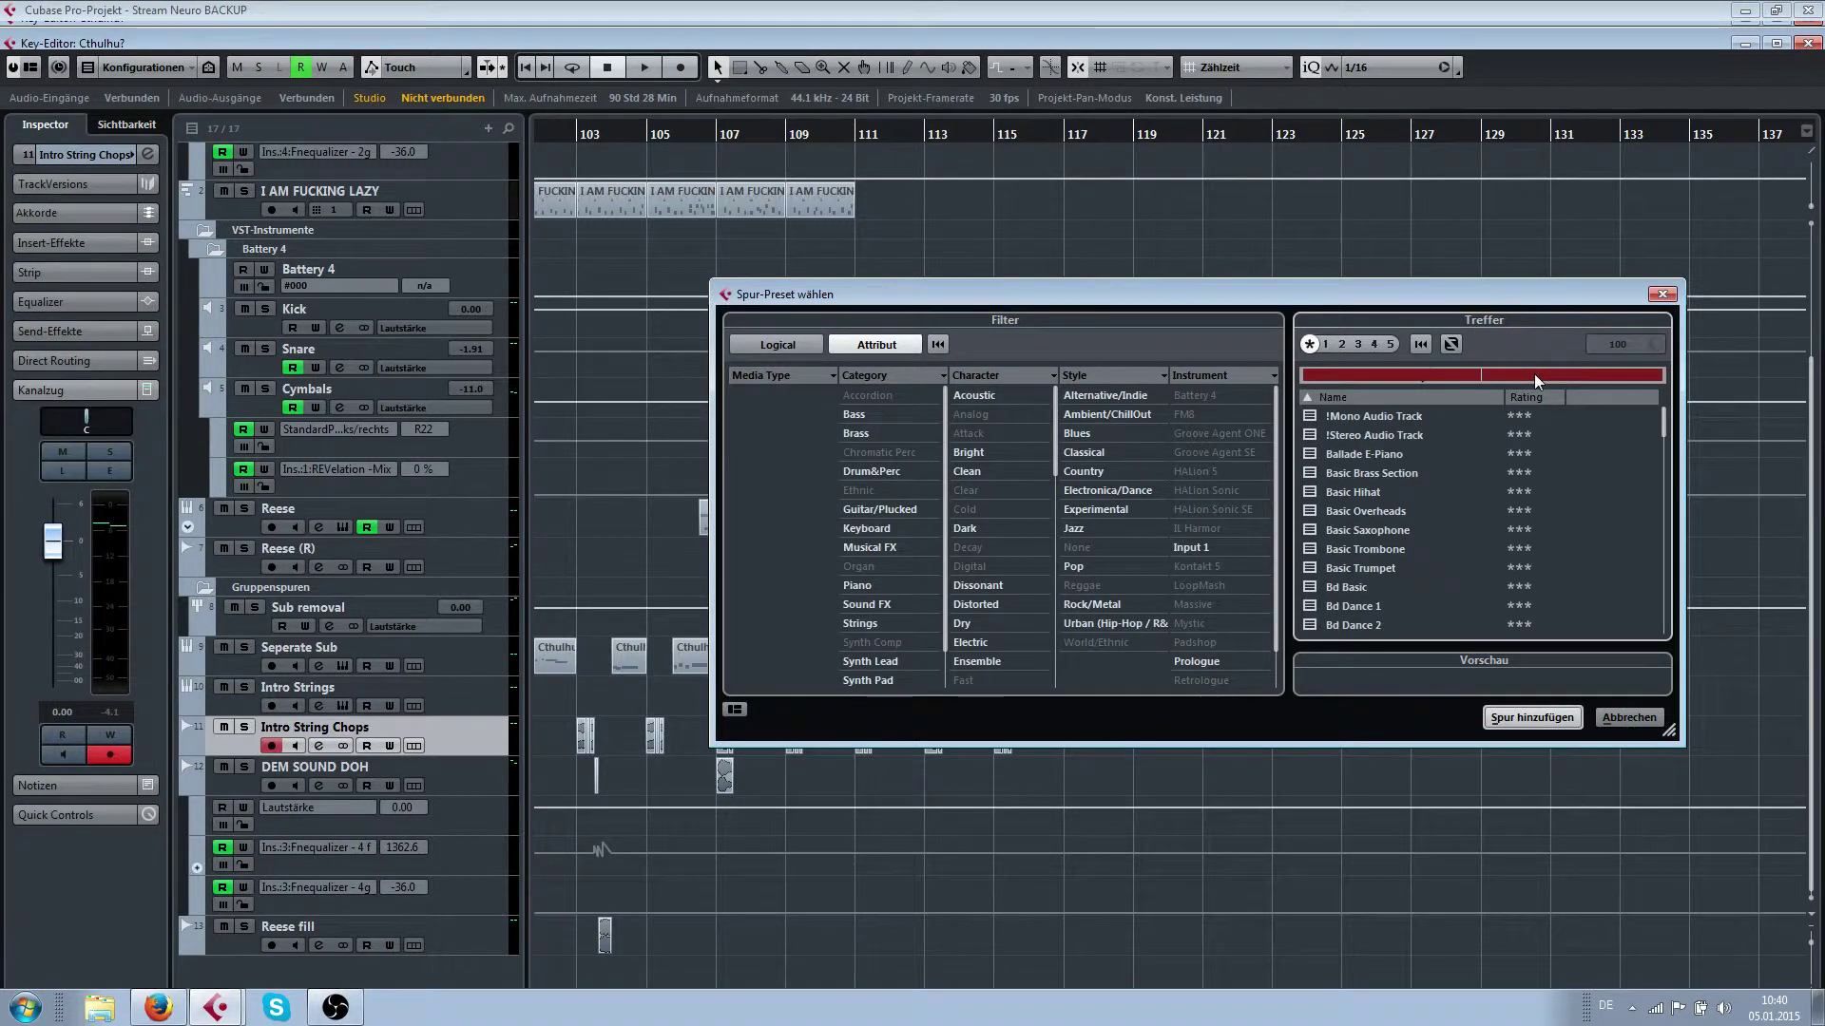
text(Kick Wobb)
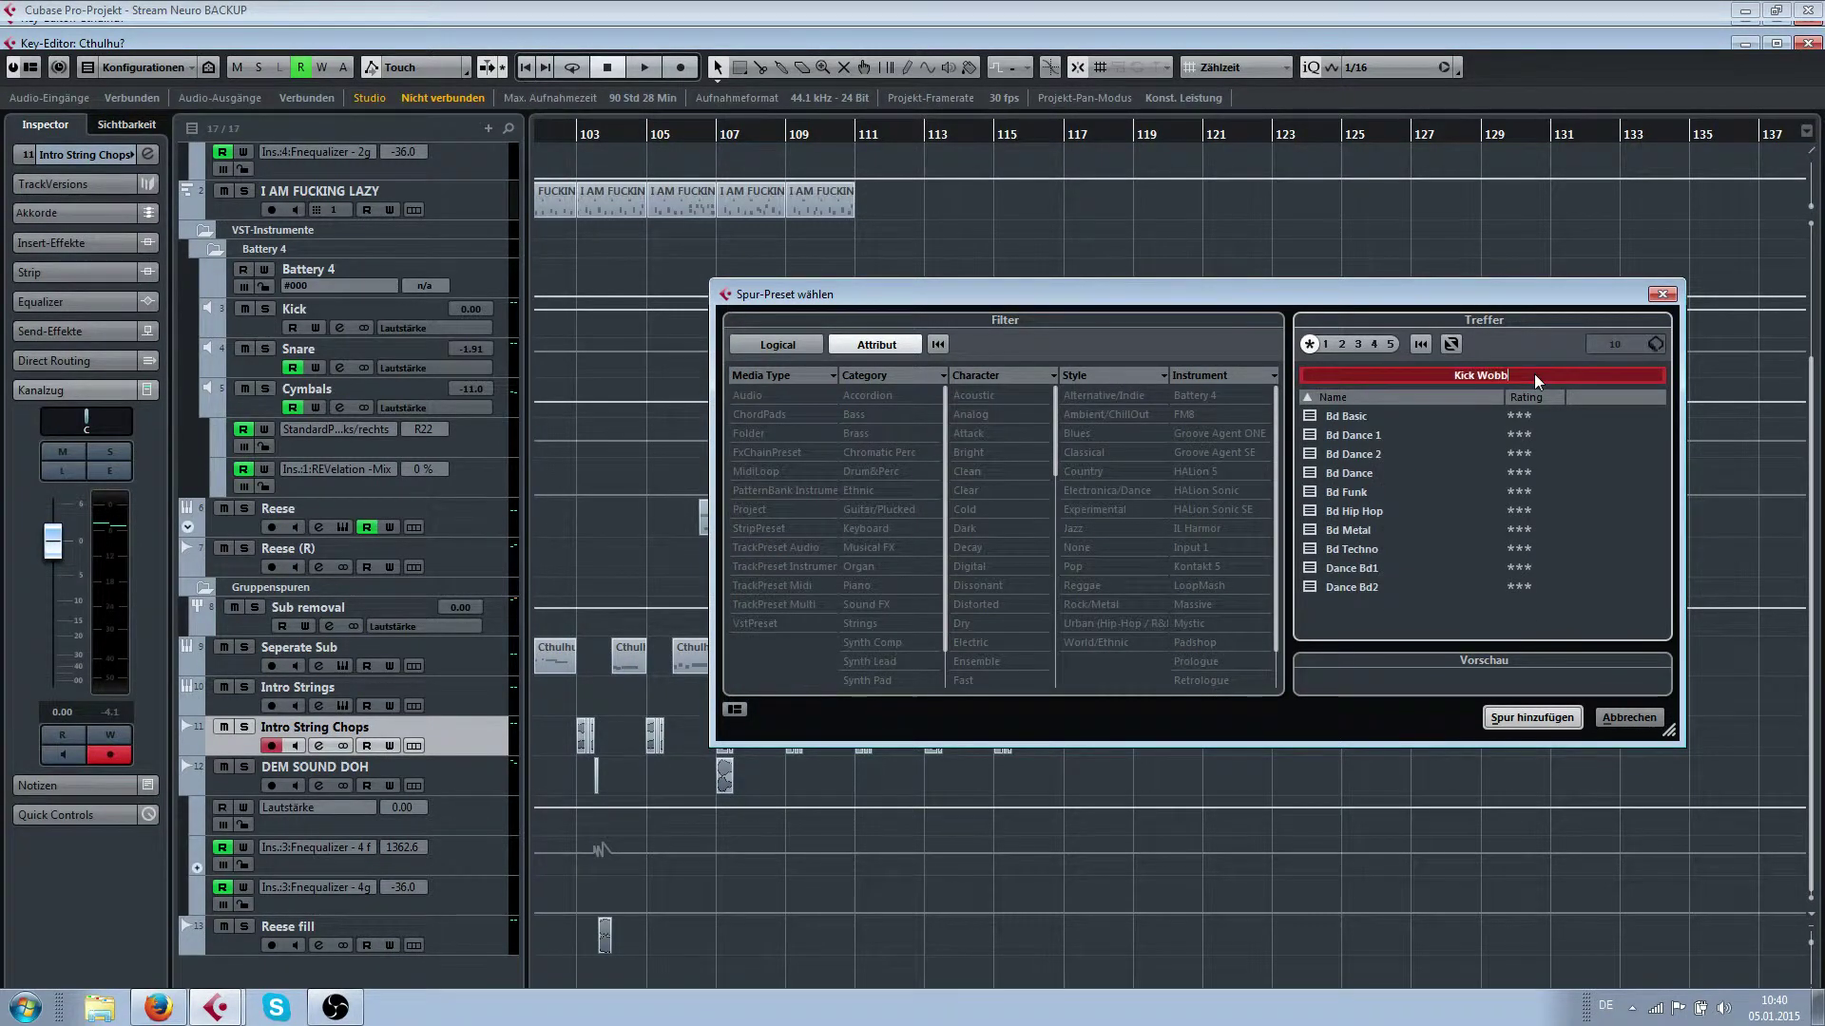
text(le)
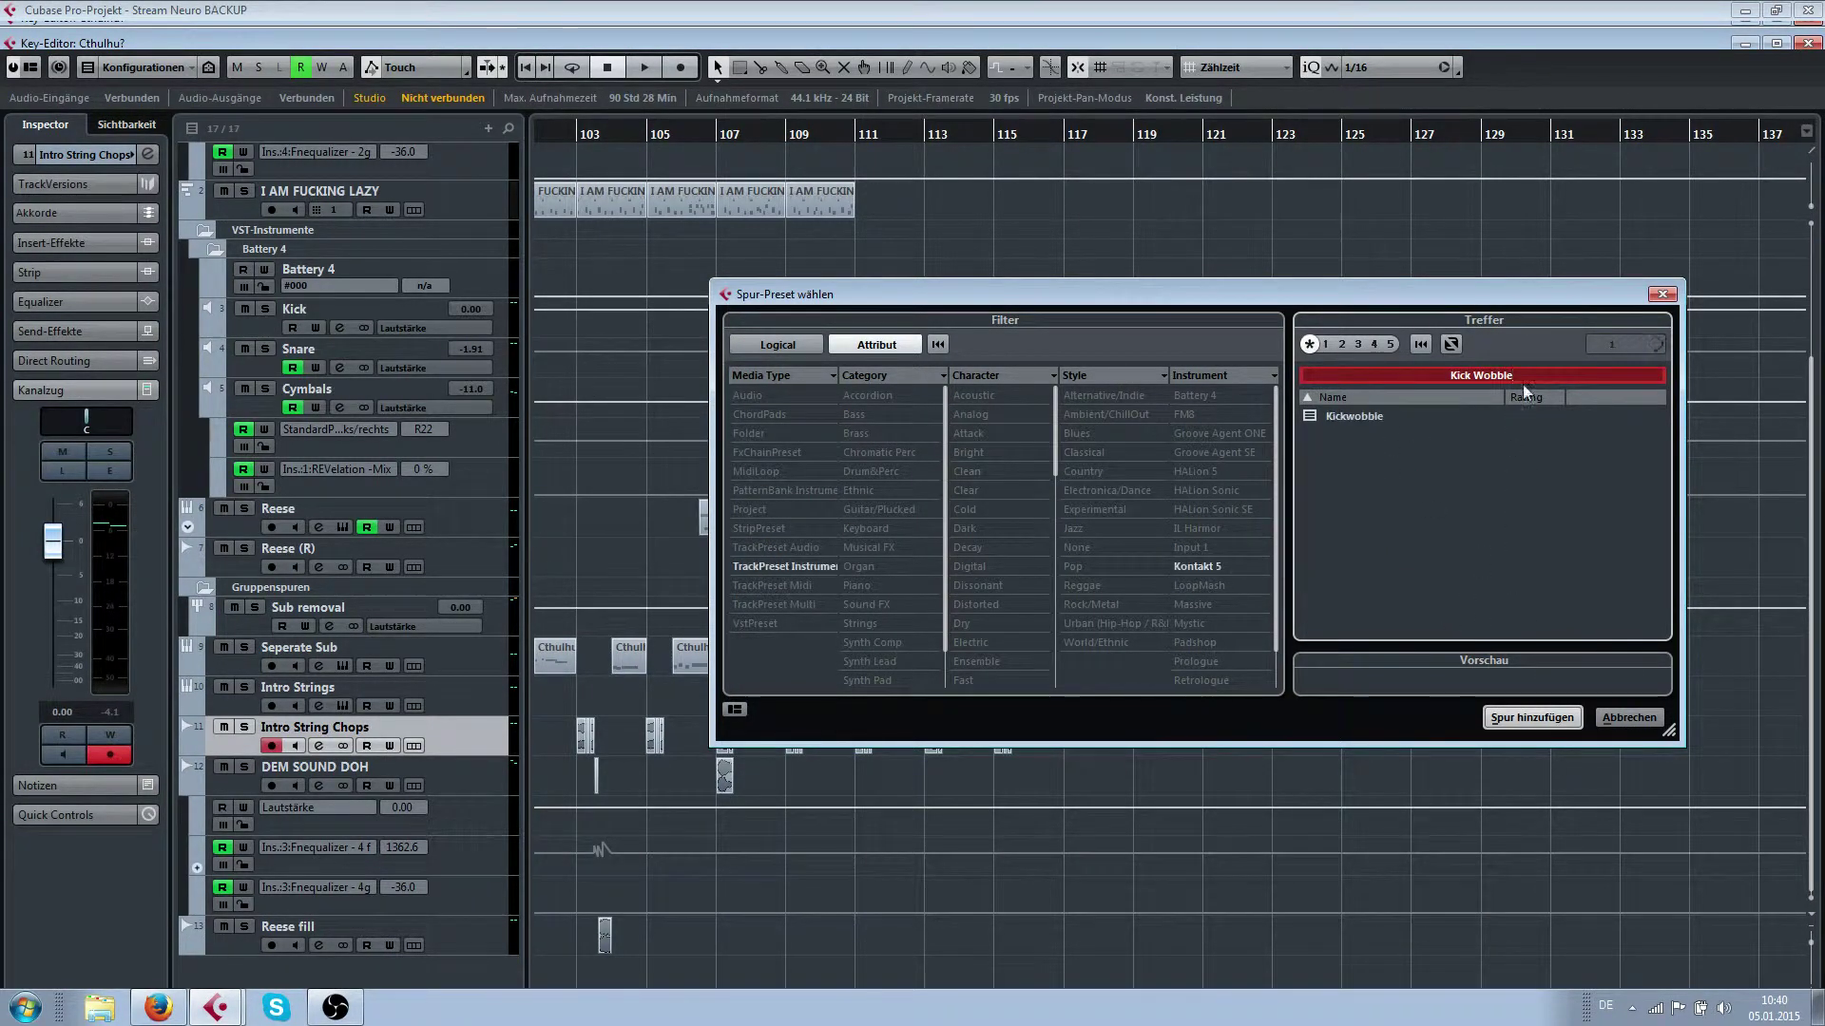
click(1368, 417)
click(1536, 716)
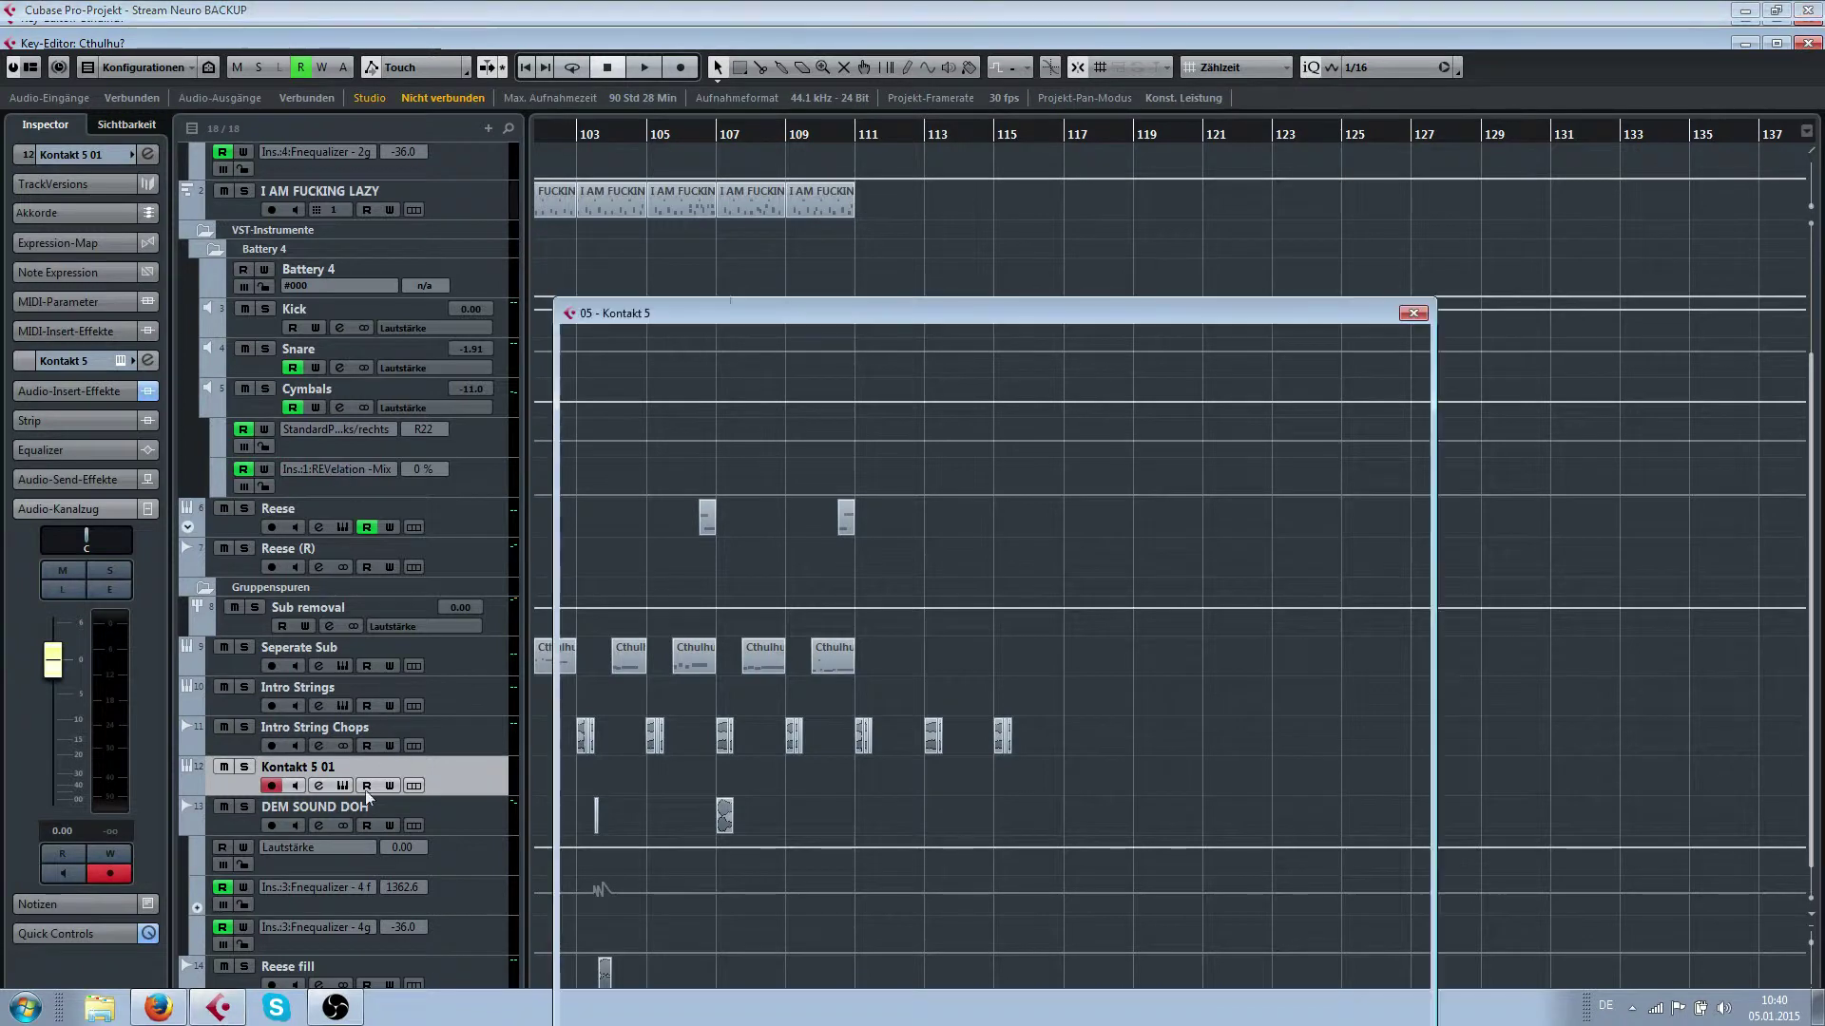
double_click(305, 768)
text(one of)
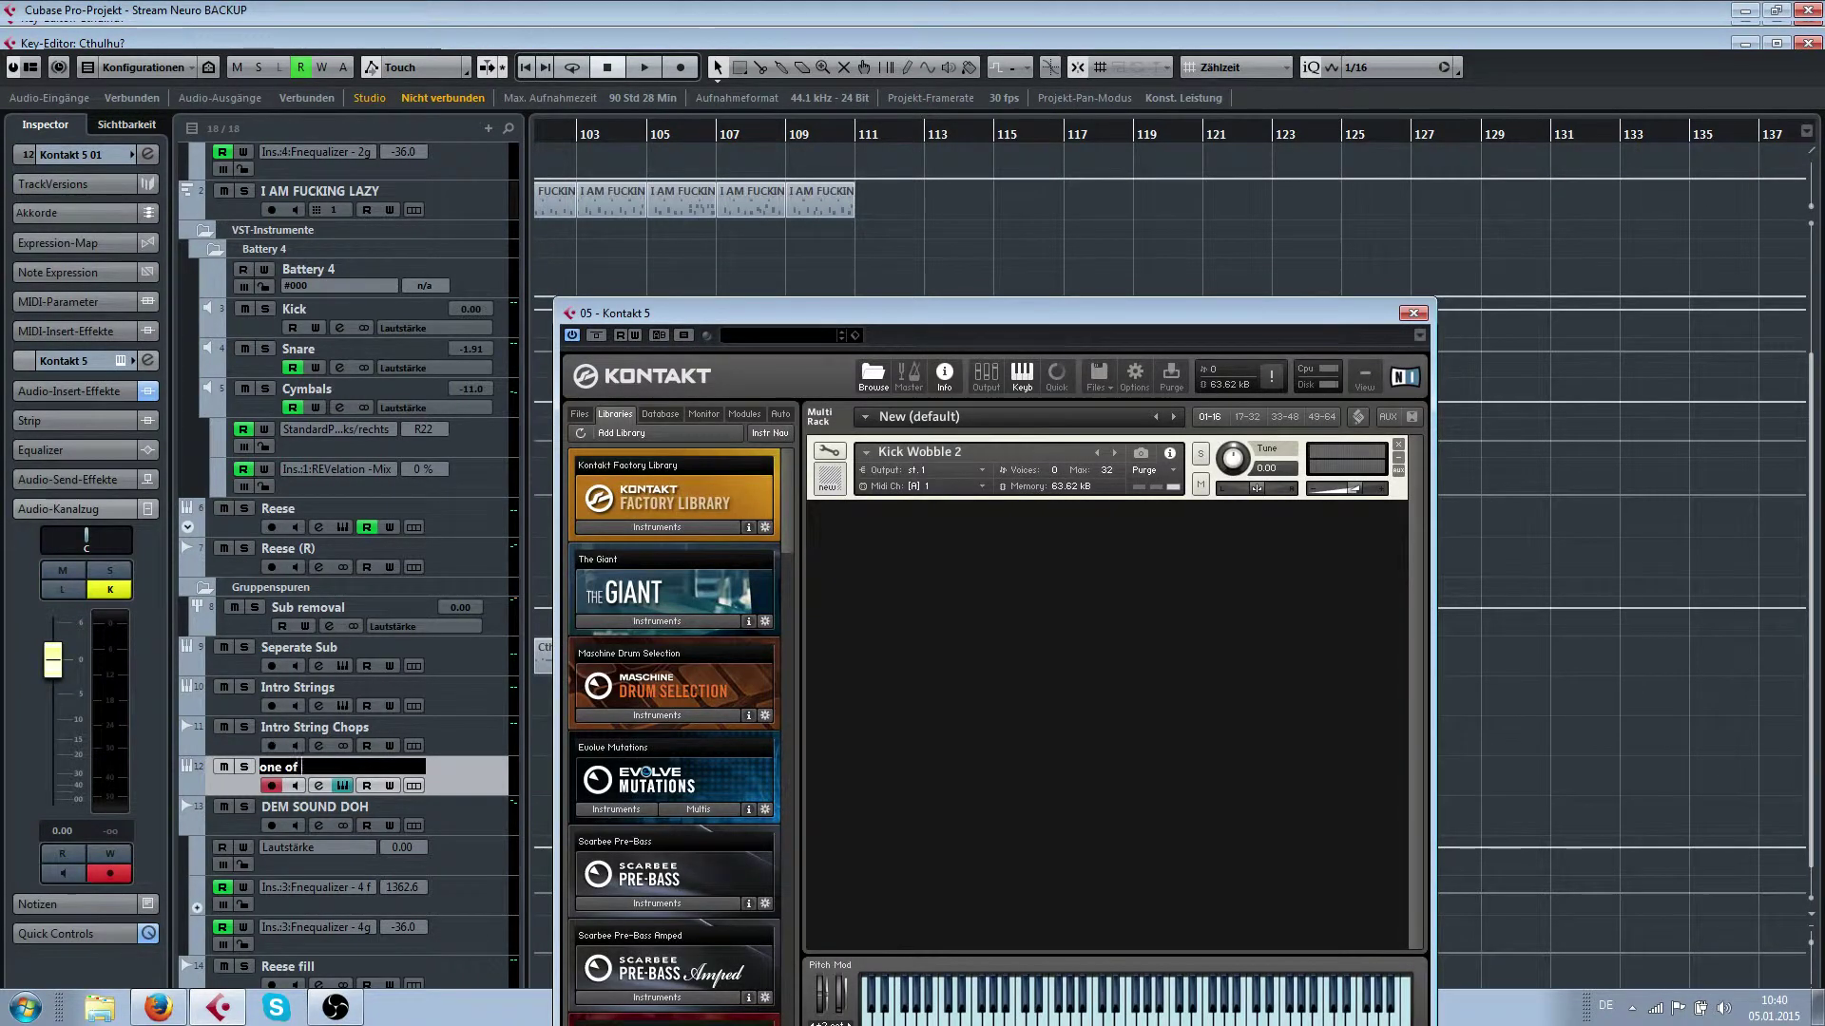
text( my favorites)
key(Escape)
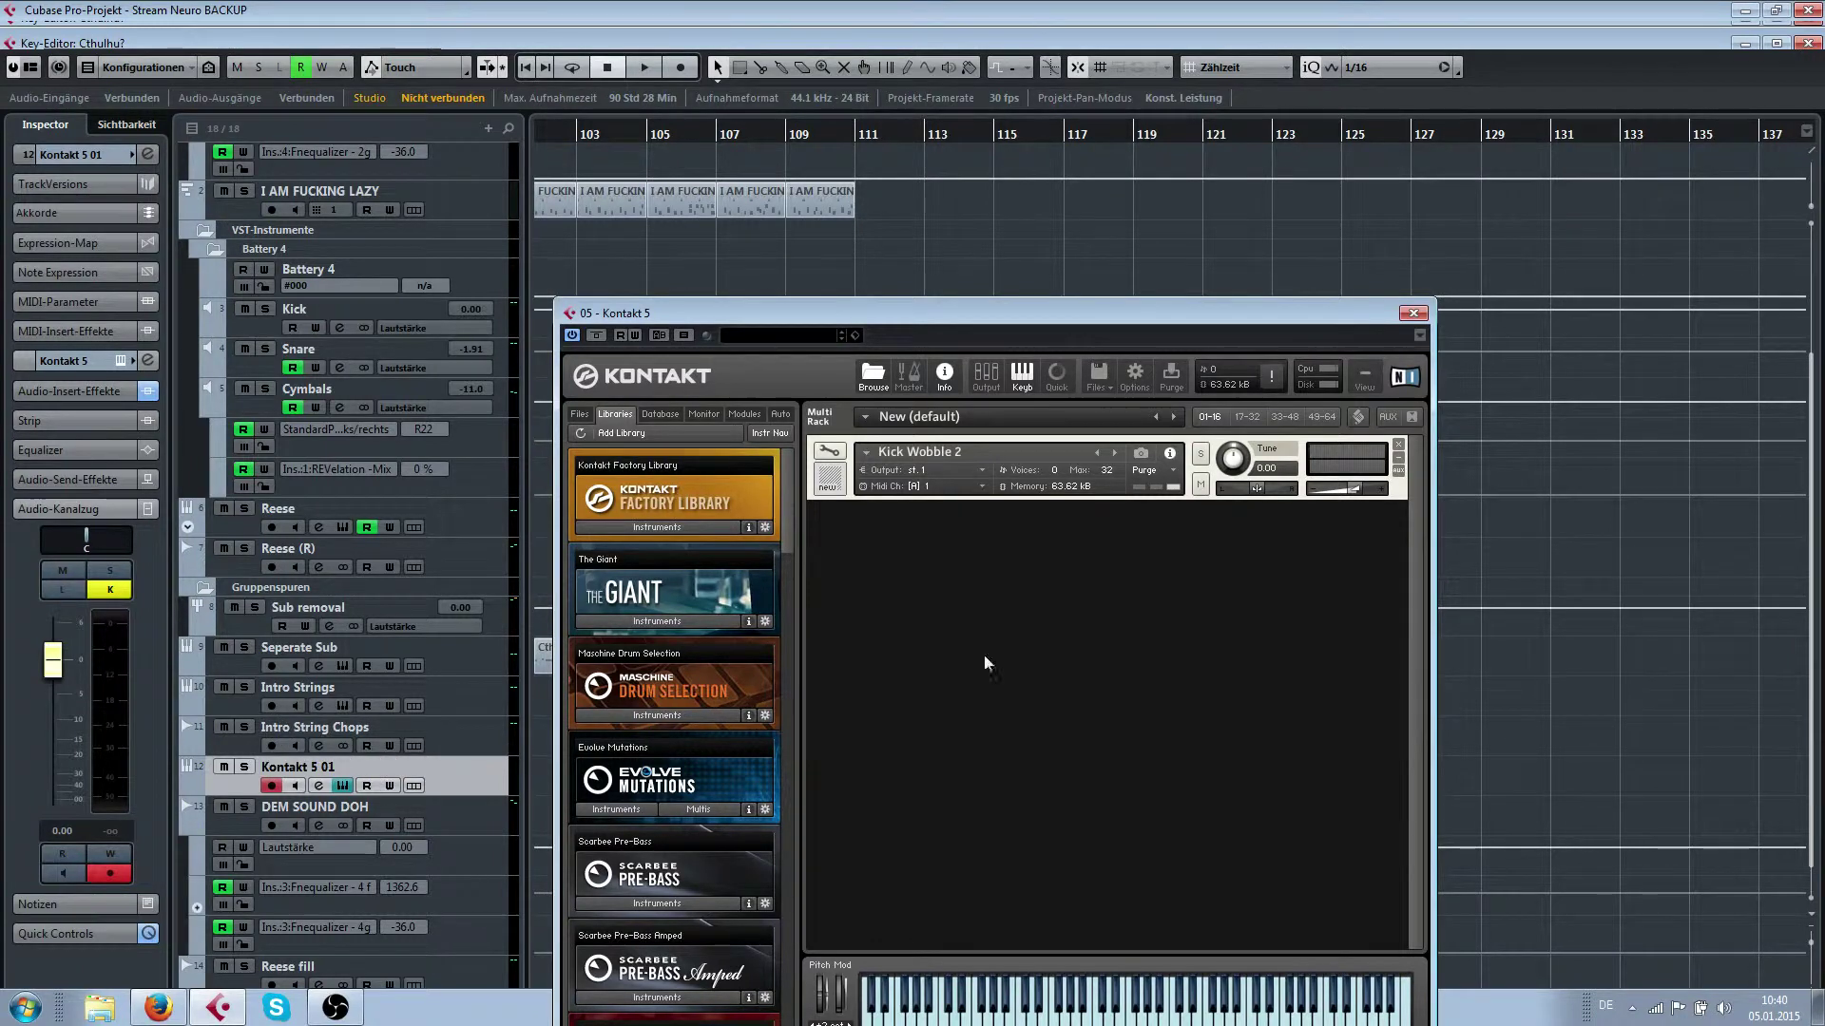
Rename the new Kontakt track as Kick Wobble and close the instrument's window
double_click(316, 768)
text(Kick)
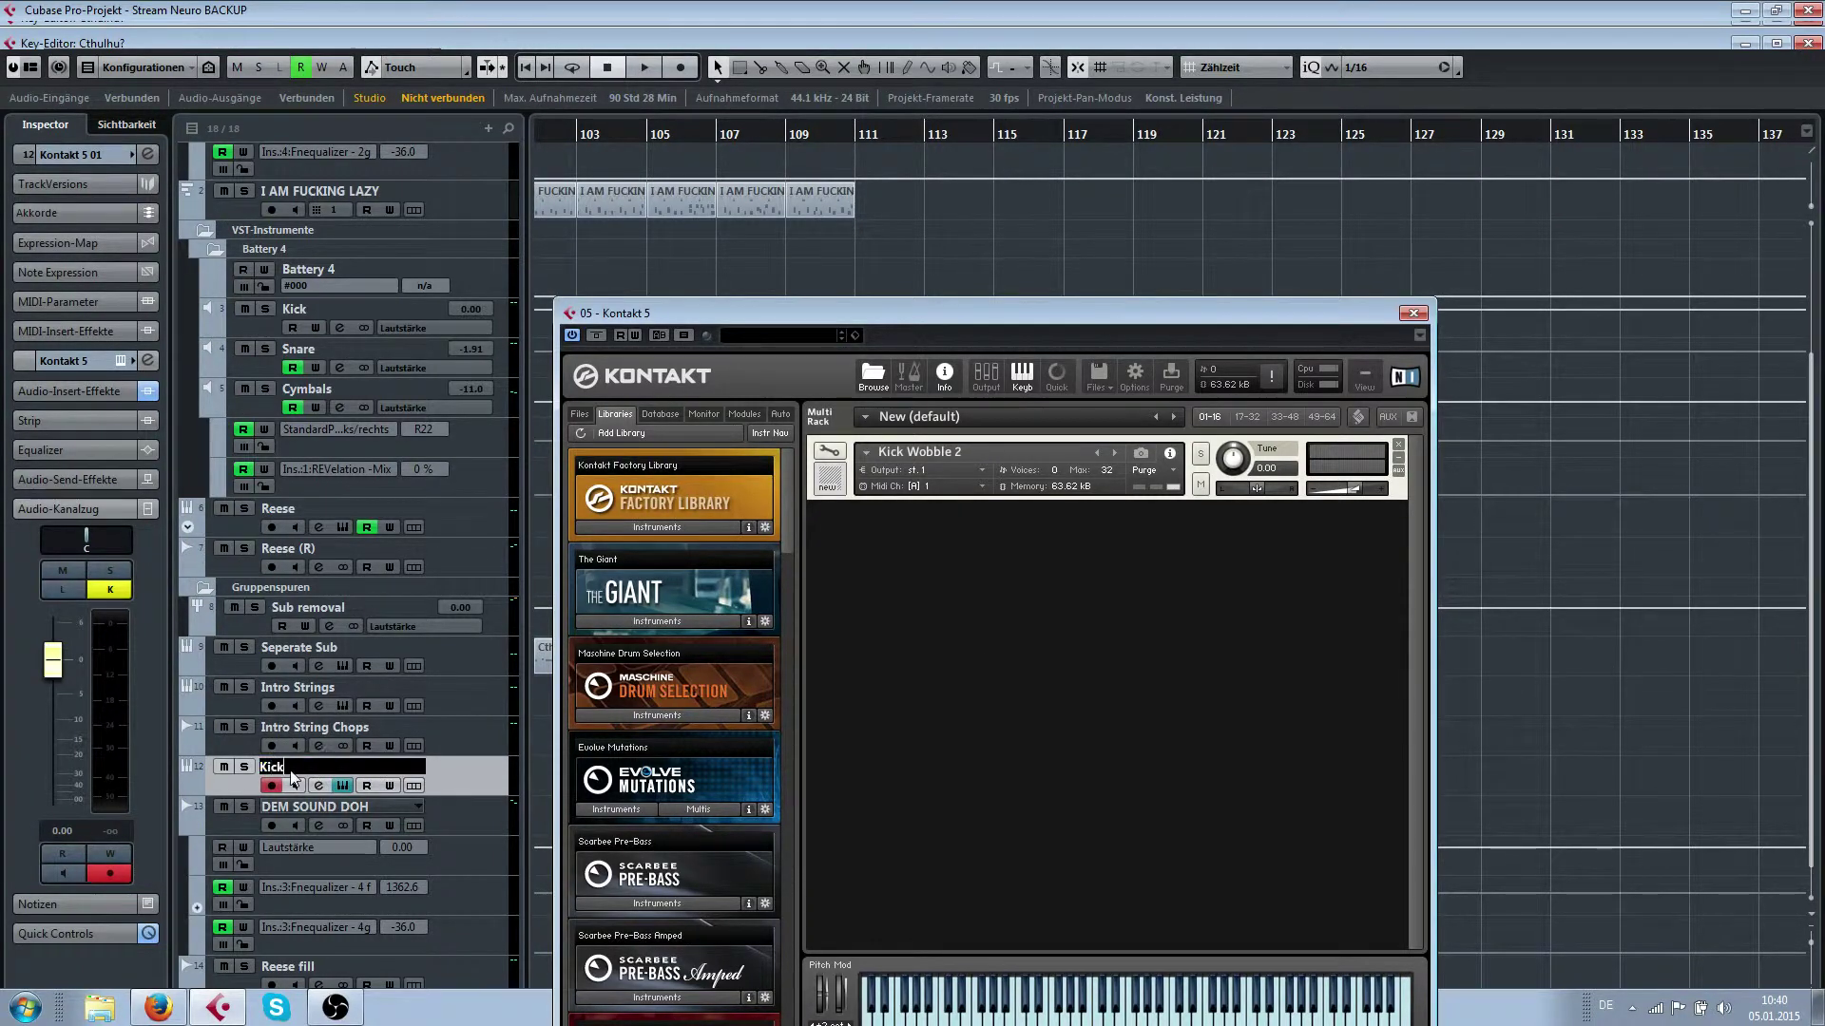
text( Wobble)
key(Return)
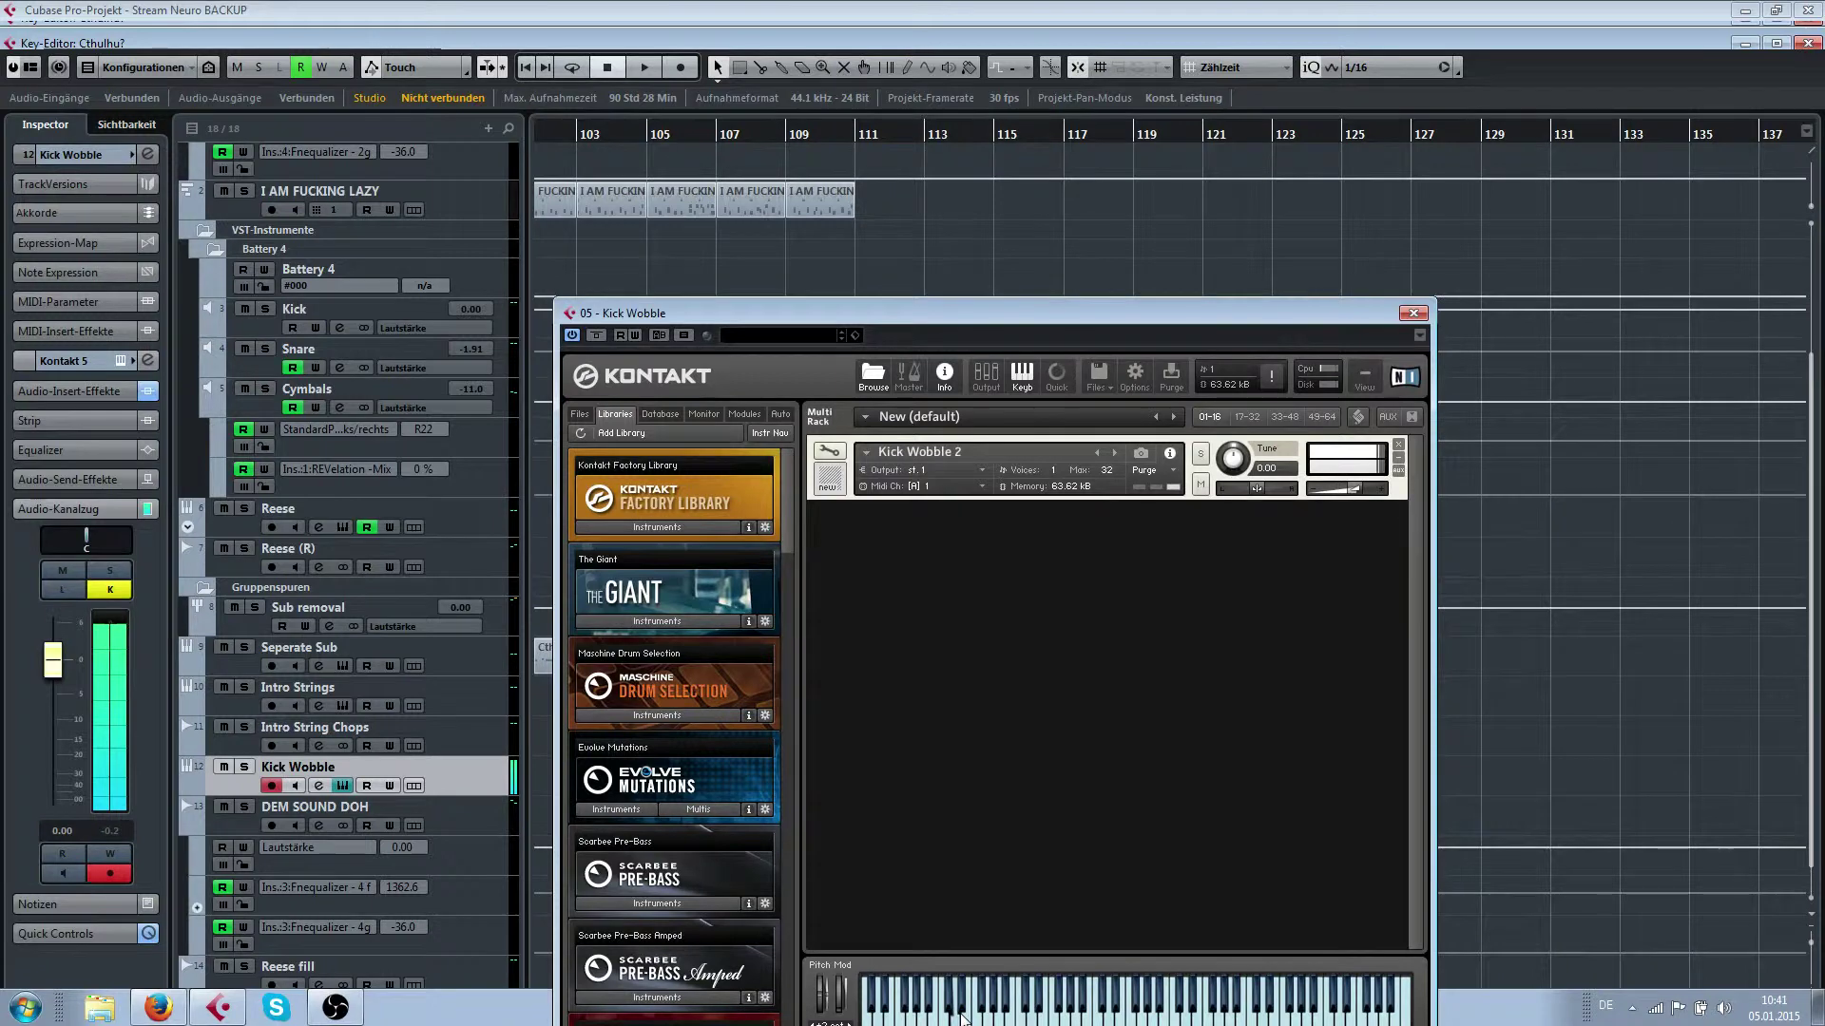
click(1413, 312)
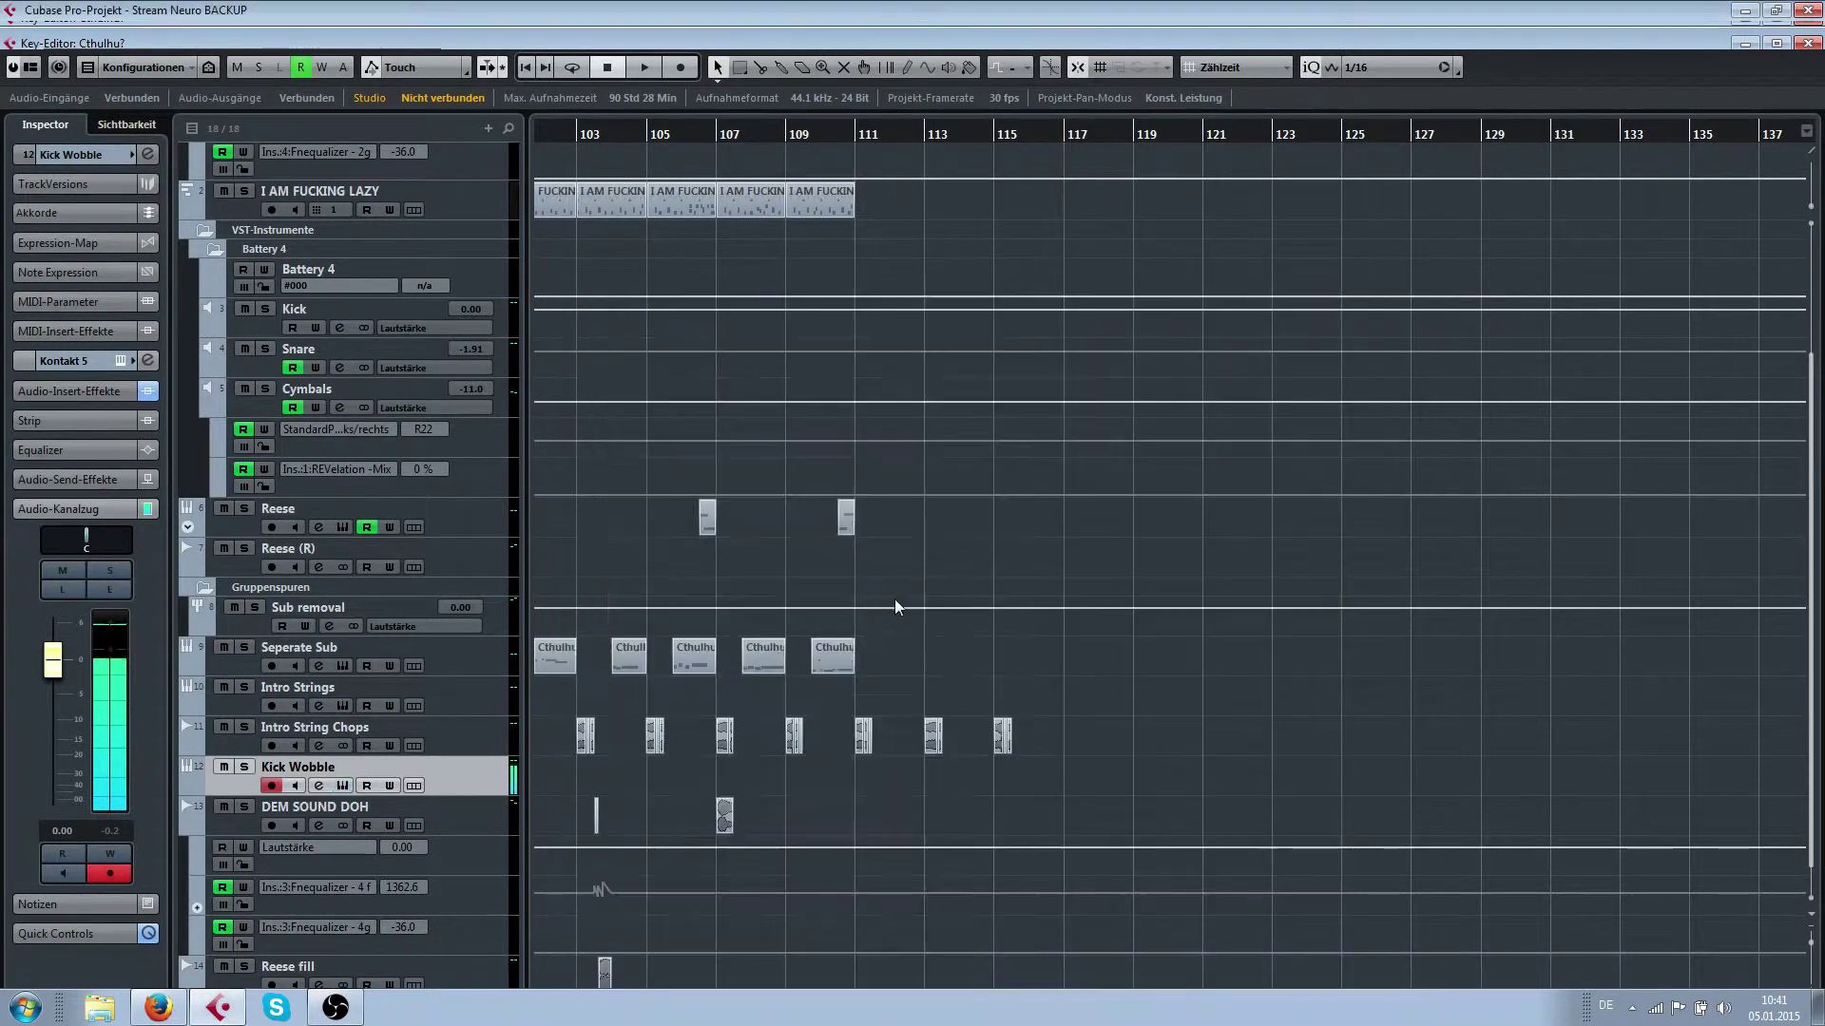
Draw an empty part on the Kick Wobble track from bar 111 to bar 117
scroll(918, 560, up, 2)
key(h)
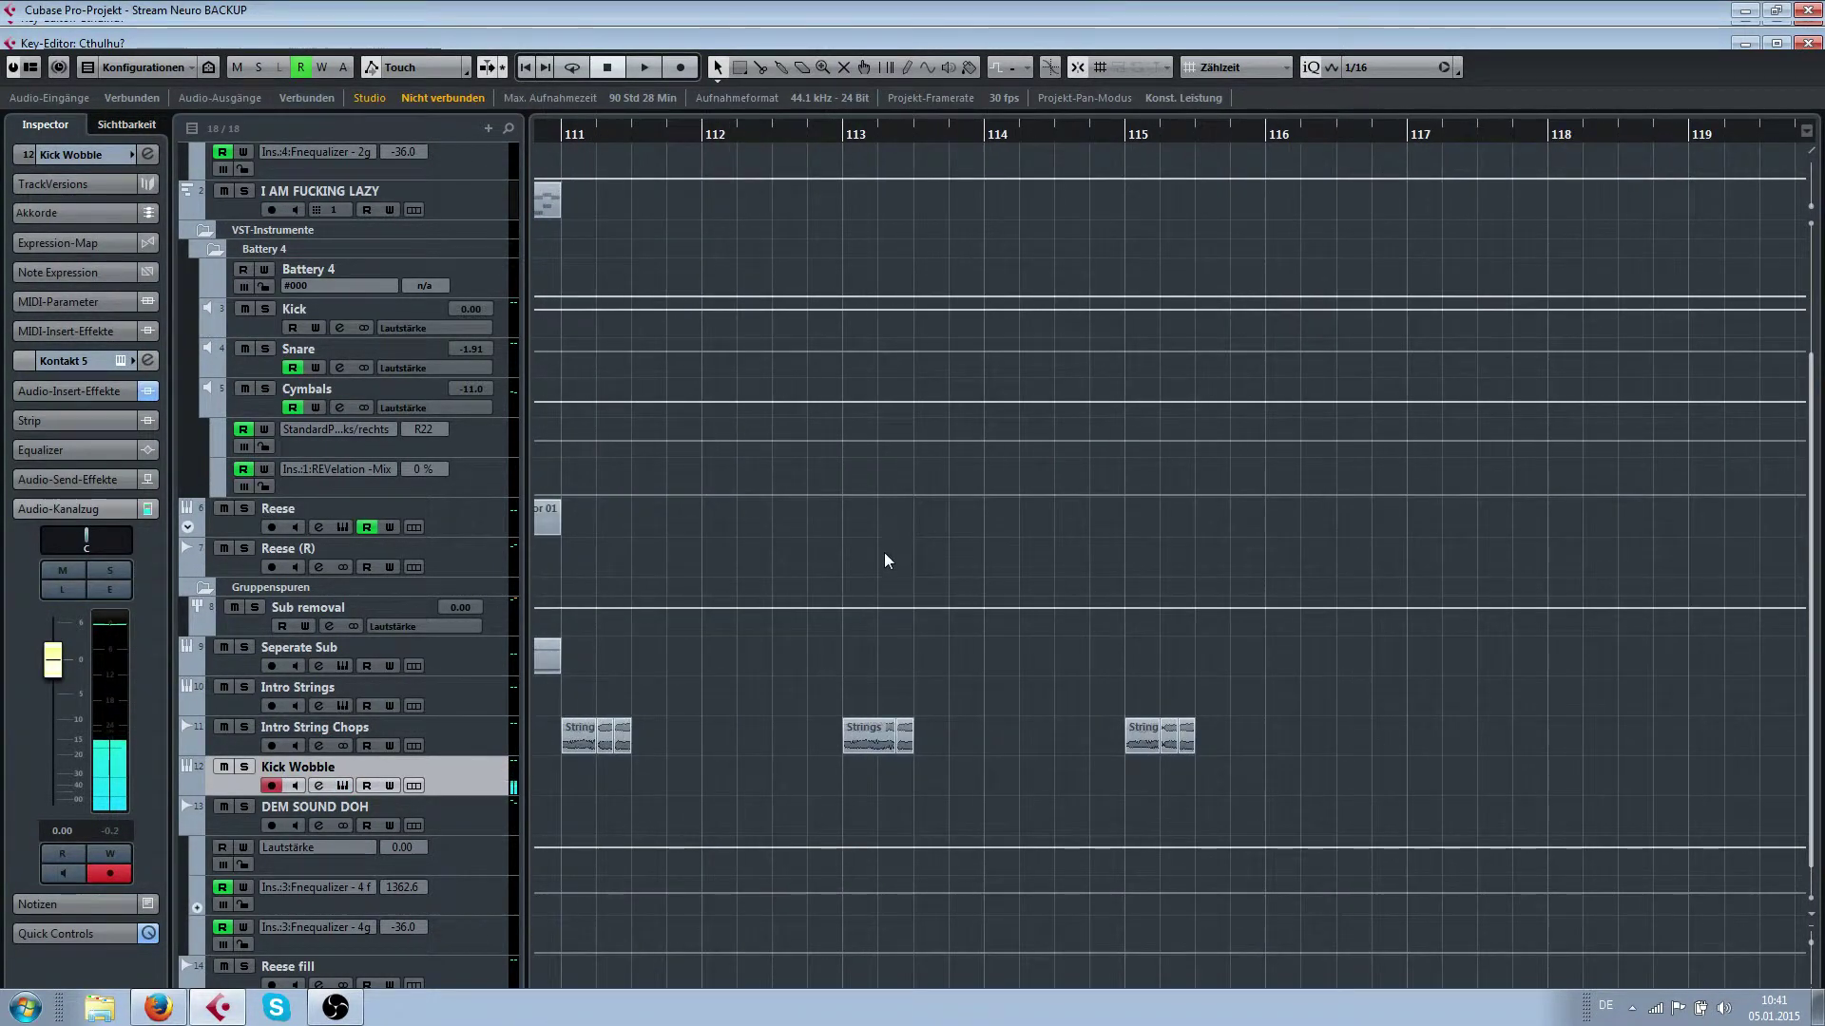
right_click(968, 684)
click(982, 666)
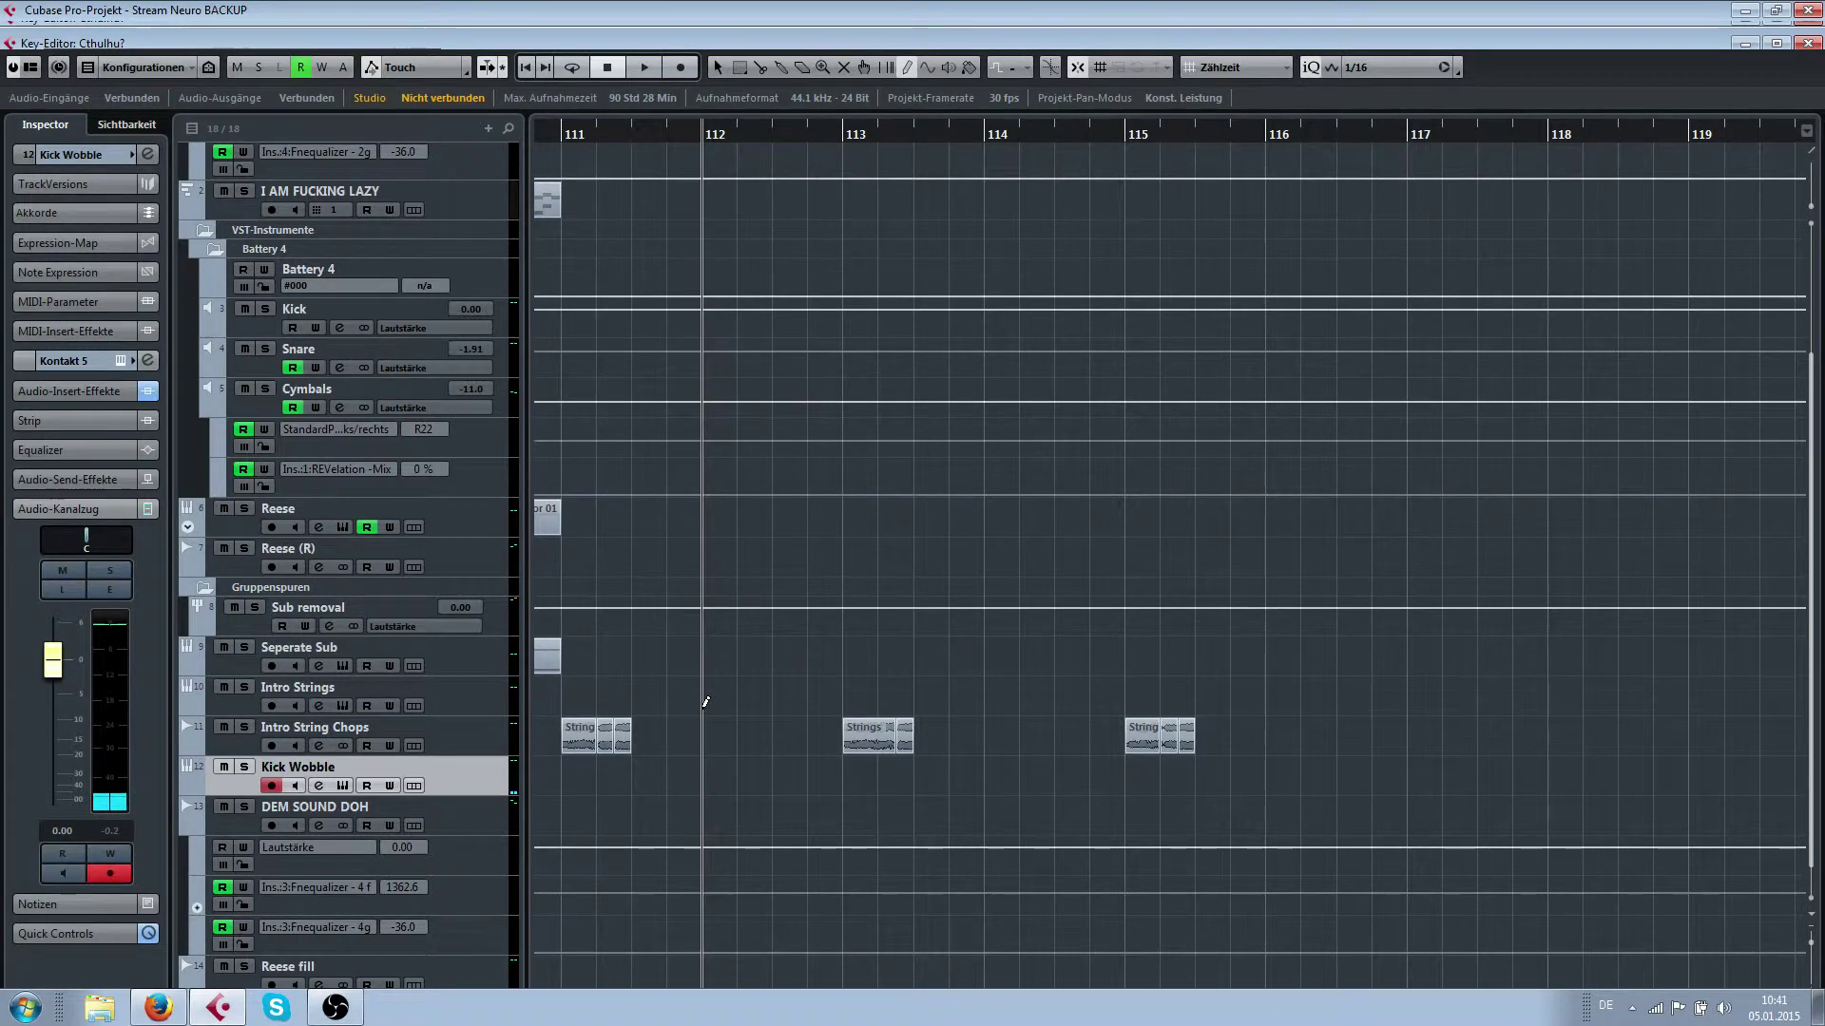
scroll(705, 704, down, 1)
scroll(775, 660, up, 4)
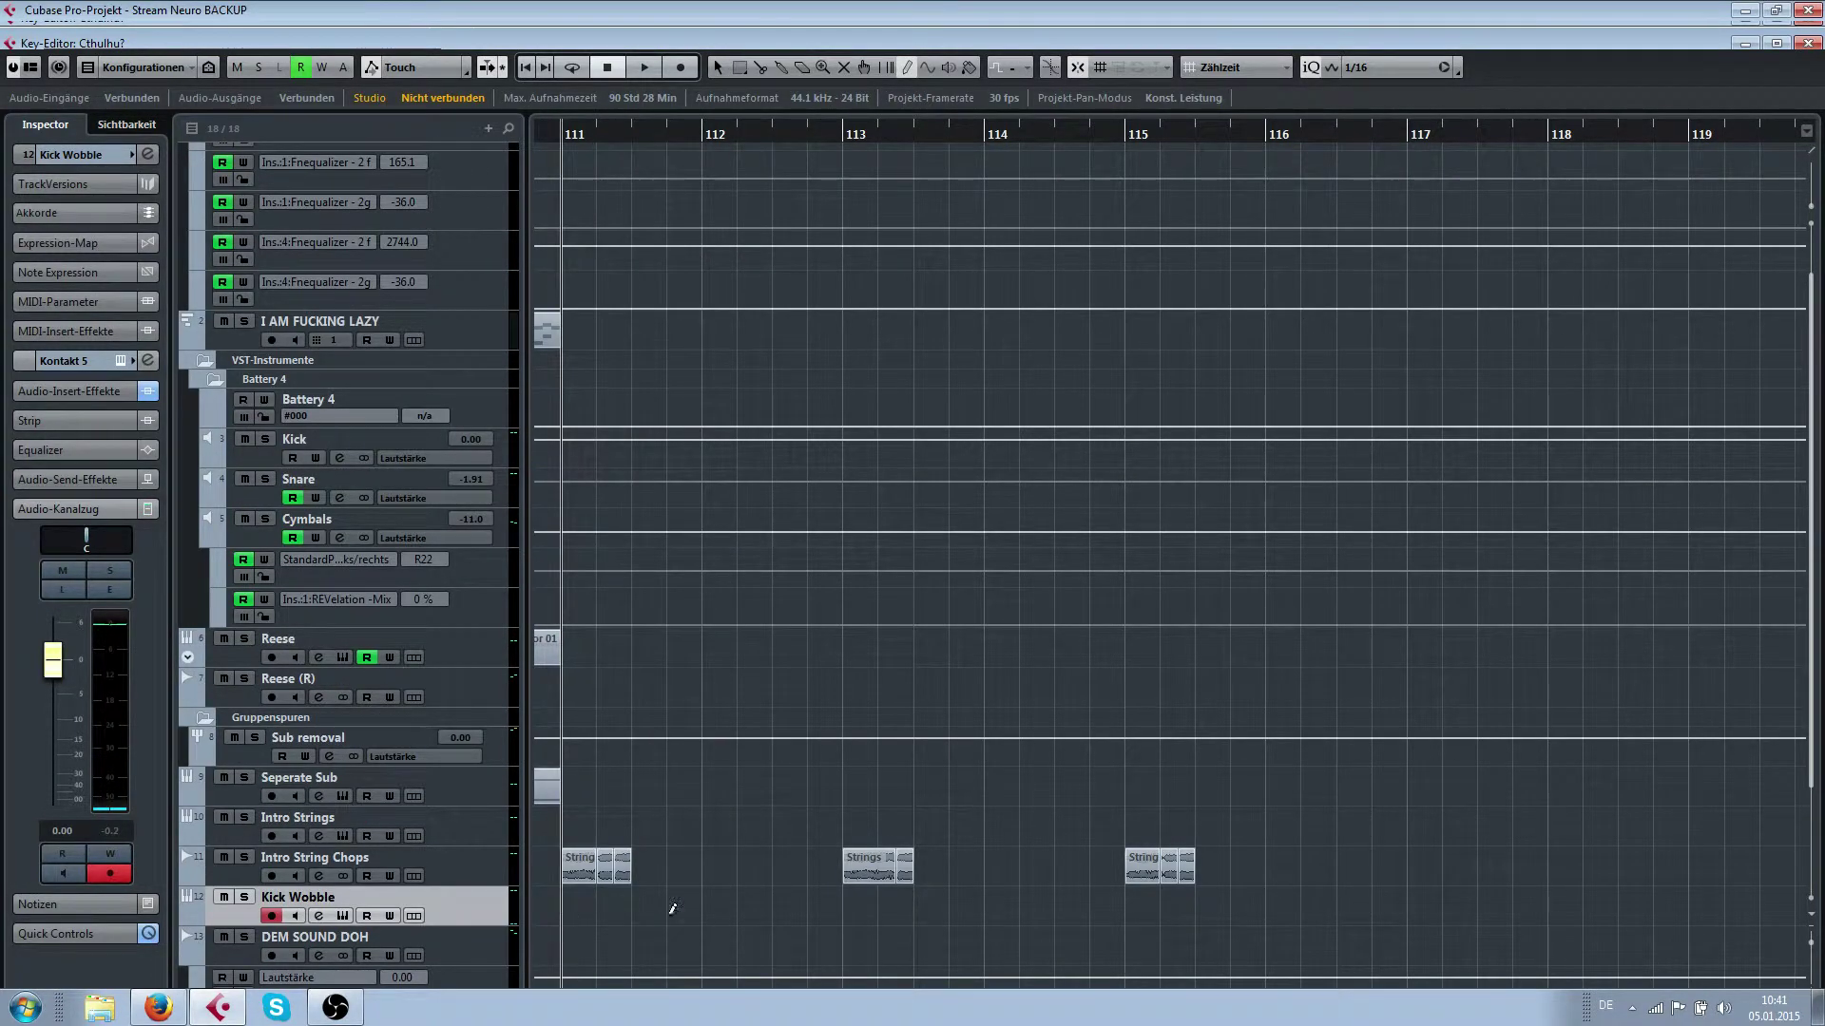
drag(669, 914, 1412, 912)
right_click(1411, 913)
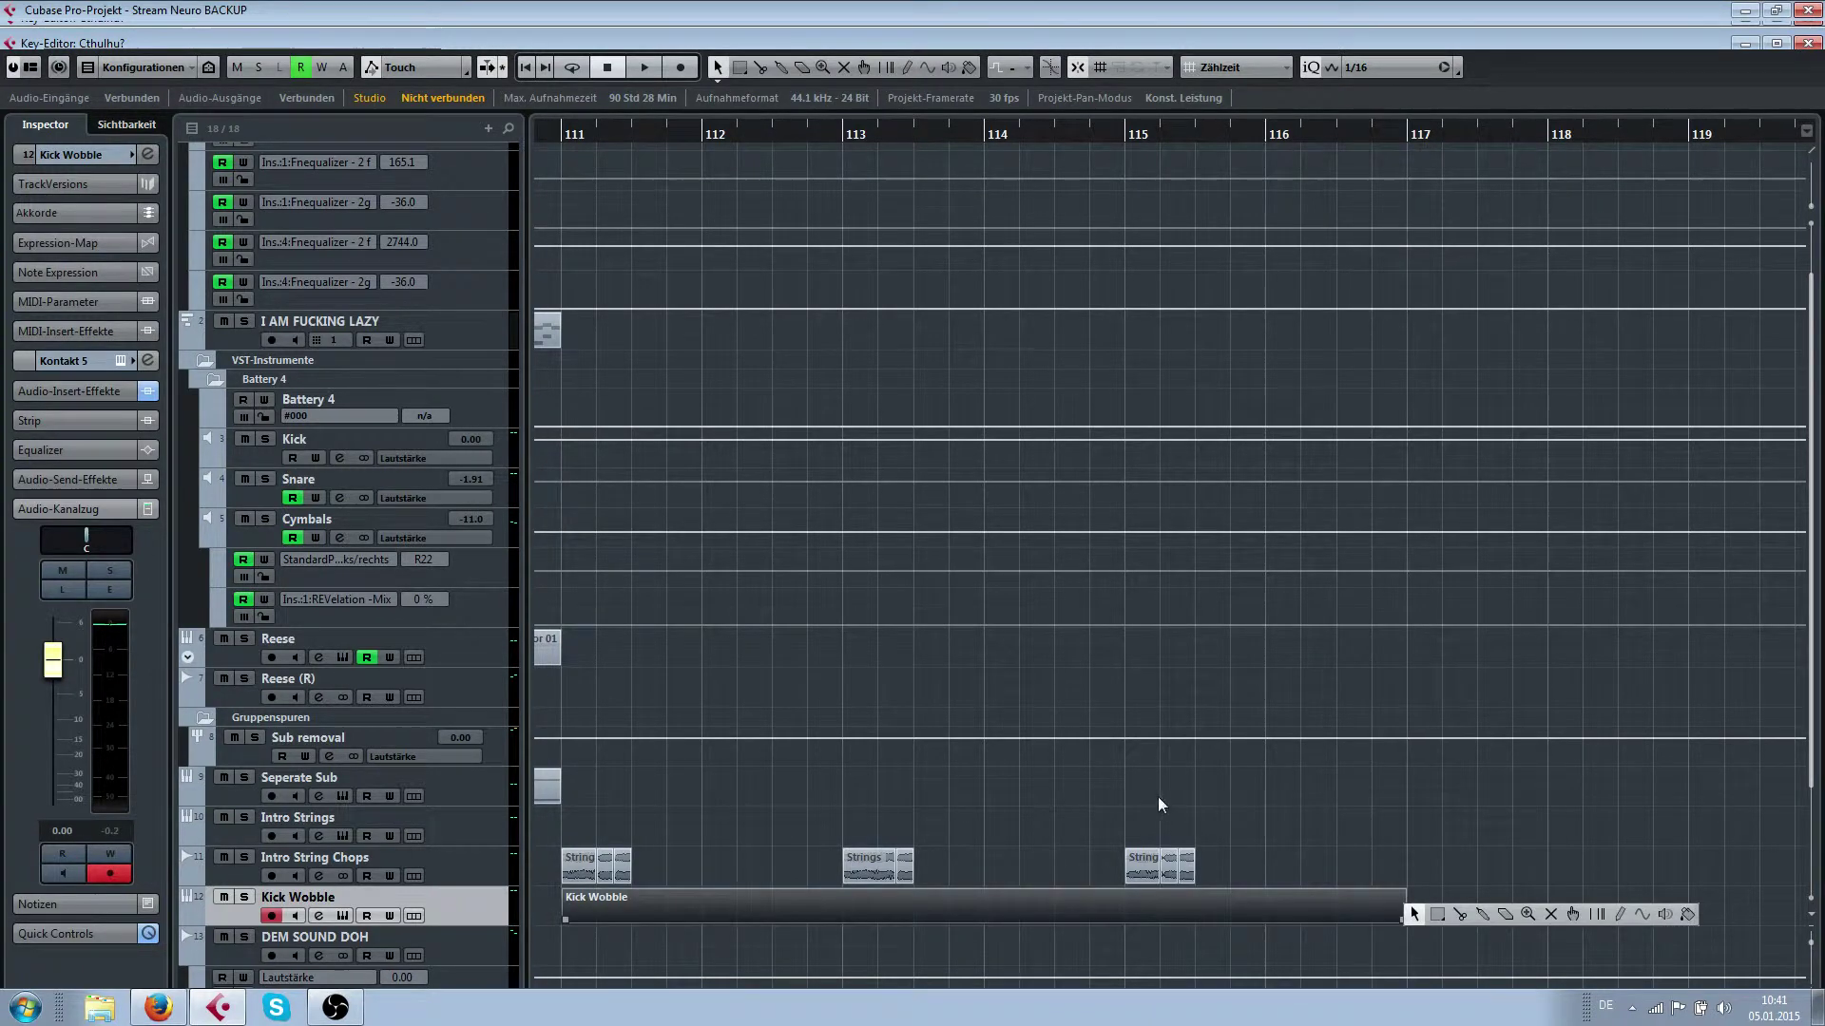
Move the Strings stabs at bars 111, 113 and 115 one bar later, to bars 112, 114 and 116
scroll(1158, 804, down, 4)
click(1055, 825)
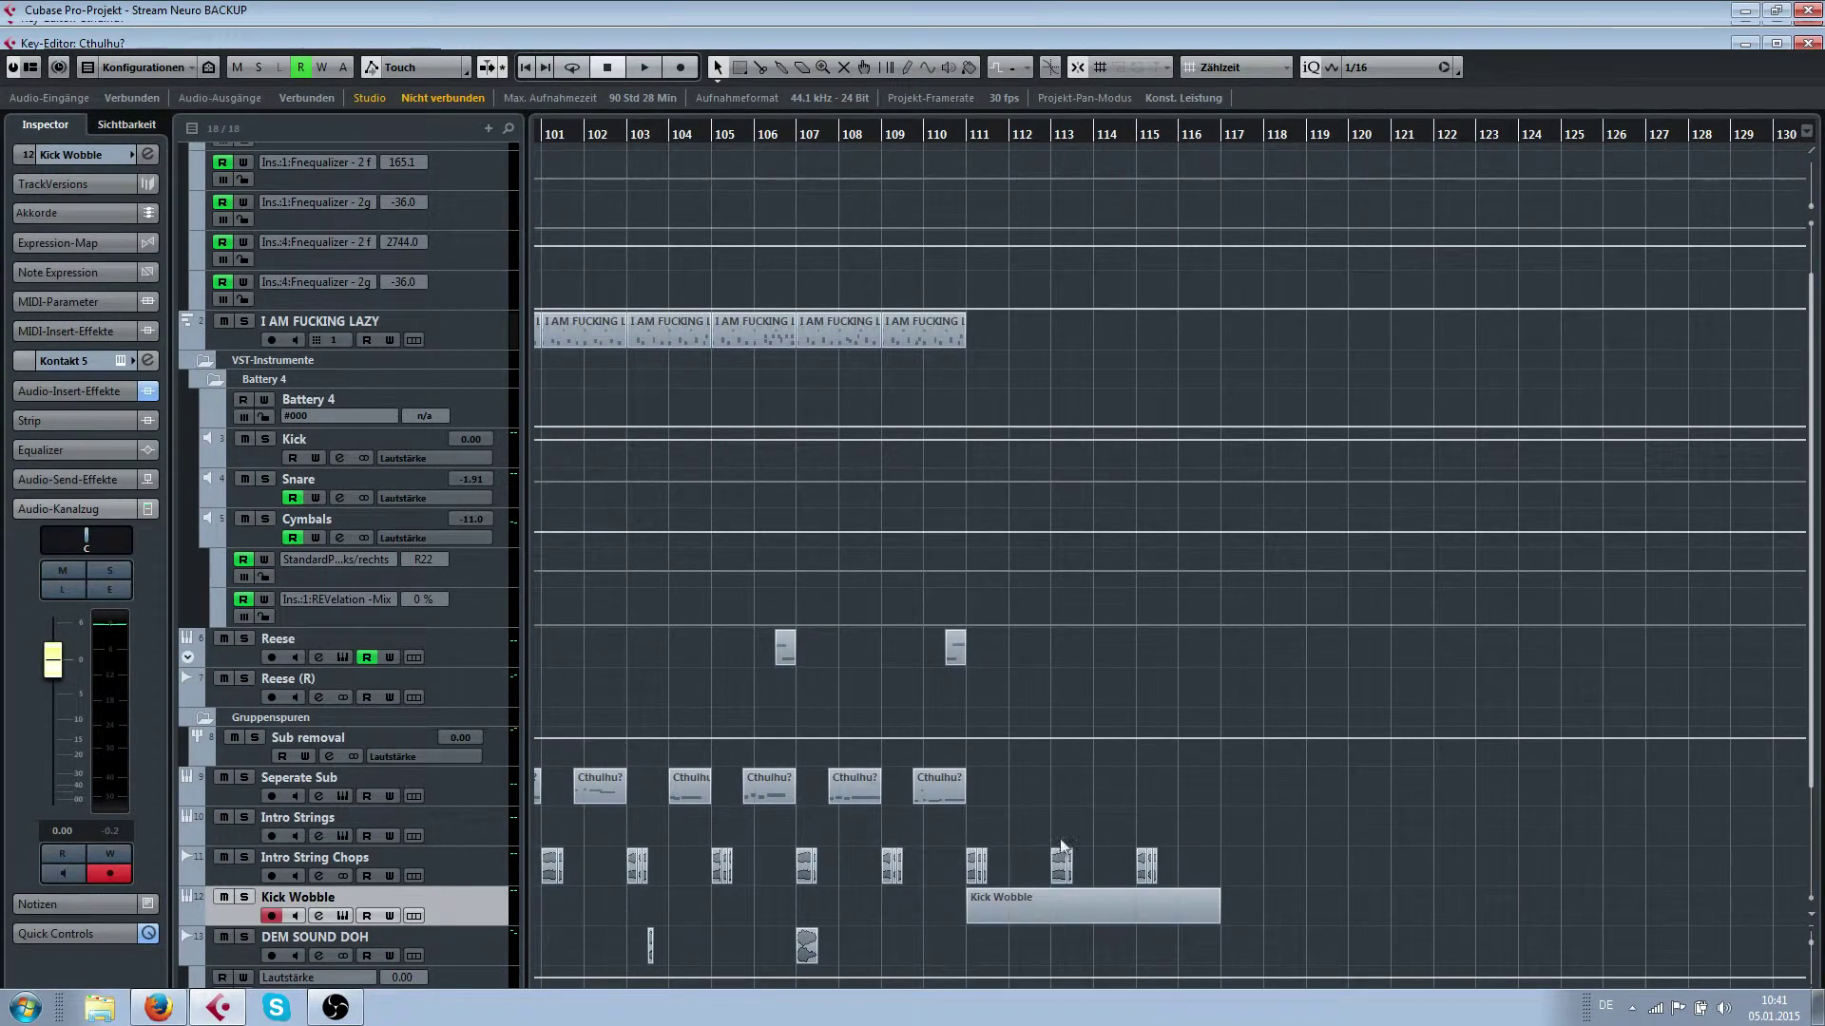
scroll(1019, 836, up, 2)
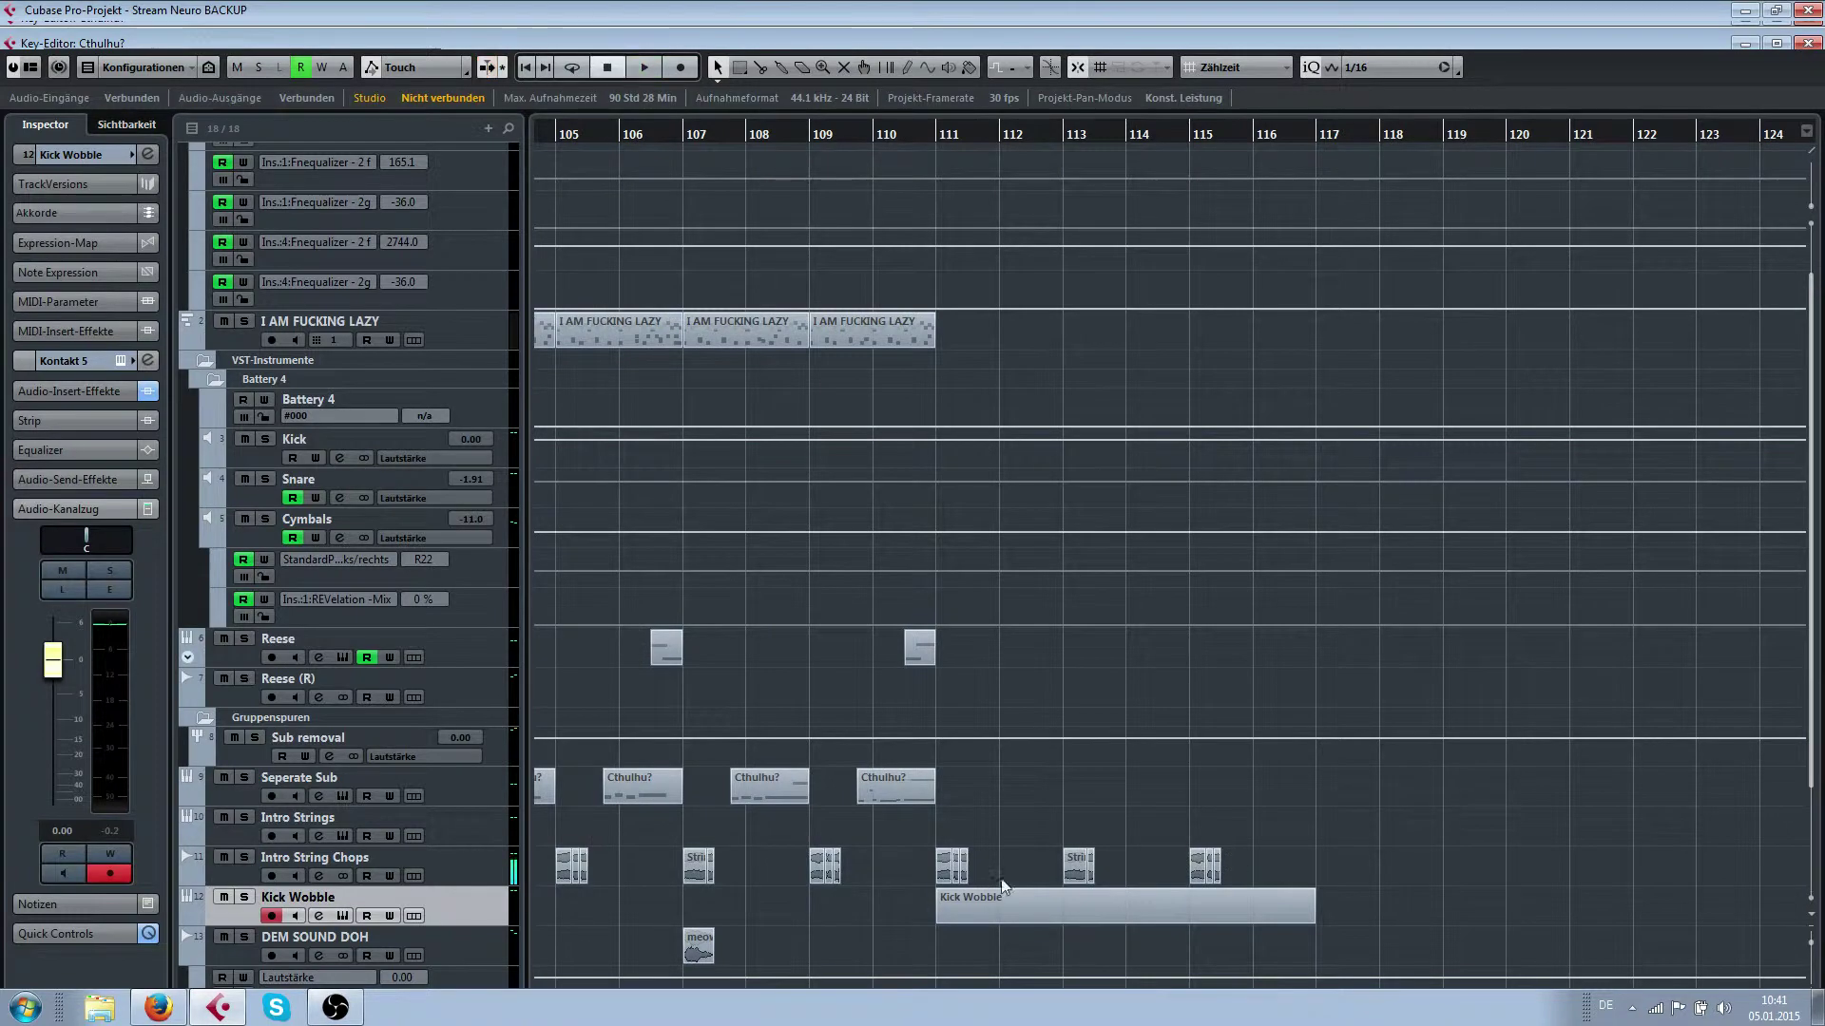
scroll(1003, 880, up, 4)
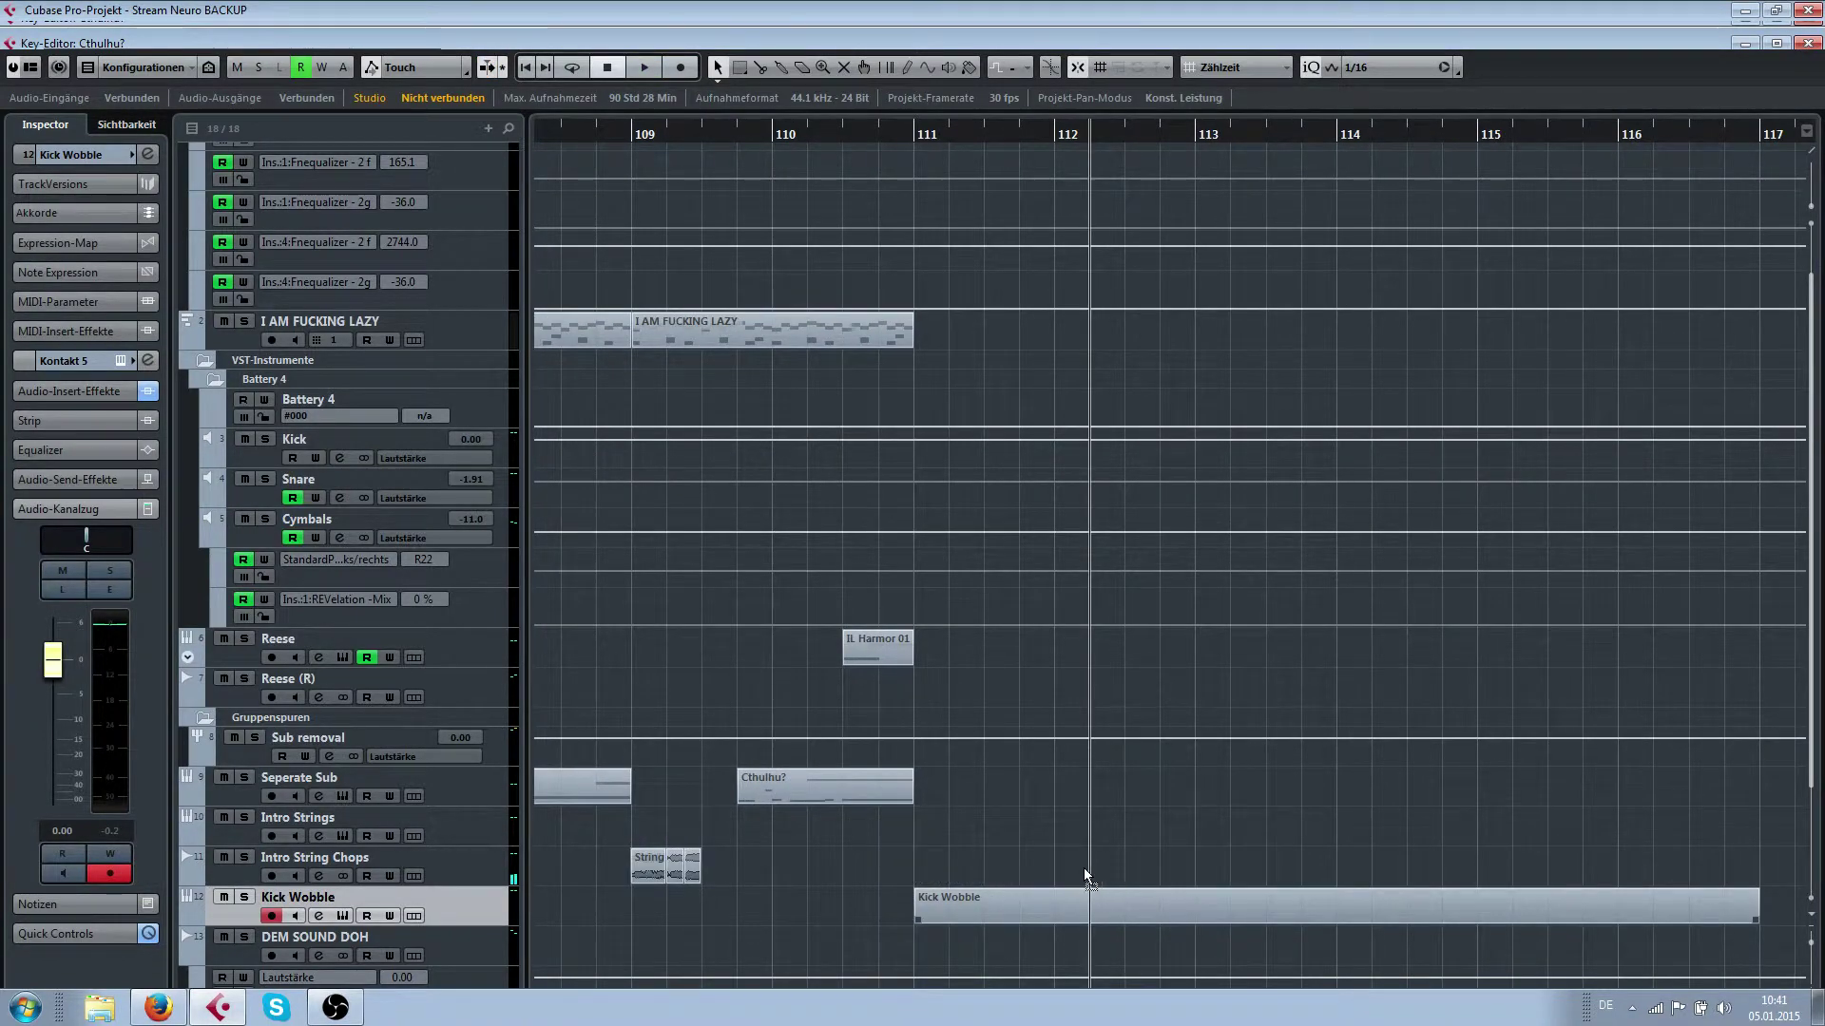
scroll(916, 875, down, 4)
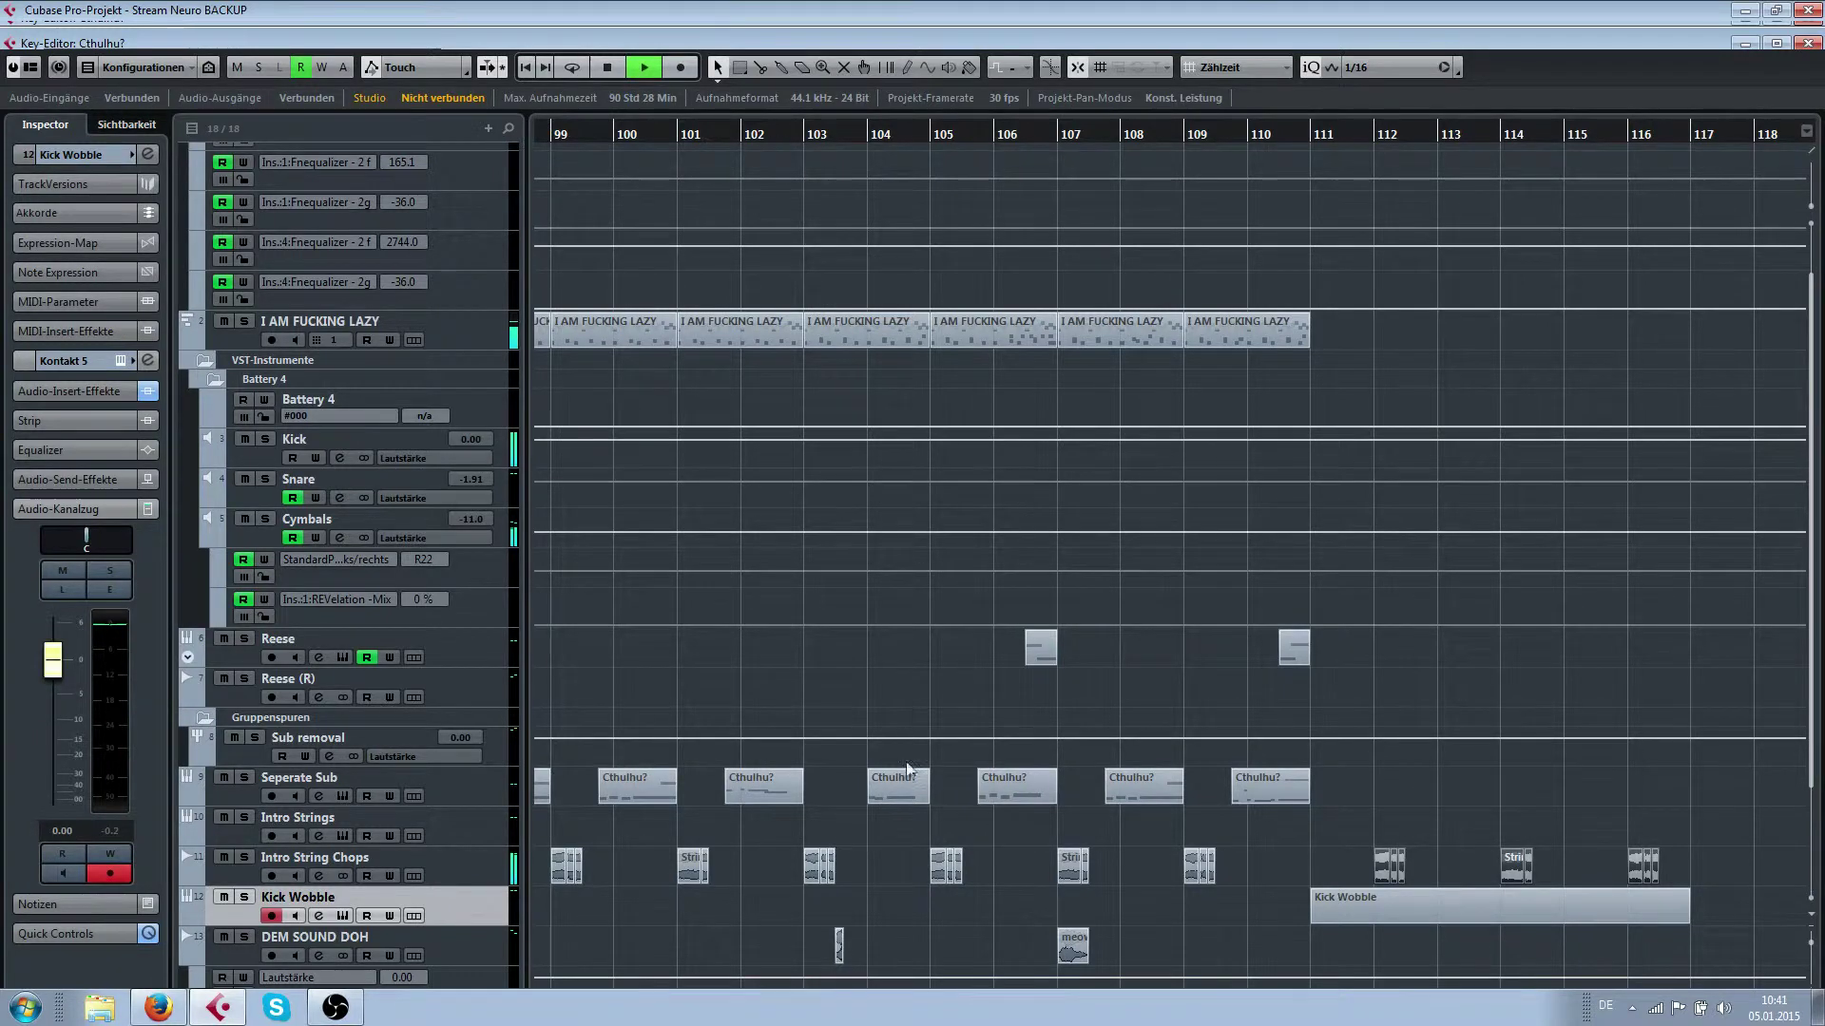
Play back the arrangement leading up to the Kick Wobble part at bar 111
scroll(900, 861, down, 3)
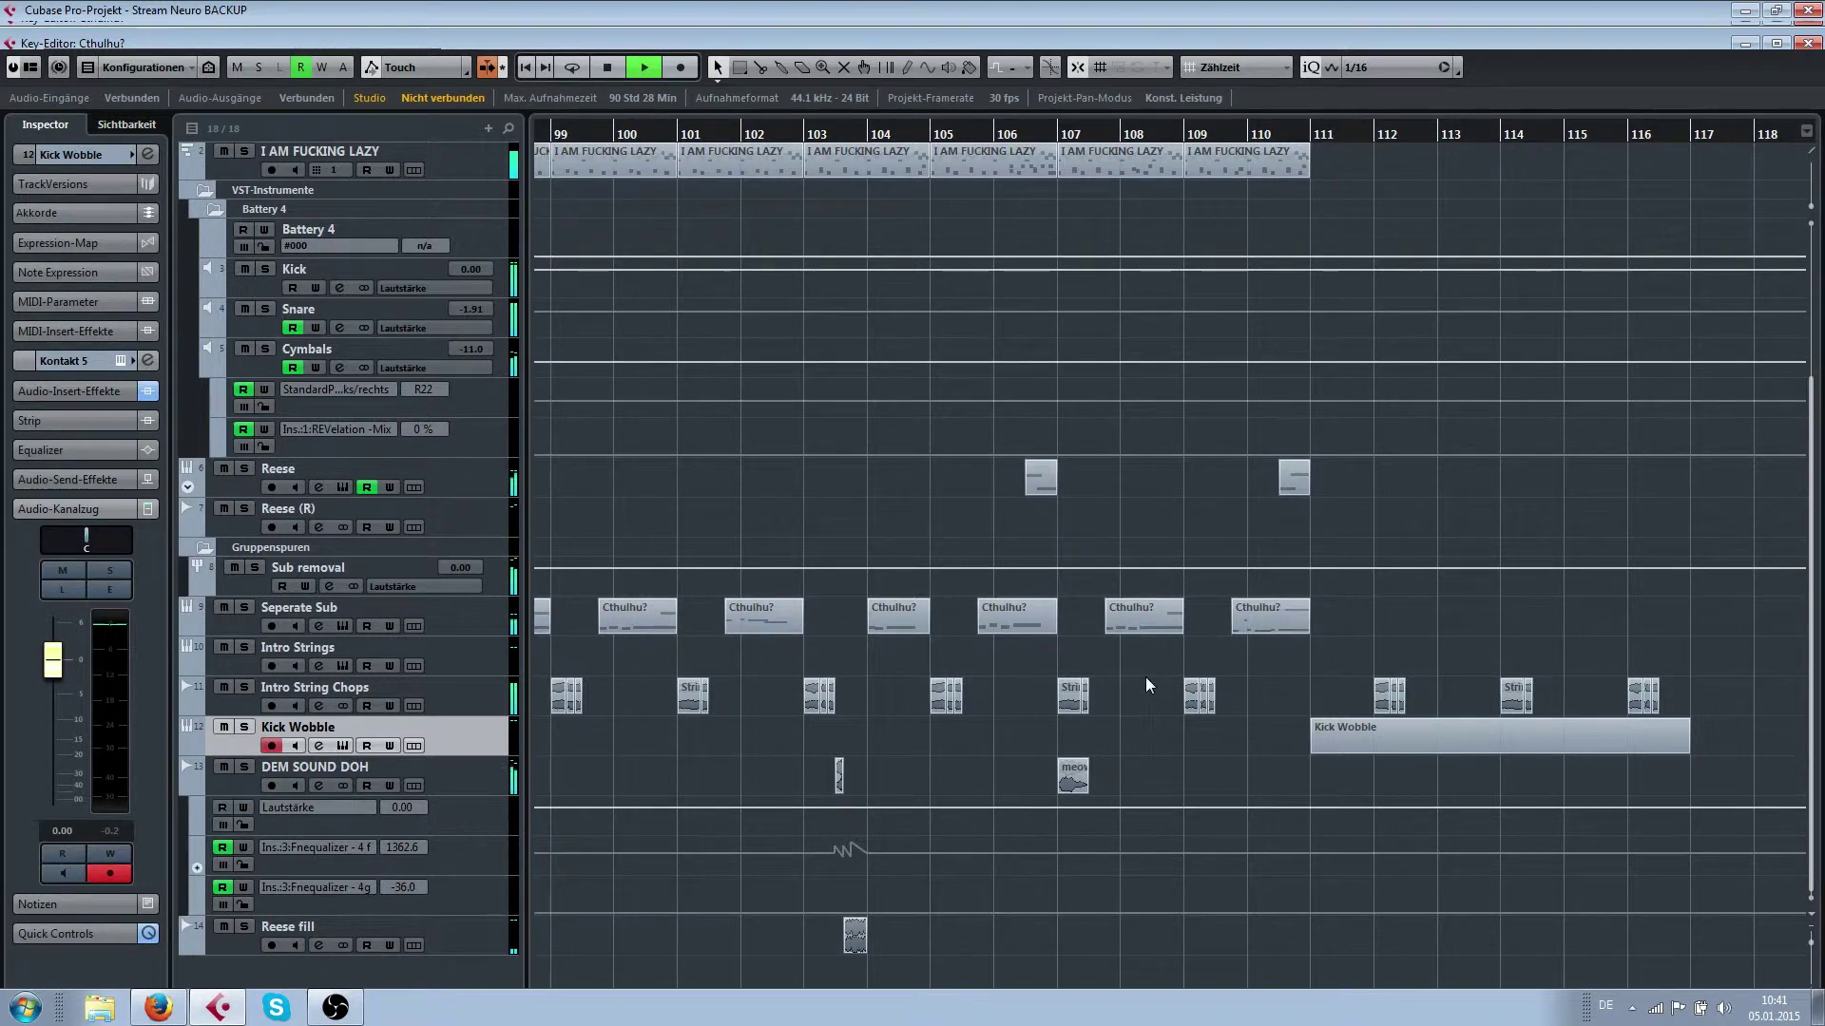
scroll(1241, 718, up, 2)
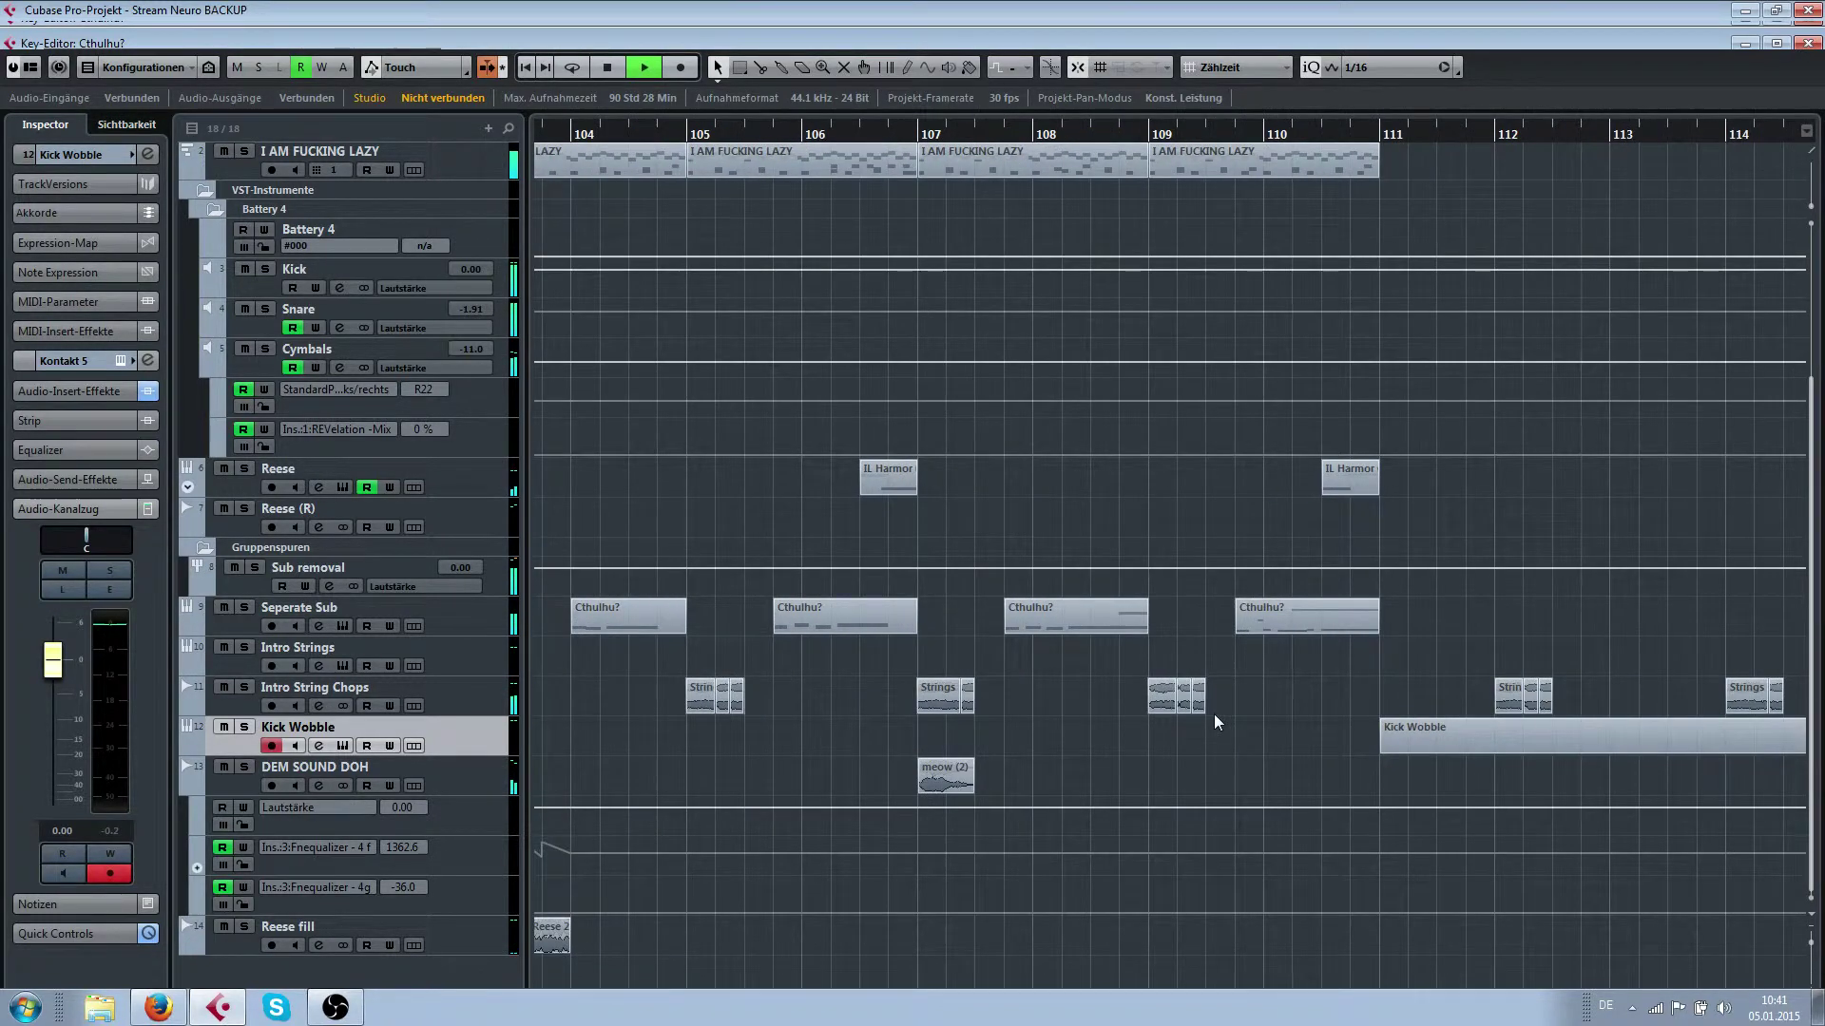
scroll(1215, 722, down, 2)
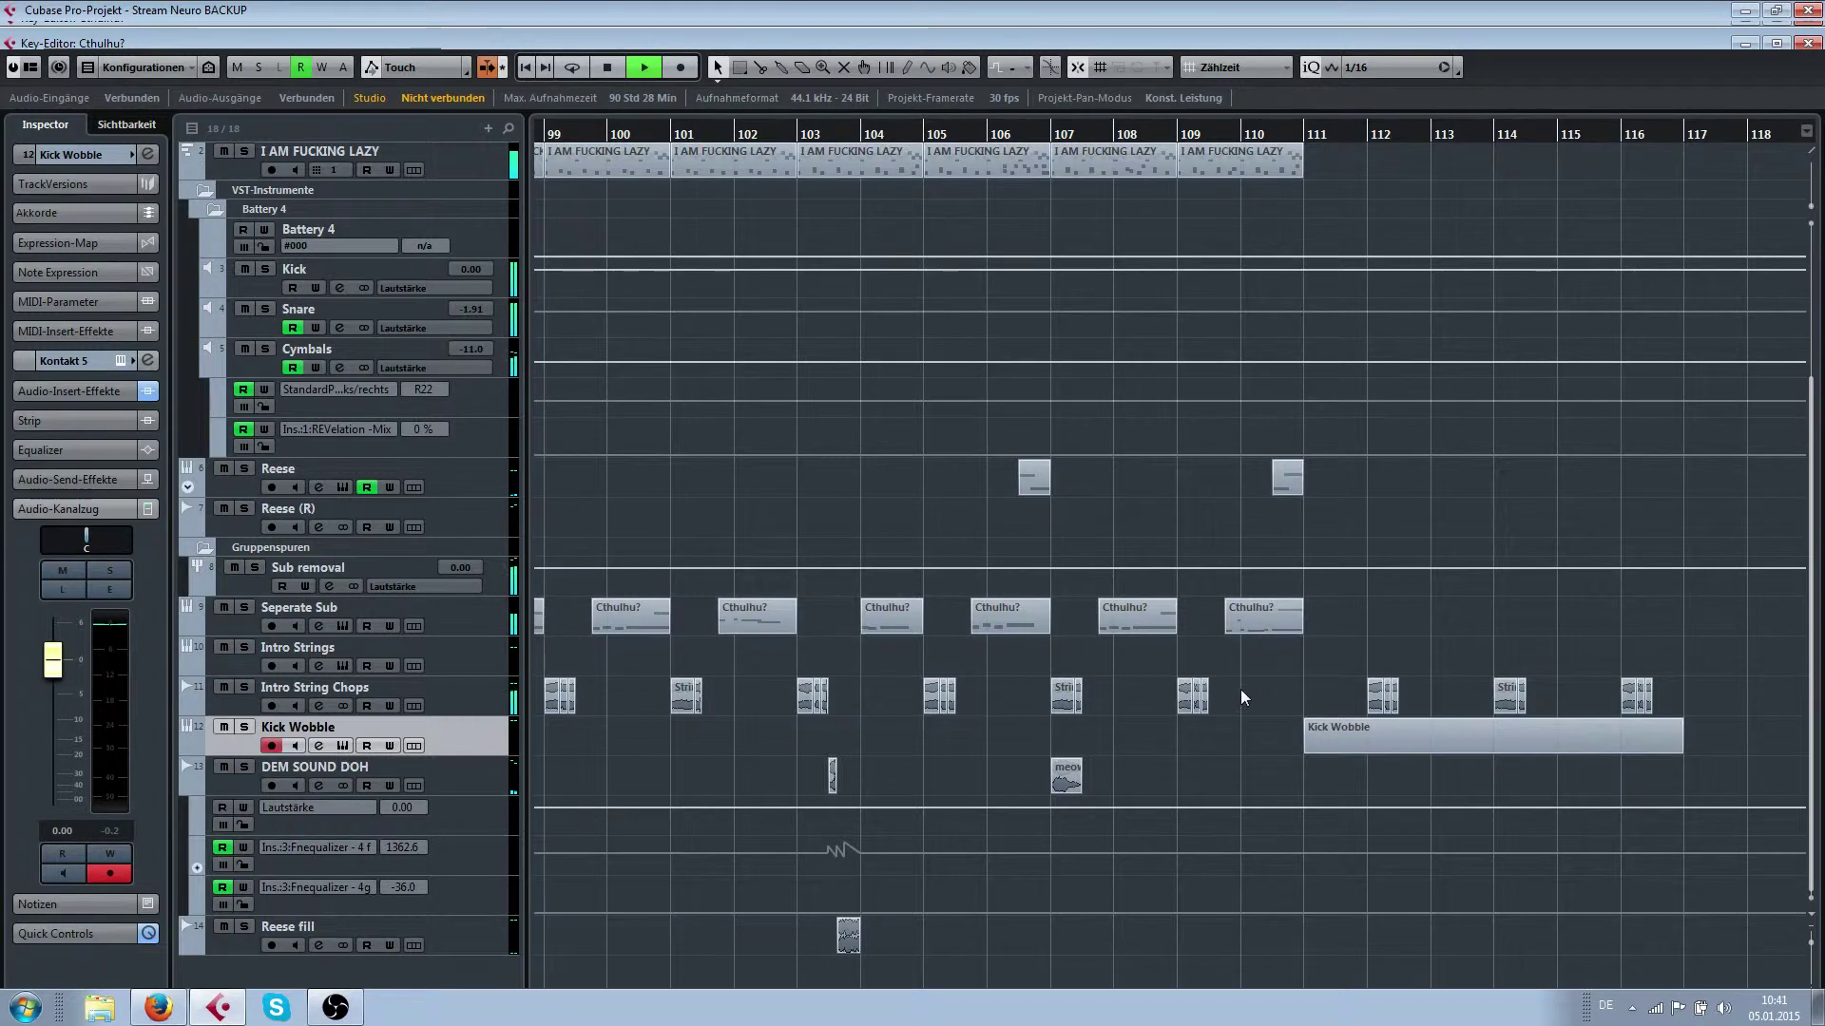
scroll(1240, 688, right, 1)
key(space)
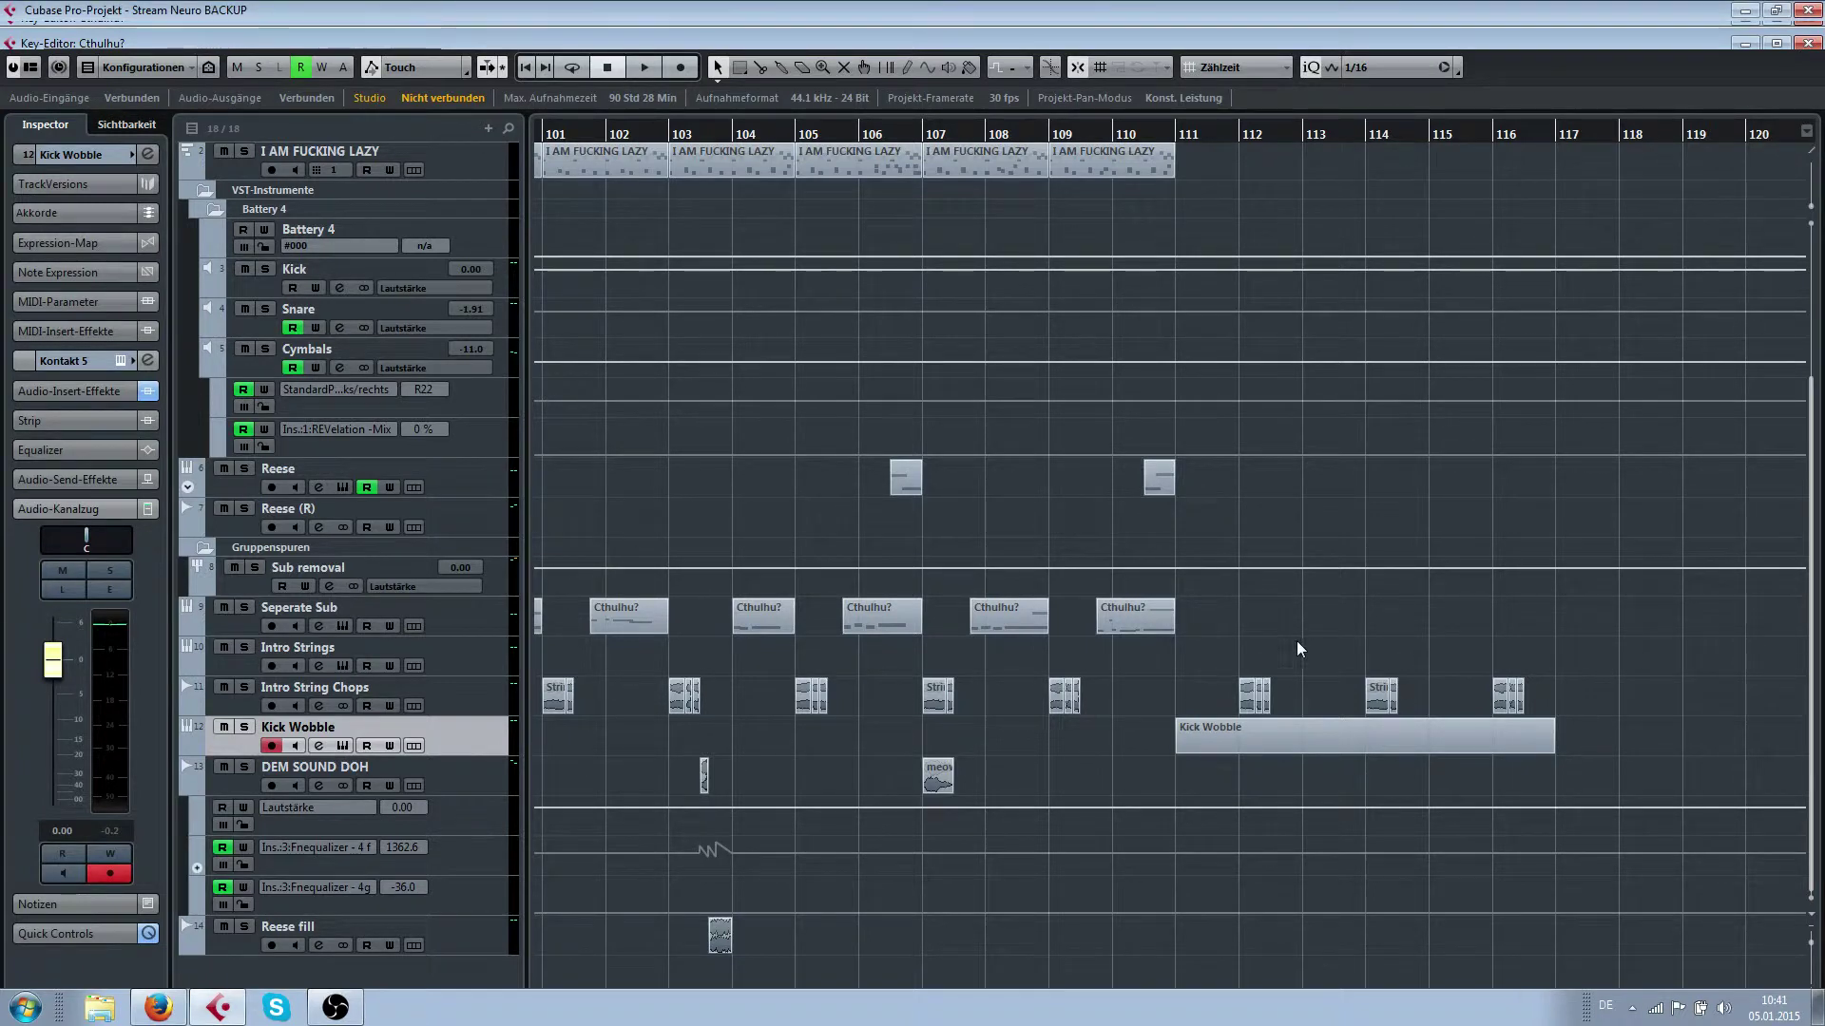
Play back the moved Strings stabs and look over the arrangement from about bar 83 to bar 117
scroll(1159, 618, right, 2)
scroll(969, 730, up, 2)
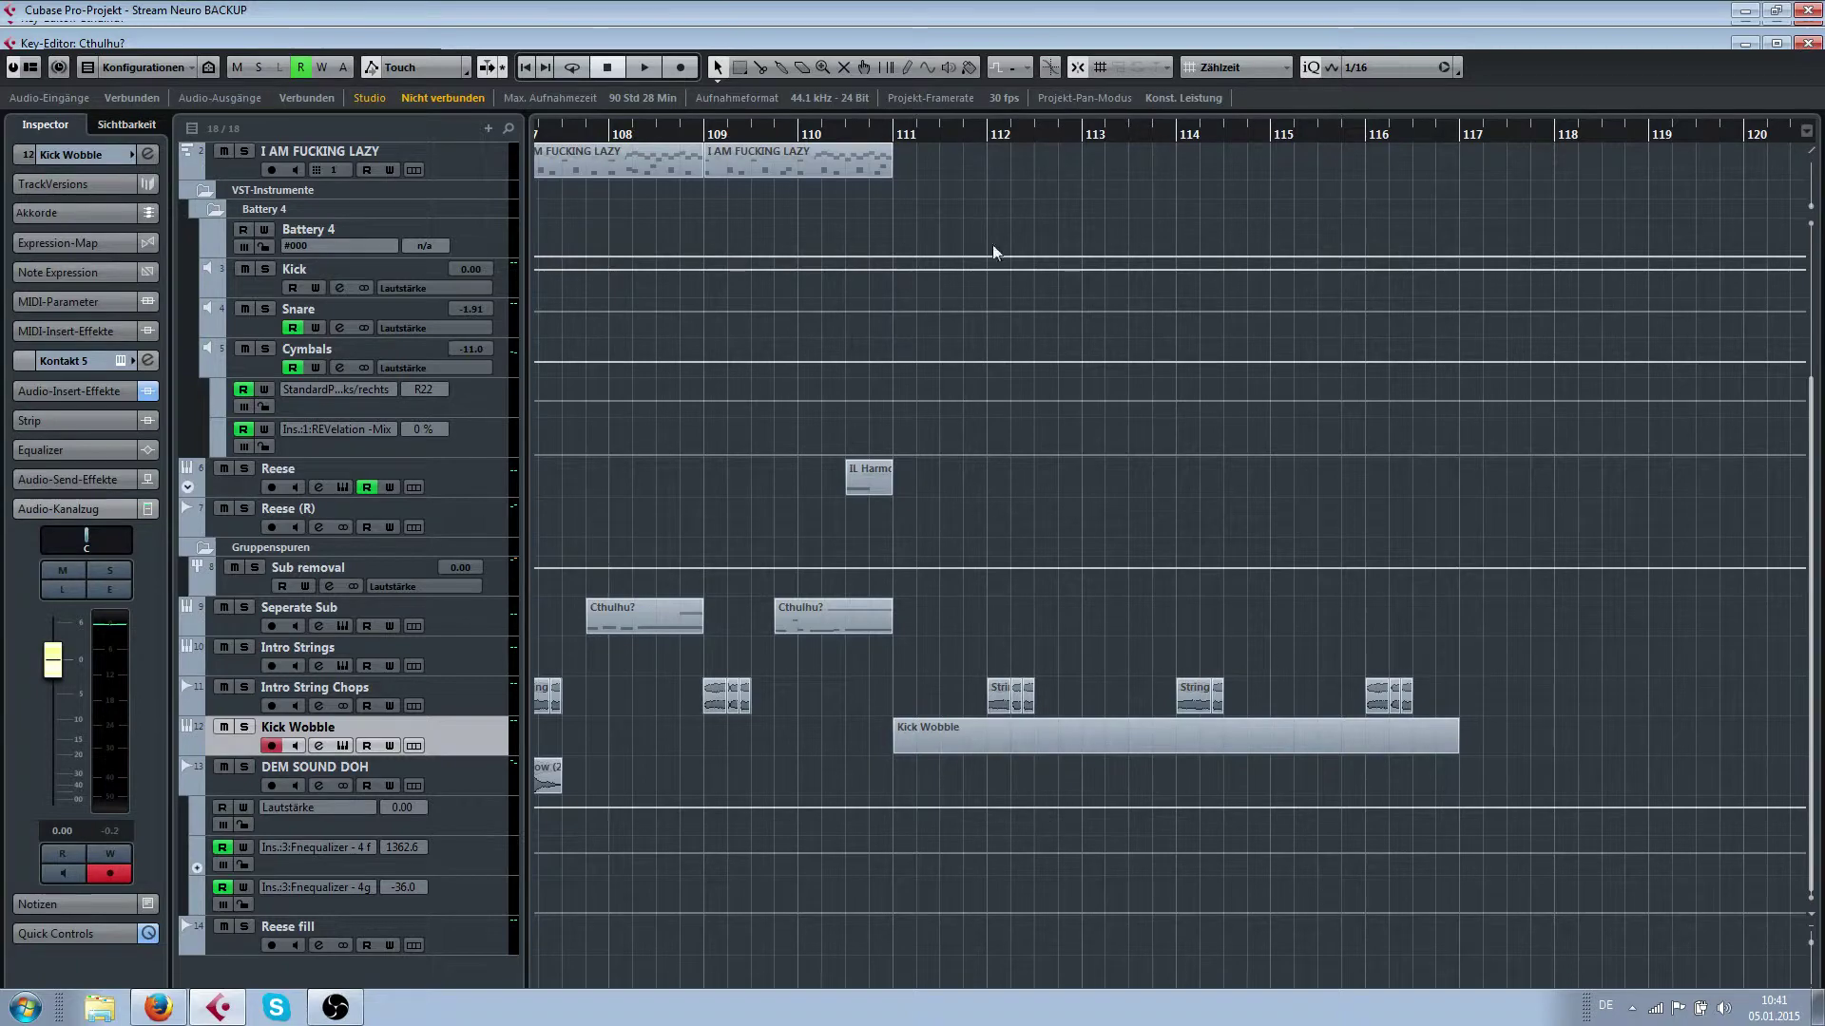
scroll(1064, 732, down, 6)
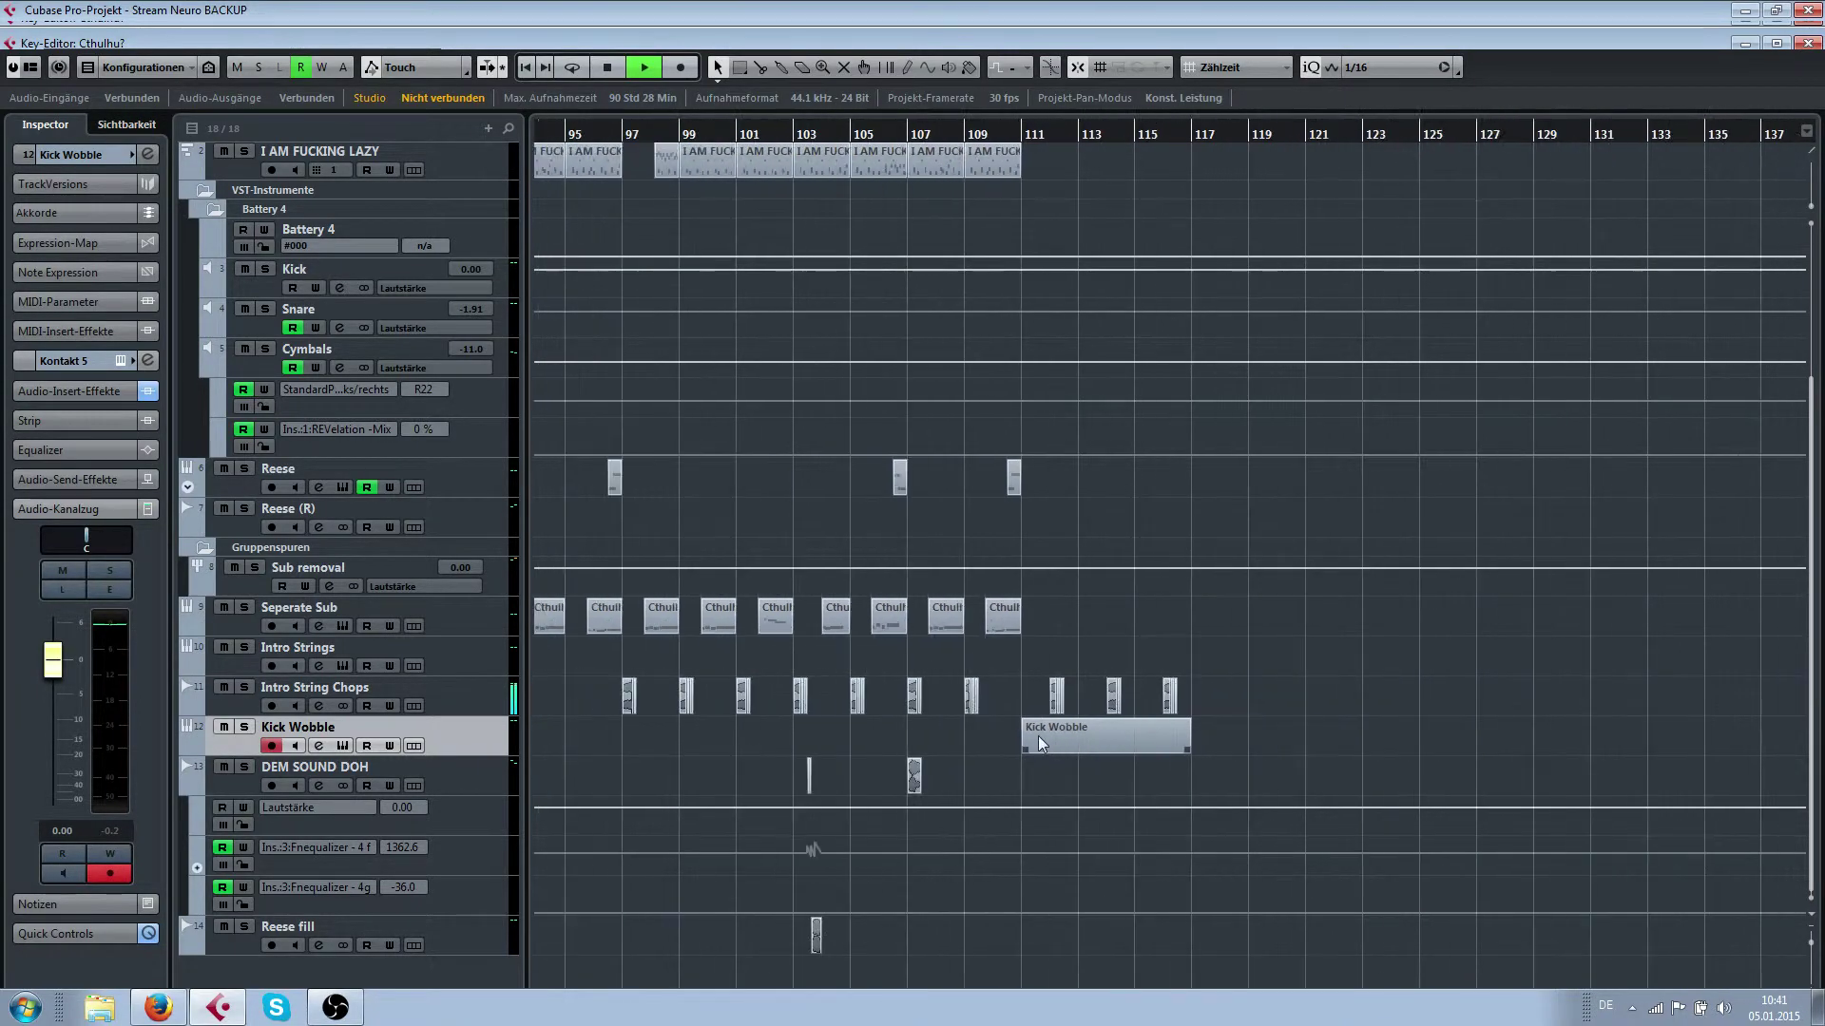
scroll(969, 707, left, 2)
scroll(764, 595, up, 6)
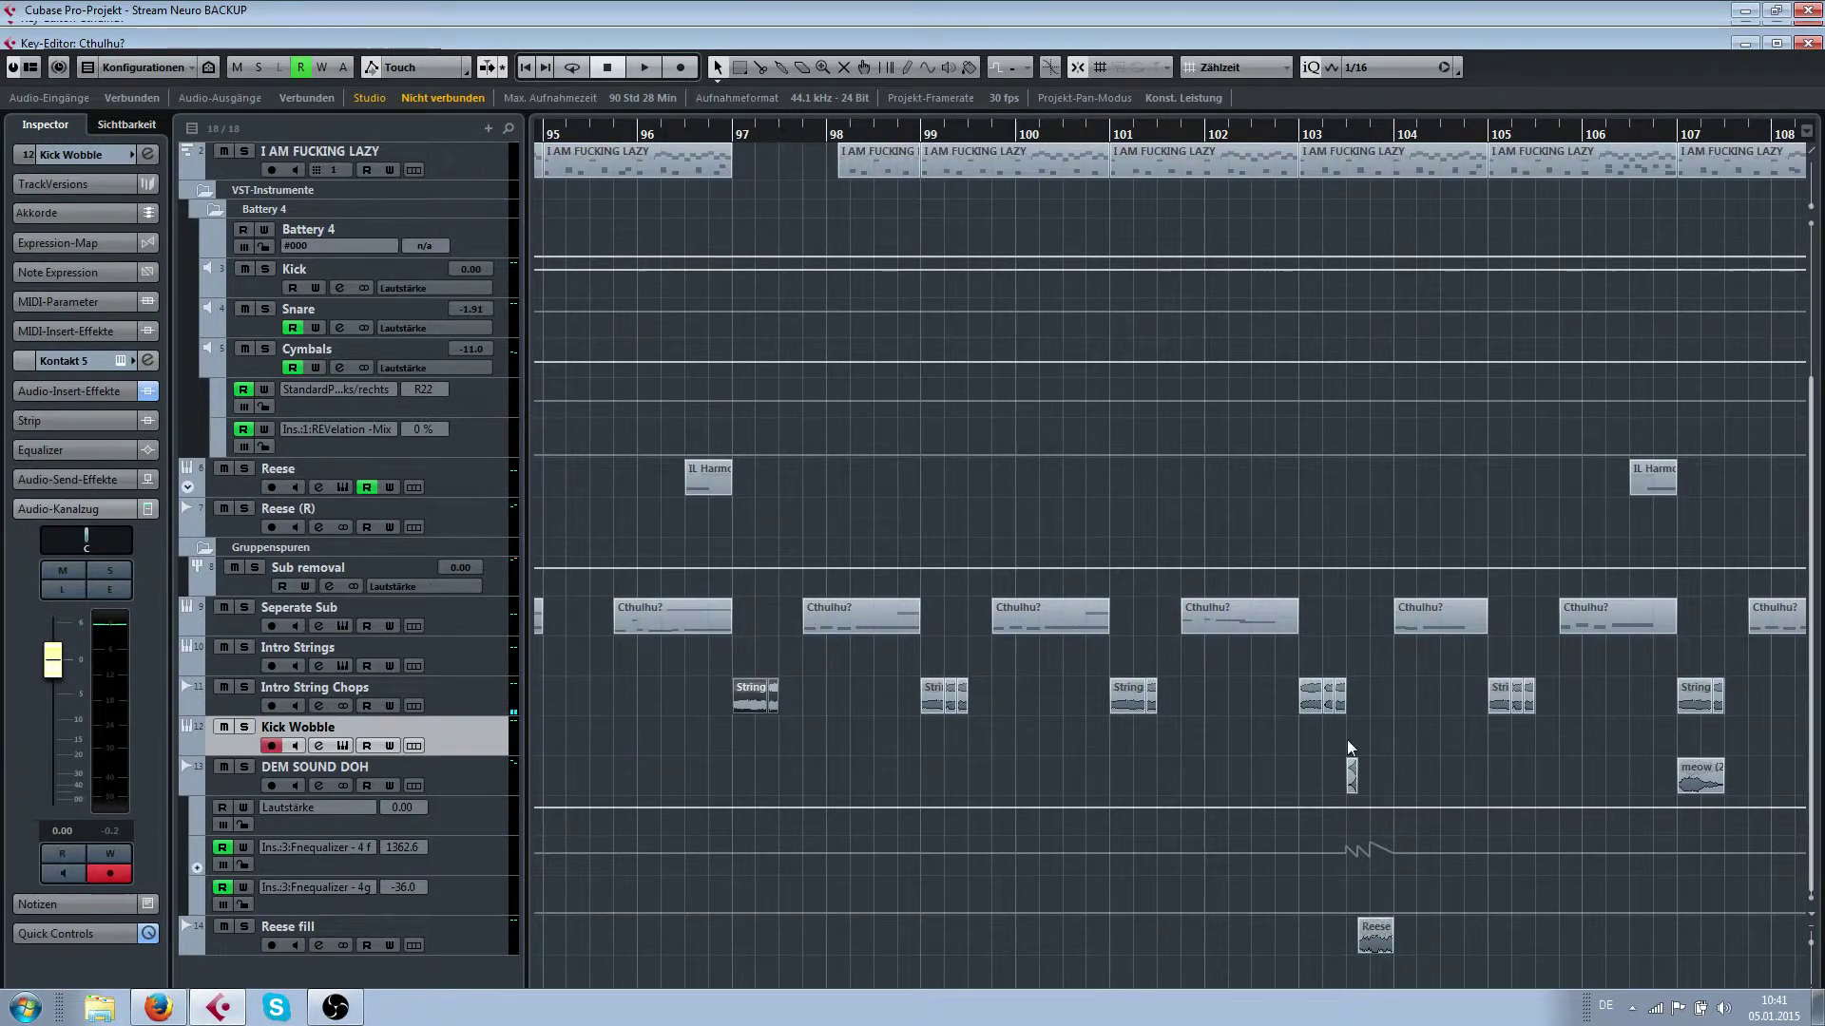
scroll(1440, 679, down, 4)
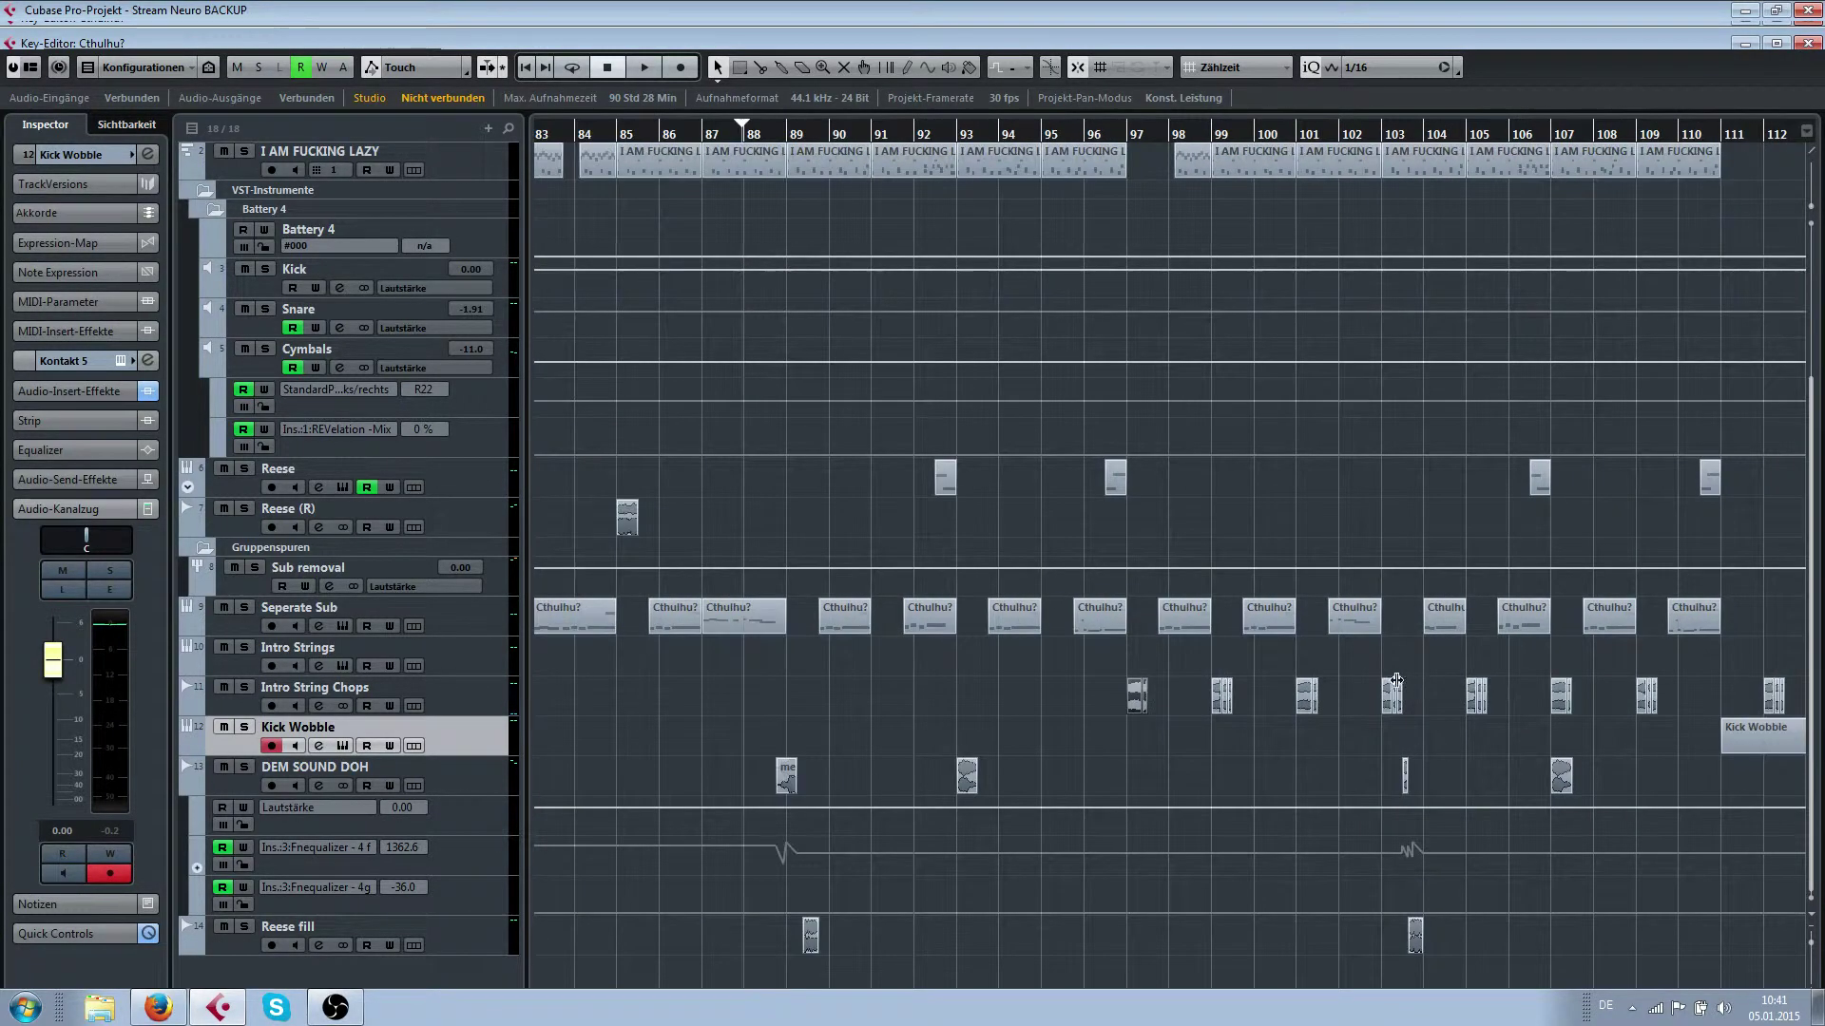
Add a copied Strings stab at bar 111 on the Intro String Chops track
scroll(1388, 681, right, 5)
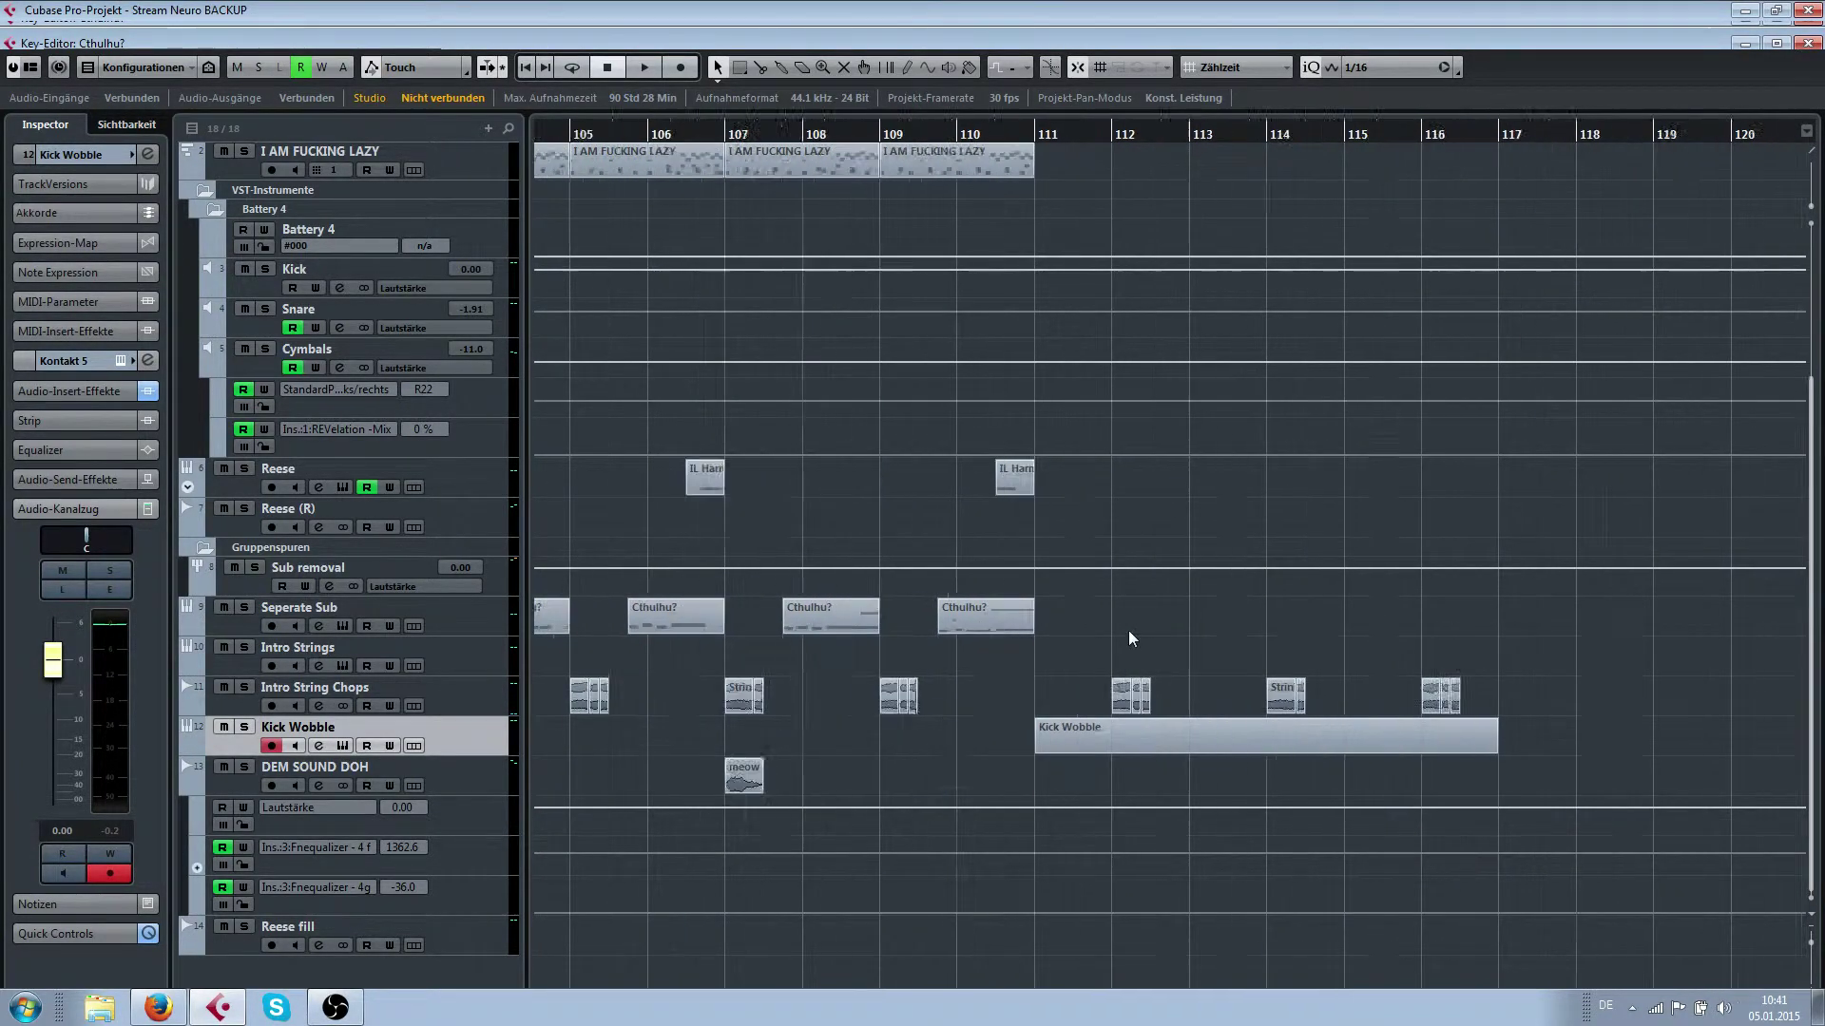
scroll(1127, 630, up, 5)
scroll(979, 137, up, 2)
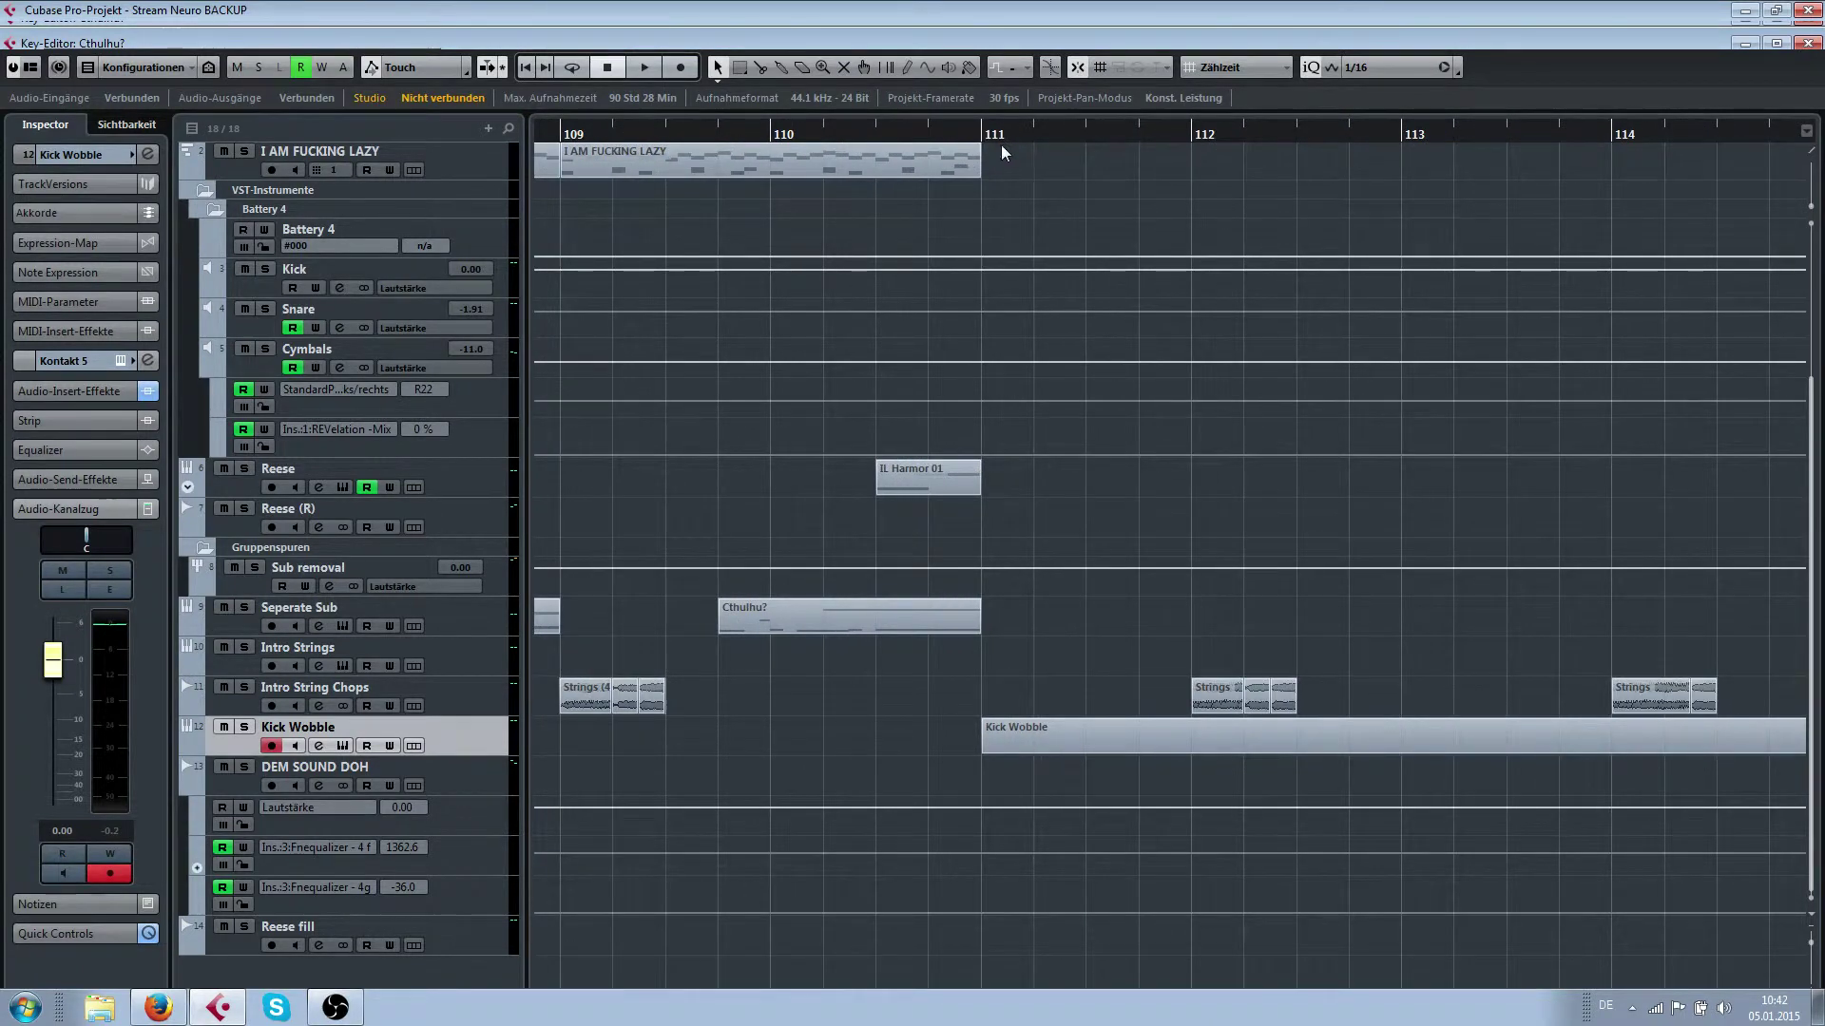
scroll(1026, 653, up, 3)
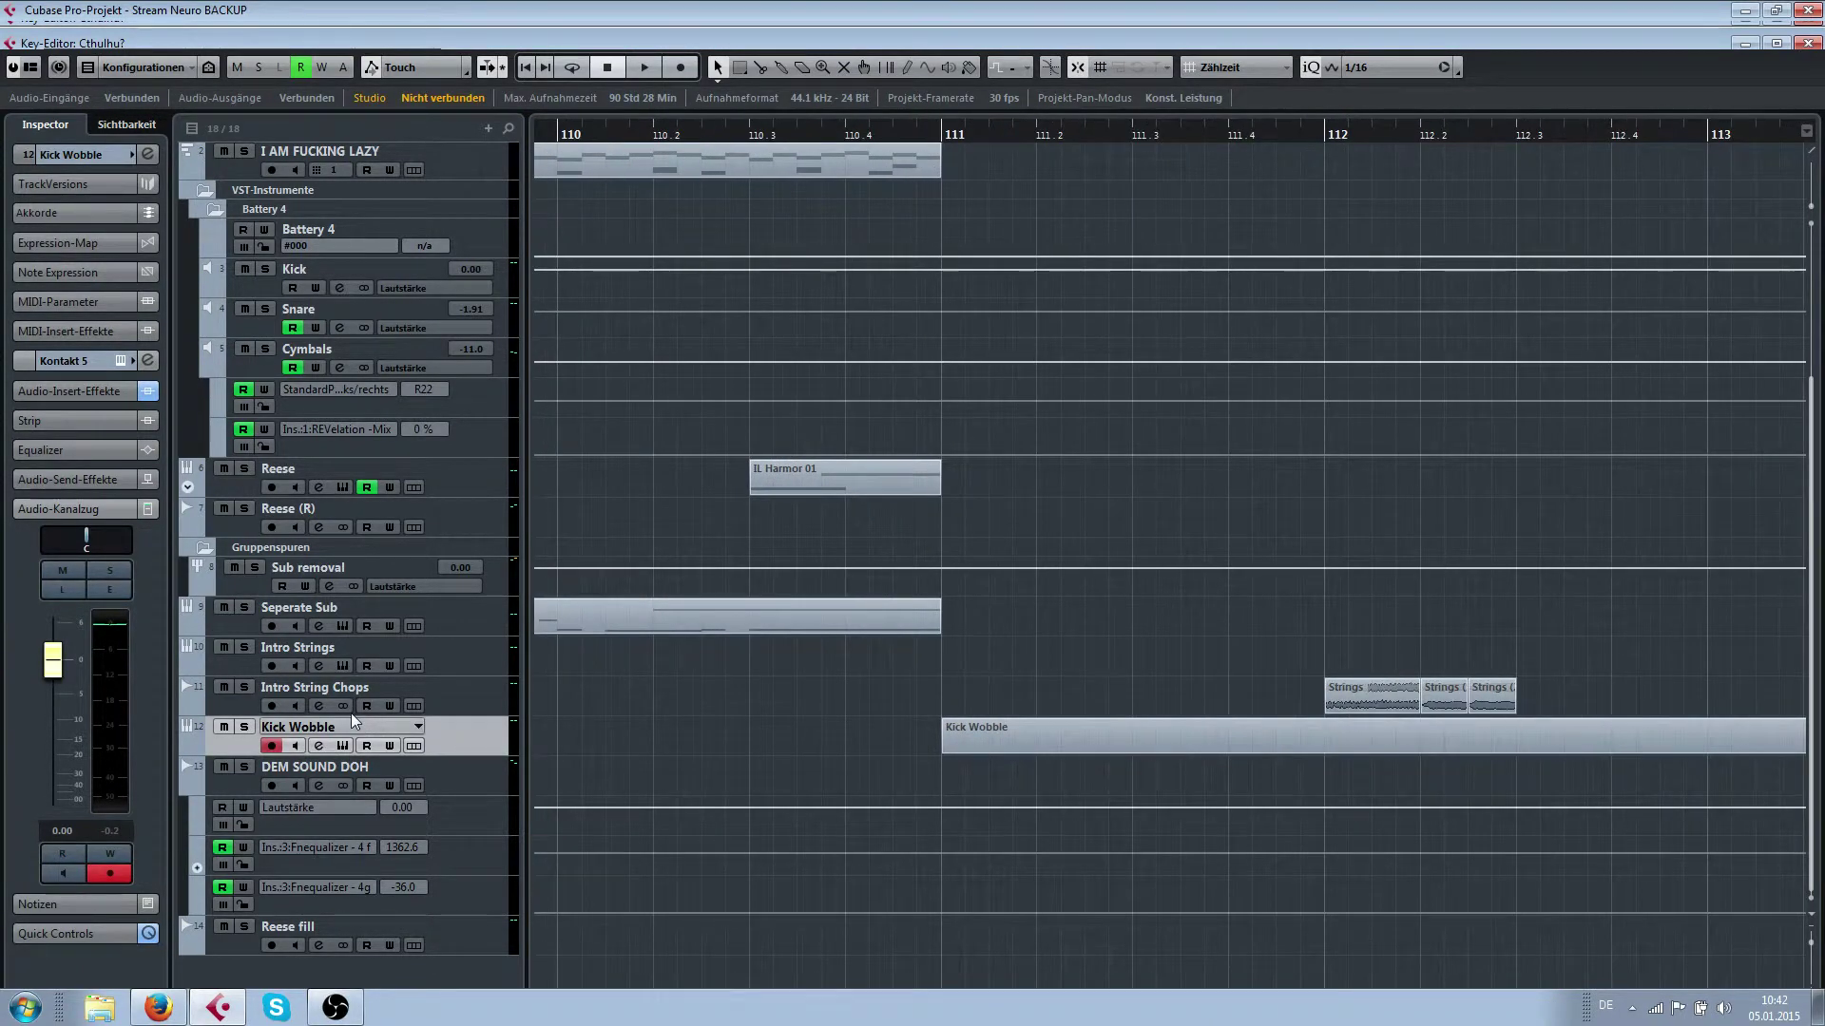
click(234, 707)
key(ctrl+v)
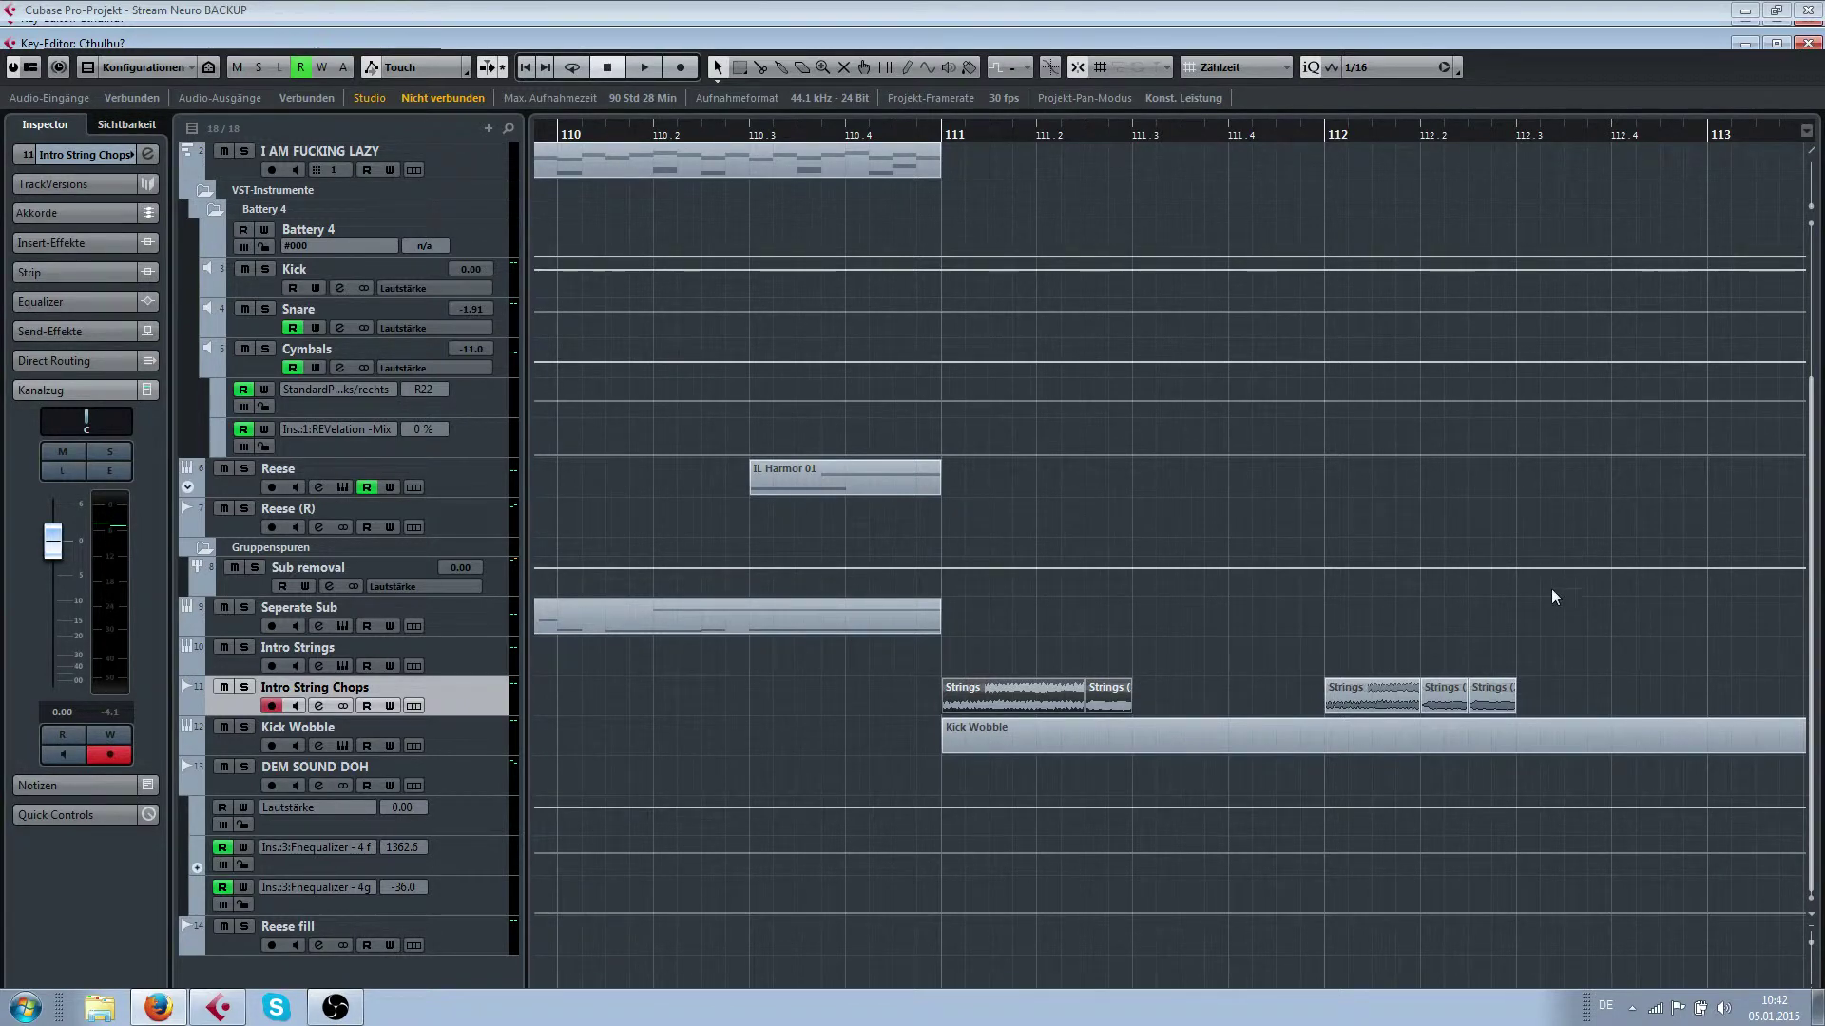
click(1189, 700)
In the Kick Wobble part, draw an F1 note from 111.3 to bar 112 and an F3 note from 111.4 to bar 112
scroll(1190, 704, right, 2)
scroll(1084, 724, down, 3)
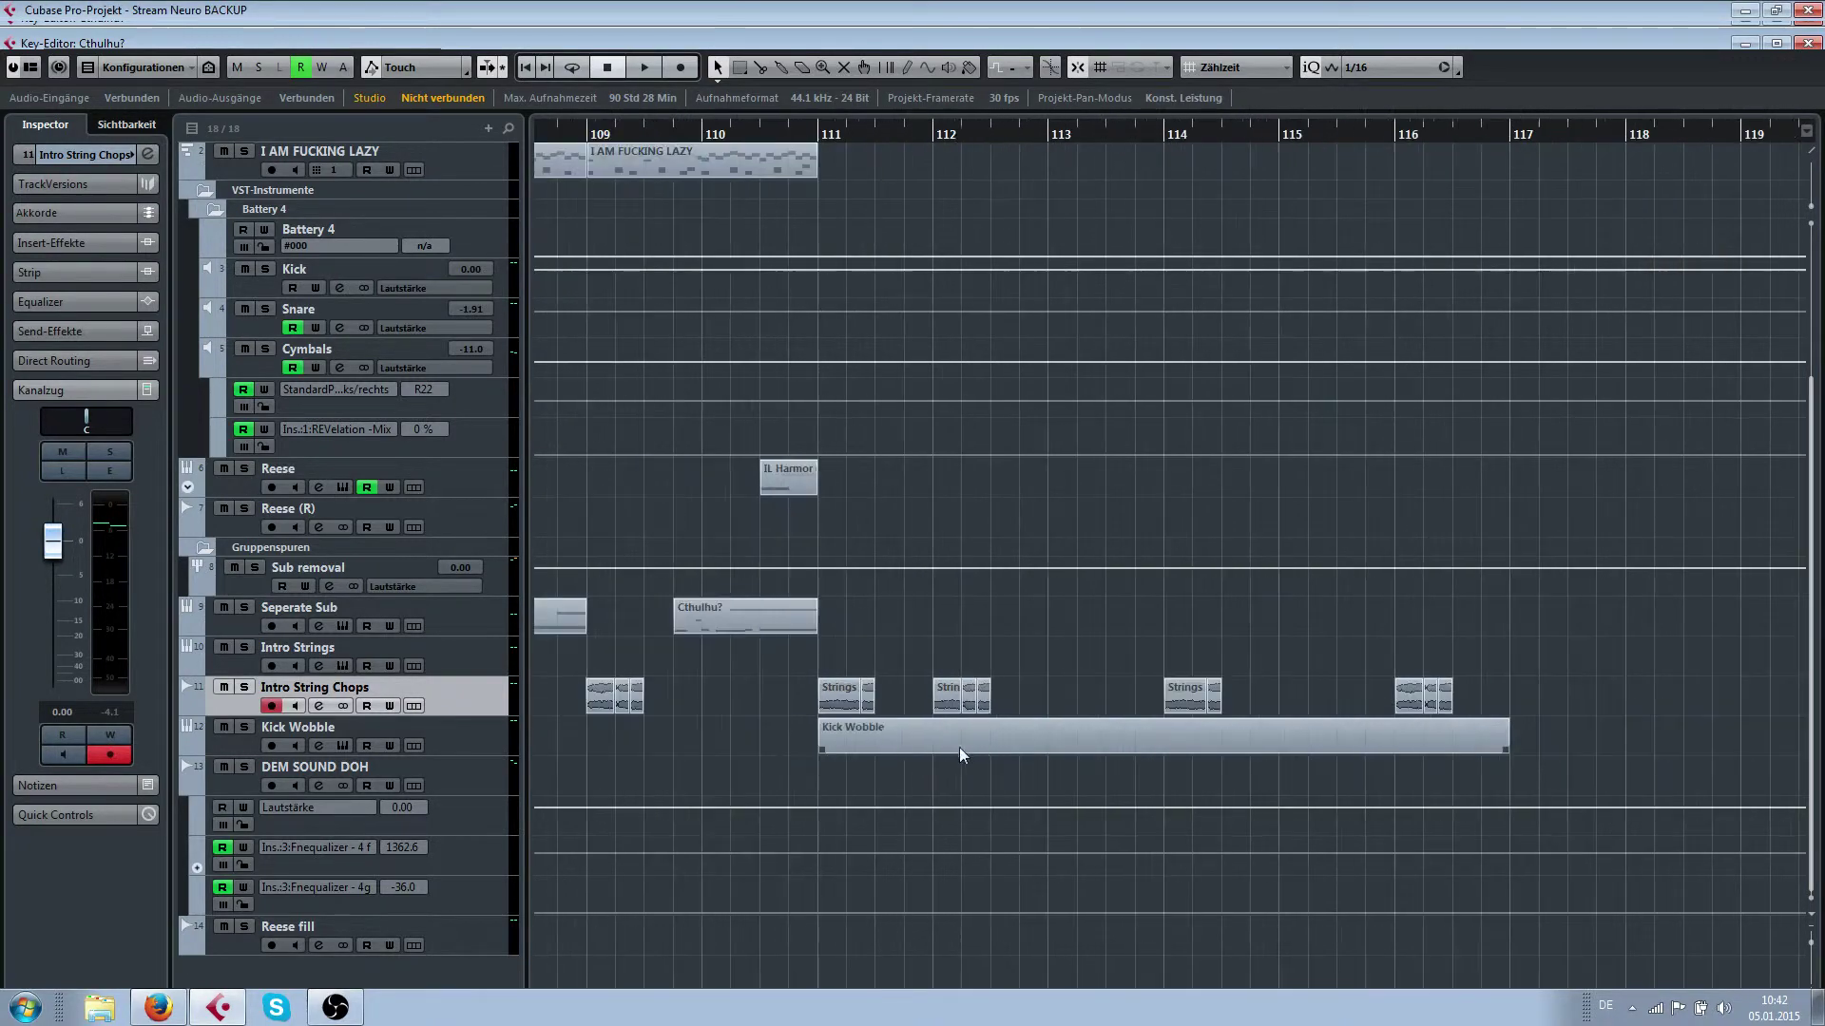
click(881, 745)
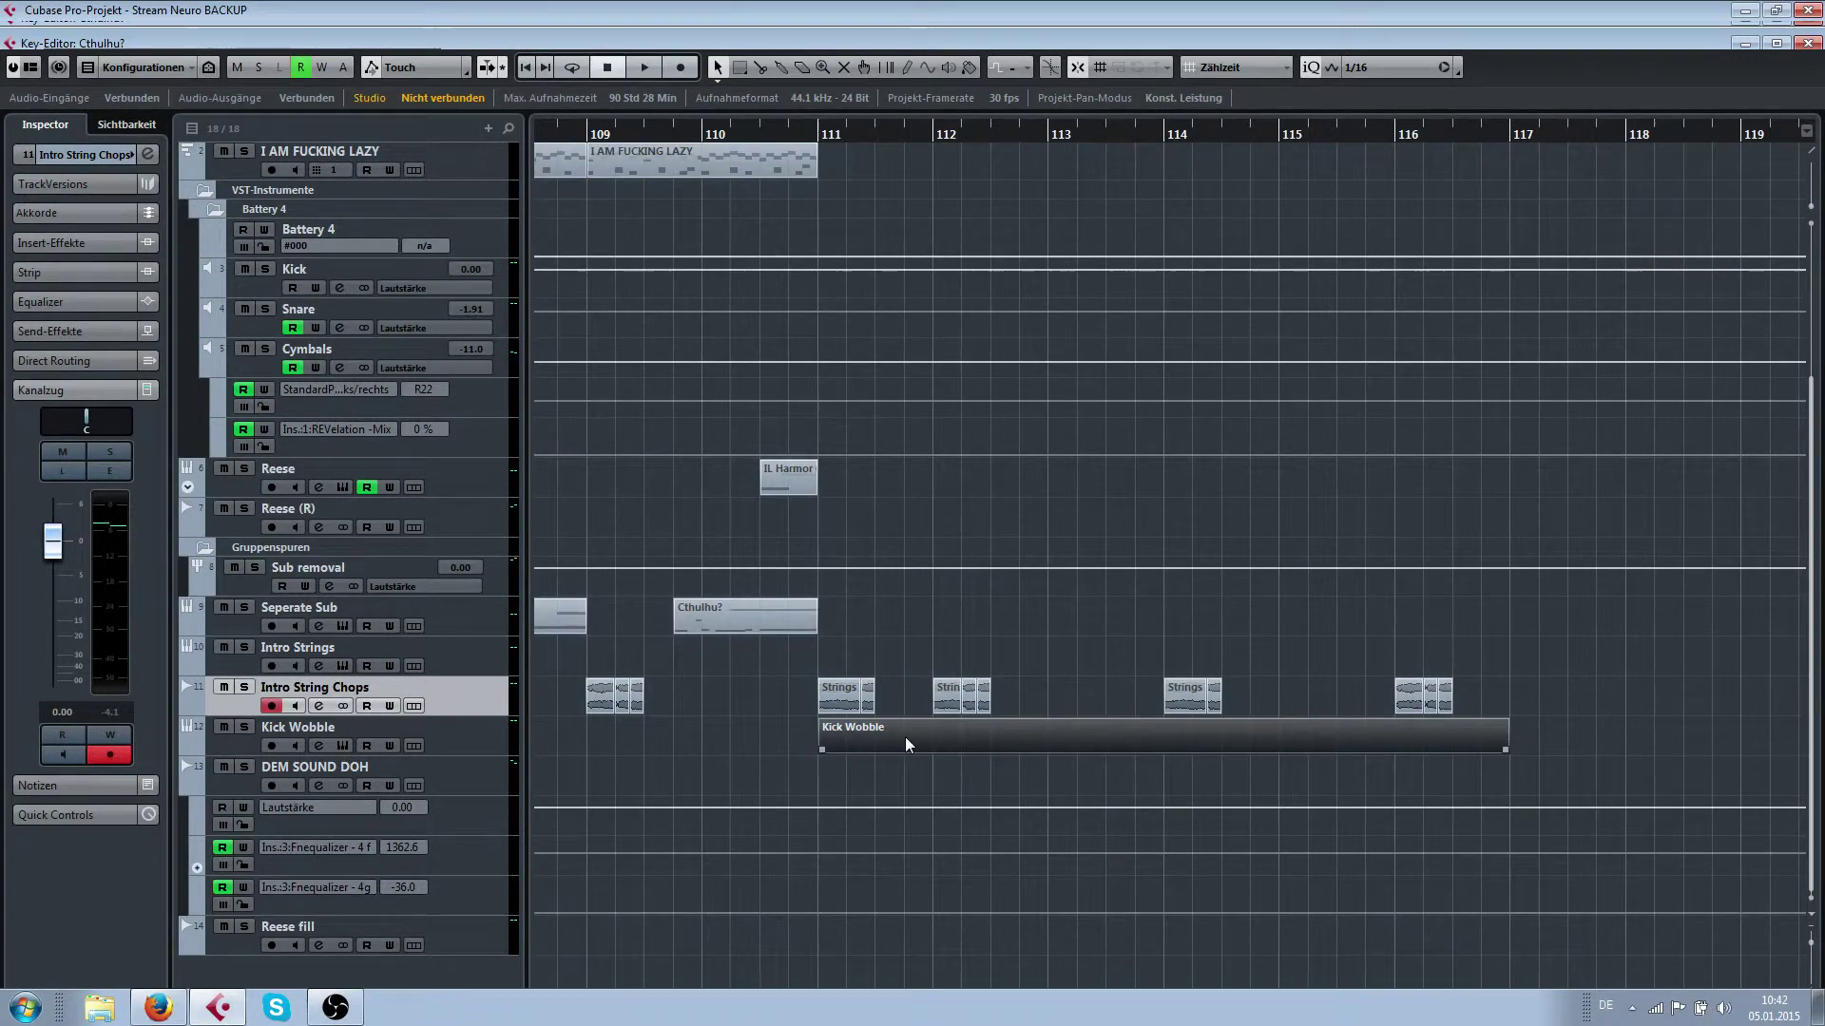
double_click(870, 726)
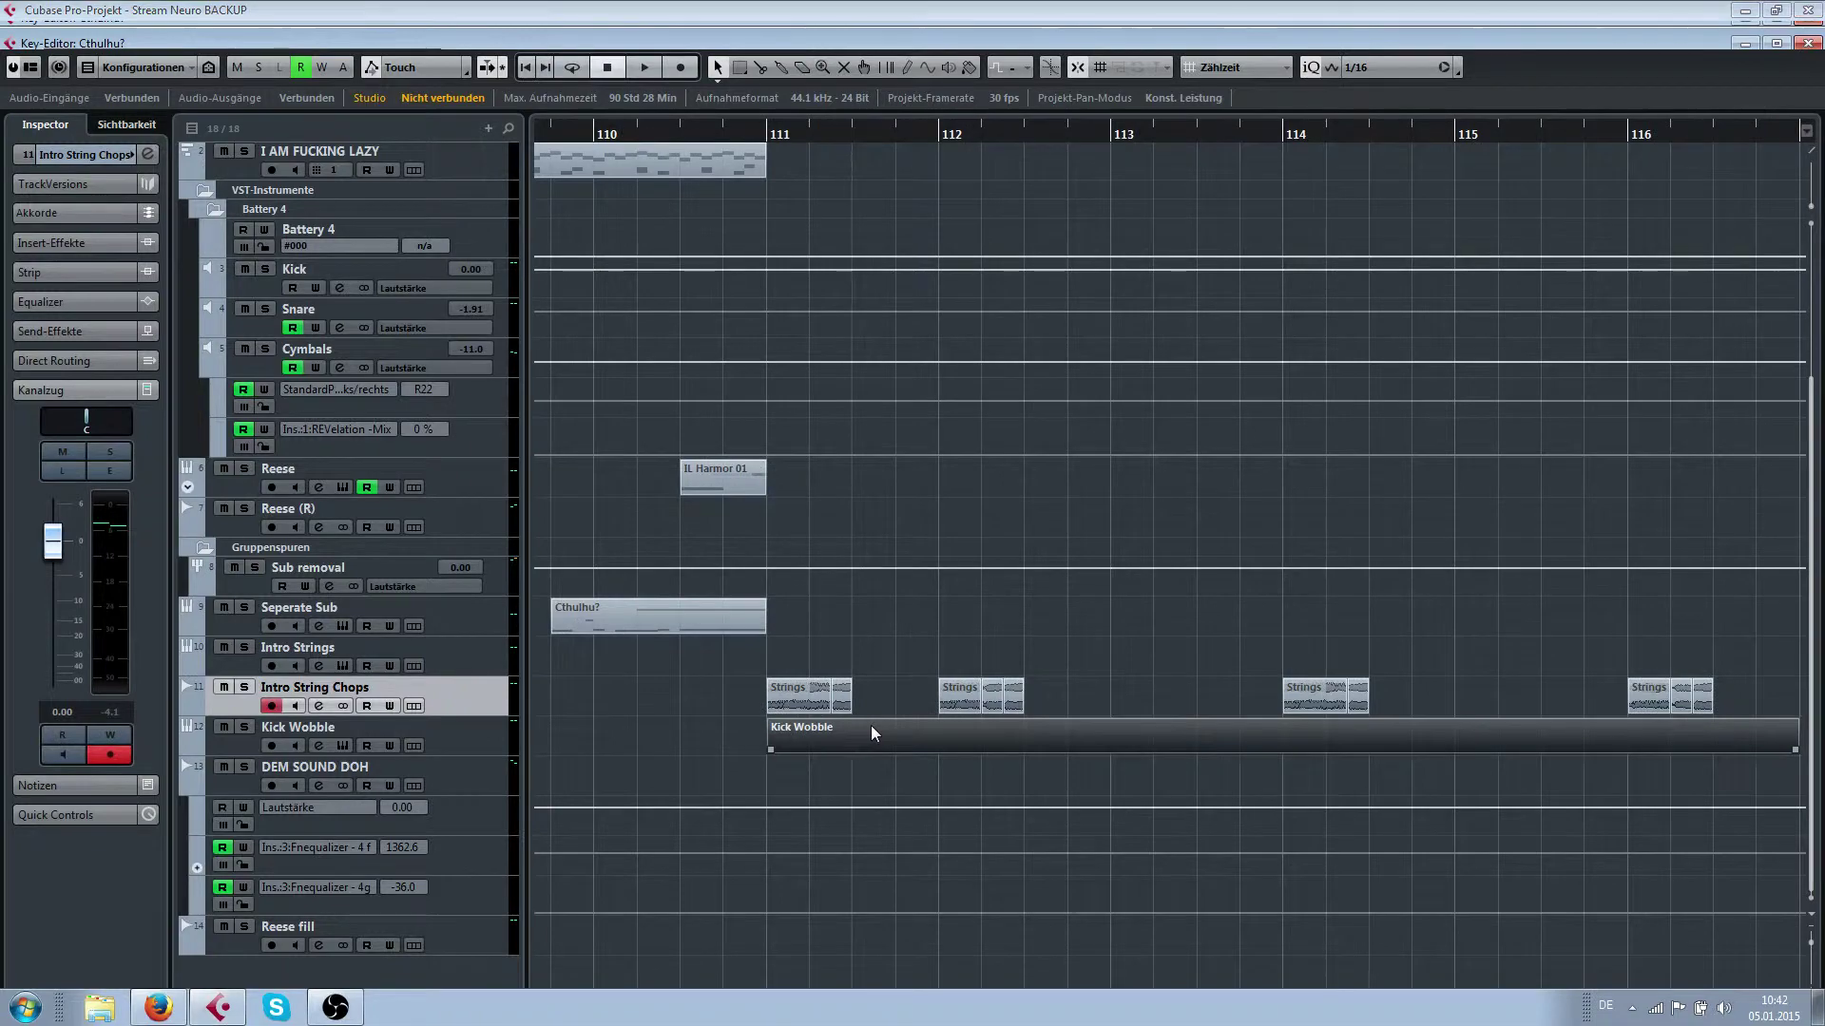
right_click(443, 561)
click(460, 555)
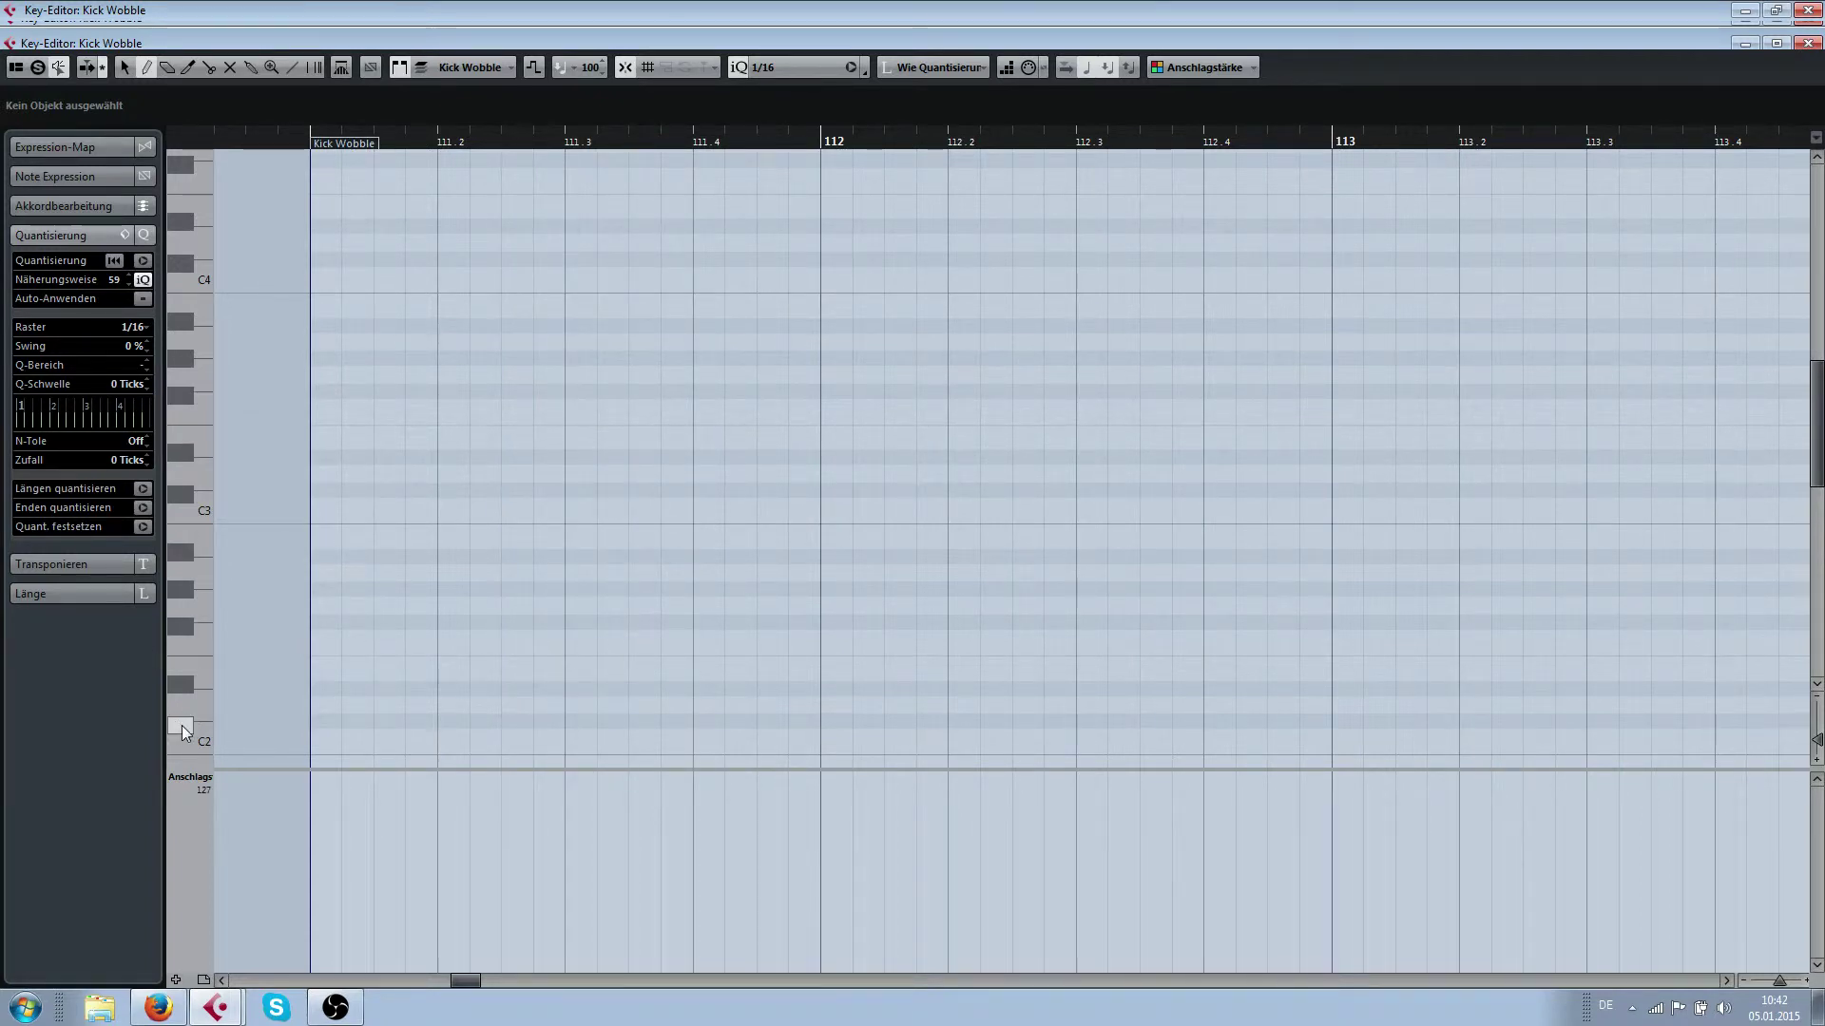
scroll(192, 703, down, 3)
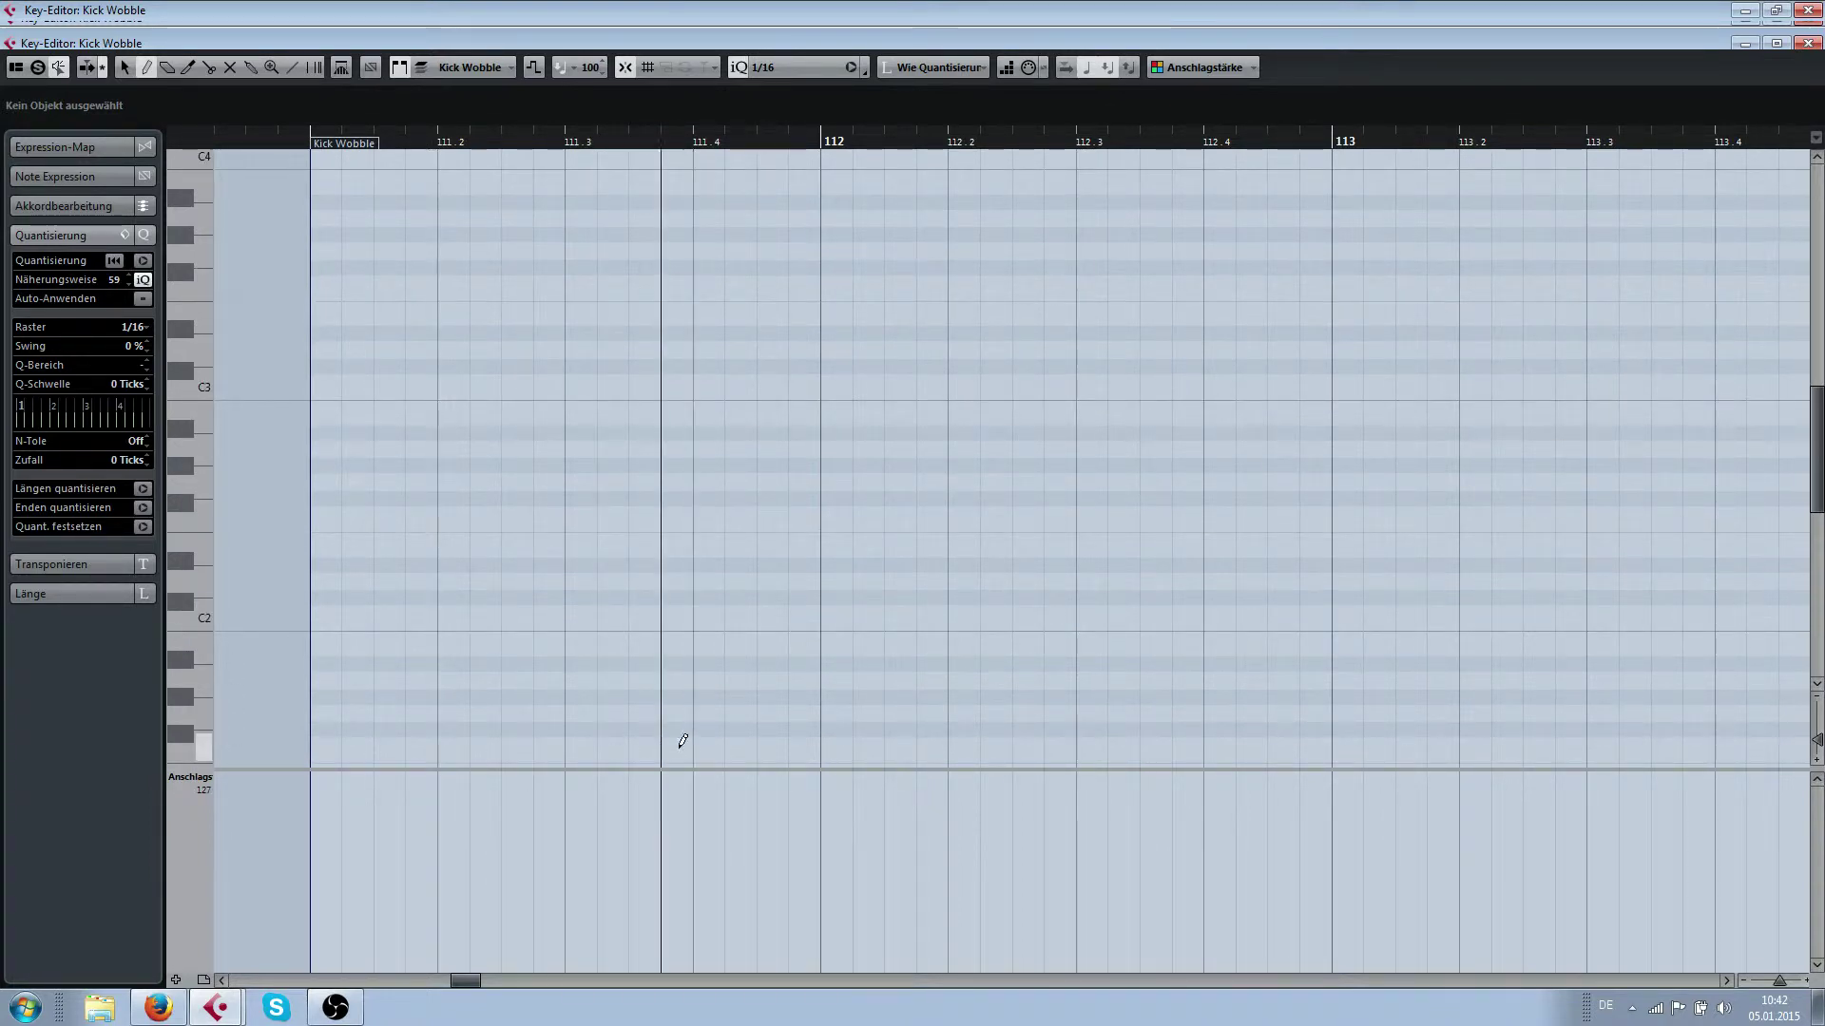
drag(574, 747, 819, 747)
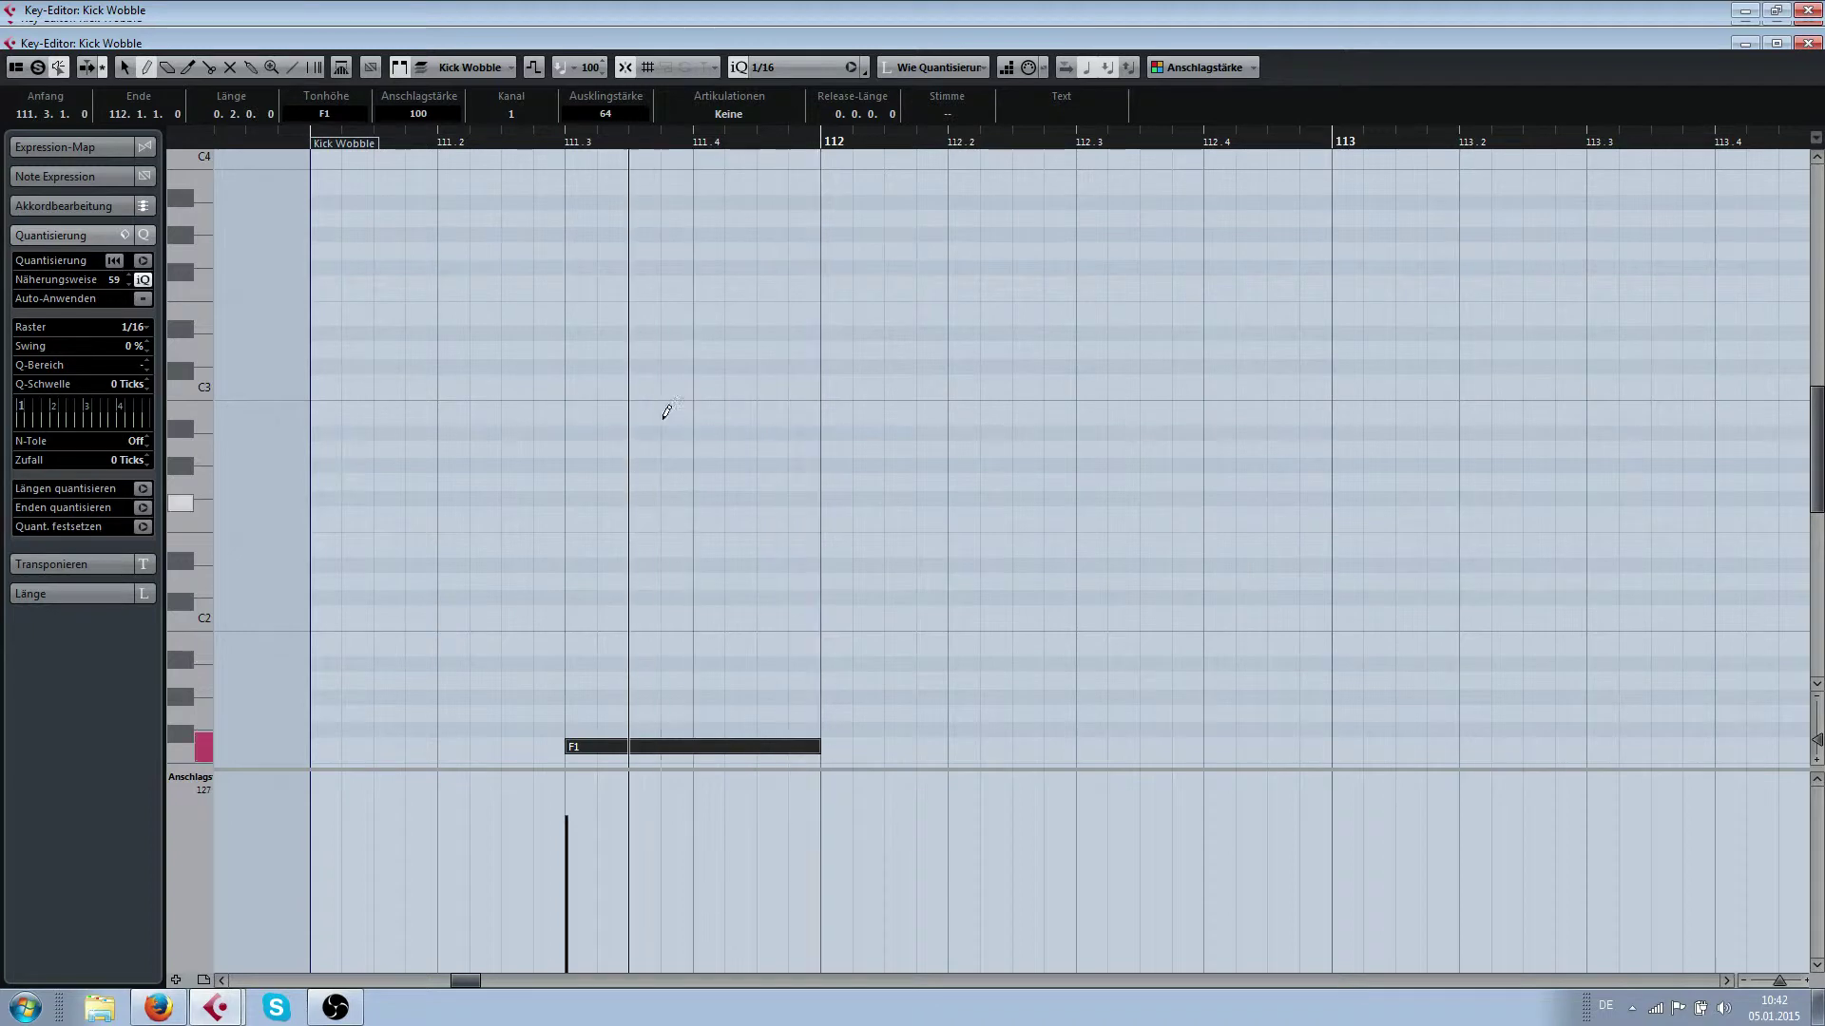
click(704, 286)
drag(798, 286, 827, 291)
key(1)
click(827, 296)
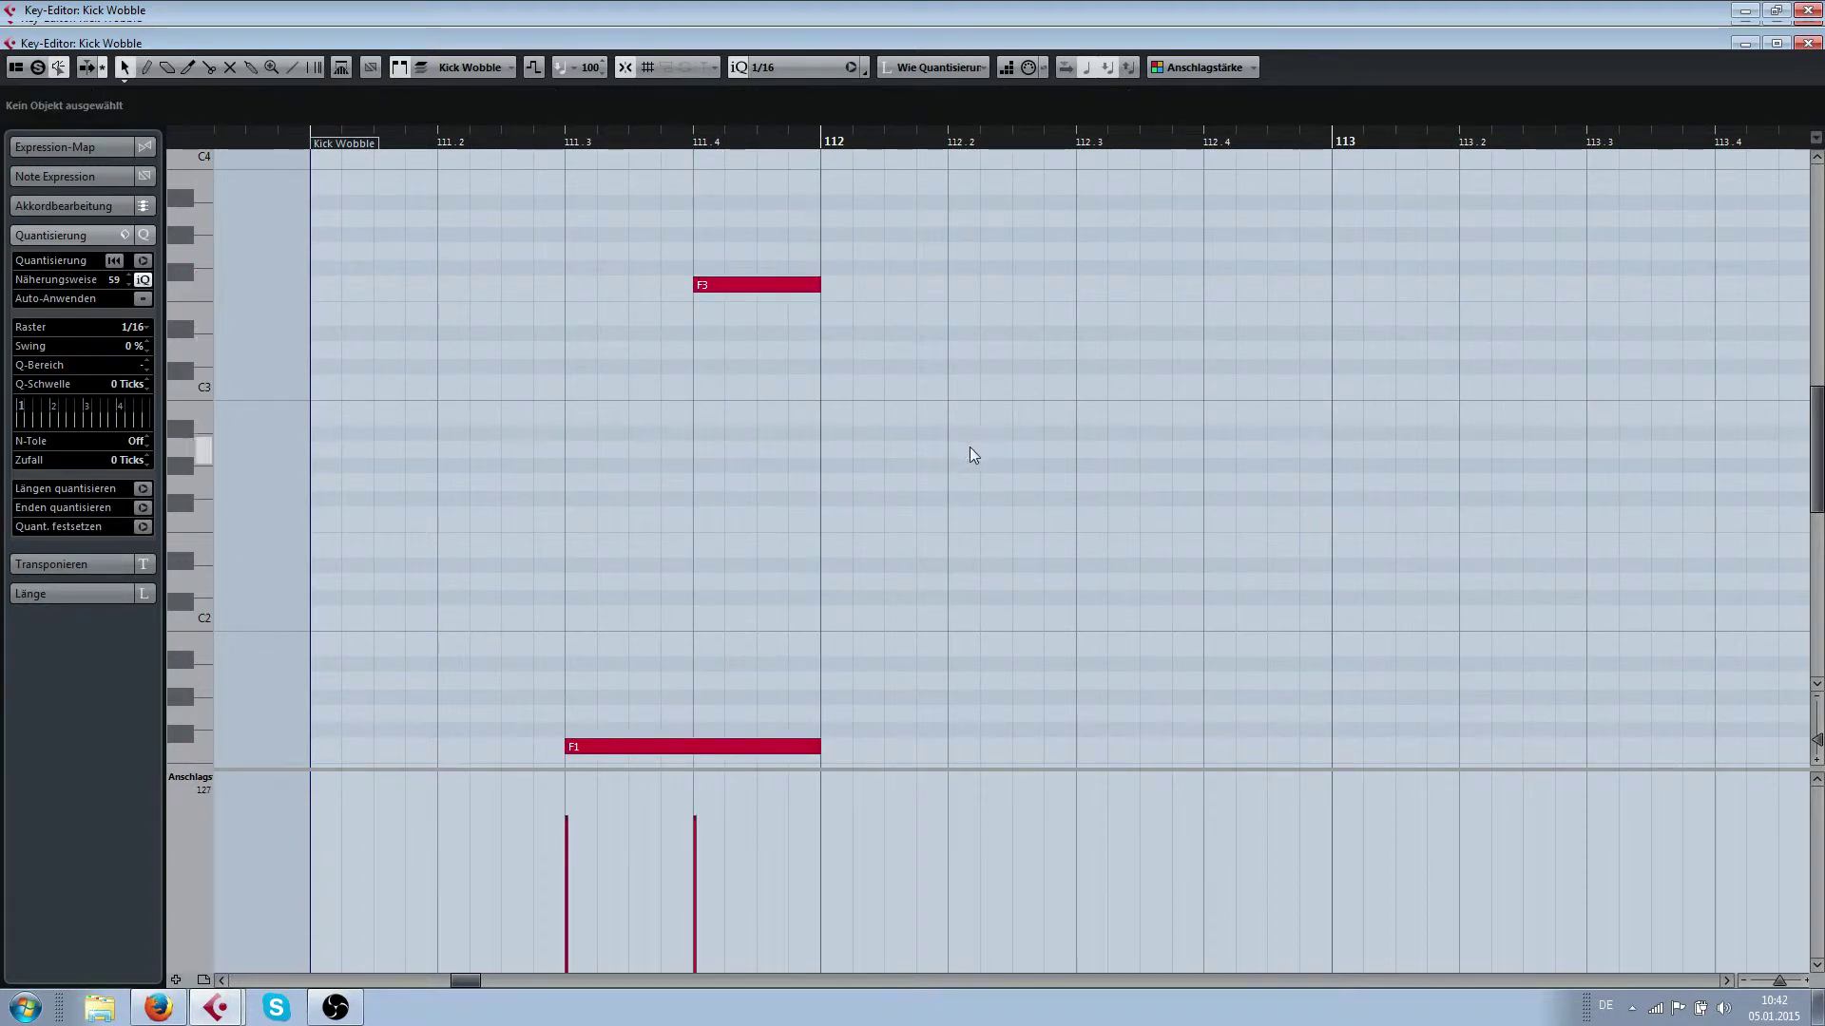
scroll(831, 316, down, 1)
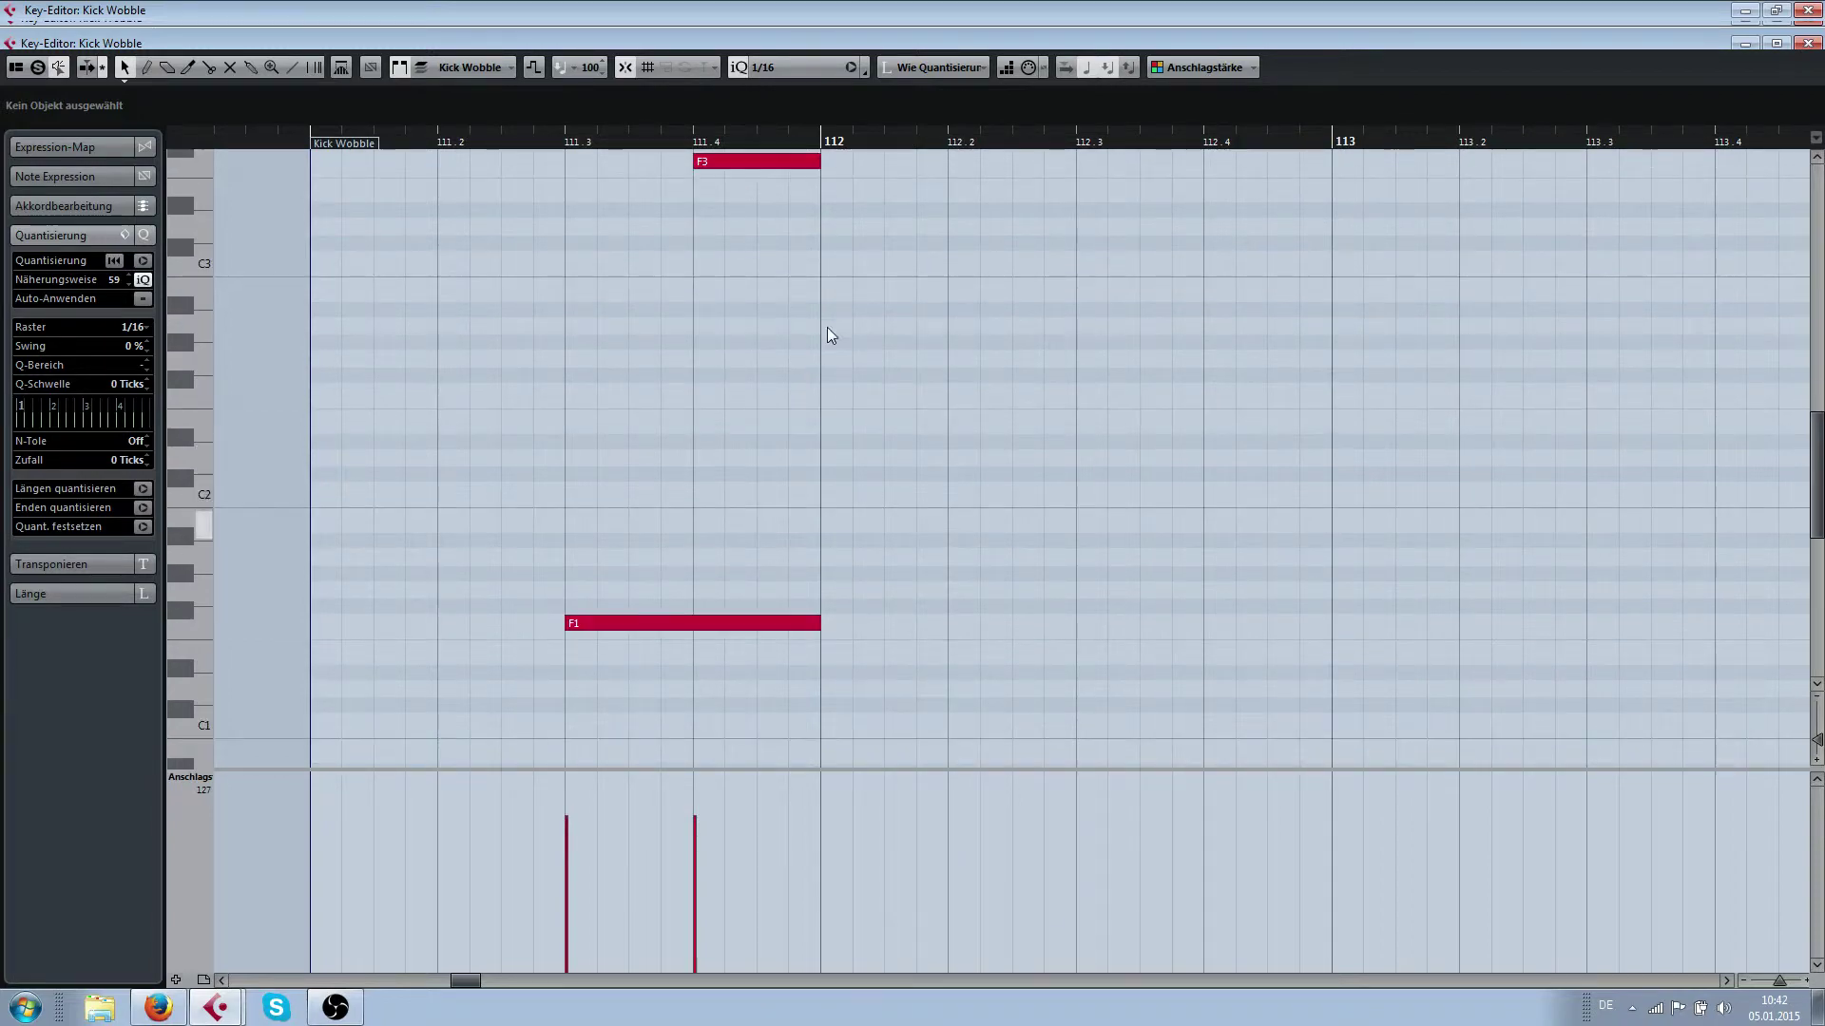
scroll(827, 327, up, 1)
scroll(691, 242, down, 3)
key(Return)
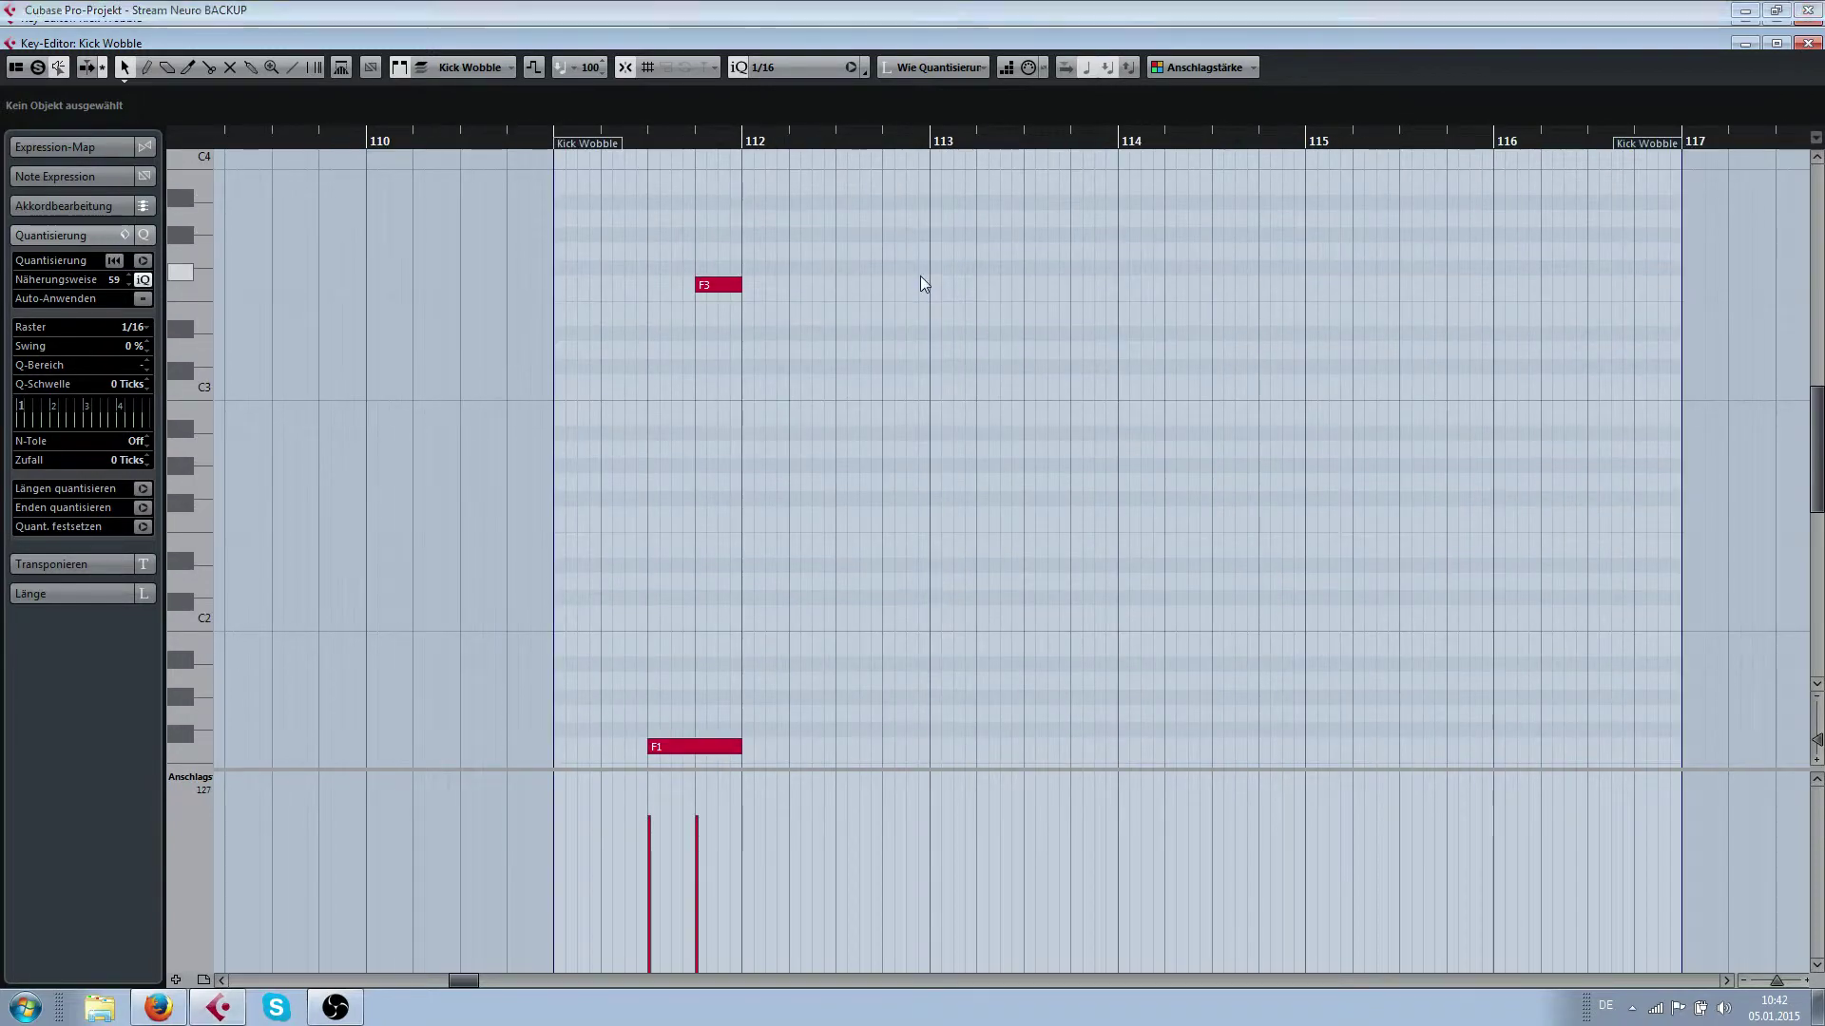
Move the Strings stabs at bars 112, 114 and 116 to bars 113, 115 and 117, and extend the Kick Wobble part to bar 119
scroll(1069, 435, down, 3)
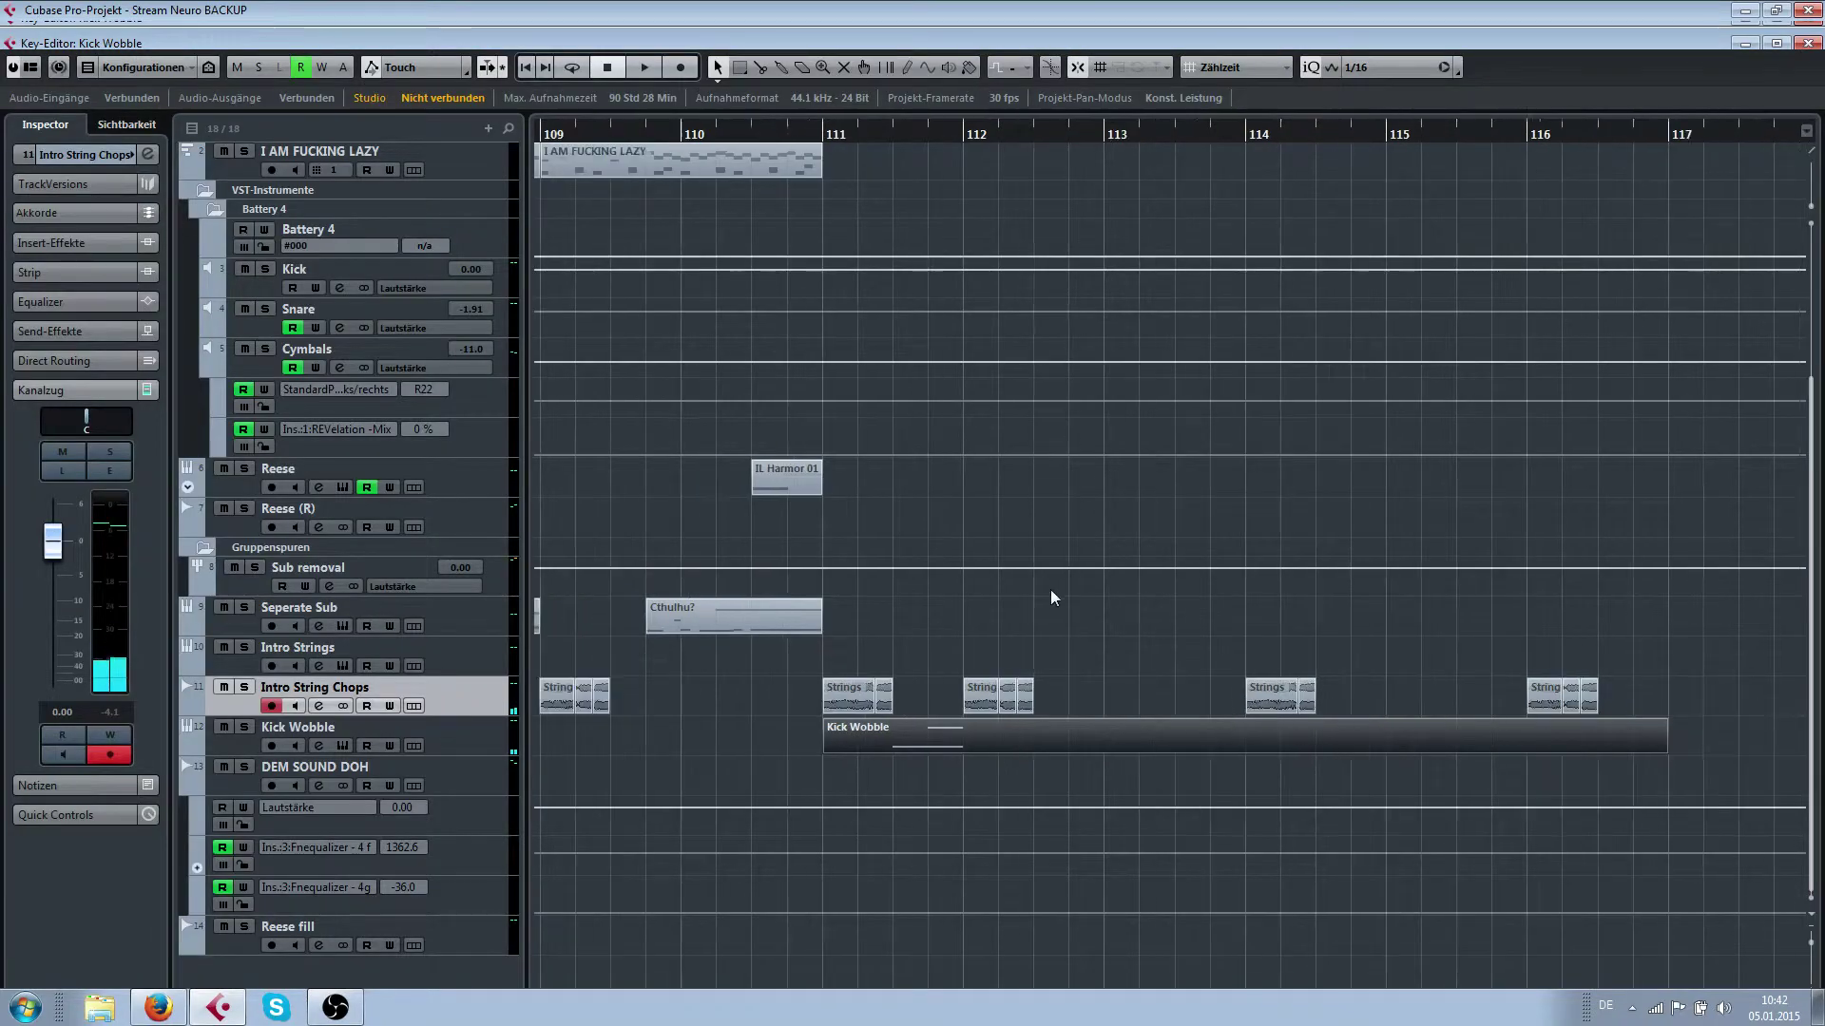
click(956, 694)
key(h)
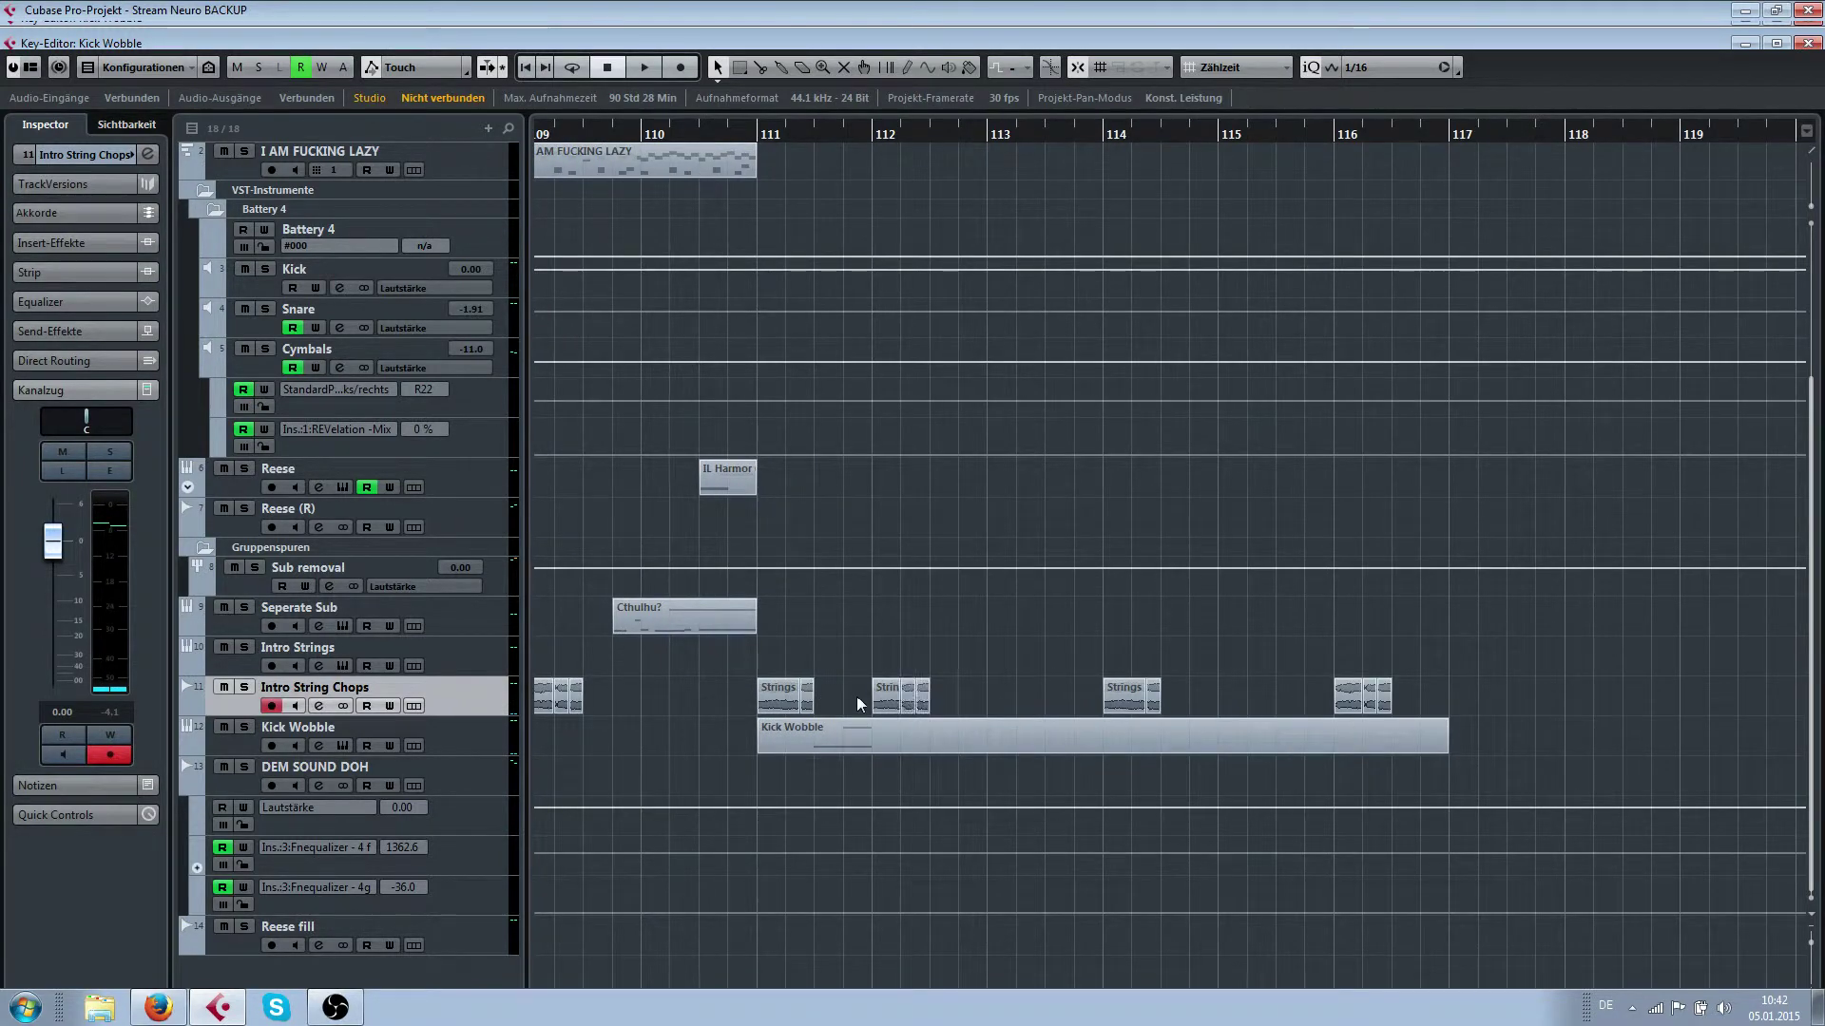
drag(979, 699, 990, 697)
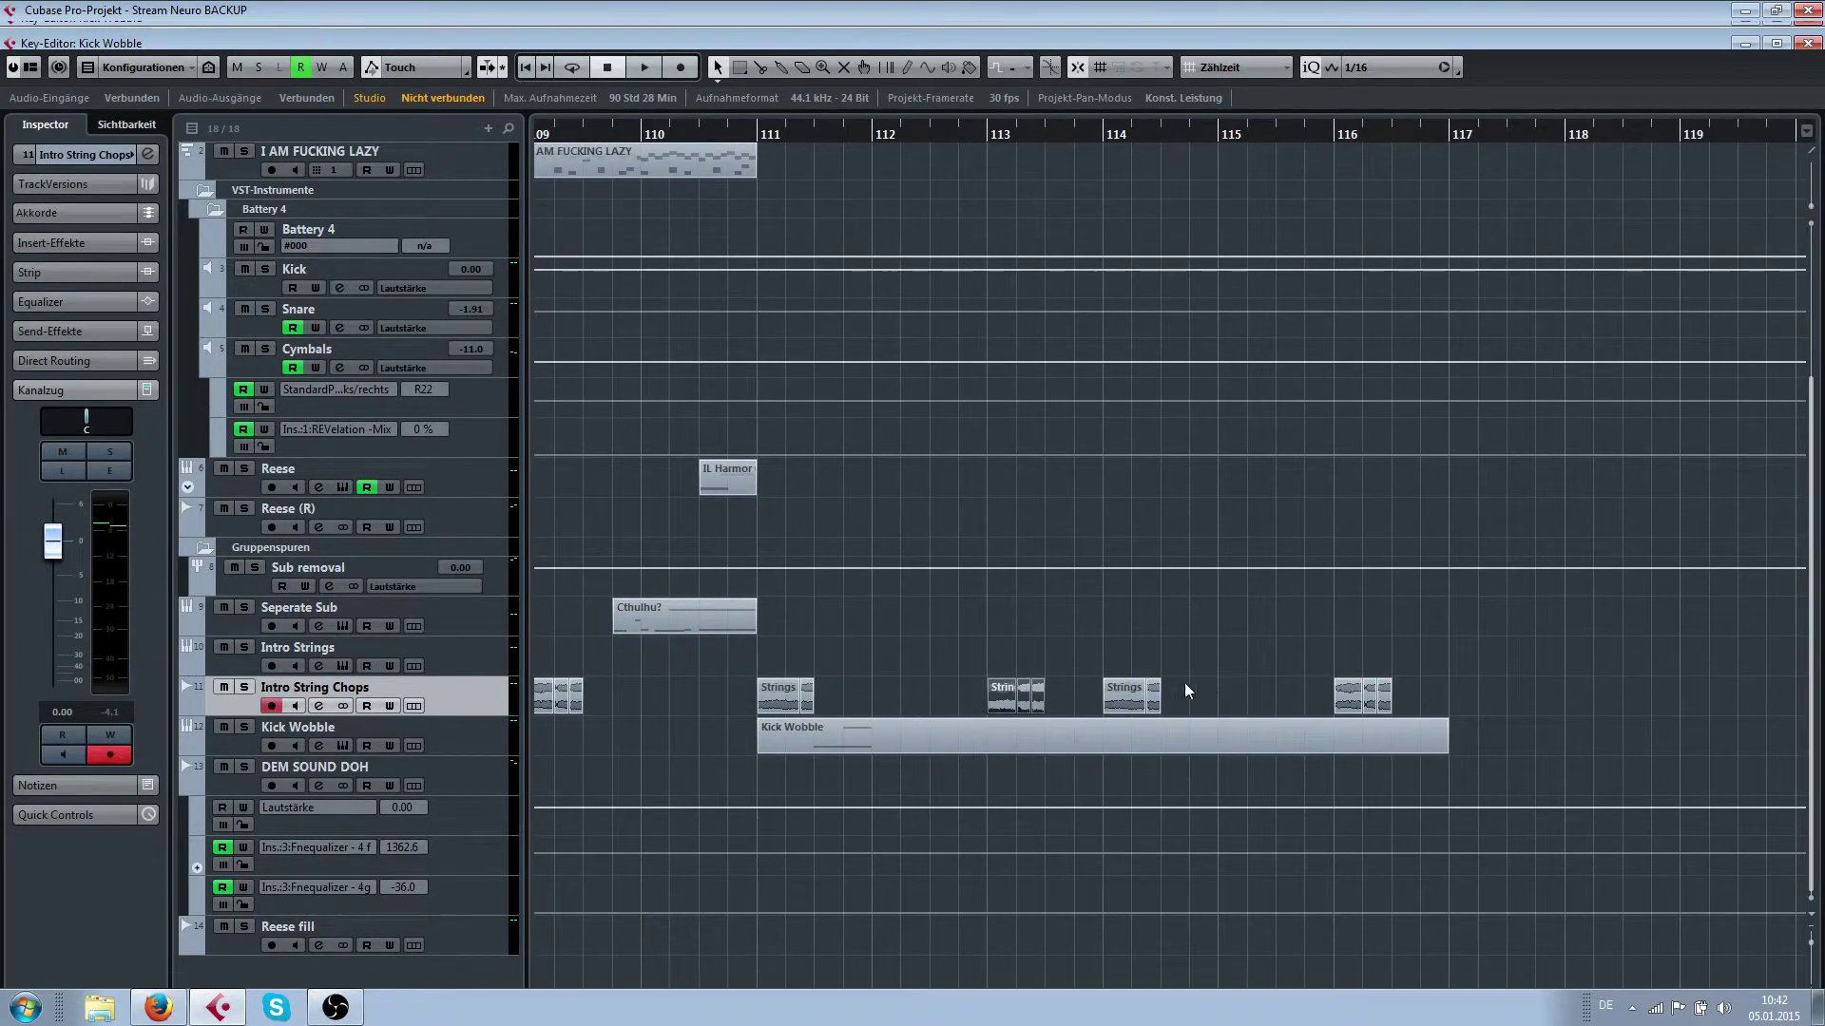
click(1157, 704)
drag(1158, 704, 1678, 751)
click(1445, 751)
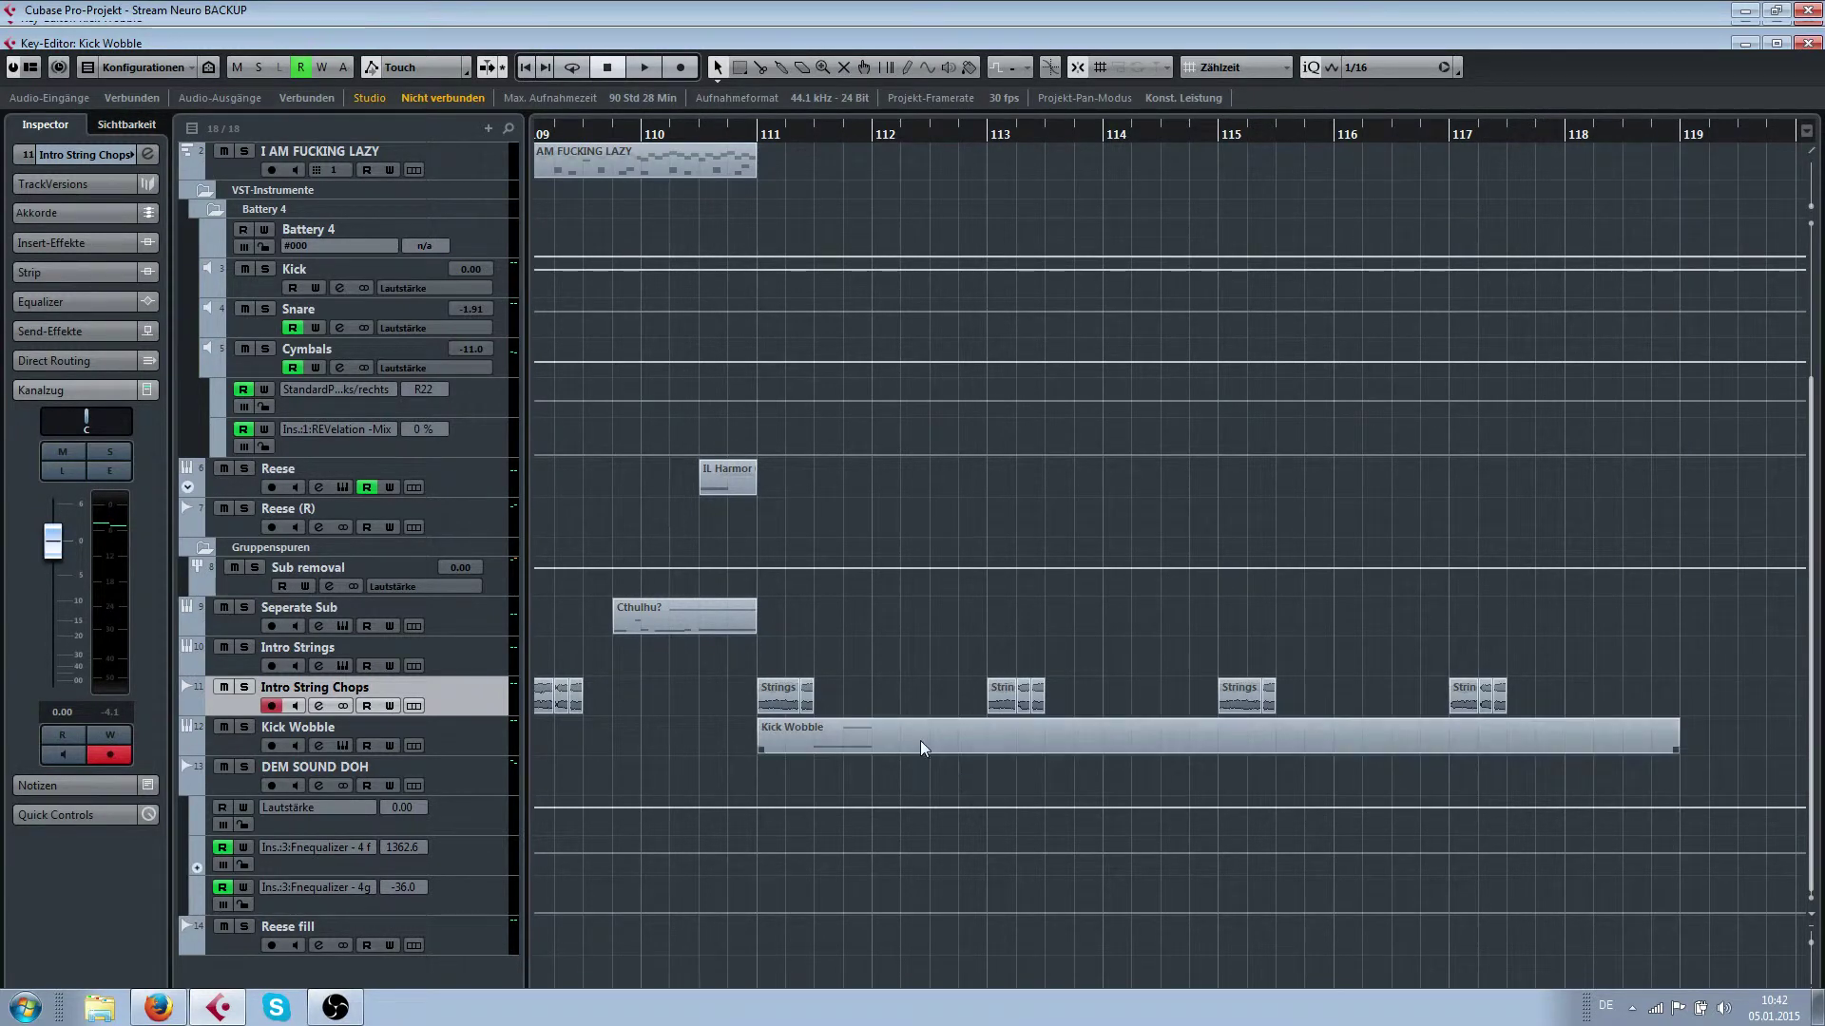
Lengthen the F3 note in the Kick Wobble part so that it ends at bar 113
double_click(920, 739)
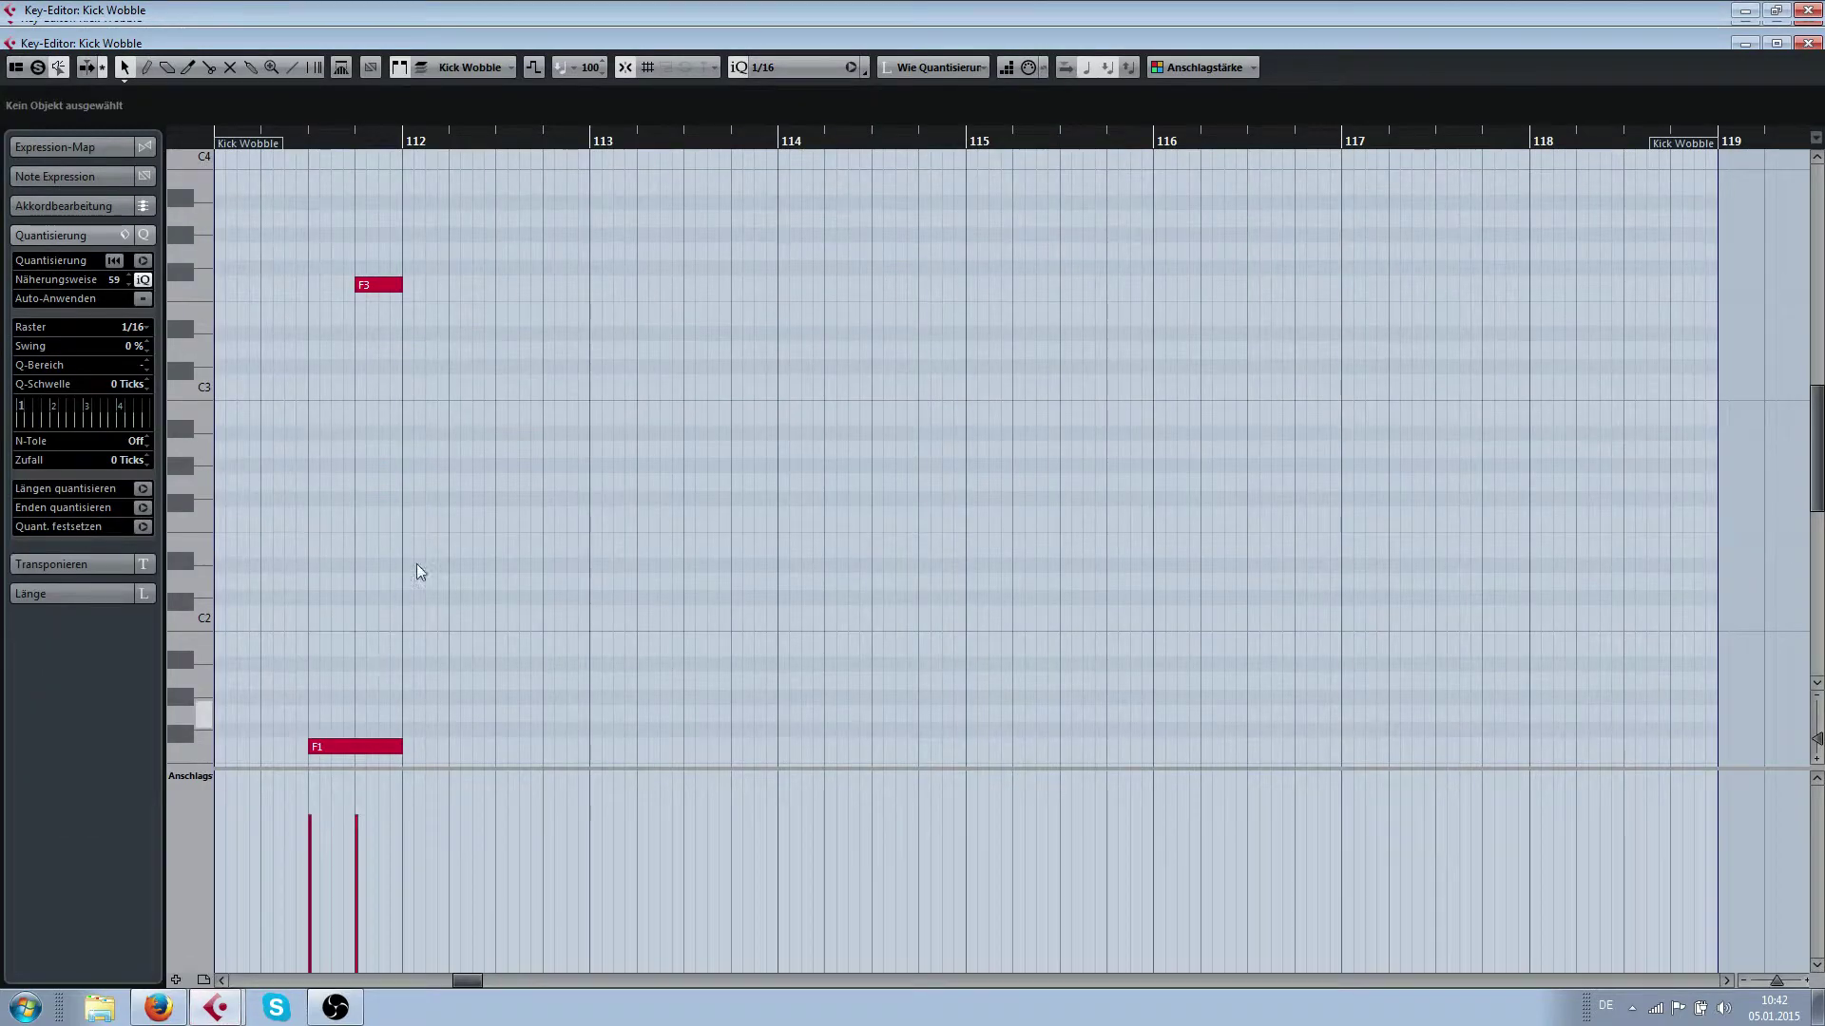
drag(400, 284, 589, 285)
right_click(585, 285)
click(609, 286)
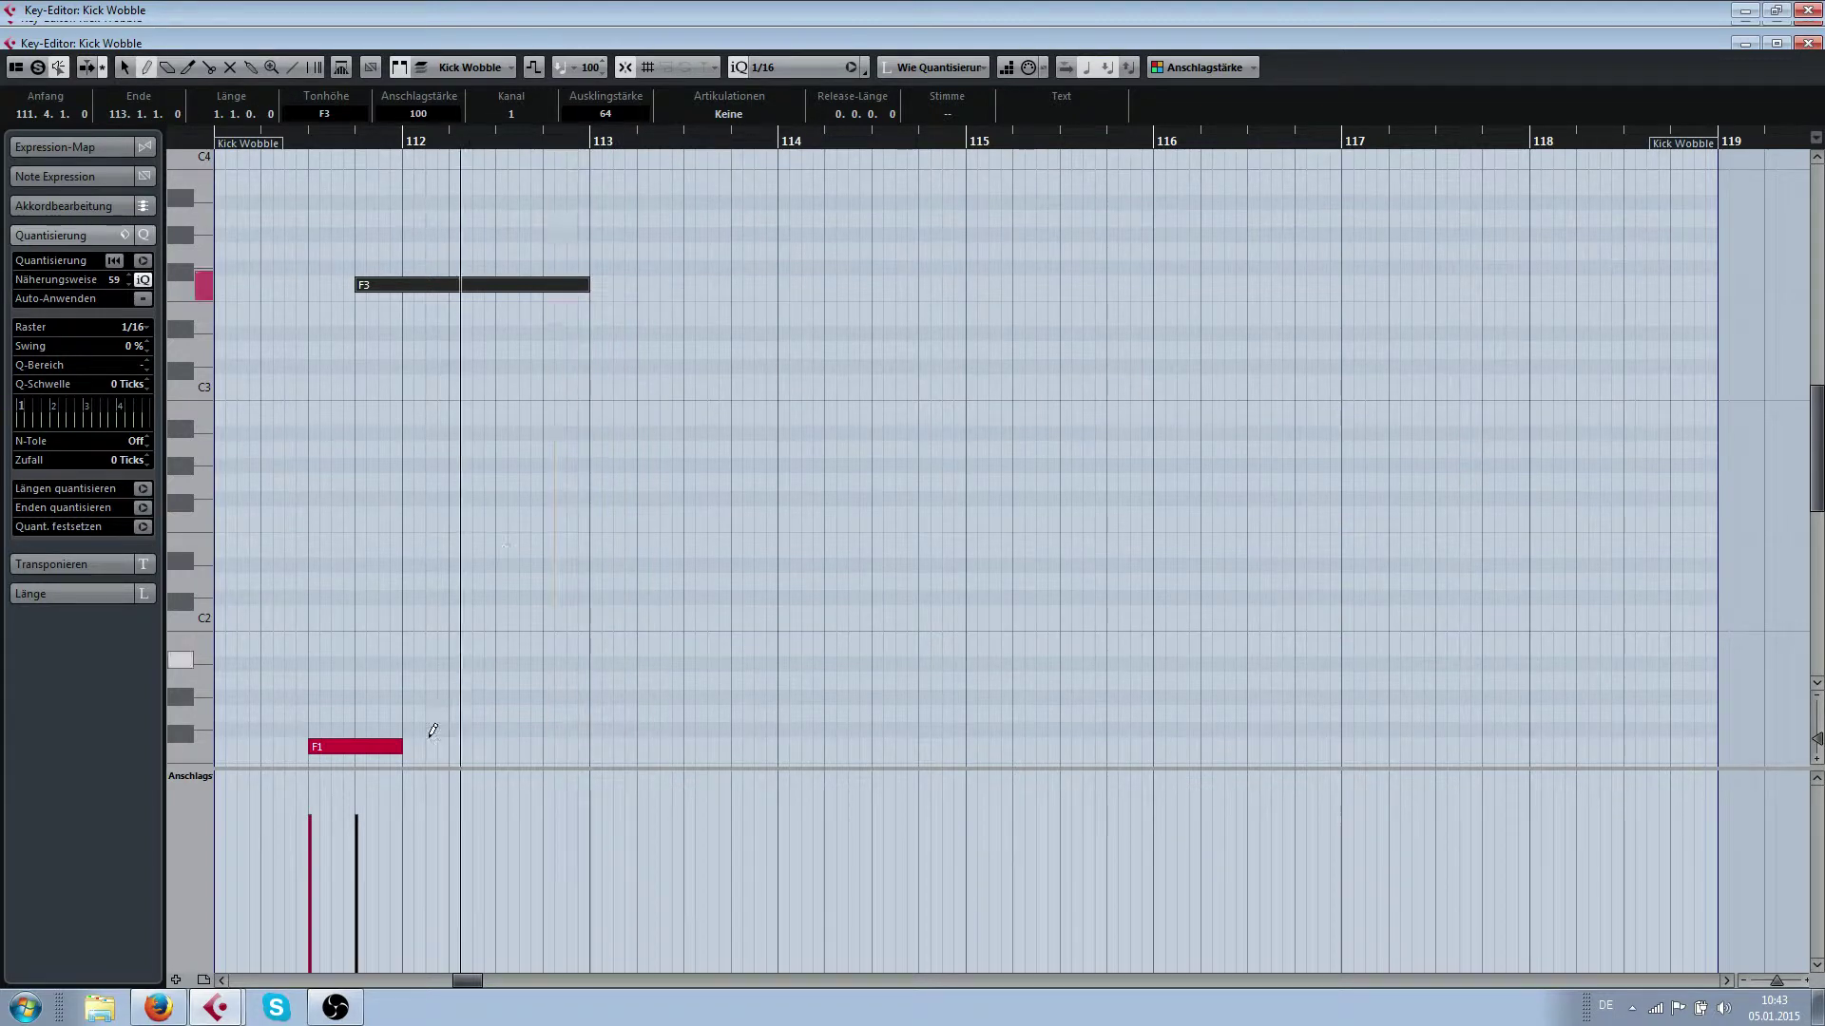
Add a G1 note in bar 112 of the Kick Wobble part, starting at 112.2.3 and ending at bar 113
drag(411, 714, 589, 713)
right_click(586, 713)
click(591, 713)
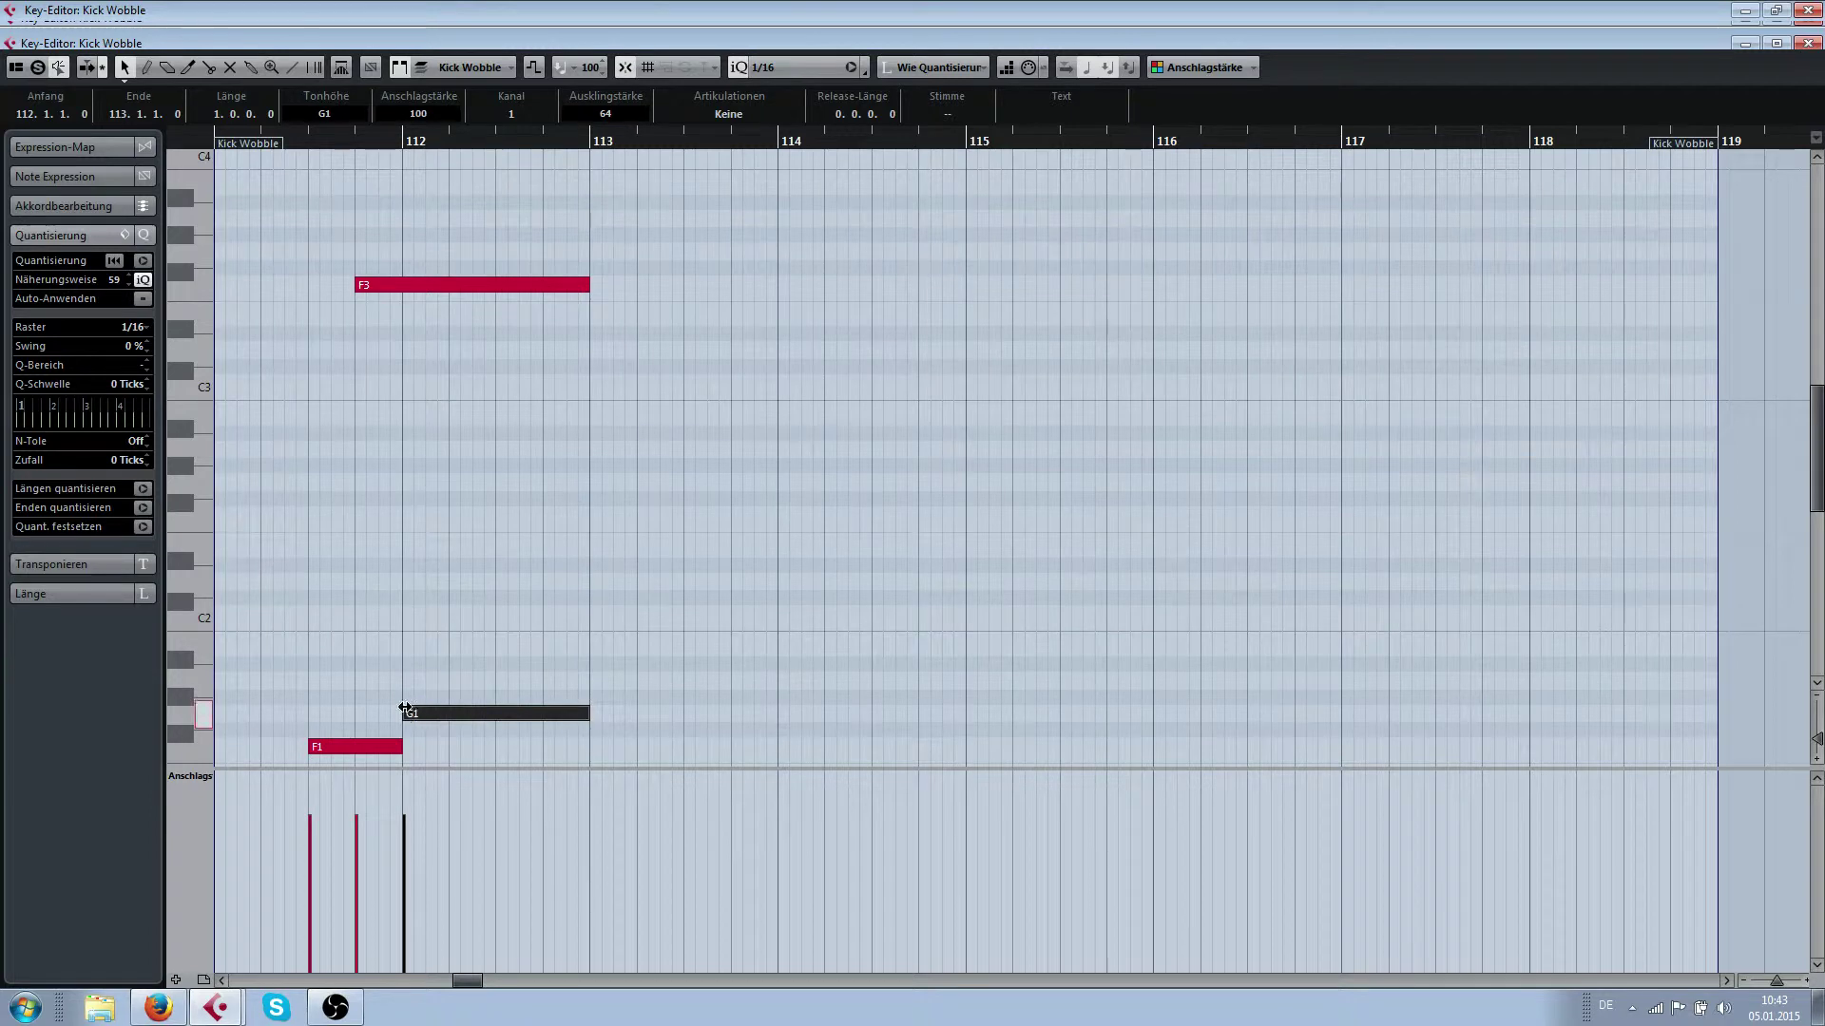
drag(415, 705, 474, 709)
scroll(403, 273, left, 3)
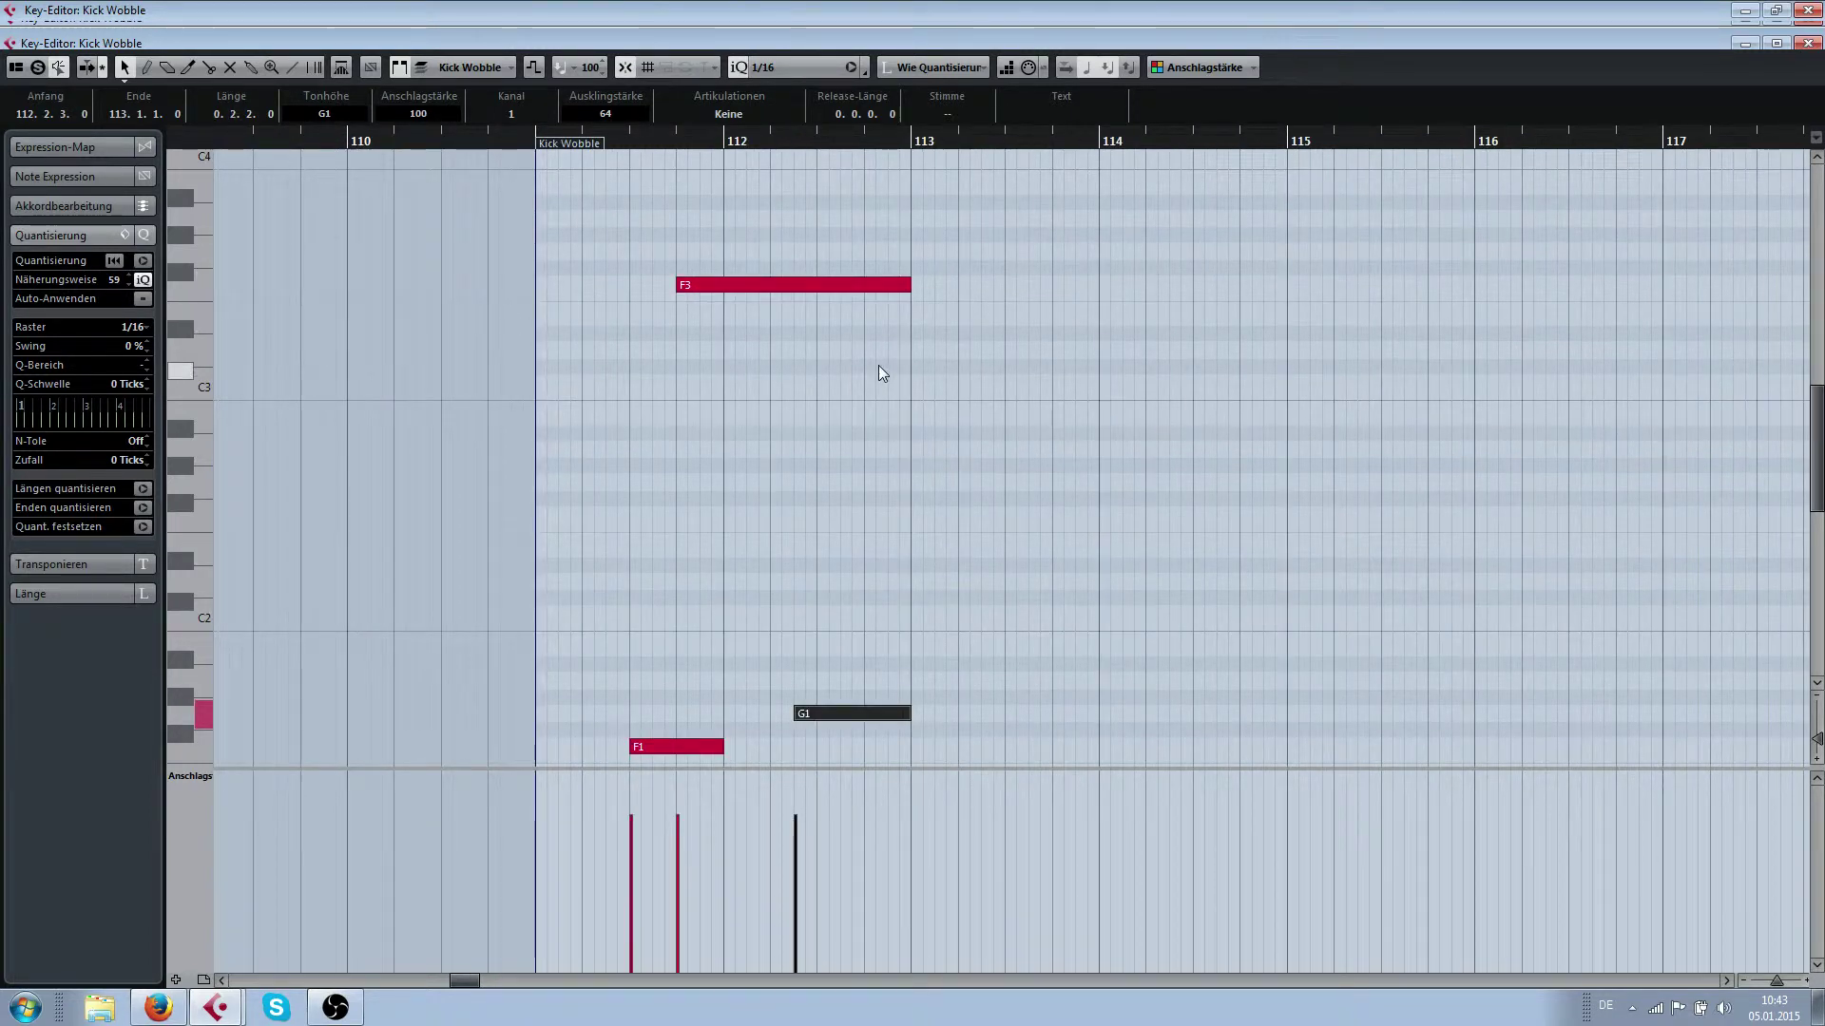
click(976, 470)
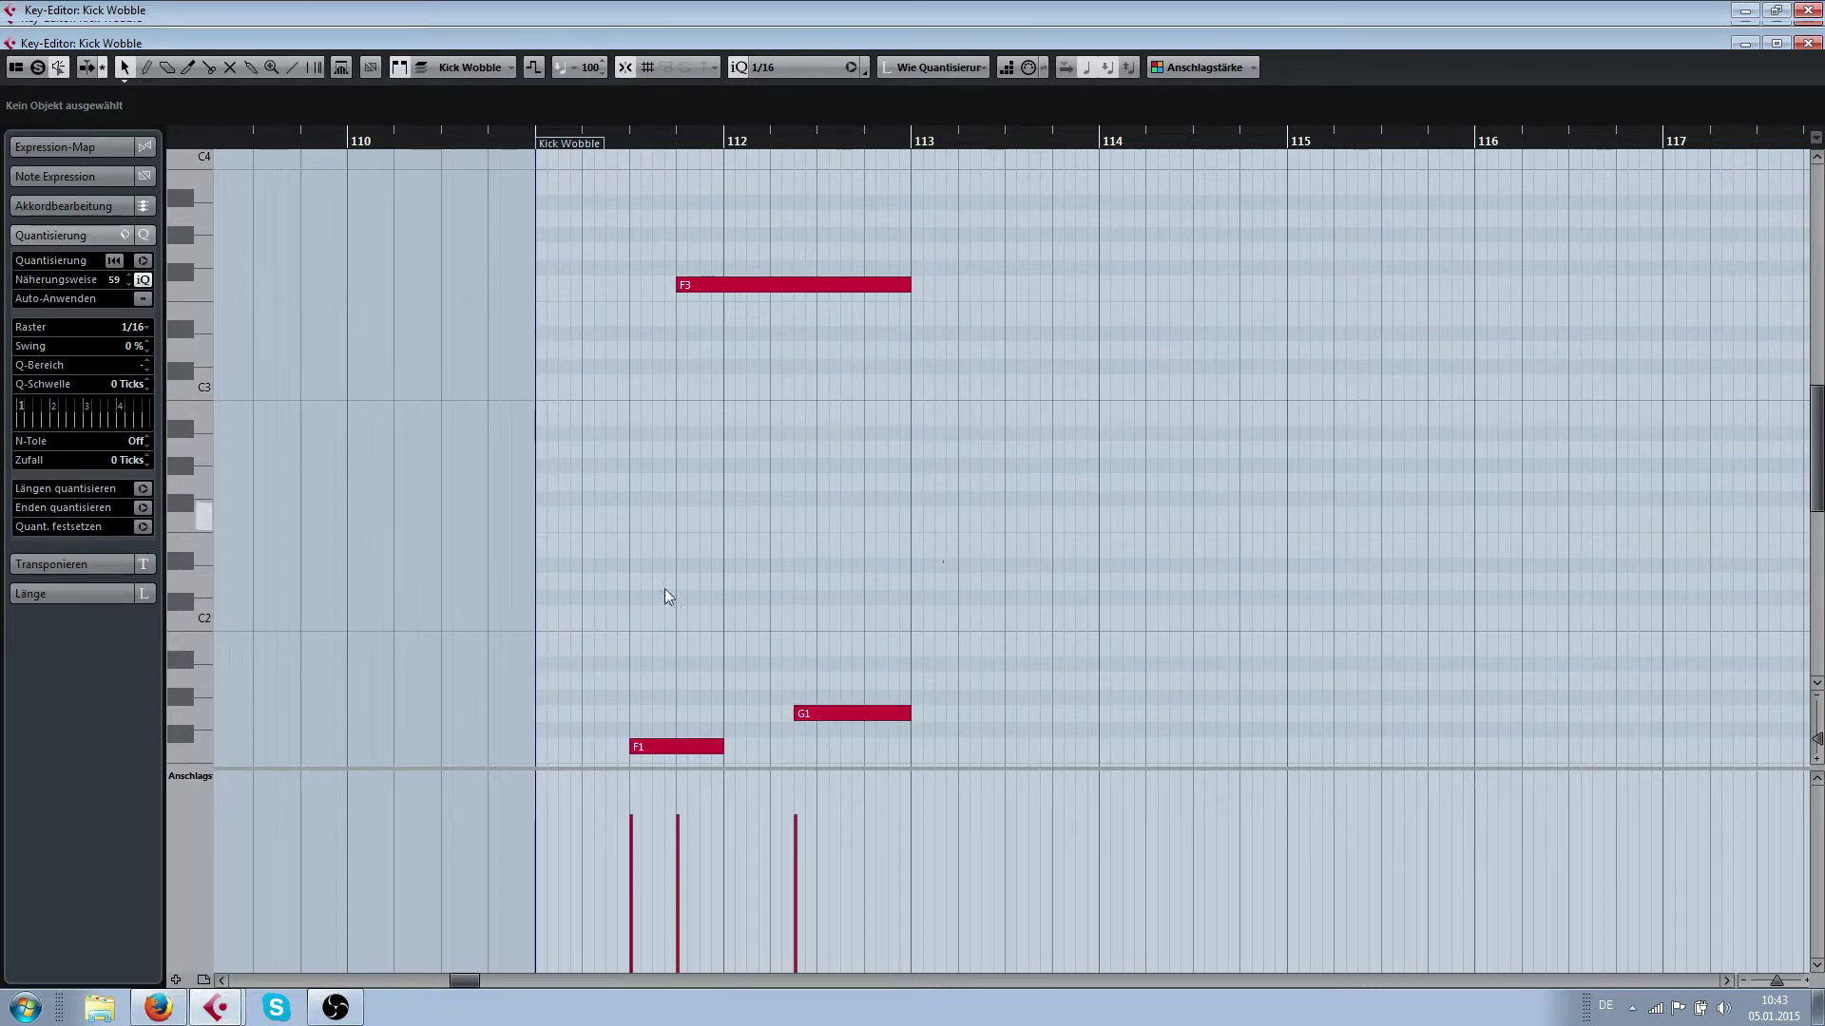
scroll(653, 529, down, 1)
scroll(653, 521, down, 1)
key(Return)
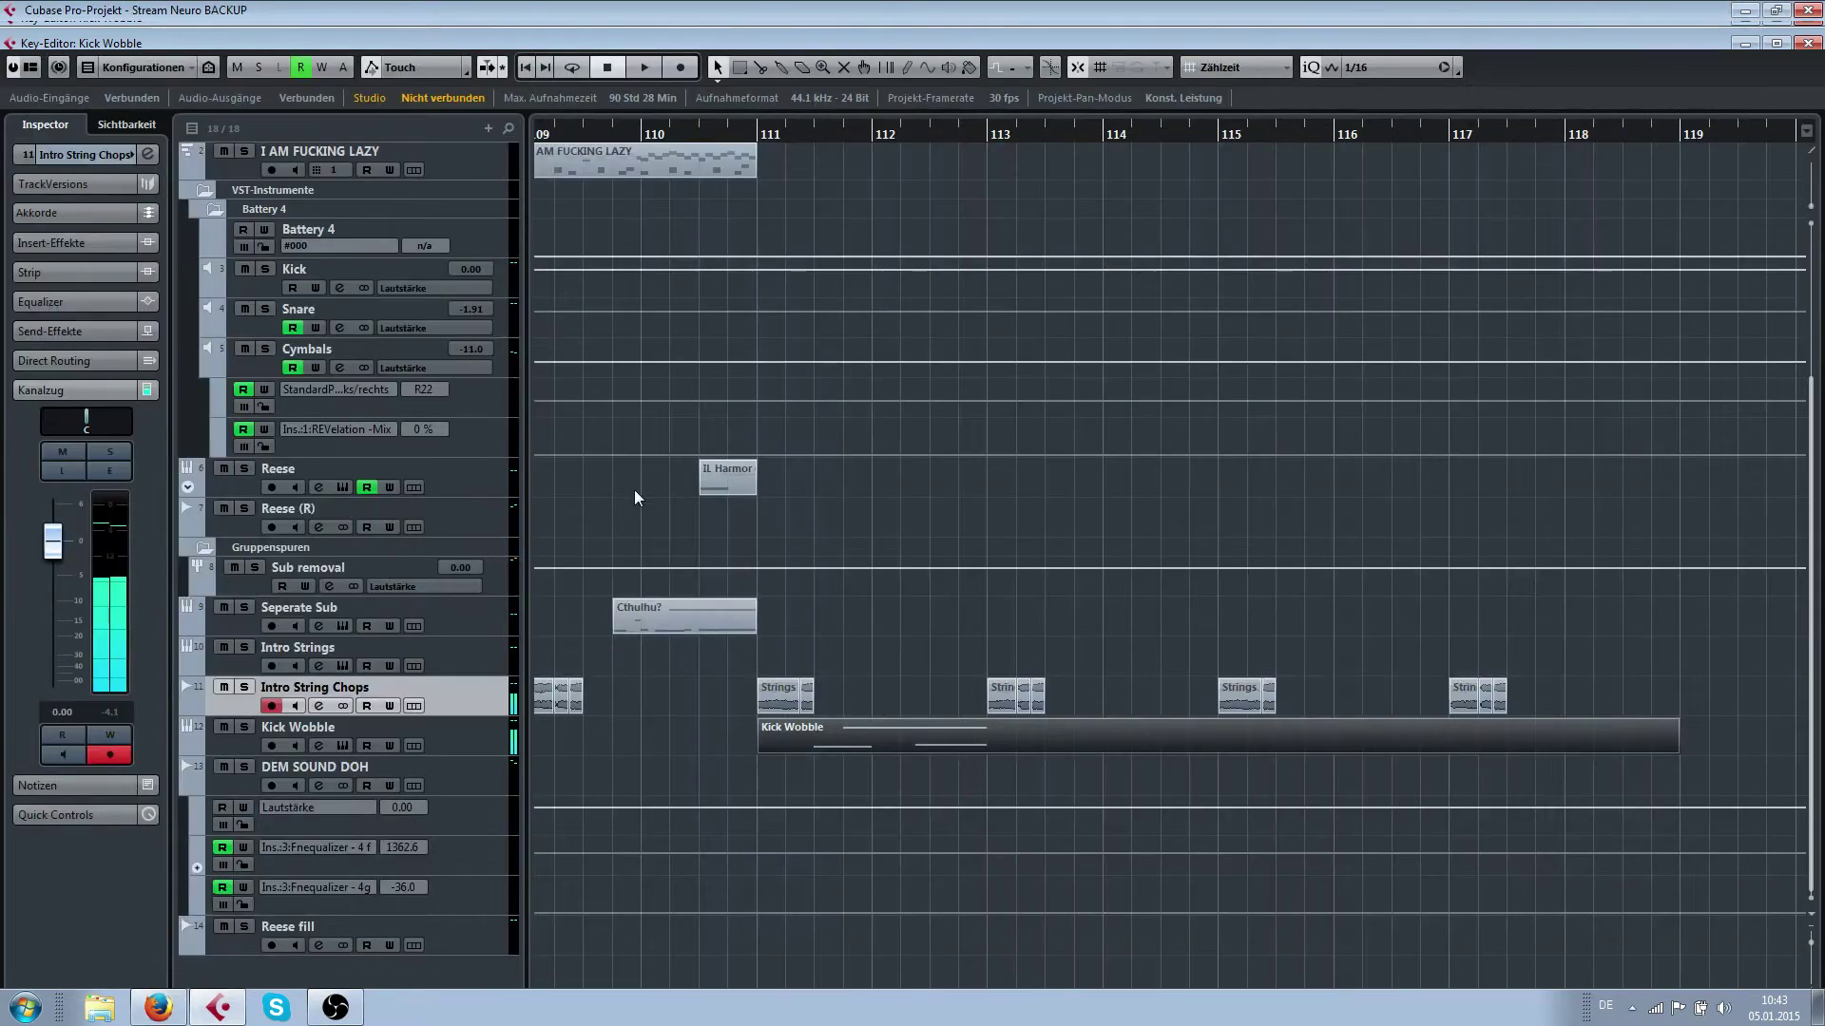
Draw an empty part on the Kick Wobble track from bar 1 to bar 5
scroll(827, 710, down, 2)
scroll(785, 732, left, 7)
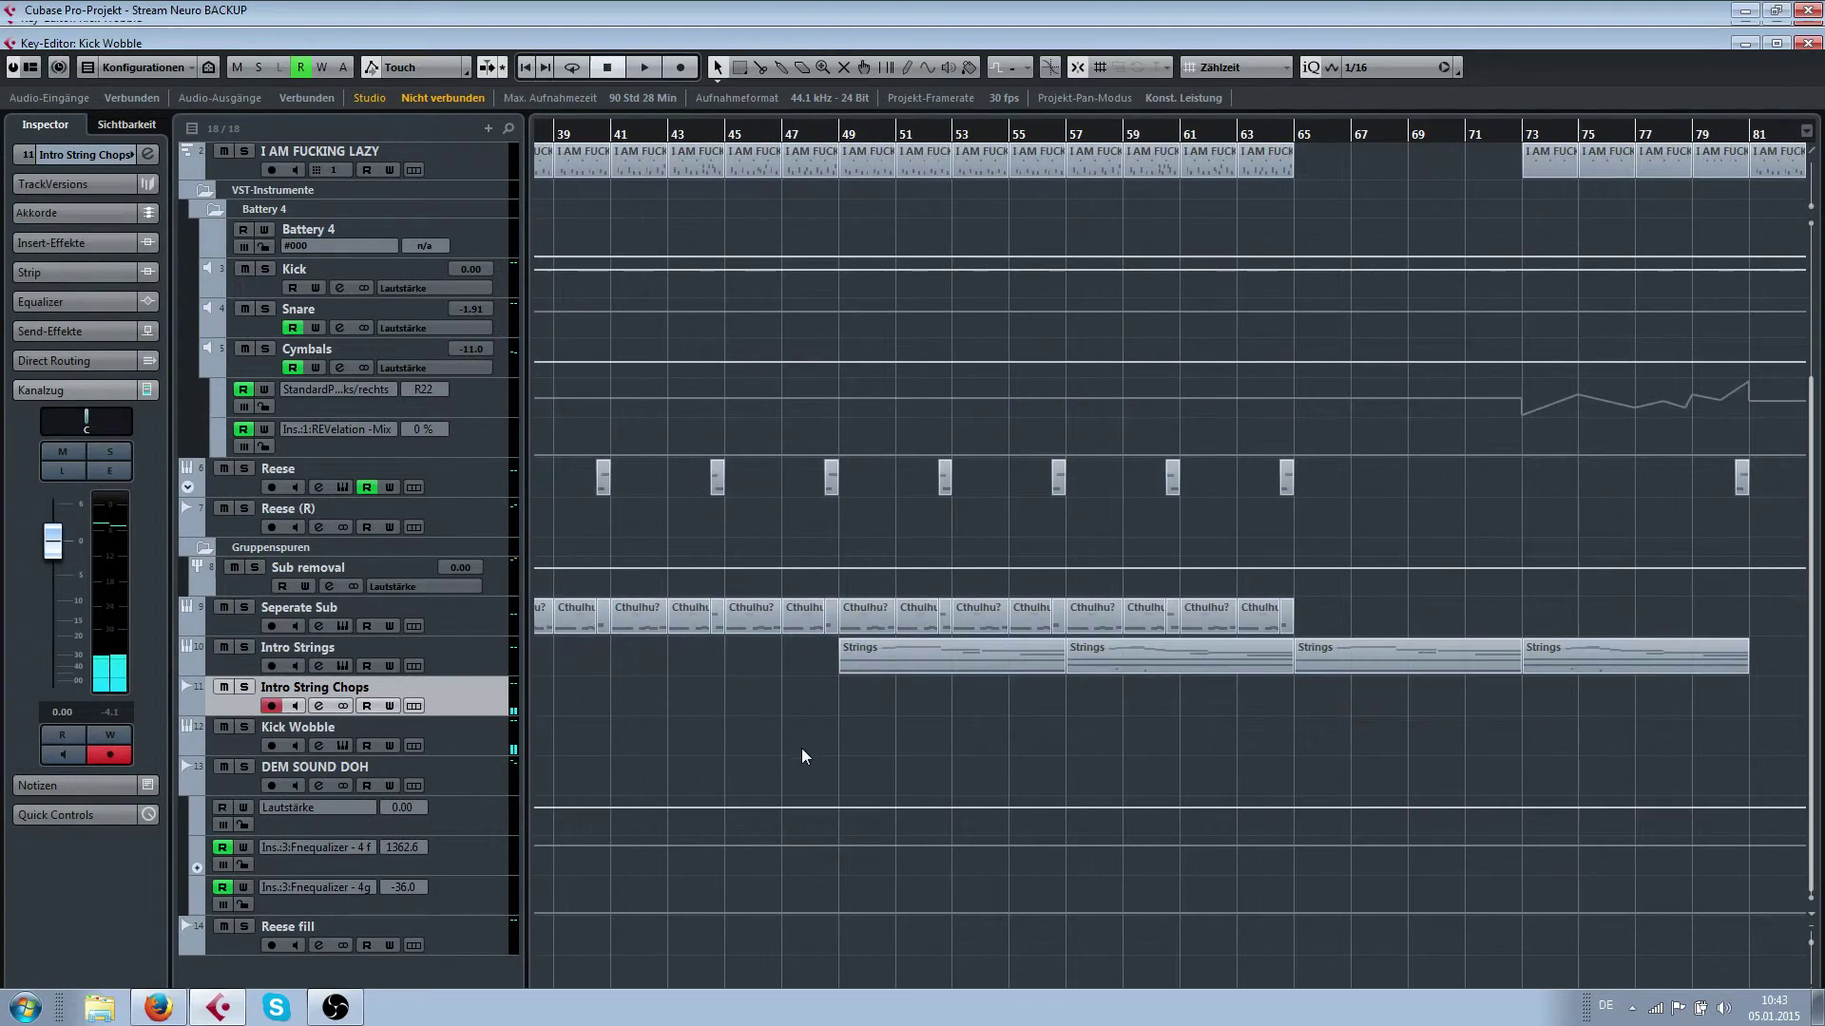
scroll(797, 744, down, 4)
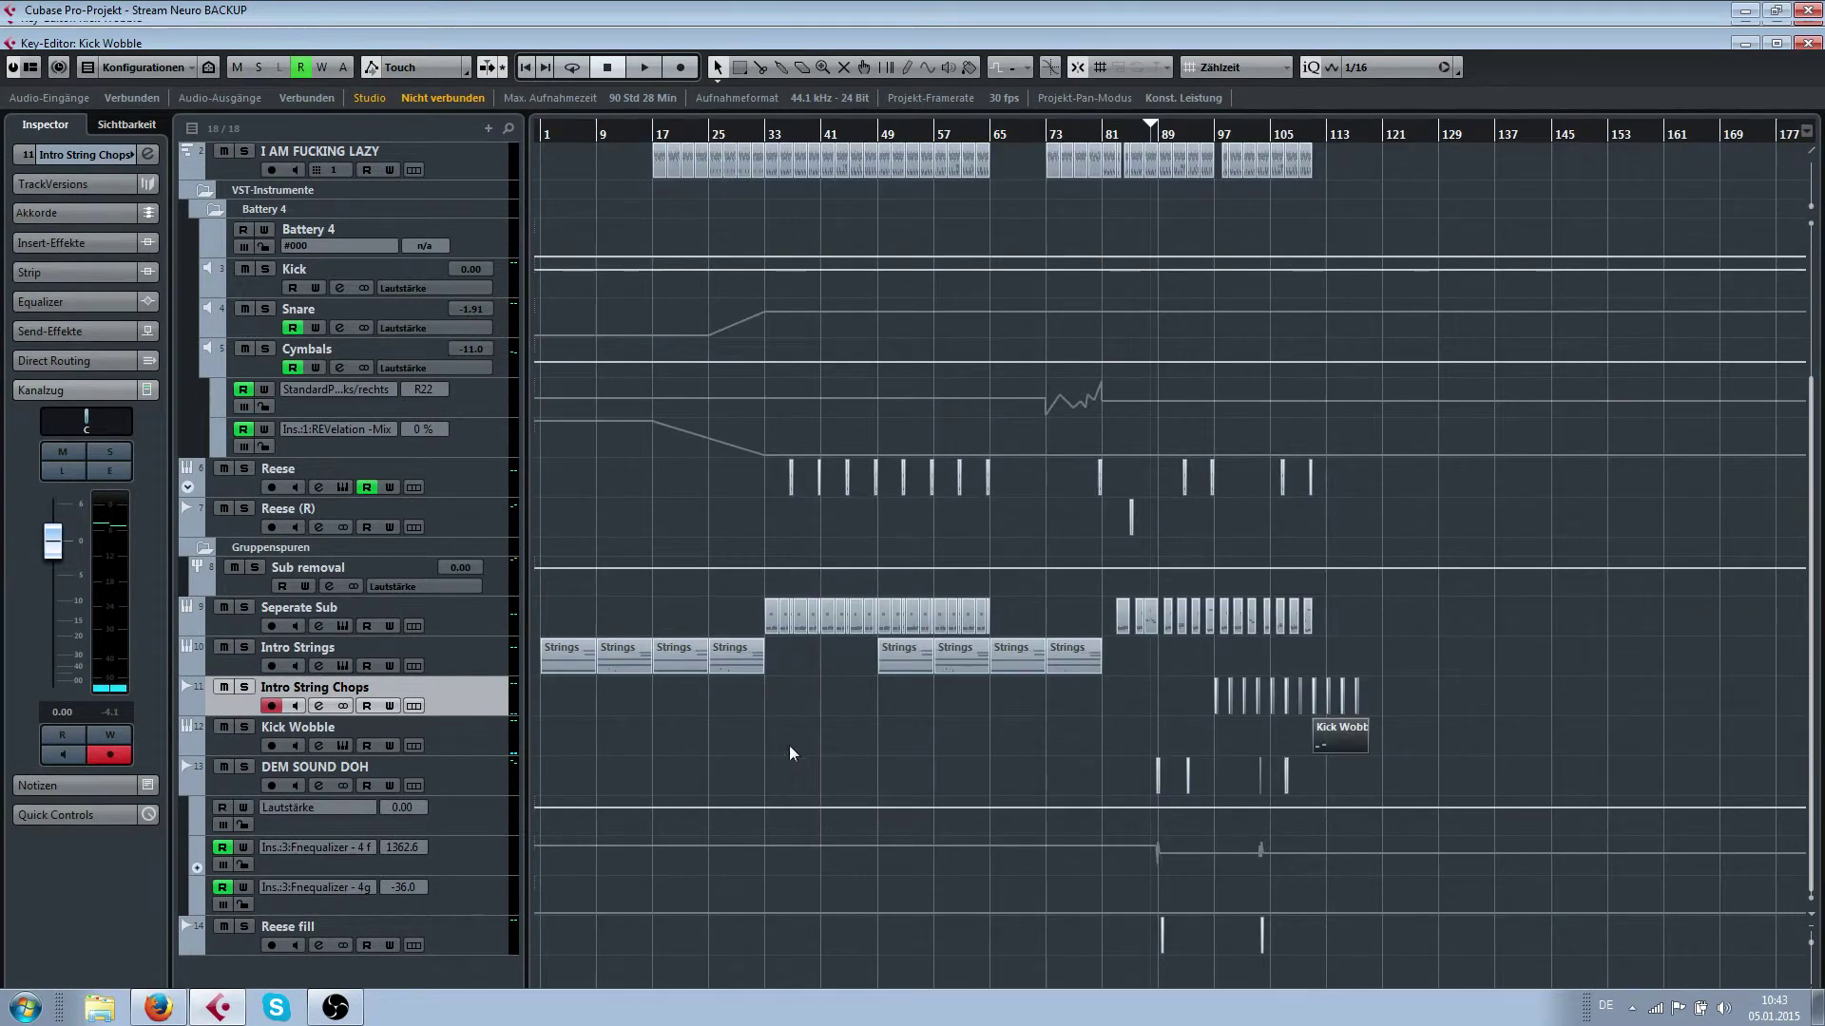
right_click(614, 715)
click(807, 720)
drag(541, 733, 570, 736)
right_click(568, 737)
click(572, 733)
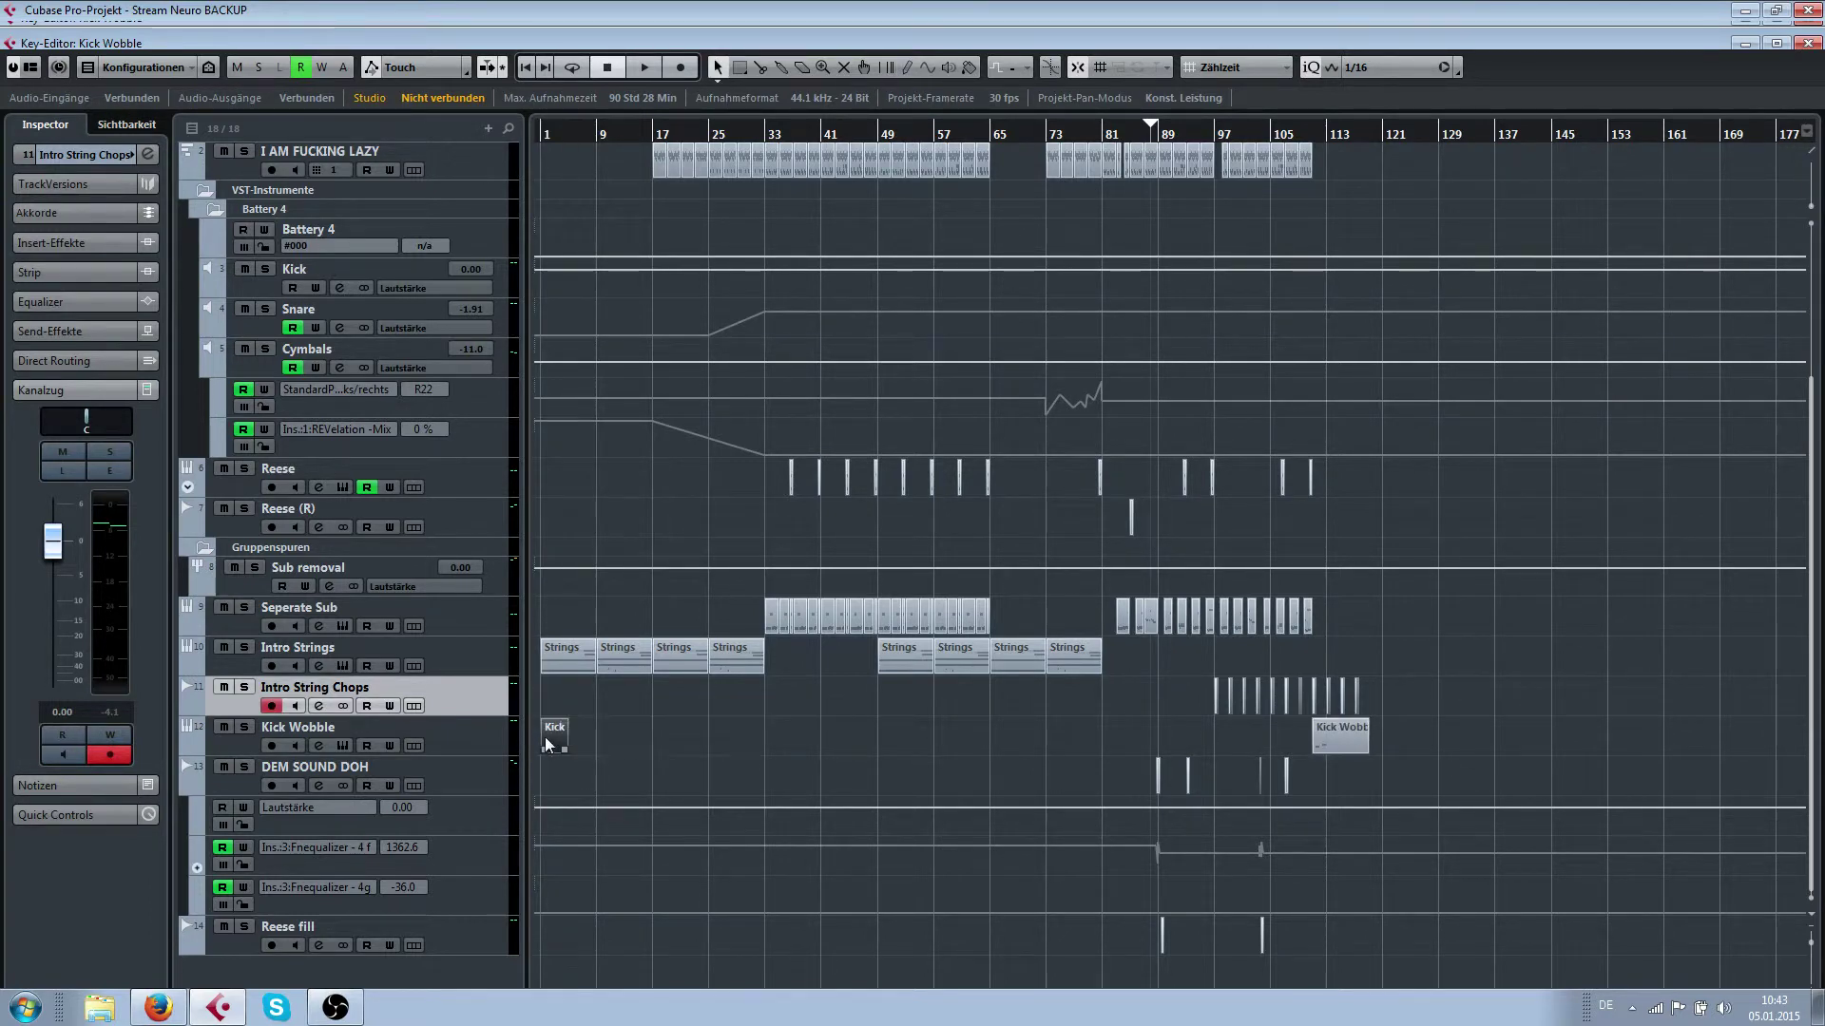
Place a short F1 note near the start of bar 1 in the new Kick Wobble part
double_click(551, 739)
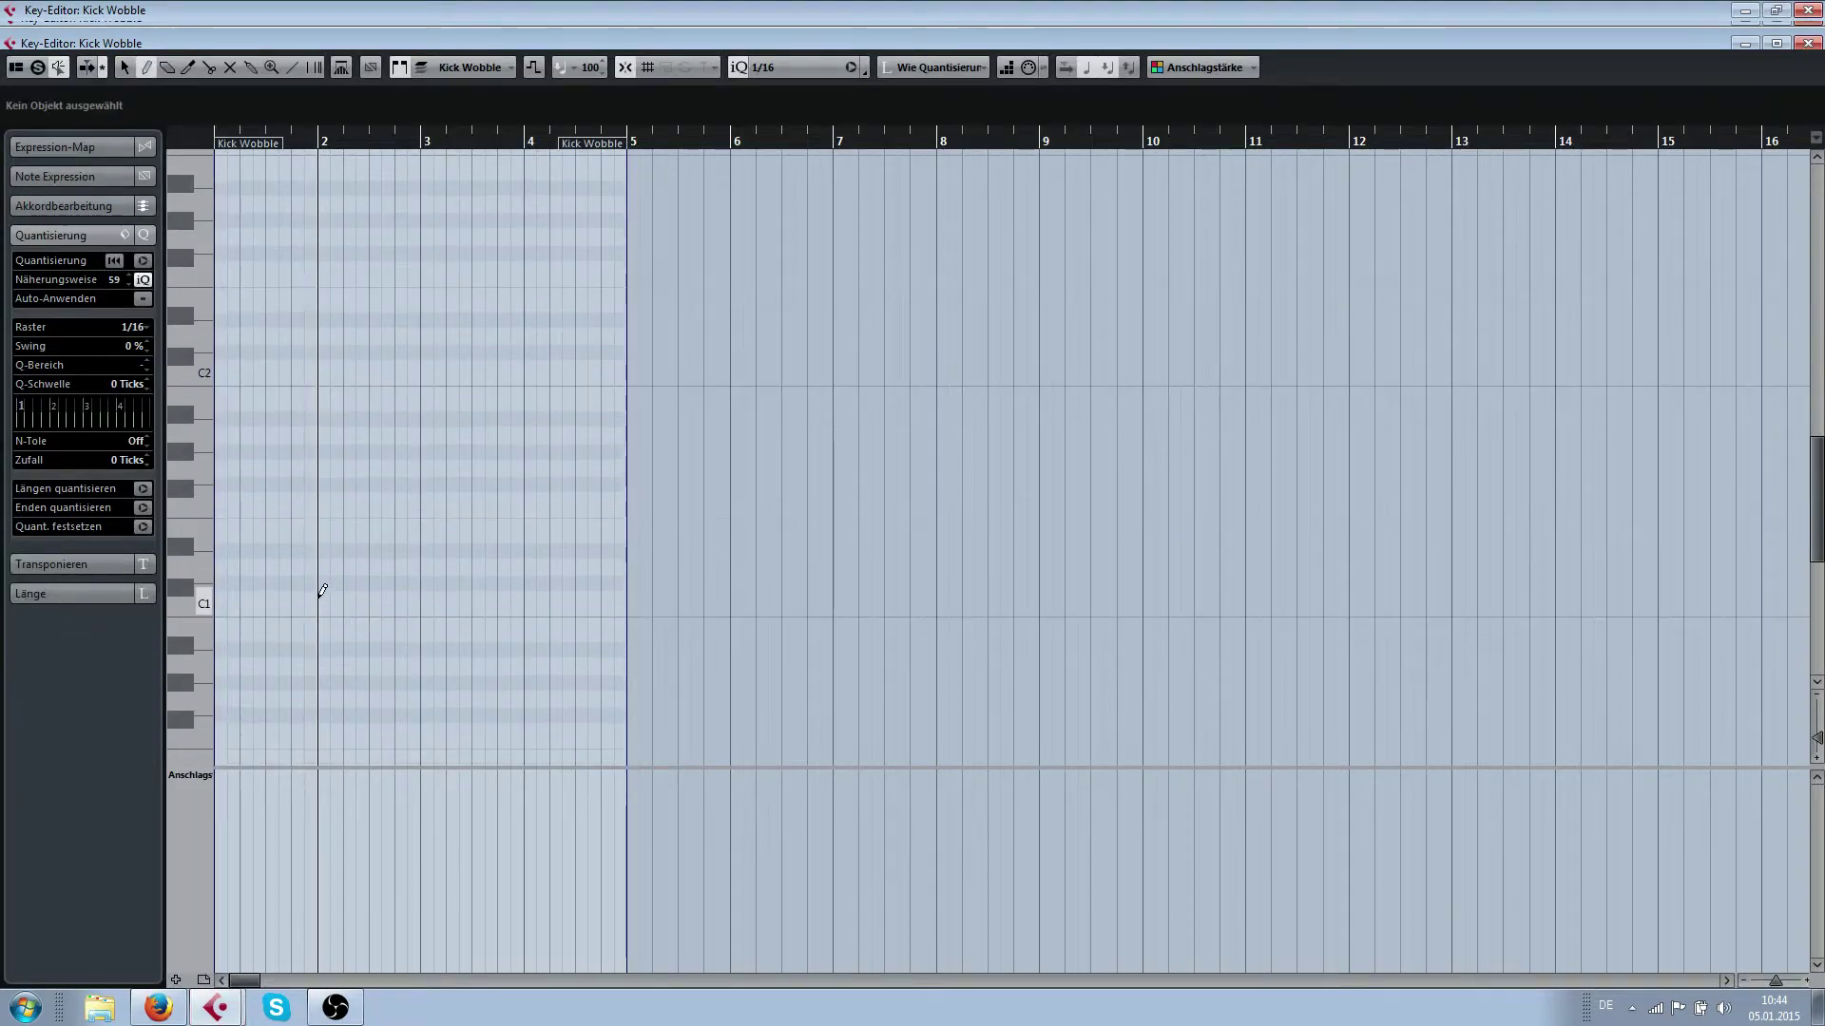
click(225, 501)
key(1)
scroll(220, 540, up, 3)
key(h)
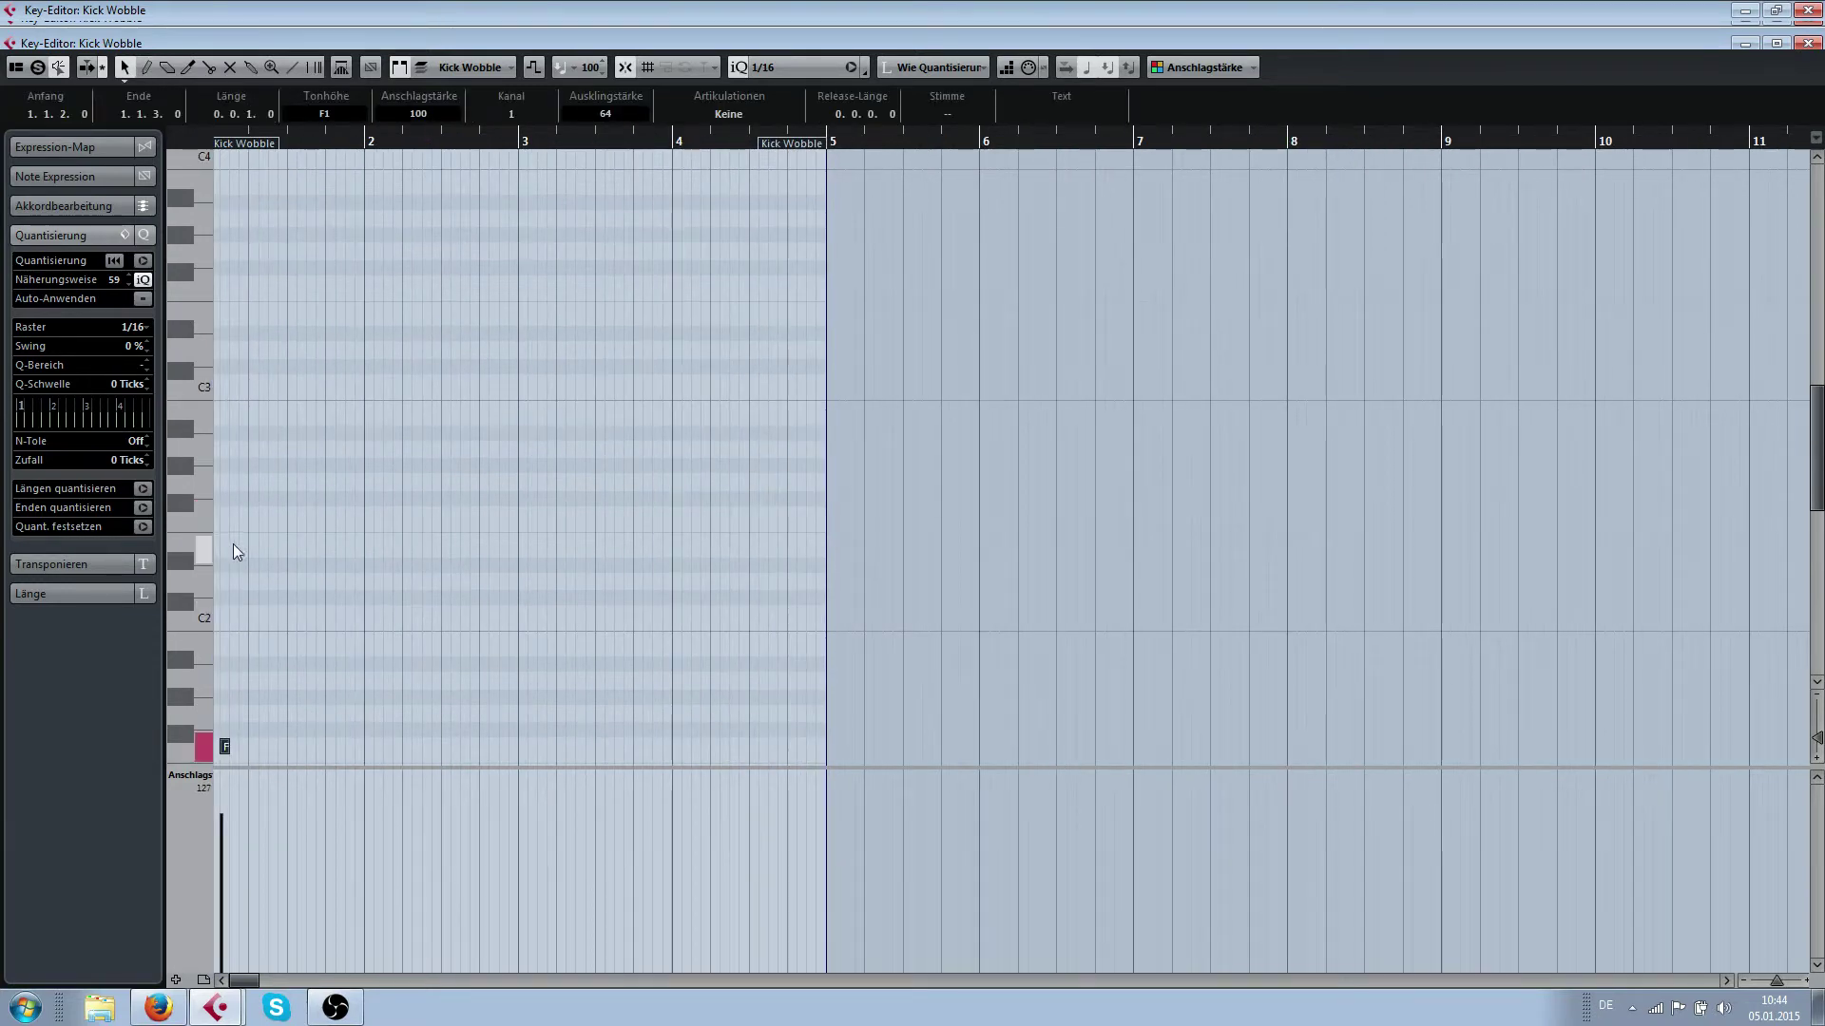
key(h)
key(h)
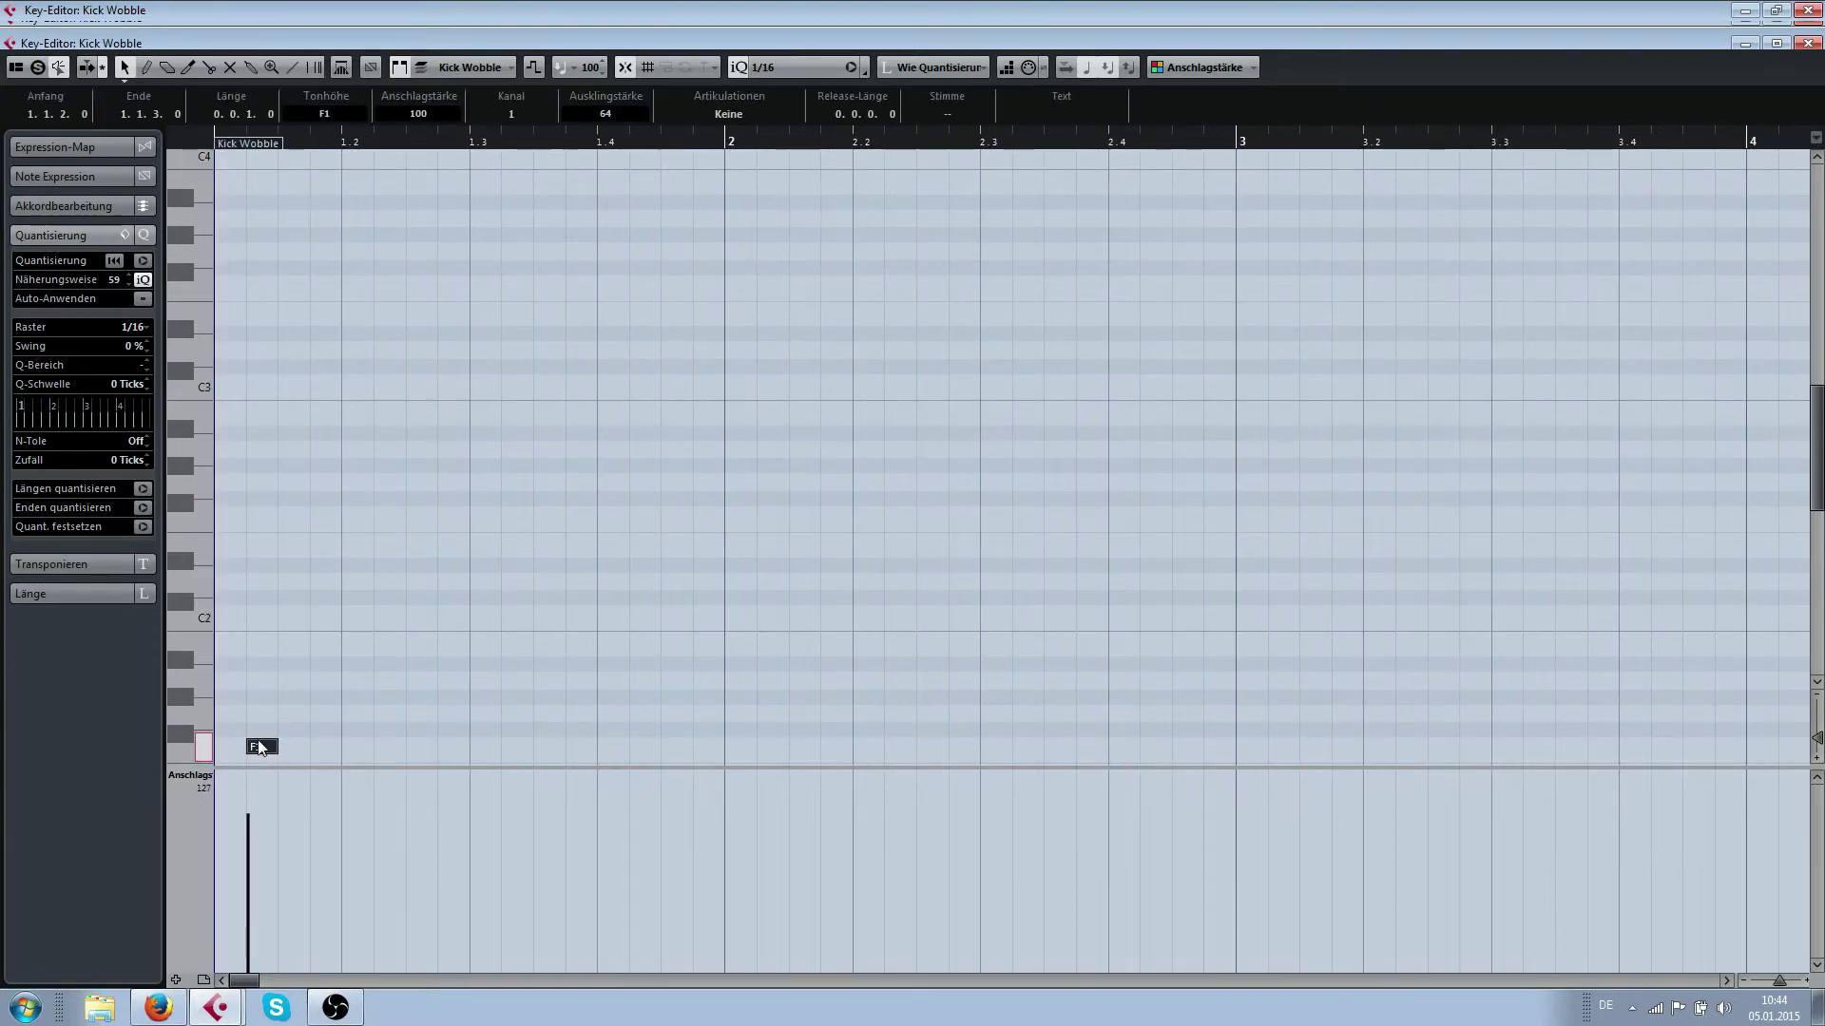
drag(236, 742, 231, 742)
click(346, 599)
key(Return)
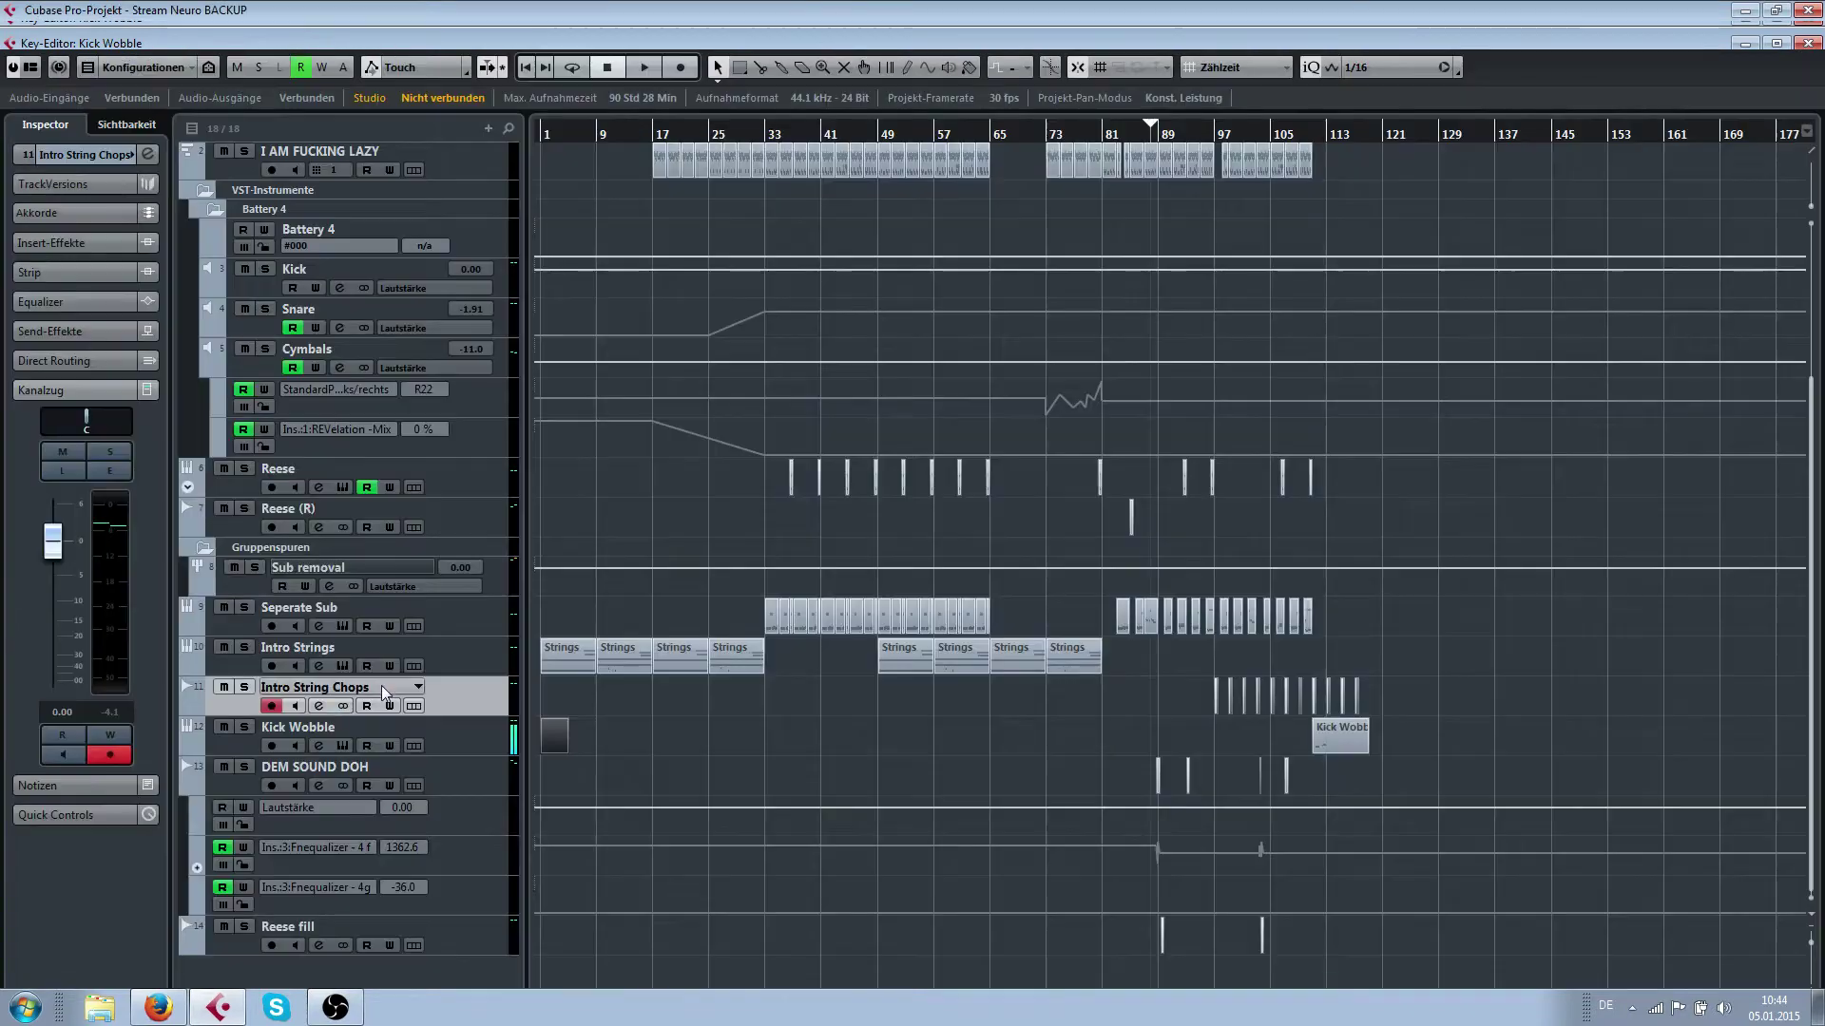
Show the Kick Wobble track's volume automation lane and enable automation reading
click(209, 745)
click(188, 746)
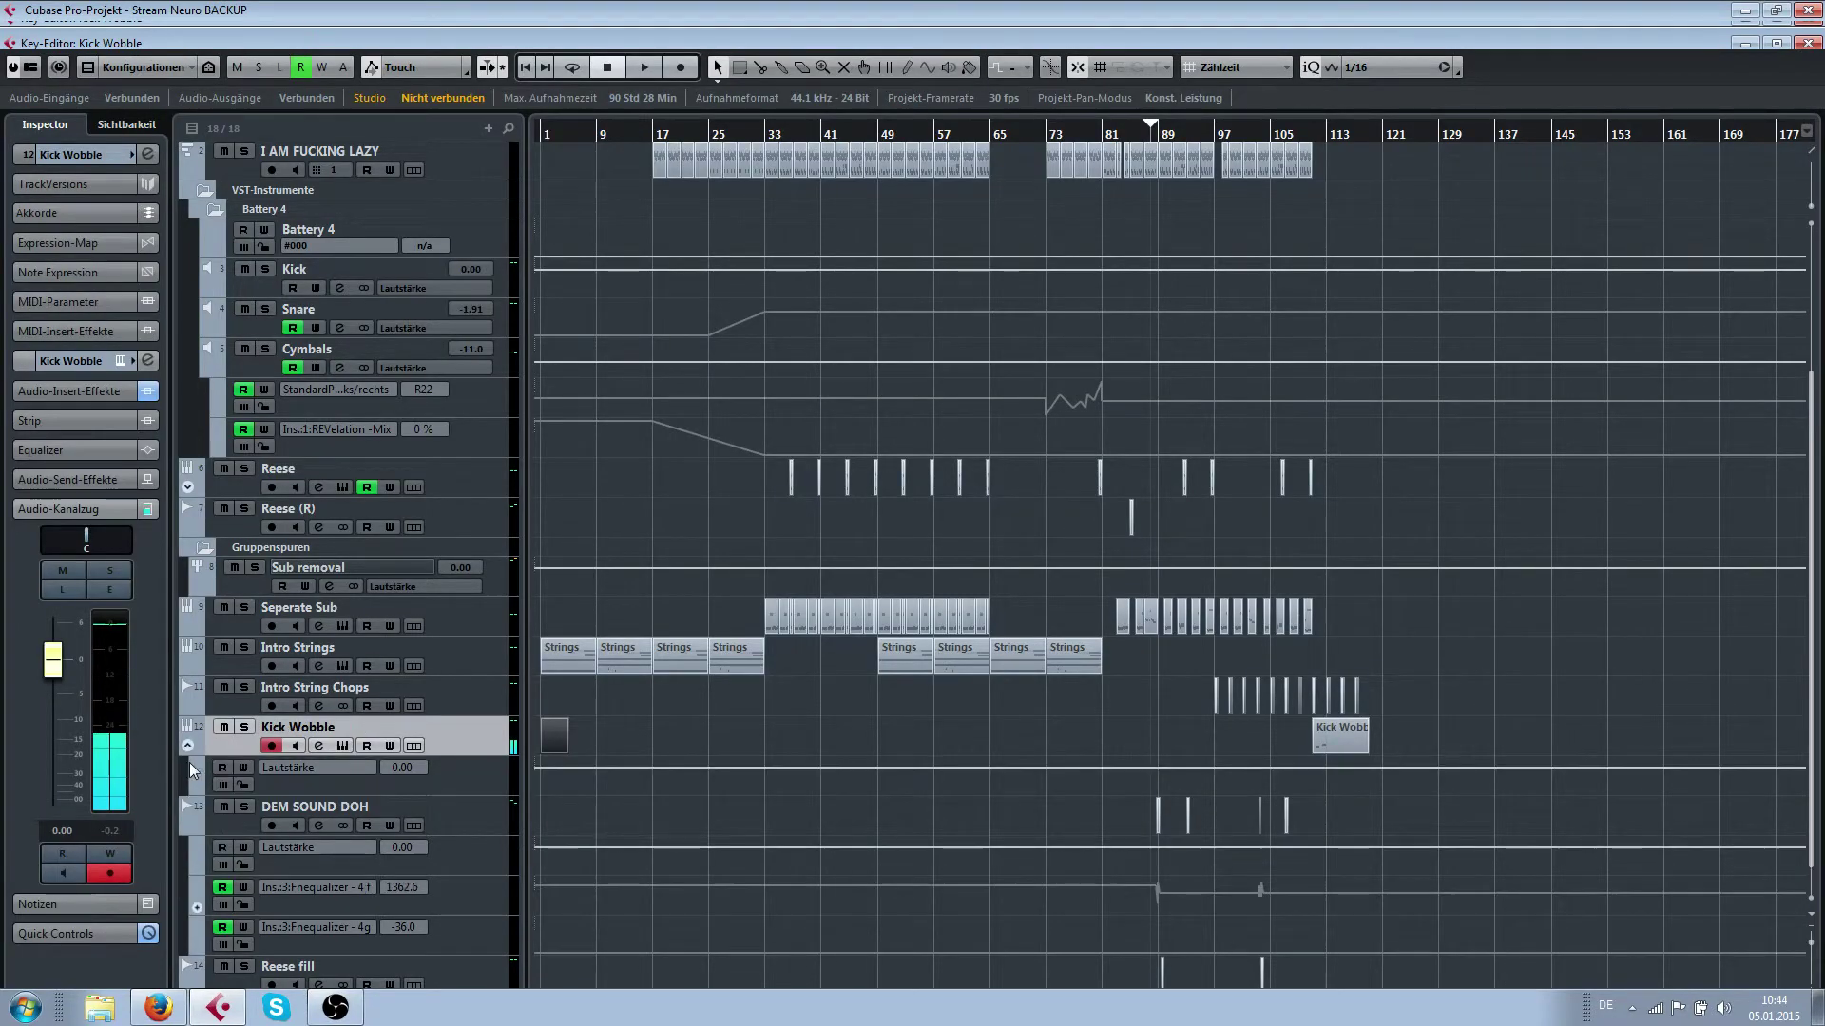
click(222, 767)
Automate the Kick Wobble volume to -∞ up to bar 5, returning to 0.00 from there
key(h)
scroll(590, 765, left, 3)
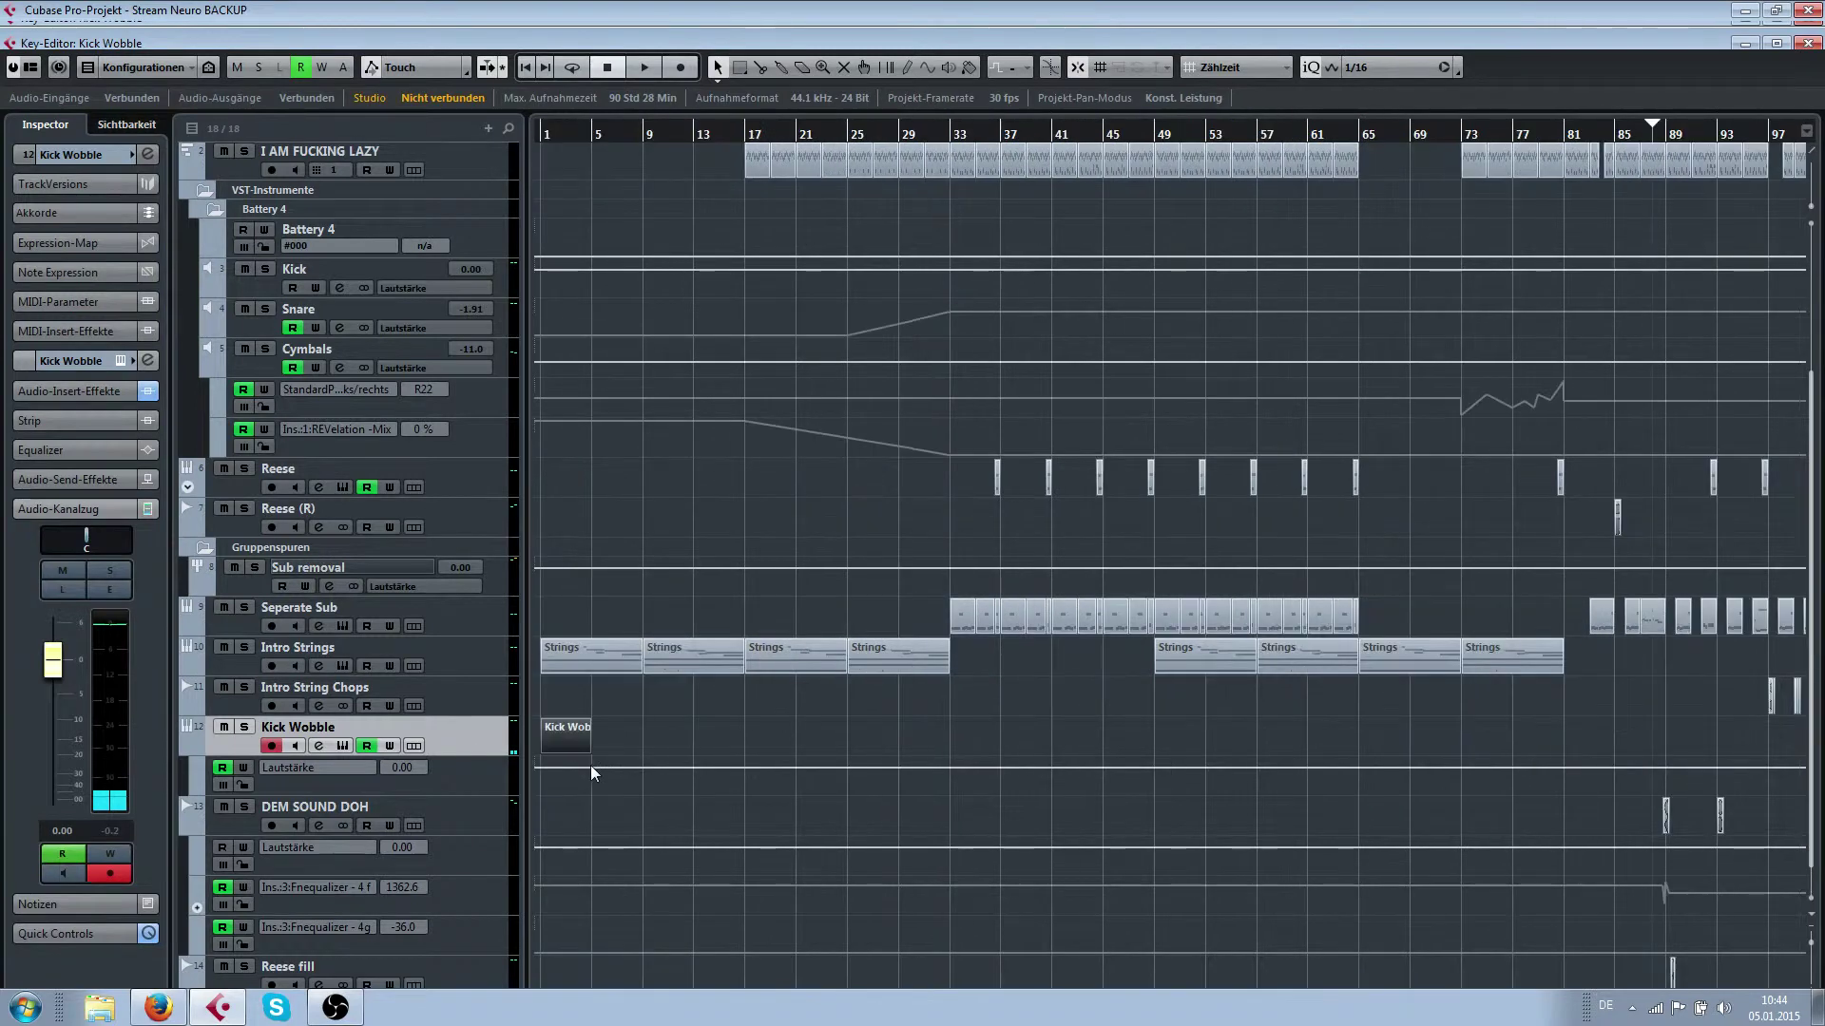
scroll(564, 768, up, 2)
scroll(810, 793, left, 1)
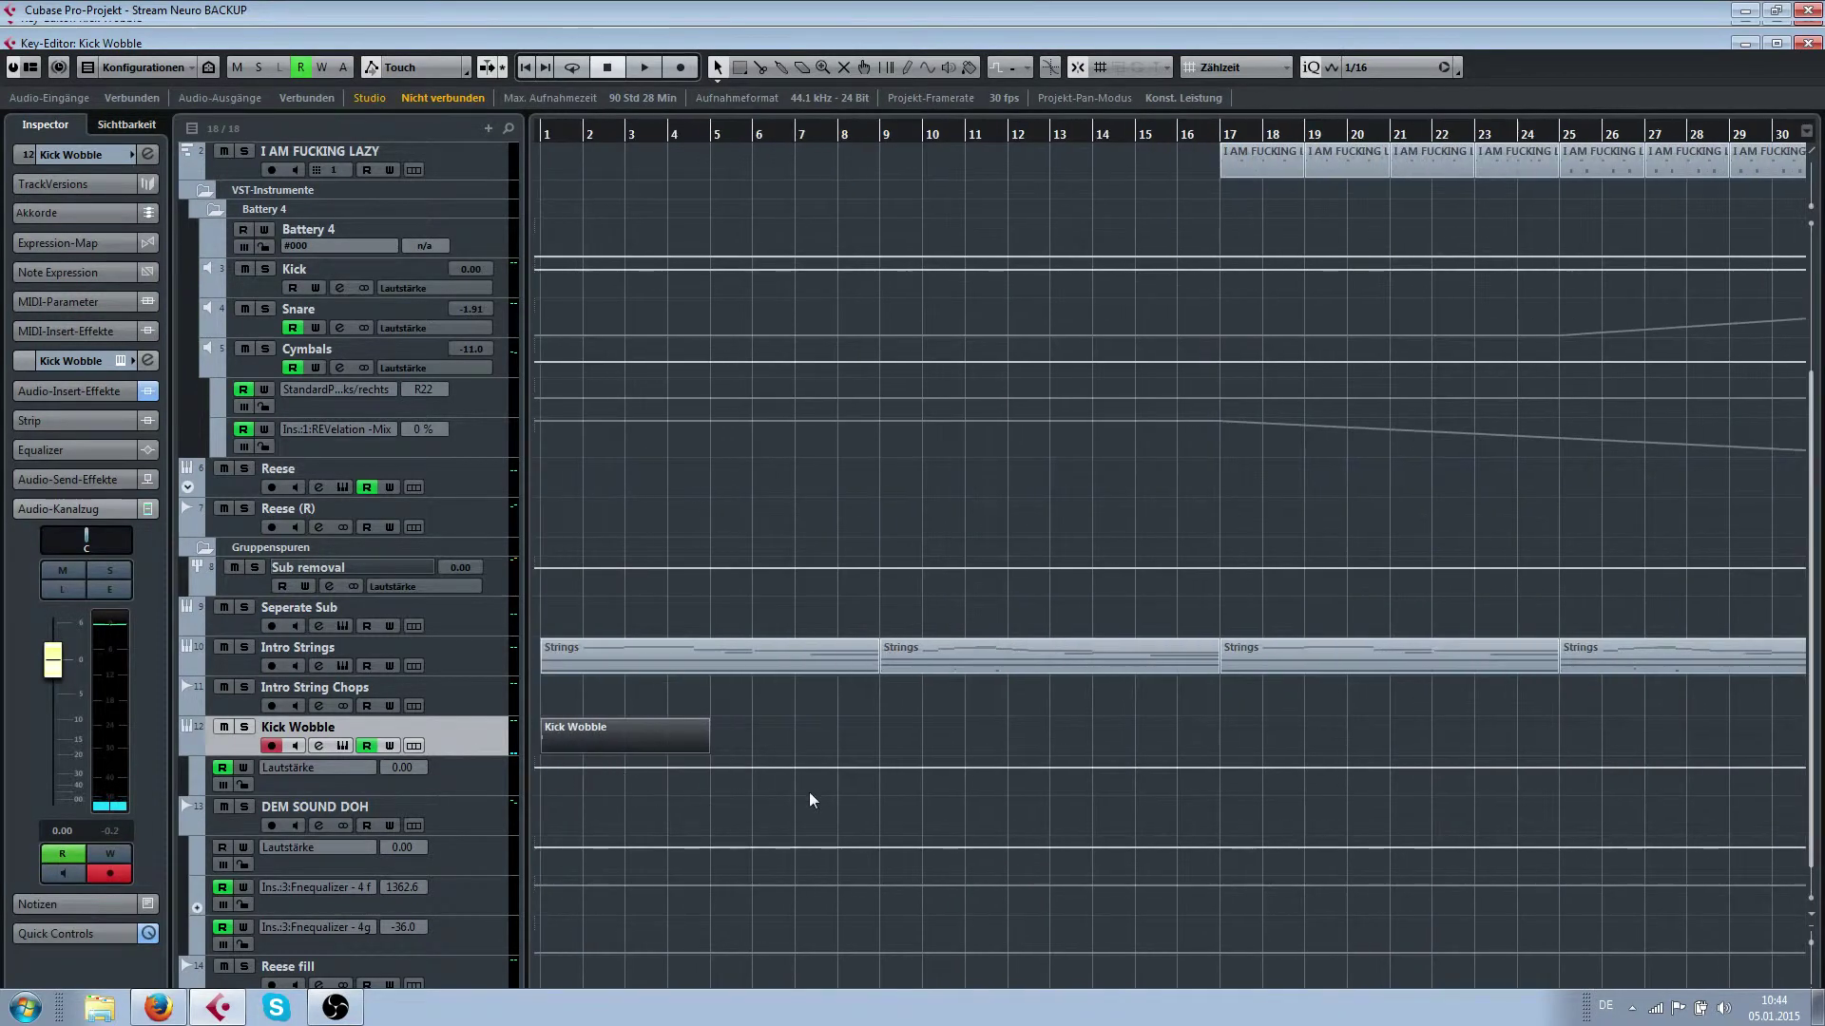
click(709, 767)
drag(629, 768, 712, 814)
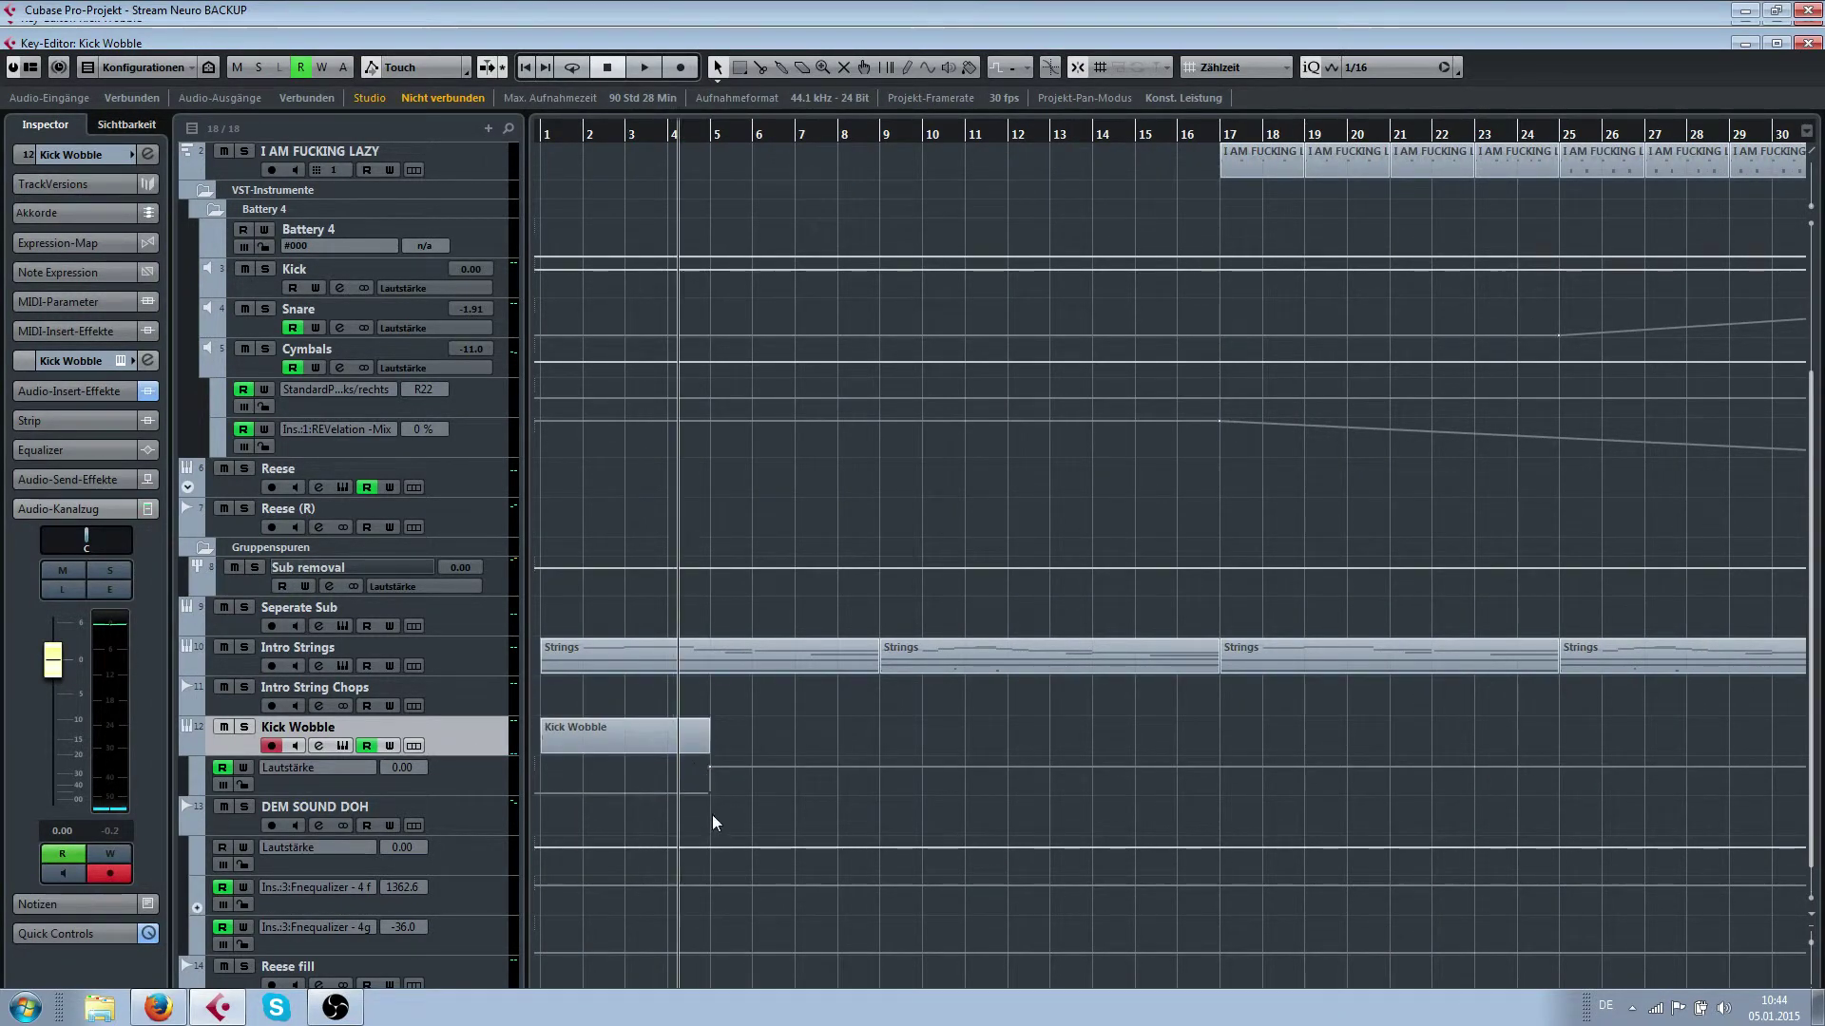
Play back the song's opening and the Kick Wobble section from bar 111, and examine the Strings stab at bar 111
click(587, 134)
key(space)
key(g)
key(g)
key(g)
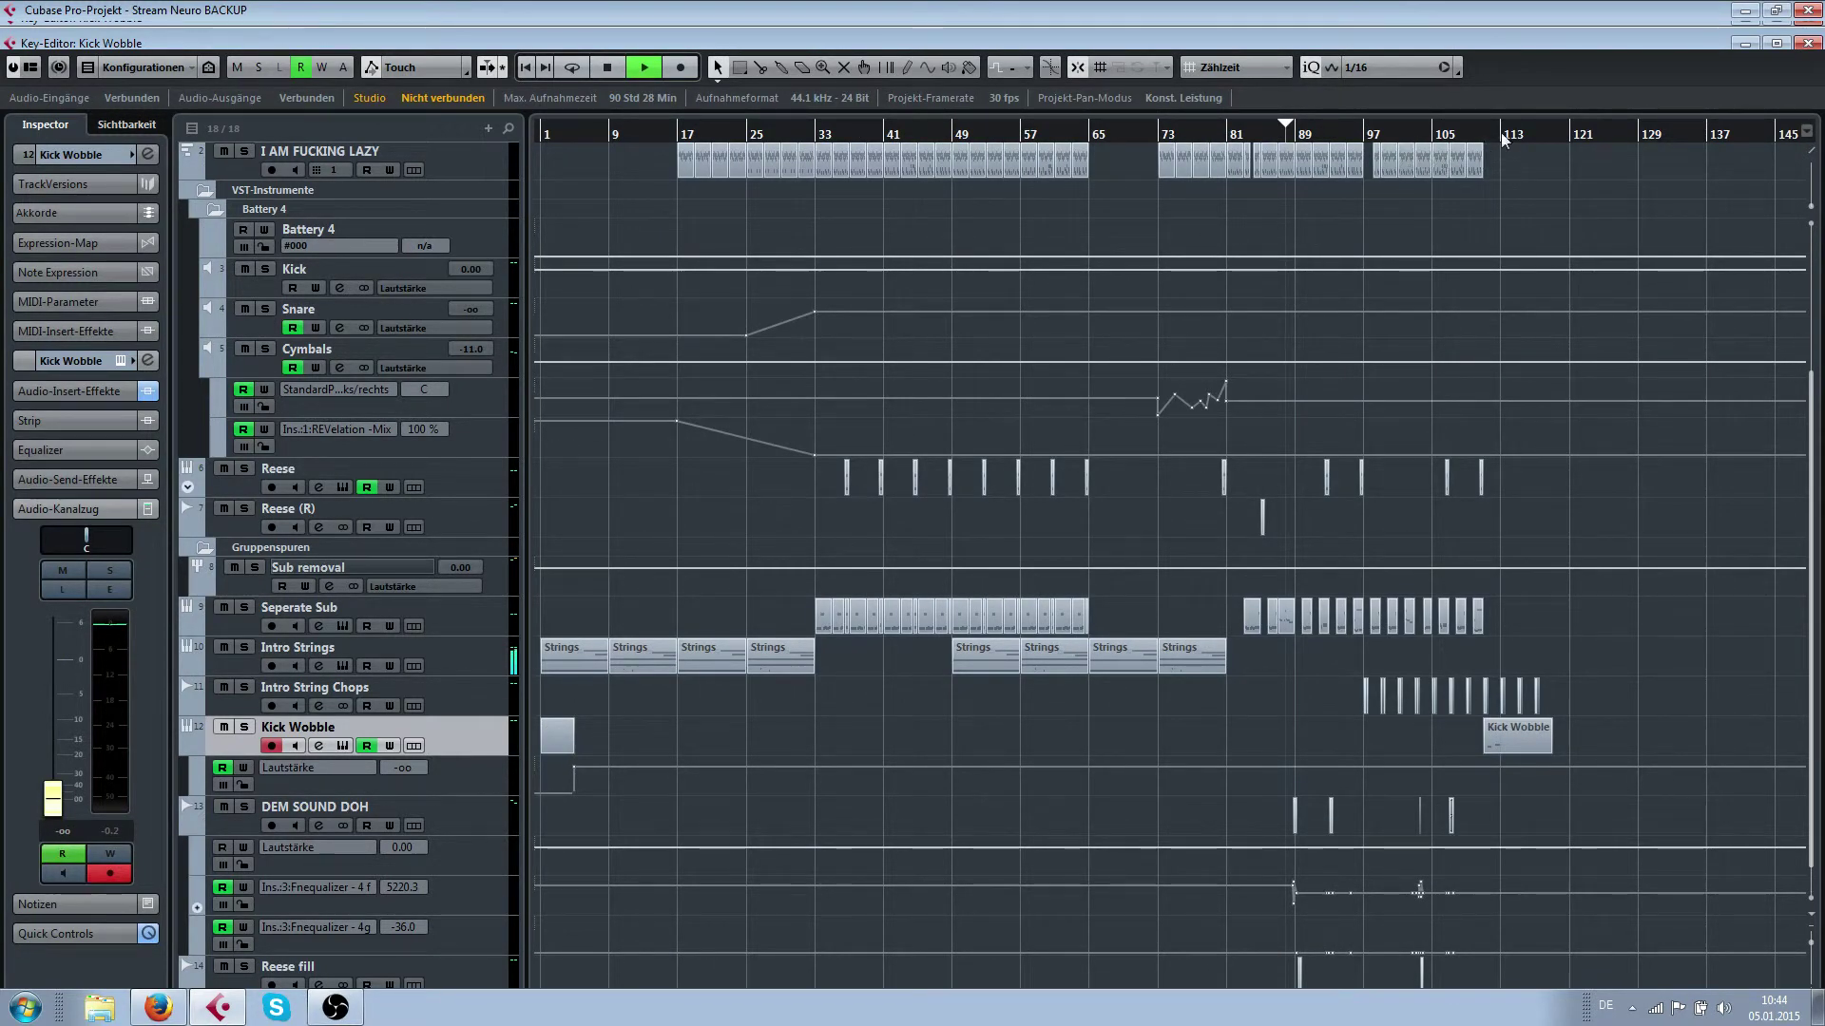
drag(1501, 139, 646, 570)
drag(647, 140, 631, 475)
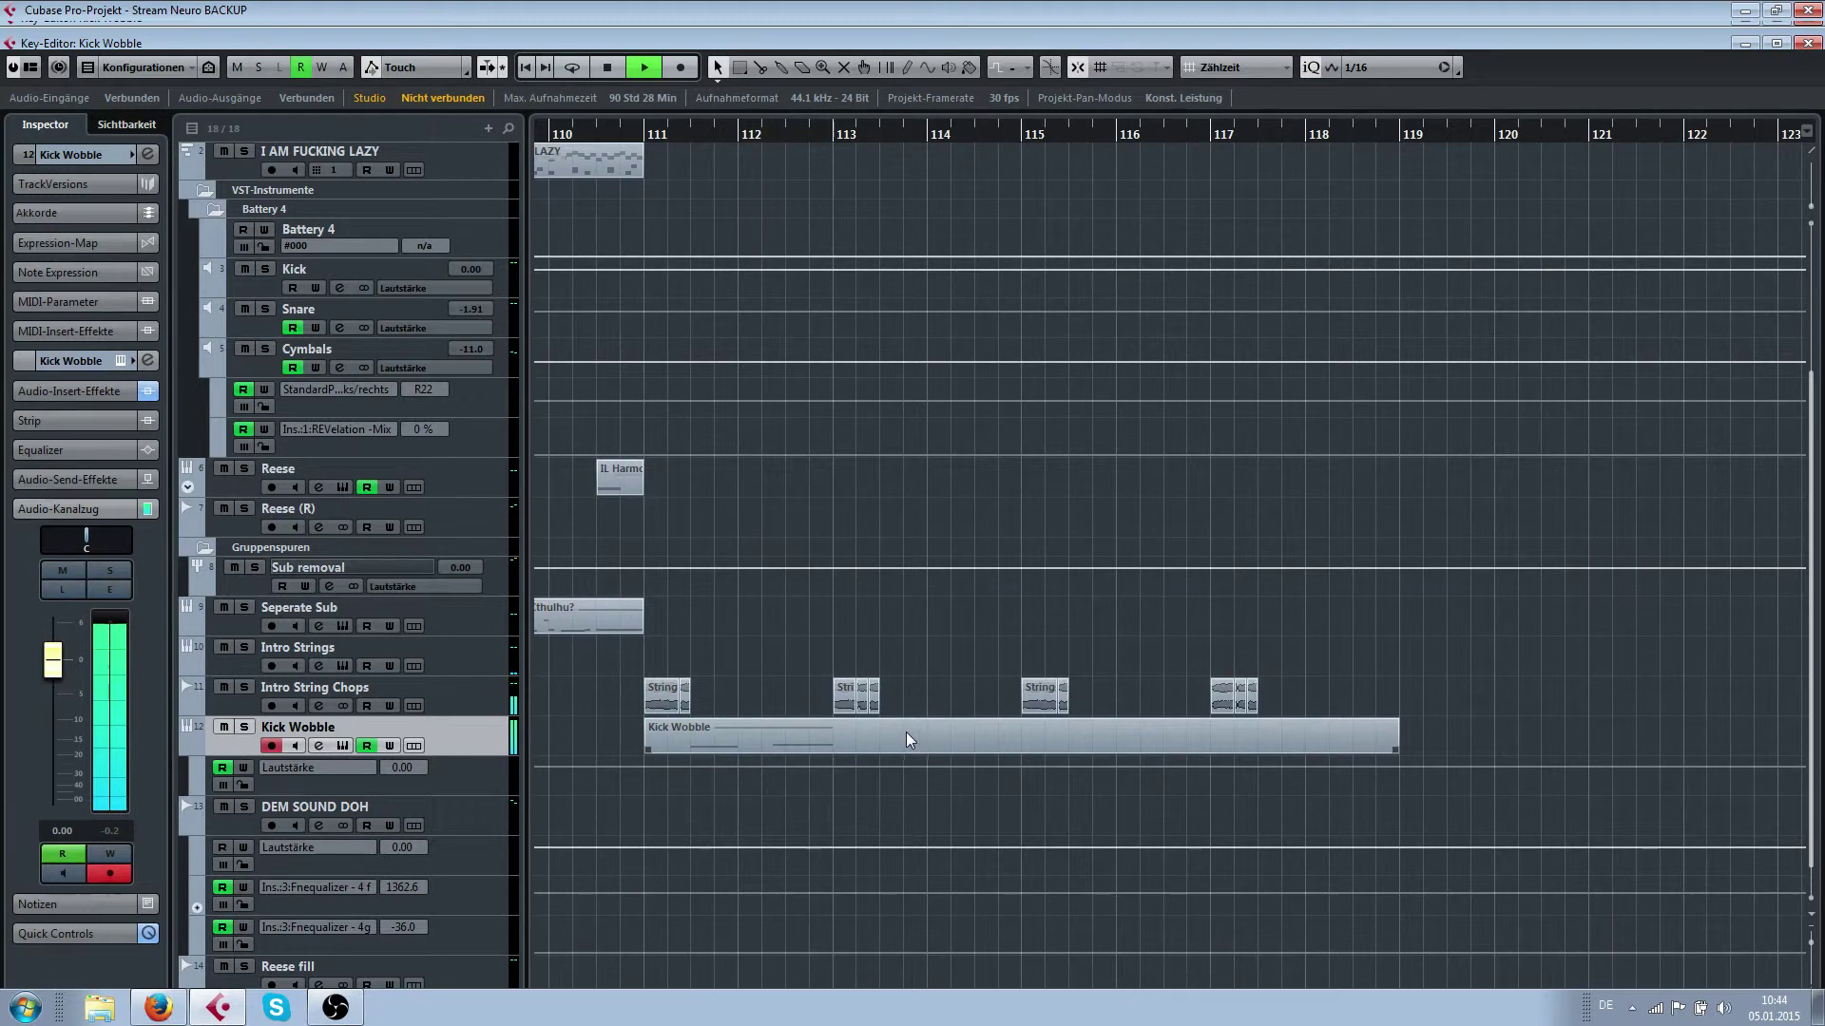
key(space)
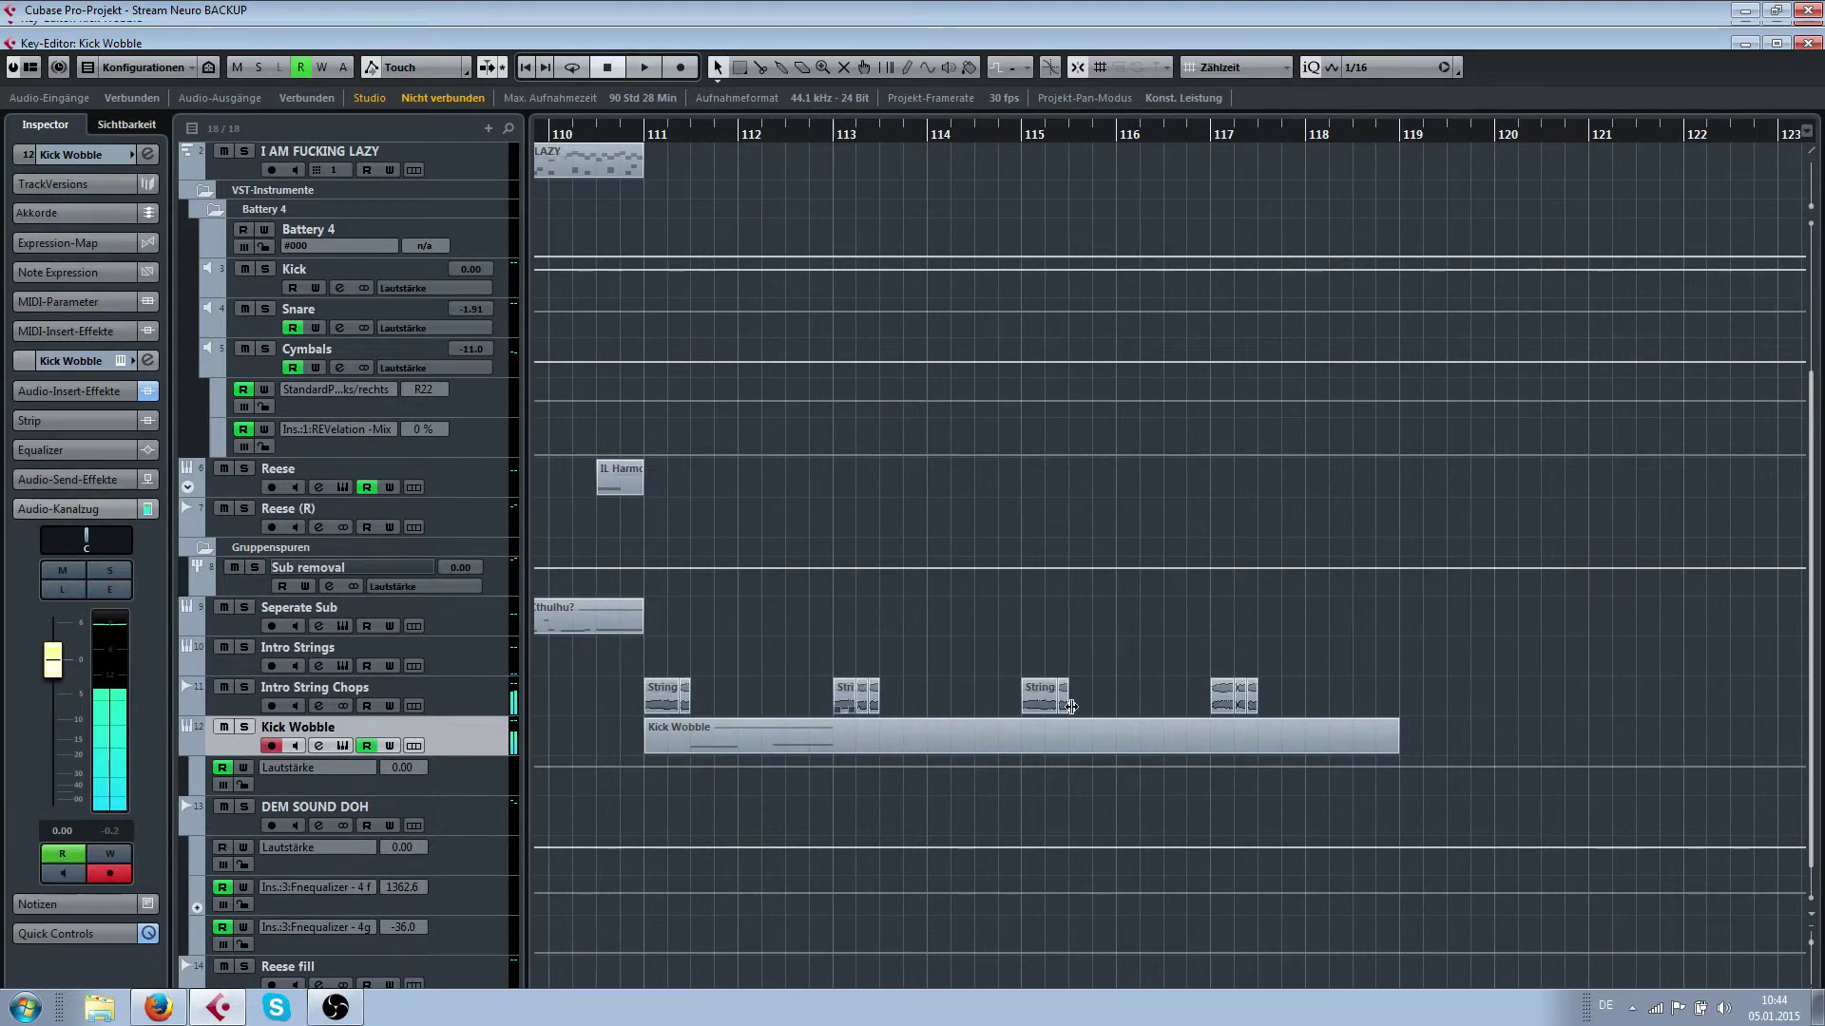
scroll(672, 694, up, 6)
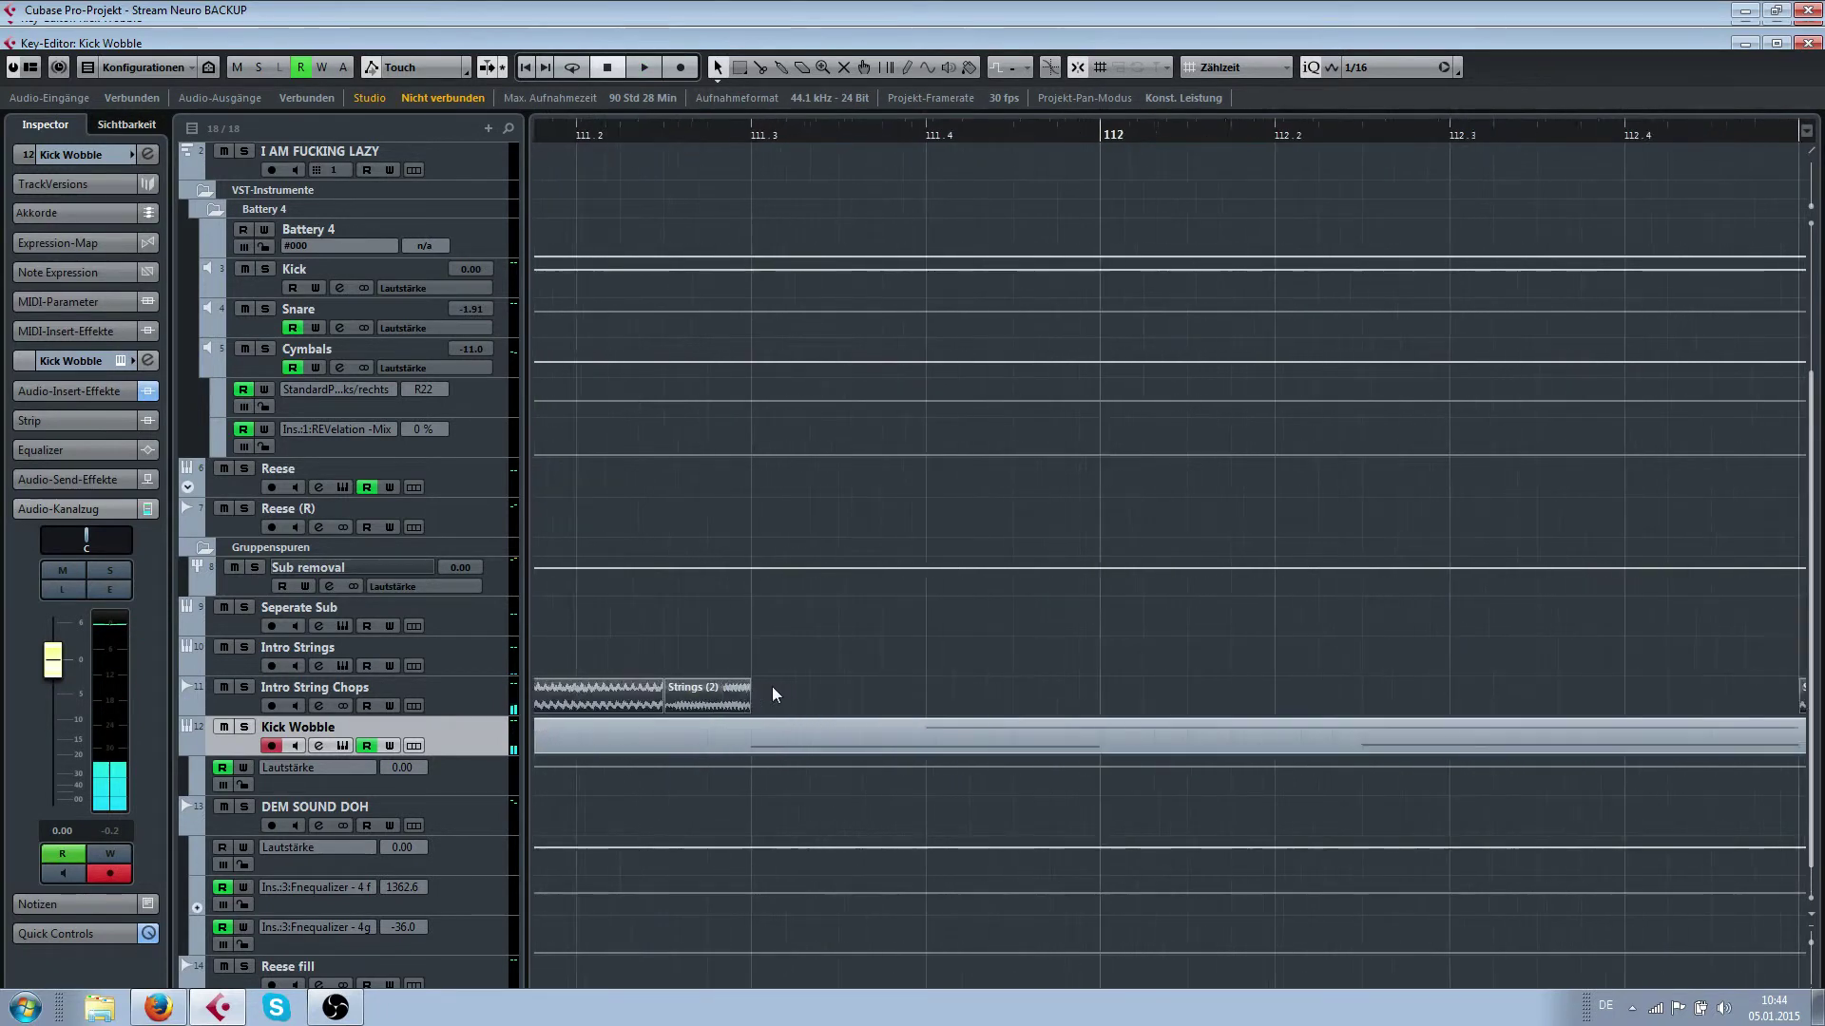
scroll(775, 694, up, 1)
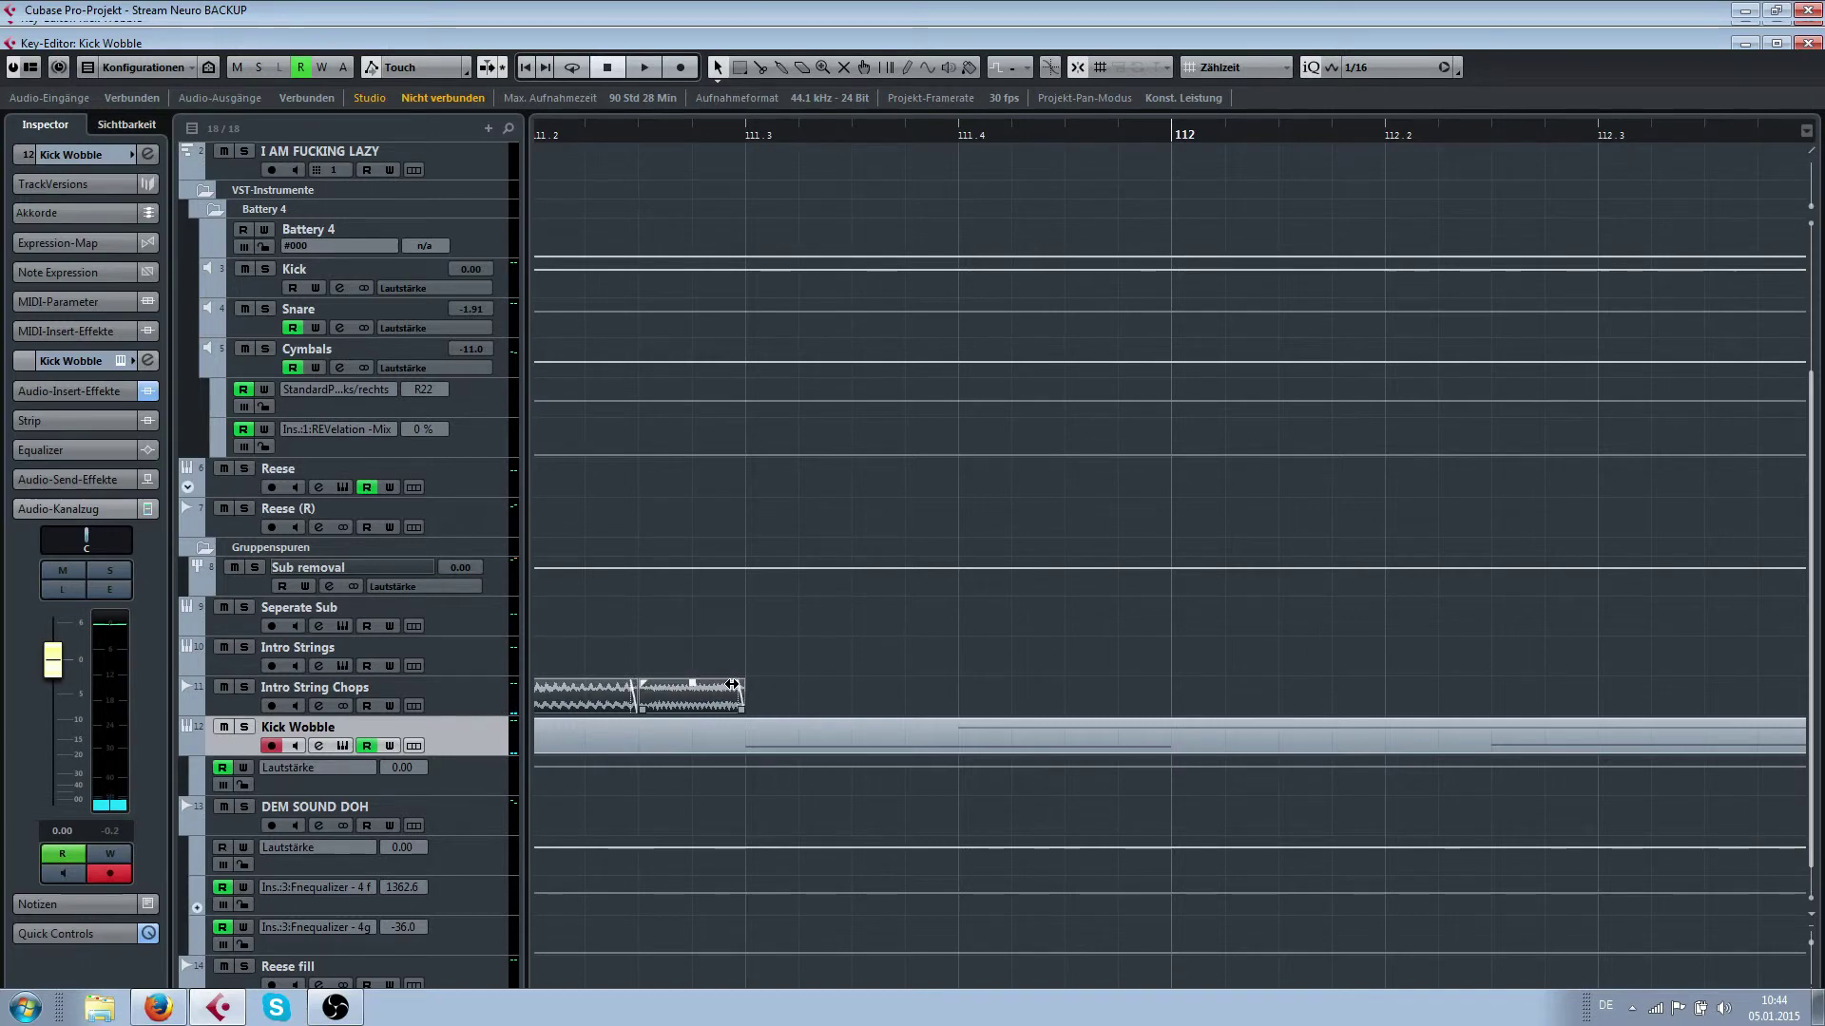
scroll(782, 693, down, 8)
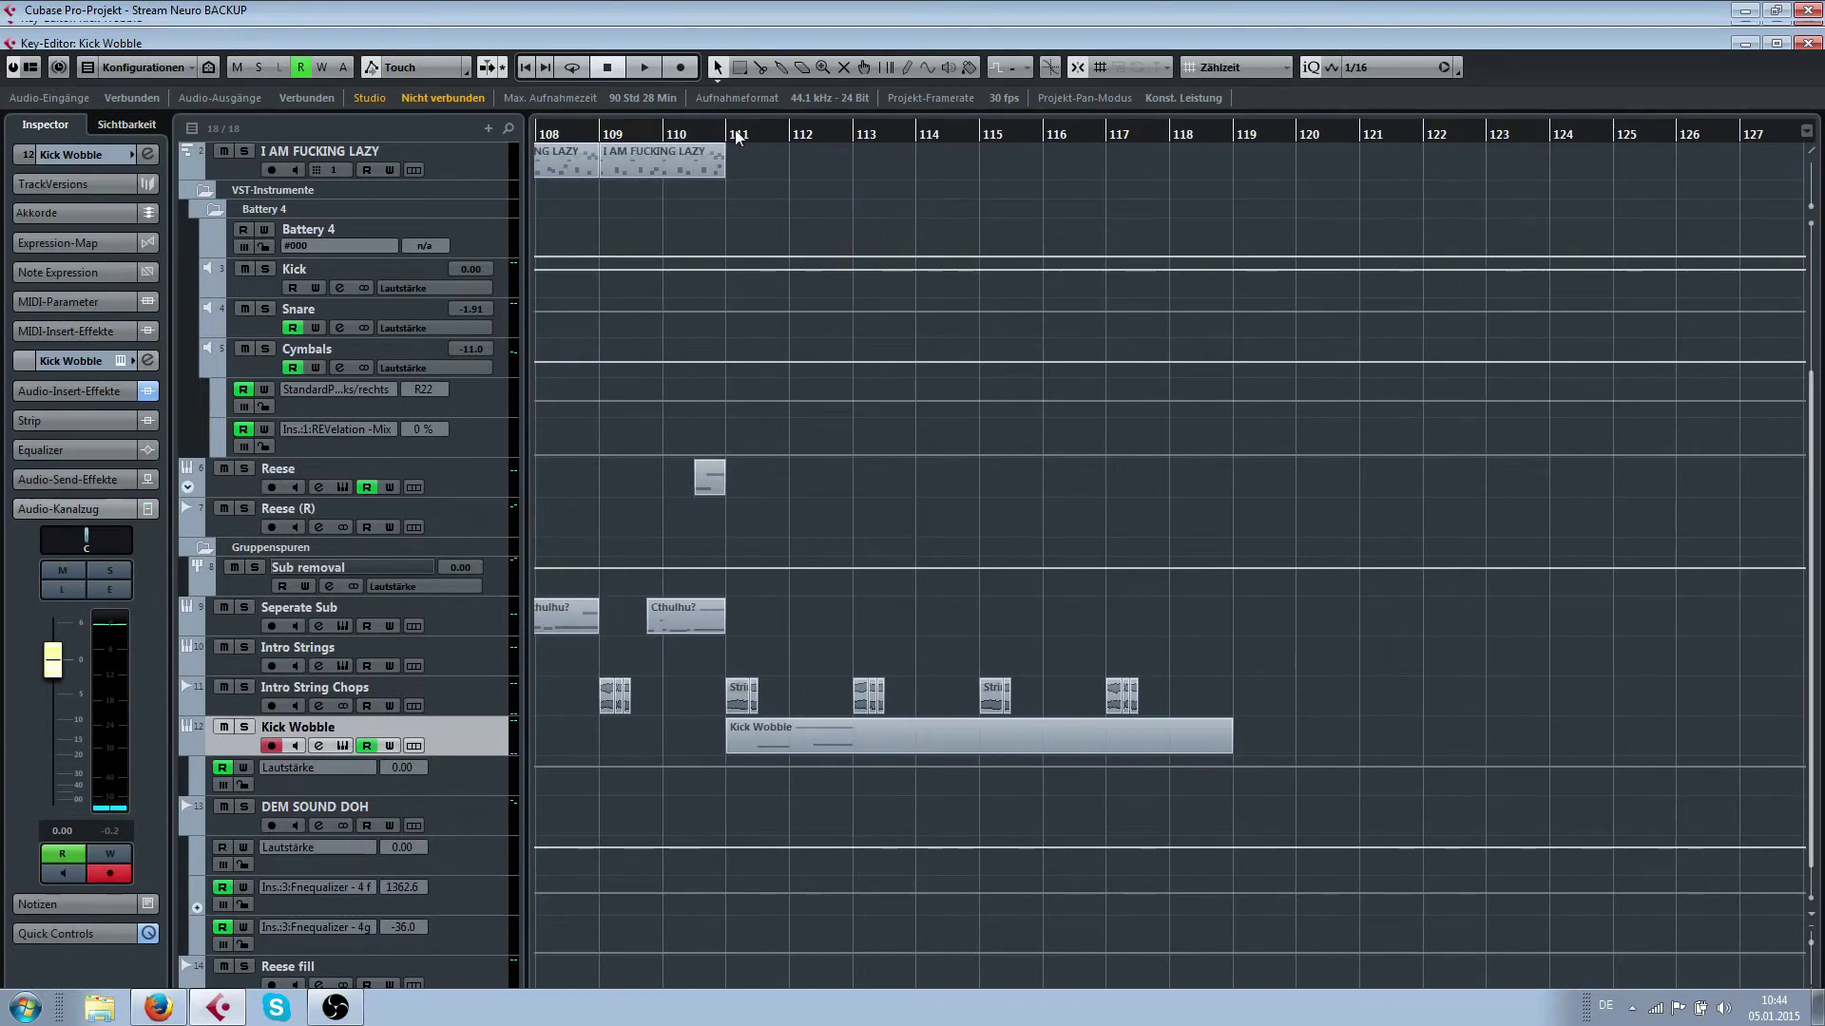
Select the DEM SOUND DOH track and audition the section with the Kick Wobble part
click(234, 823)
scroll(704, 811, down, 6)
scroll(726, 812, up, 3)
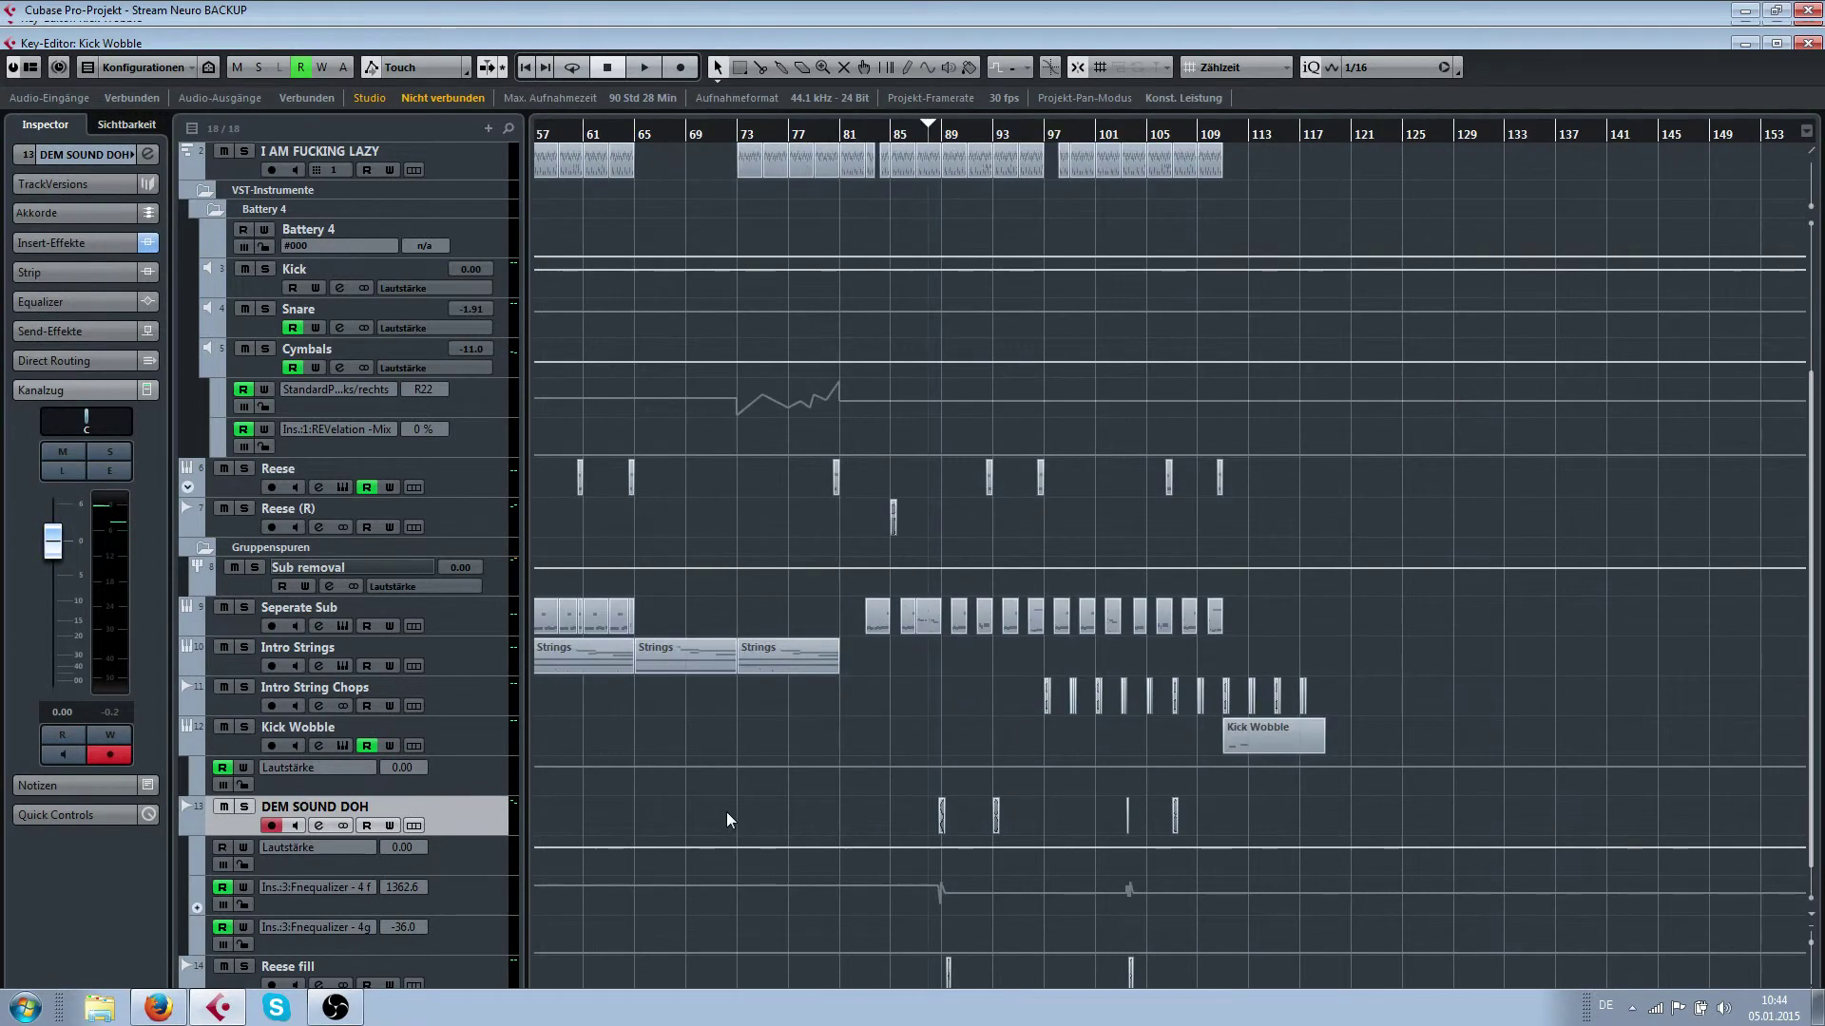
scroll(897, 714, up, 3)
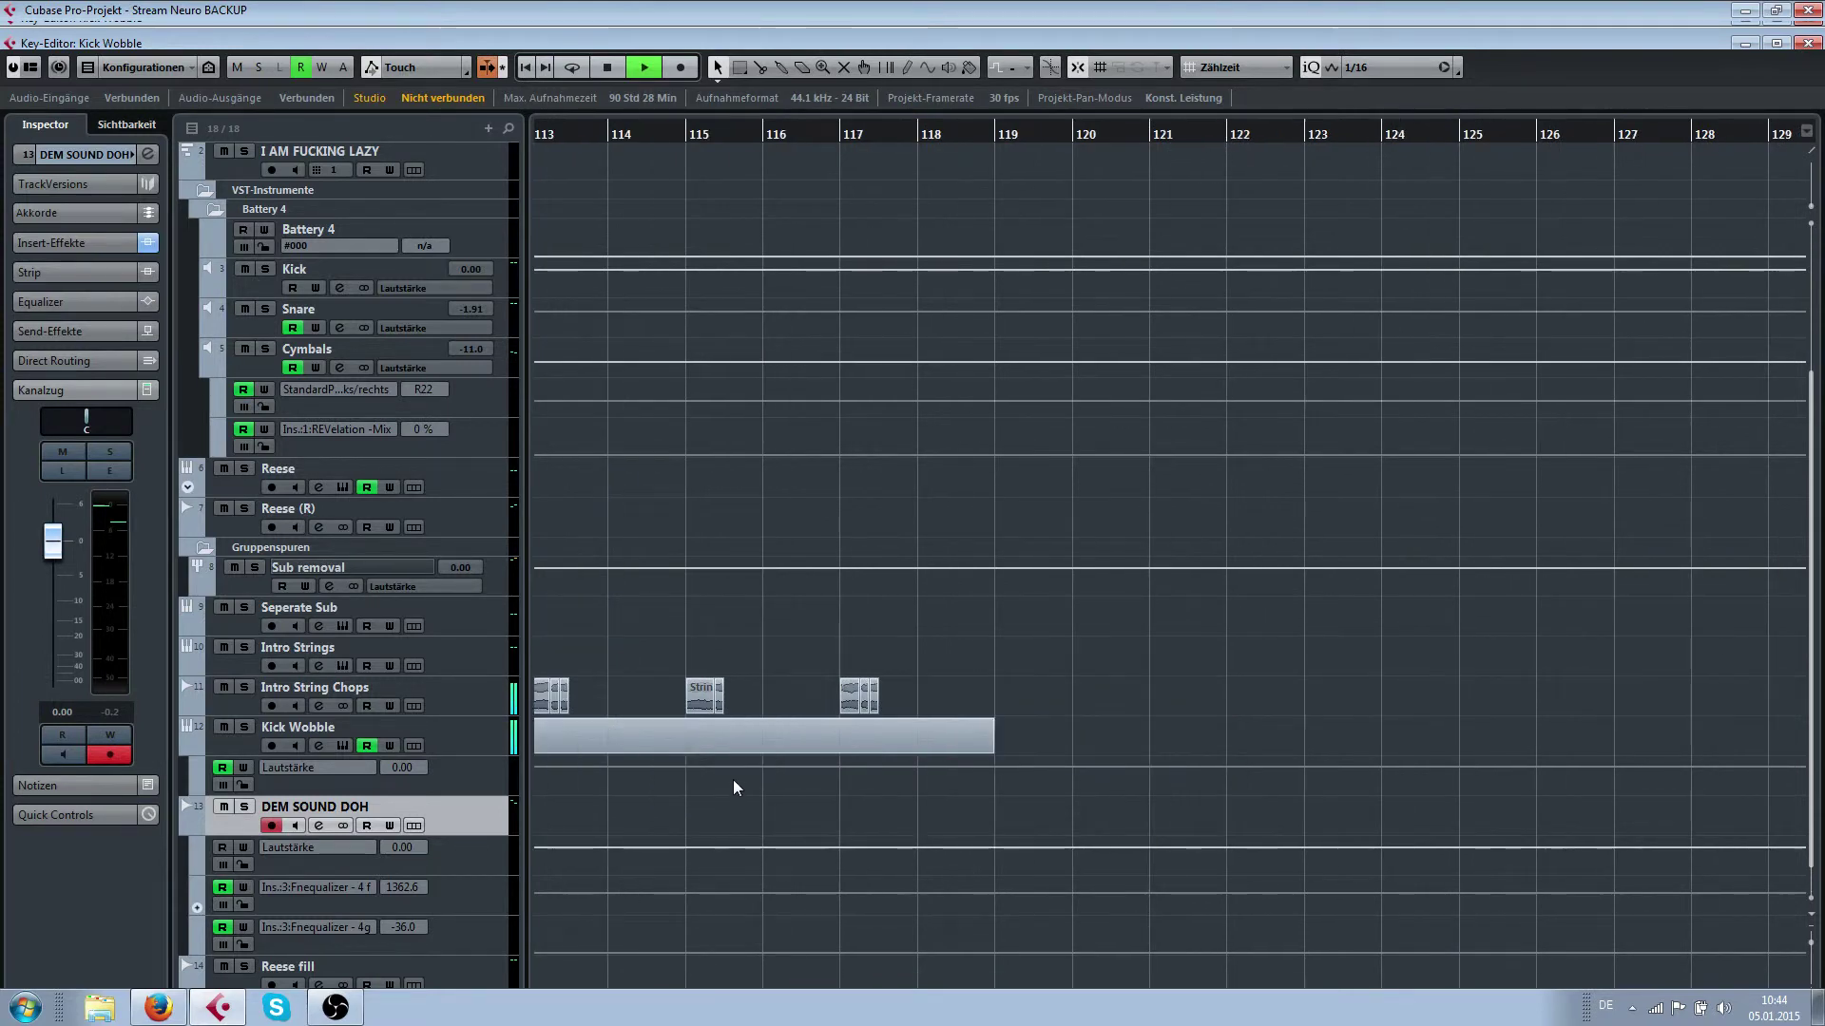
key(space)
Open the Kick Wobble part at bar 111 for note editing and trim the F3 note's start to 111.4.4
click(692, 743)
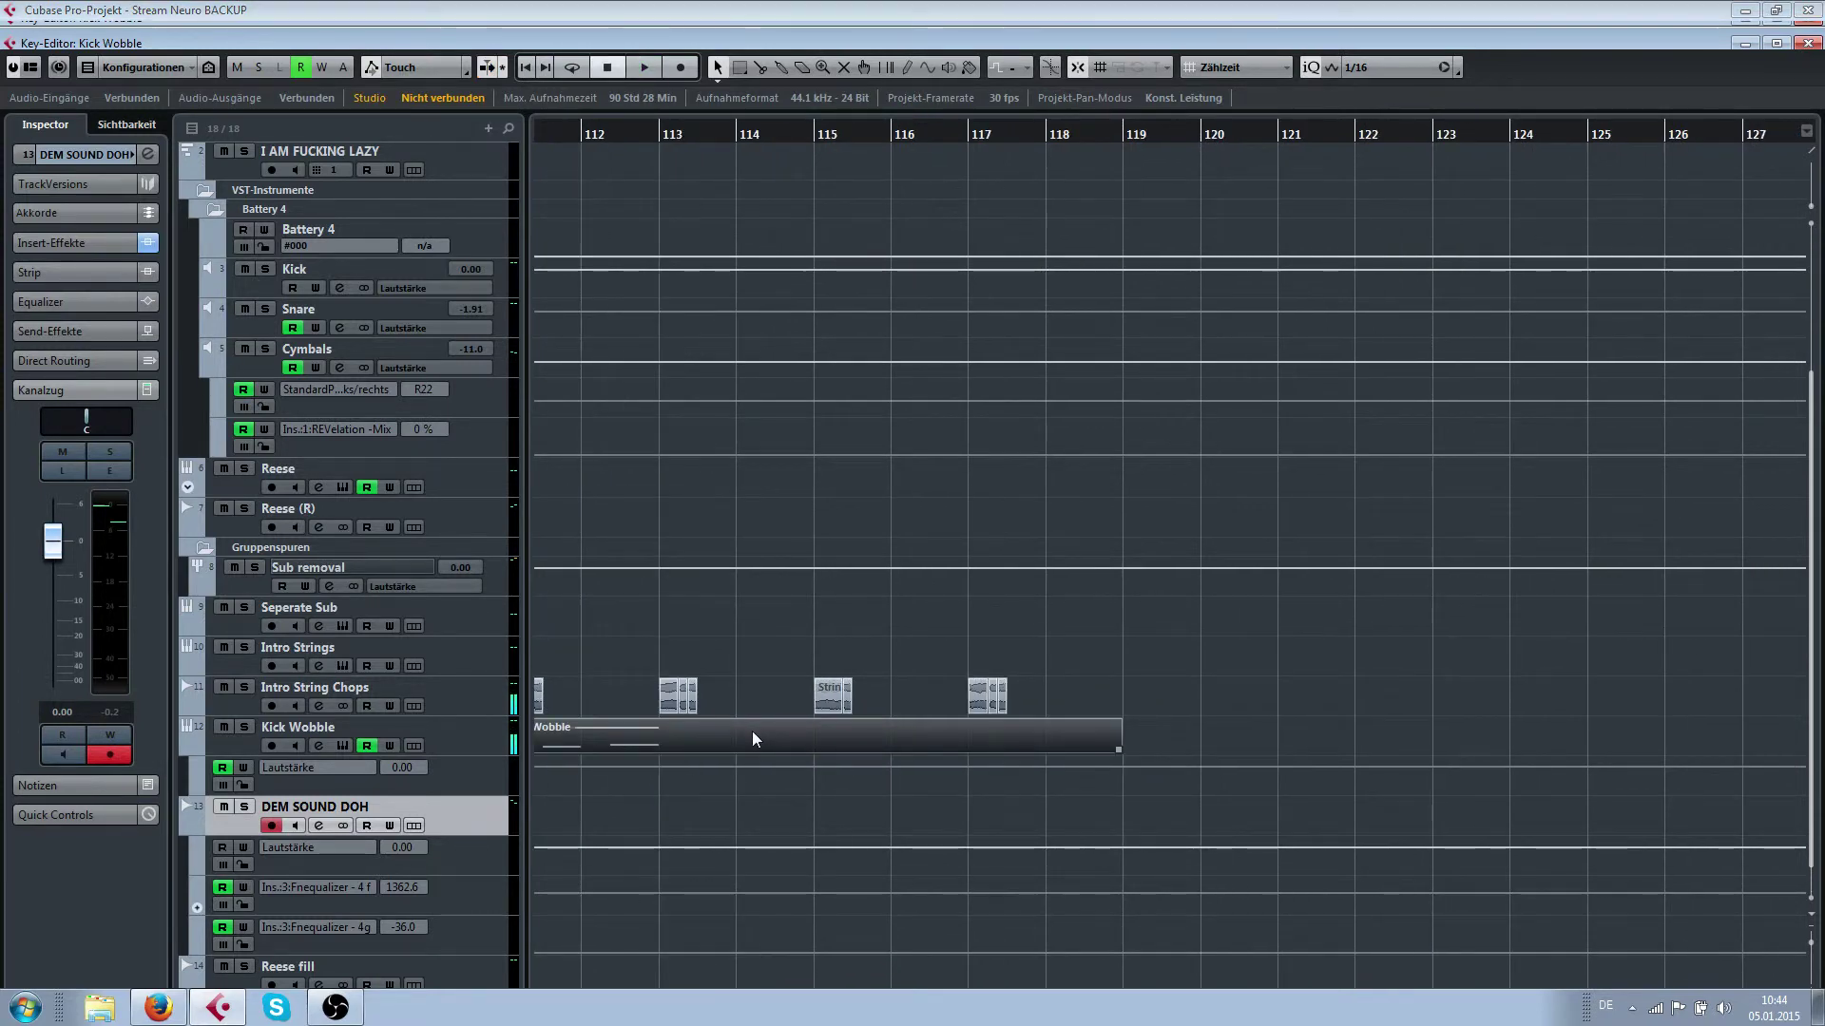
double_click(752, 738)
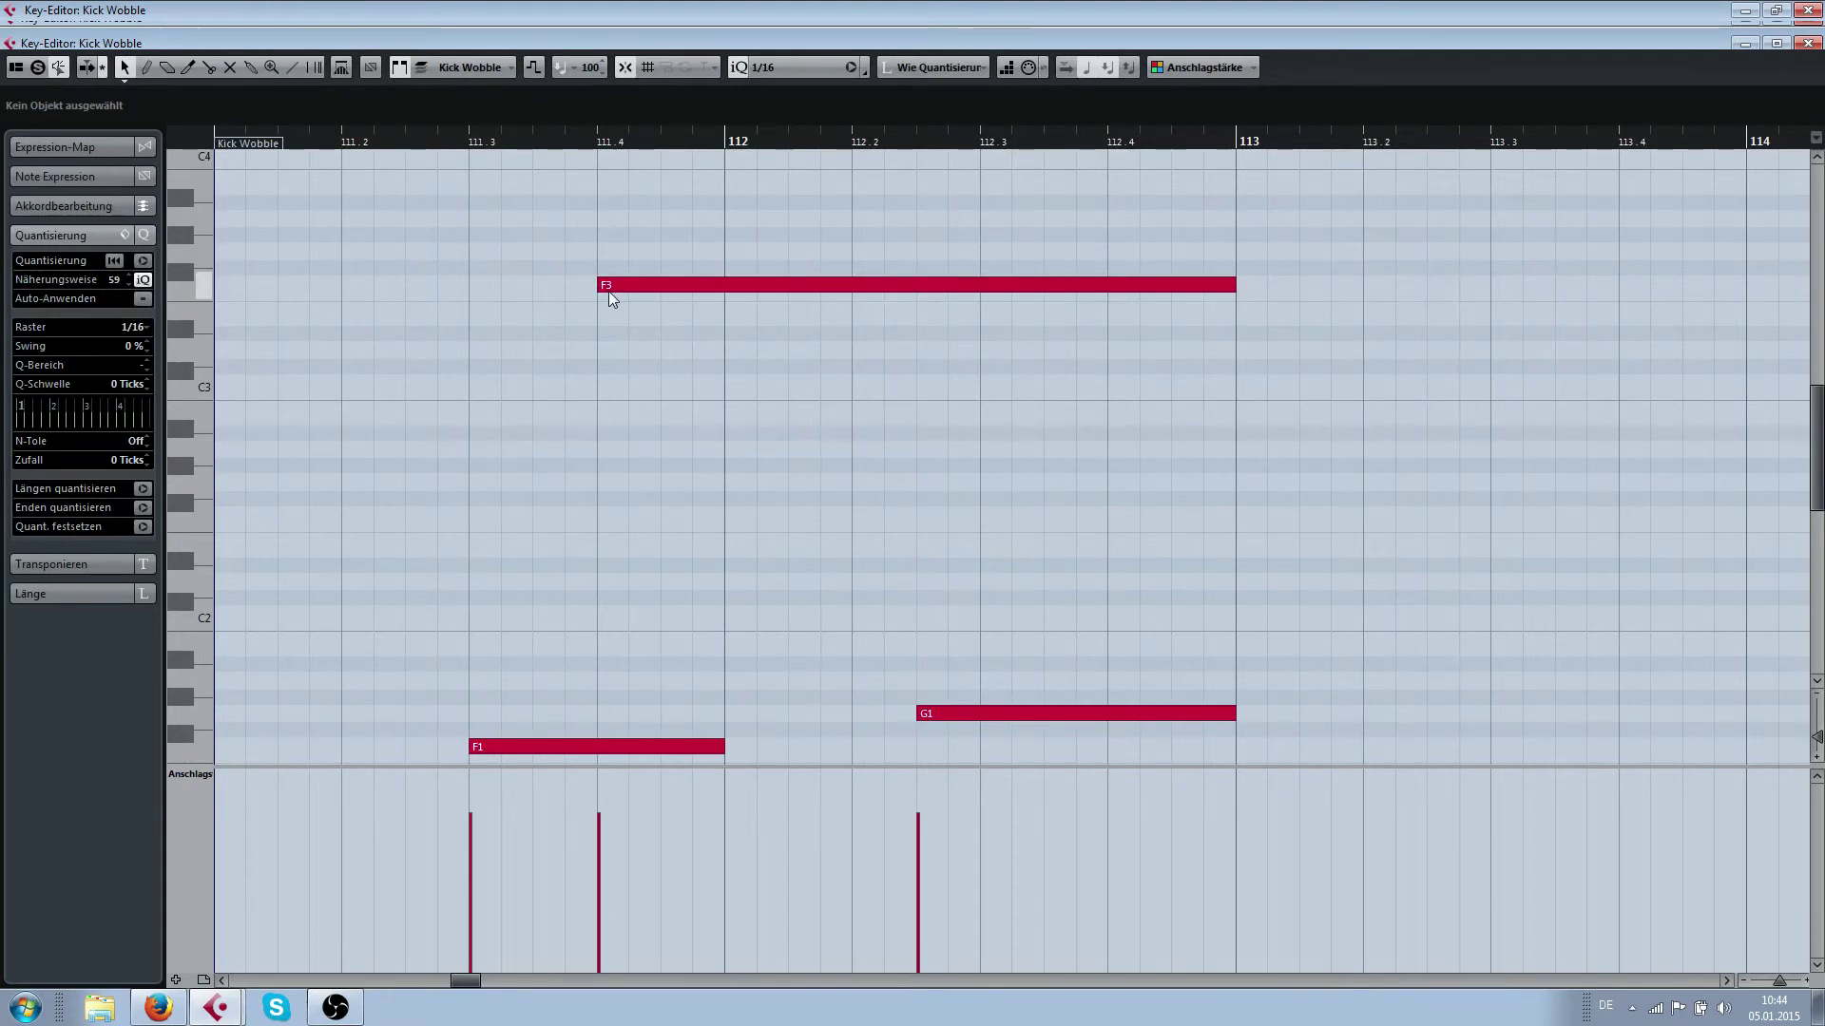
drag(600, 284, 693, 284)
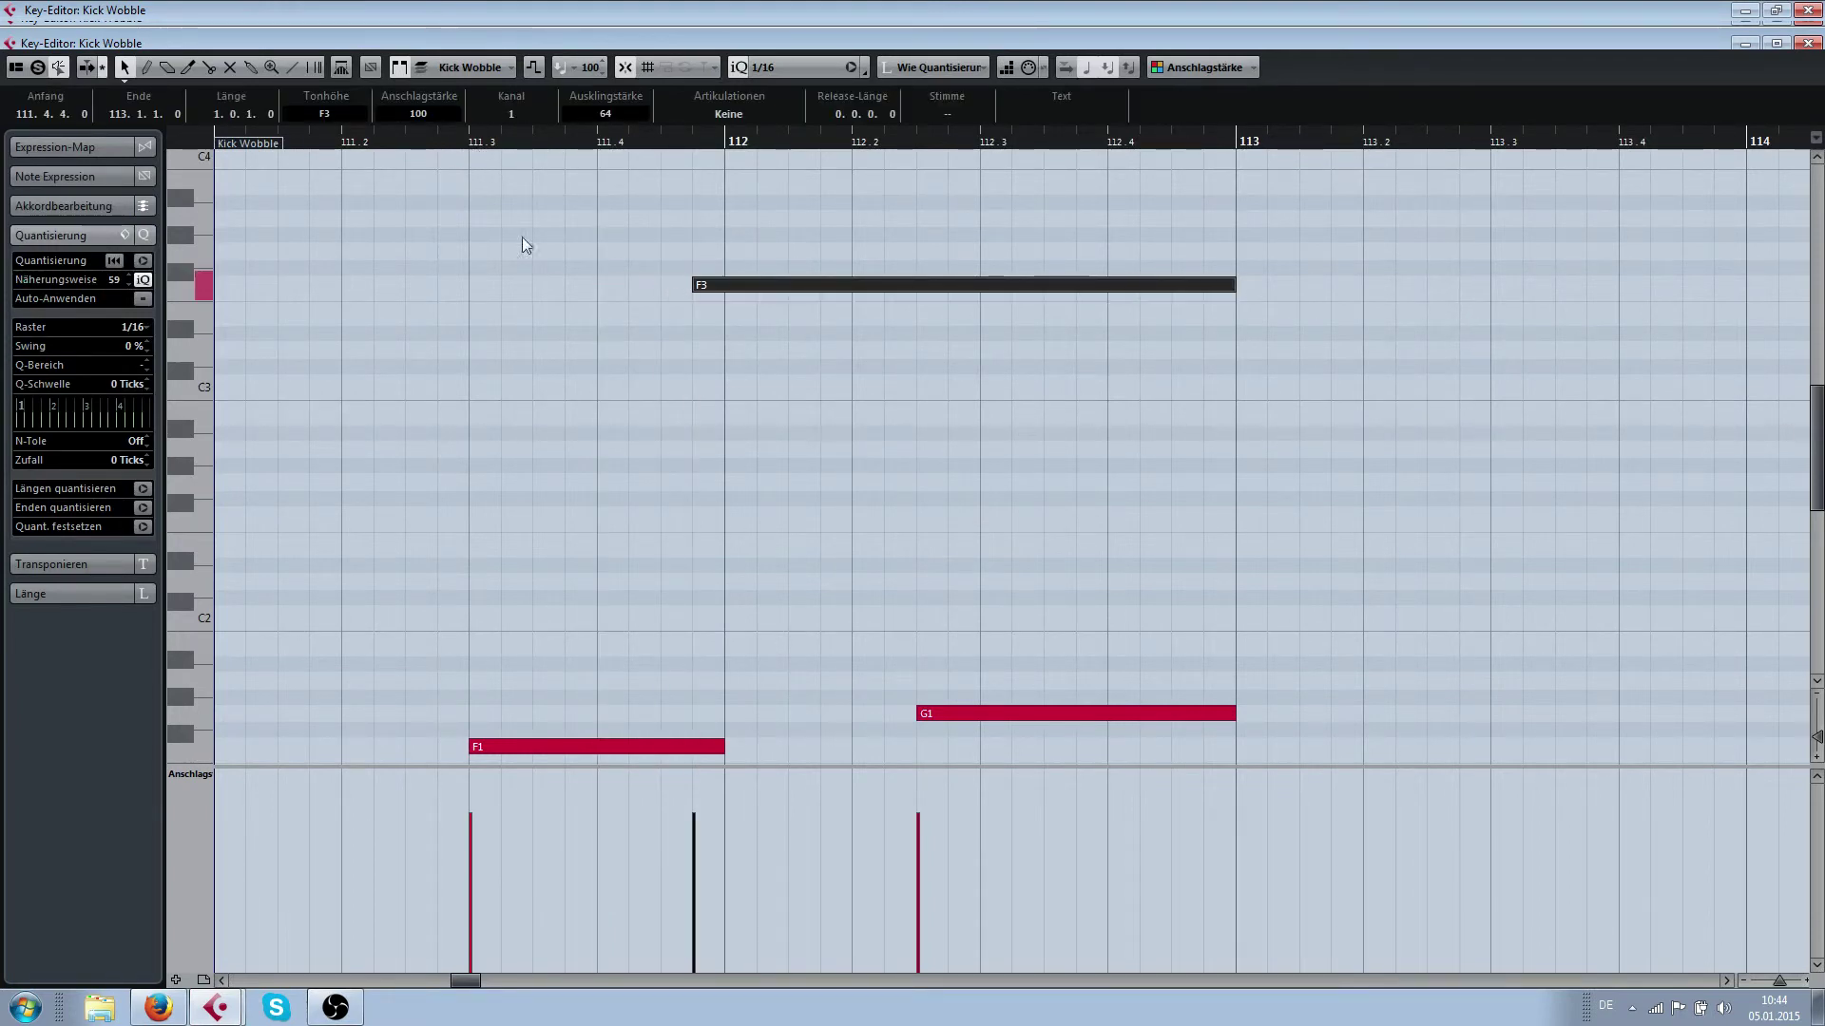
click(599, 333)
scroll(599, 334, down, 4)
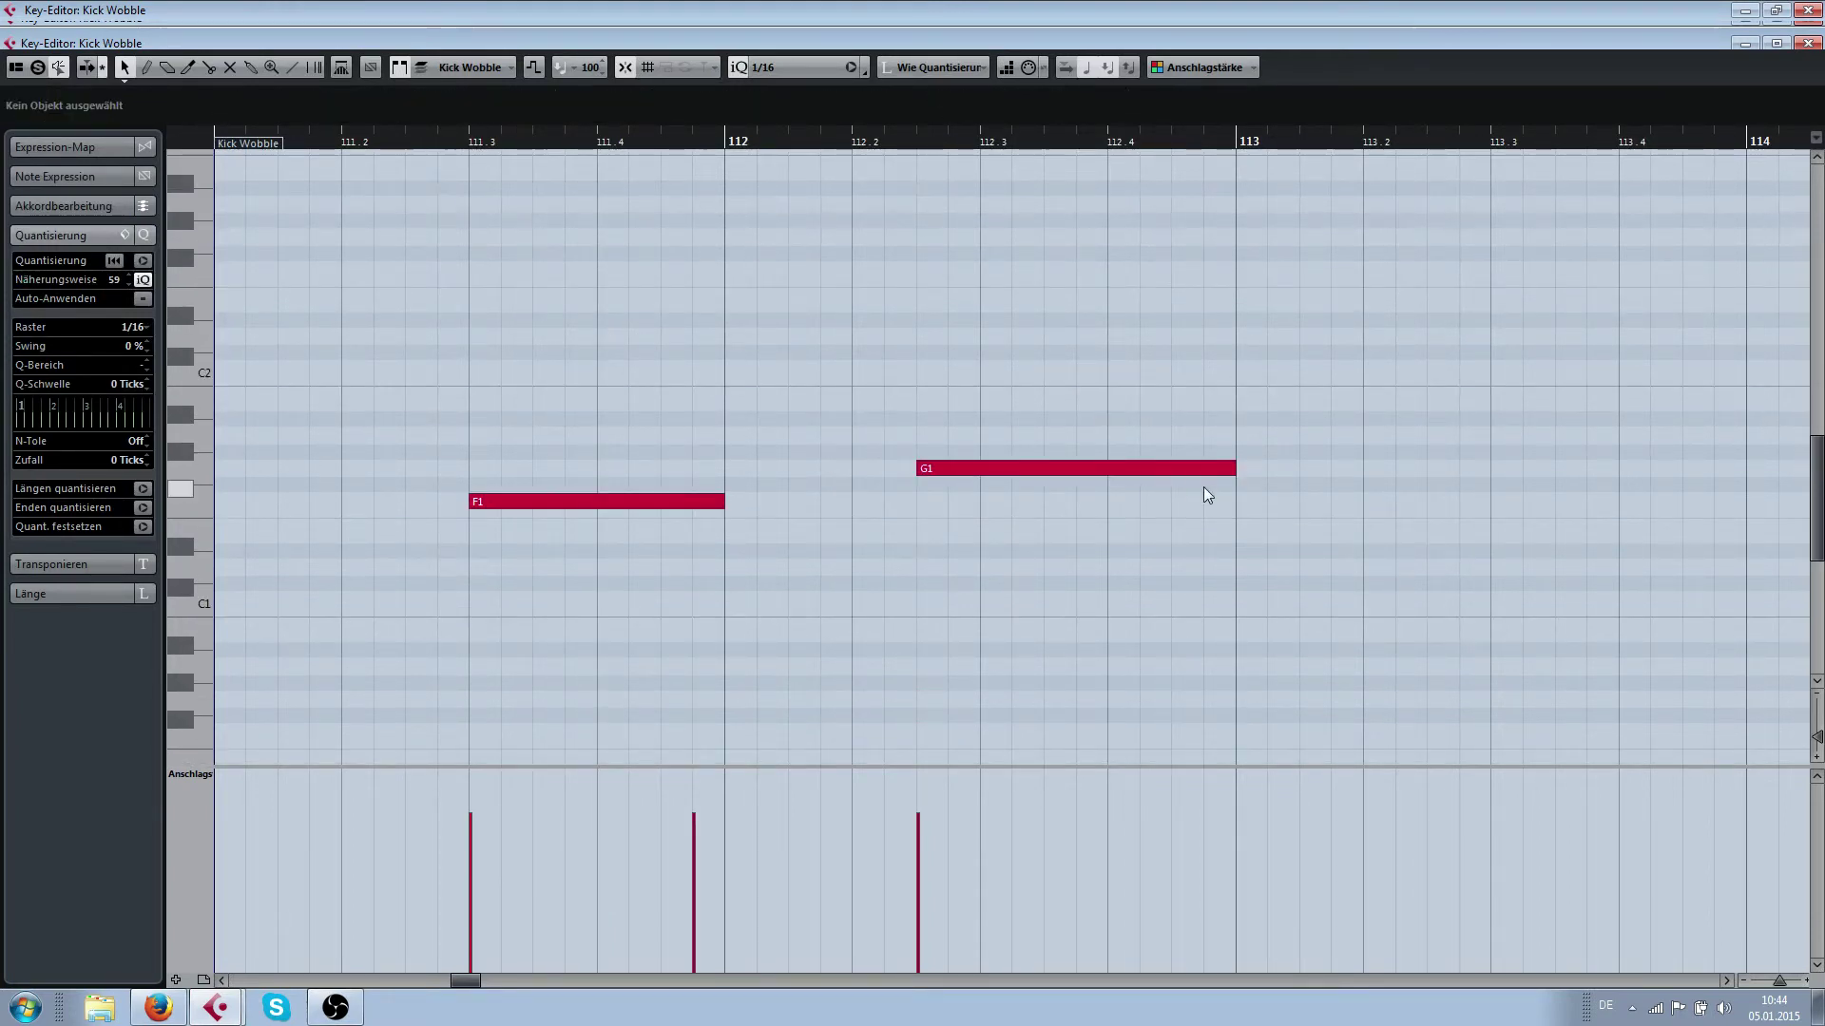
Draw an F0 note from just before bar 113 to bar 114 in the Kick Wobble part
scroll(1206, 514, up, 4)
scroll(1048, 571, right, 4)
right_click(1048, 570)
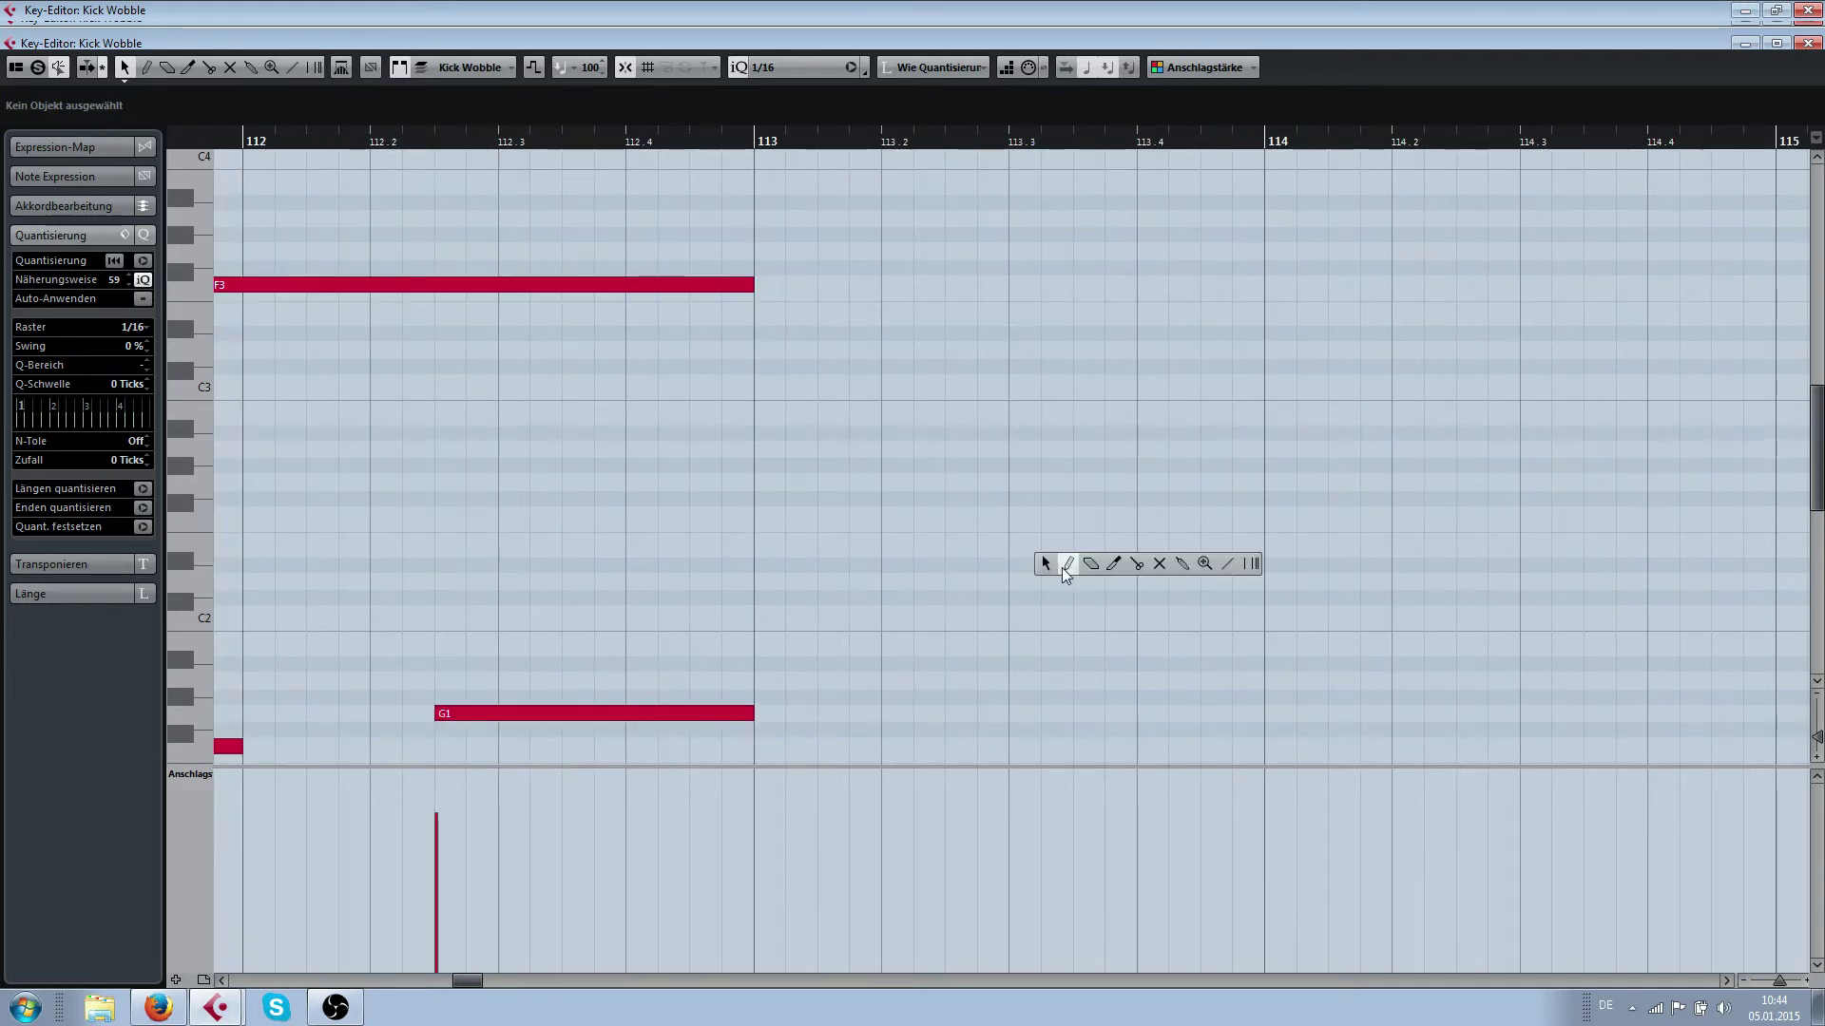
click(1068, 569)
scroll(784, 740, down, 4)
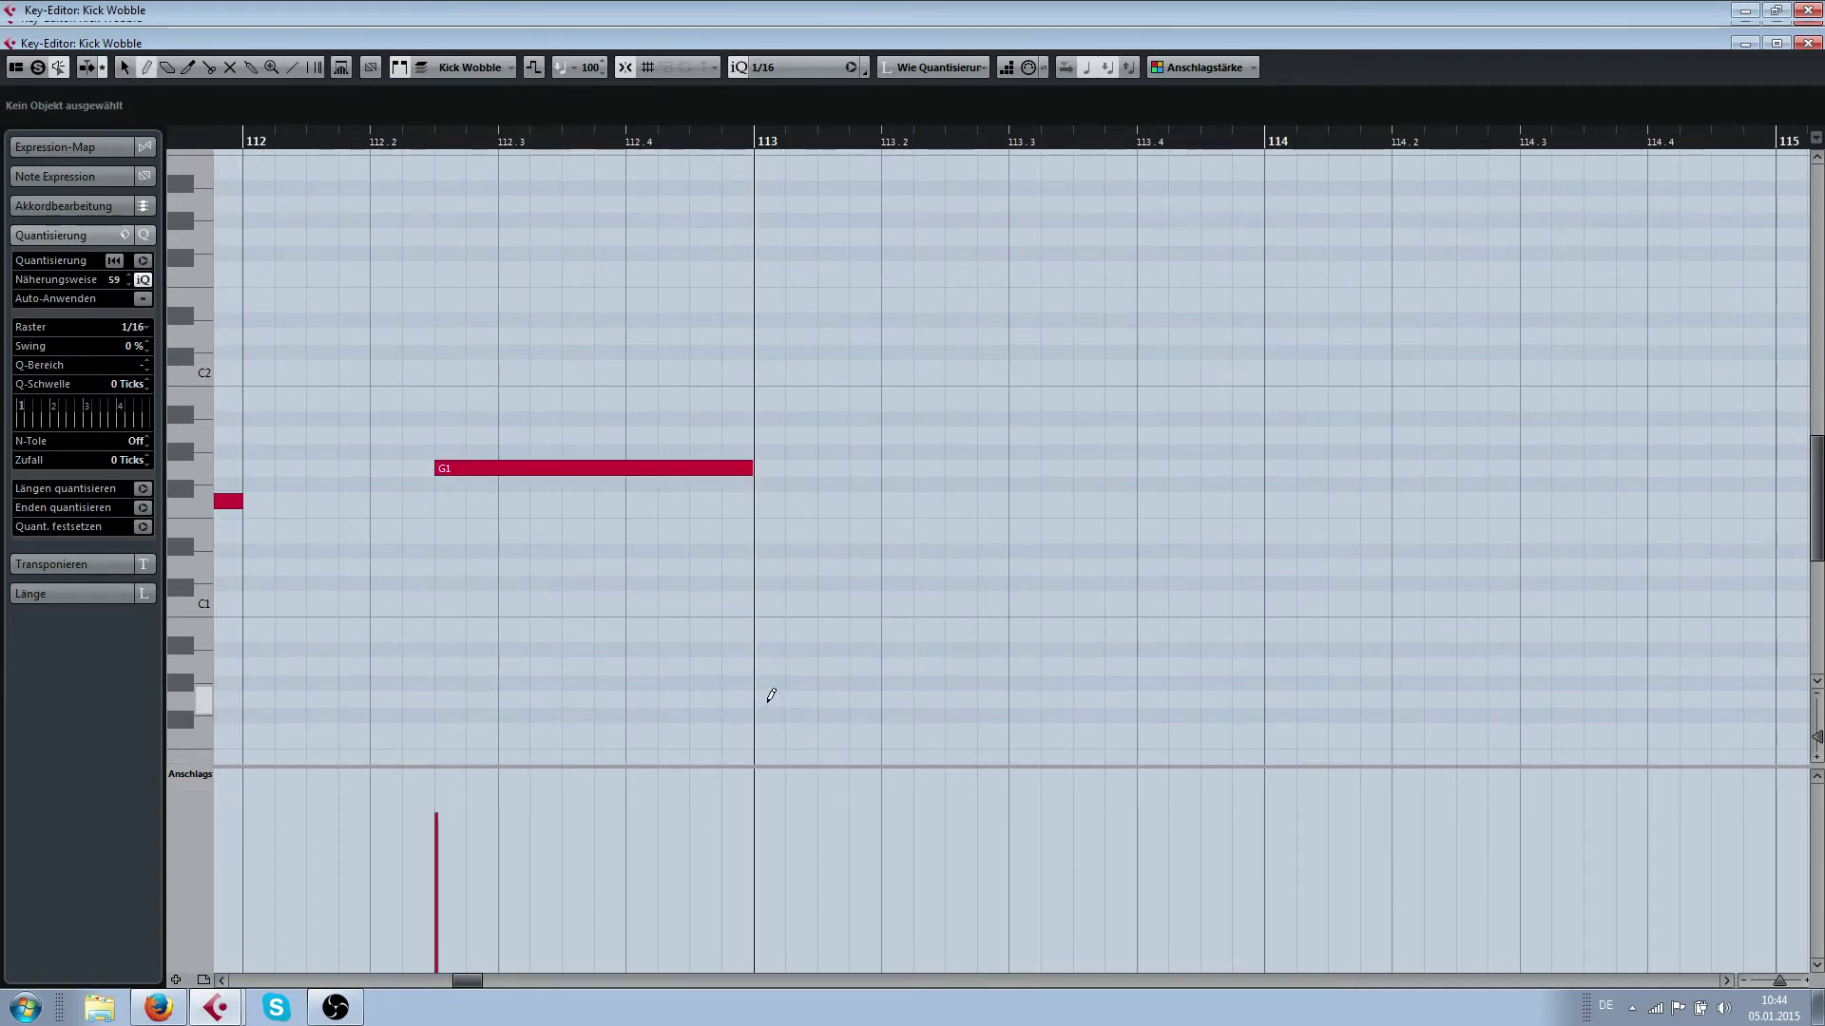
mouse_move(754, 732)
mouse_down()
mouse_move(1325, 733)
mouse_move(1267, 727)
mouse_up()
right_click(1270, 726)
click(1270, 727)
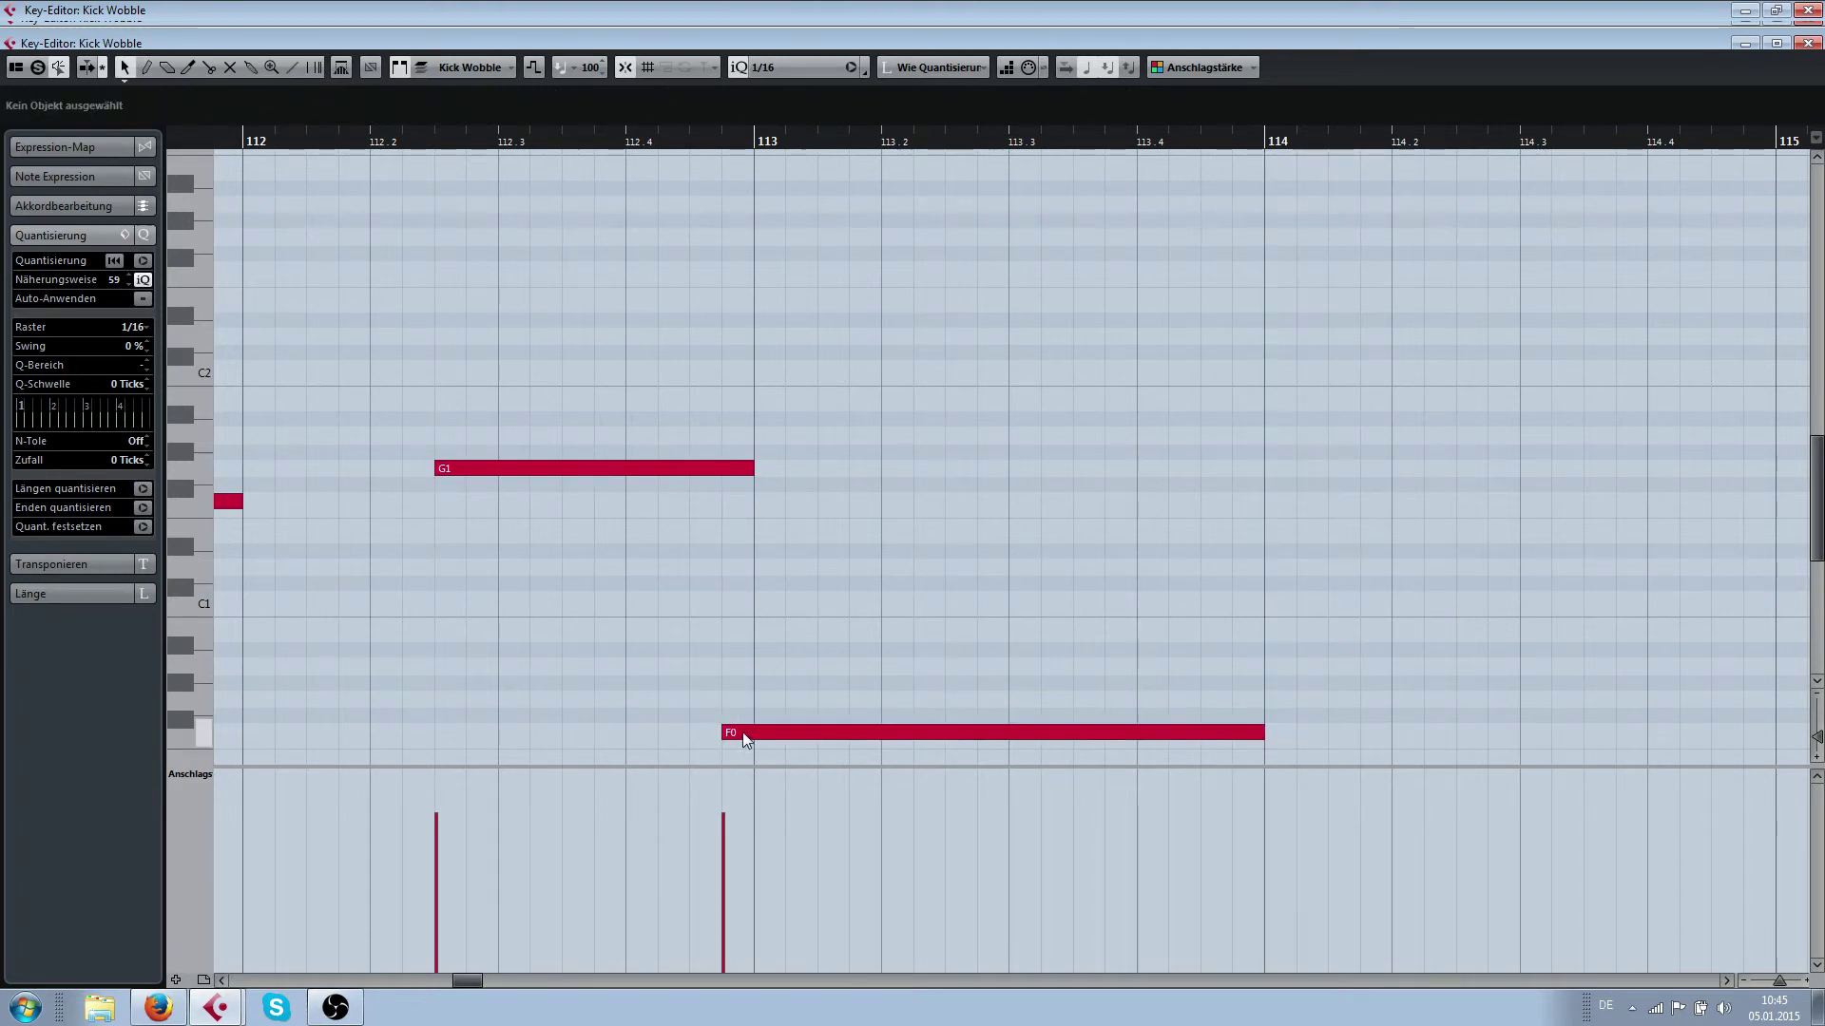
Trim the F0 note's start to 113.3.1 and extend its end to bar 115
drag(725, 733, 1013, 733)
scroll(877, 627, down, 3)
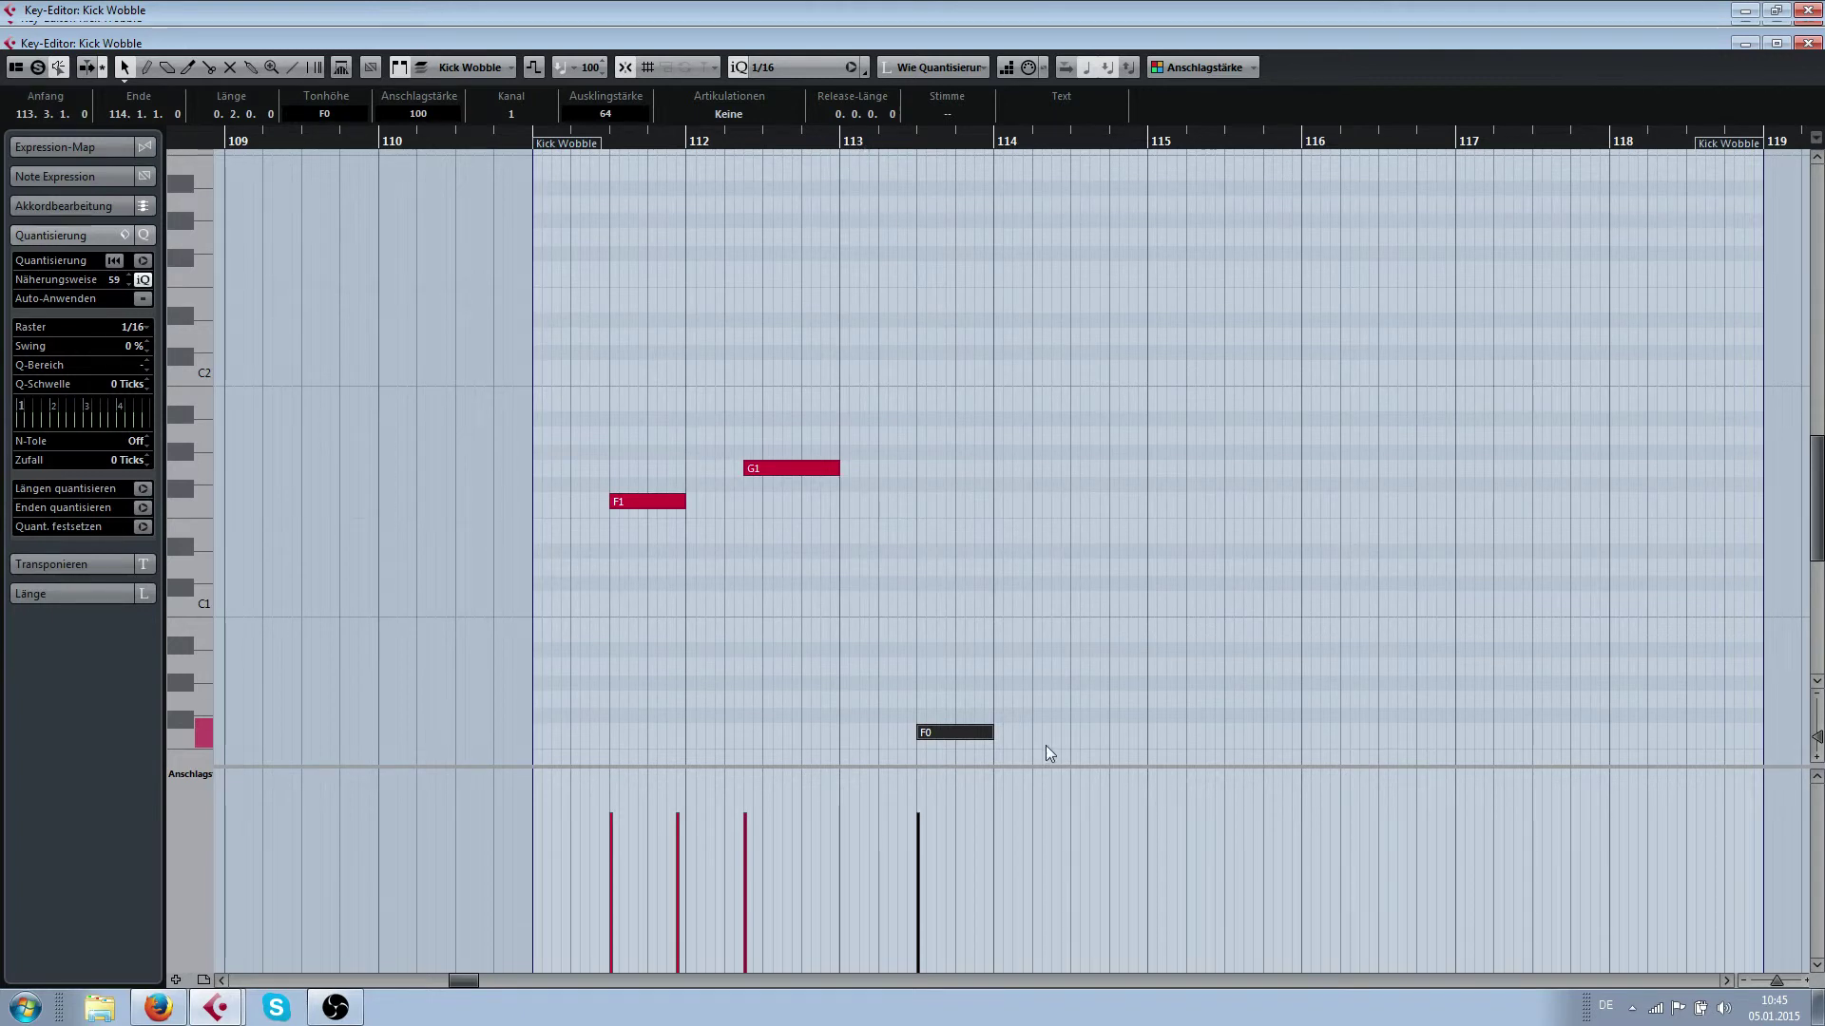
drag(992, 732, 1146, 734)
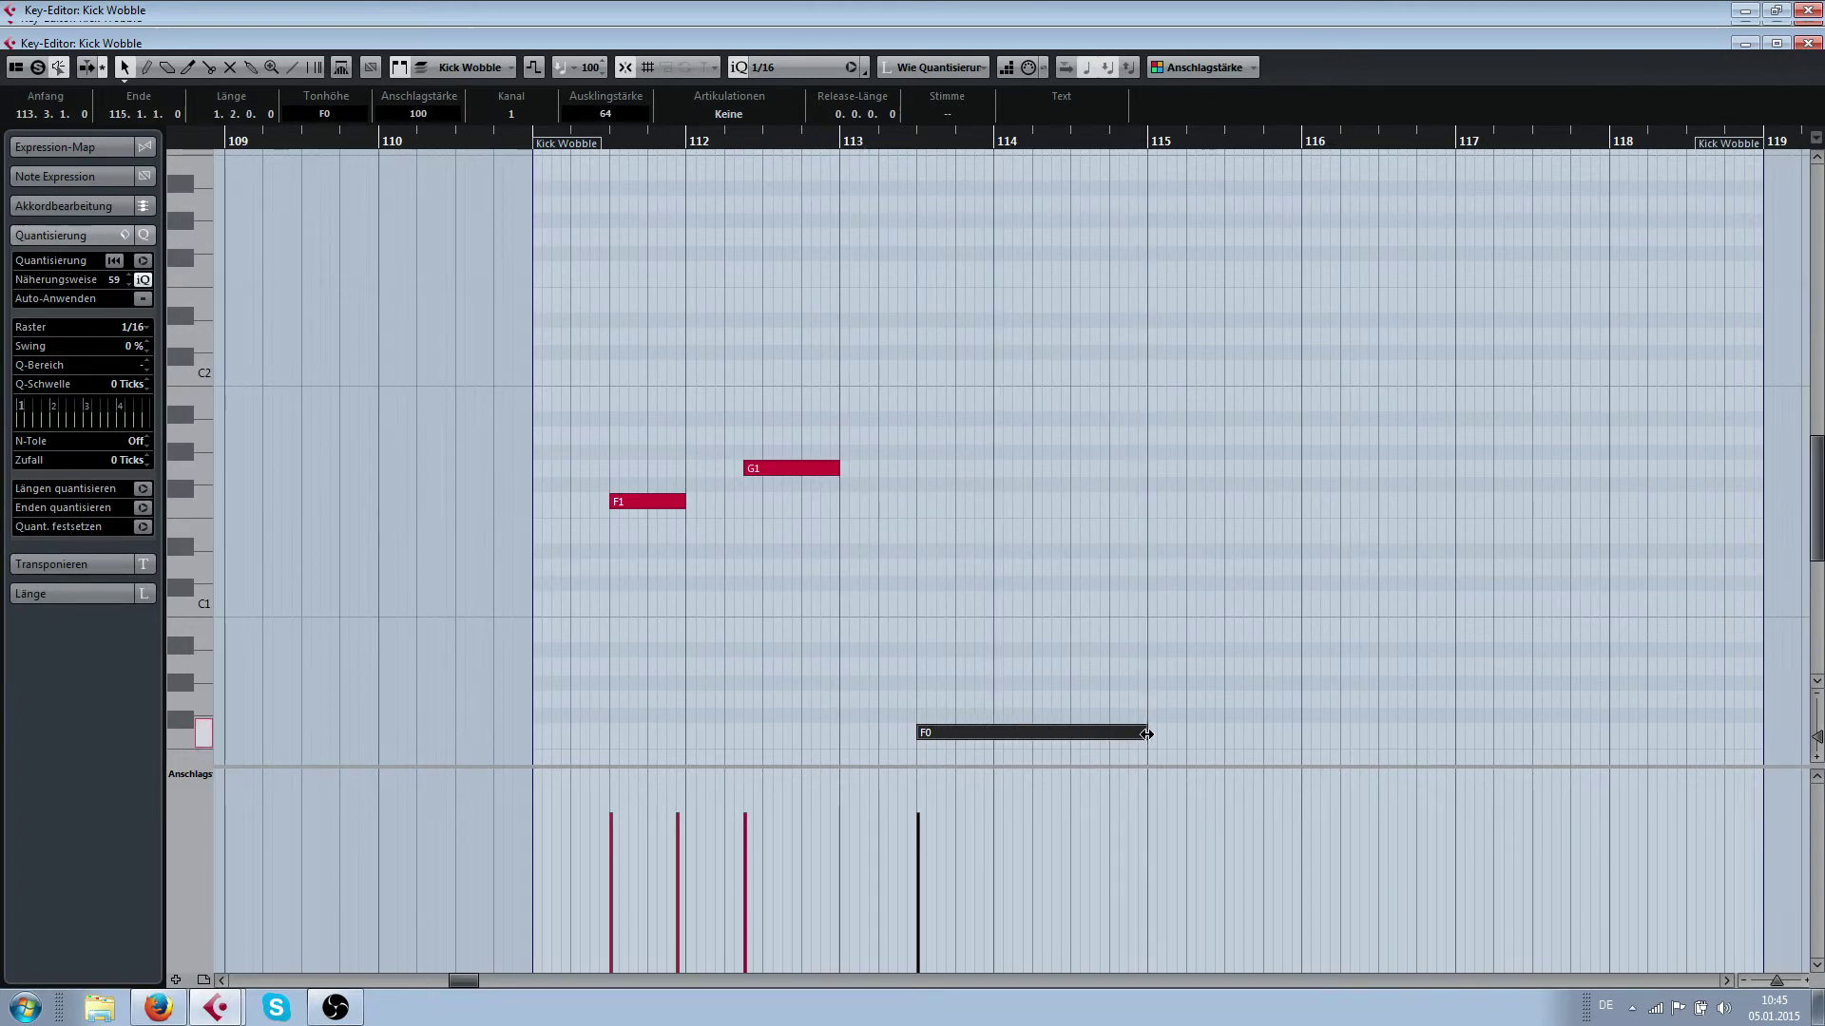
Draw an F1 note from 114.2.1 to bar 115 above the F0 note and close the note editor
right_click(1146, 734)
click(1164, 736)
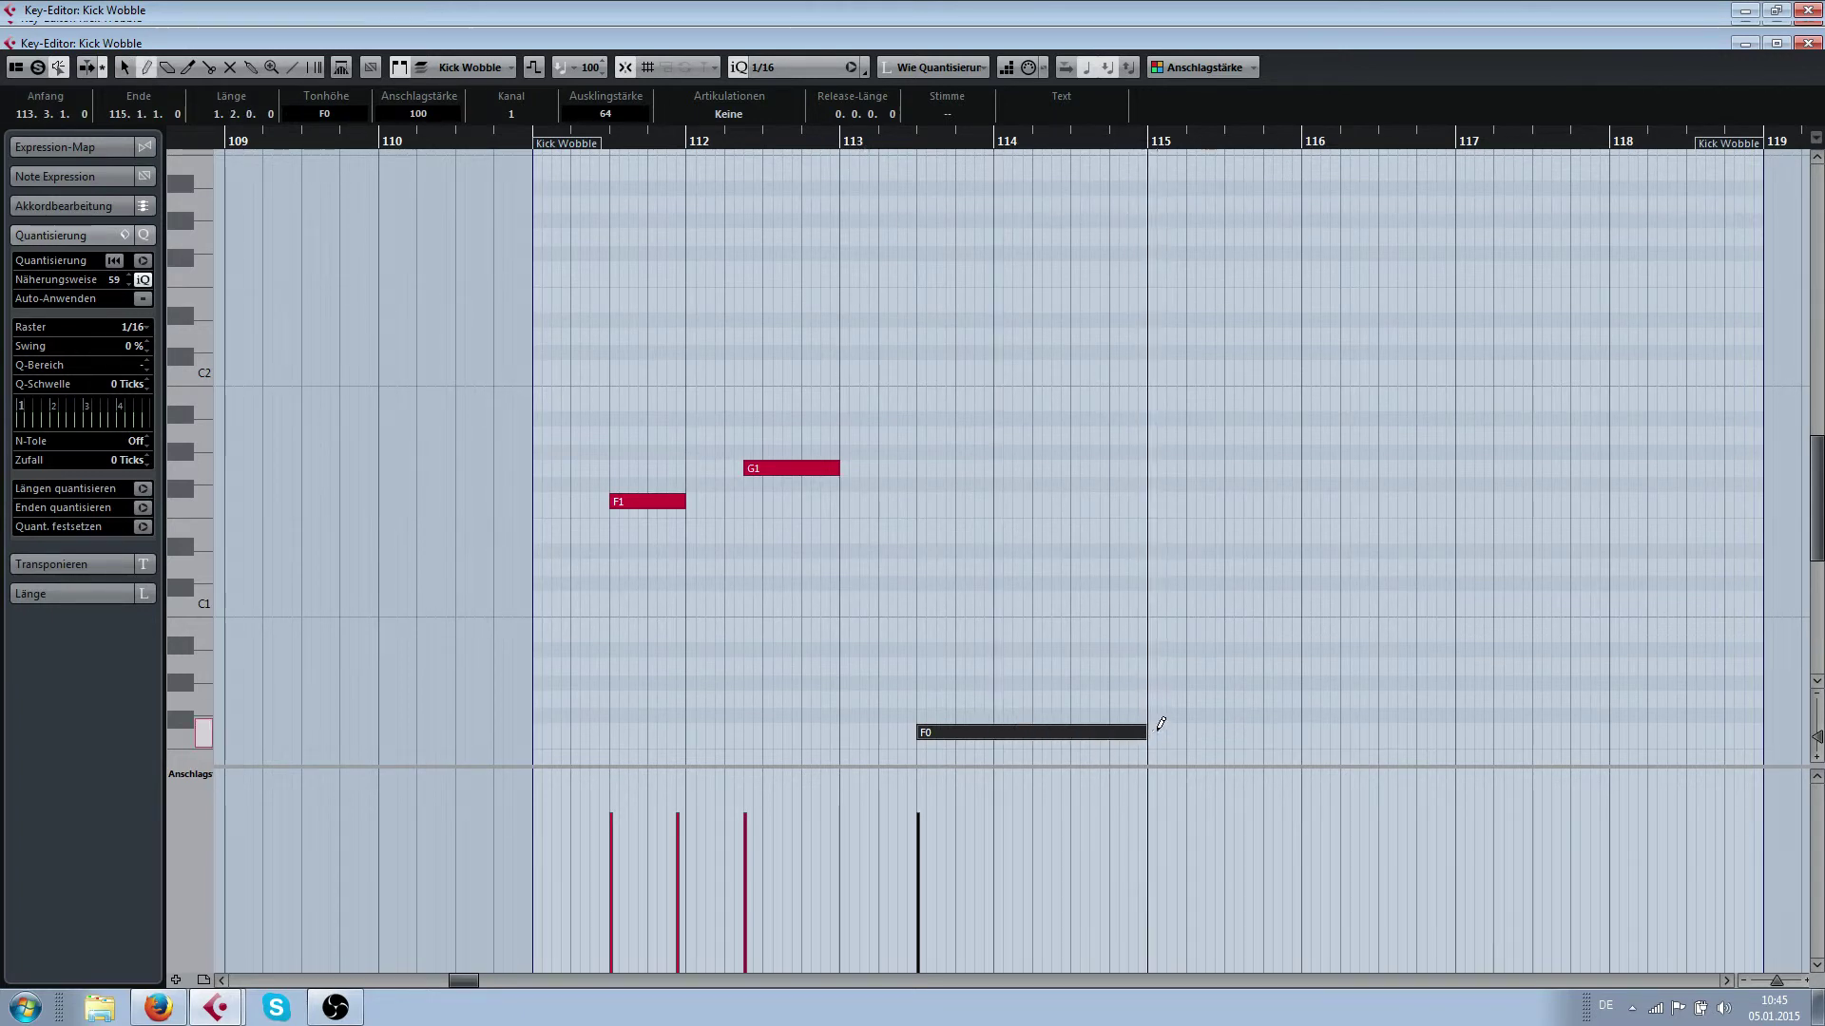
scroll(1164, 665, up, 2)
right_click(1163, 628)
click(1067, 627)
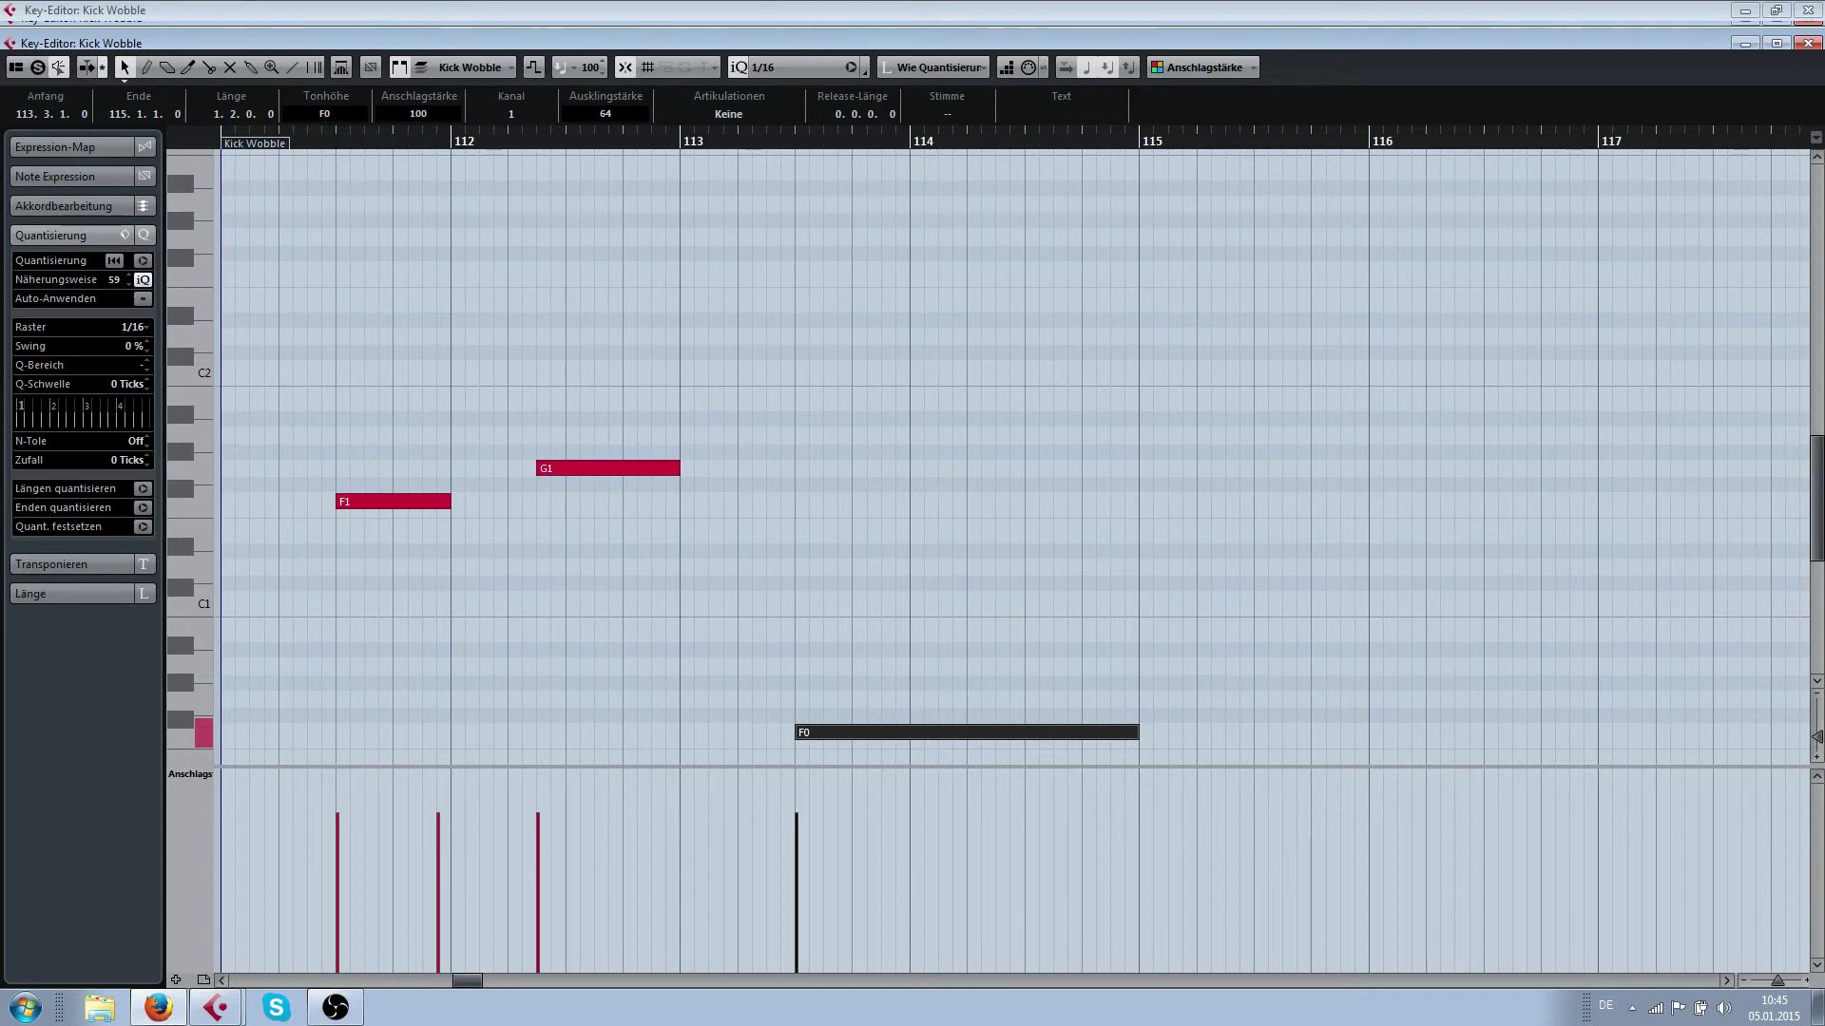
right_click(993, 477)
click(989, 485)
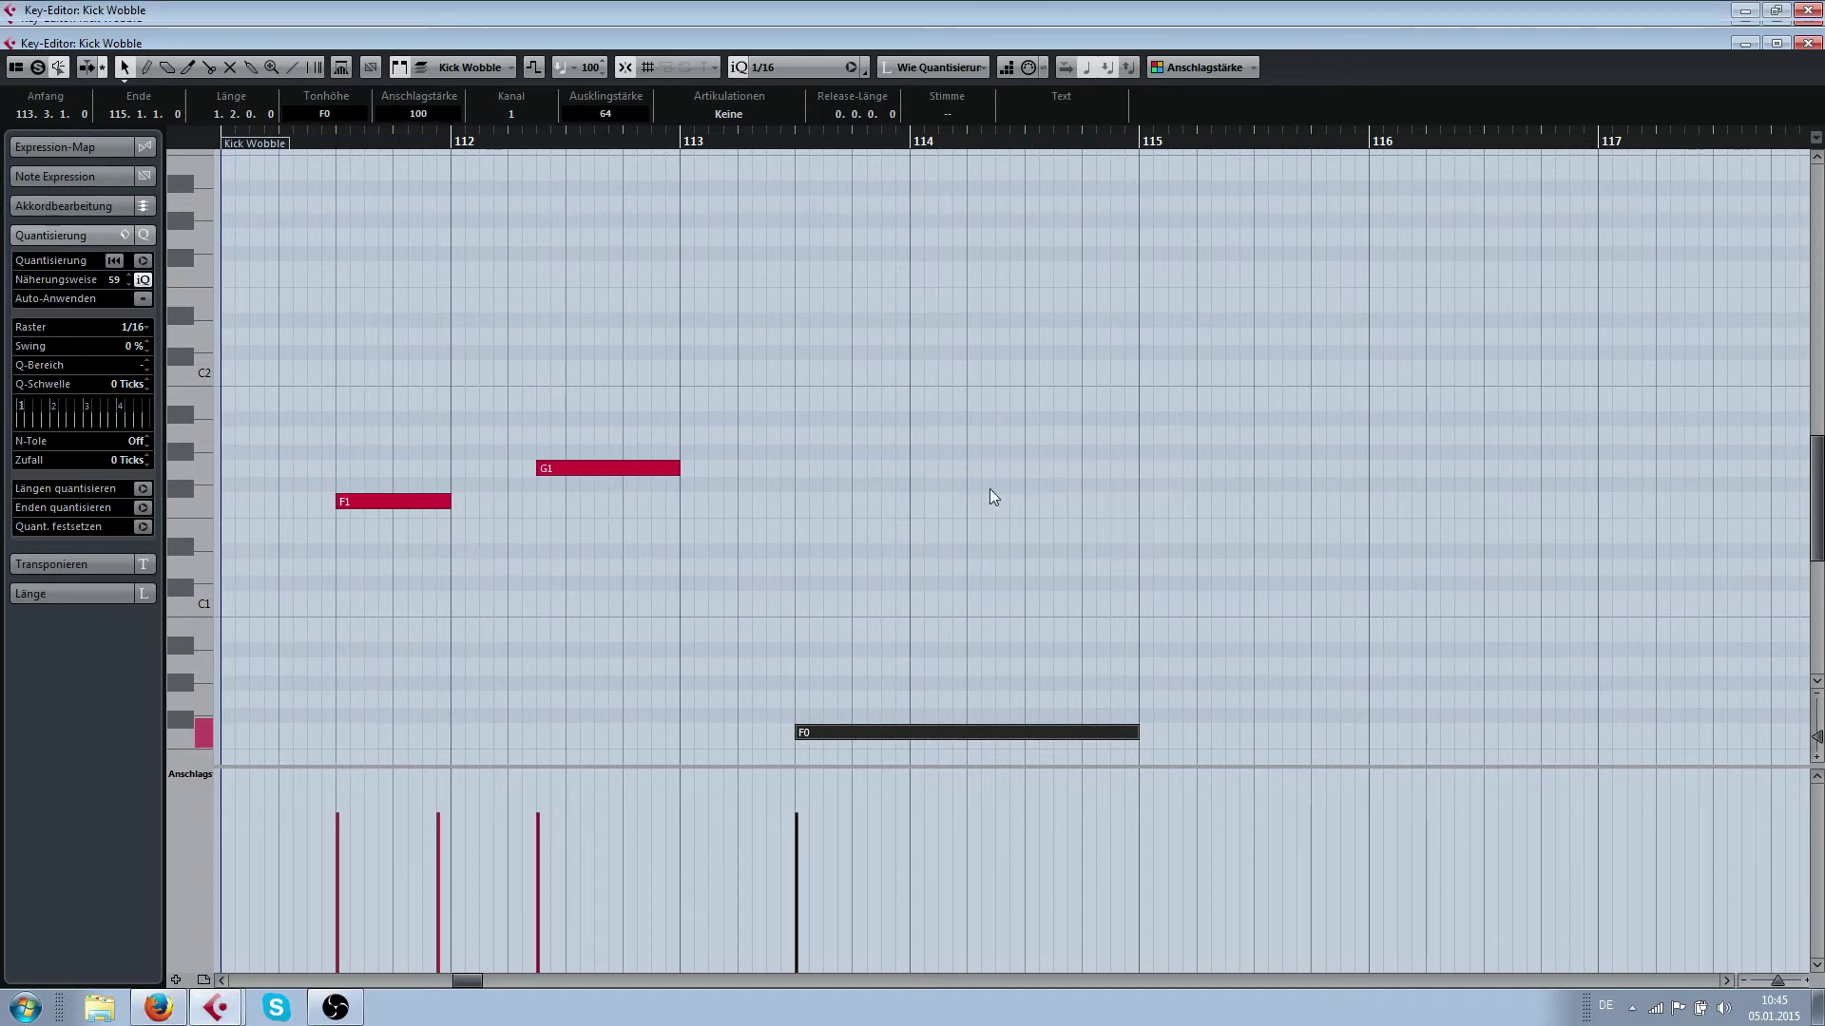
drag(974, 501, 1140, 501)
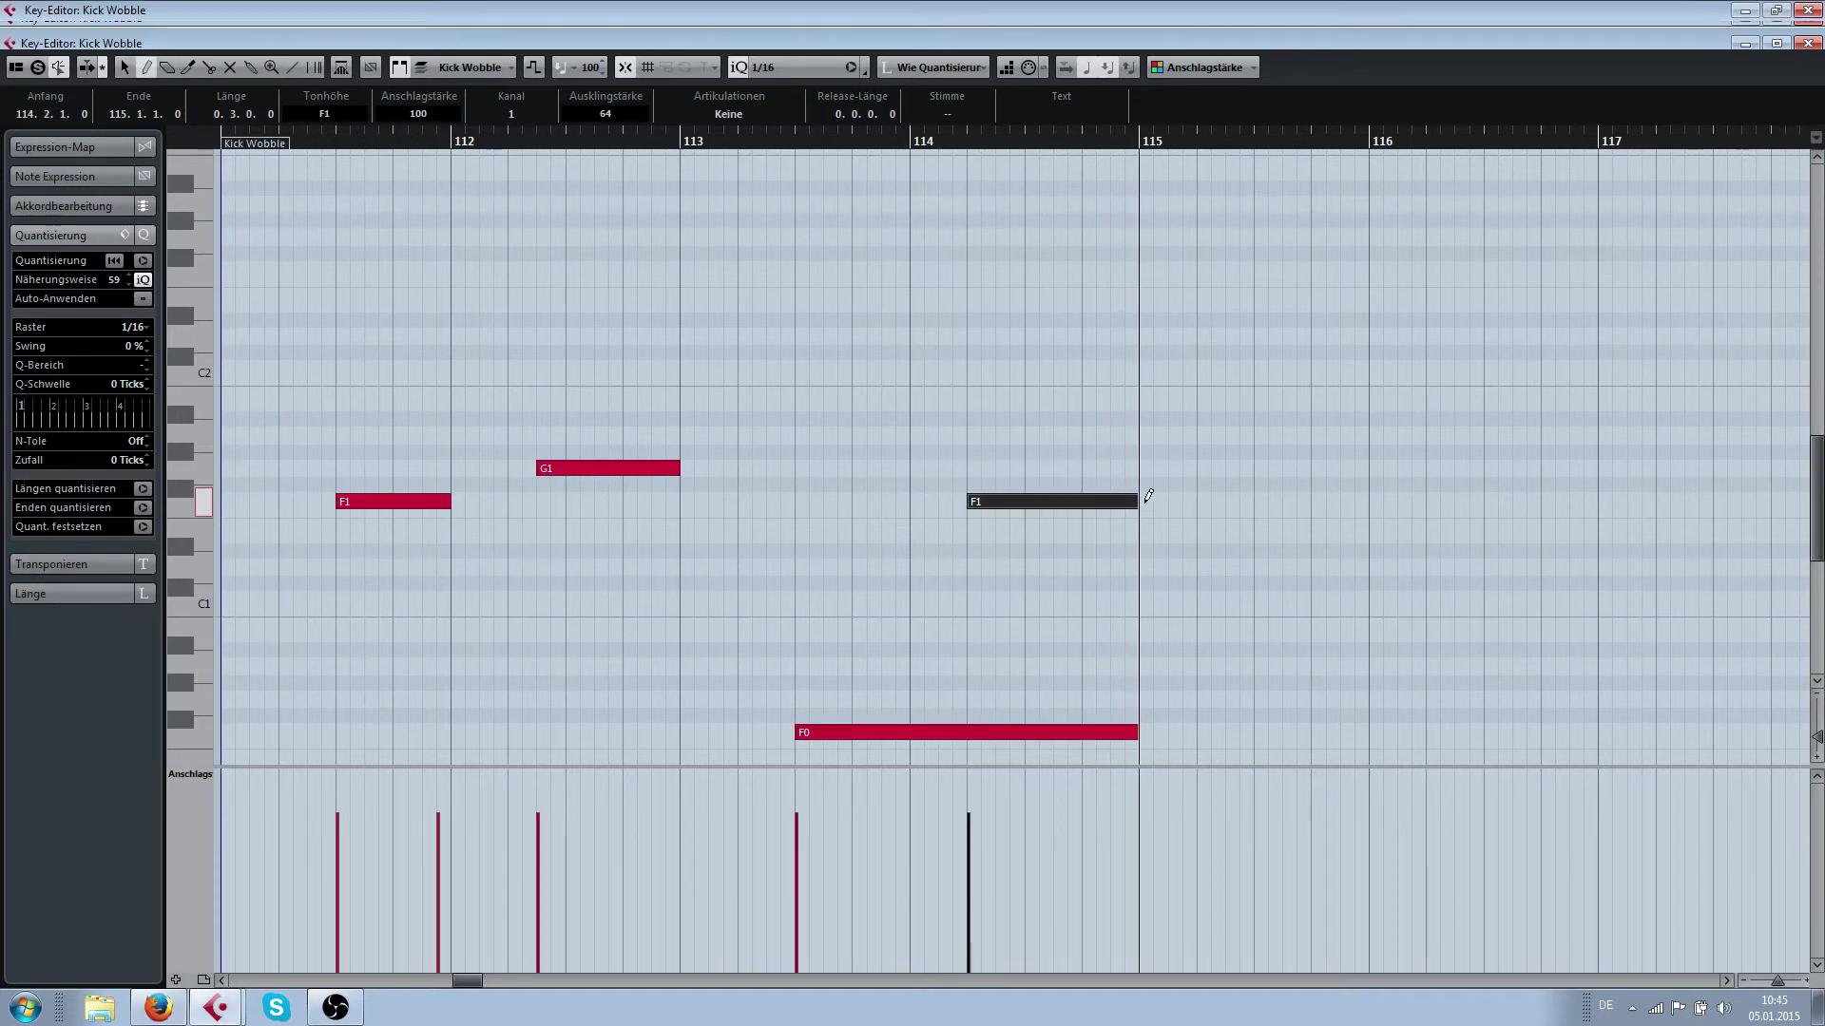
right_click(1140, 501)
click(1138, 503)
key(Return)
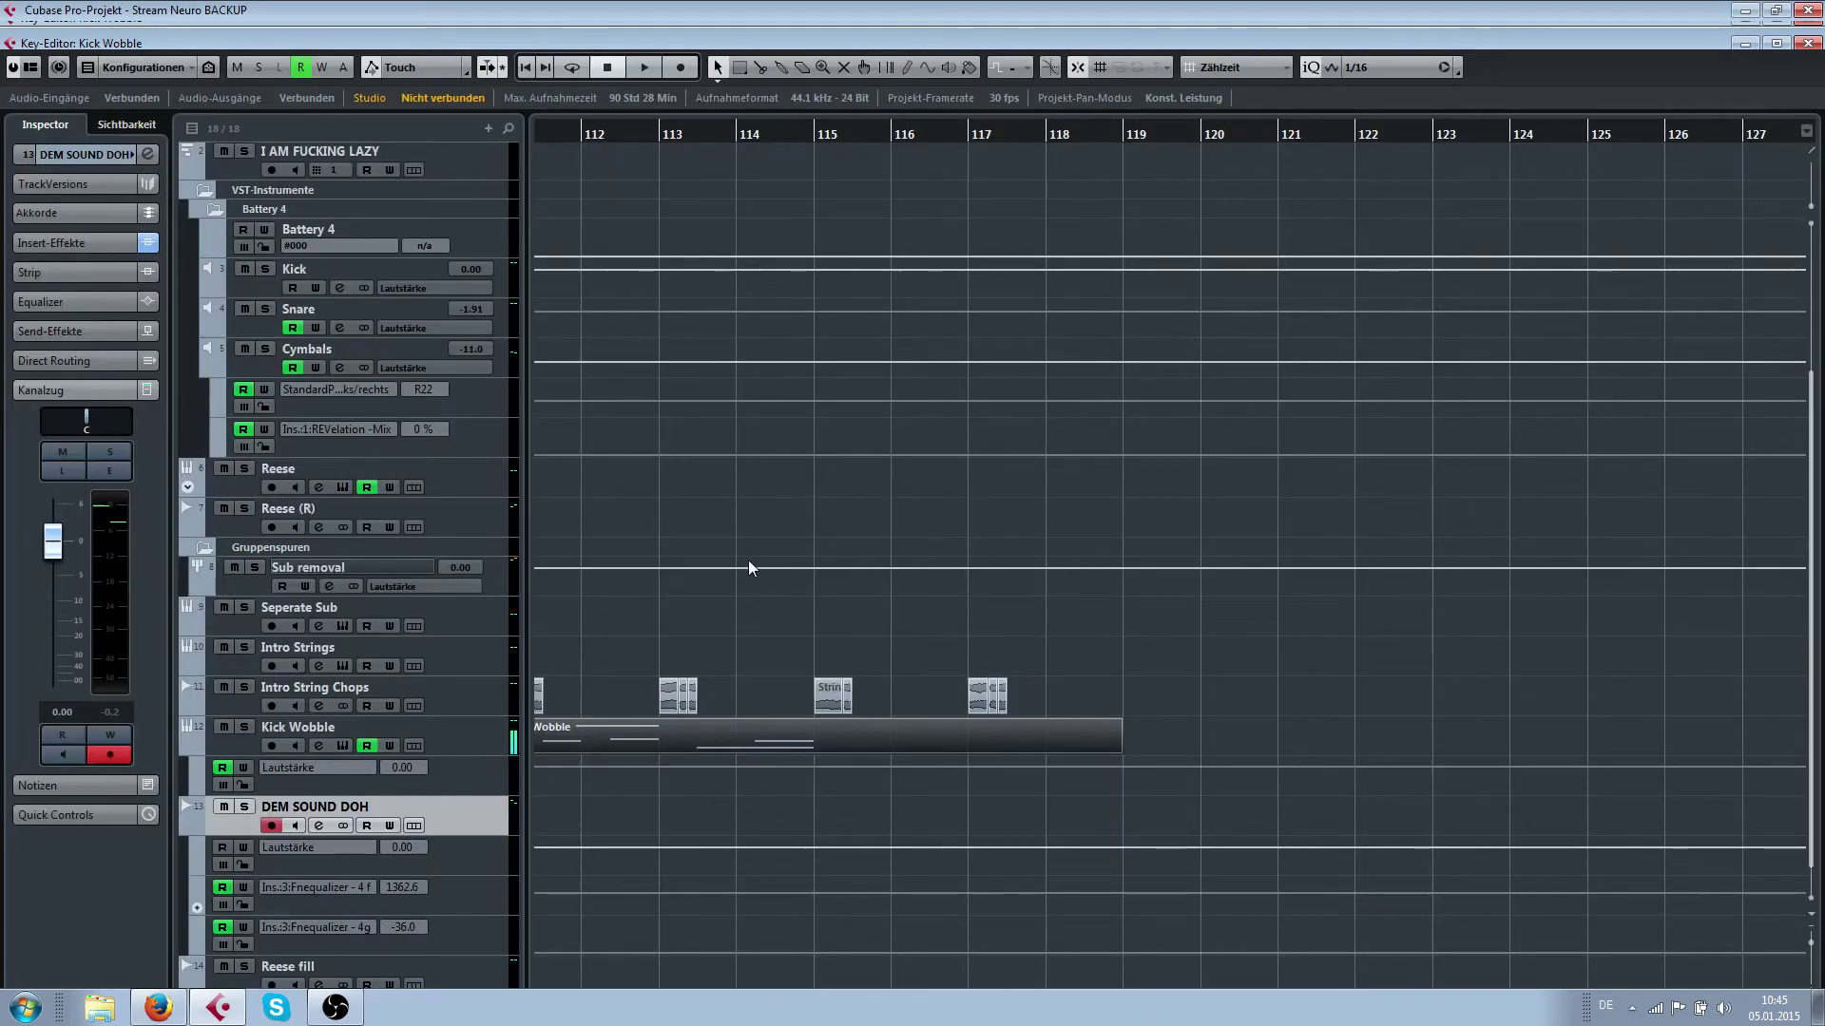
Add short fade-outs to the ends of the three Strings chops at bar 109 on the Intro String Chops track
scroll(712, 539, left, 1)
scroll(711, 563, down, 6)
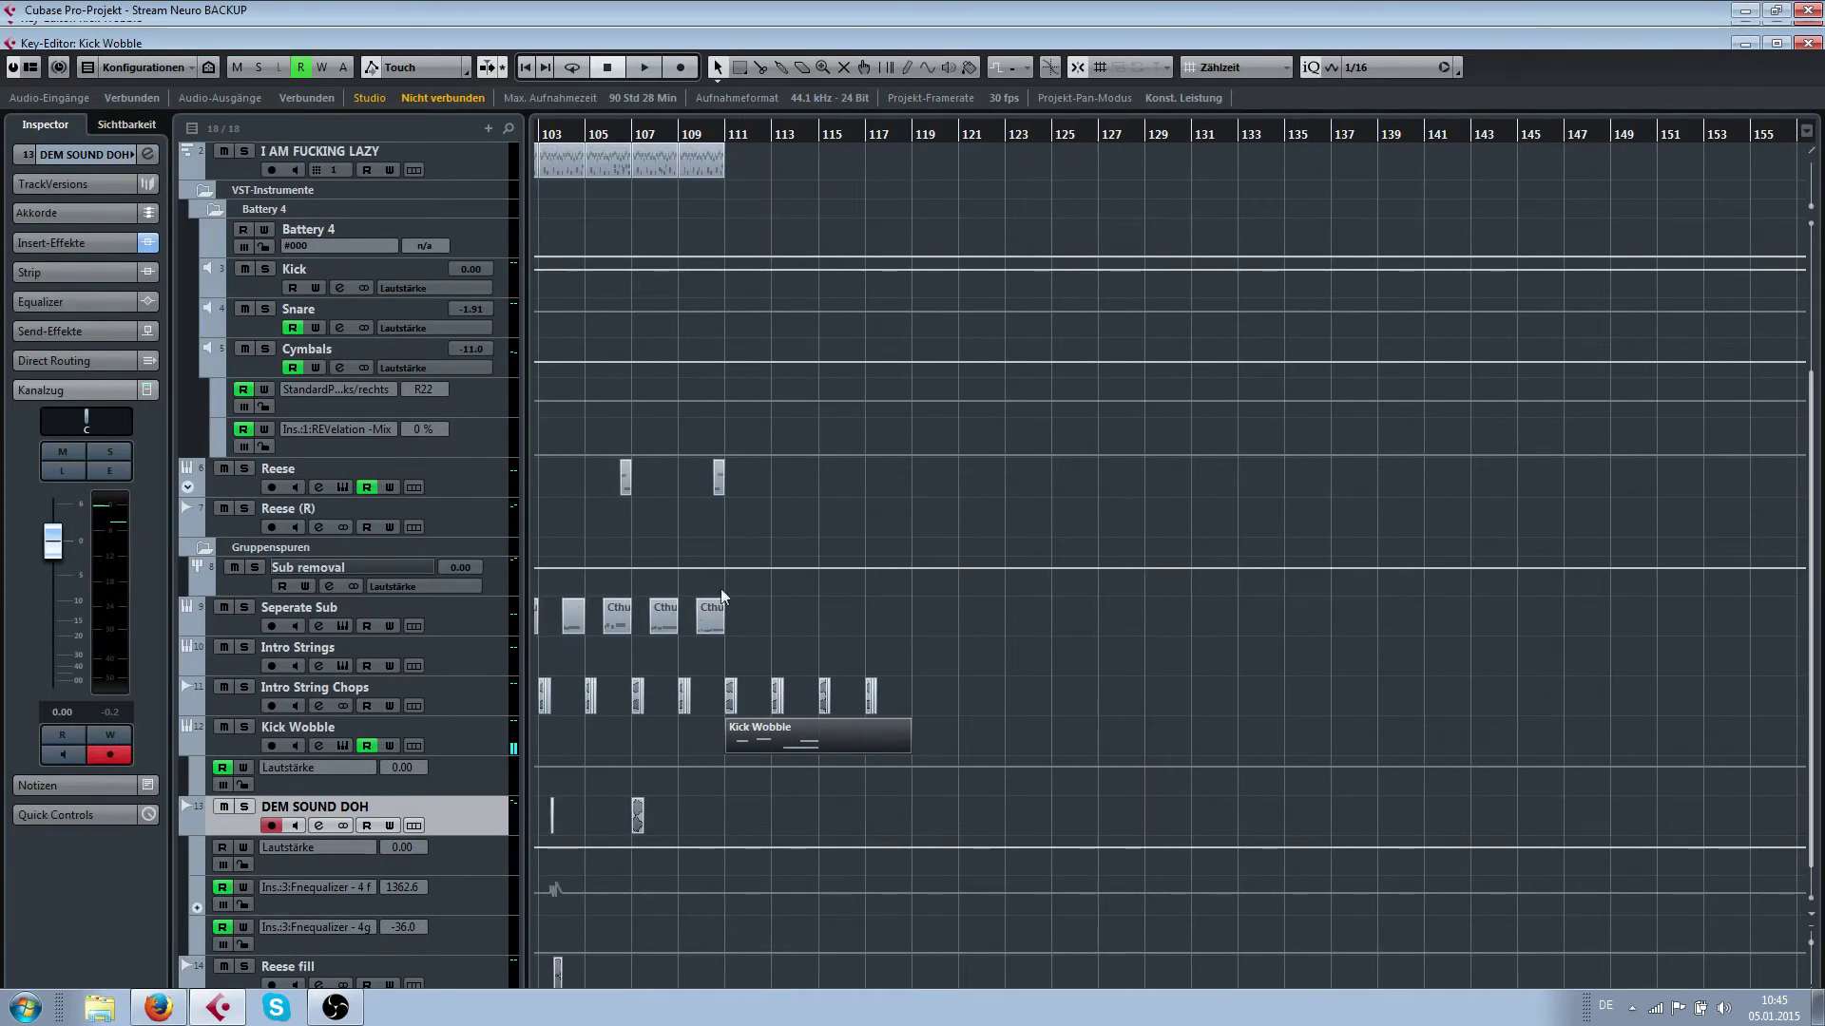
scroll(720, 590, left, 1)
key(h)
key(h)
key(h)
key(h)
key(h)
key(h)
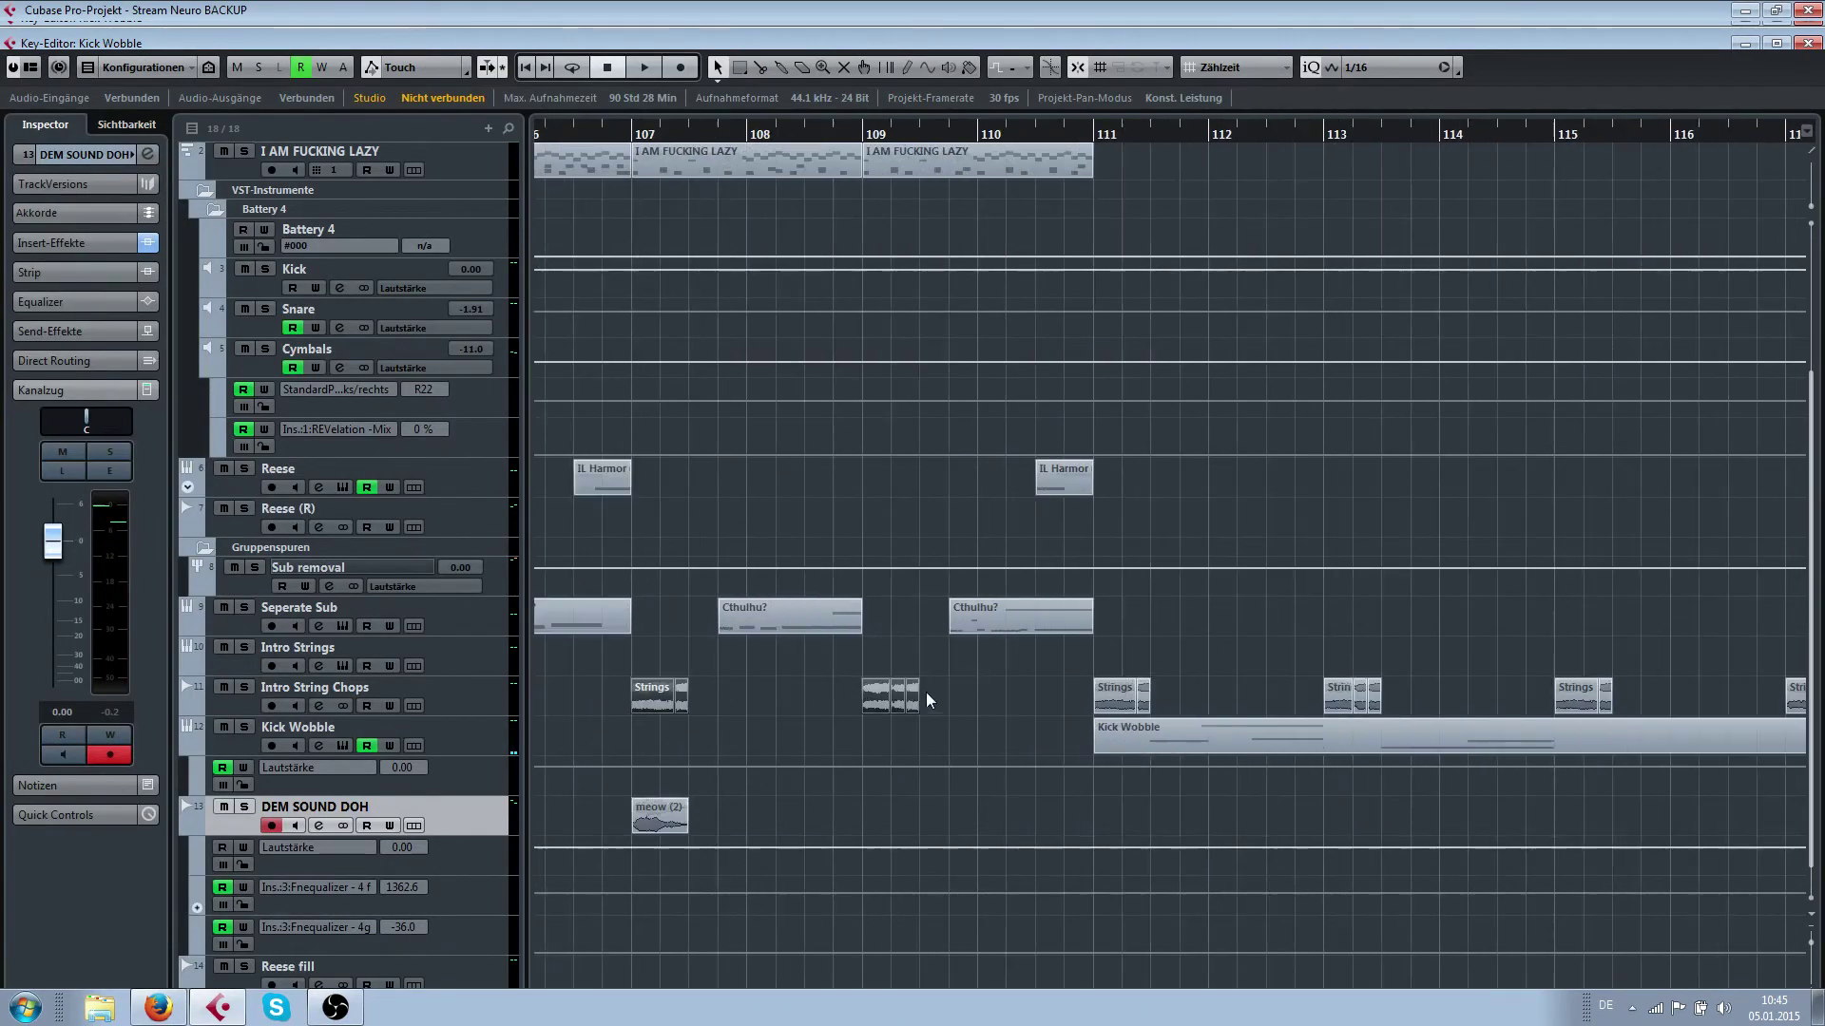
key(h)
scroll(932, 685, up, 3)
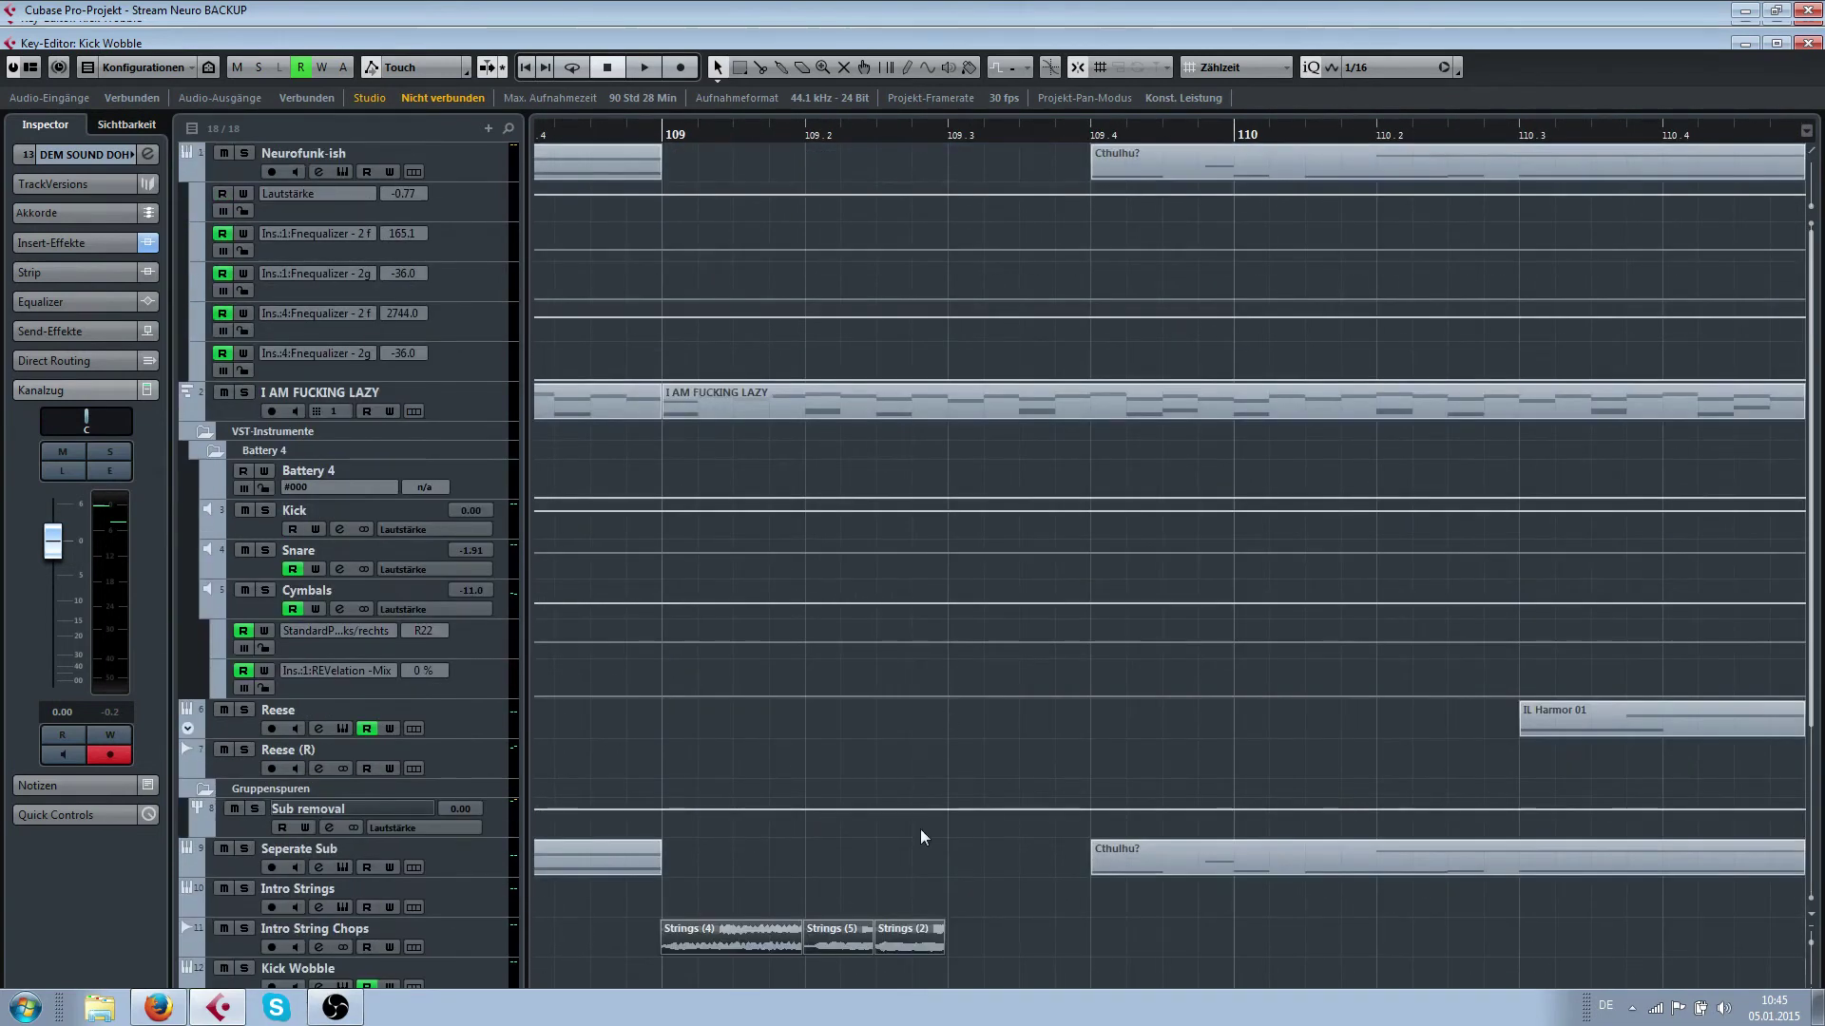
drag(938, 923, 937, 924)
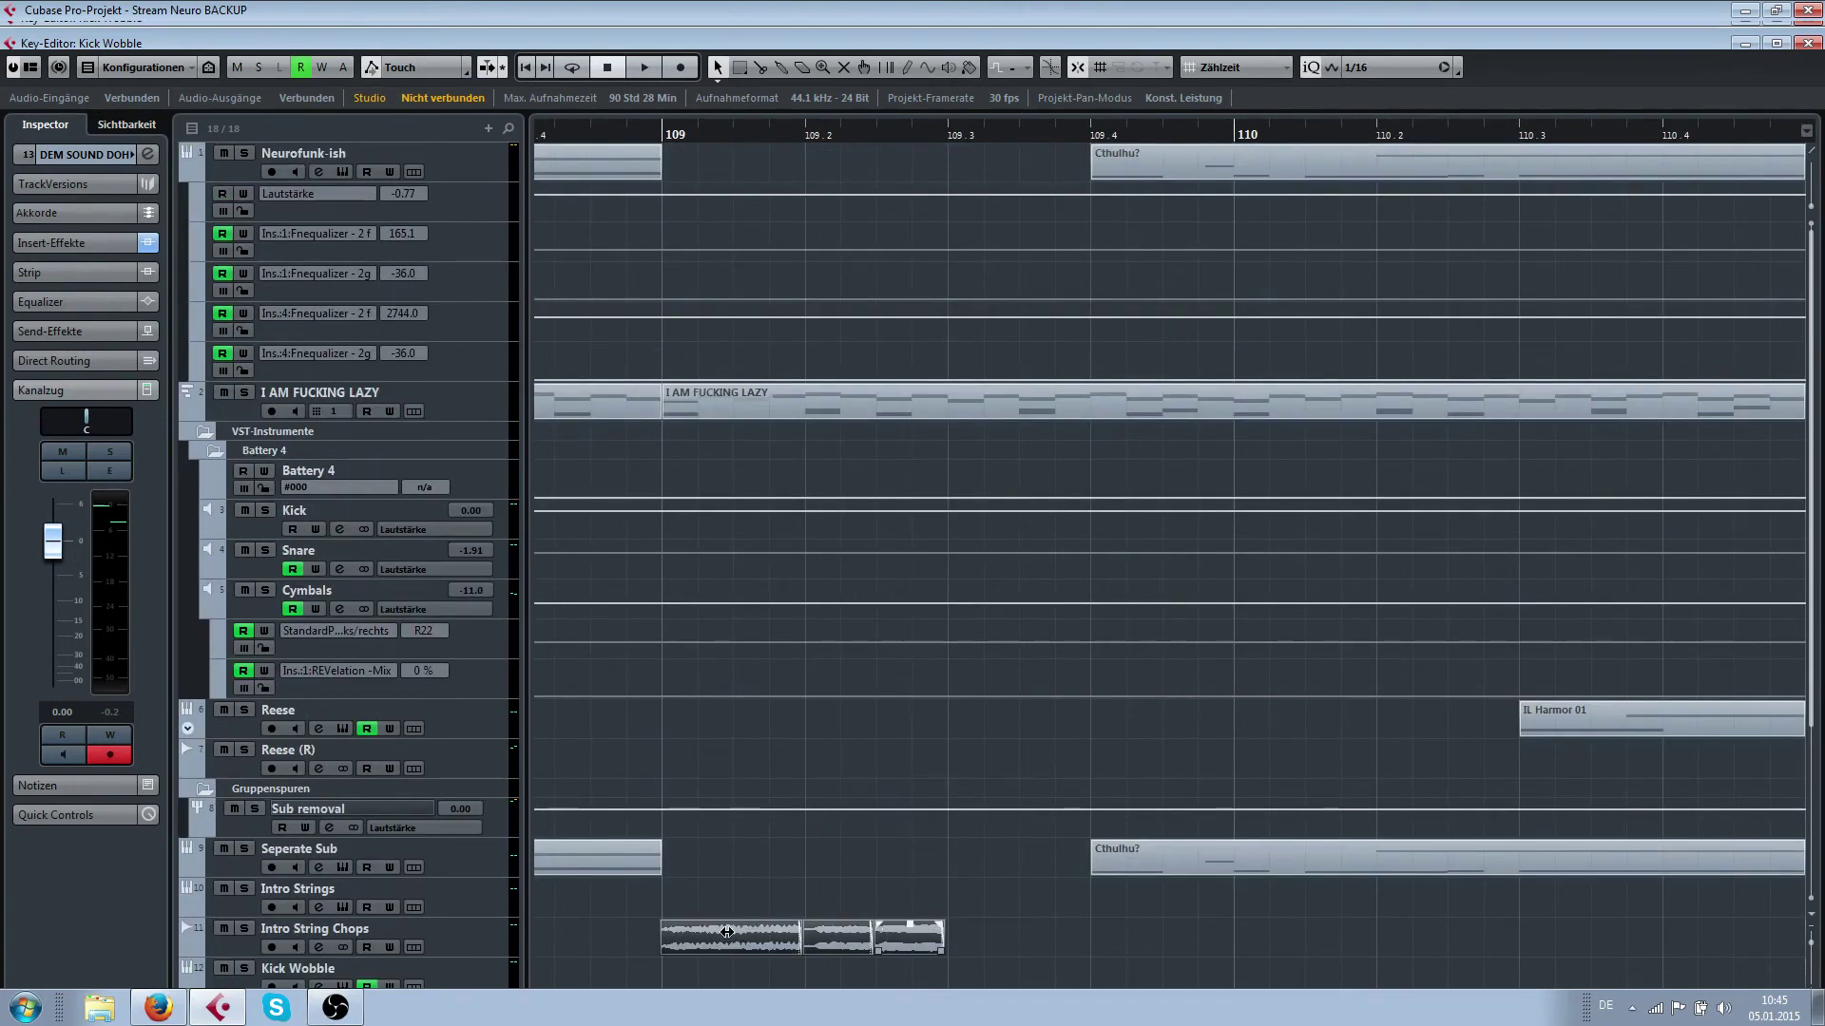
key(h)
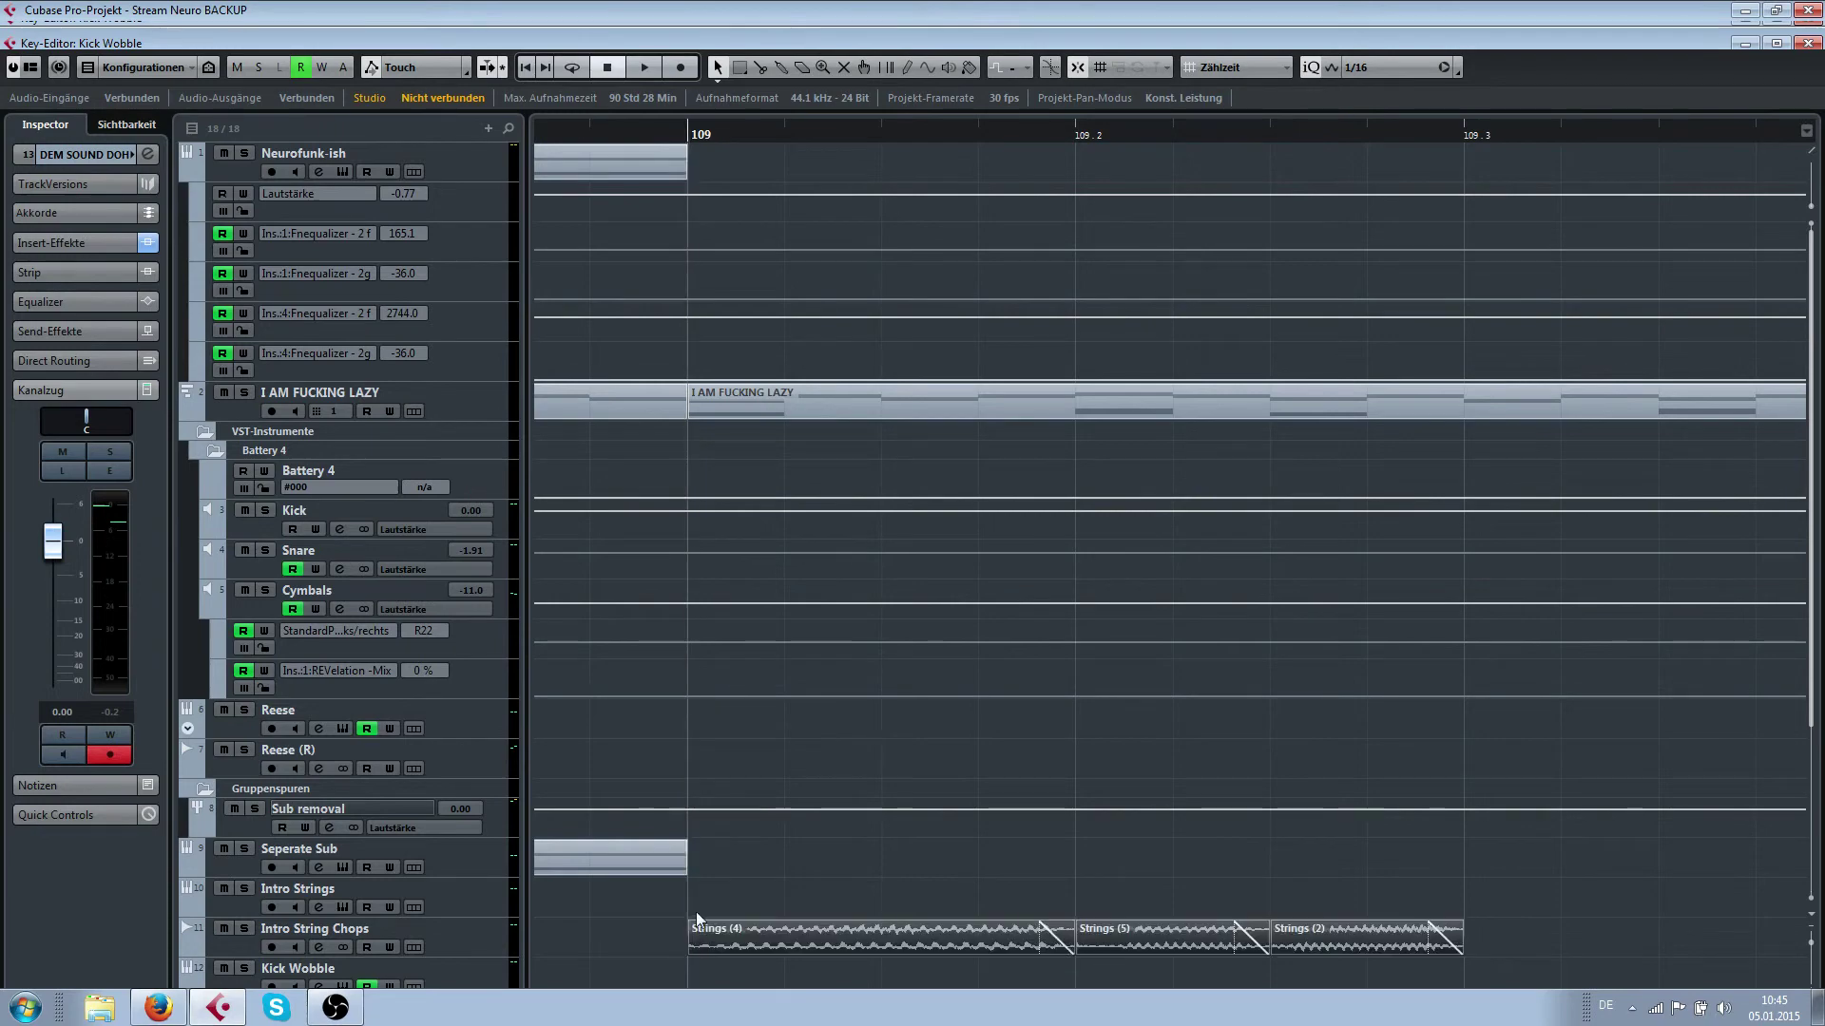
Add a short fade-out to the end of the last Strings chop in the bar 105 stab
key(g)
key(g)
key(g)
scroll(779, 920, down, 5)
scroll(807, 924, left, 4)
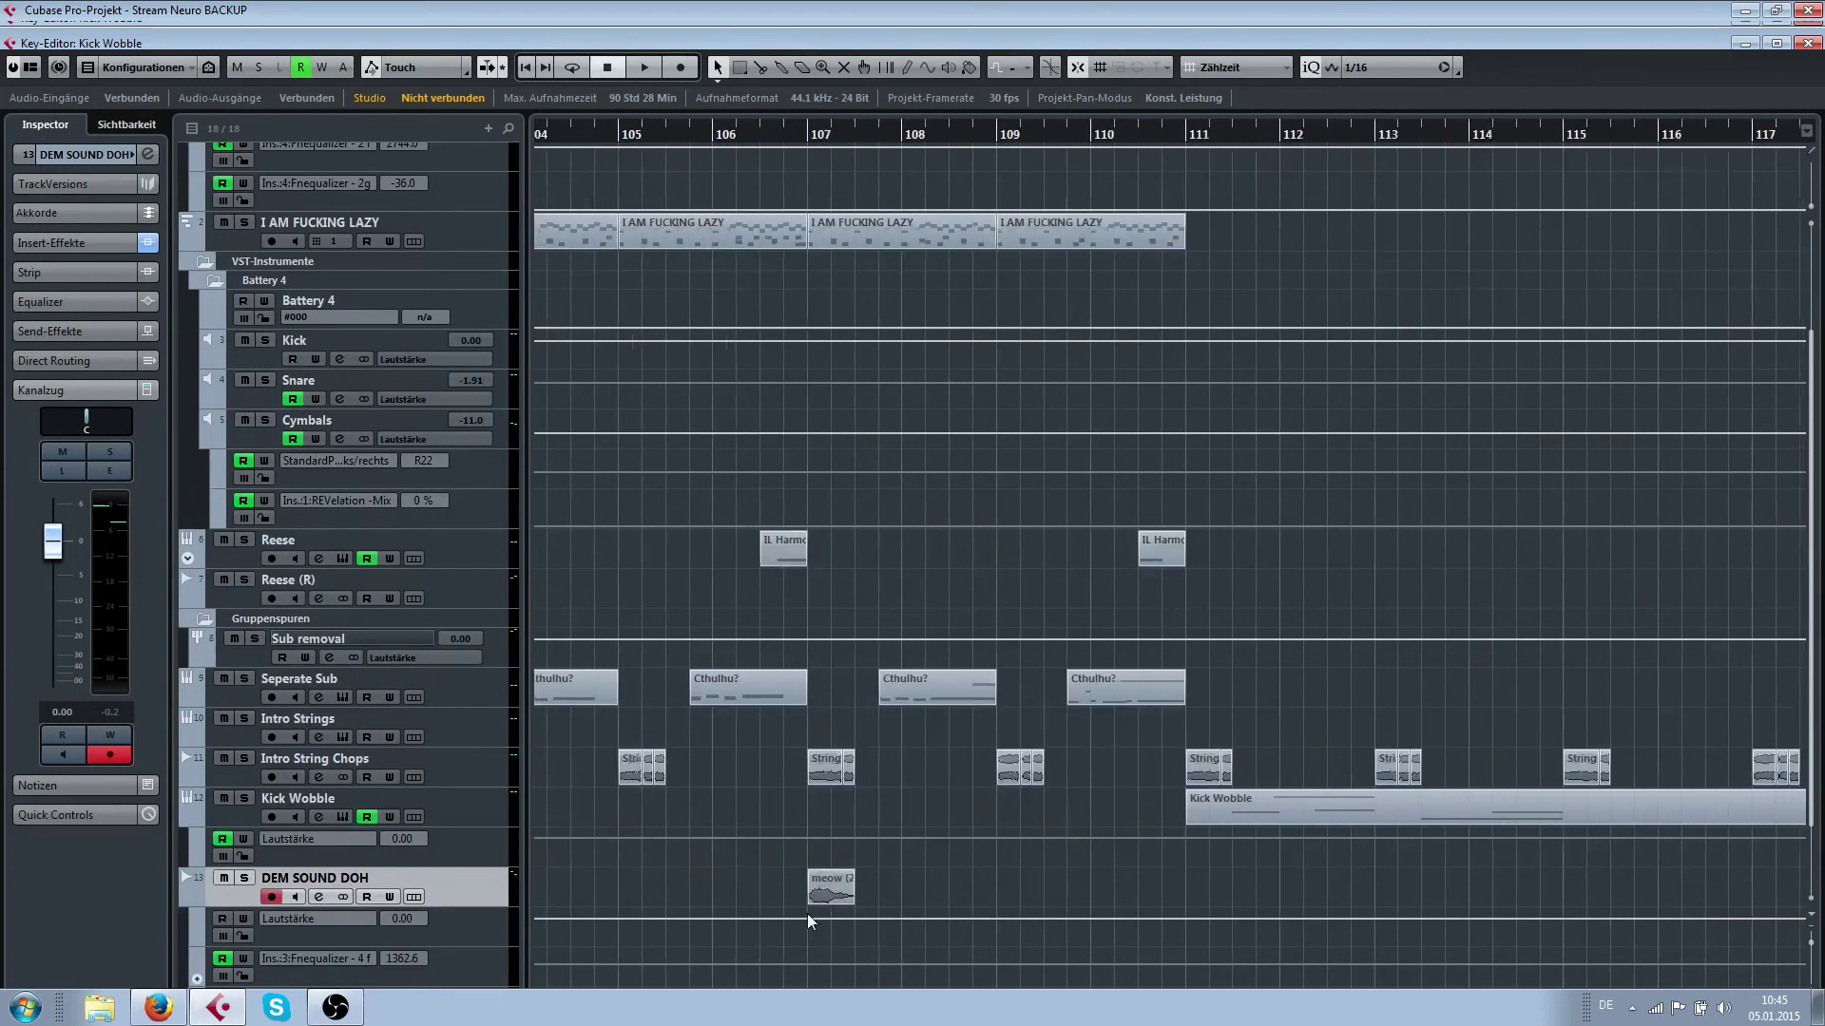
scroll(787, 779, up, 3)
scroll(787, 769, up, 4)
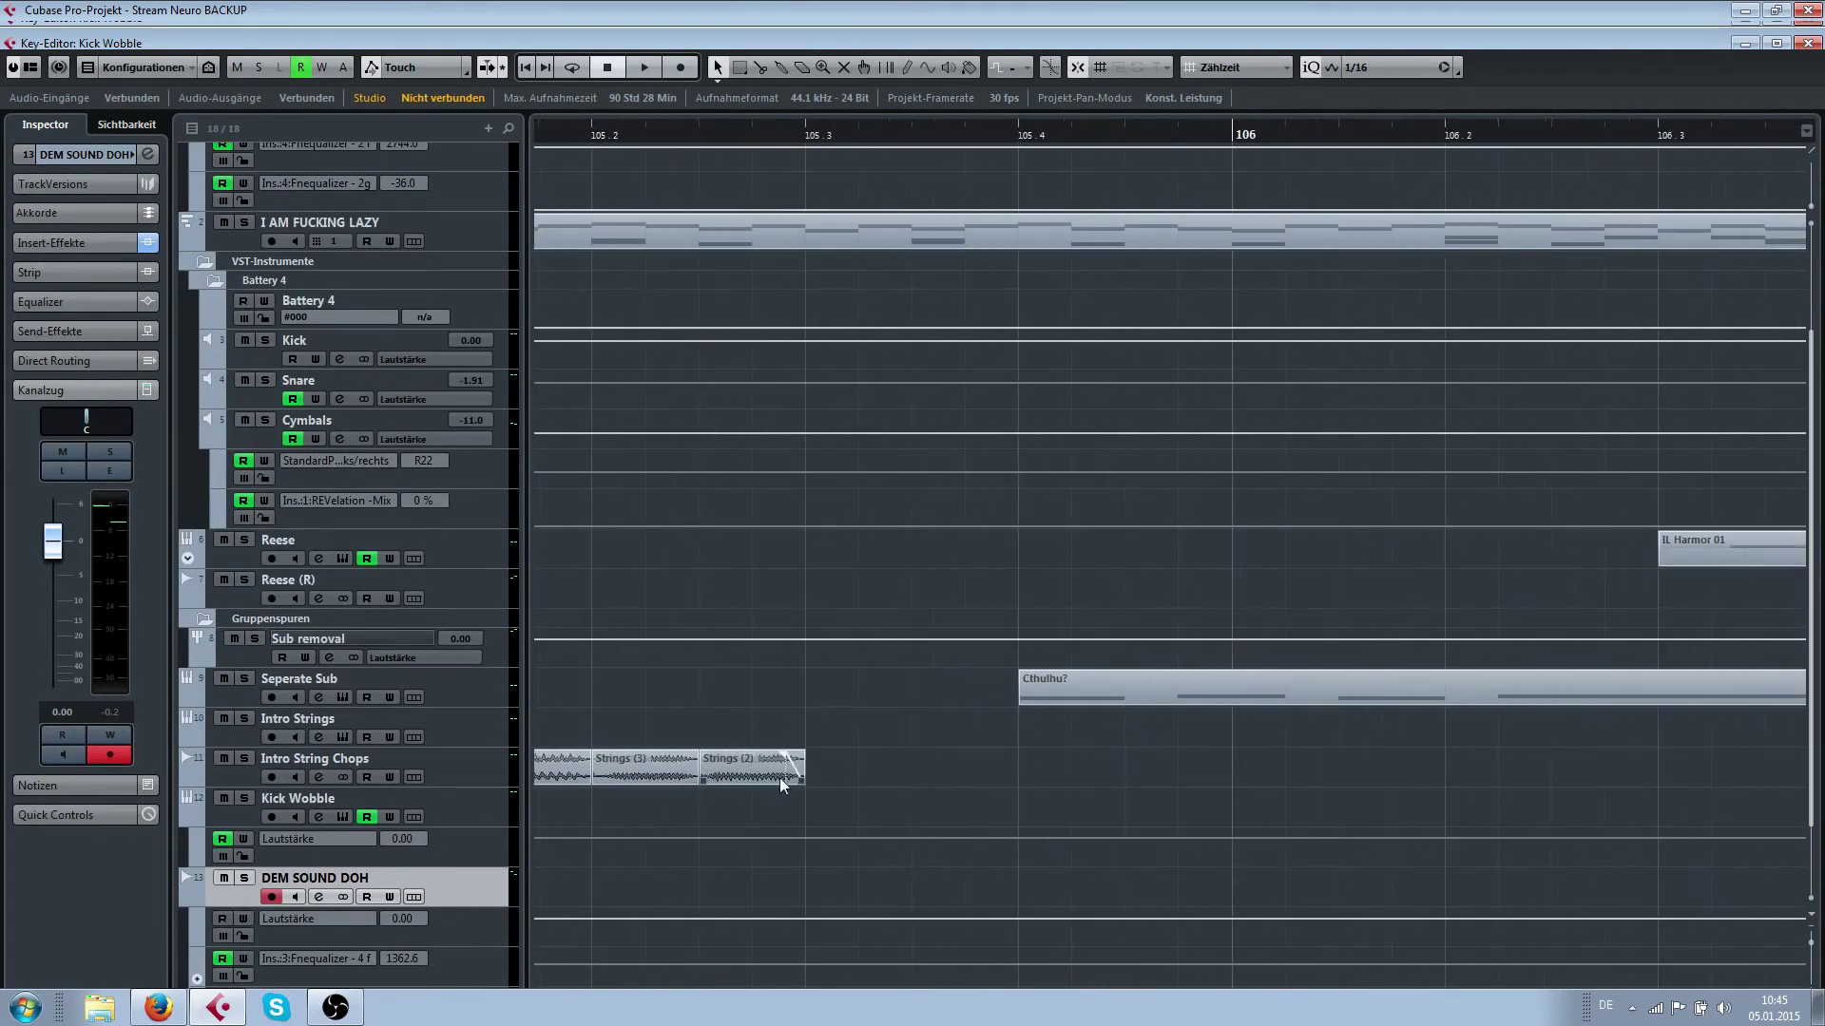
scroll(780, 776, down, 5)
Add short fade-outs to the ends of the Strings chops in the bar 97 stab
scroll(778, 771, down, 2)
scroll(778, 764, left, 1)
scroll(777, 764, left, 4)
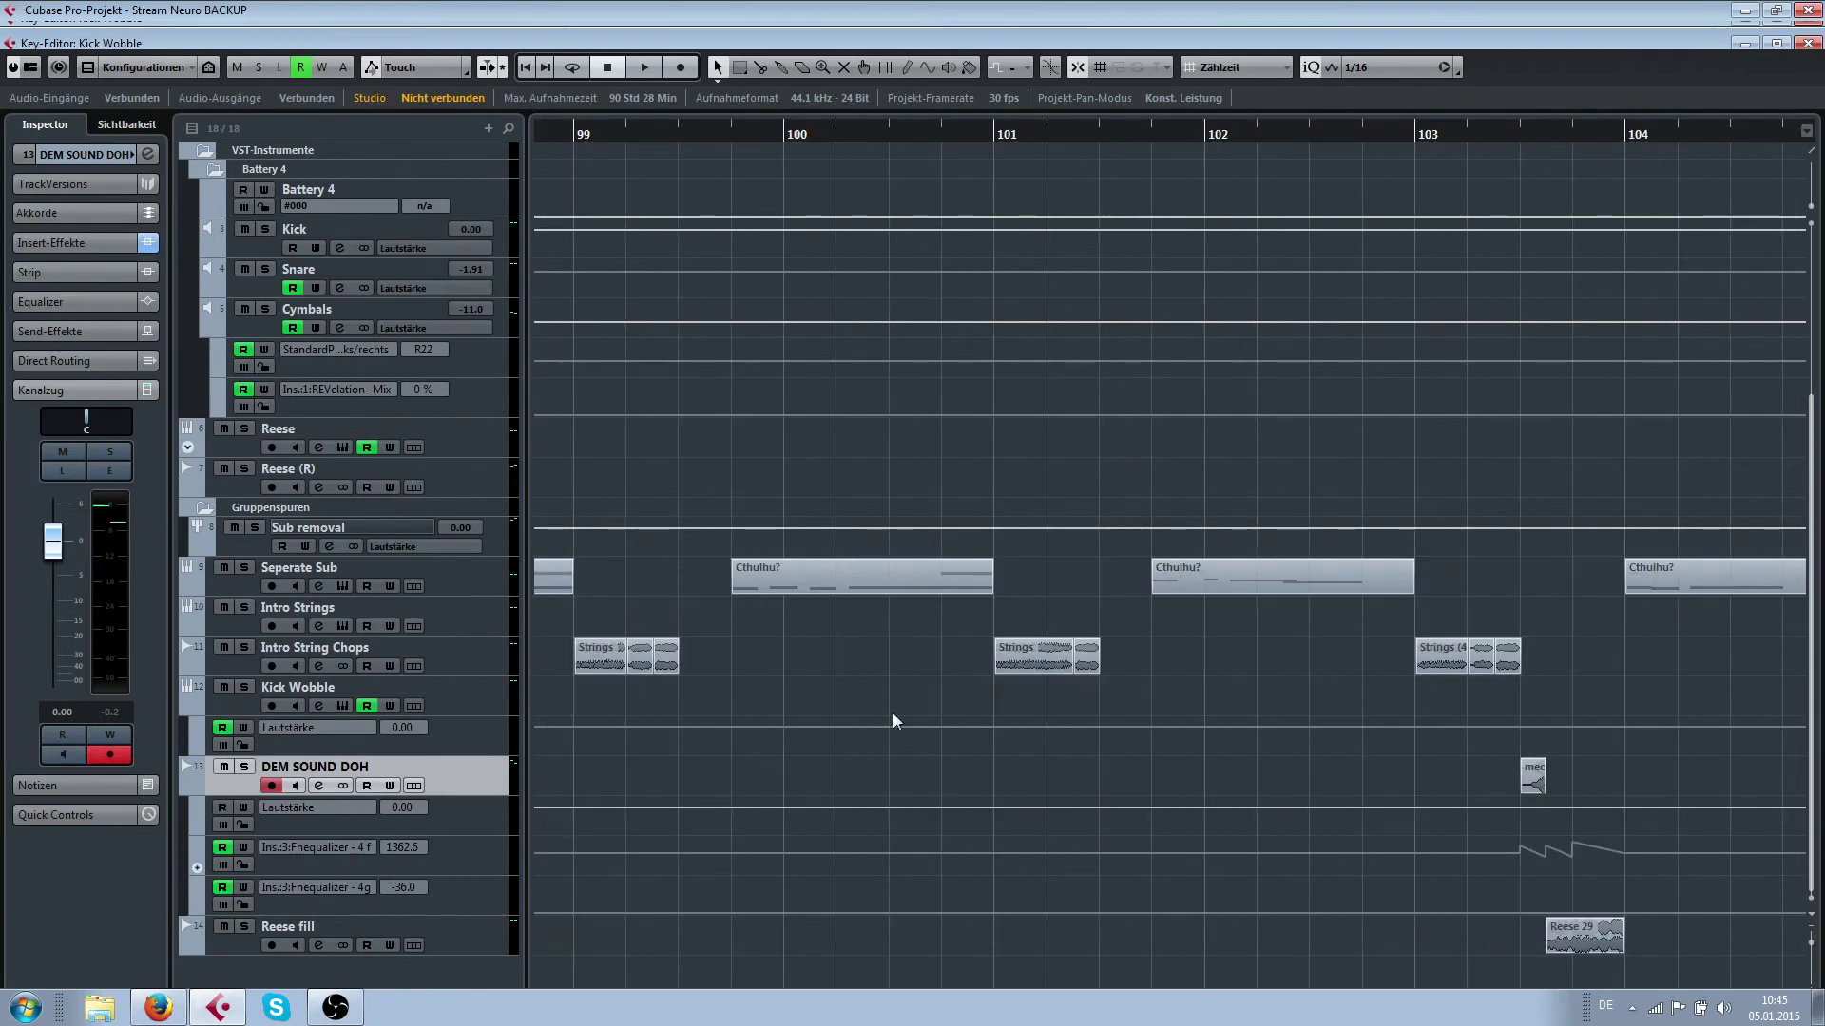
scroll(1083, 690, up, 1)
key(g)
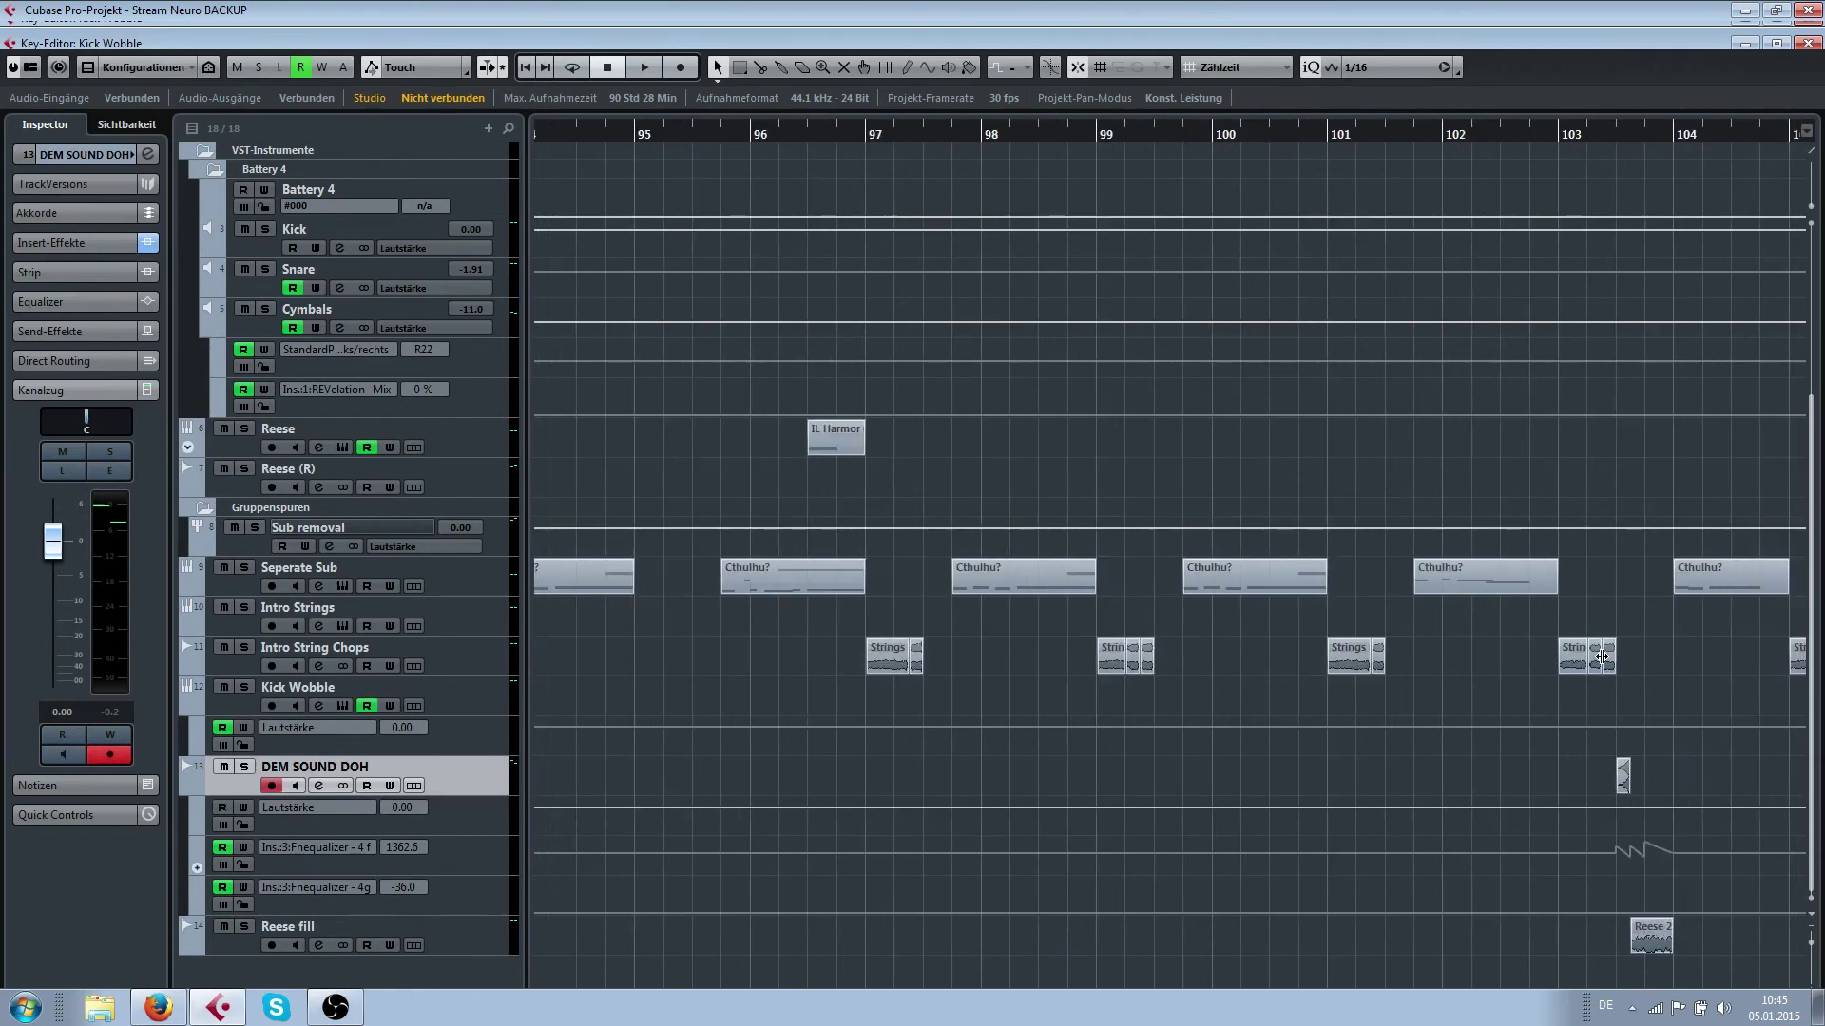
key(h)
key(h)
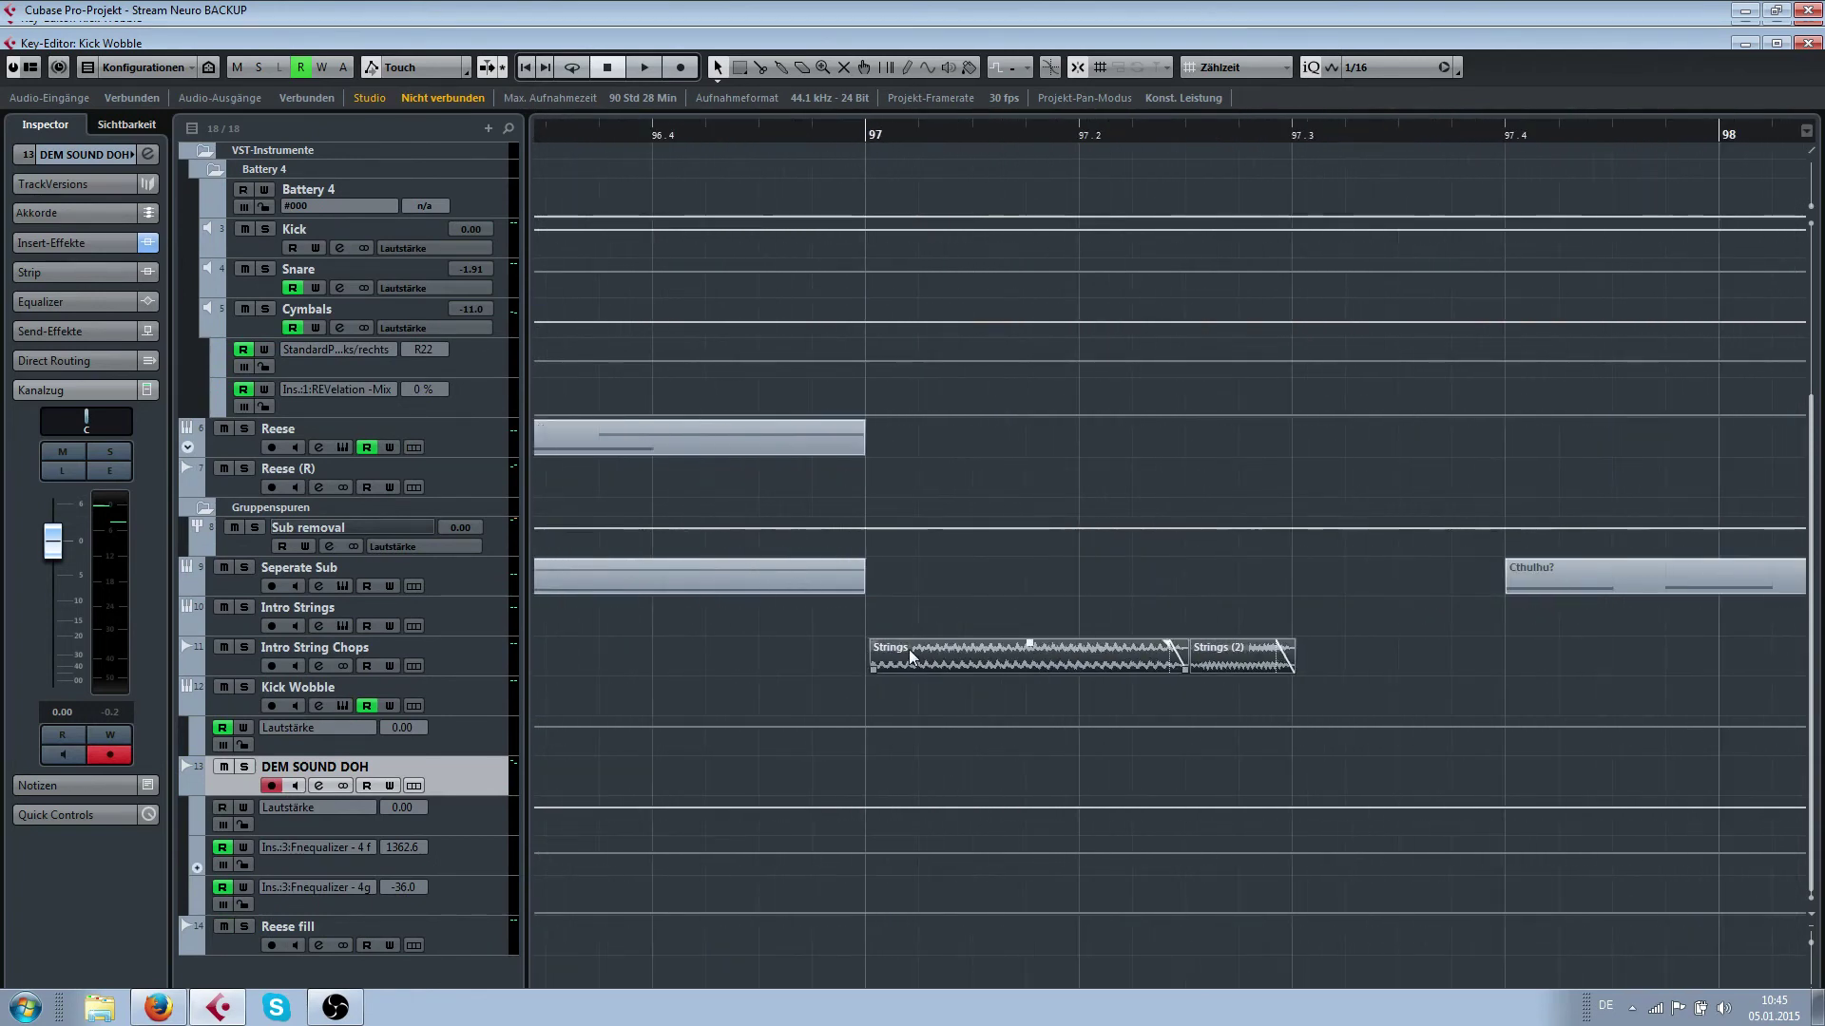
key(g)
key(g)
key(g)
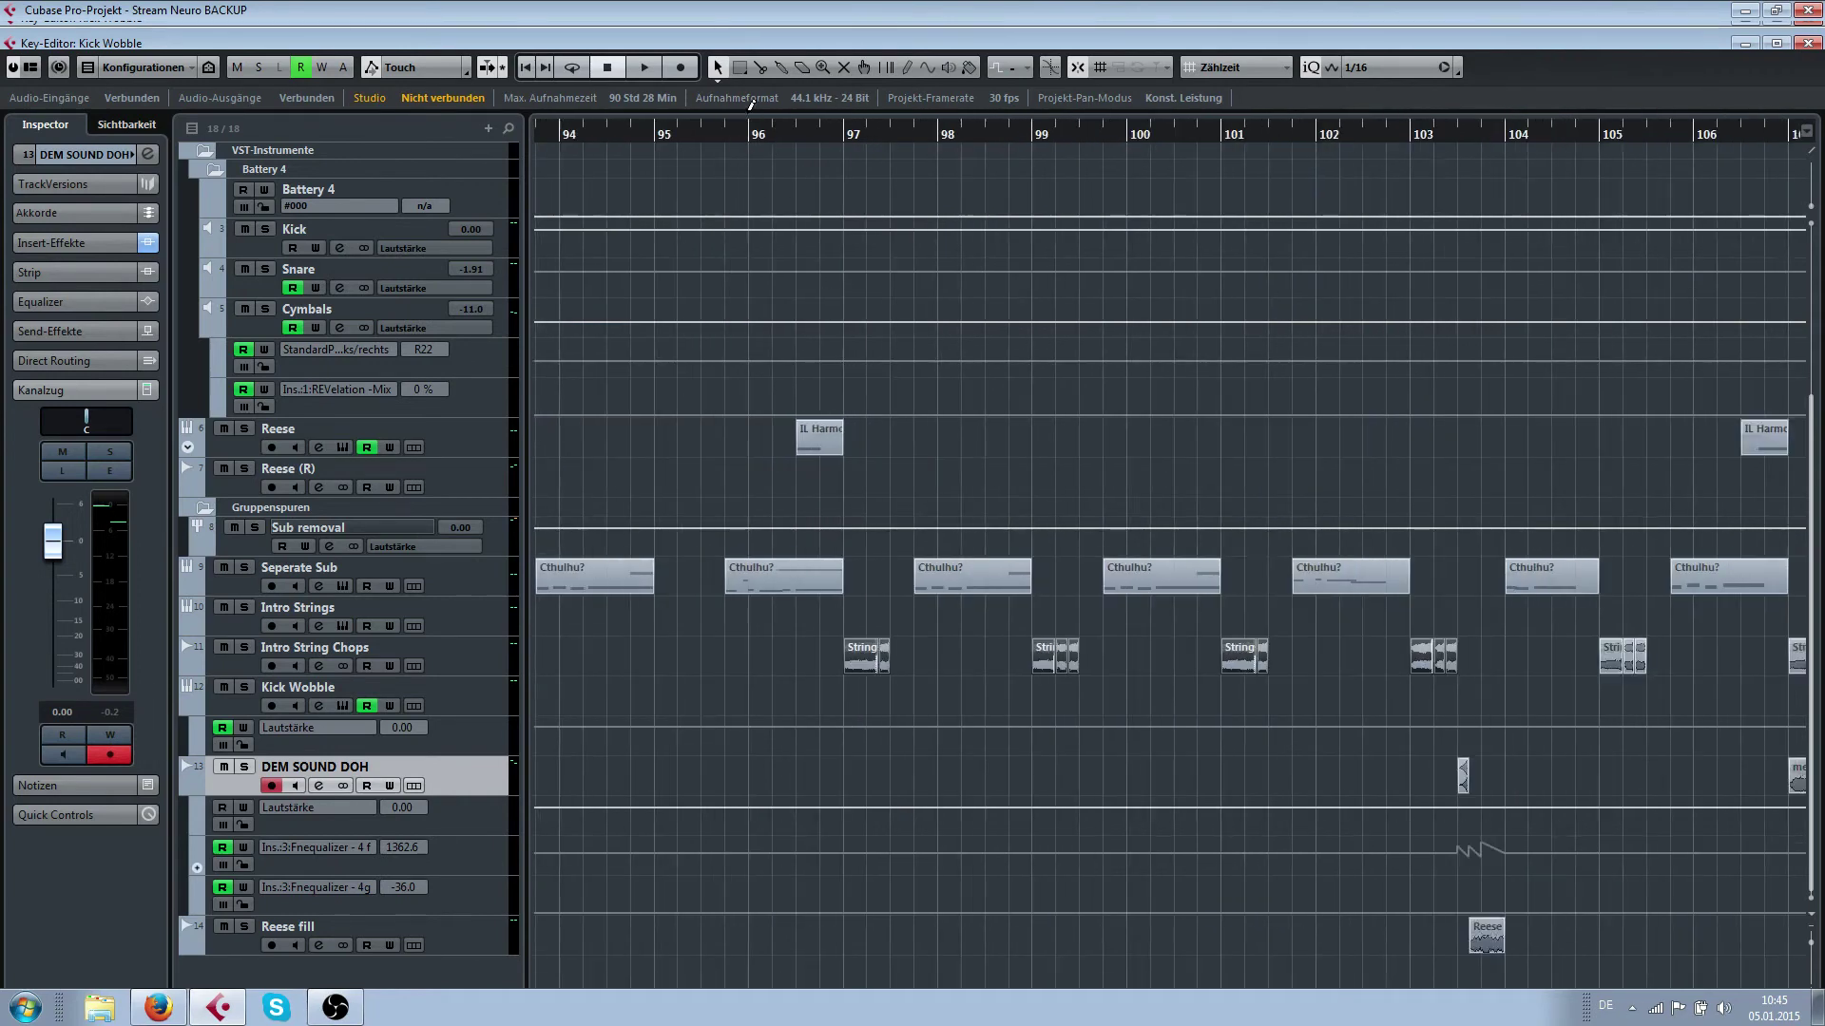
Play back the arrangement from around bar 96 to check the Strings chops
key(h)
key(h)
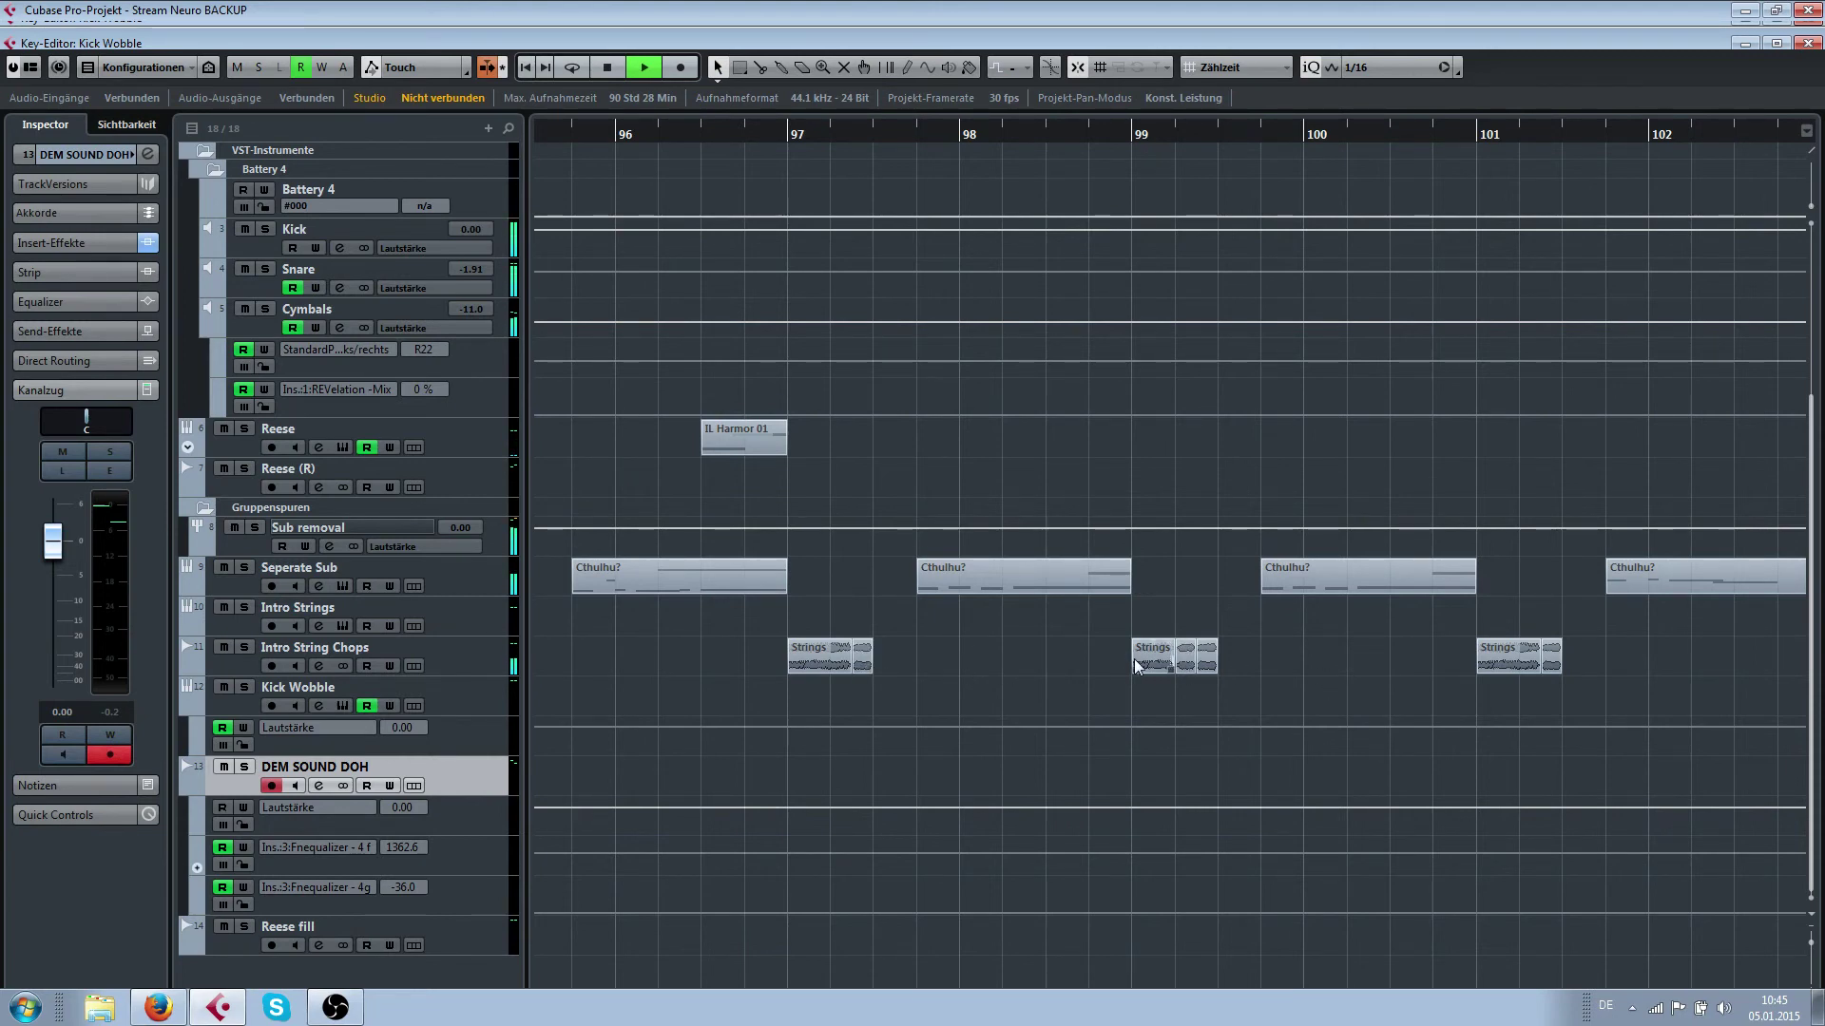
key(g)
key(g)
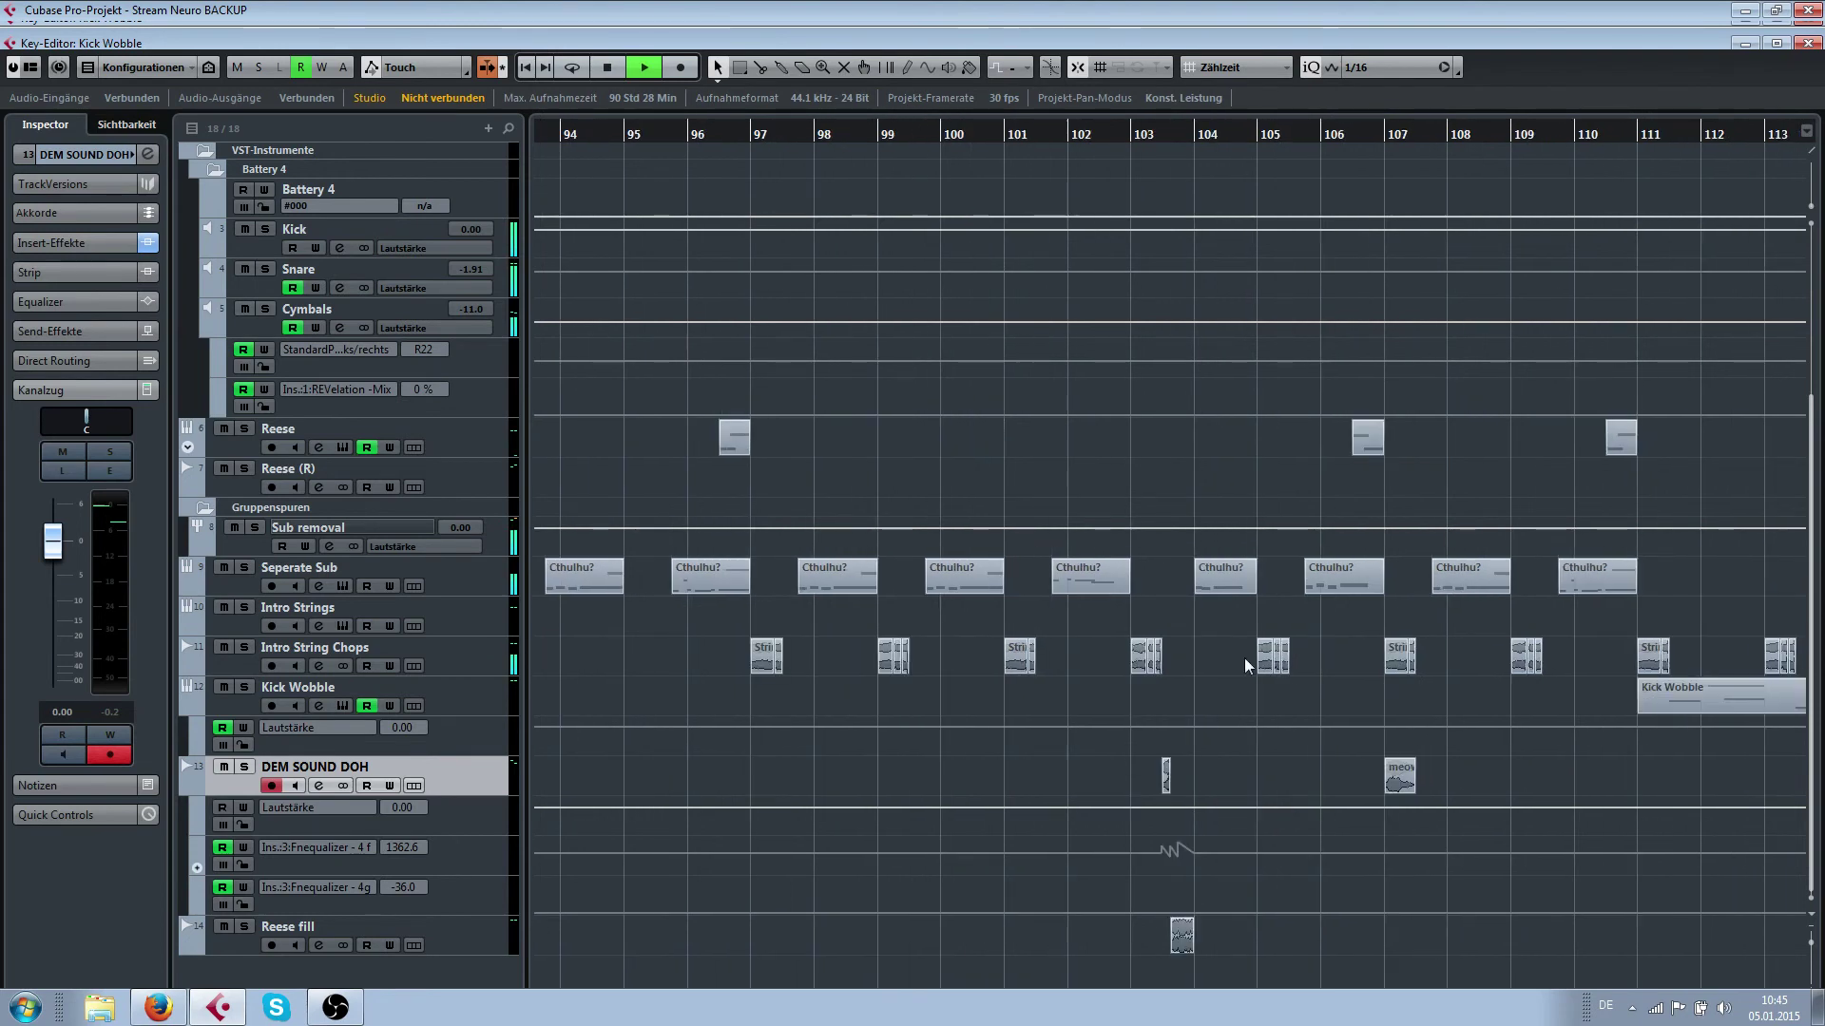
Play back the arrangement through bars 101 to 111 to check the Strings stabs against the sub and DEM SOUND DOH parts
key(h)
scroll(1241, 658, up, 1)
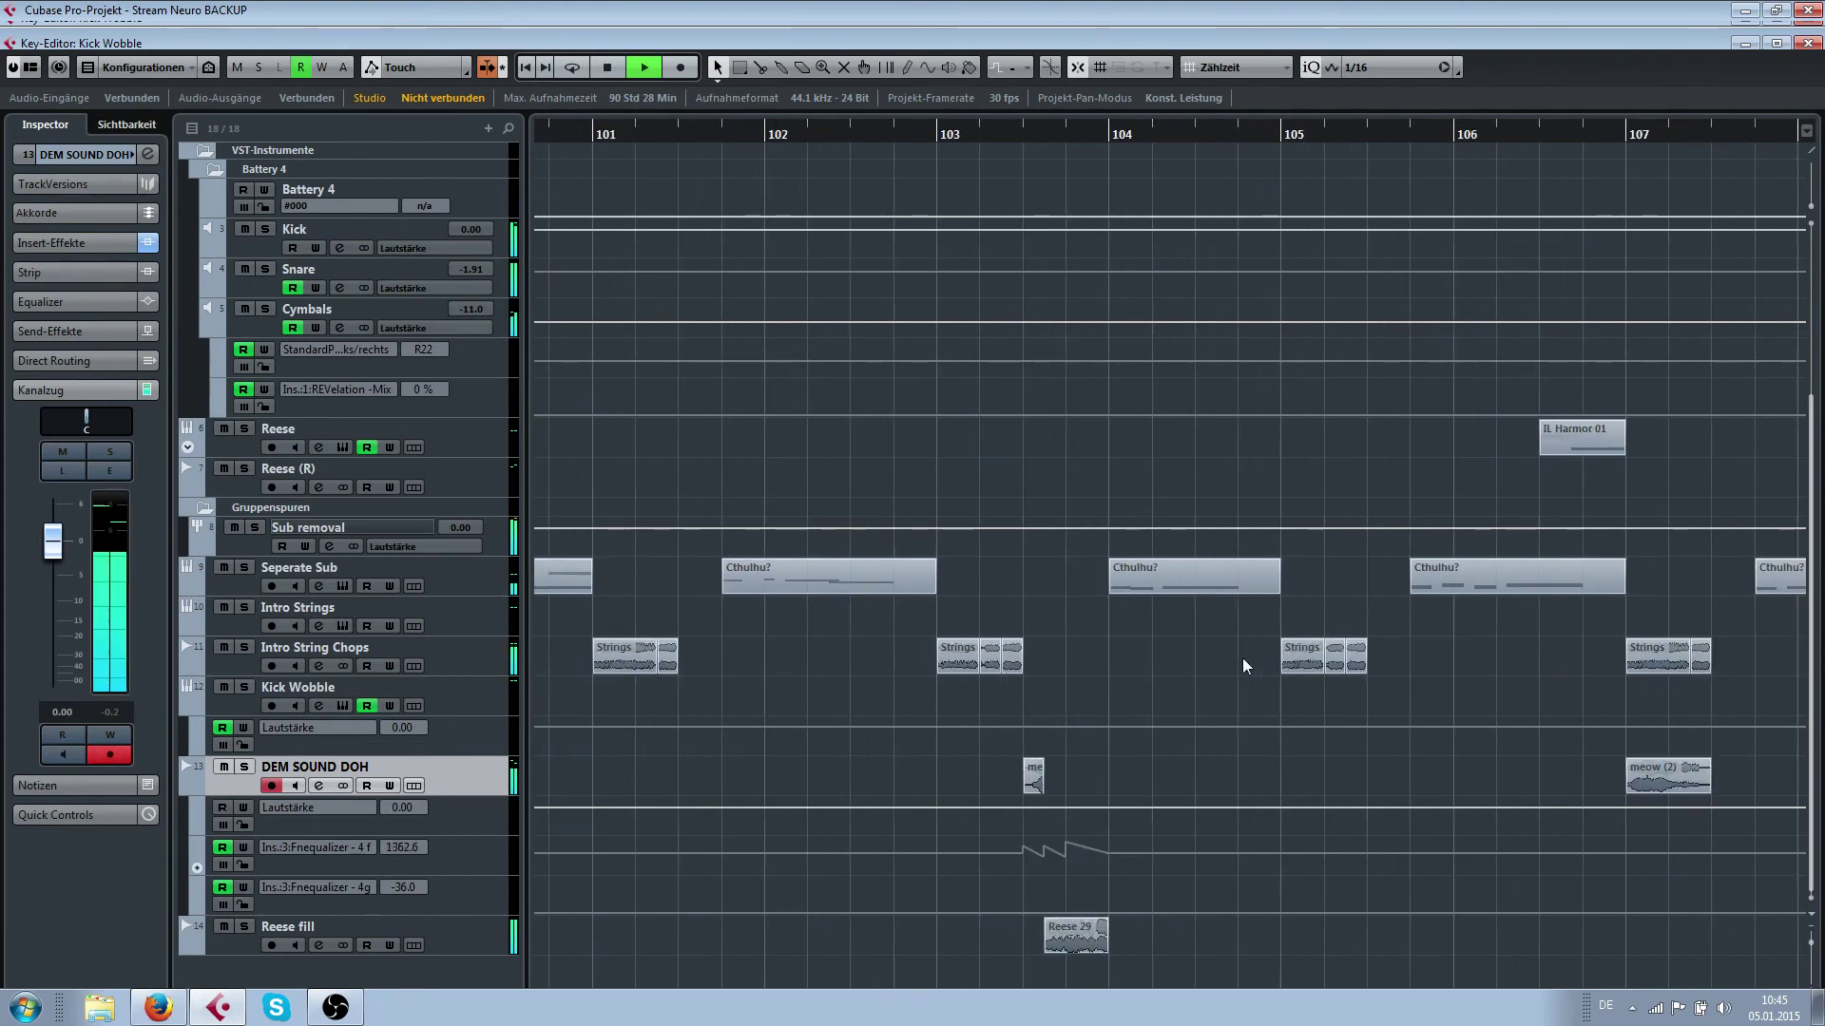
scroll(1241, 657, down, 1)
scroll(1241, 657, right, 2)
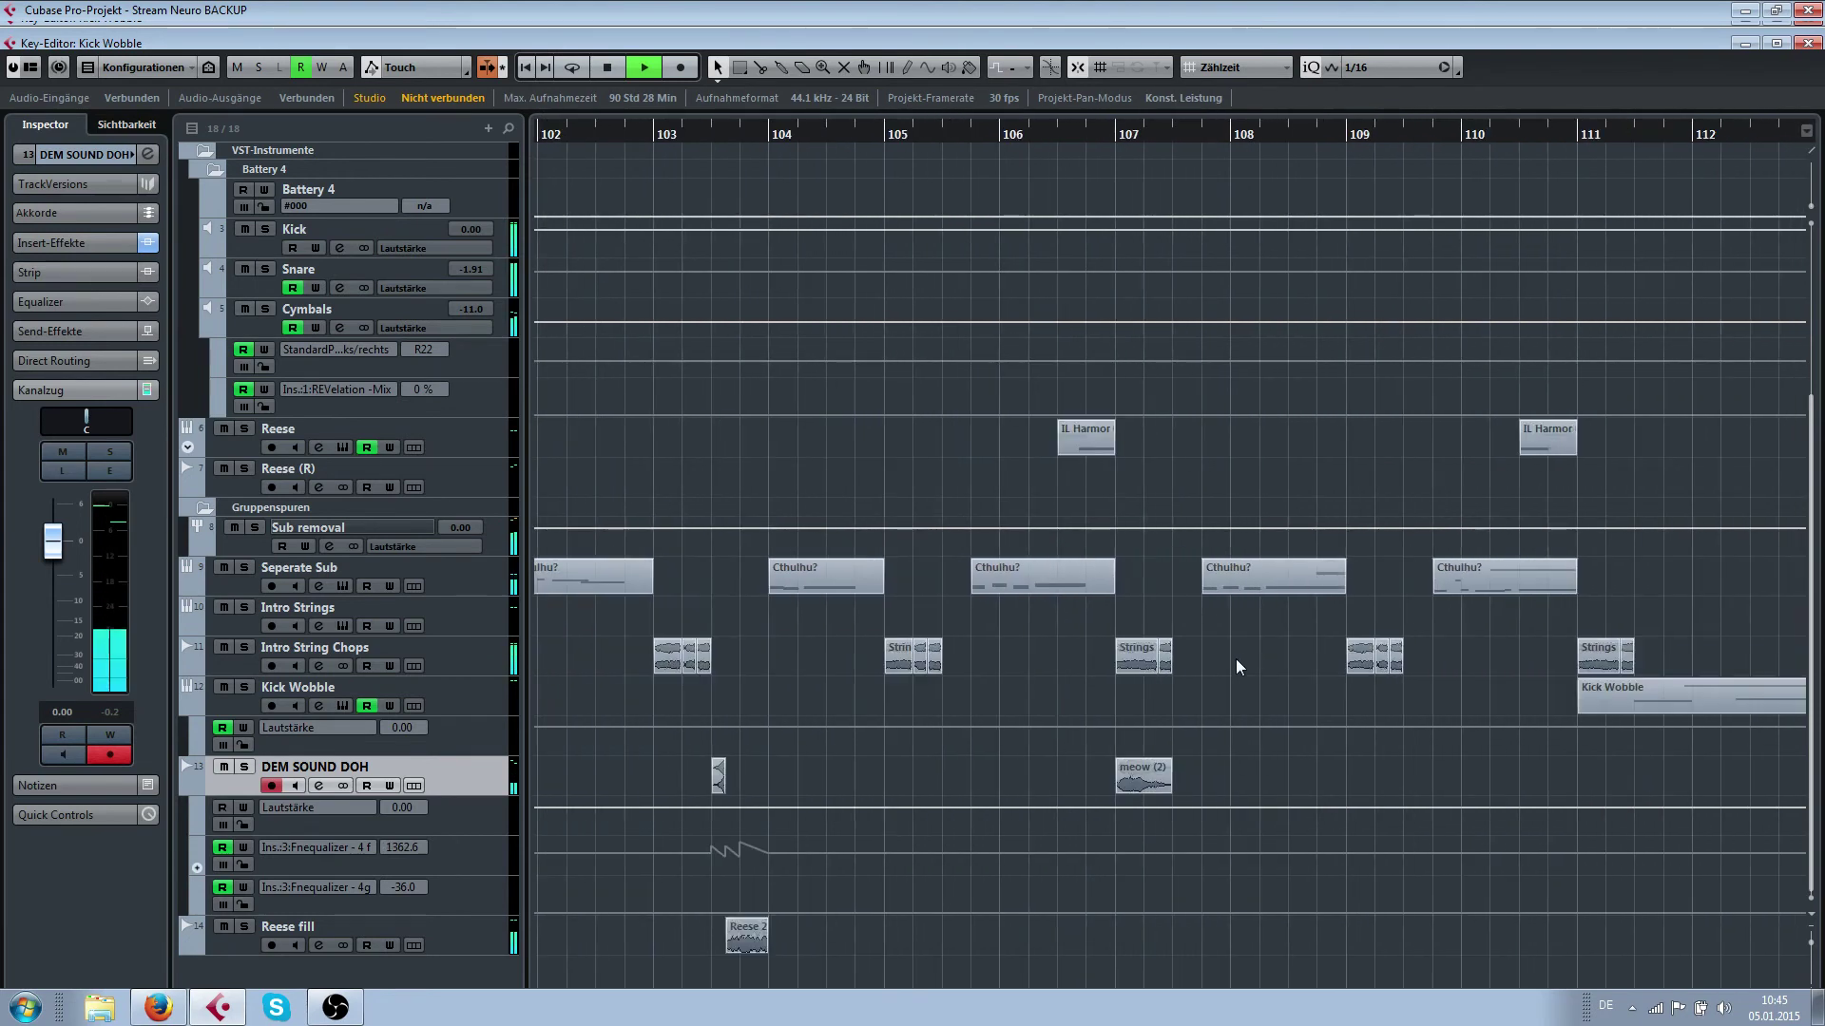
key(space)
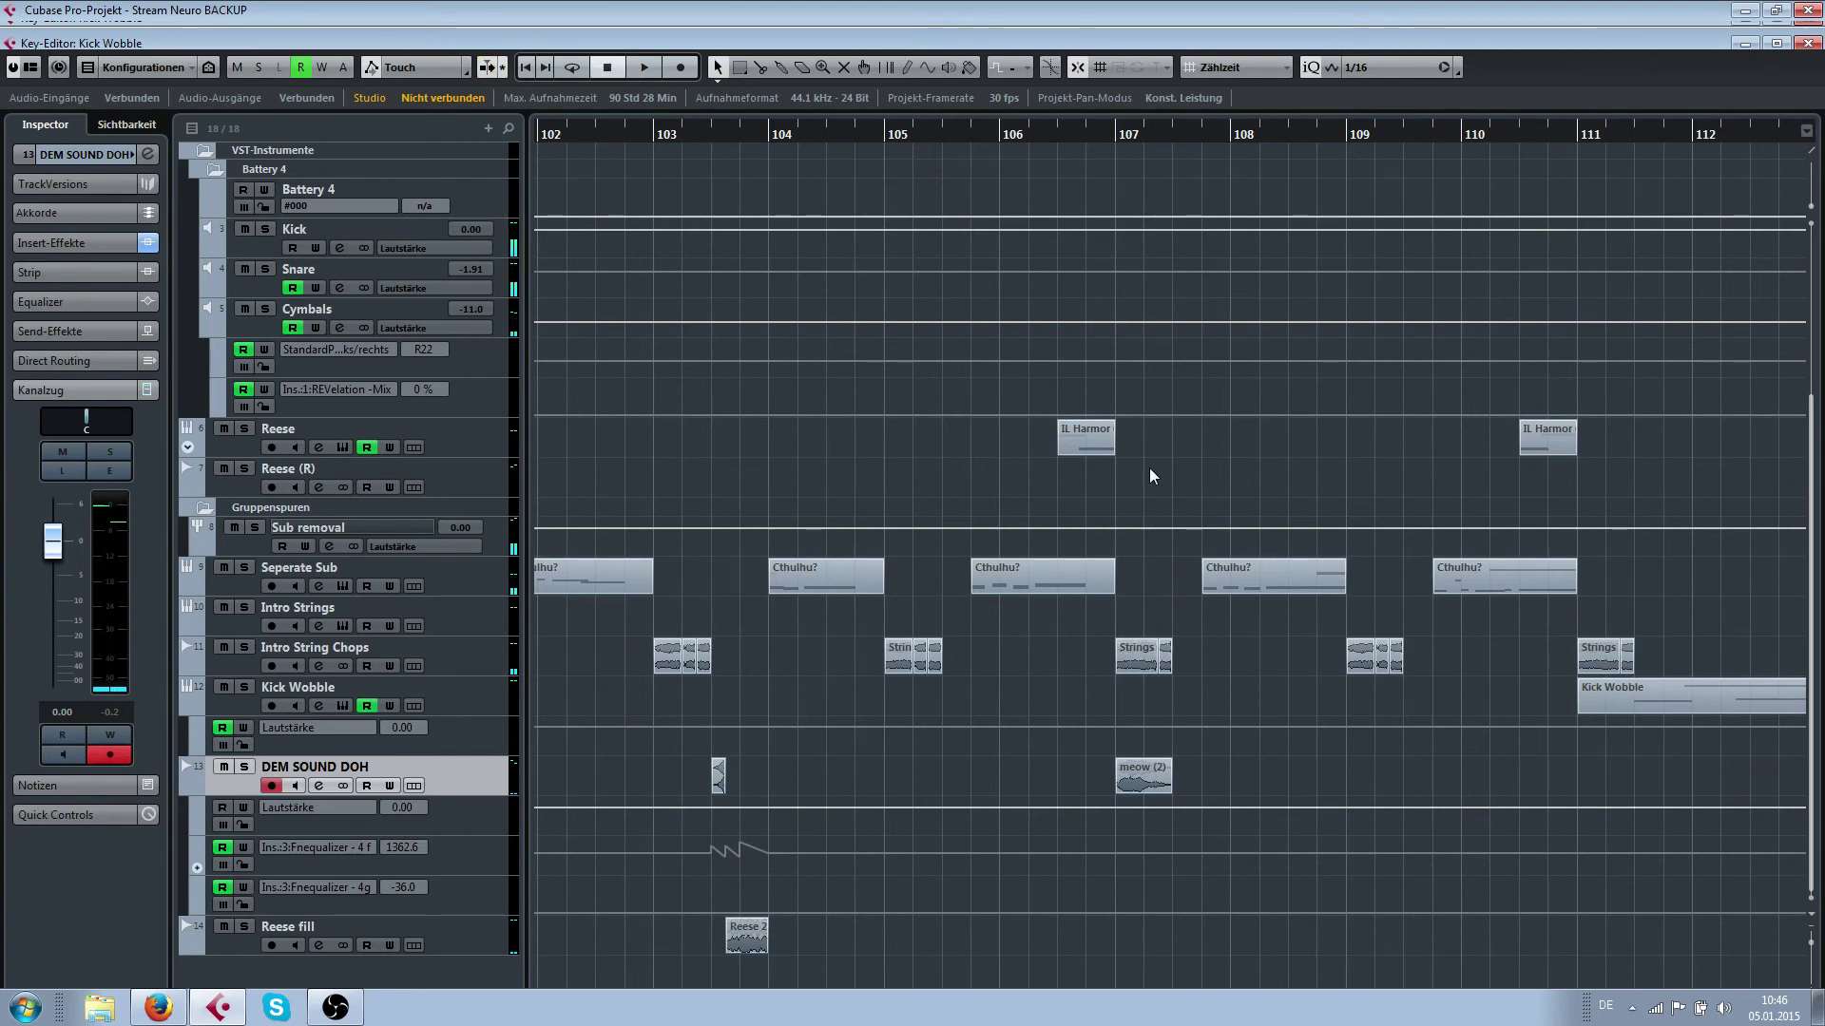
key(space)
ctrl+scroll(1207, 649, down, 2)
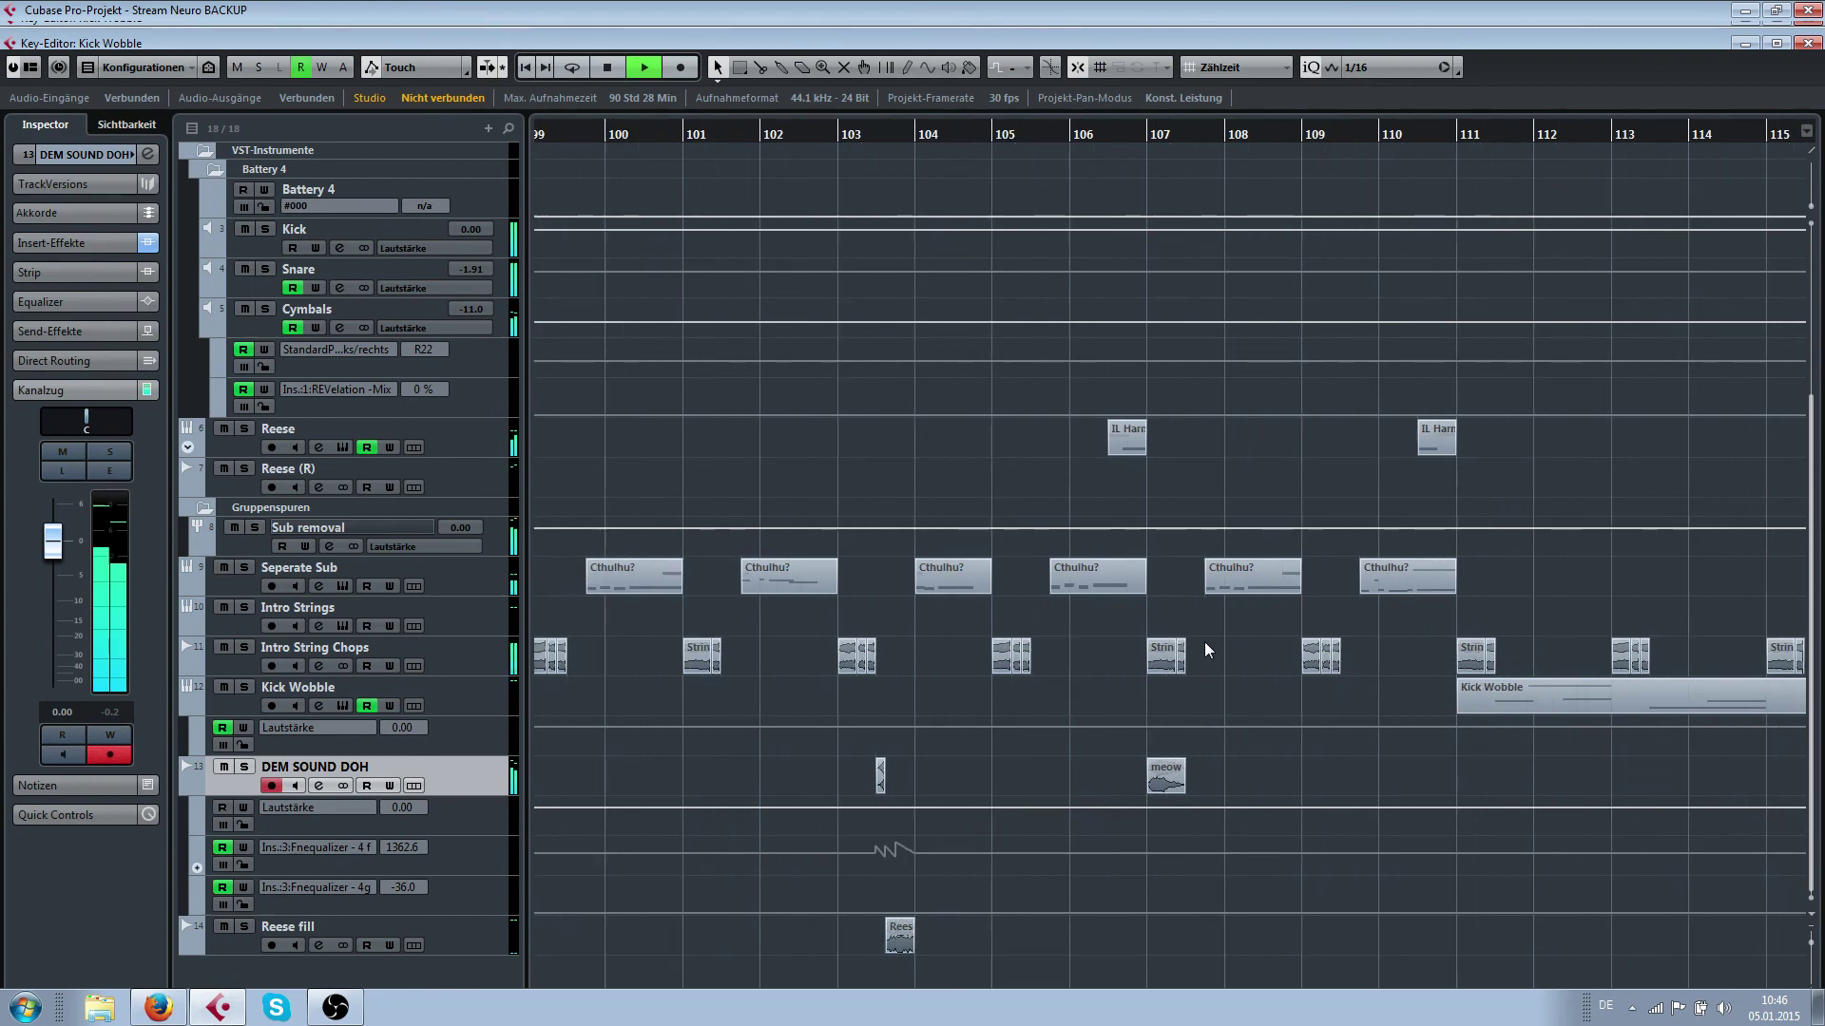
key(space)
Swap the Strings stabs at bars 105 and 107 on the Intro String Chops track
ctrl+scroll(1080, 675, up, 2)
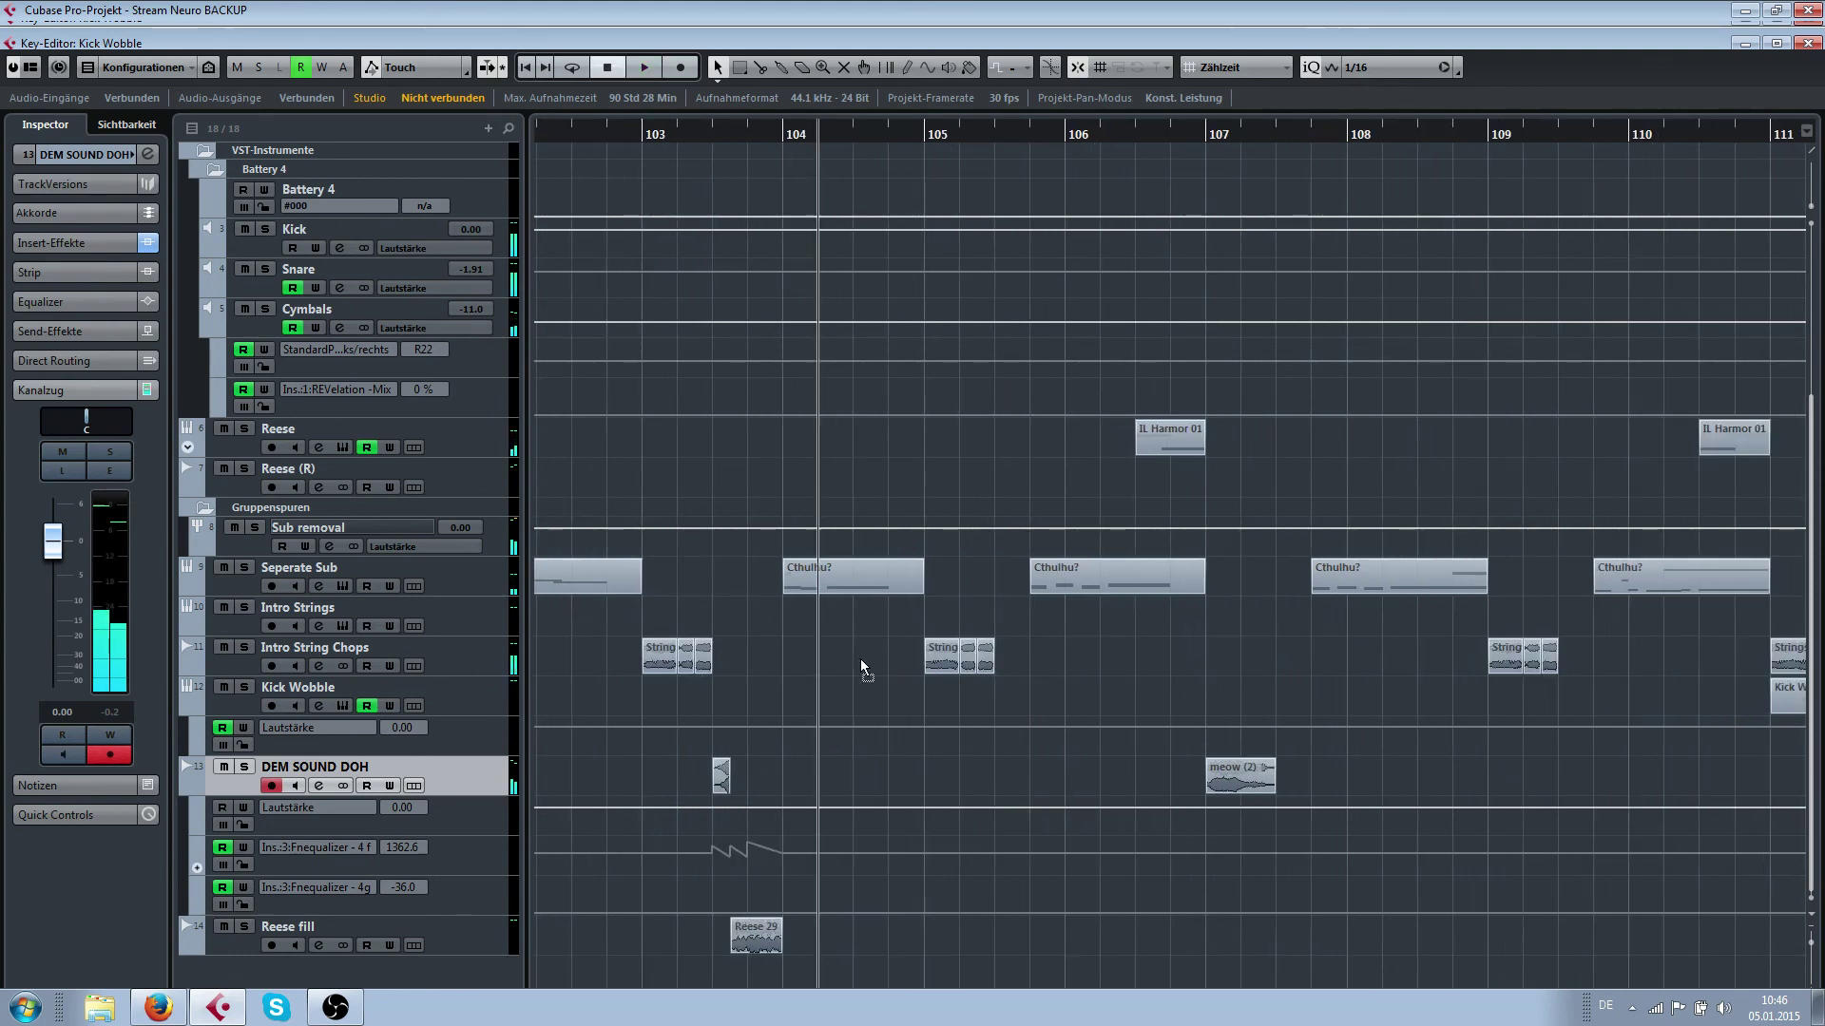
key(ctrl+v)
click(936, 662)
key(Delete)
click(1205, 660)
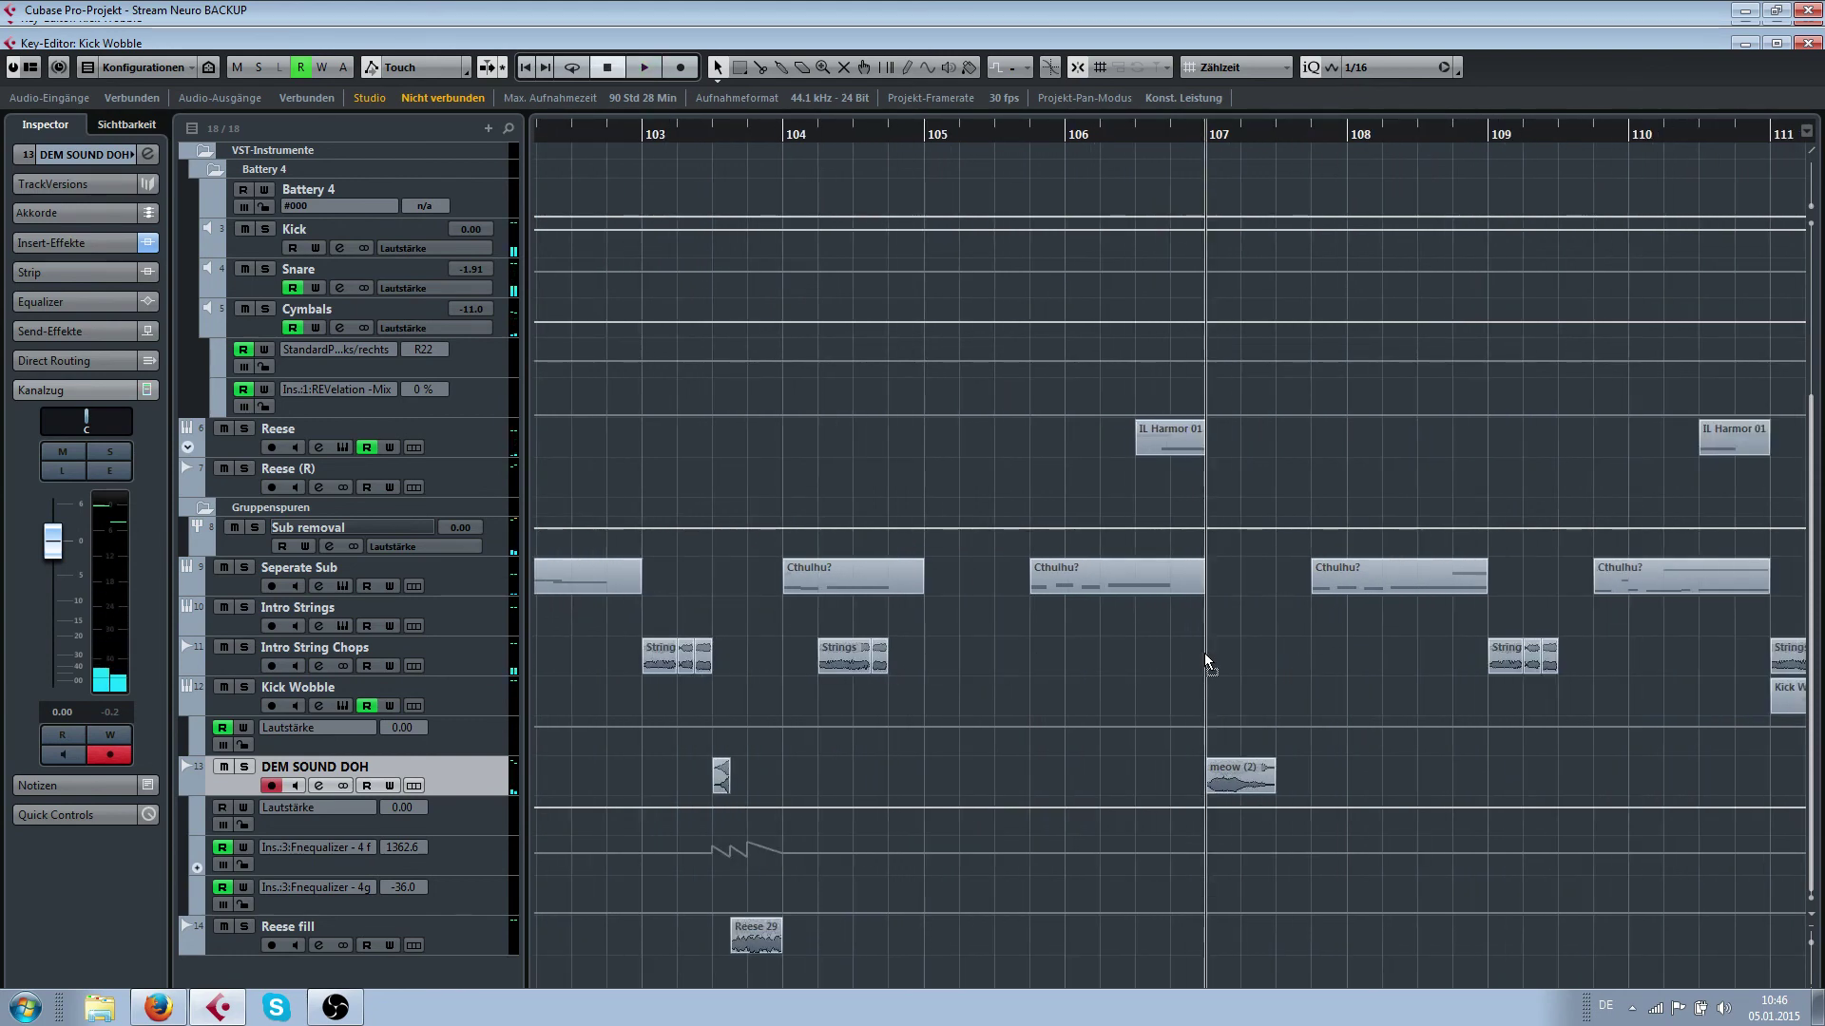
drag(1205, 661, 1207, 661)
drag(904, 668, 941, 639)
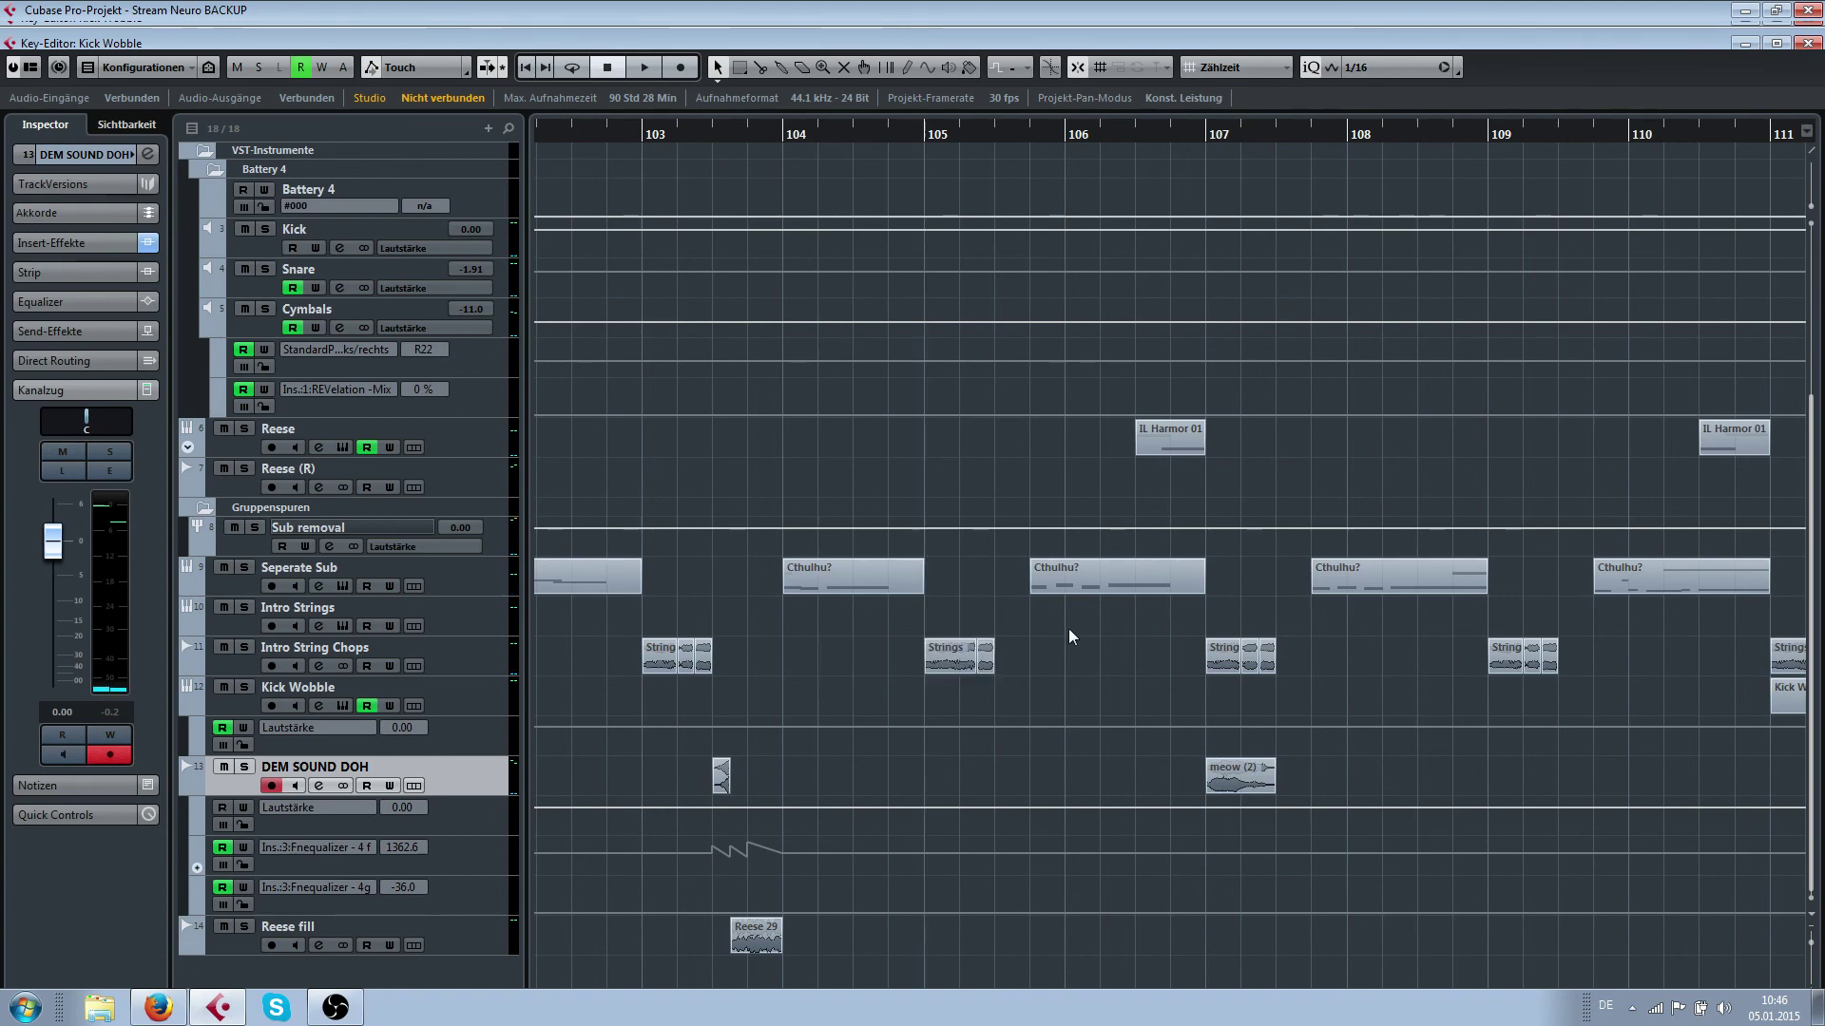
Clear the first two Strings chops from the bar 107 stab on the Intro String Chops track
click(1093, 585)
ctrl+scroll(1254, 688, up, 2)
click(1187, 663)
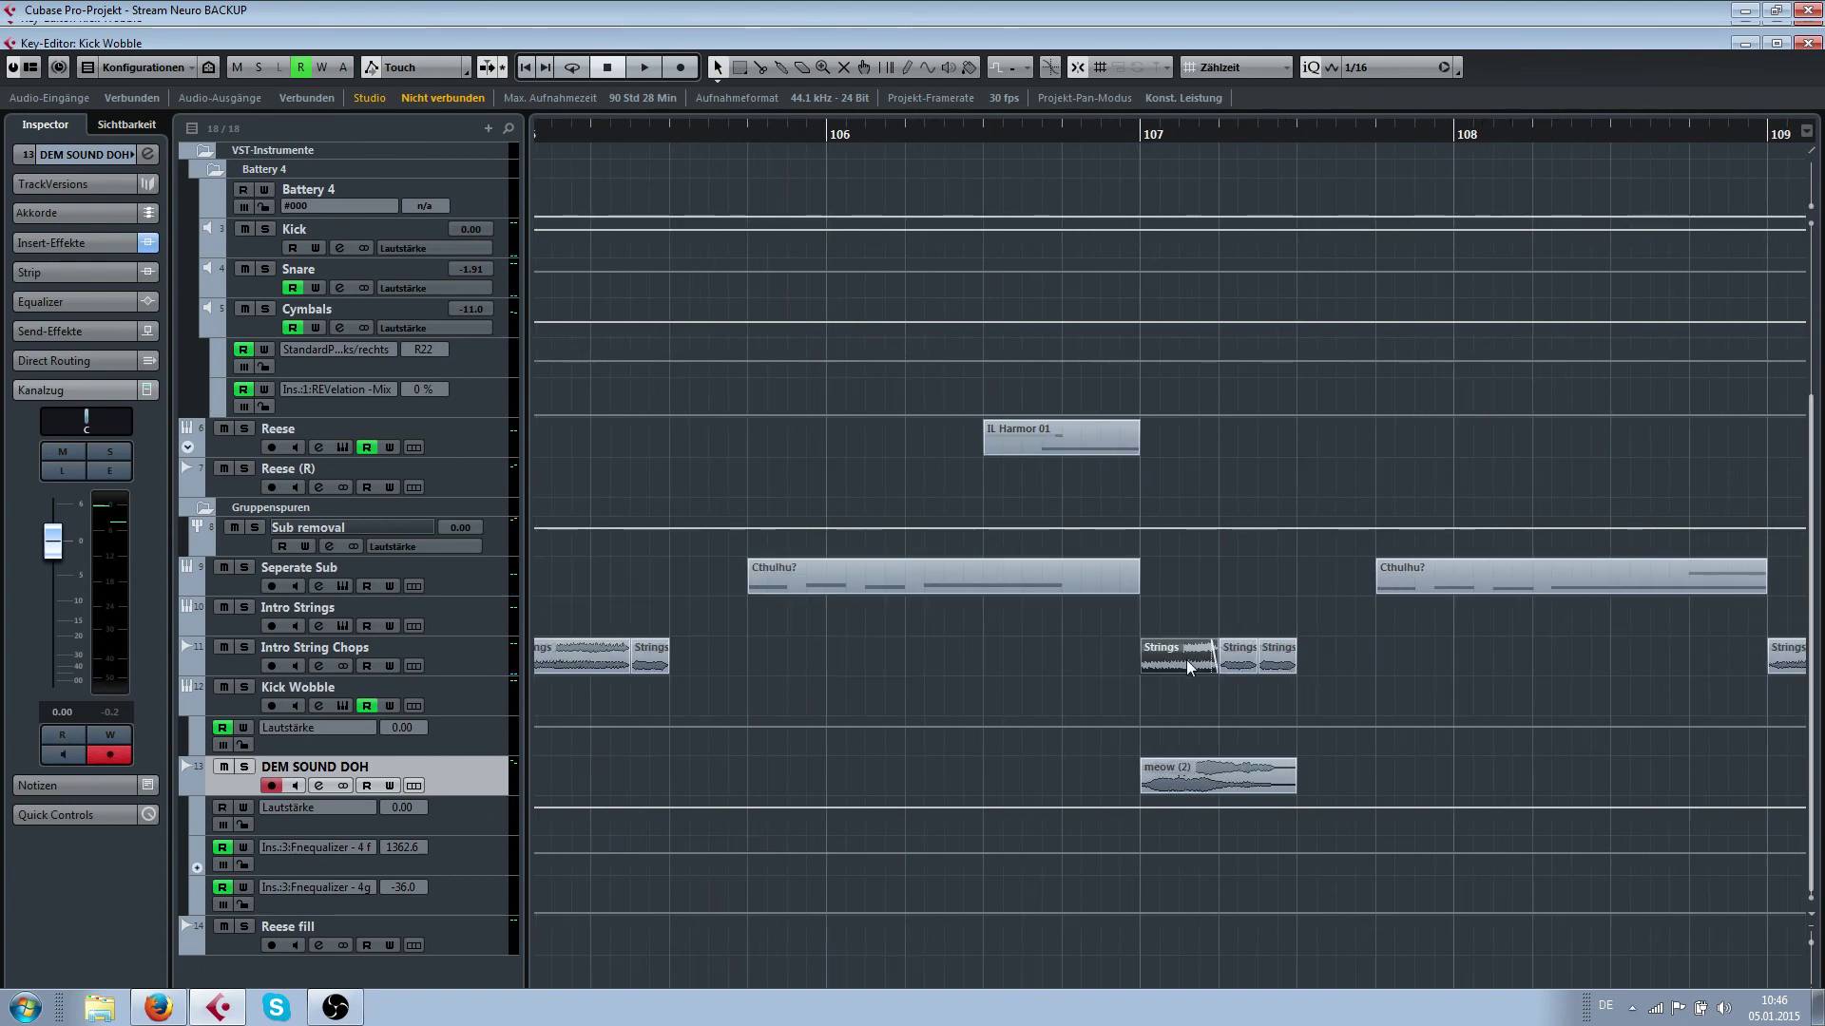
key(Delete)
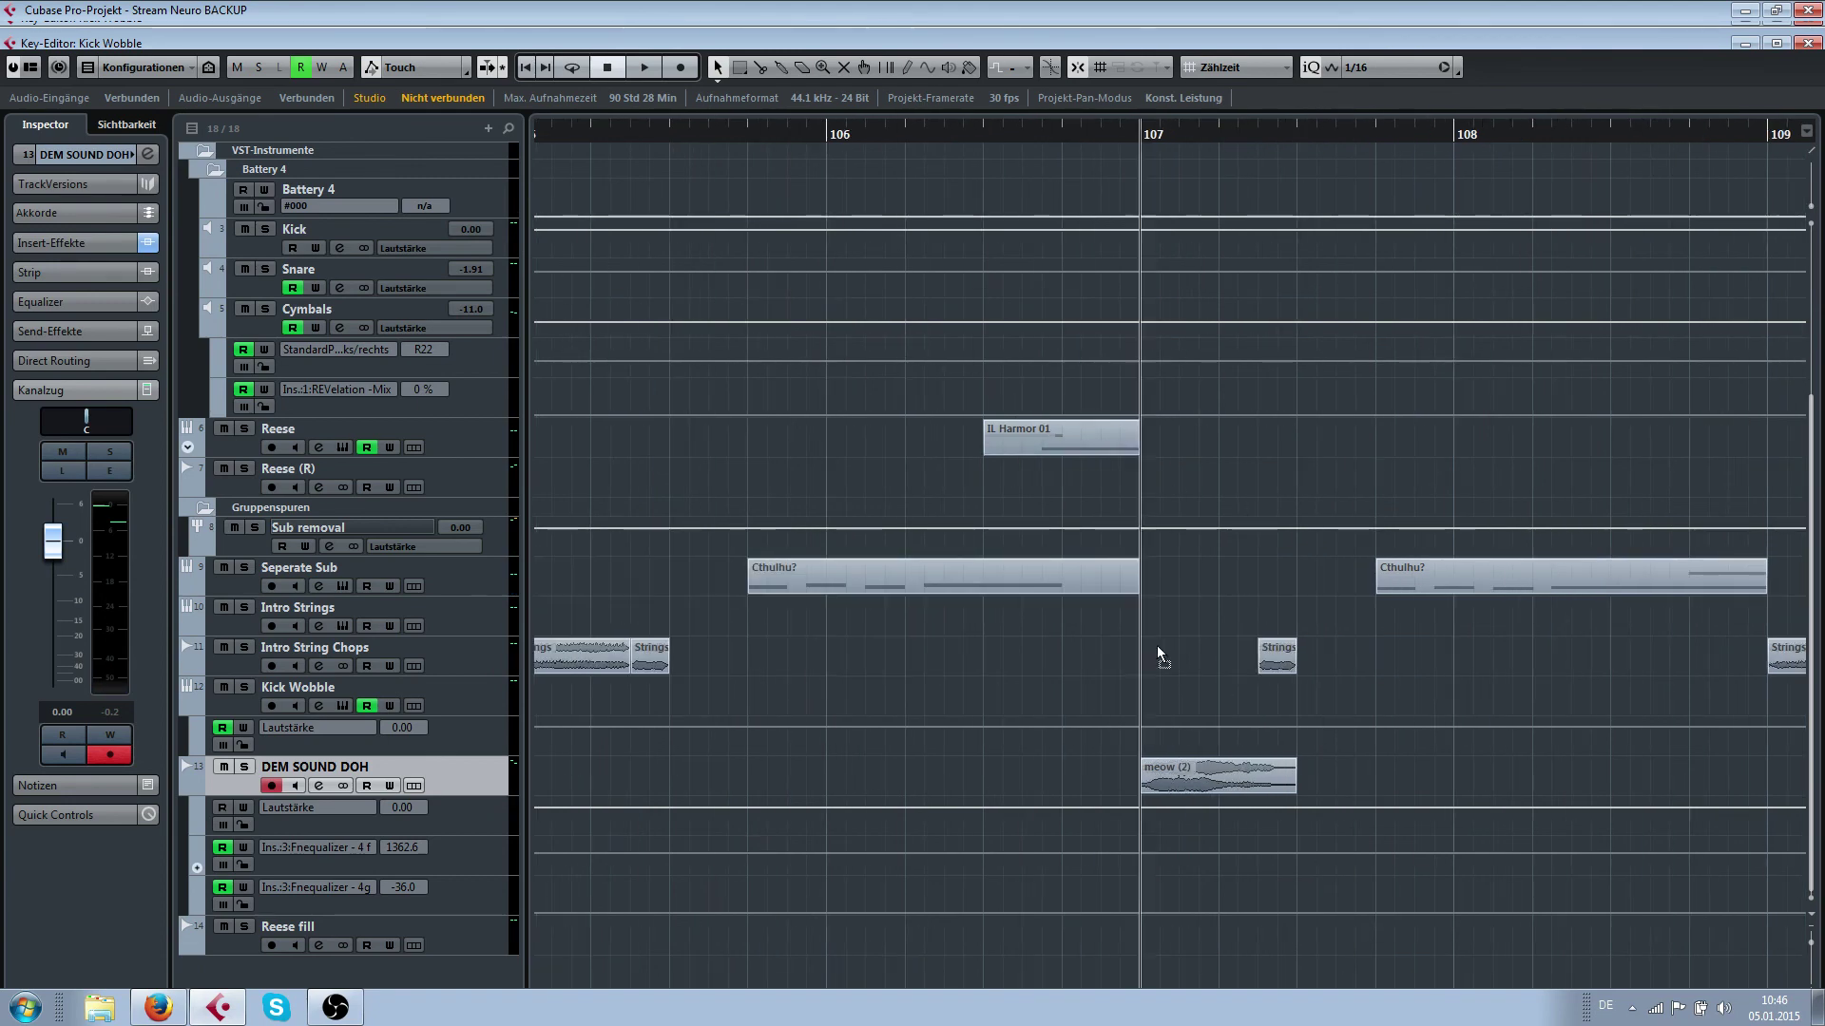